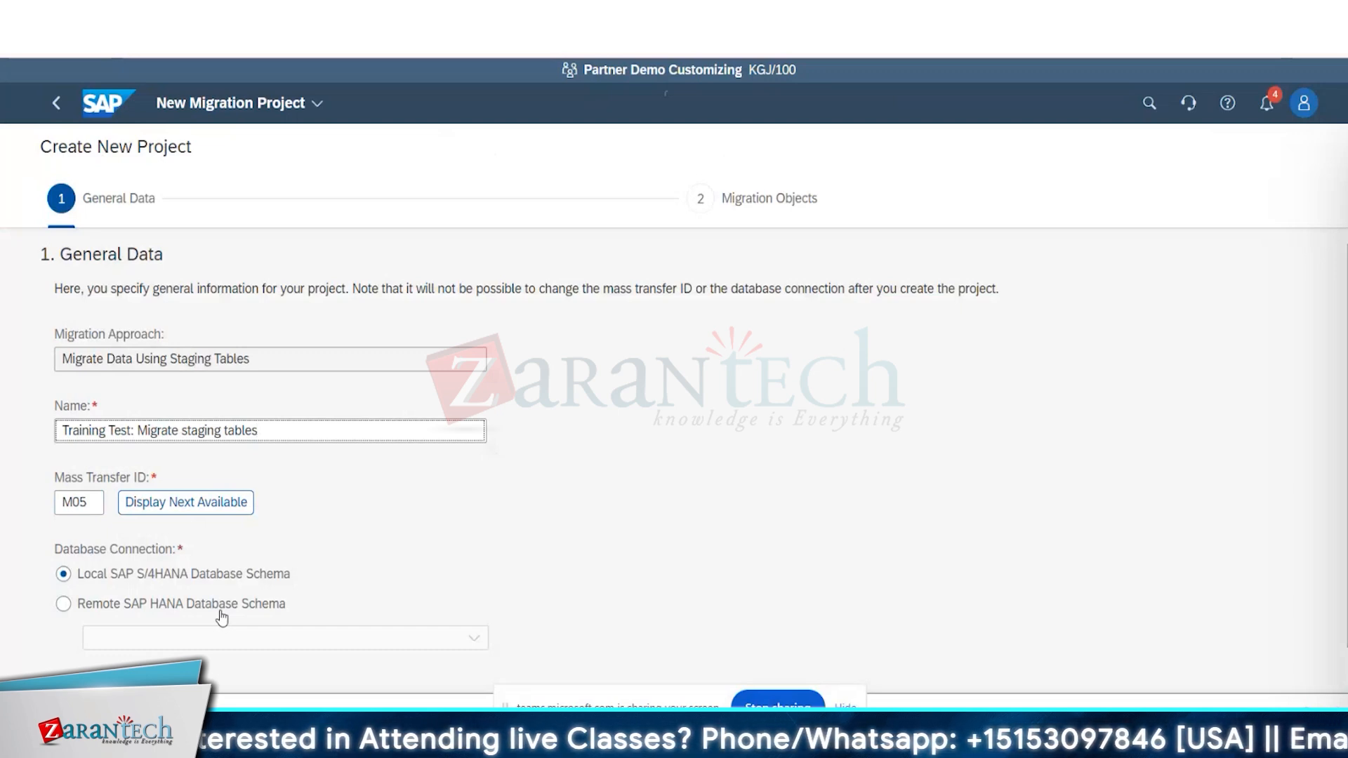
Set the project's database connection to Local SAP S/4HANA Database Schema and continue to the Migration Objects step.
left_click(64, 575)
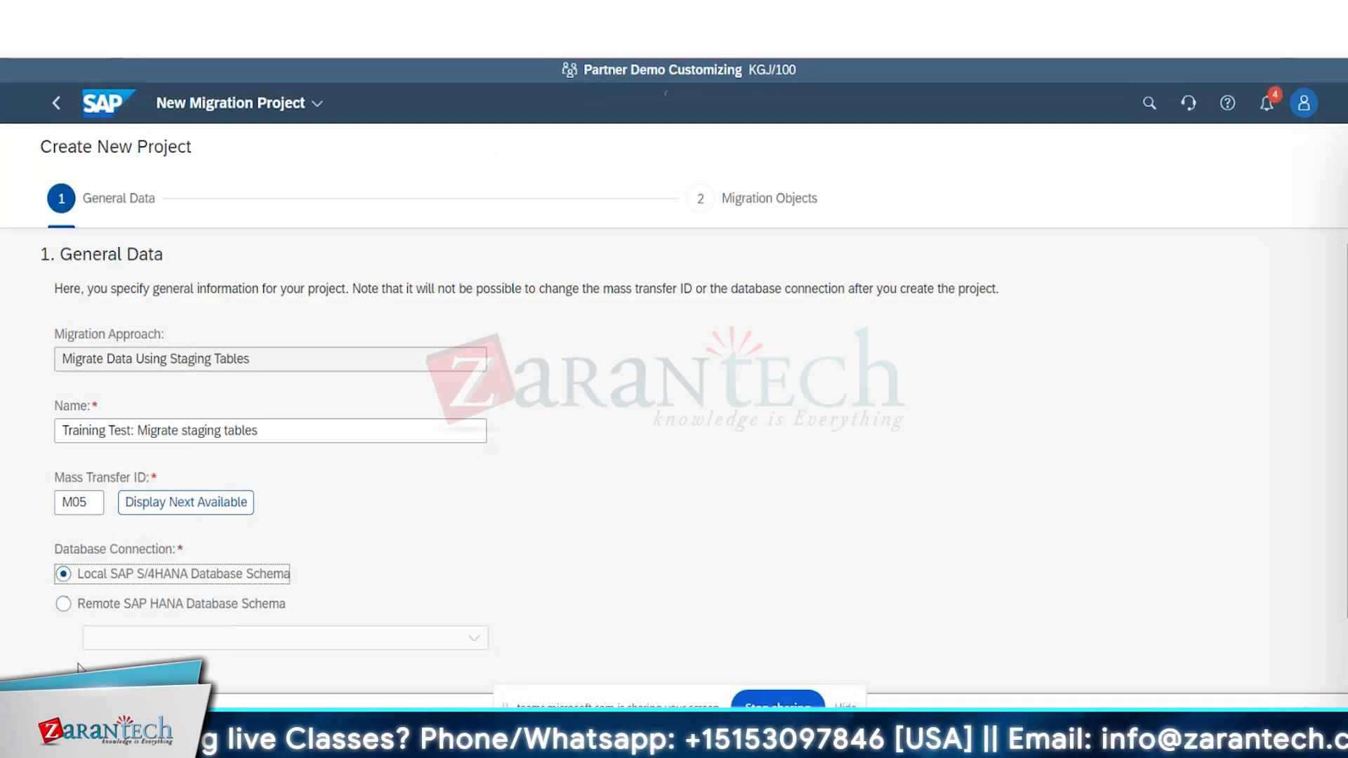
key("Down")
key("Up")
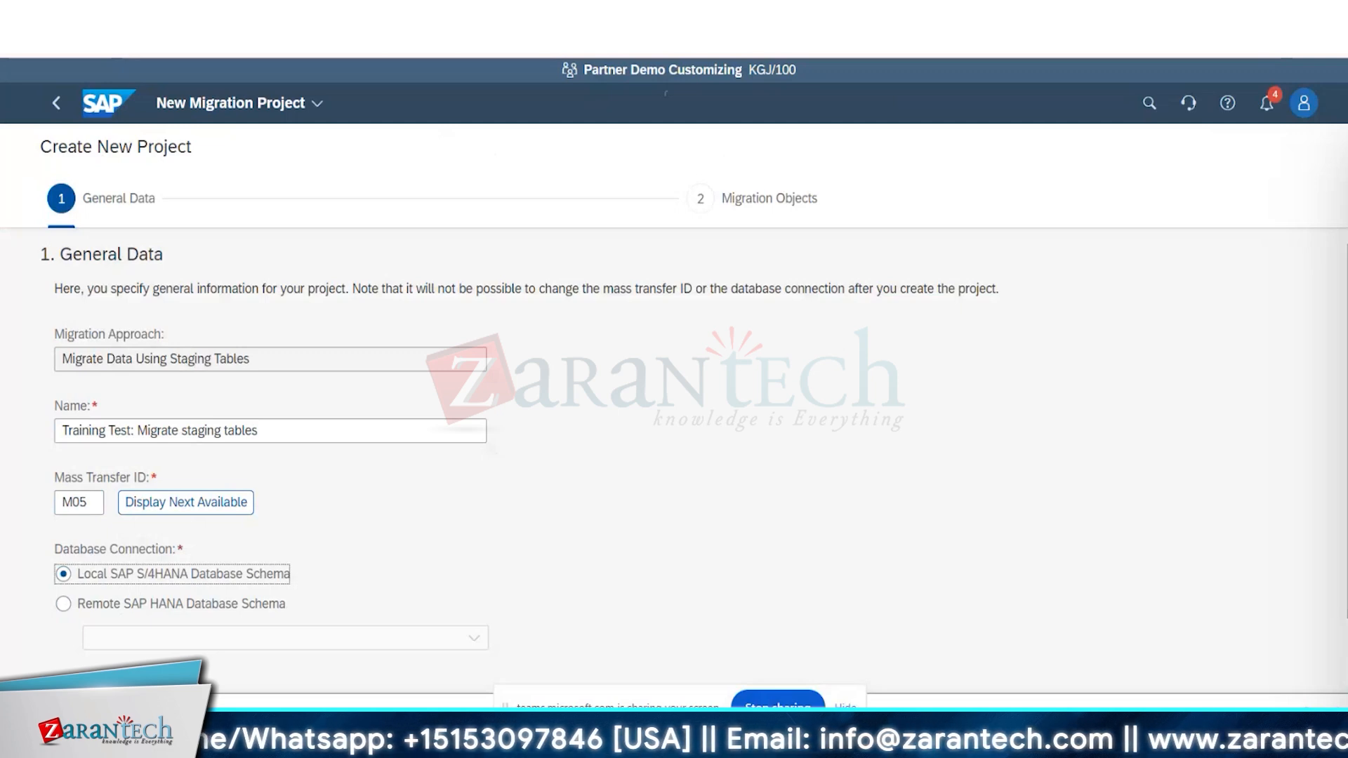
scroll(675, 421, "down", 1)
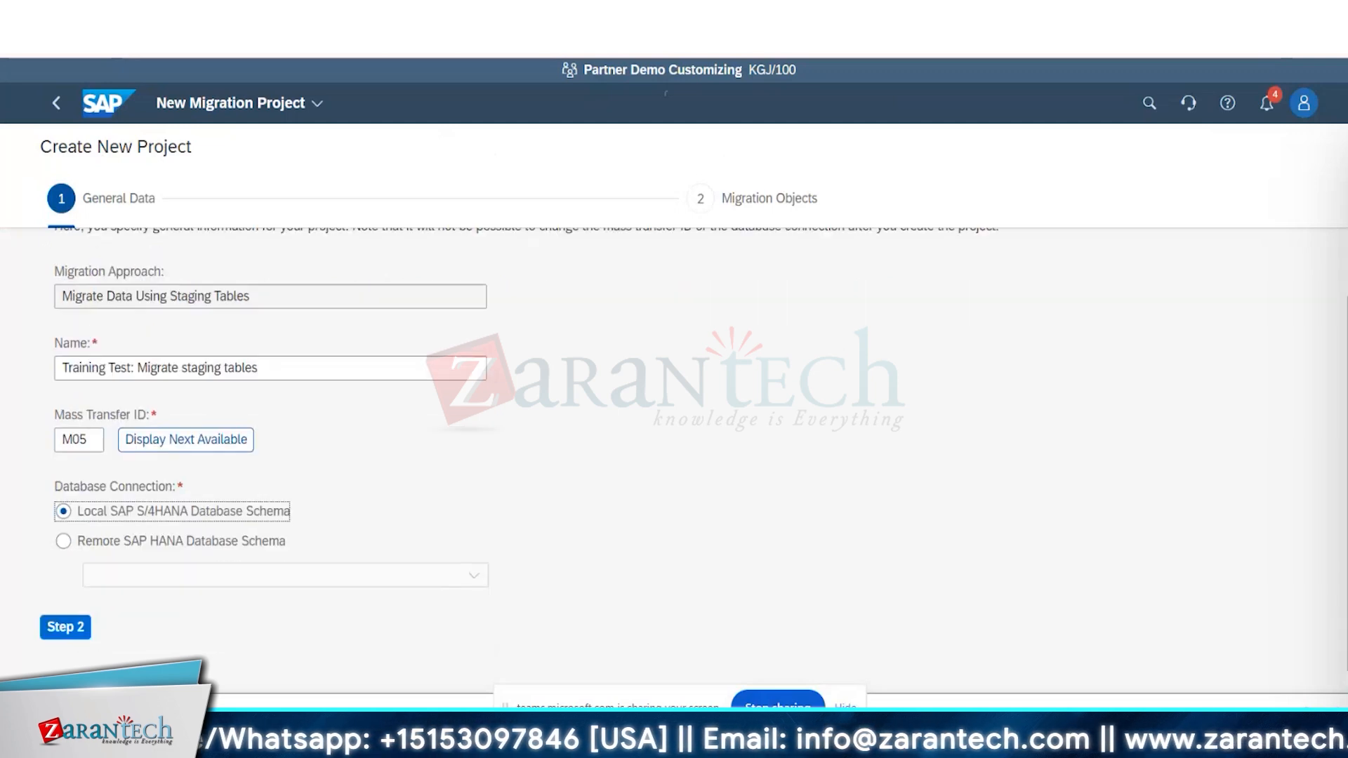
left_click(44, 636)
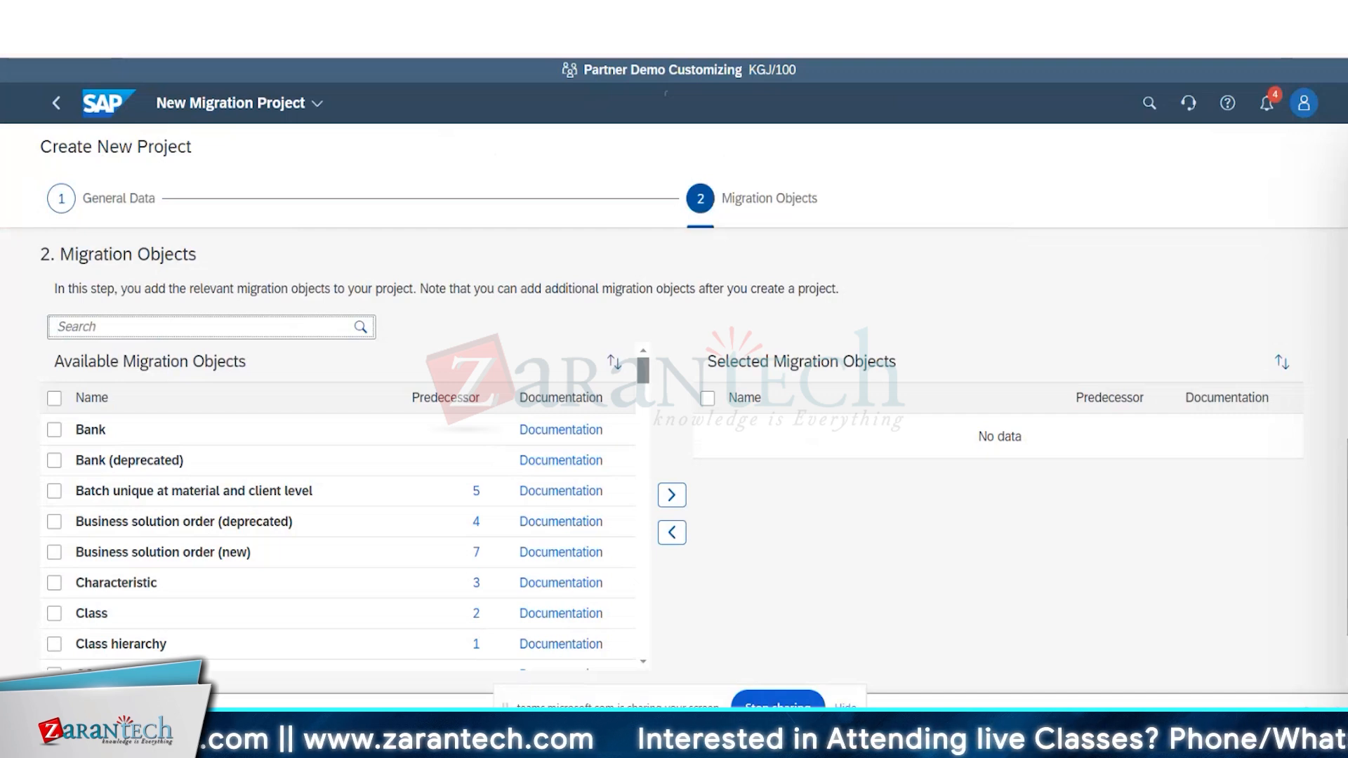
Look through the available migration objects and mark Bank for the project.
scroll(645, 420, "down", 5)
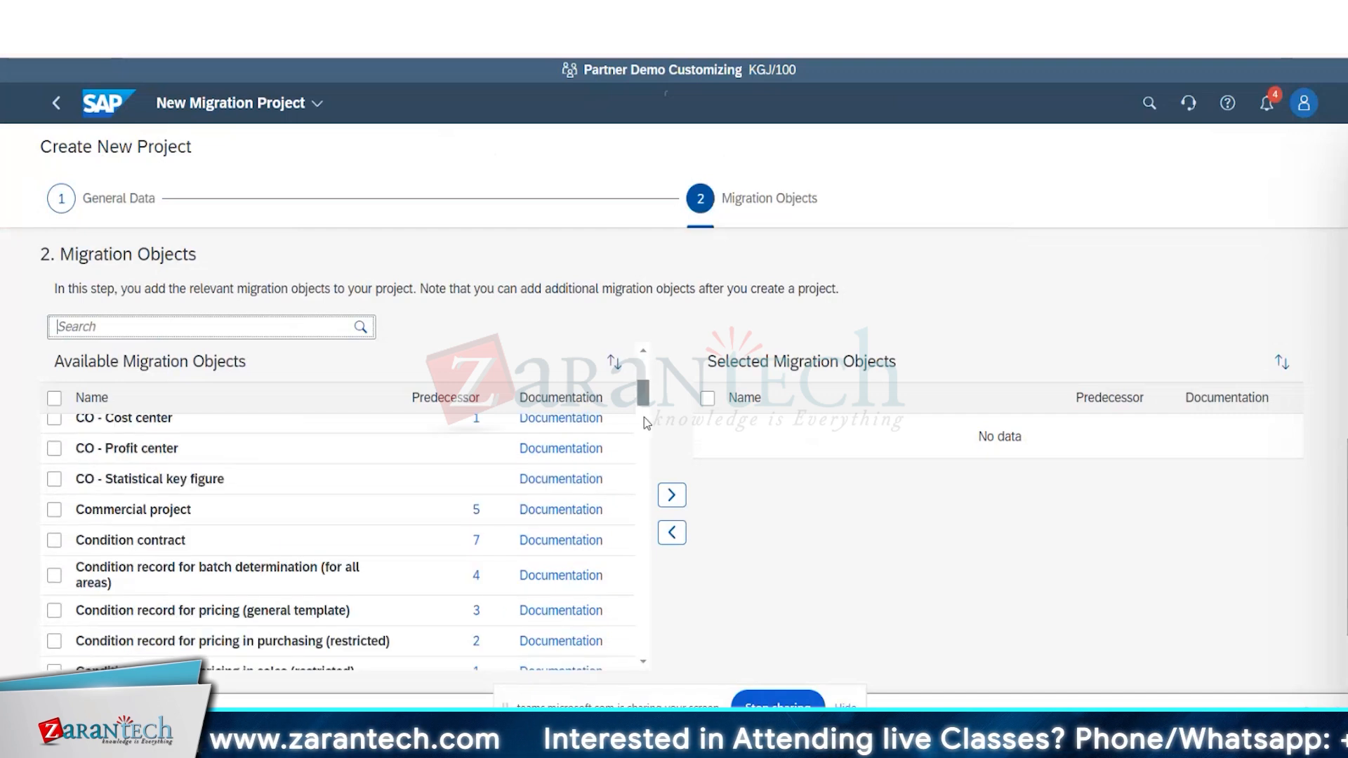
left_click_drag(644, 400, 646, 364)
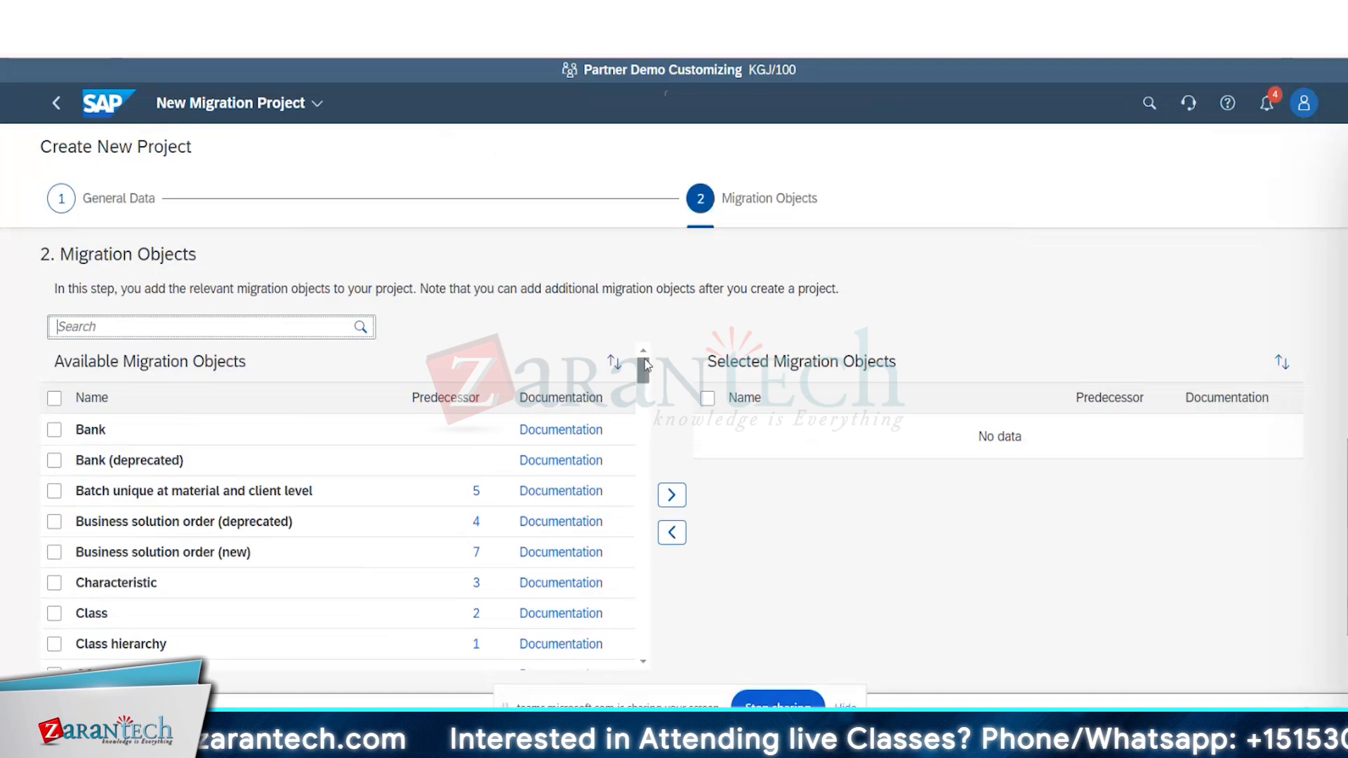
left_click(54, 430)
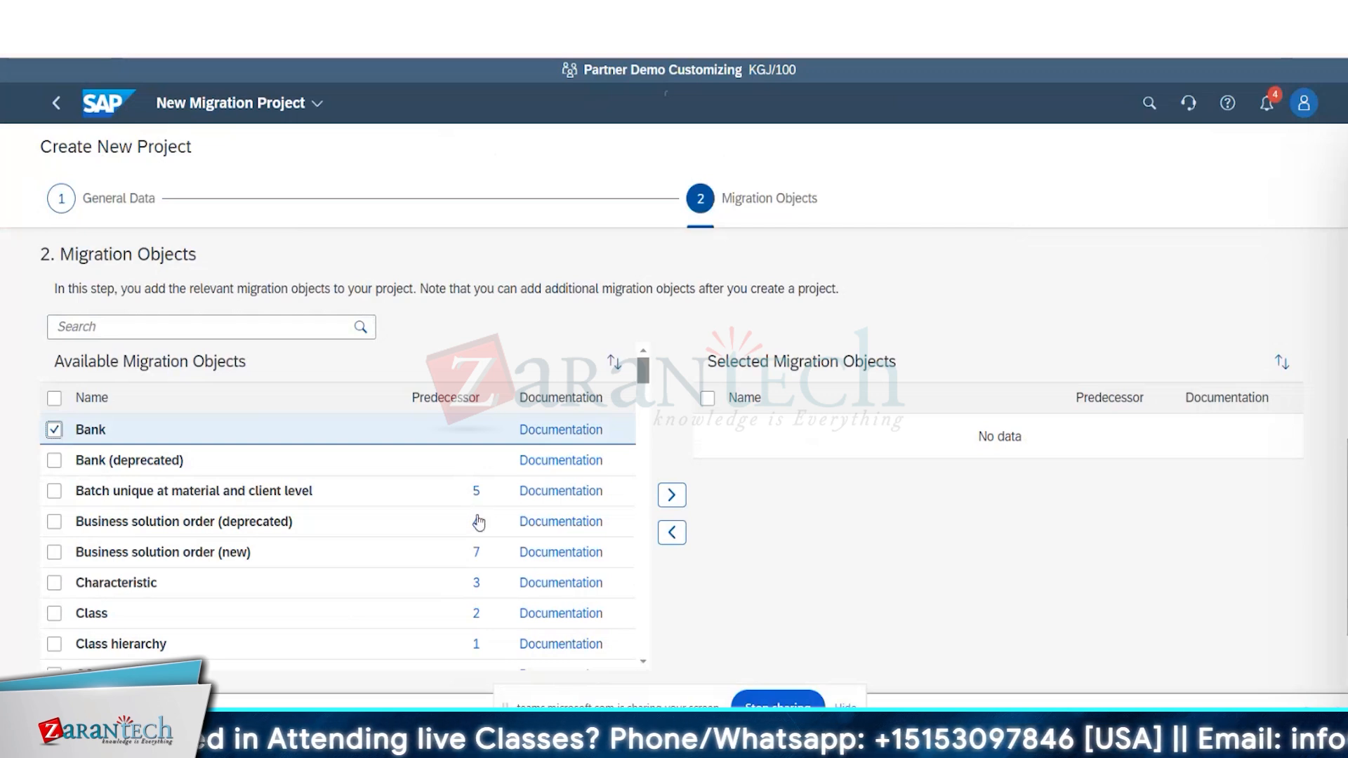
View the predecessor objects of Batch unique at material and client level, and close the list.
left_click(477, 503)
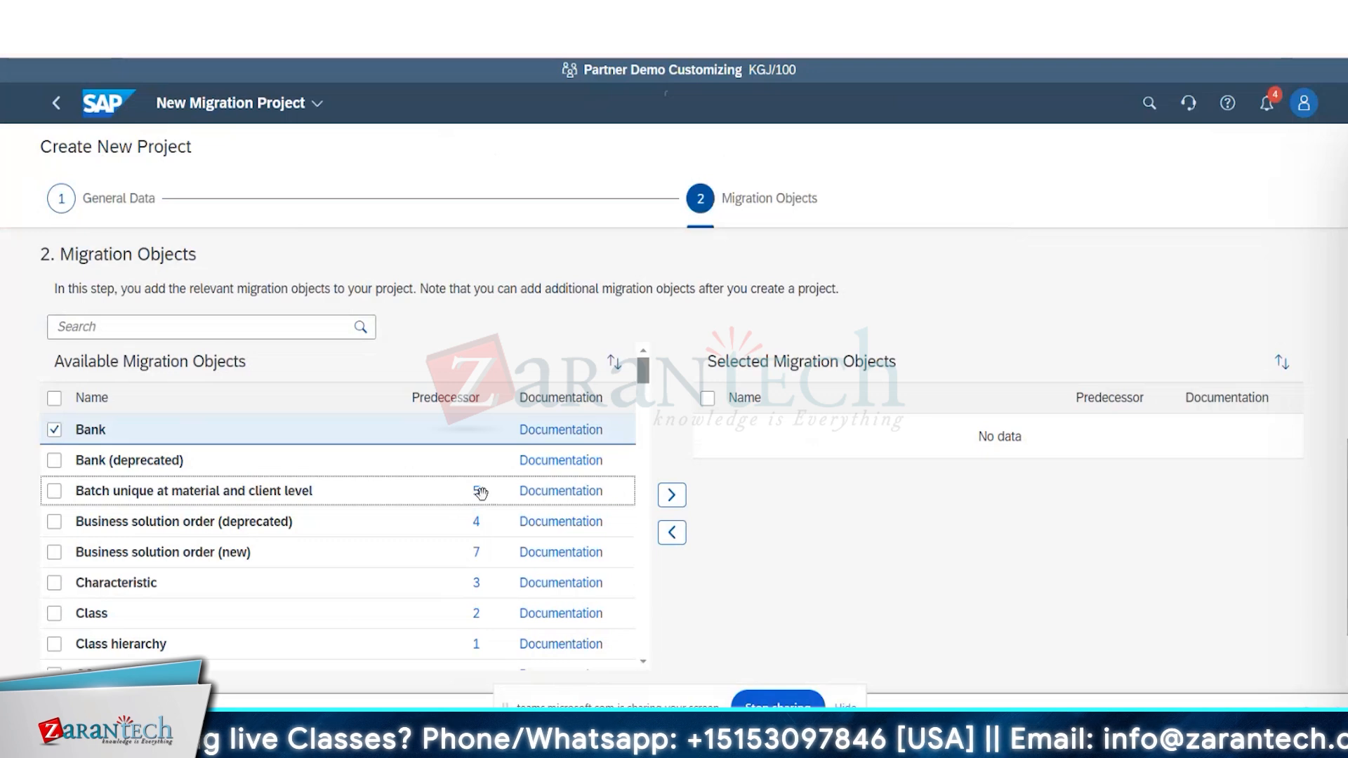
left_click(477, 498)
left_click(477, 495)
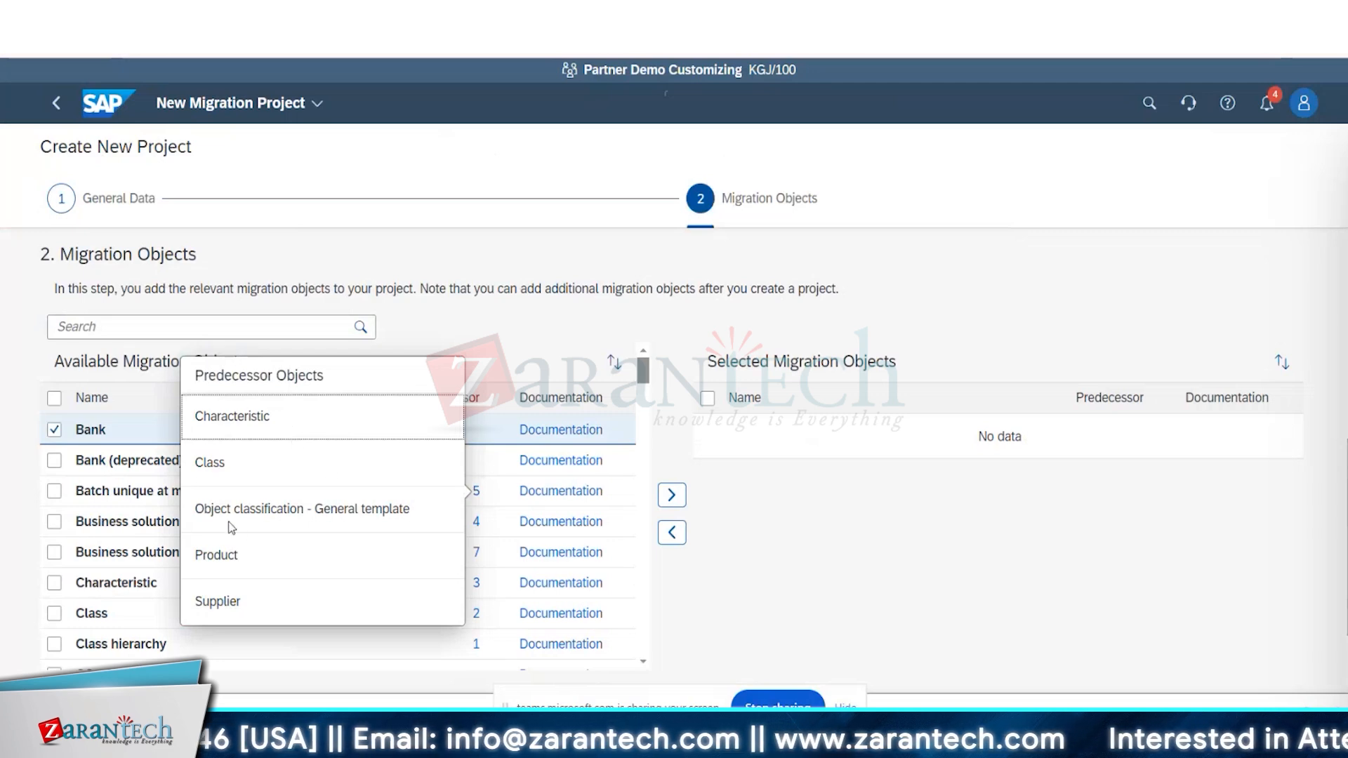
left_click(2, 519)
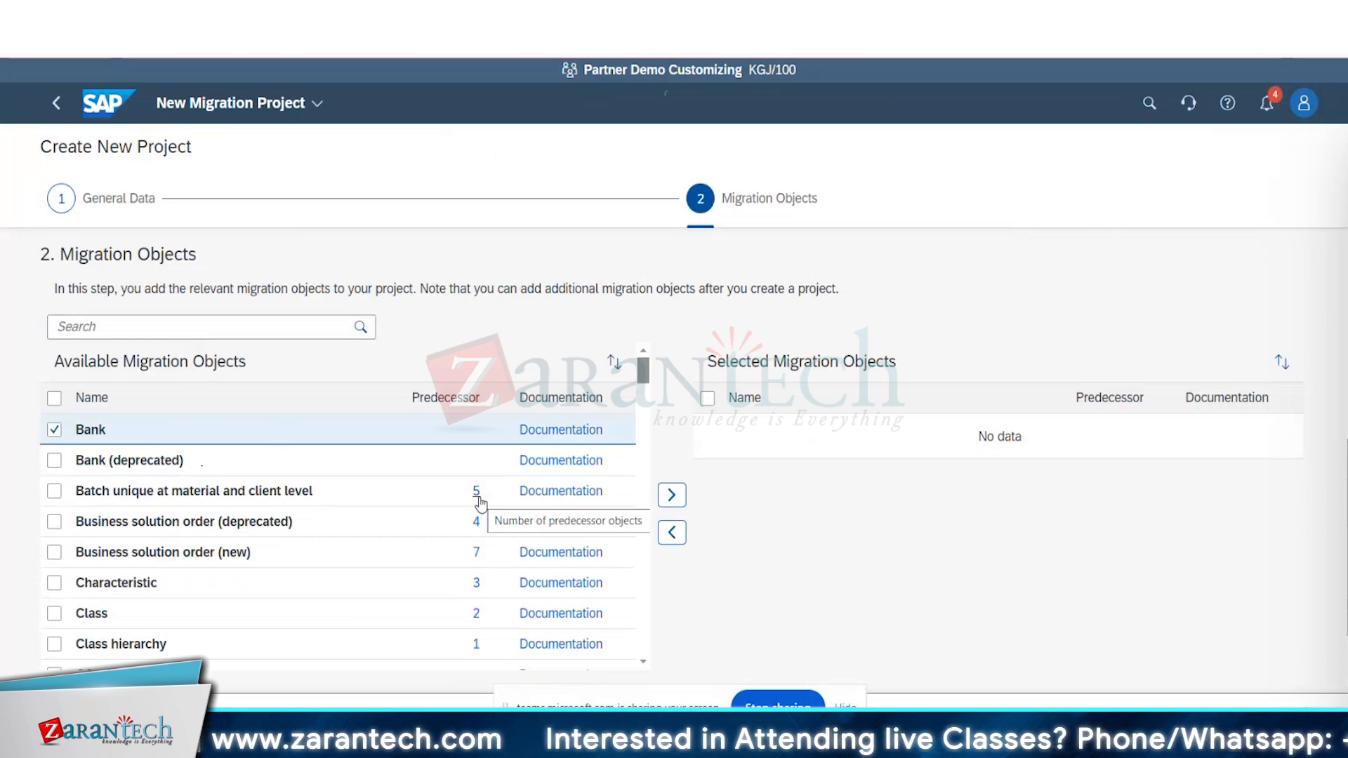
Read the Bank migration object's documentation in the SAP Help Portal and return to the project setup.
left_click(580, 434)
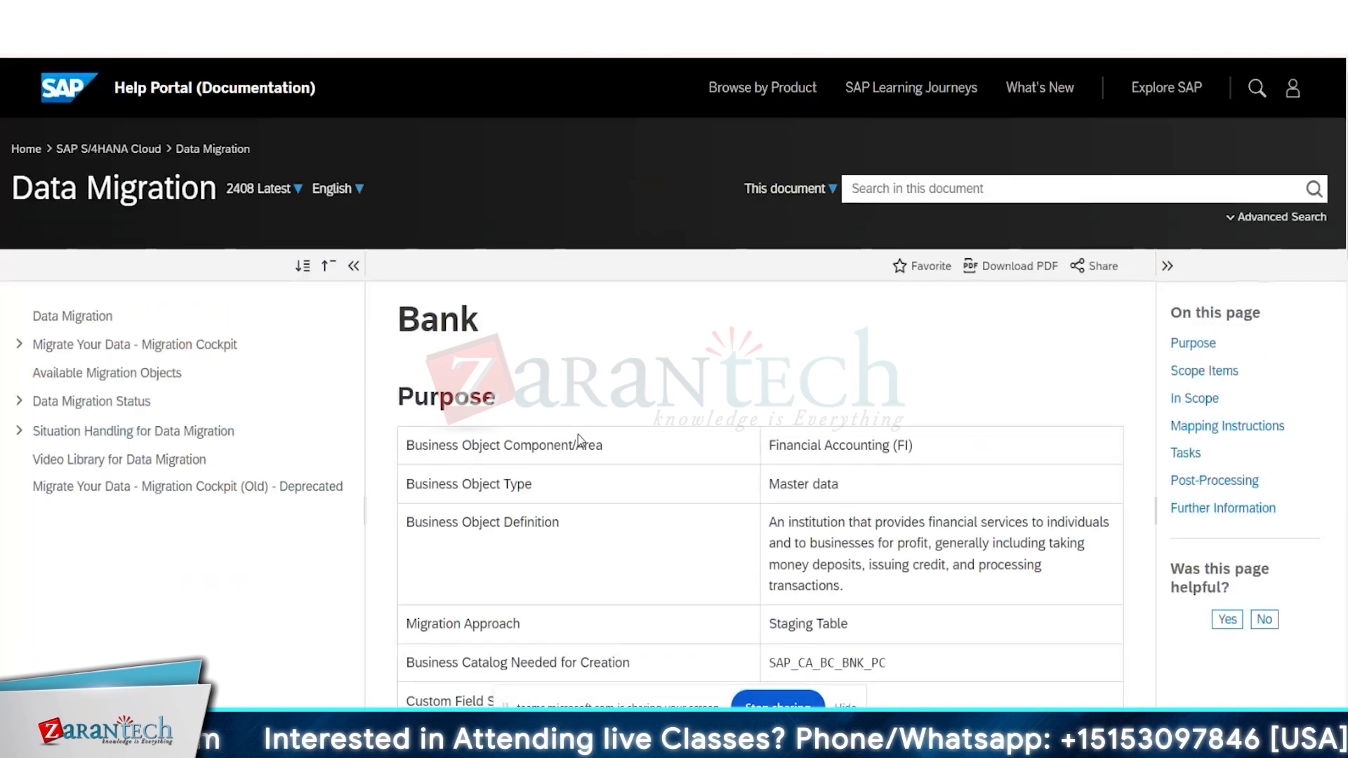
scroll(579, 436, "down", 2)
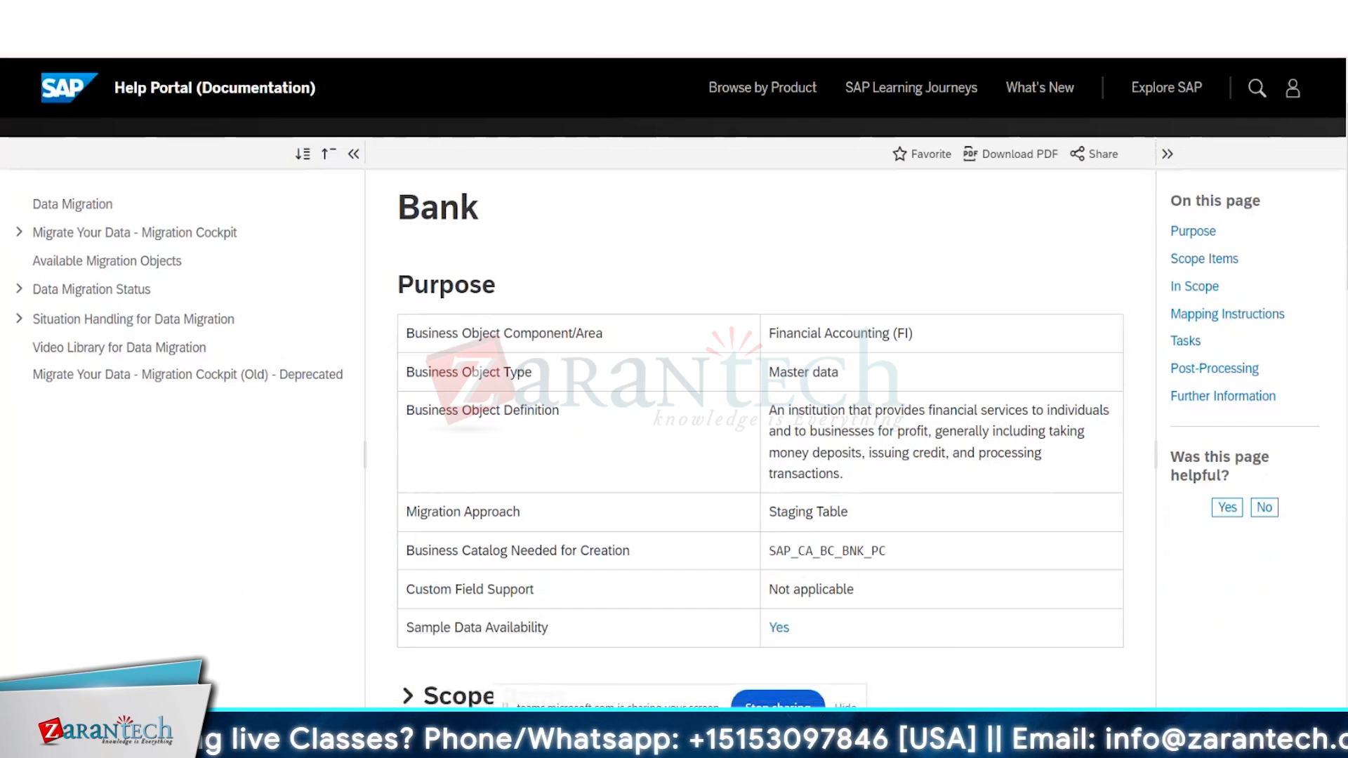
key("ctrl+shift+Tab")
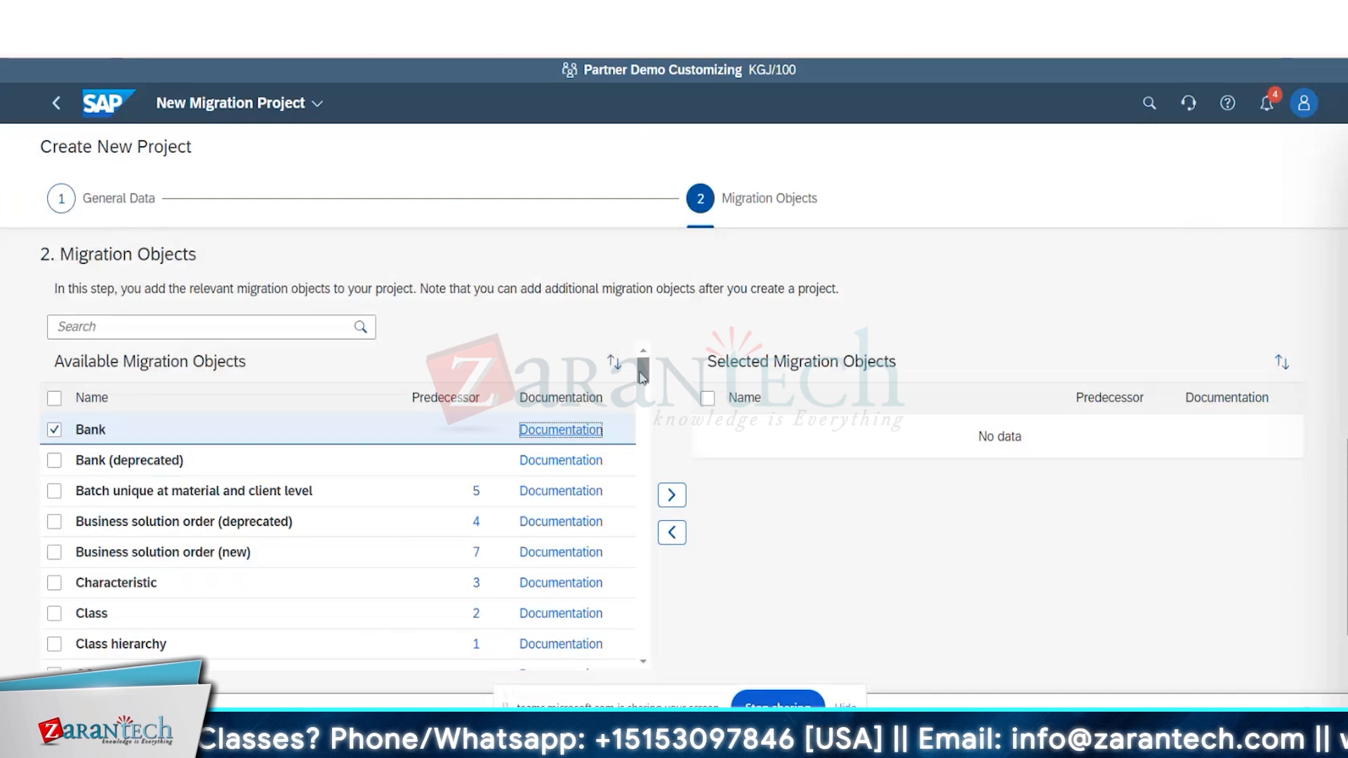
Mark Class in addition to Bank and move both into the Selected Migration Objects.
left_click(434, 434)
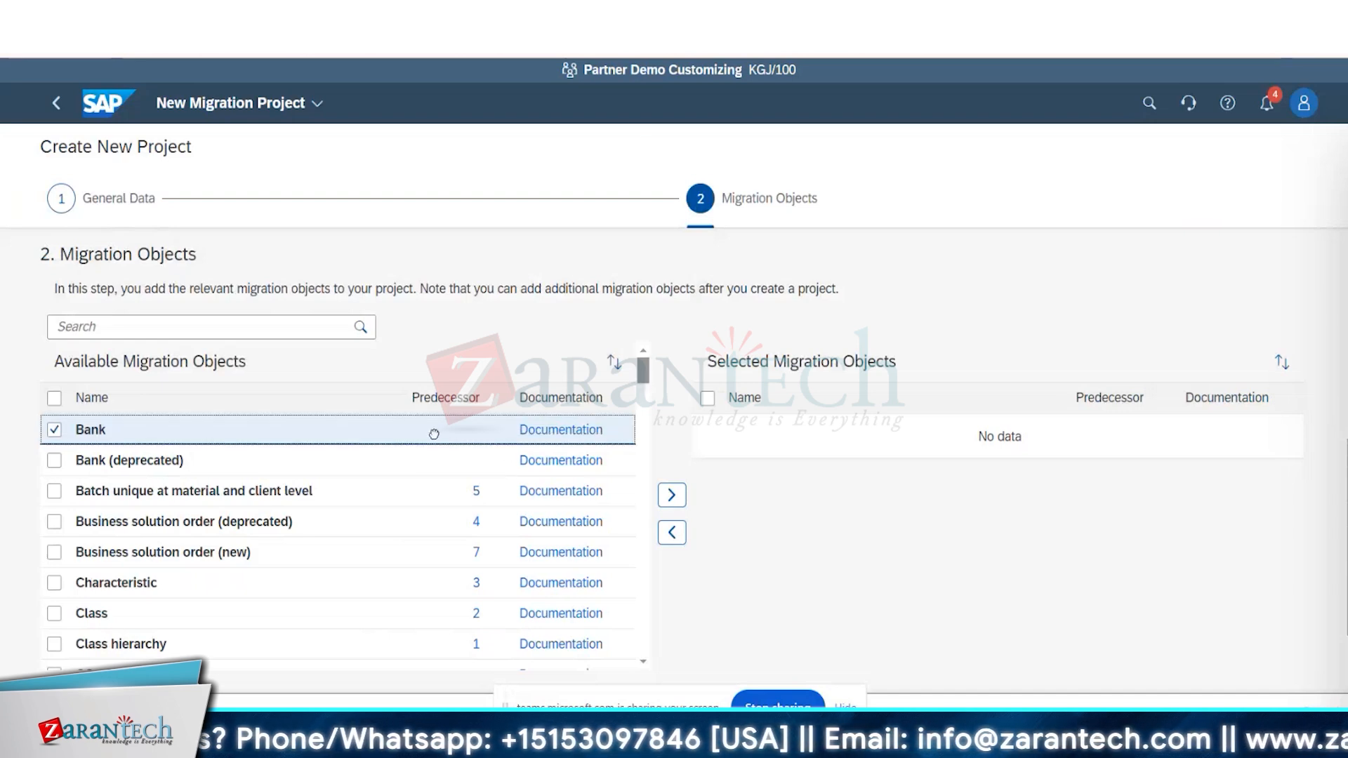
left_click_drag(37, 602, 55, 585)
left_click(56, 615)
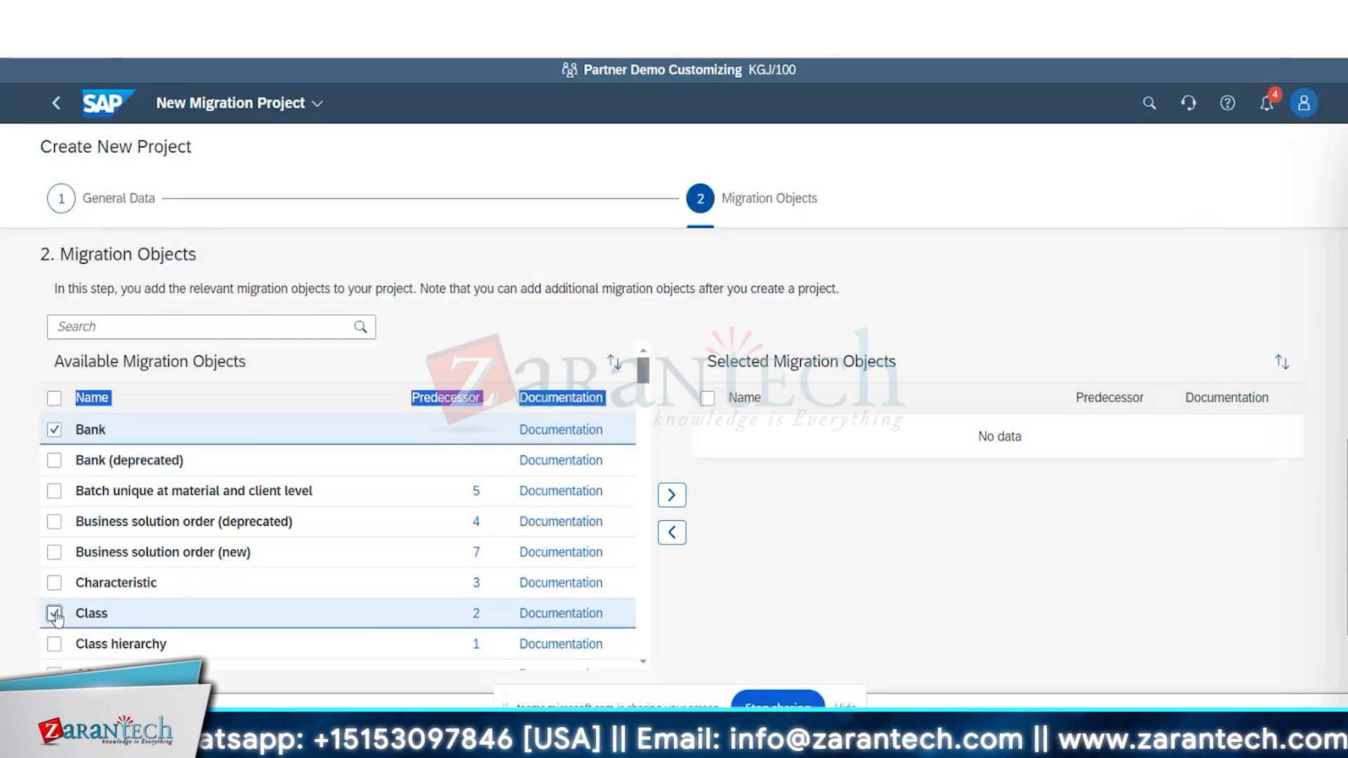
left_click_drag(246, 430, 778, 432)
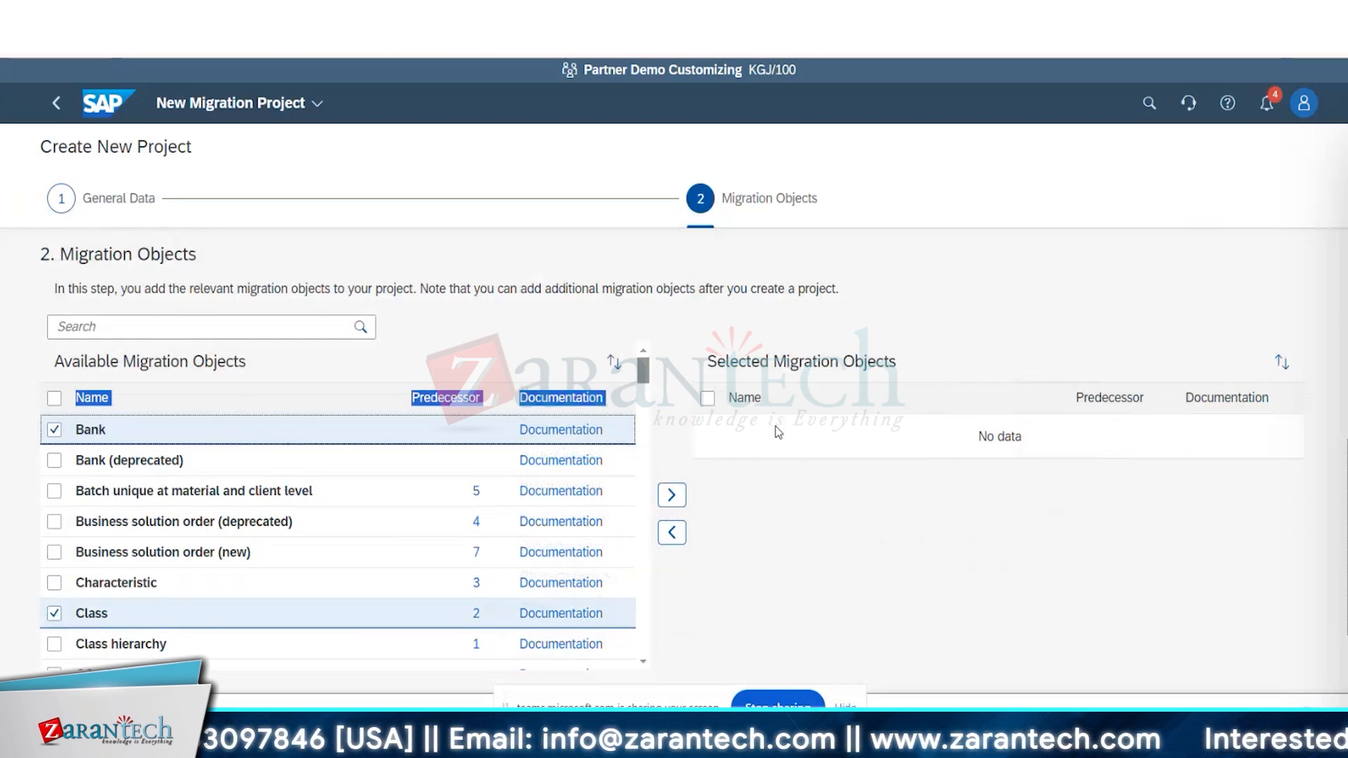
left_click(449, 307)
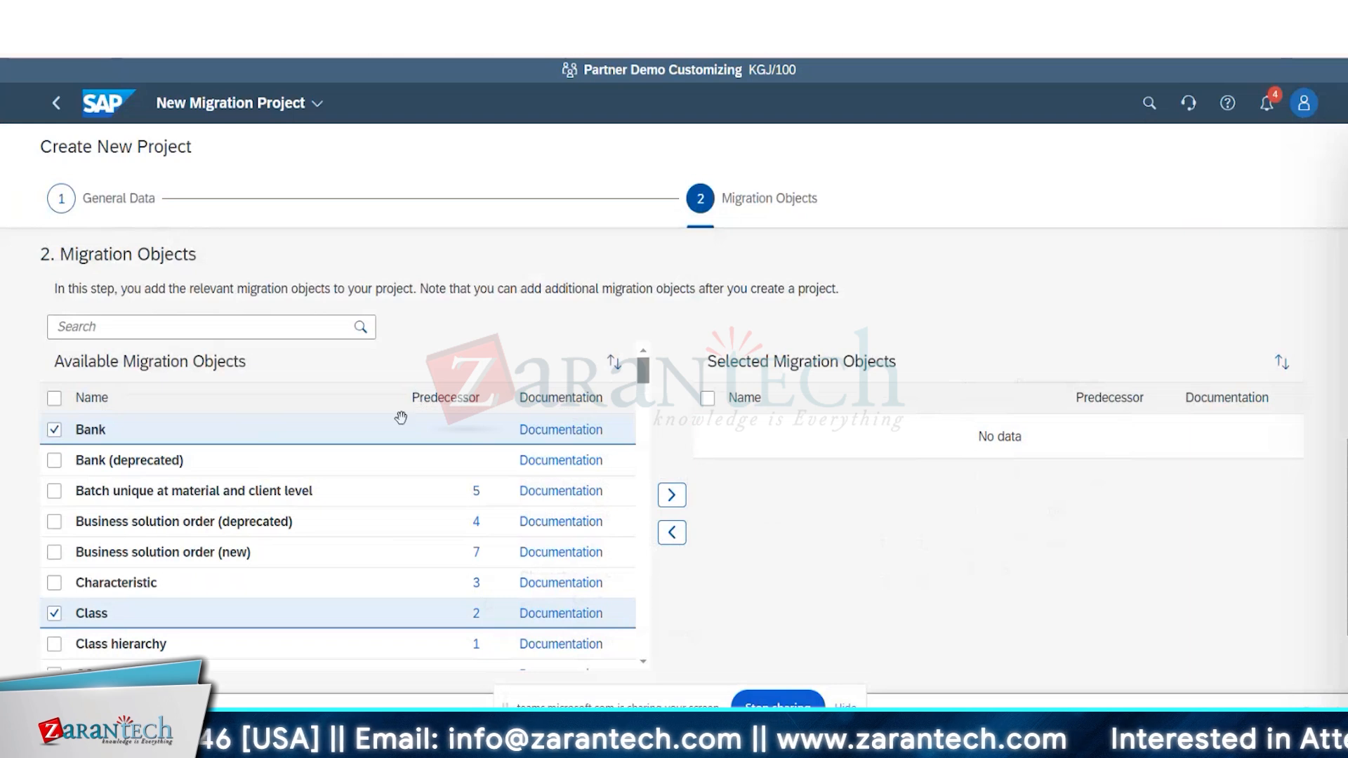
left_click(410, 440)
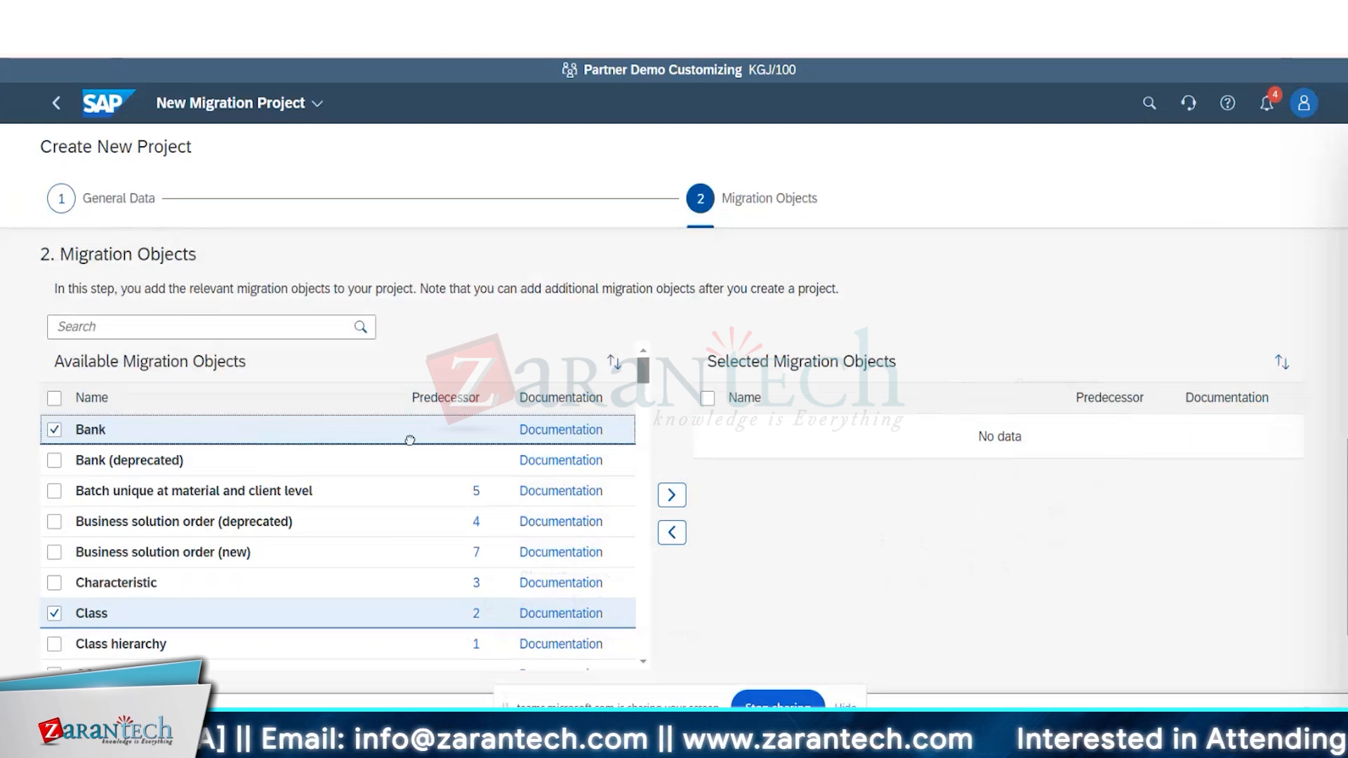
left_click_drag(410, 440, 917, 438)
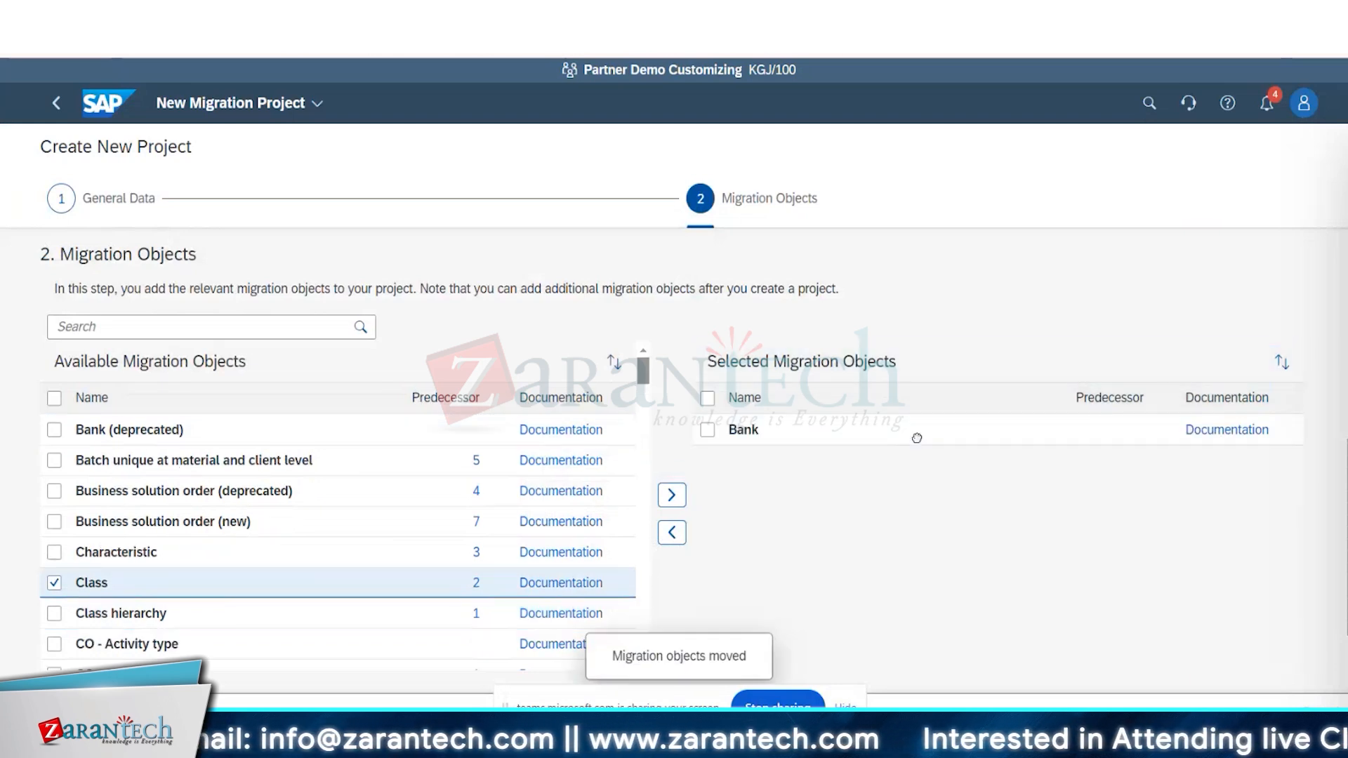
left_click(671, 496)
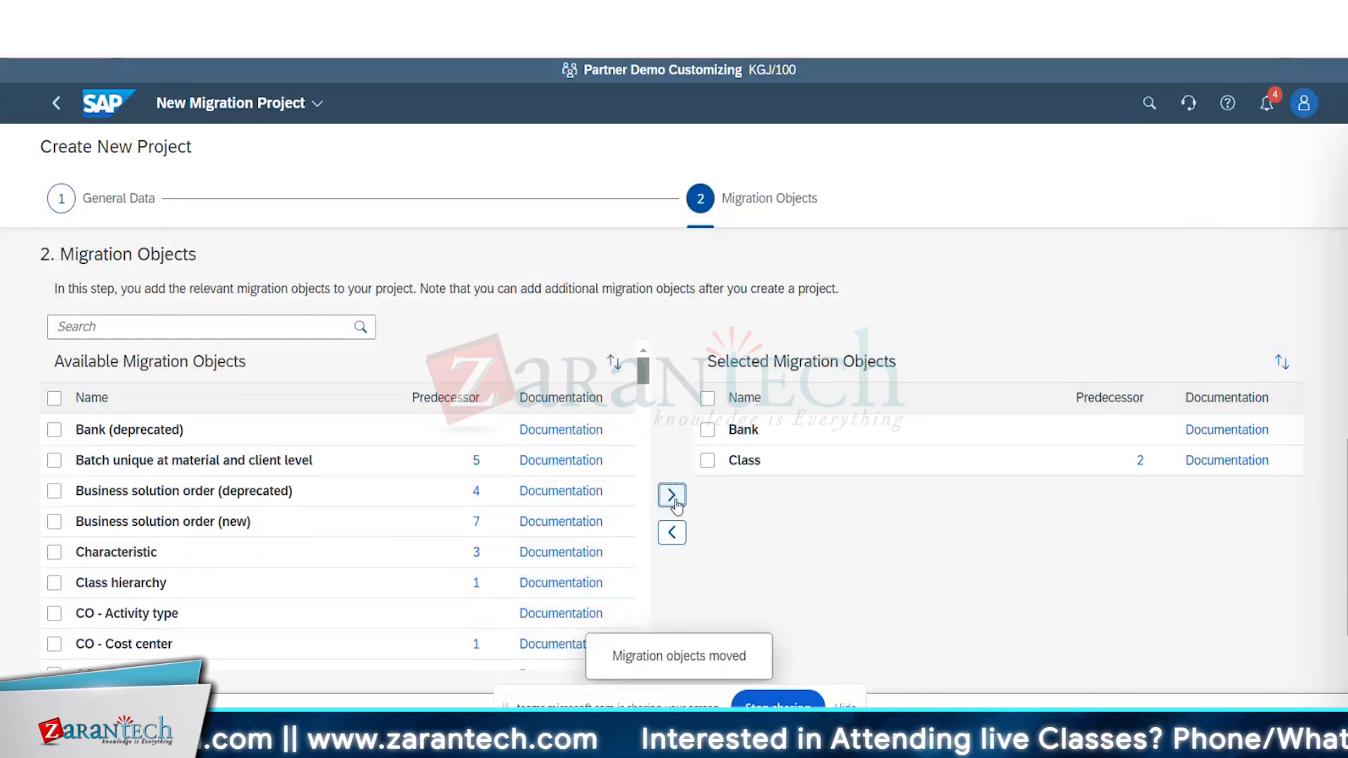
Remove Class from the Selected Migration Objects and continue to the project review.
left_click(708, 461)
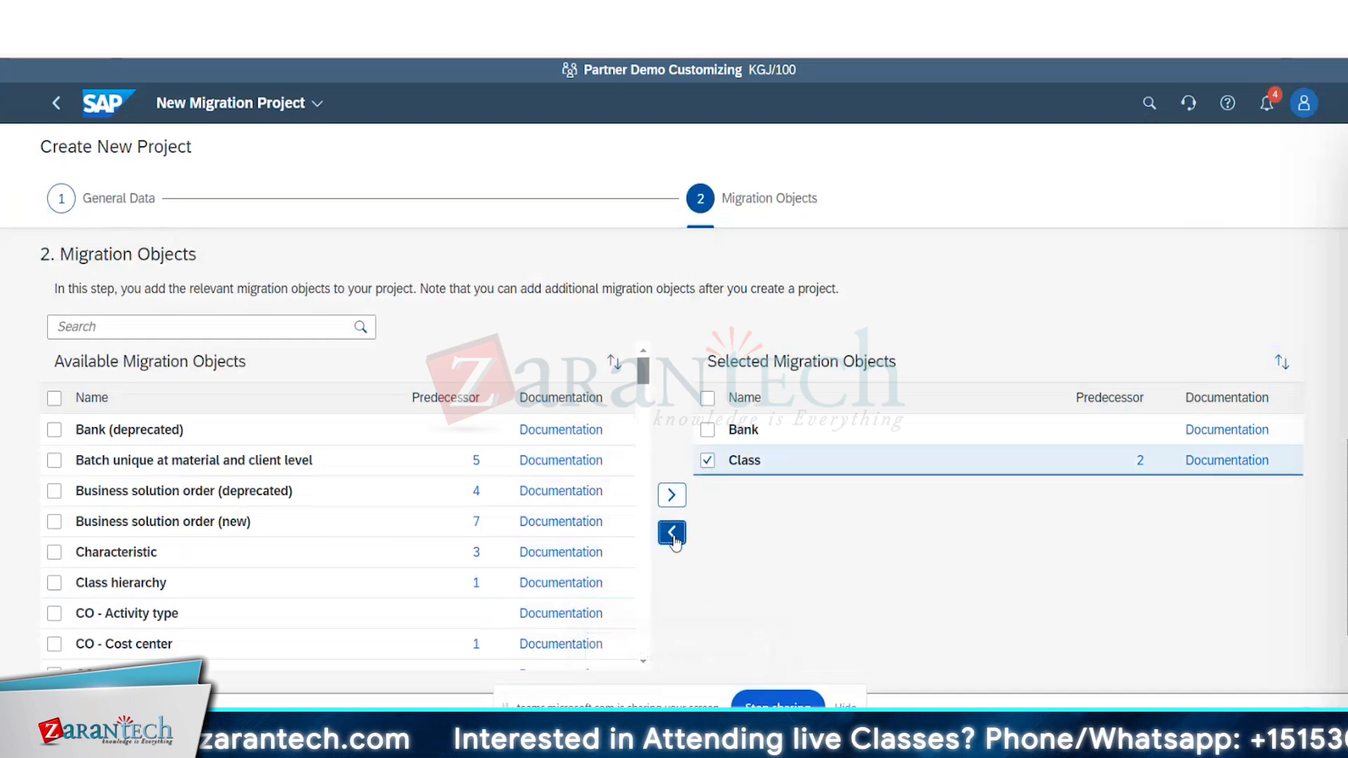
left_click(672, 534)
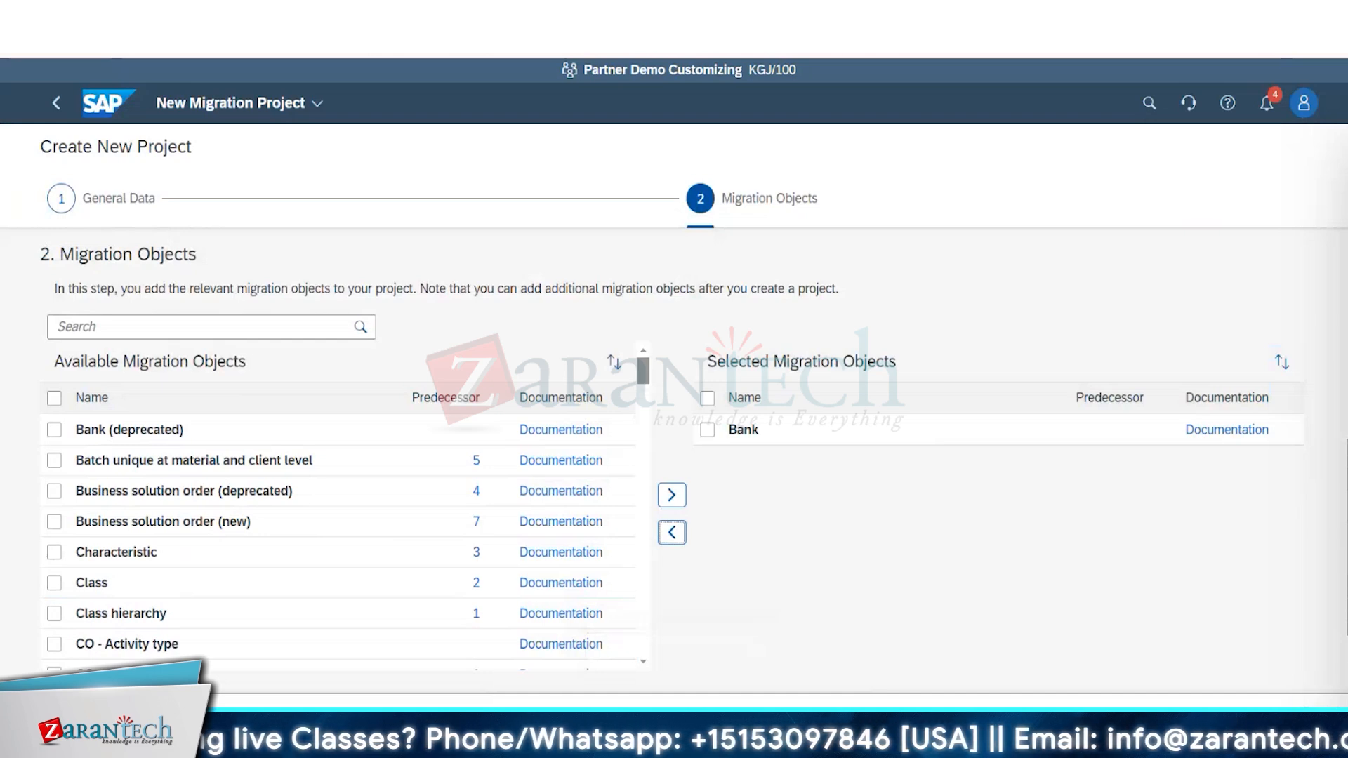
scroll(671, 457, "down", 1)
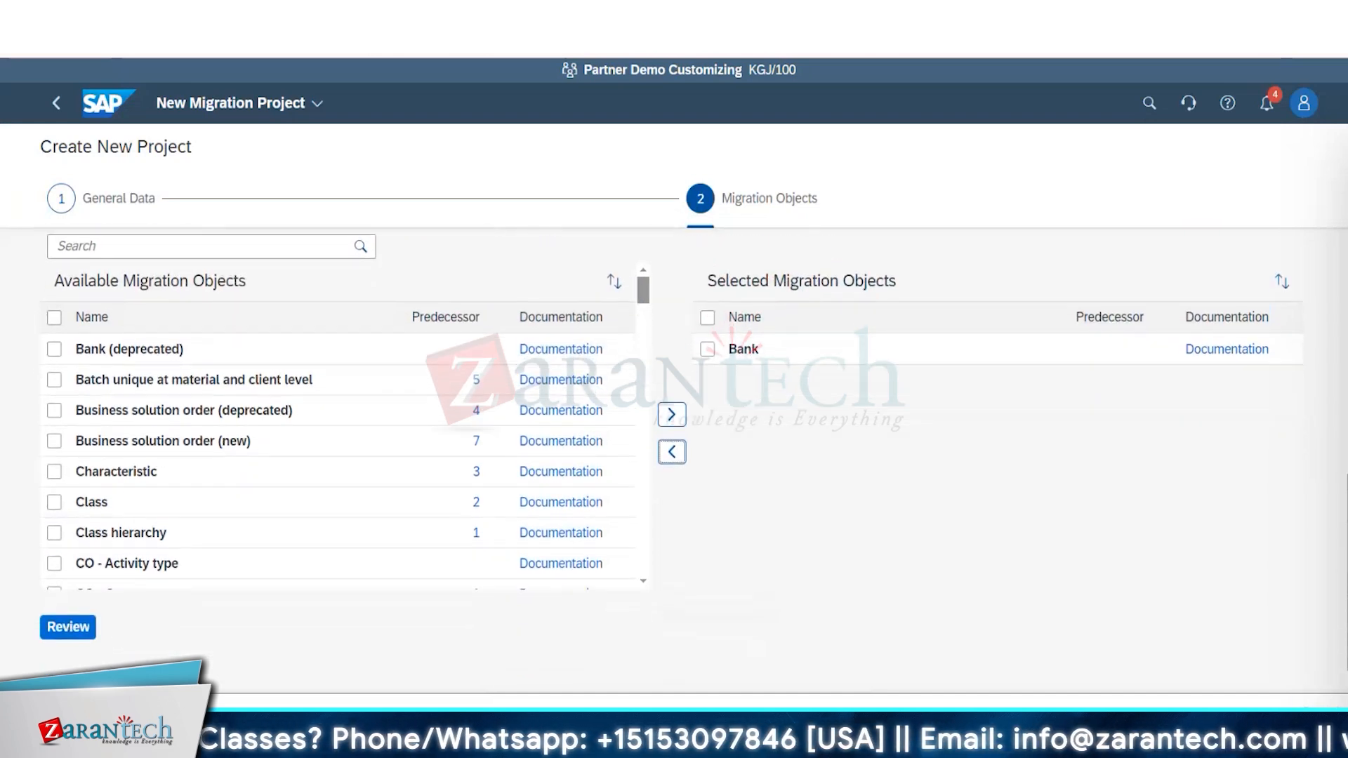
left_click(81, 634)
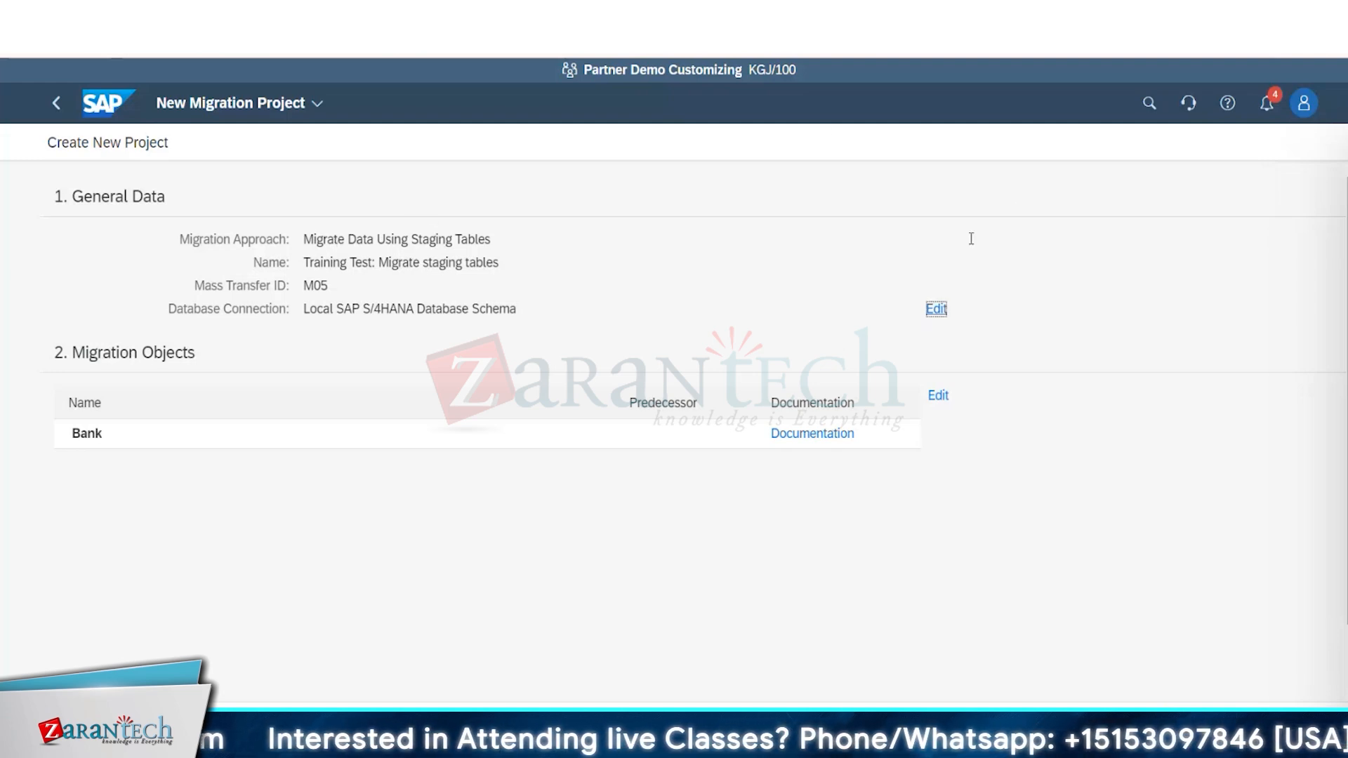
Reopen the General Data section from the review and check the project's settings and selected objects.
left_click(936, 309)
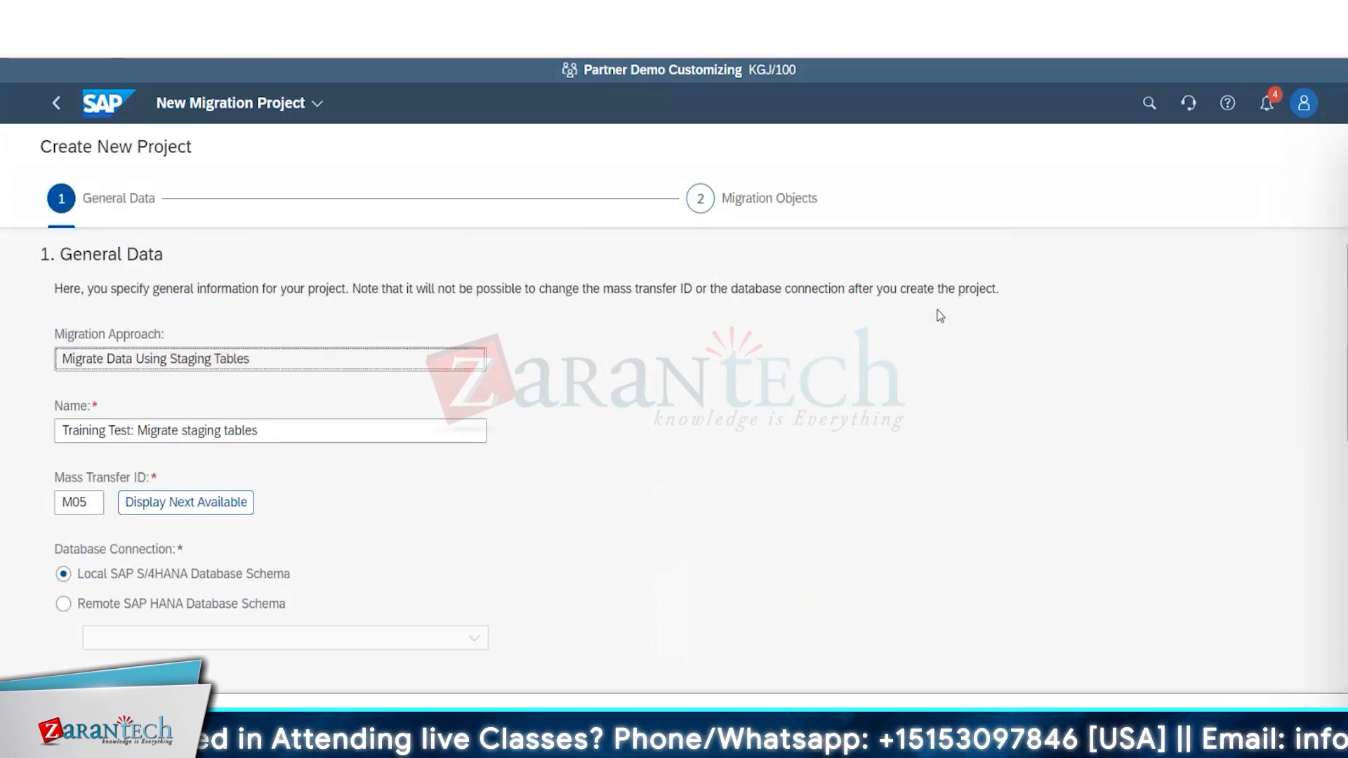
scroll(675, 456, "down", 4)
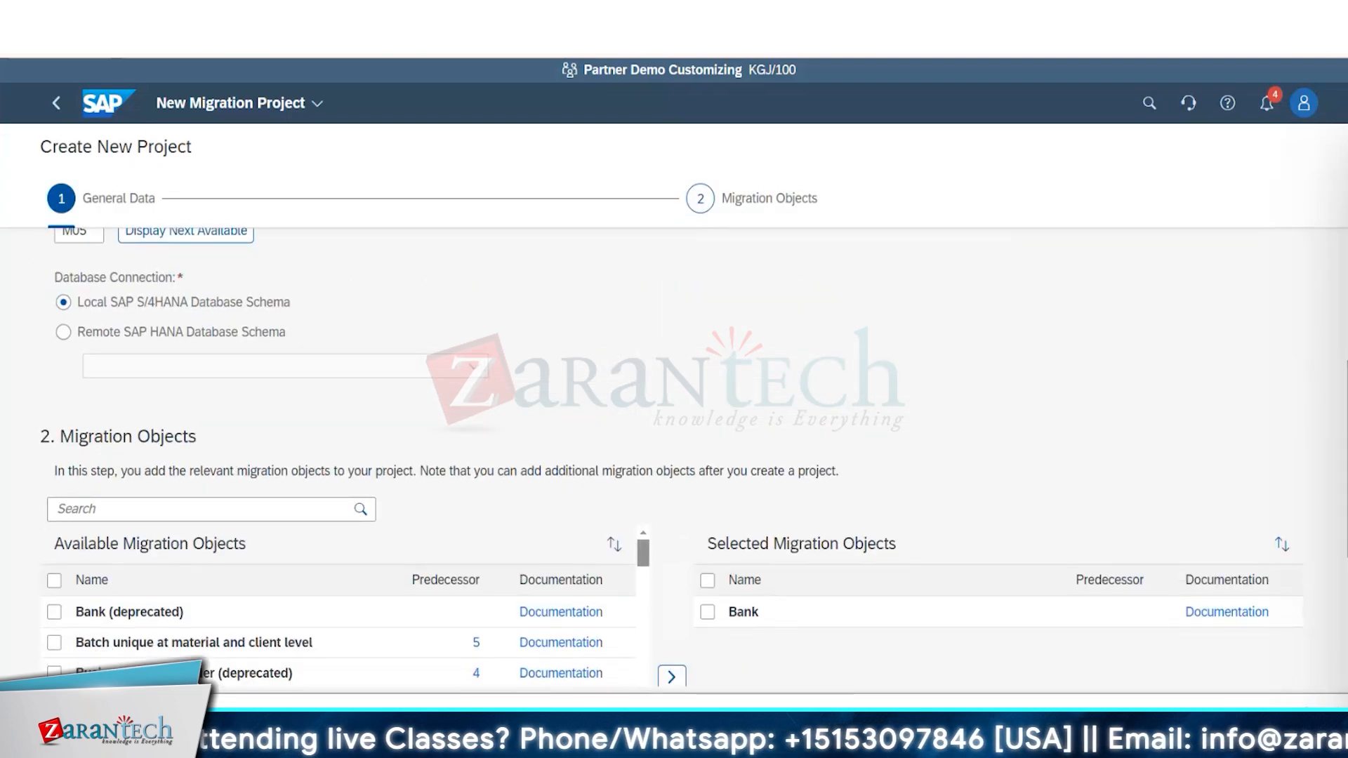
scroll(675, 457, "up", 2)
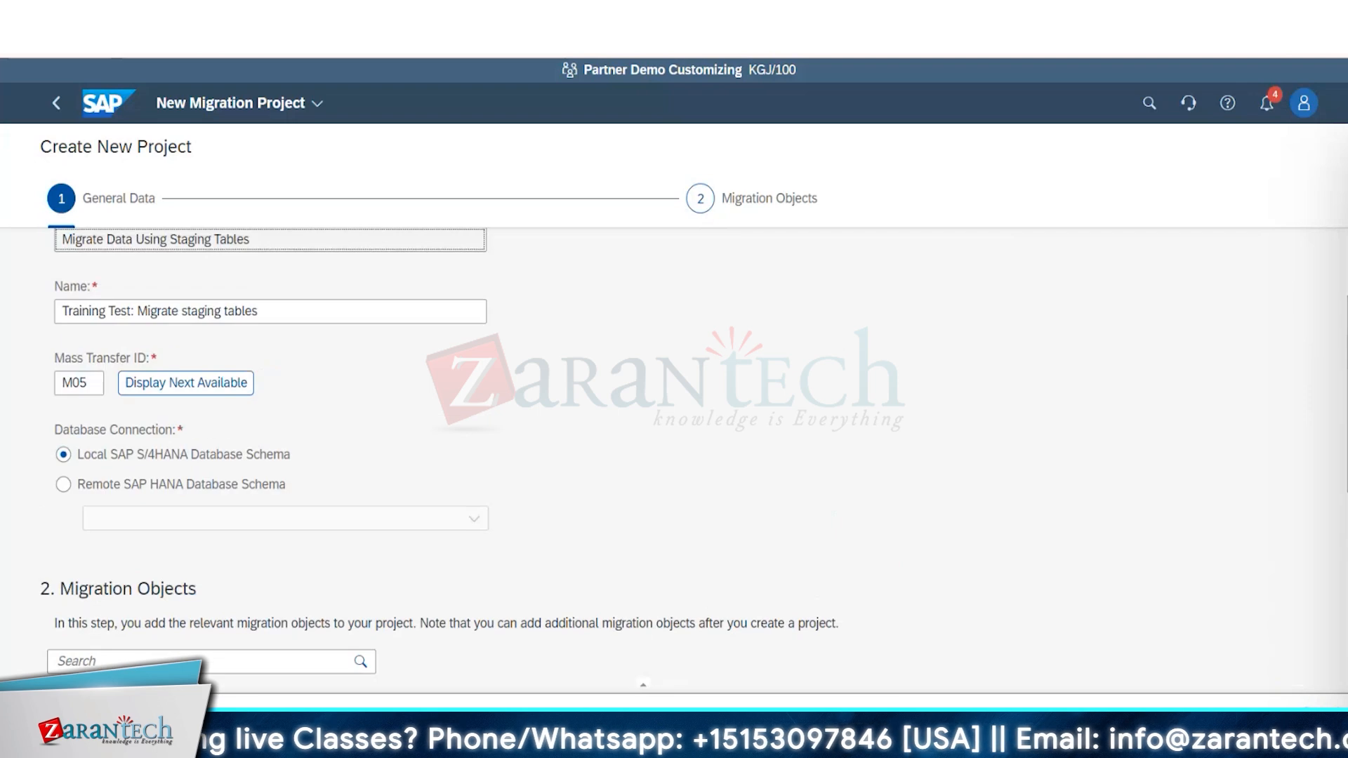
Return to the review with the settings kept and create the migration project.
scroll(674, 456, "down", 3)
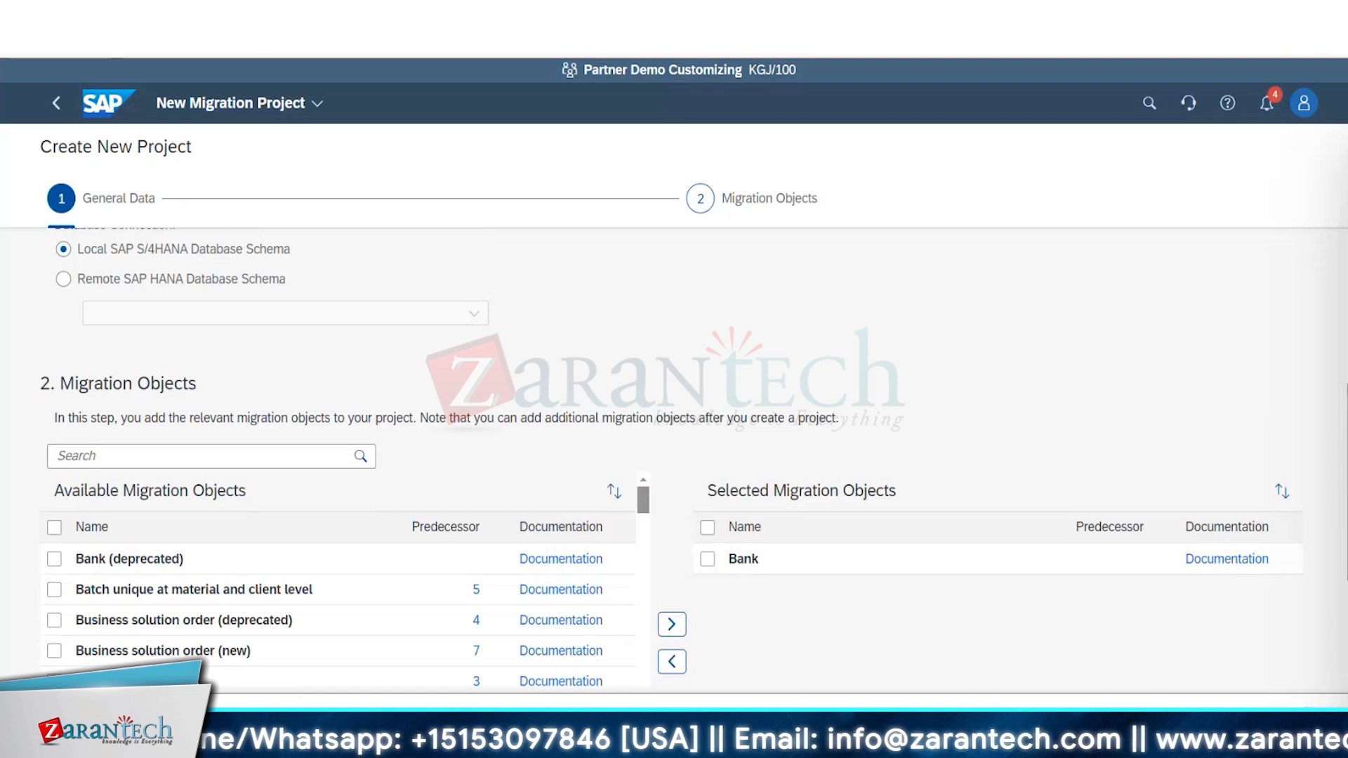
scroll(1261, 653, "down", 3)
left_click(68, 628)
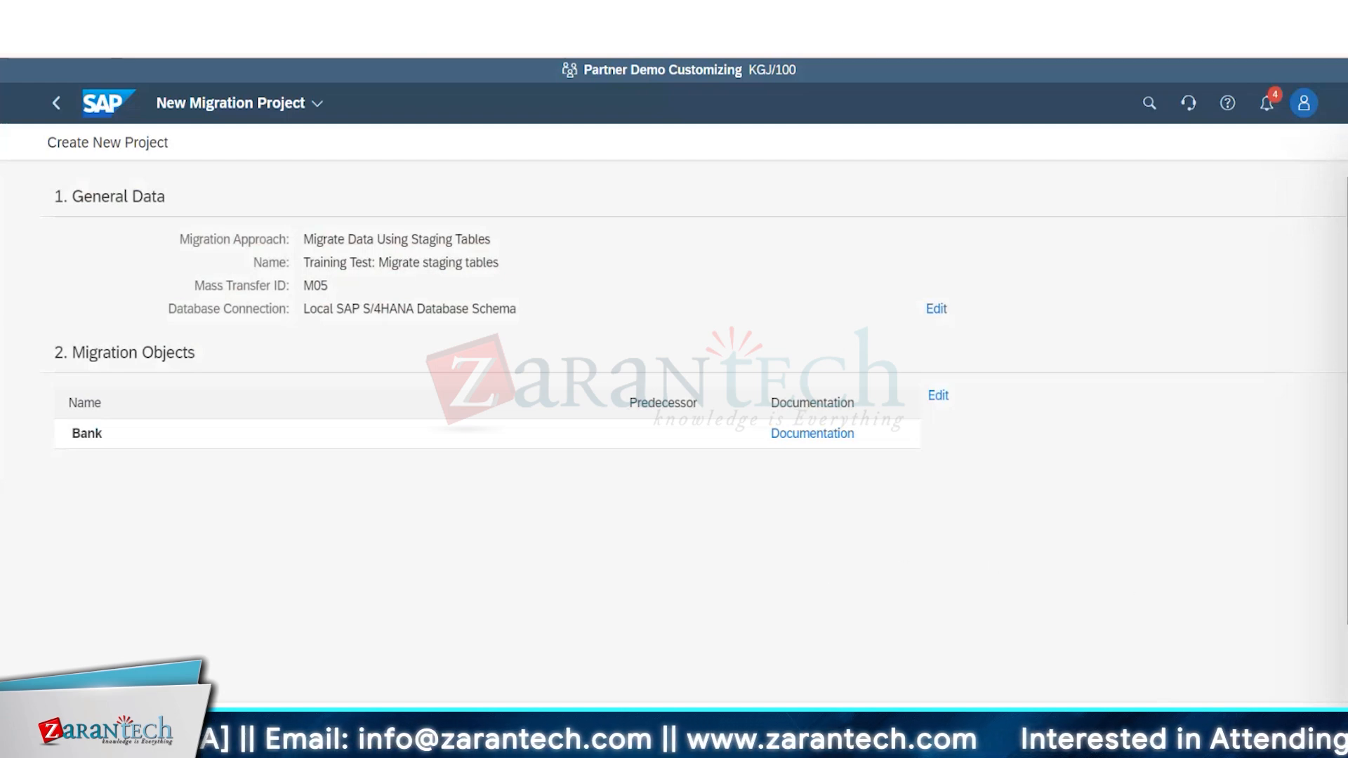
left_click(1219, 723)
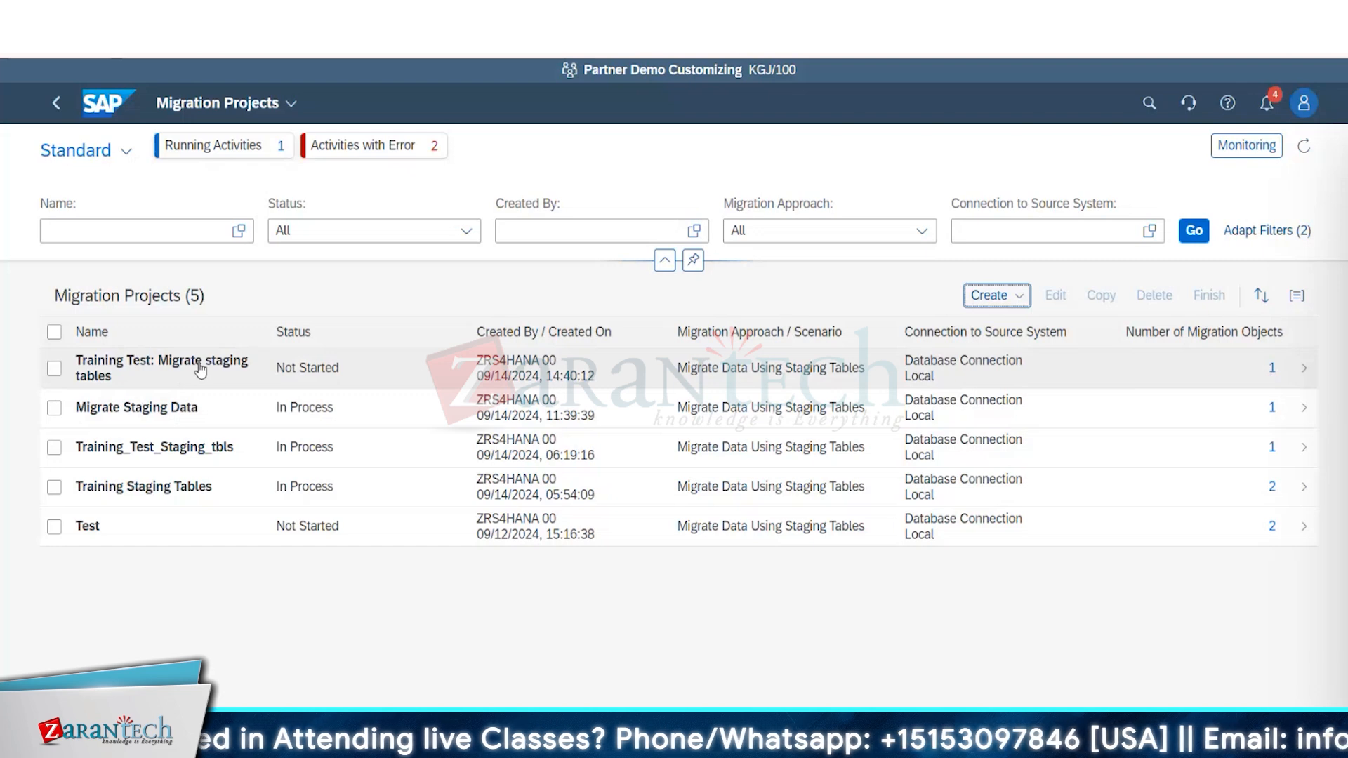
left_click(54, 370)
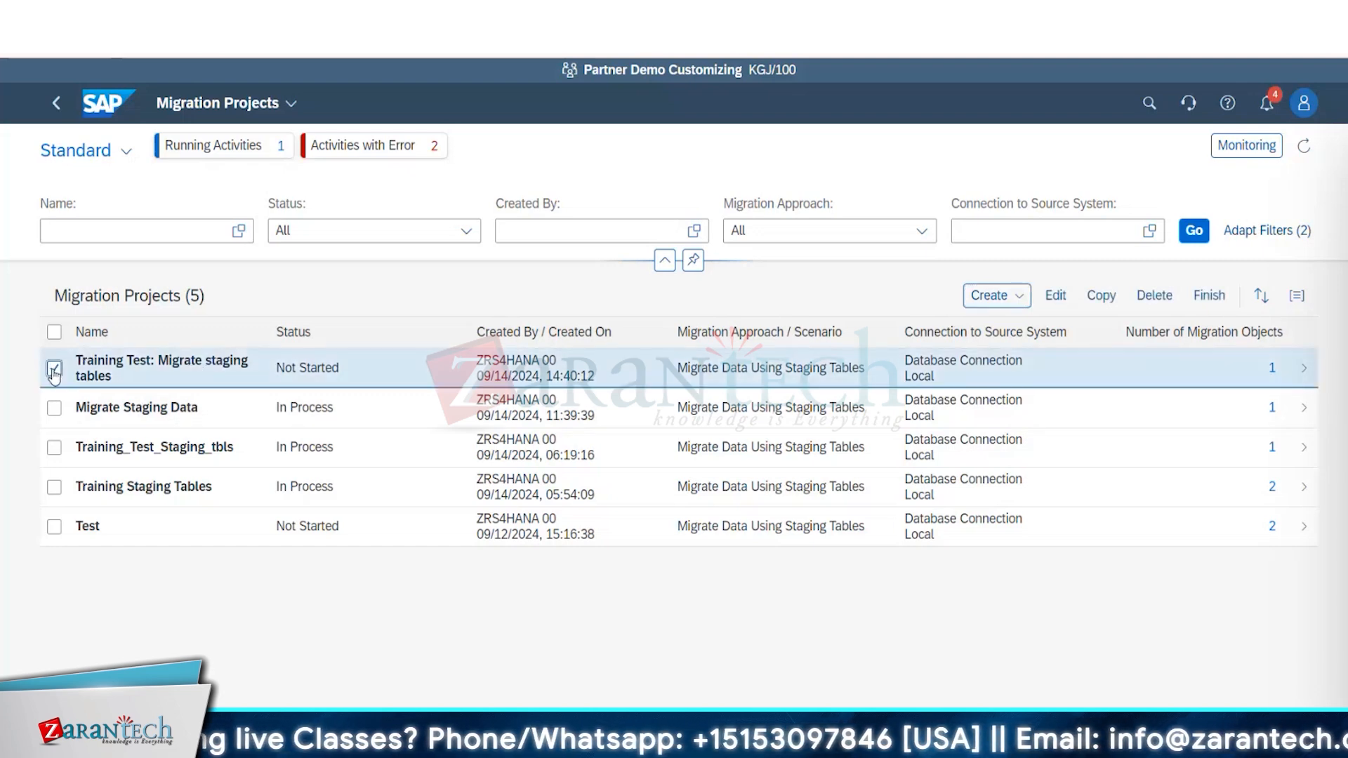
left_click(1024, 298)
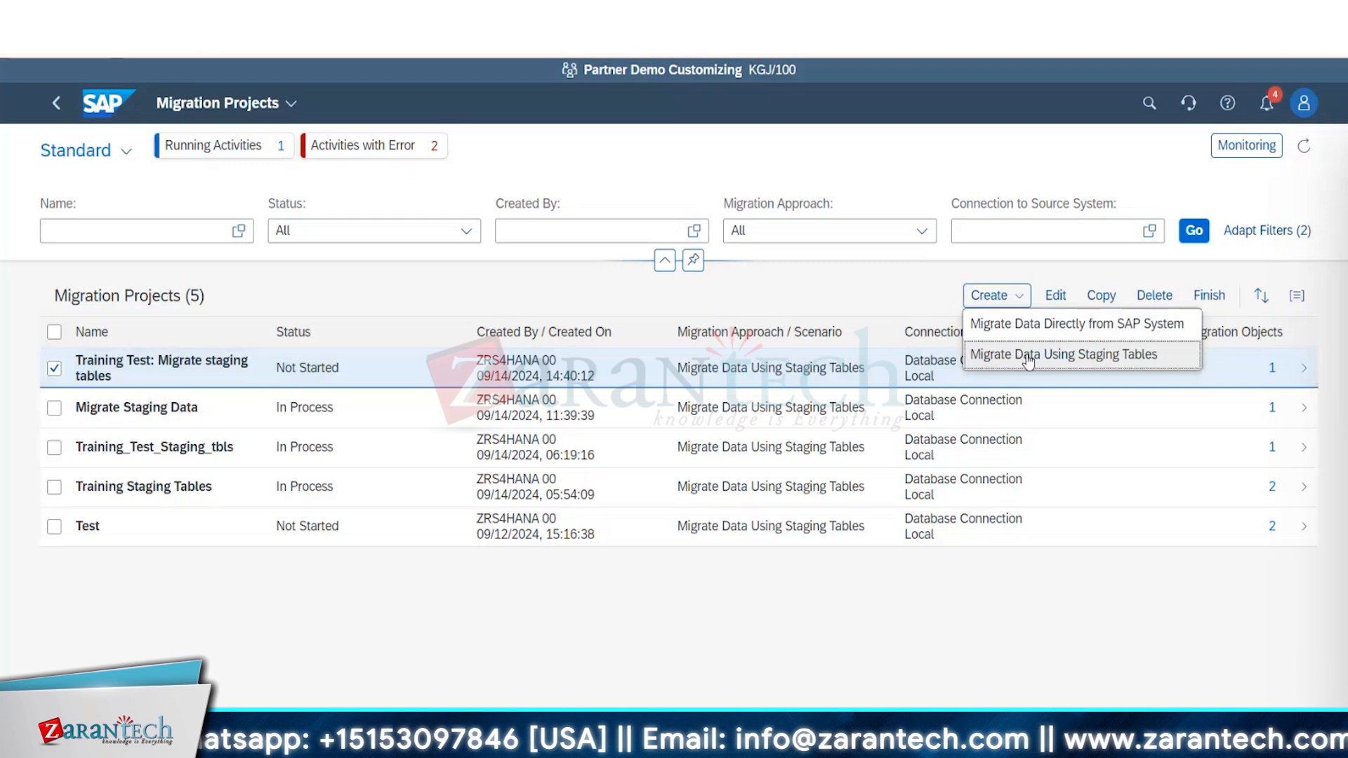
left_click(1029, 358)
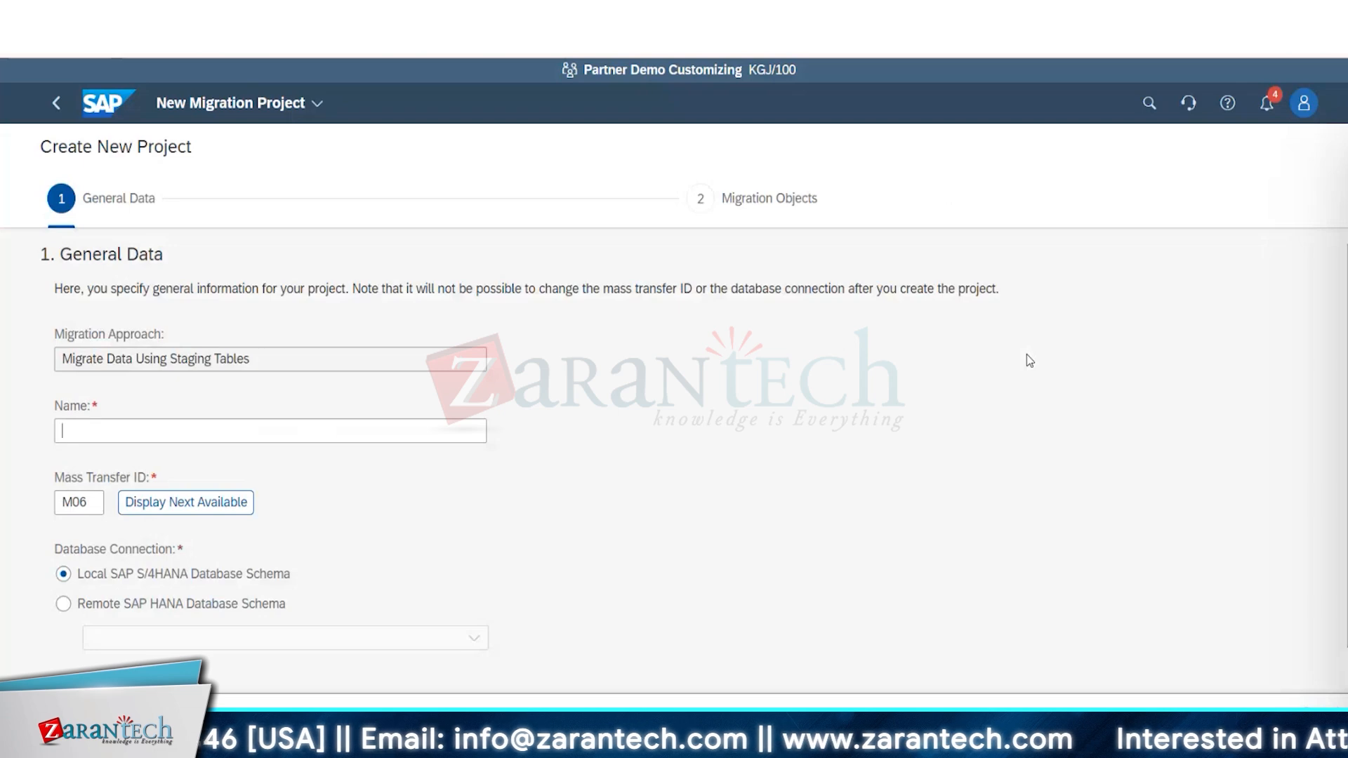
left_click(58, 103)
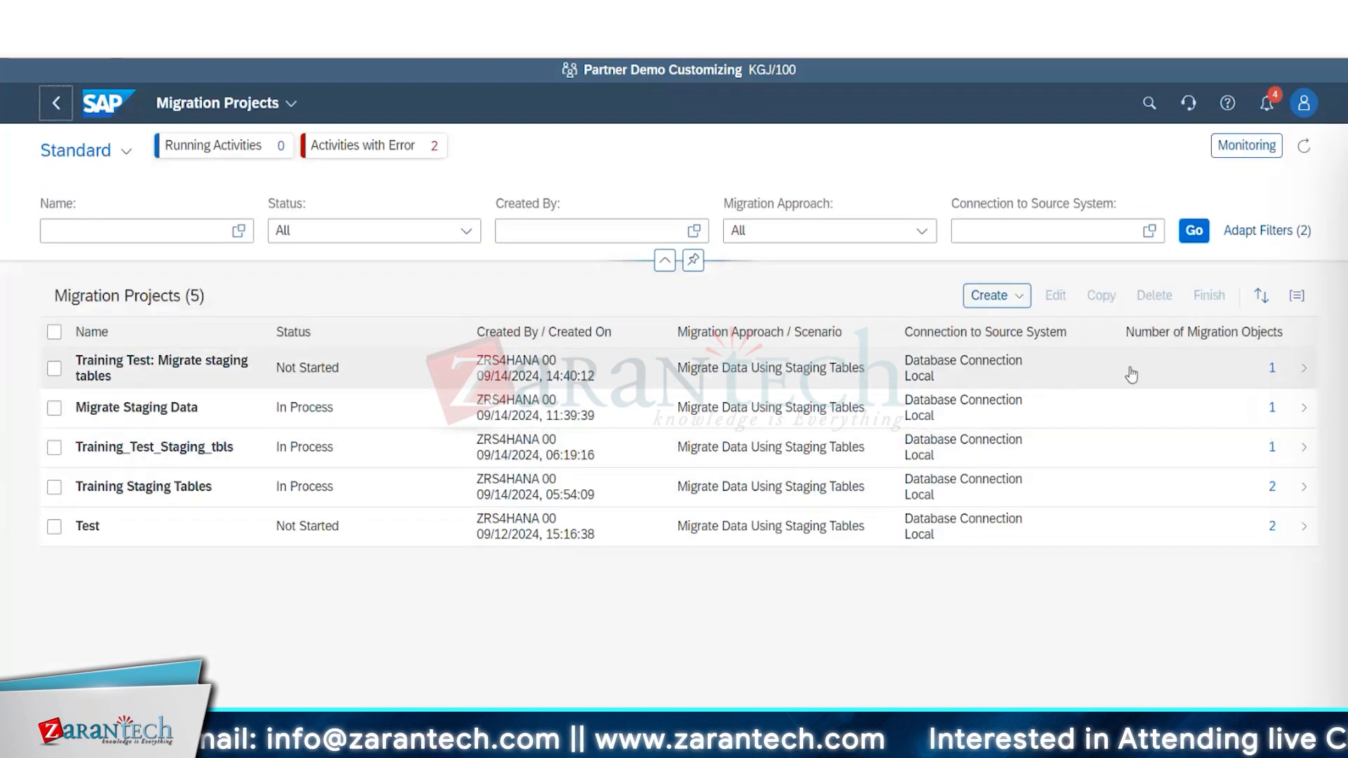
Open the Training Test: Migrate staging tables project and mark its Bank migration object.
left_click(1025, 298)
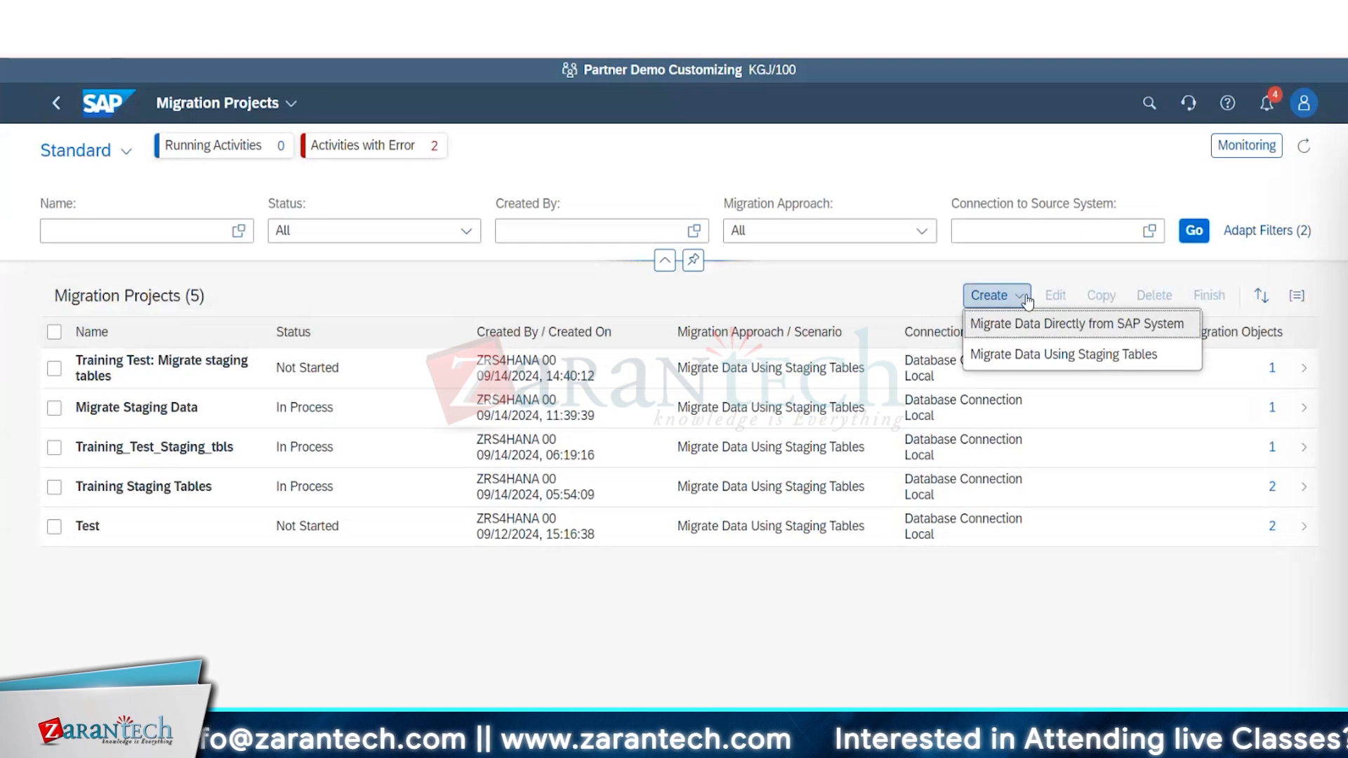
left_click(214, 365)
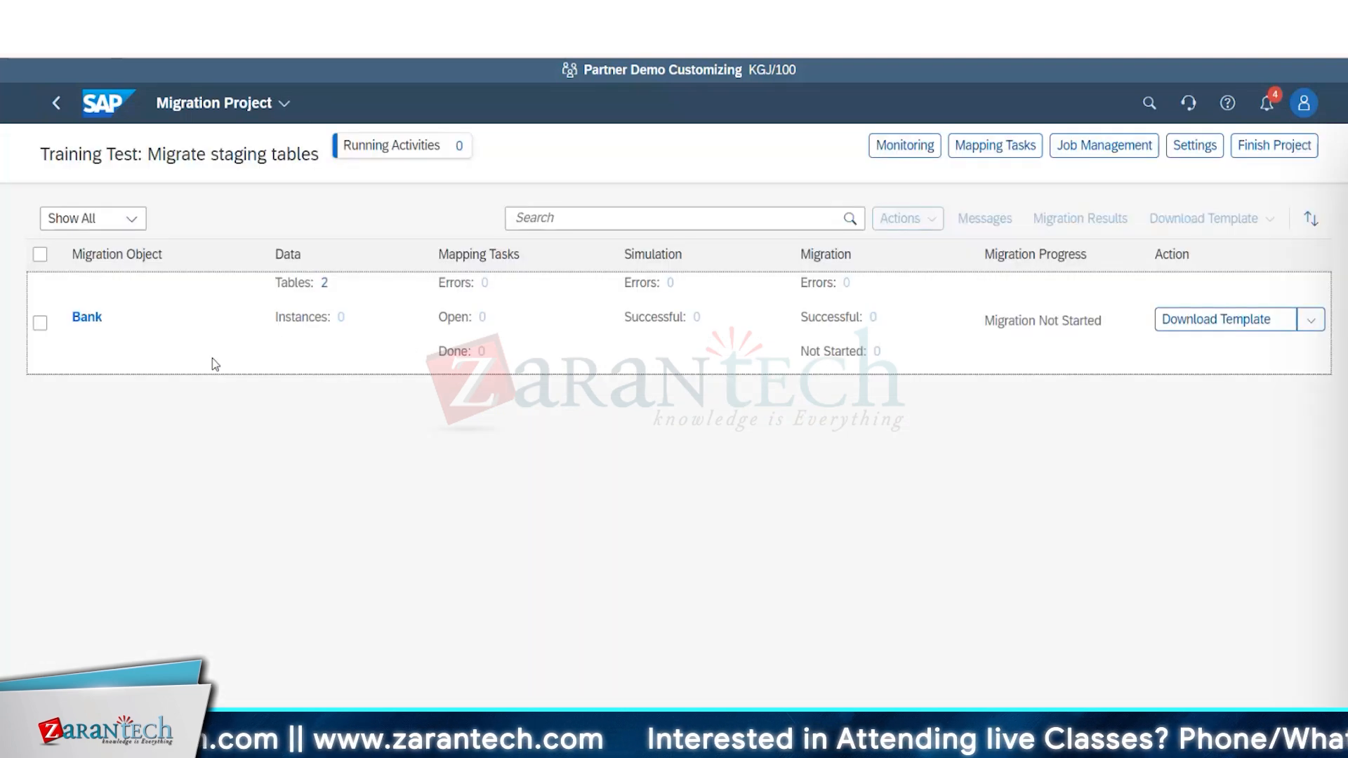
left_click(40, 323)
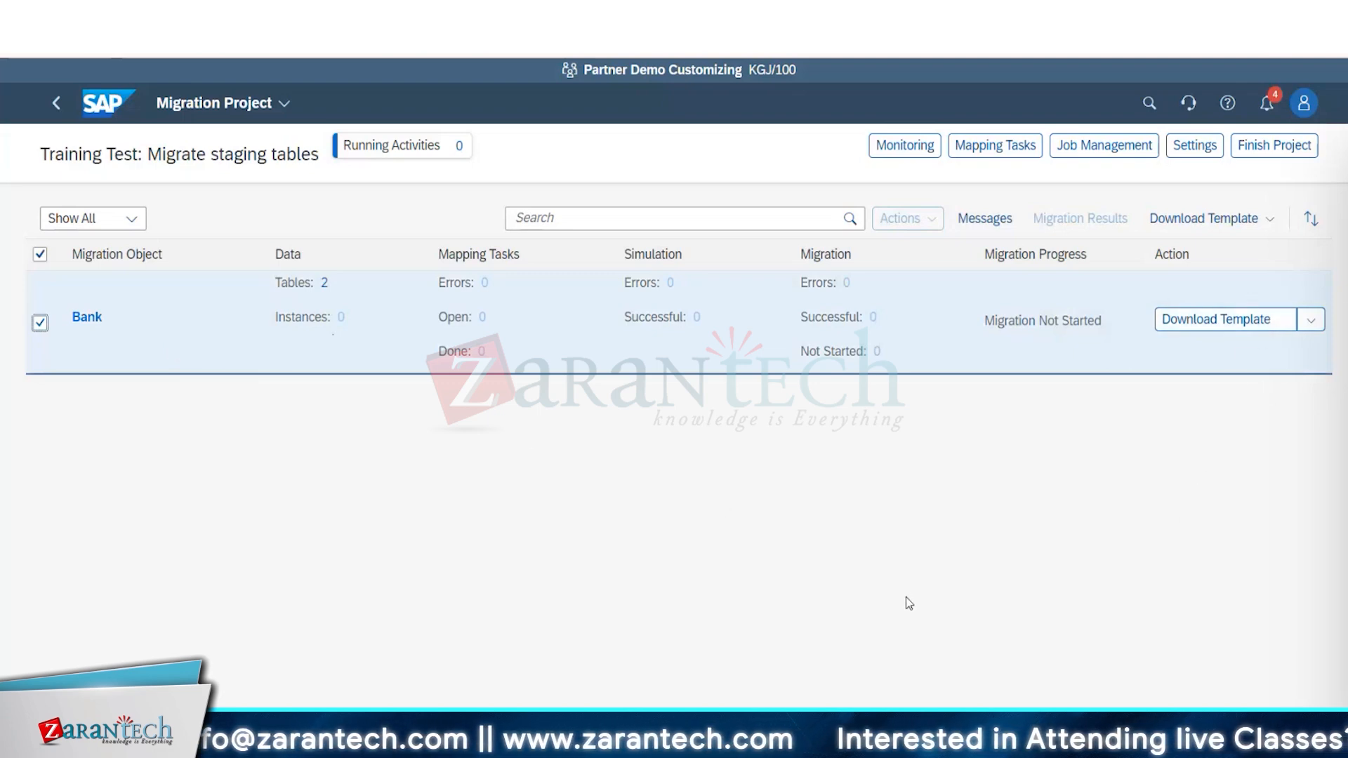
Check the file types offered for Bank's template download and close the choice without downloading.
mouse_move(913, 744)
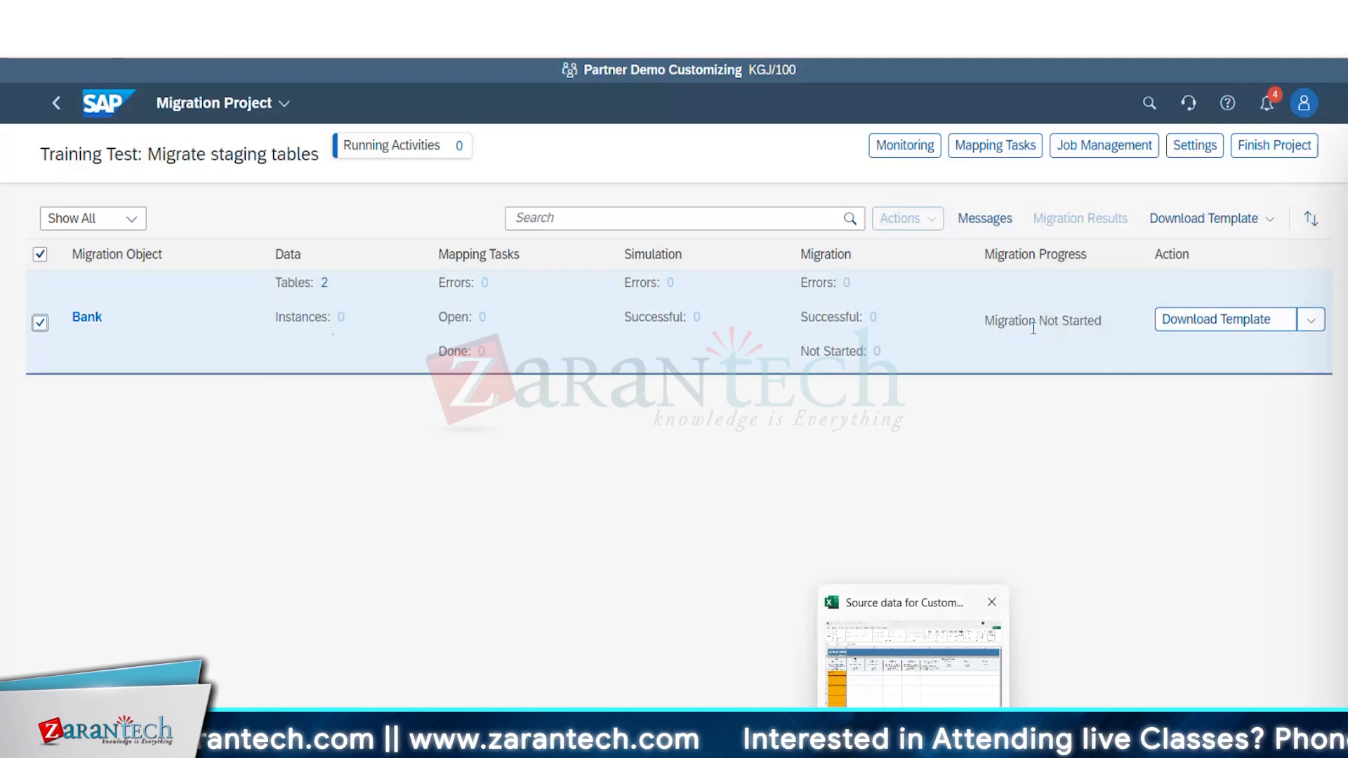
left_click(1261, 320)
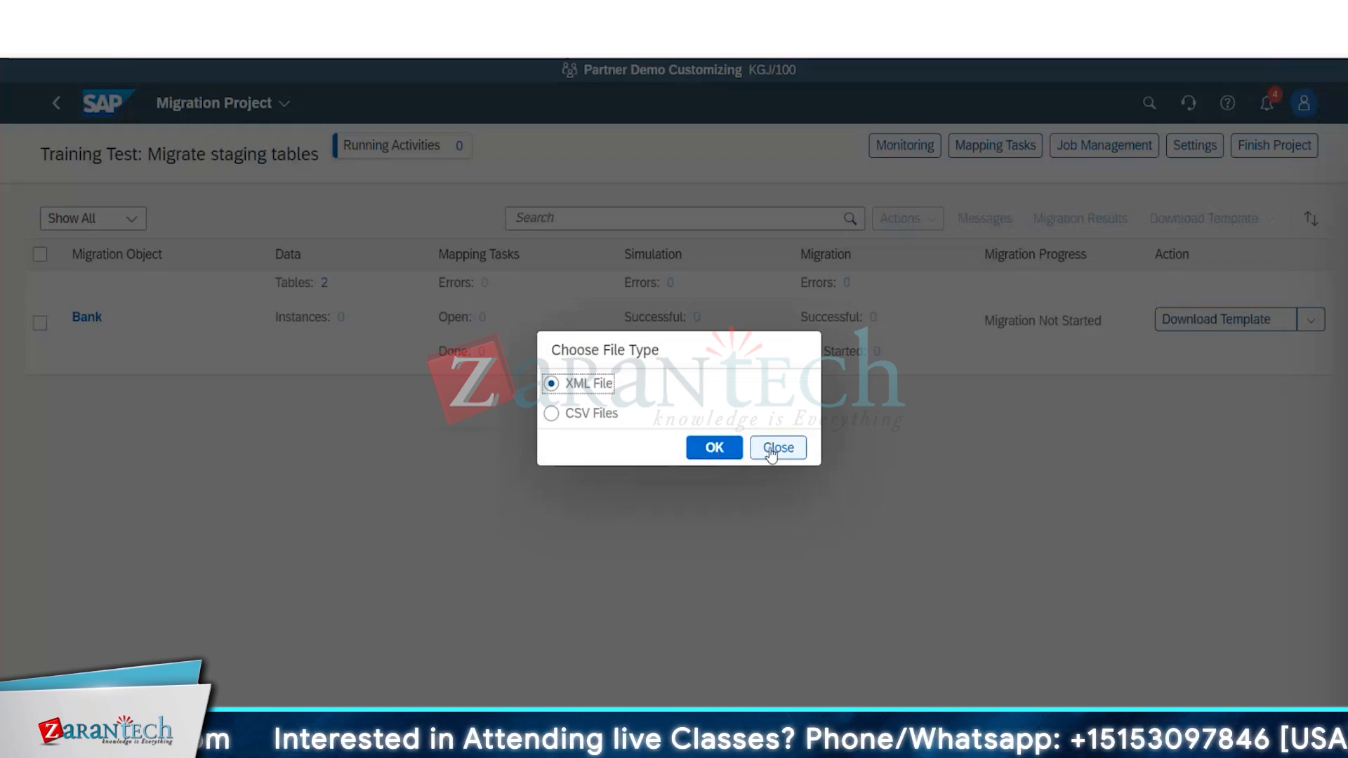
left_click(794, 450)
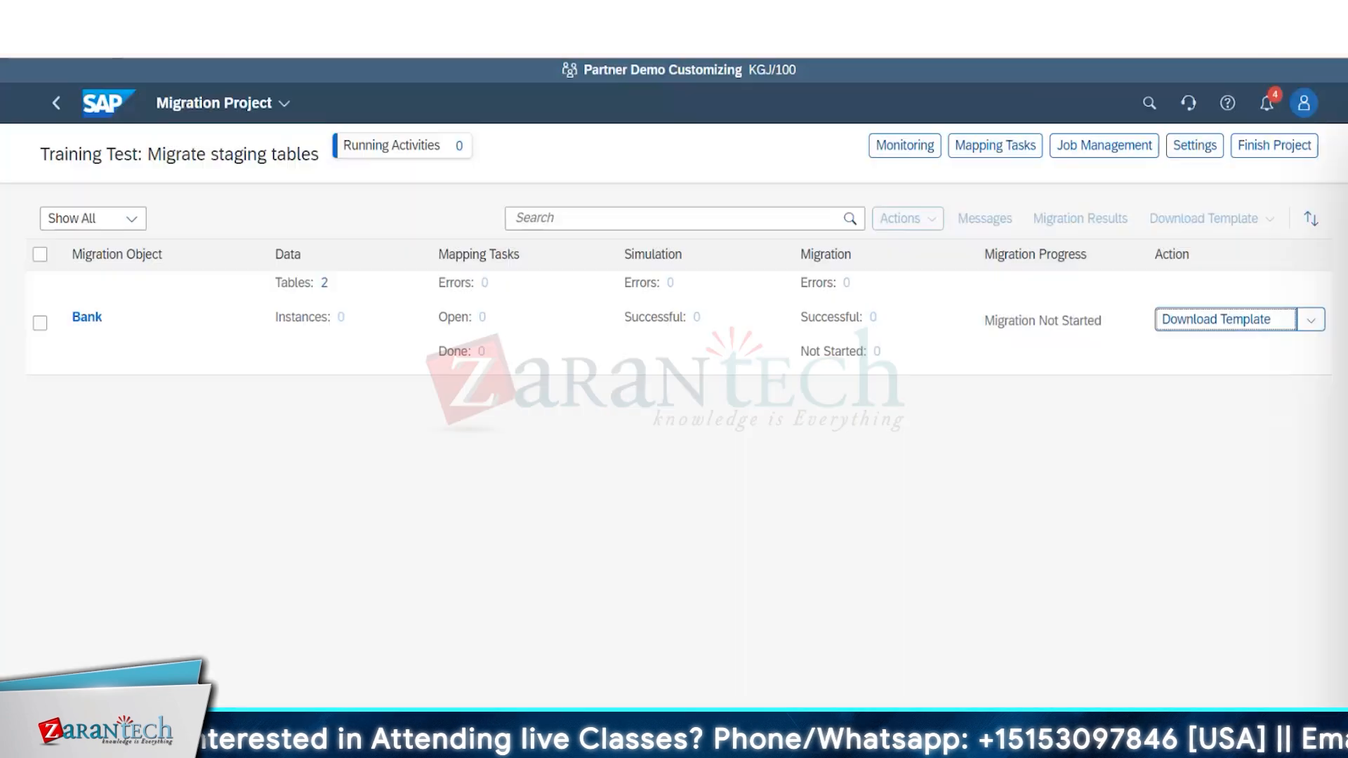
Switch to Excel and open the recent workbook Source data for Bank from the Downloads folder.
mouse_move(718, 743)
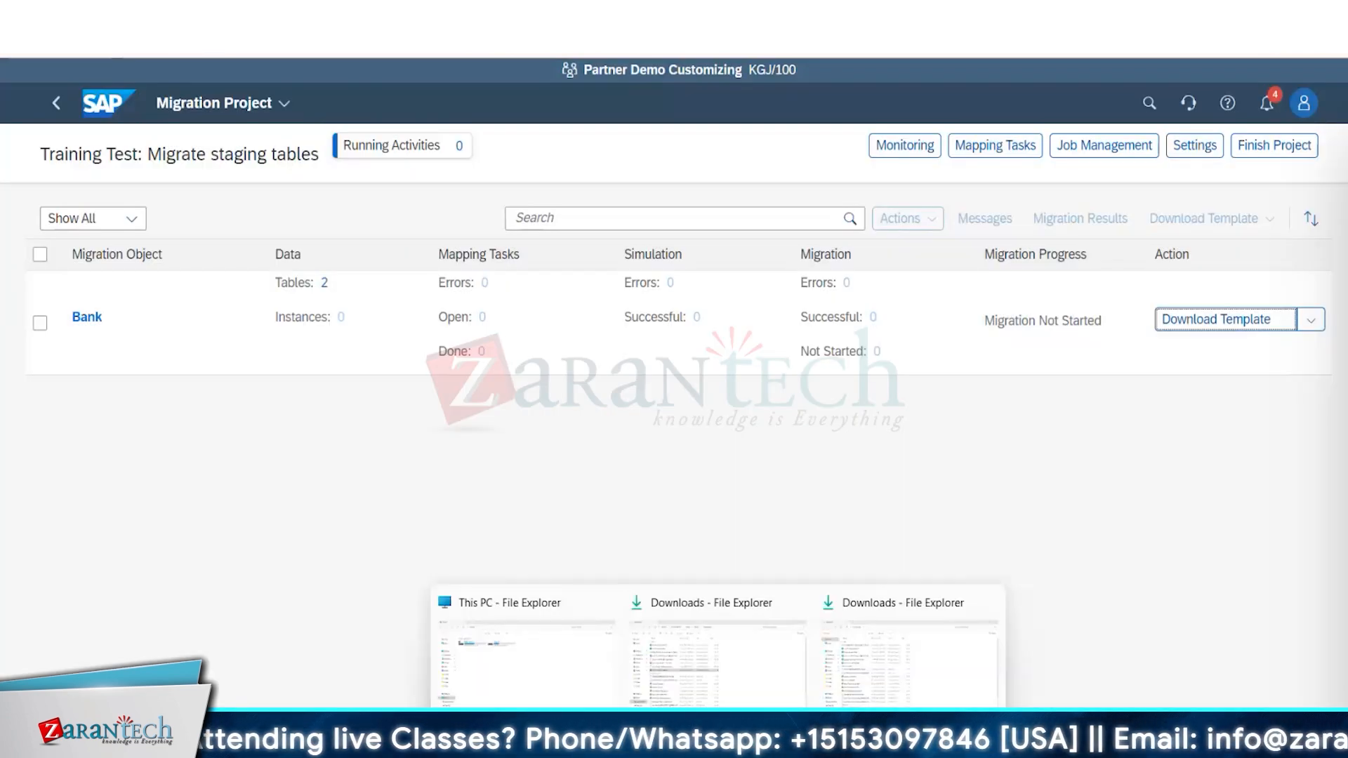
left_click(808, 743)
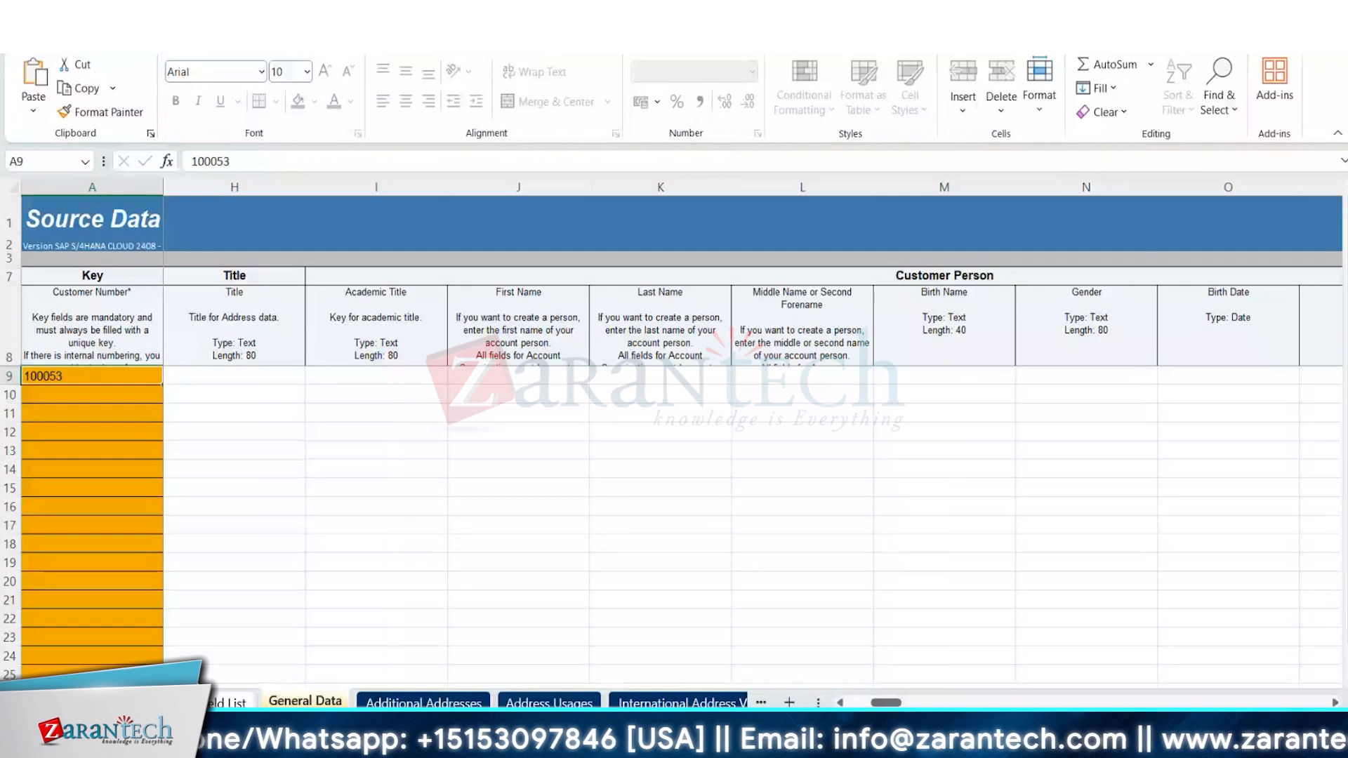
left_click(21, 39)
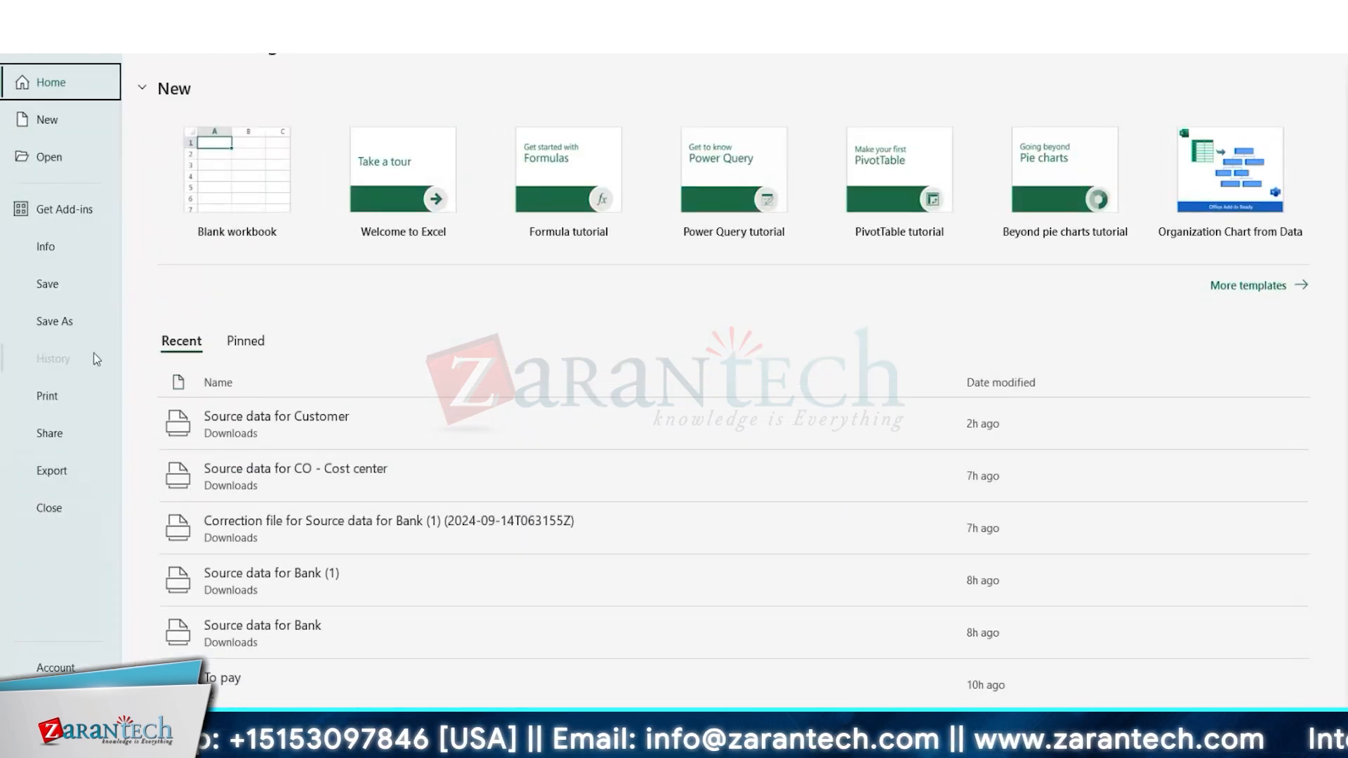
left_click(53, 165)
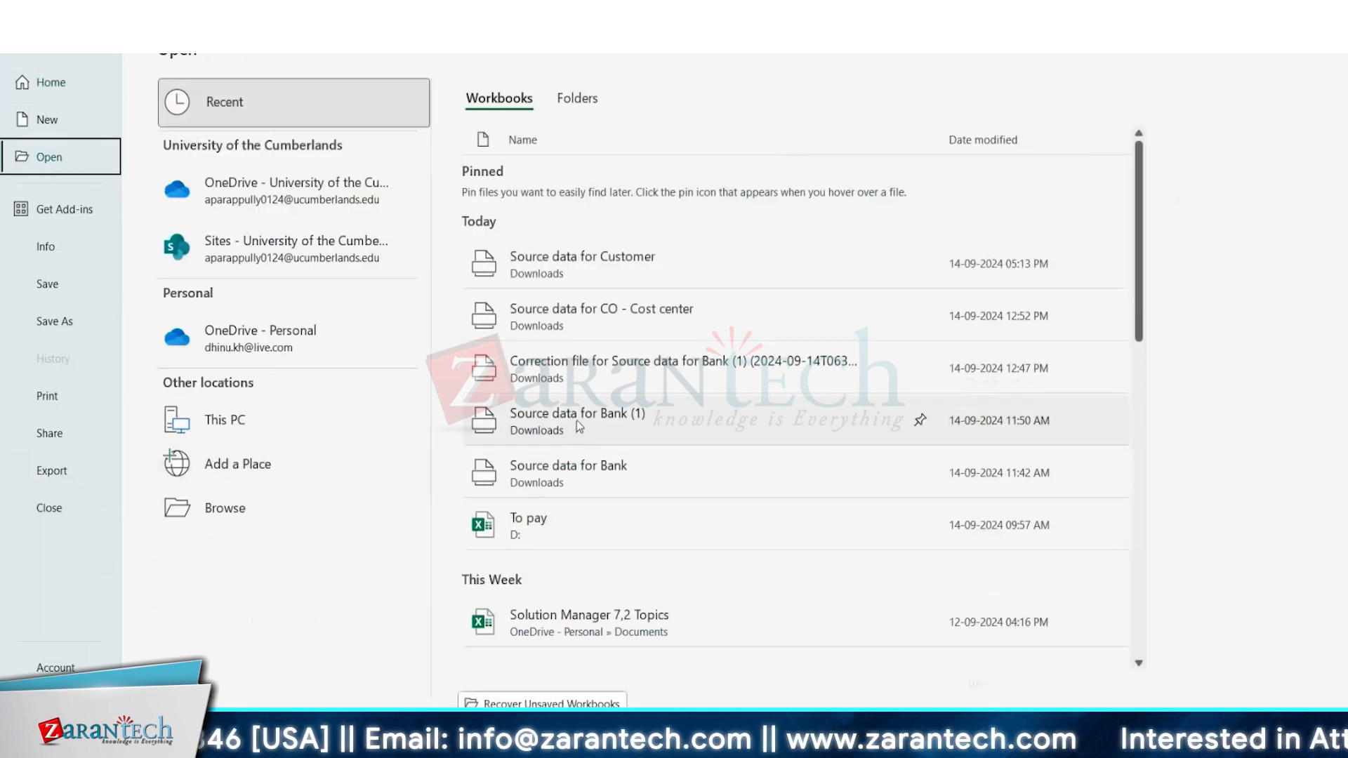
left_click(629, 468)
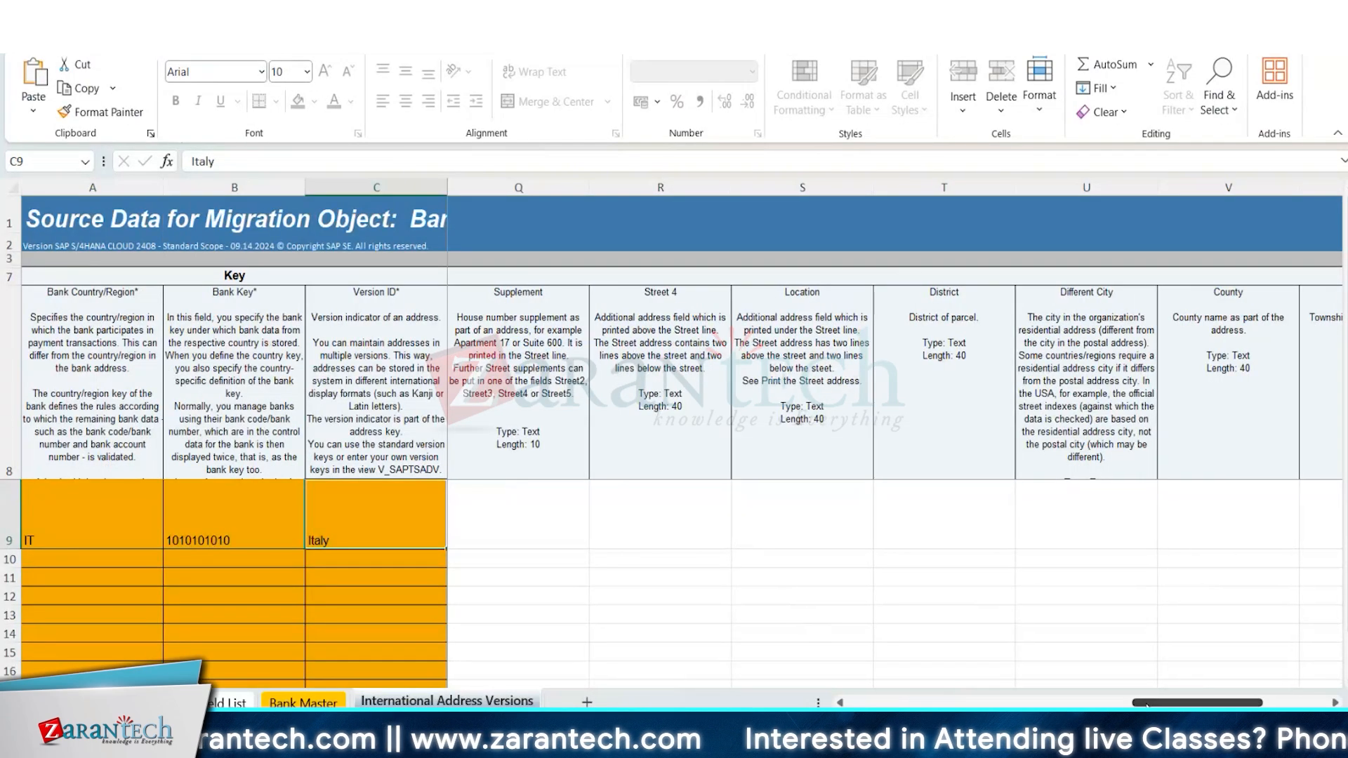
Look across the International Address Versions columns and read through the template's introduction sheet.
left_click(915, 705)
left_click_drag(941, 702, 919, 702)
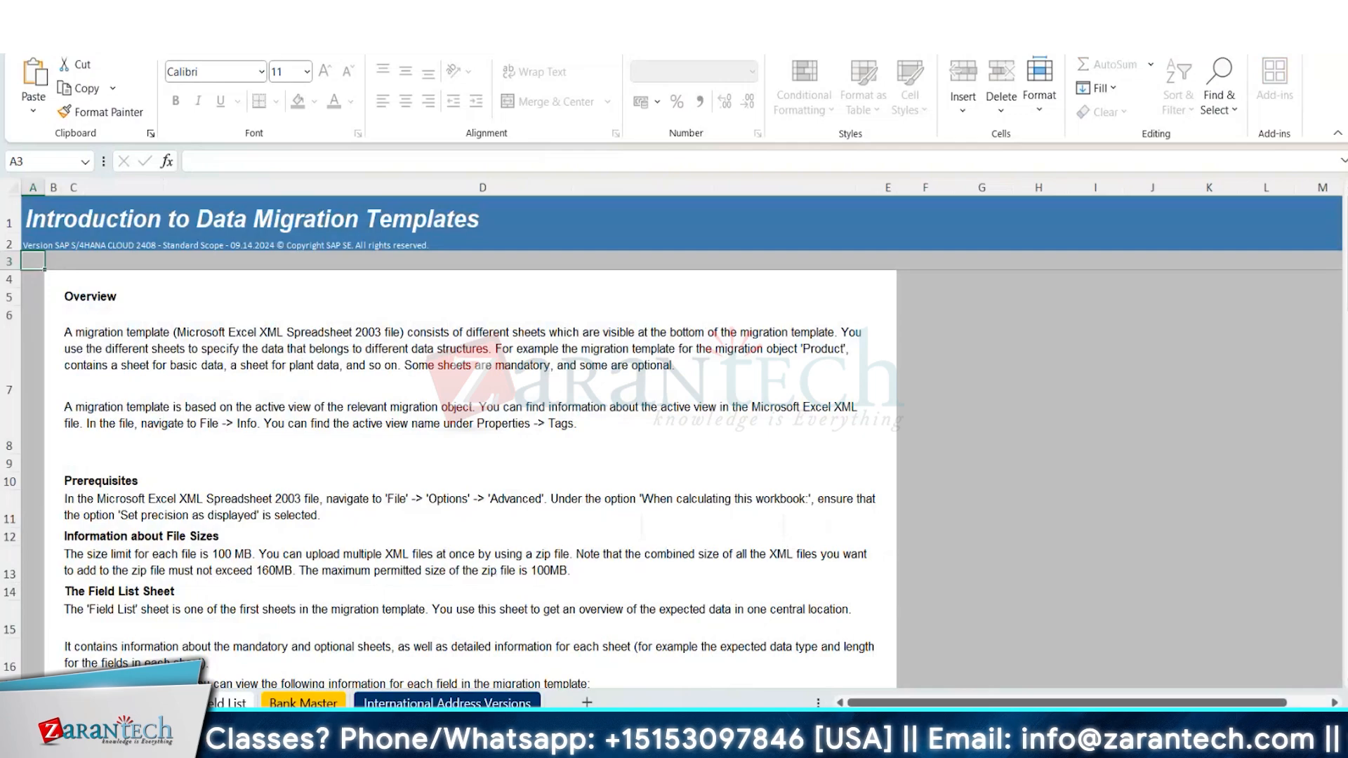
scroll(463, 471, "down", 17)
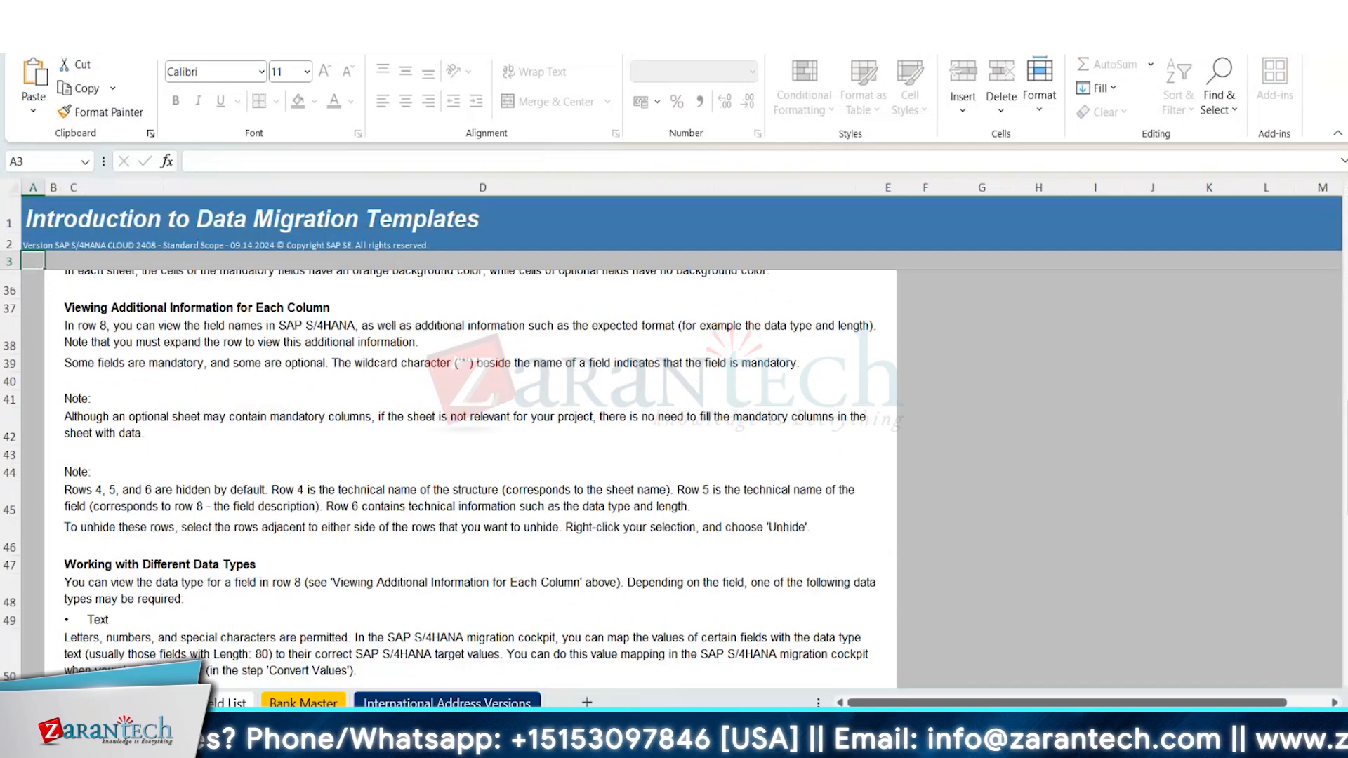
scroll(463, 470, "down", 3)
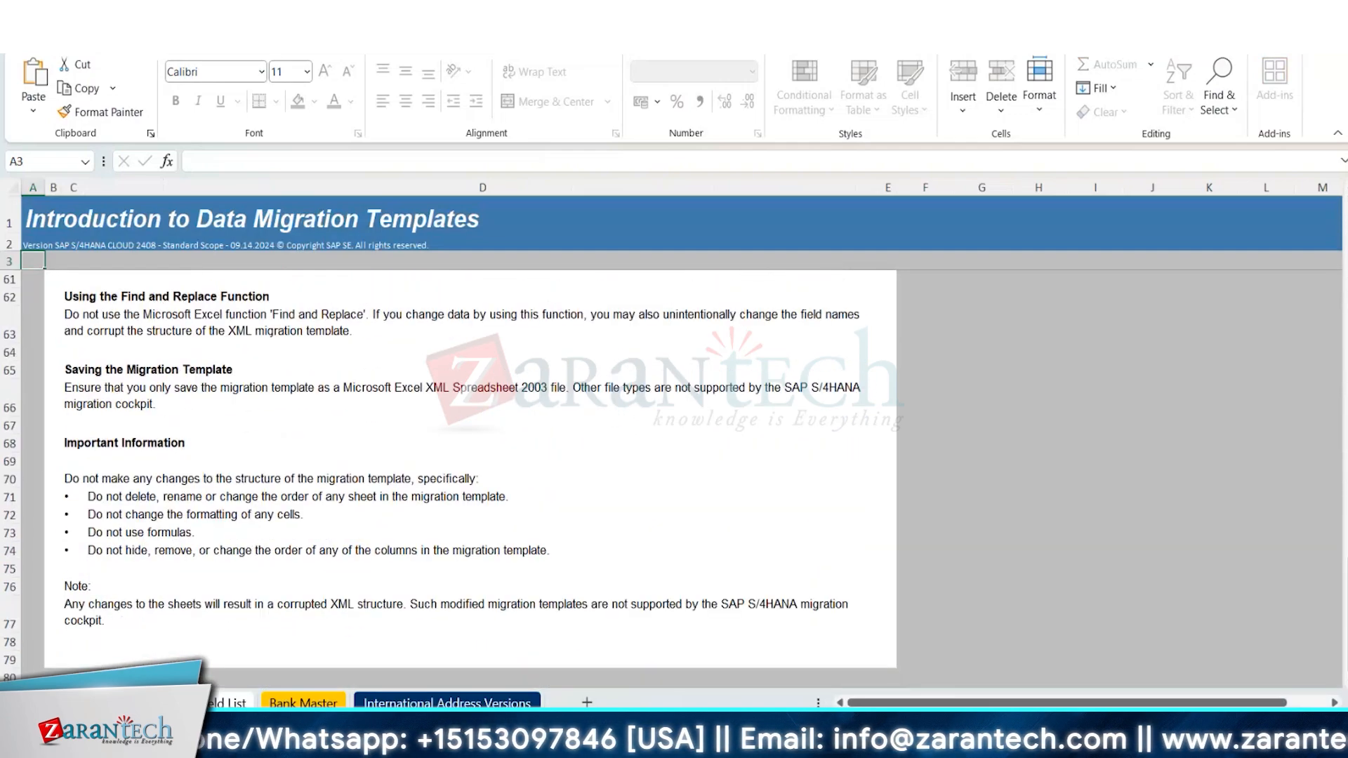
scroll(359, 523, "up", 3)
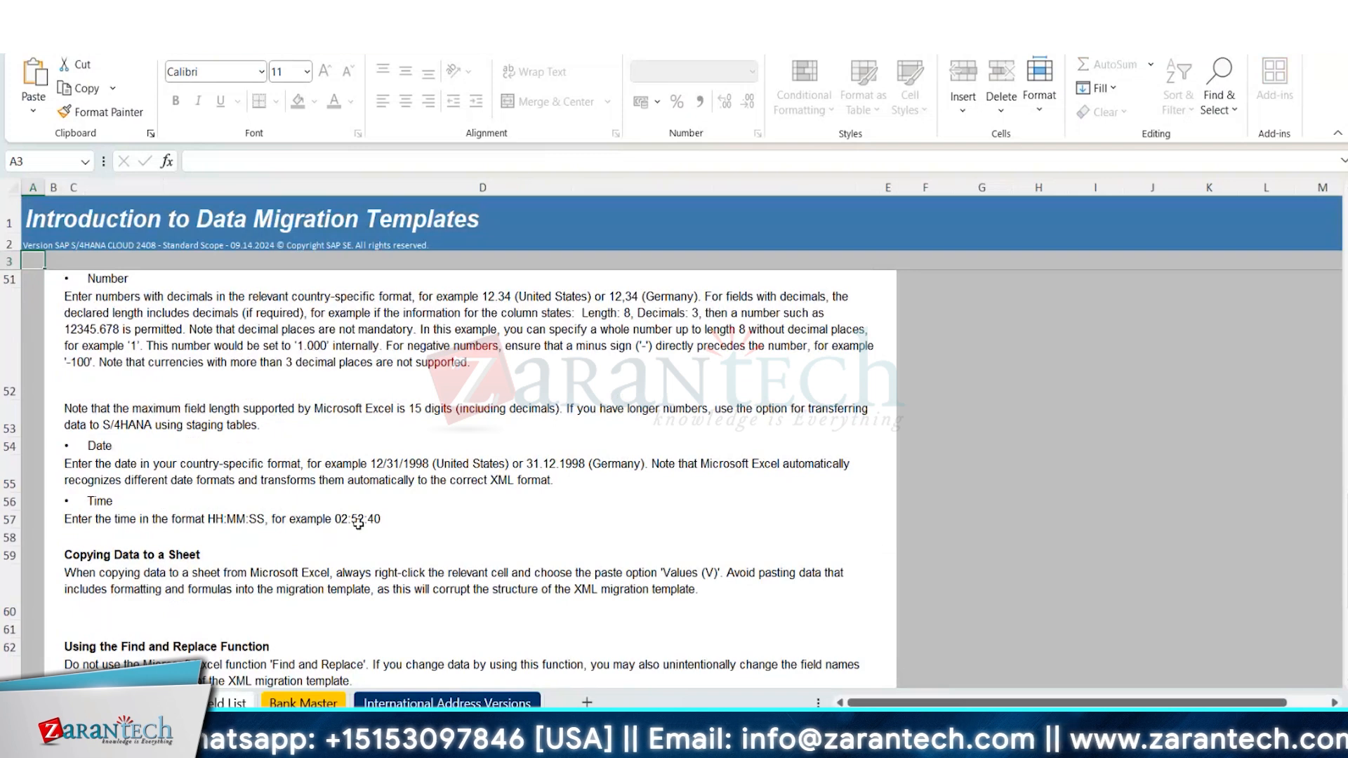
Examine the Field List sheet for the mandatory fields, types and lengths of Bank Master and International Address Versions.
left_click(232, 704)
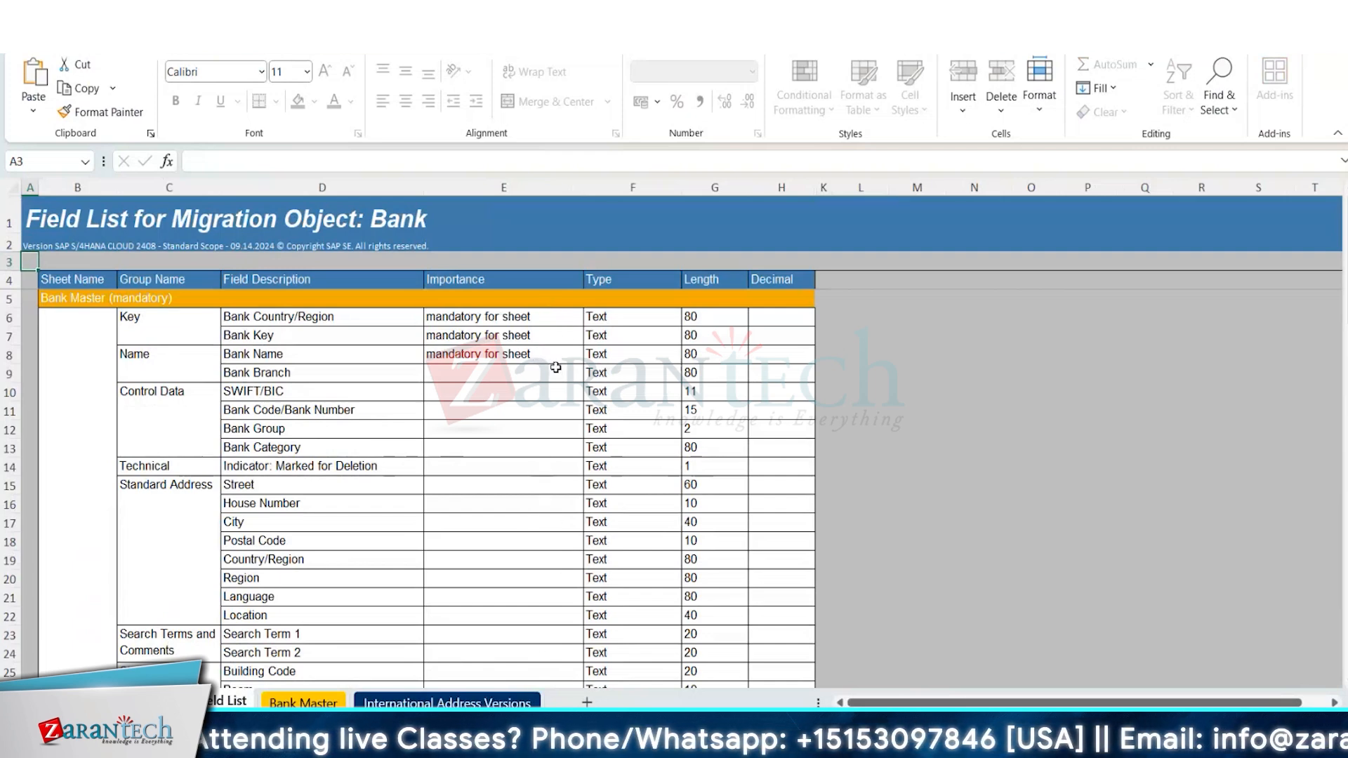
scroll(428, 485, "down", 4)
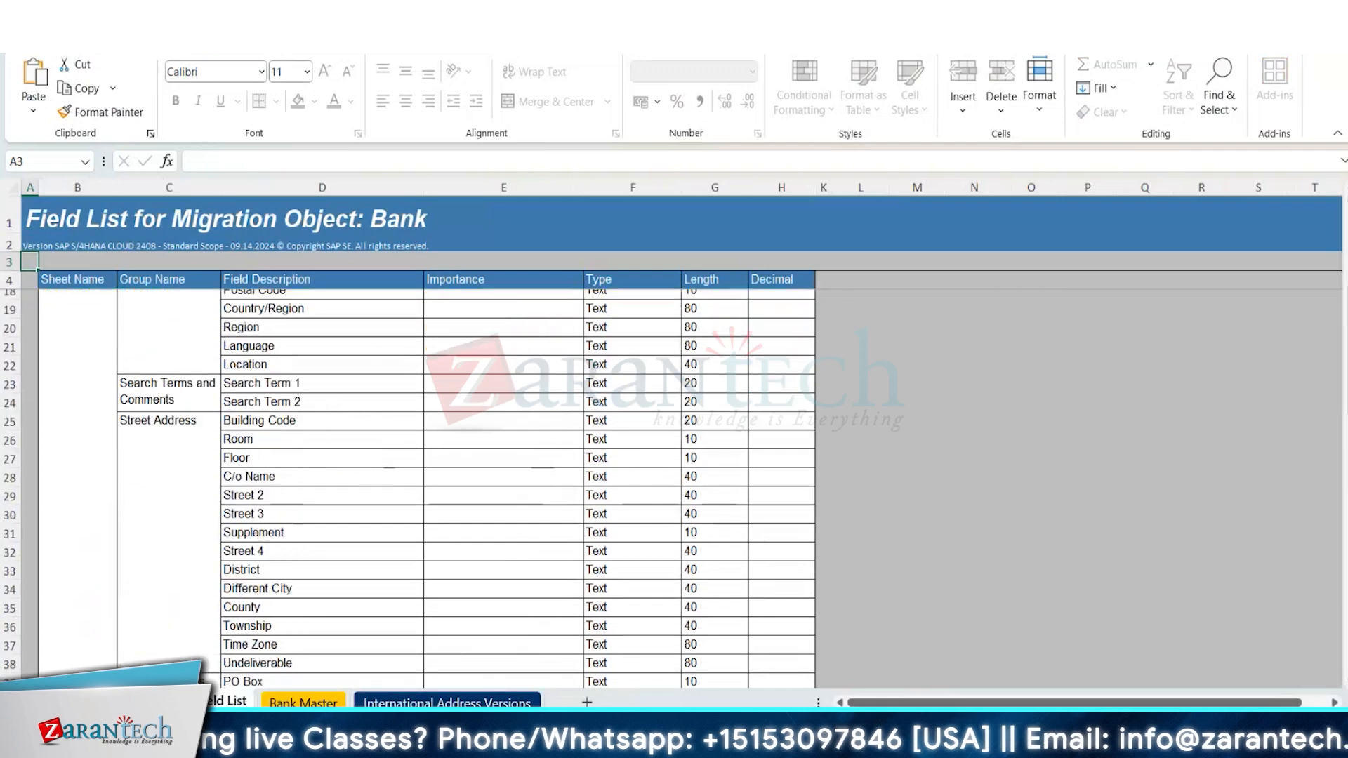
scroll(428, 485, "down", 8)
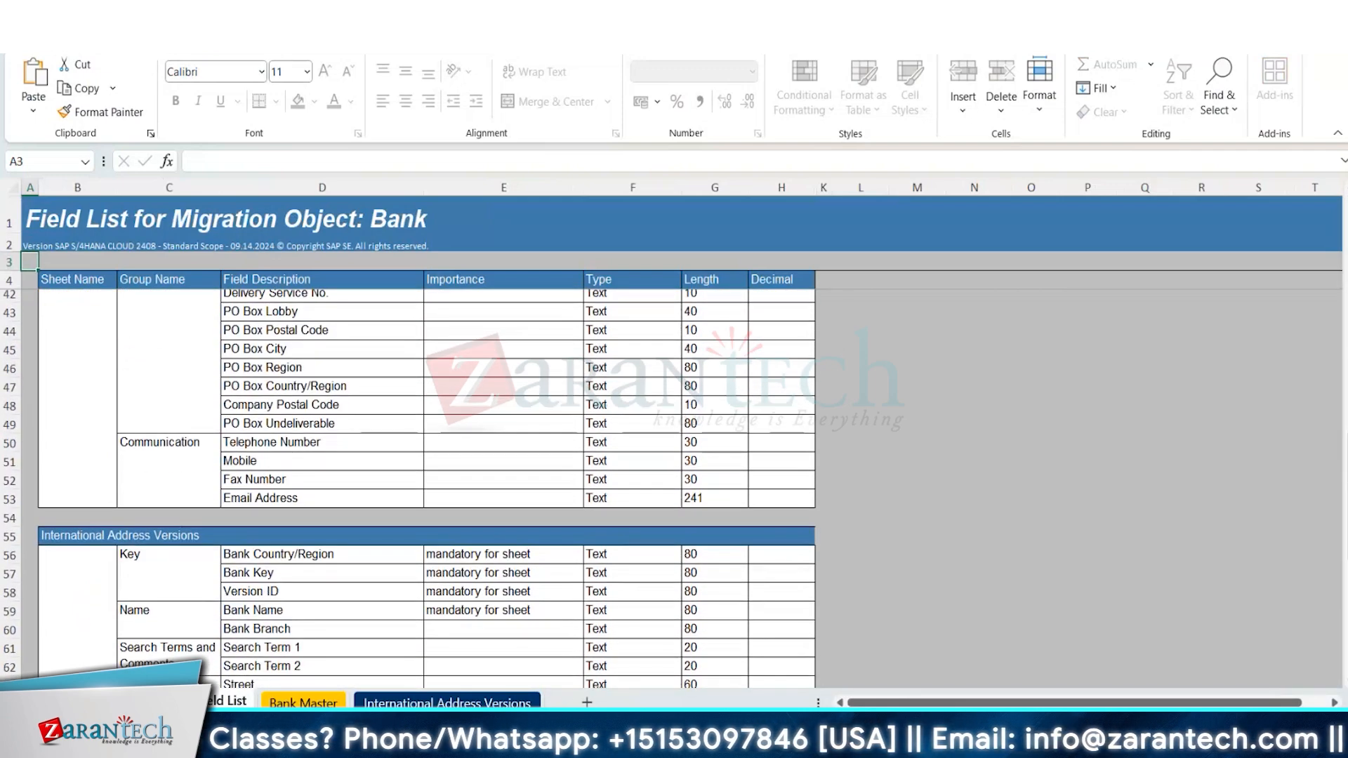
scroll(428, 484, "down", 4)
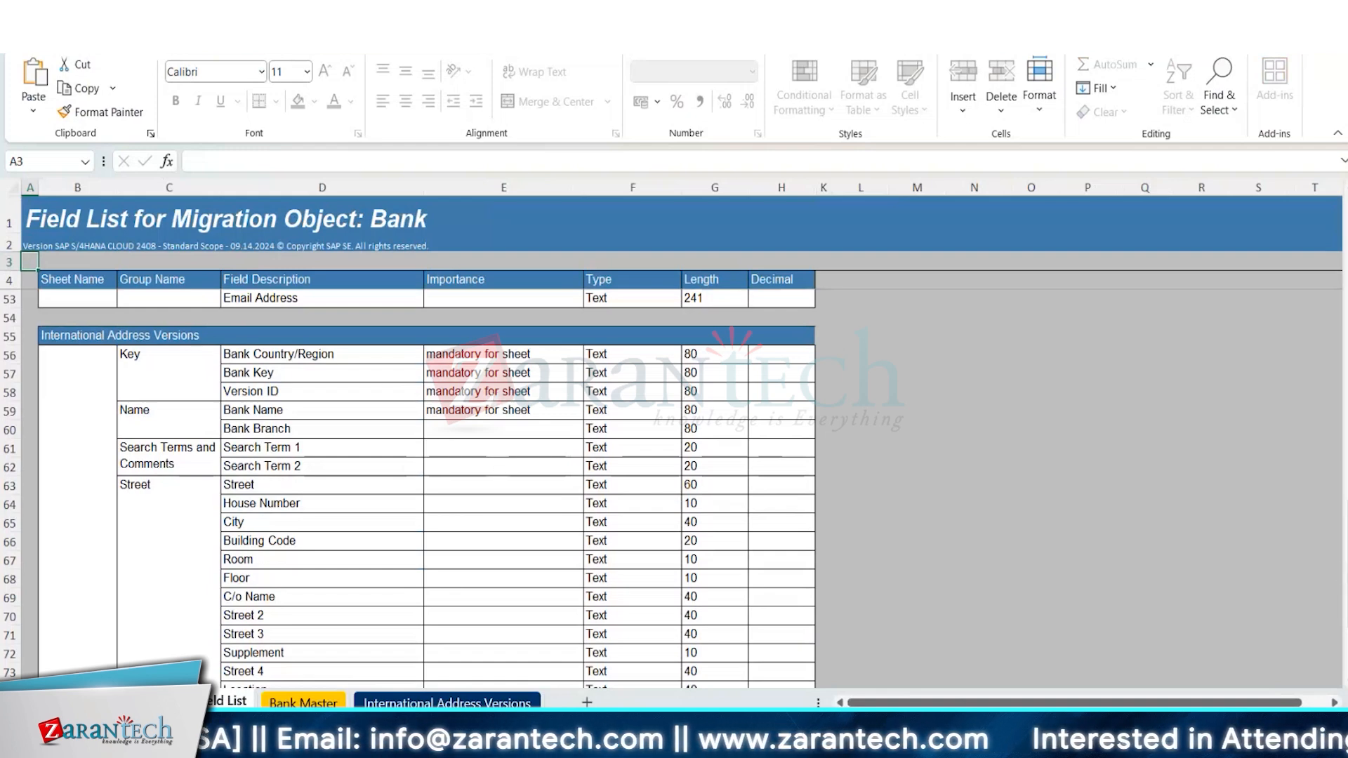
scroll(421, 484, "down", 2)
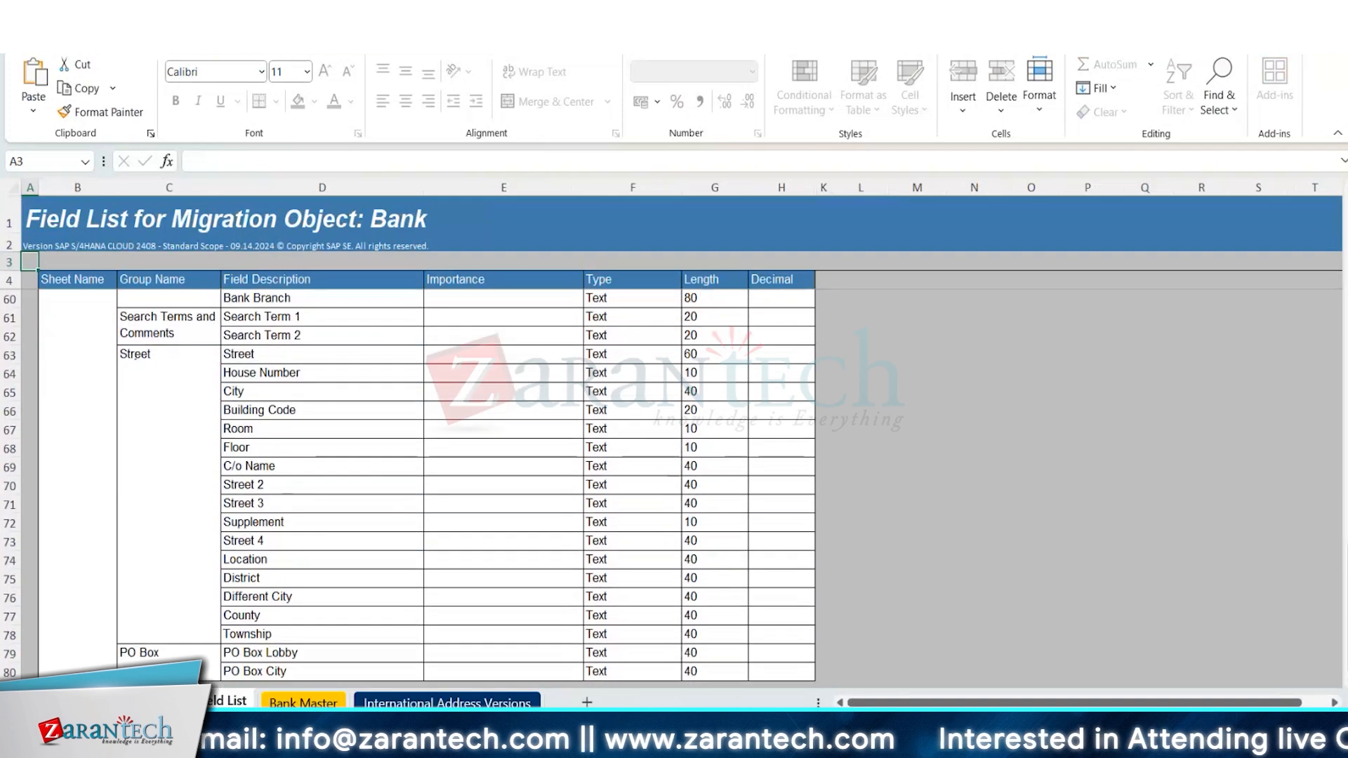
scroll(422, 485, "up", 2)
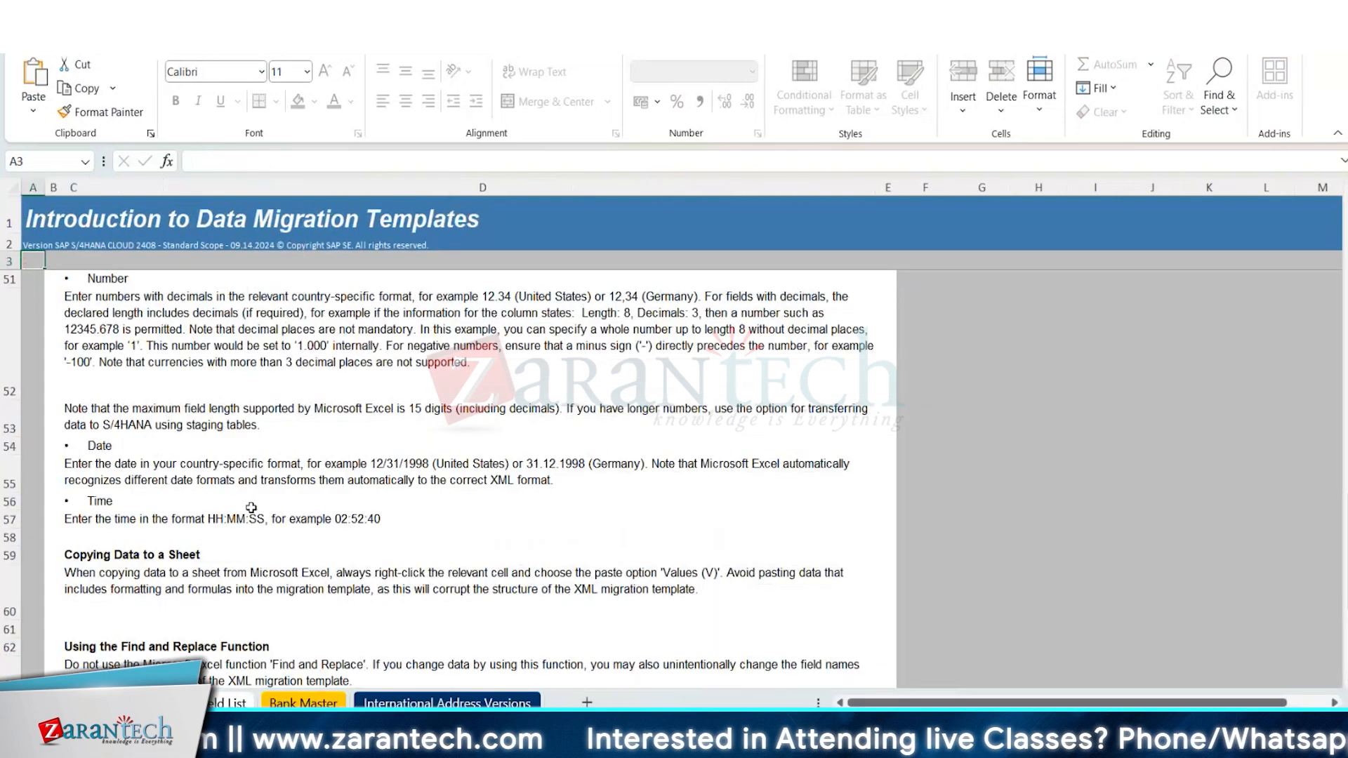
Review the introduction sheet's notes on data types, column information and mandatory versus optional sheets.
left_click(251, 508)
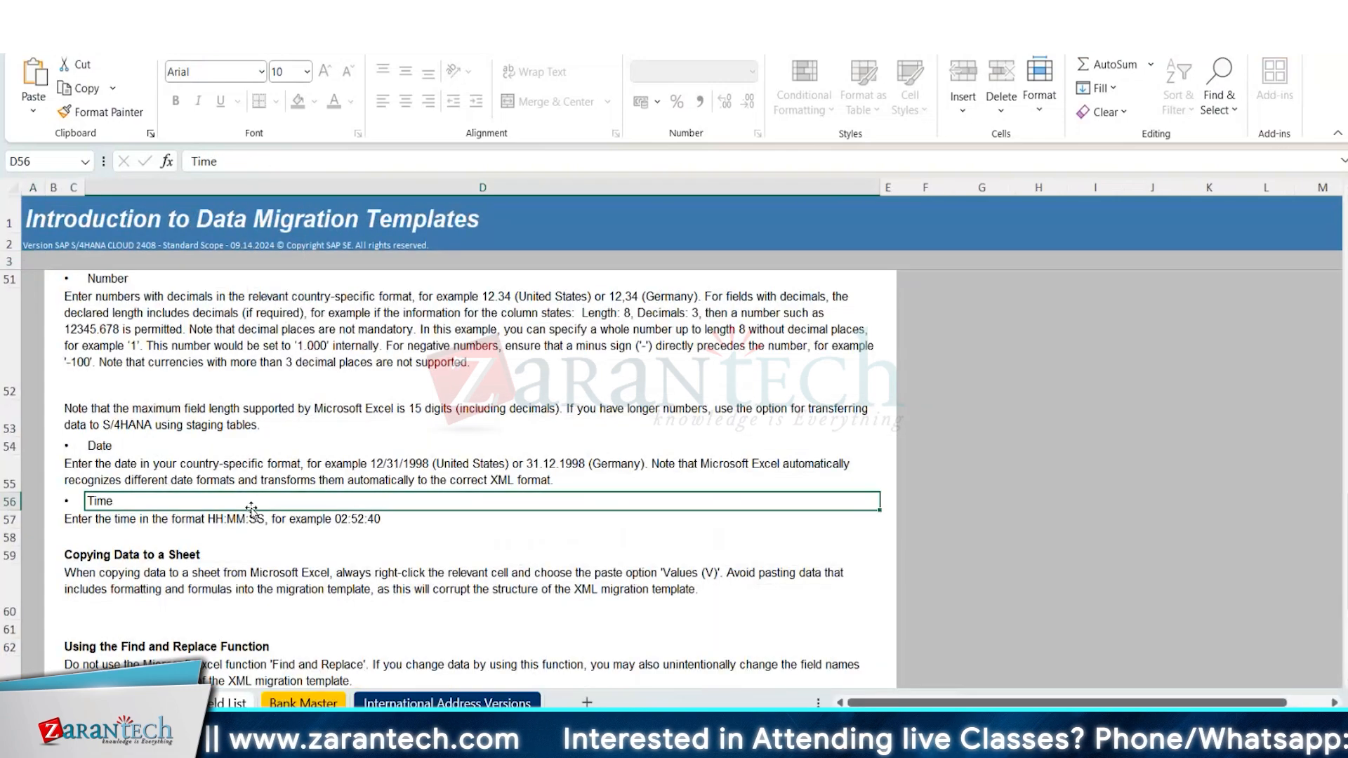
key("Up")
key("Up")
key("Up")
key("Up")
key("Up")
key("Up")
key("Up")
key("Up")
key("Up")
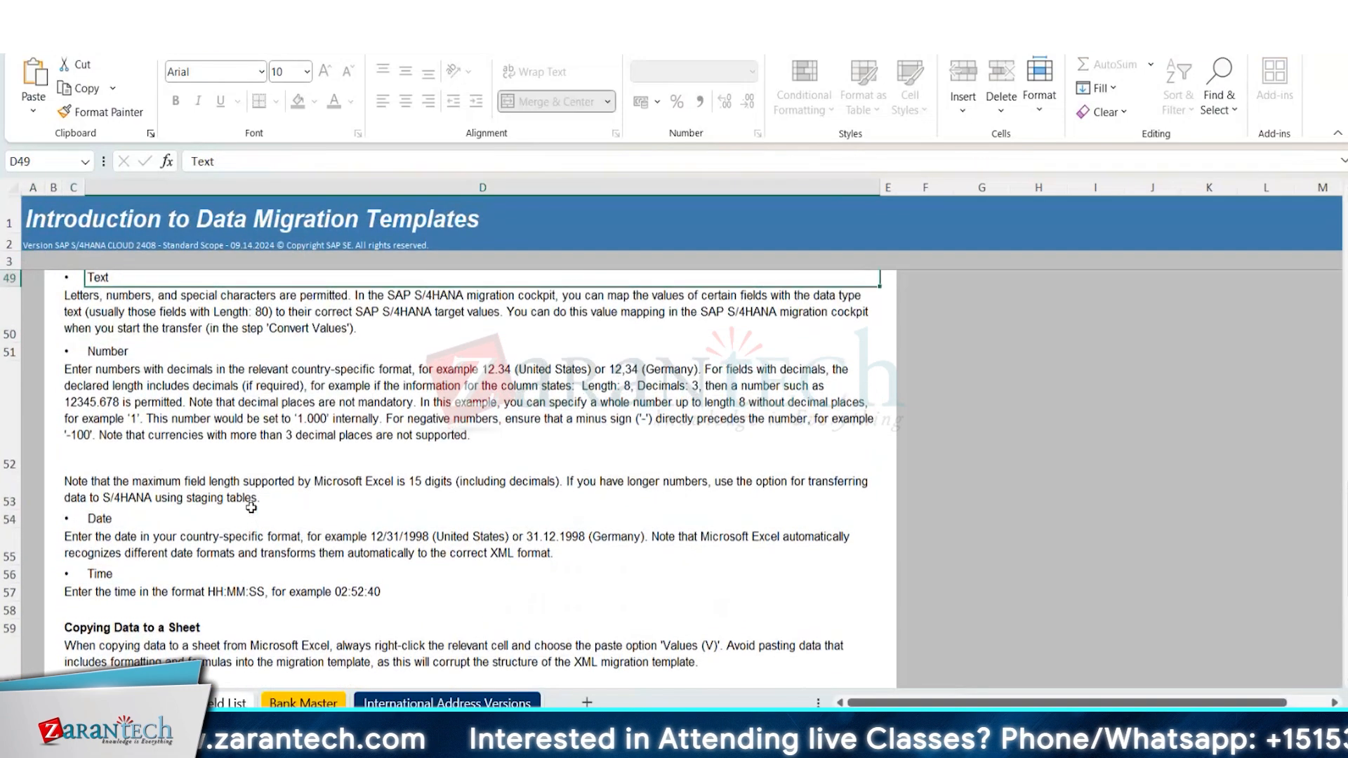
key("Up")
key("Up")
key("Up")
key("Up")
key("Up")
key("Up")
key("Up")
key("Up")
key("Up")
key("Up")
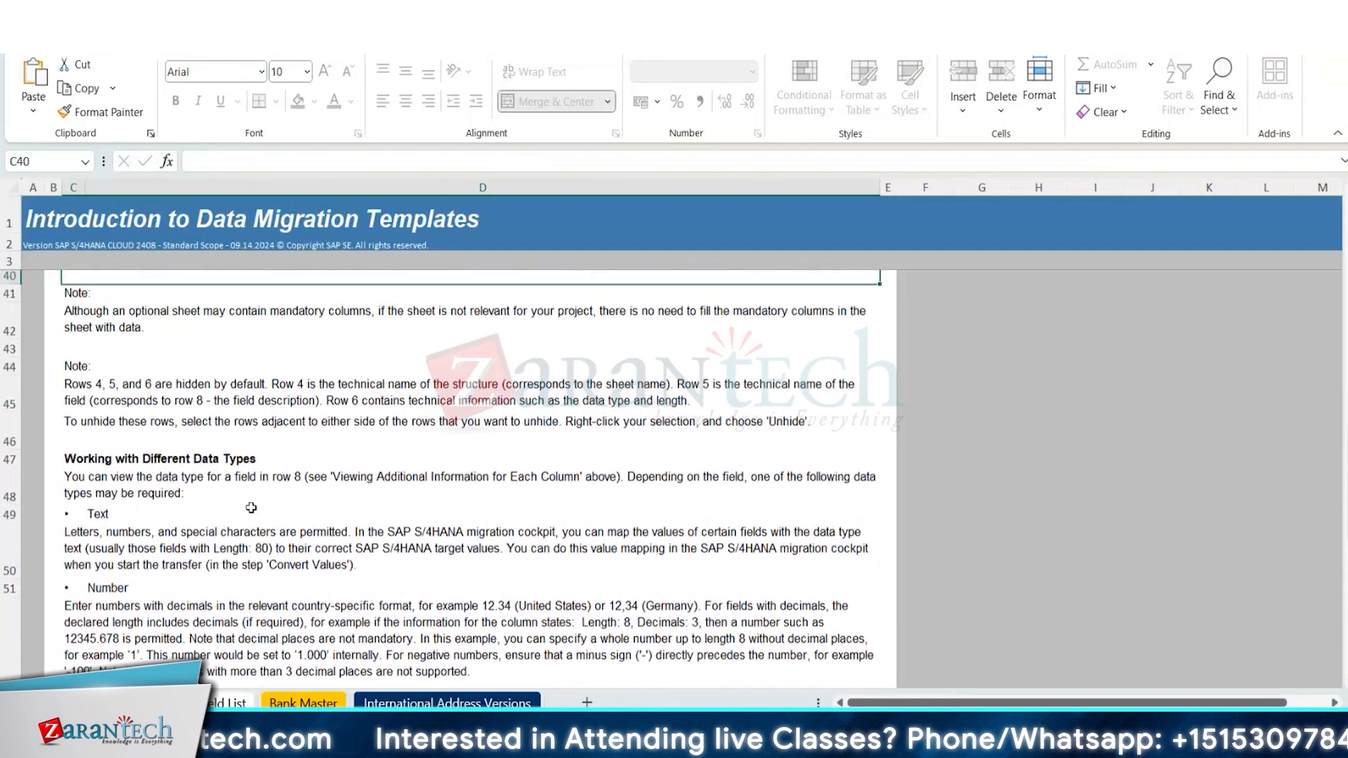
key("Up")
key("Up")
key("Up")
key("Up")
key("Up")
key("Up")
key("Up")
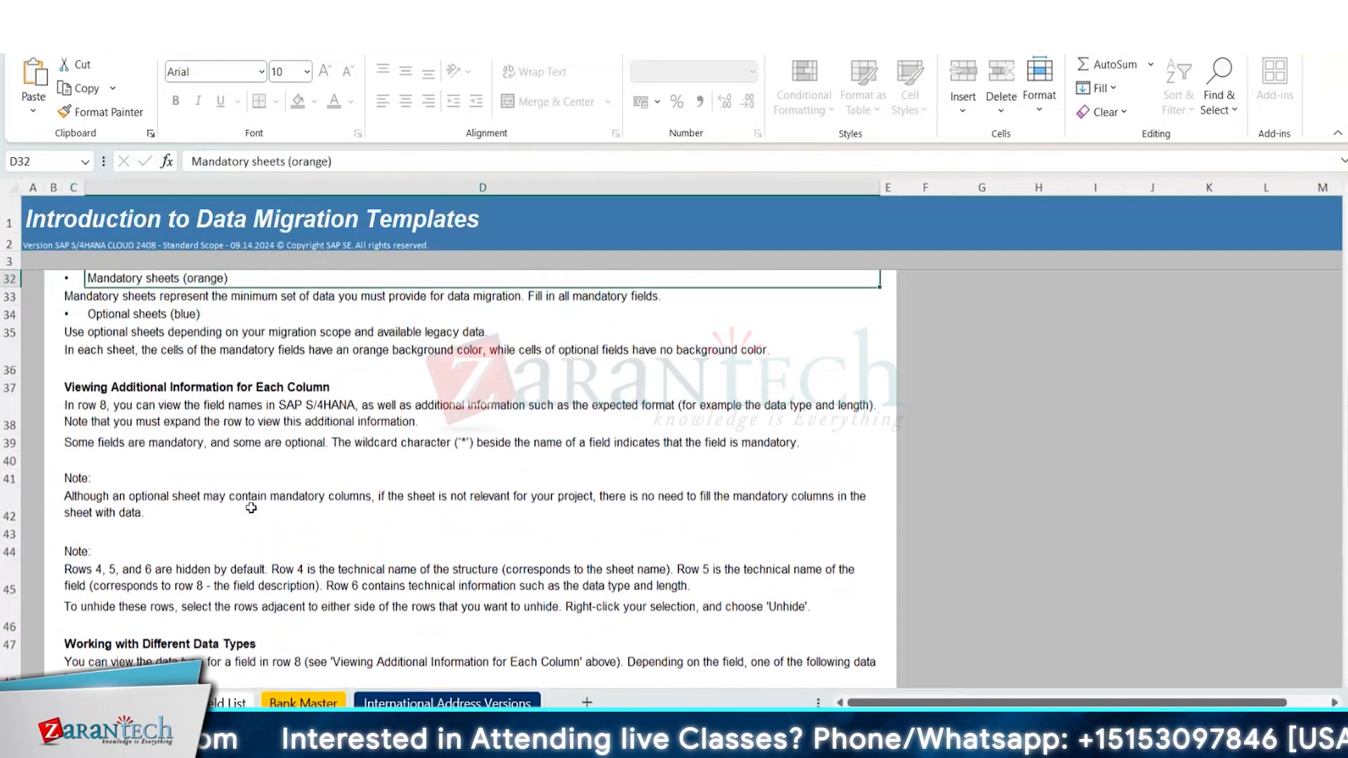
key("Down")
key("Down")
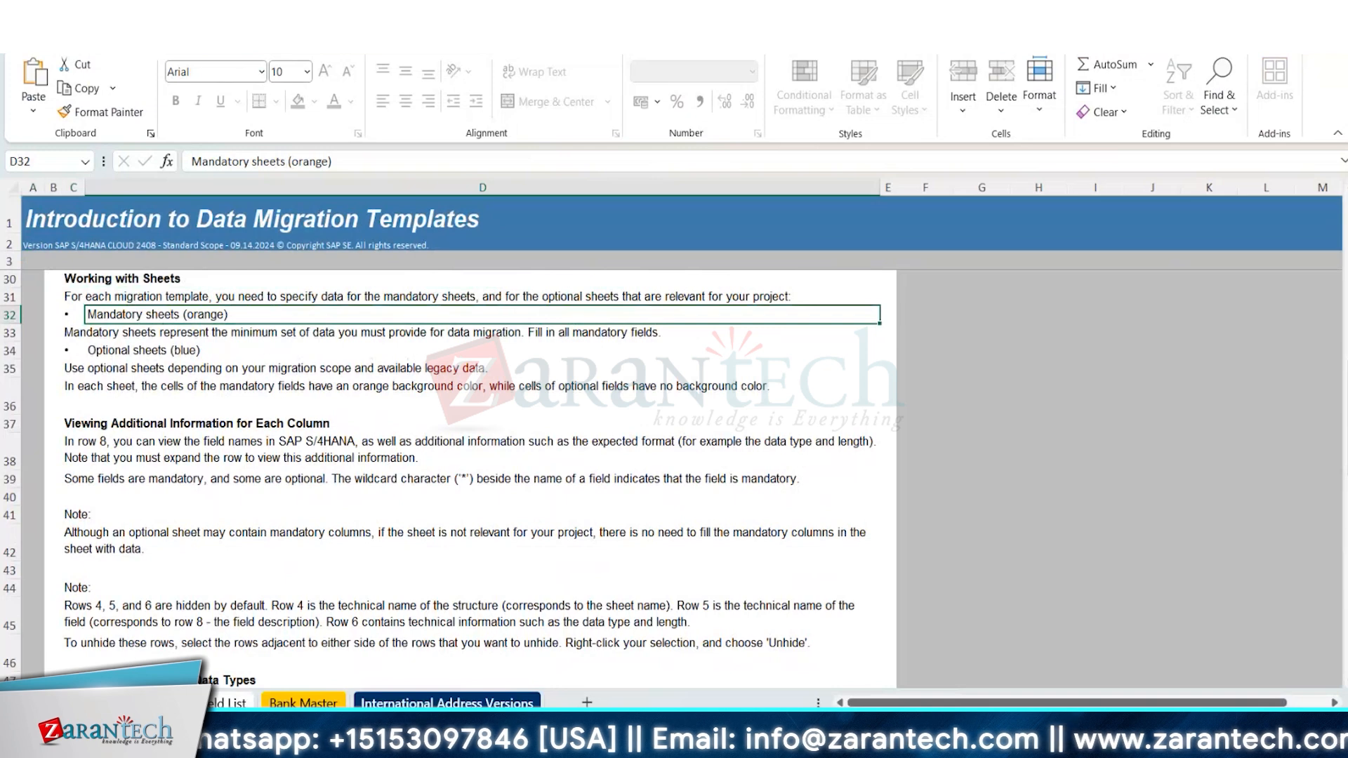
Review the International Address Versions and Bank Master sheets and save the workbook, keeping the XML Spreadsheet 2003 format.
left_click(462, 703)
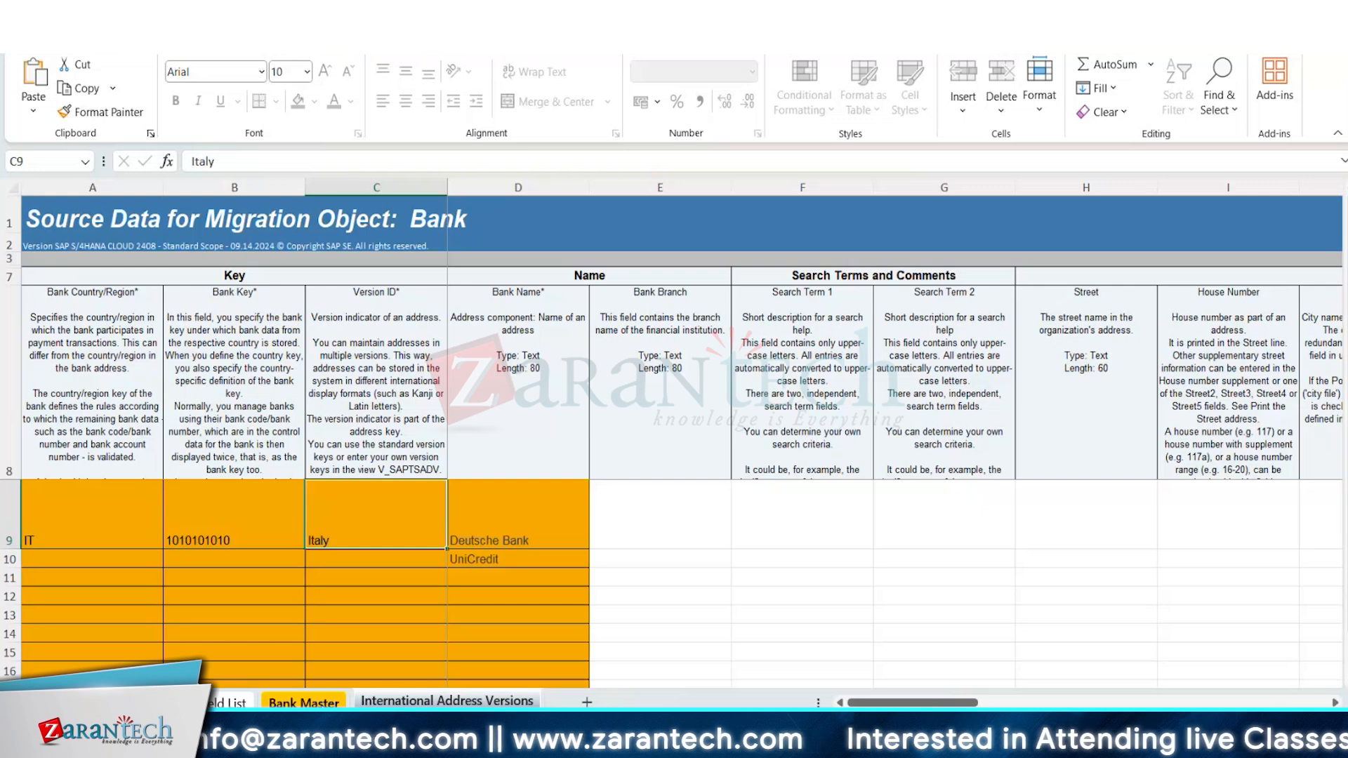
left_click(299, 703)
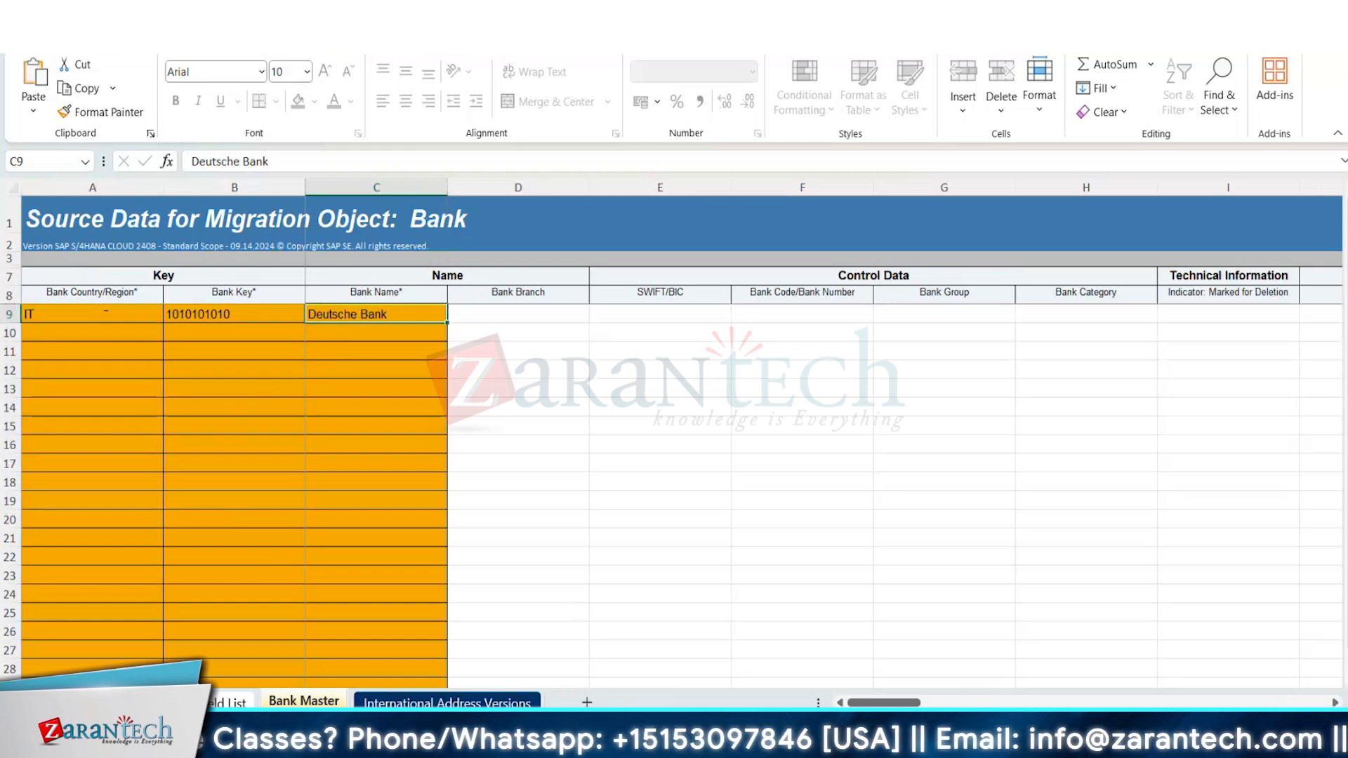
key("ctrl+s")
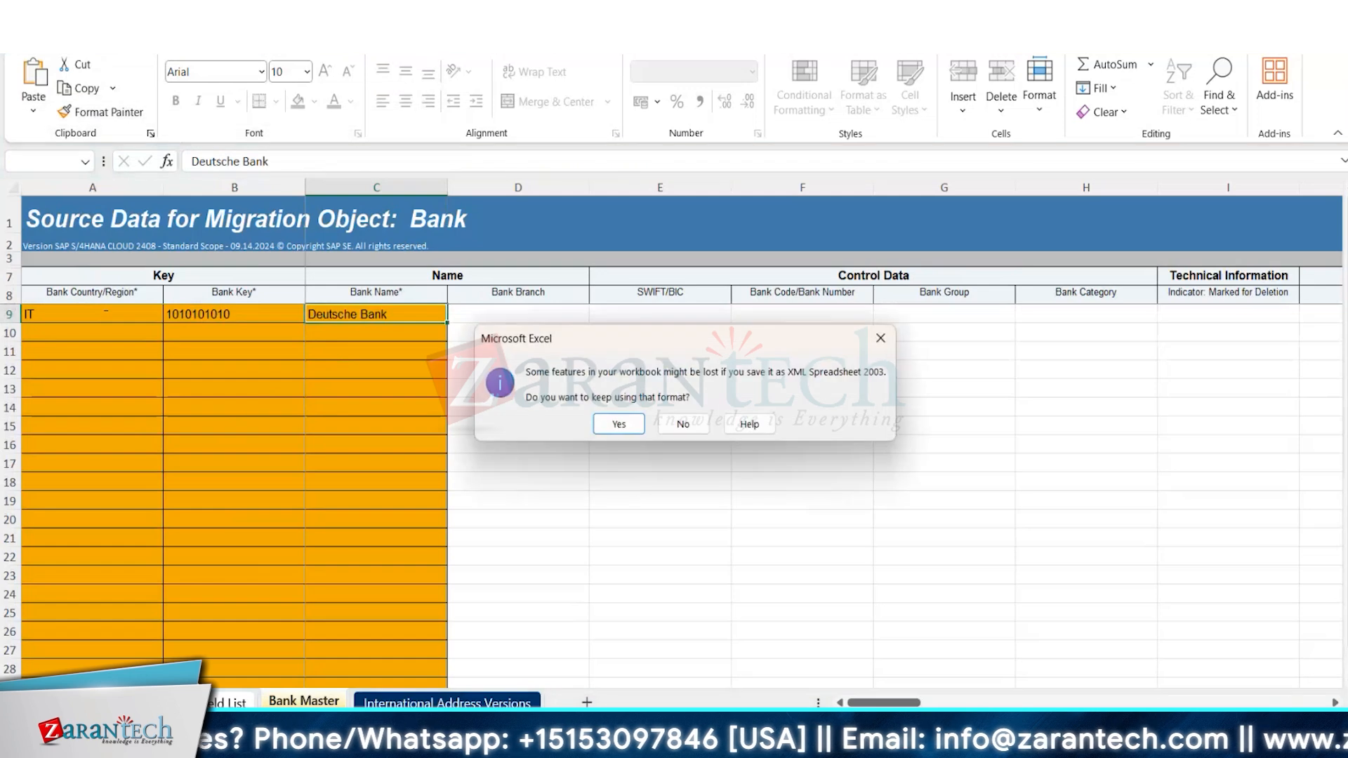
left_click(619, 424)
left_click(620, 429)
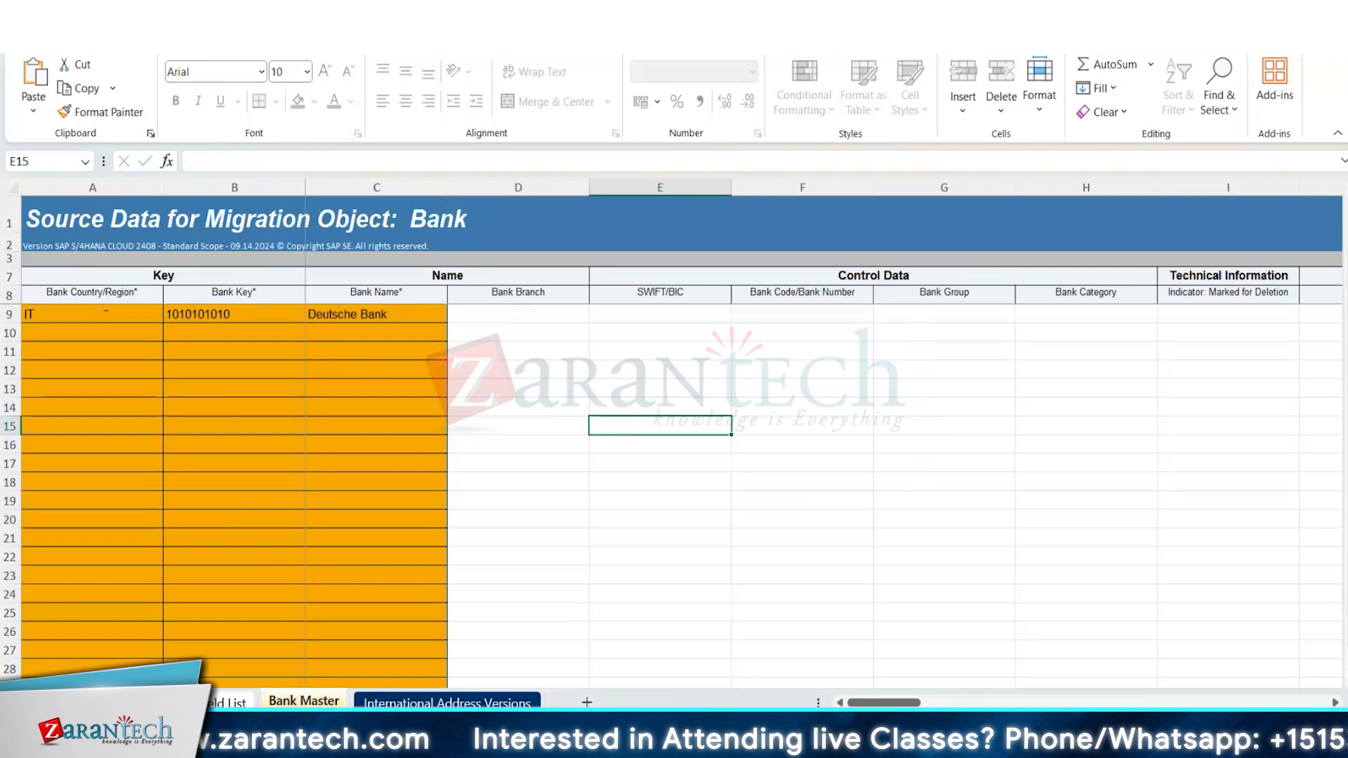
Switch to the Migration Project page in the browser and upload the Source data for Bank file for the Bank object.
mouse_move(797, 739)
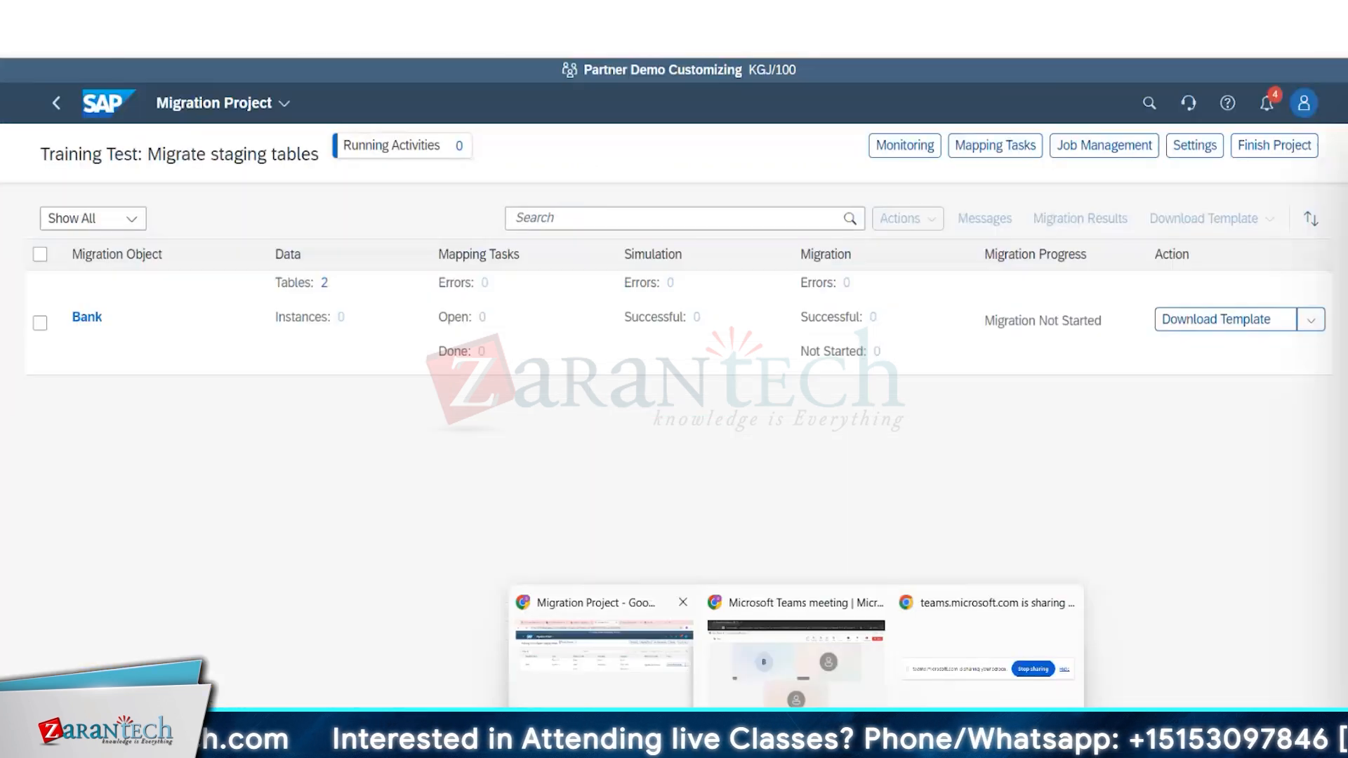
left_click(604, 653)
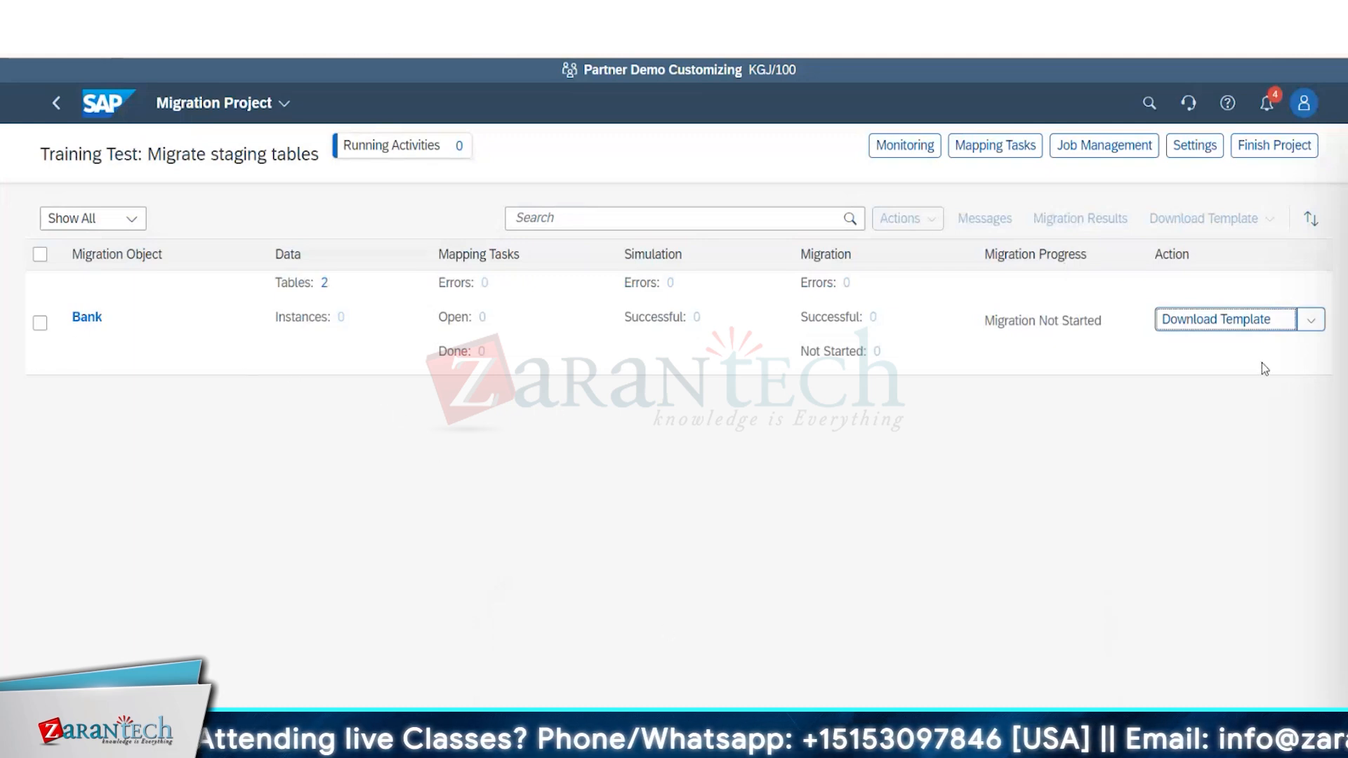
left_click(1307, 327)
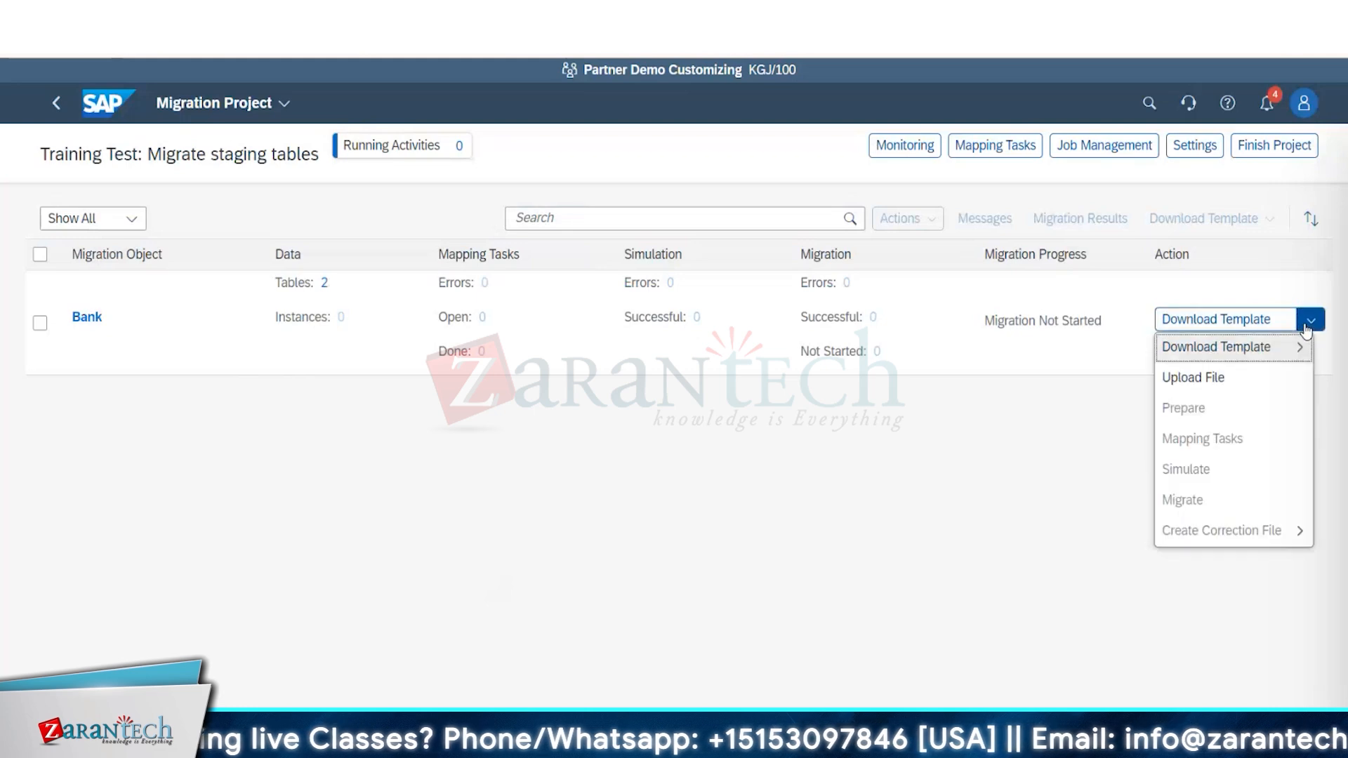
left_click(1262, 378)
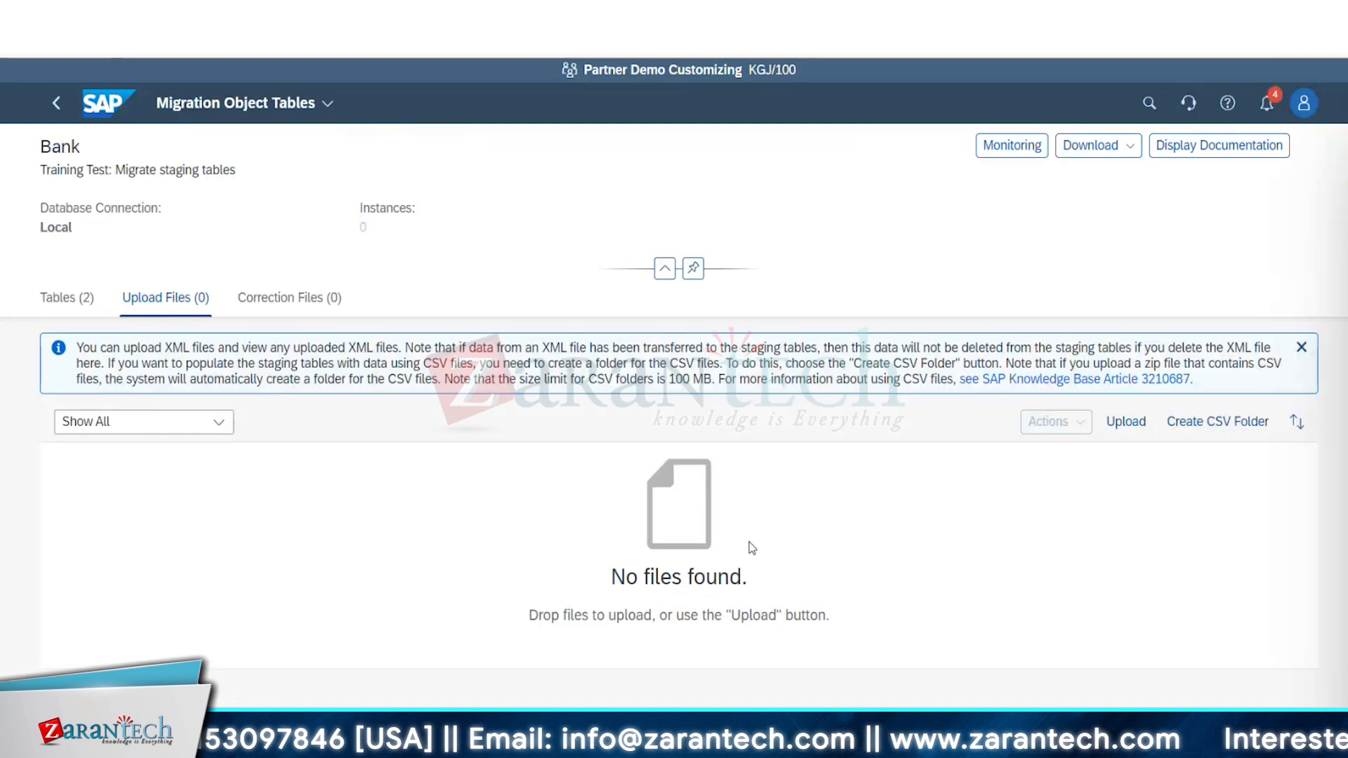
left_click(1139, 418)
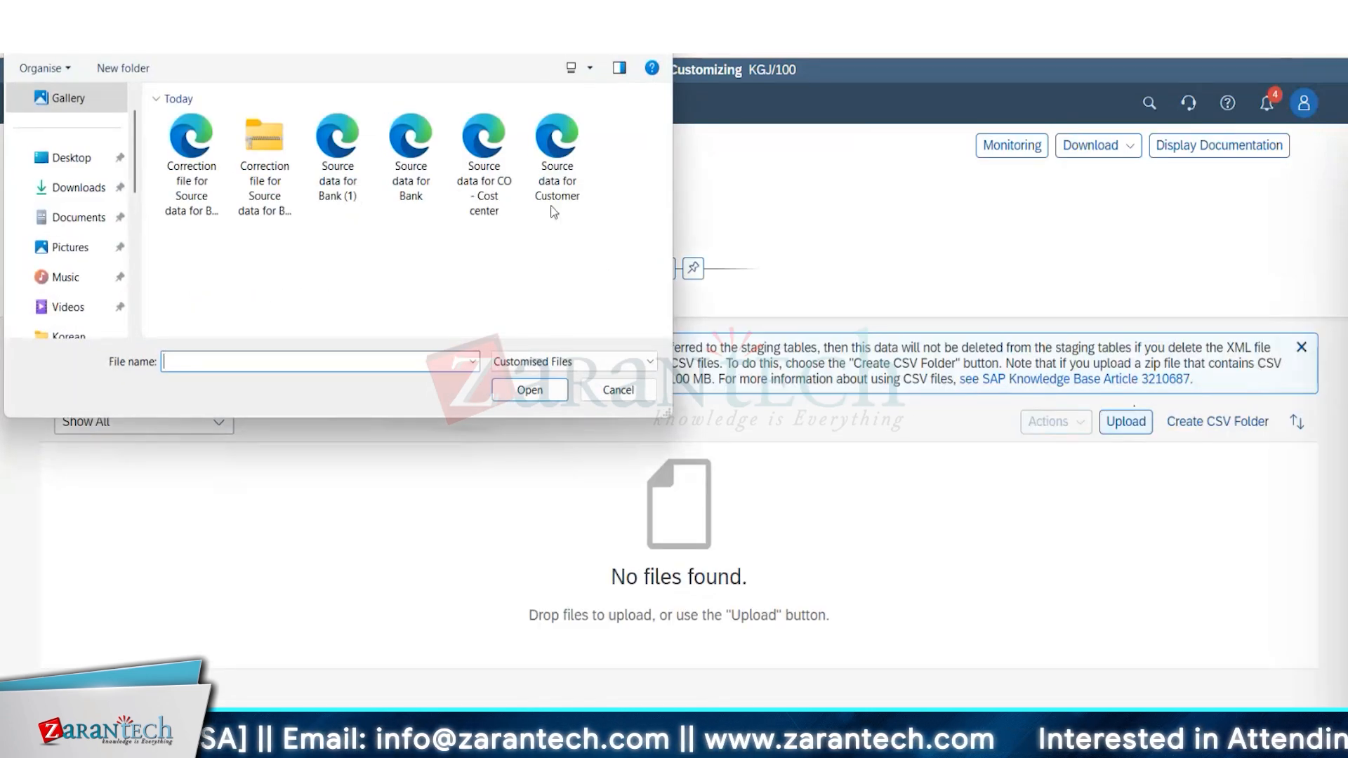
double_click(413, 196)
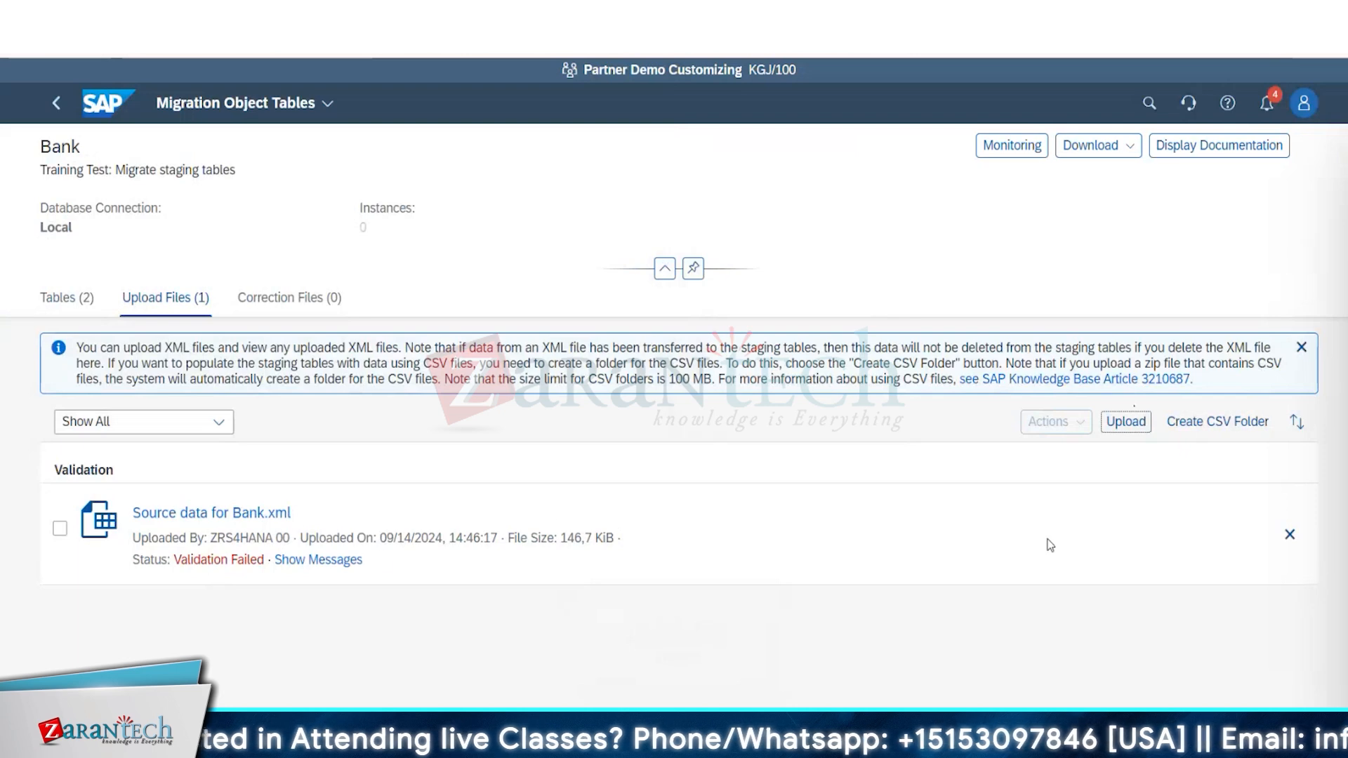
Cancel deleting Source data for Bank.xml and open the file's validation messages.
left_click(1286, 530)
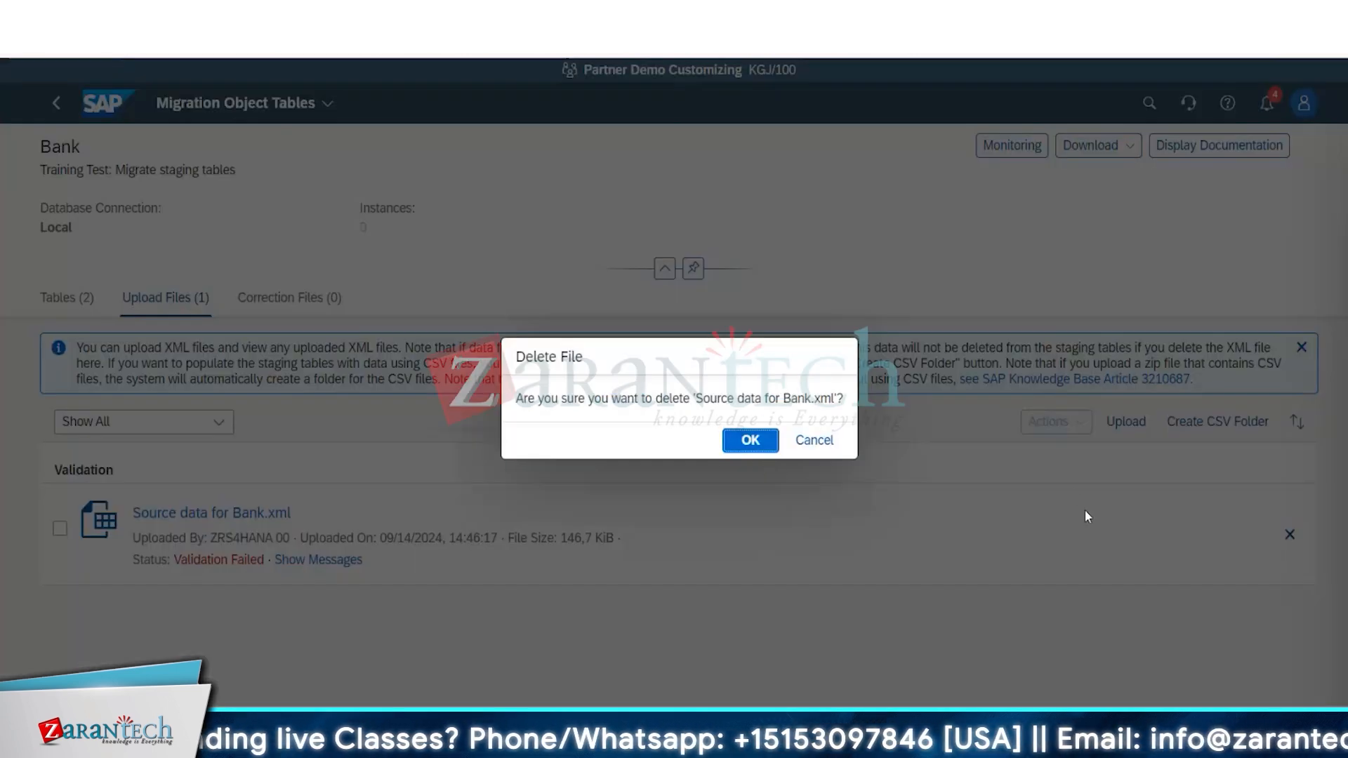
left_click(806, 442)
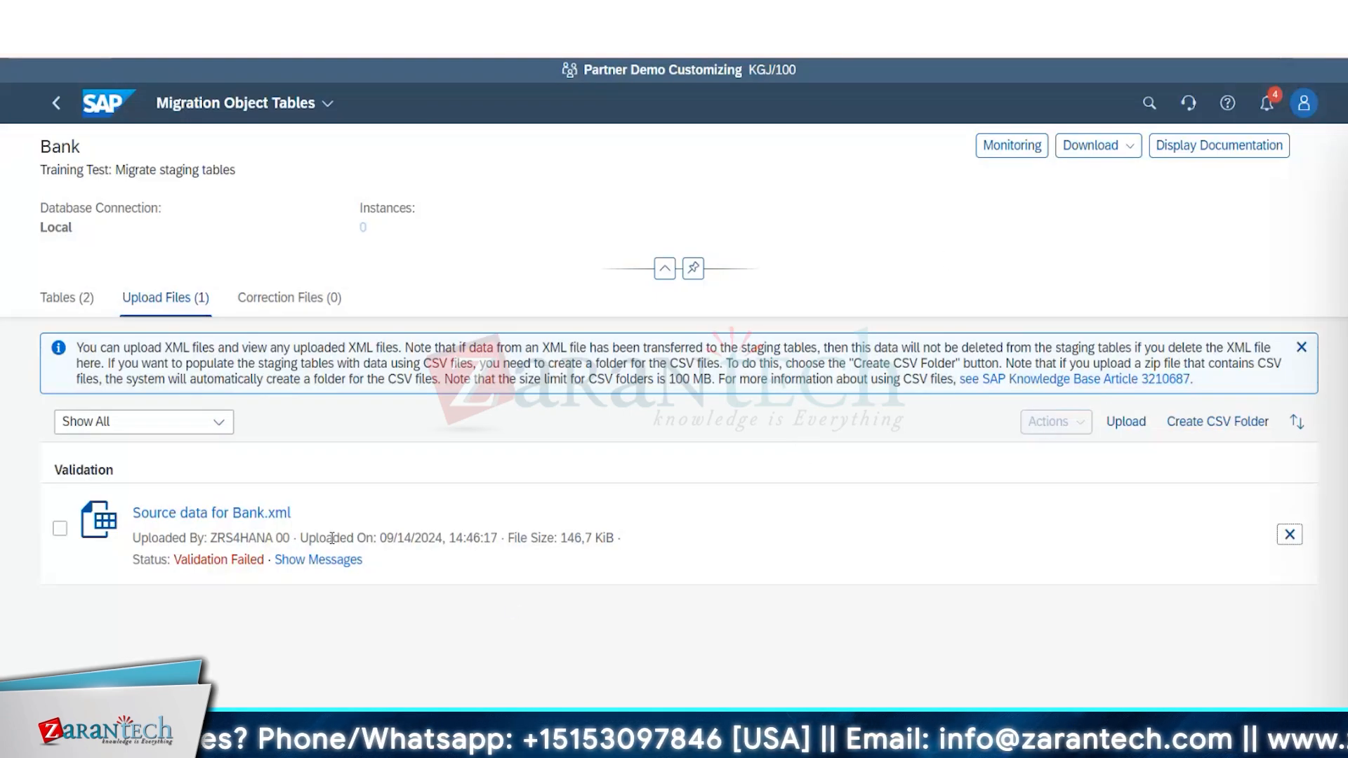
left_click(325, 562)
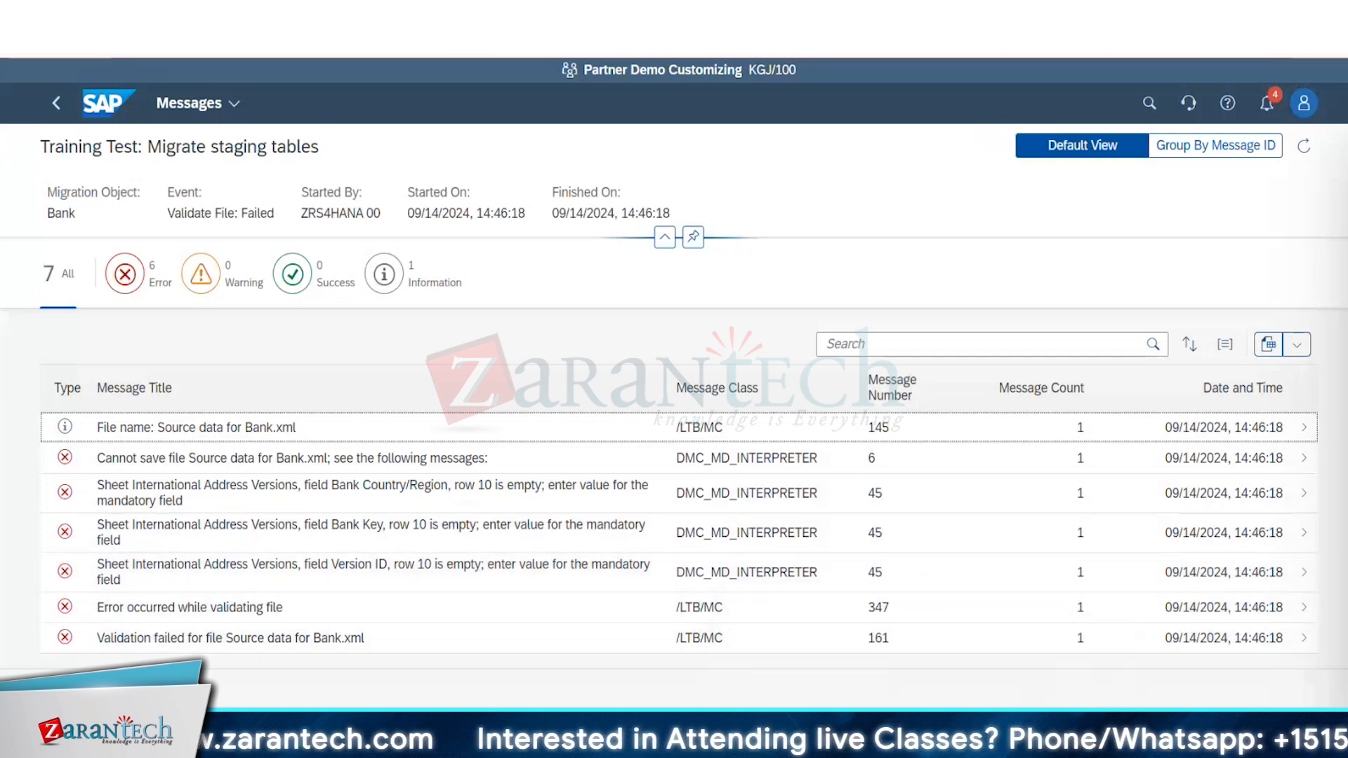
Switch to the Source data for Bank workbook in Excel and look through all Bank Master columns up to the Communication fields.
mouse_move(914, 744)
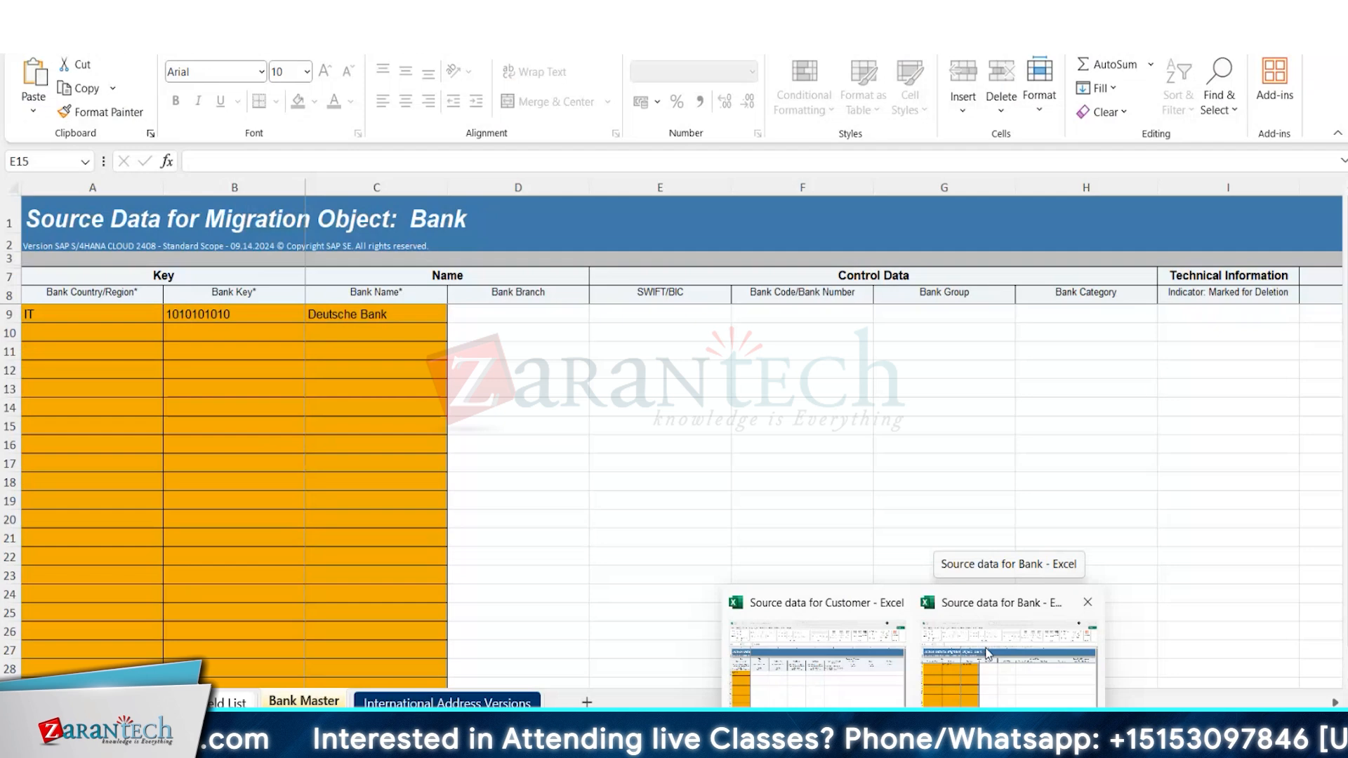
left_click(982, 653)
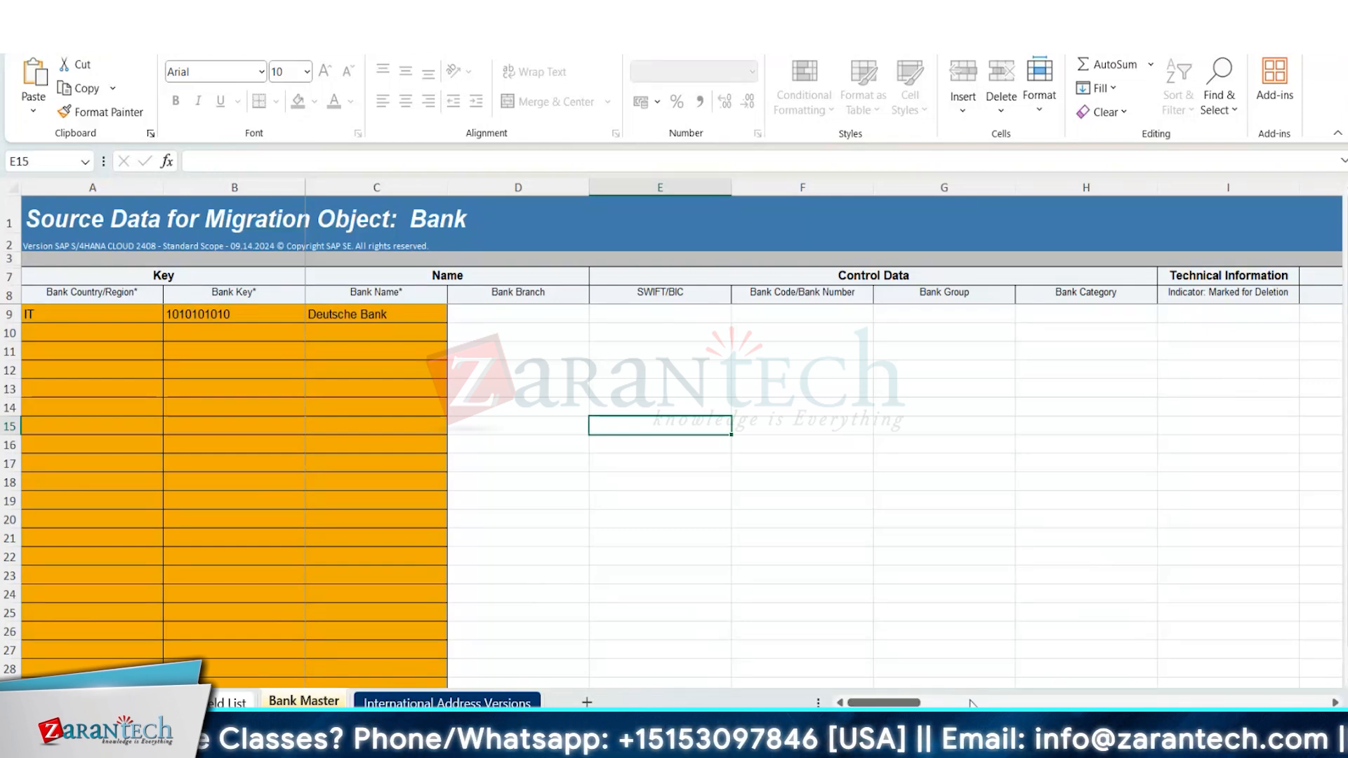
left_click_drag(884, 703, 973, 703)
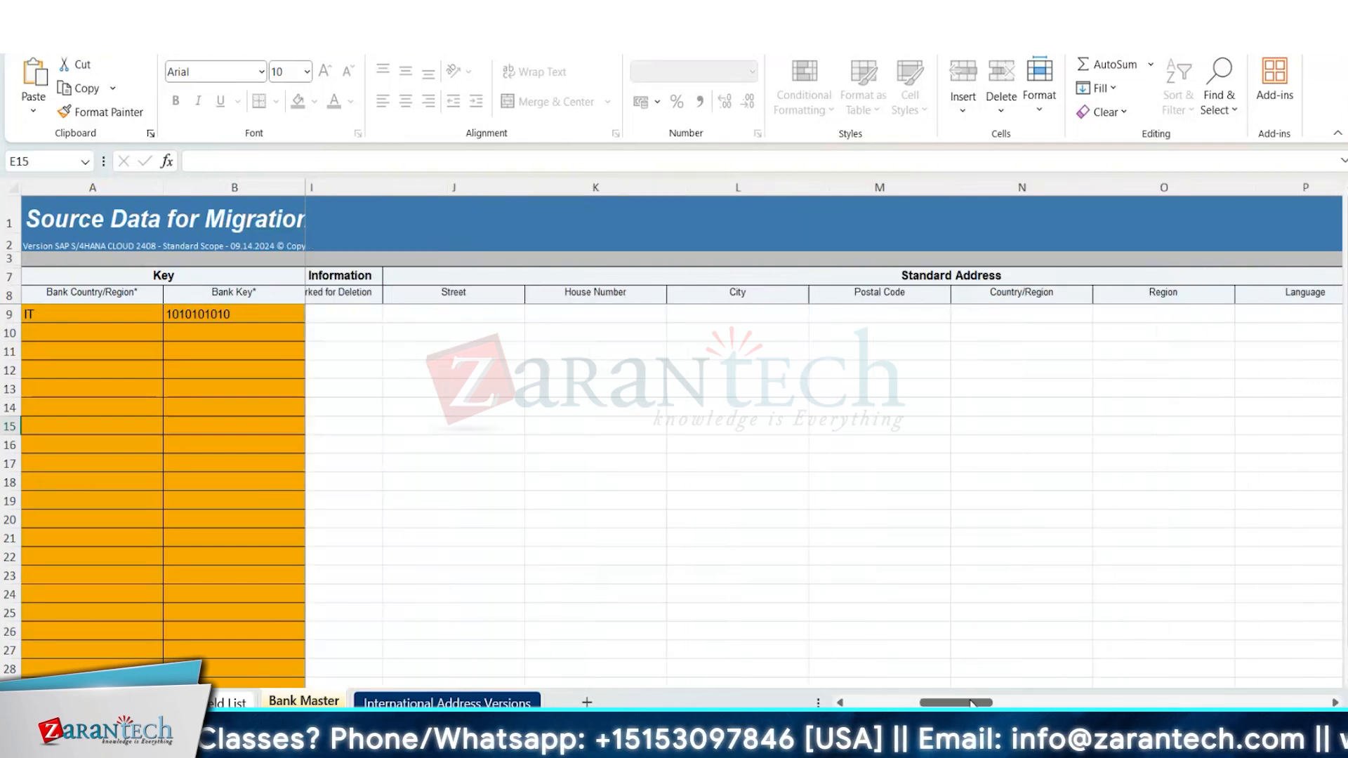
left_click(1014, 703)
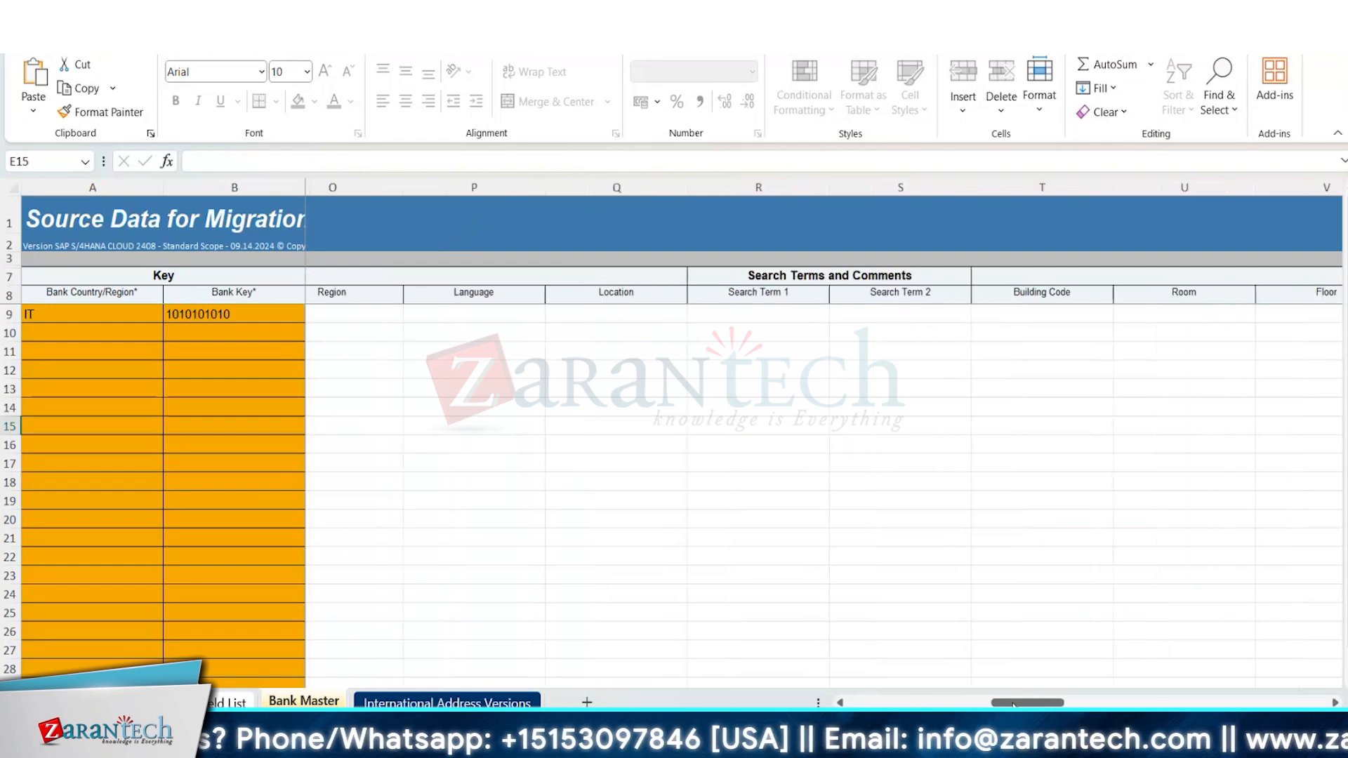
left_click(1086, 699)
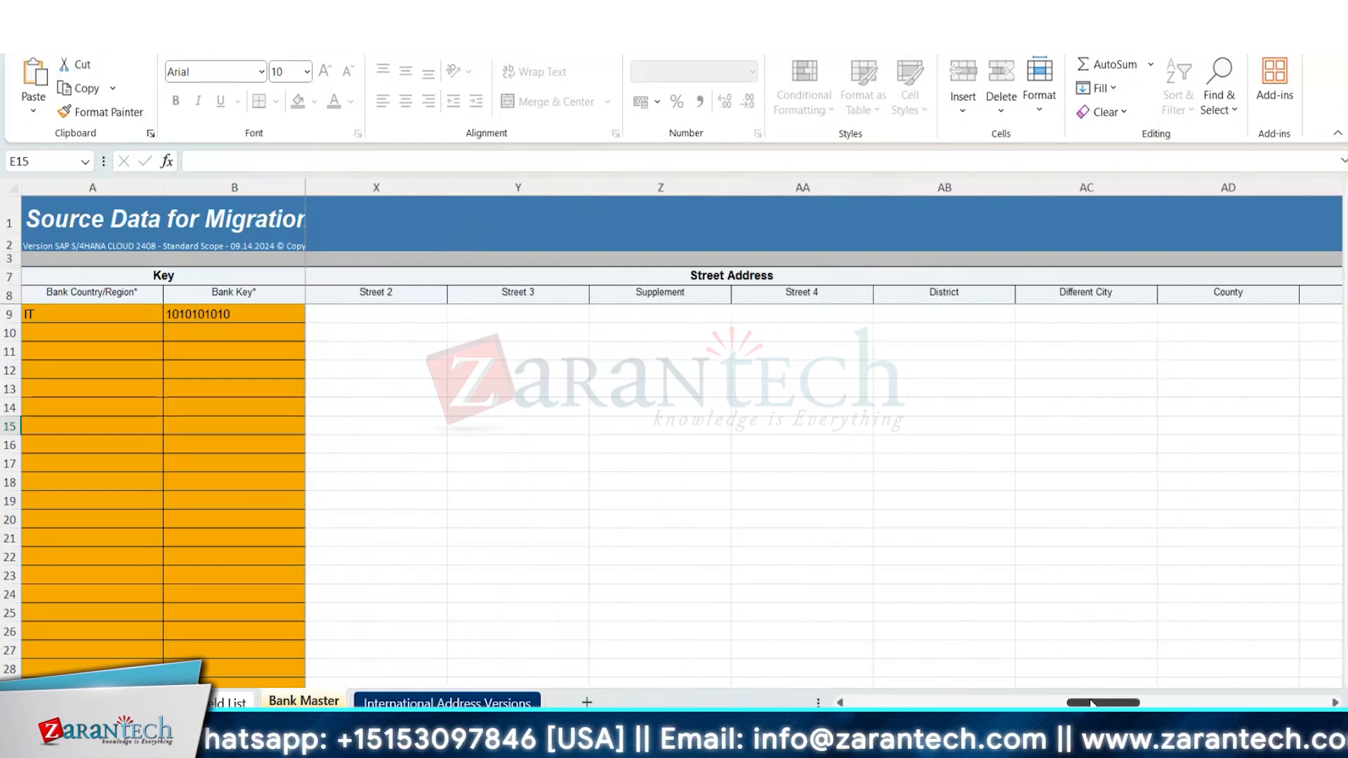
left_click(1162, 702)
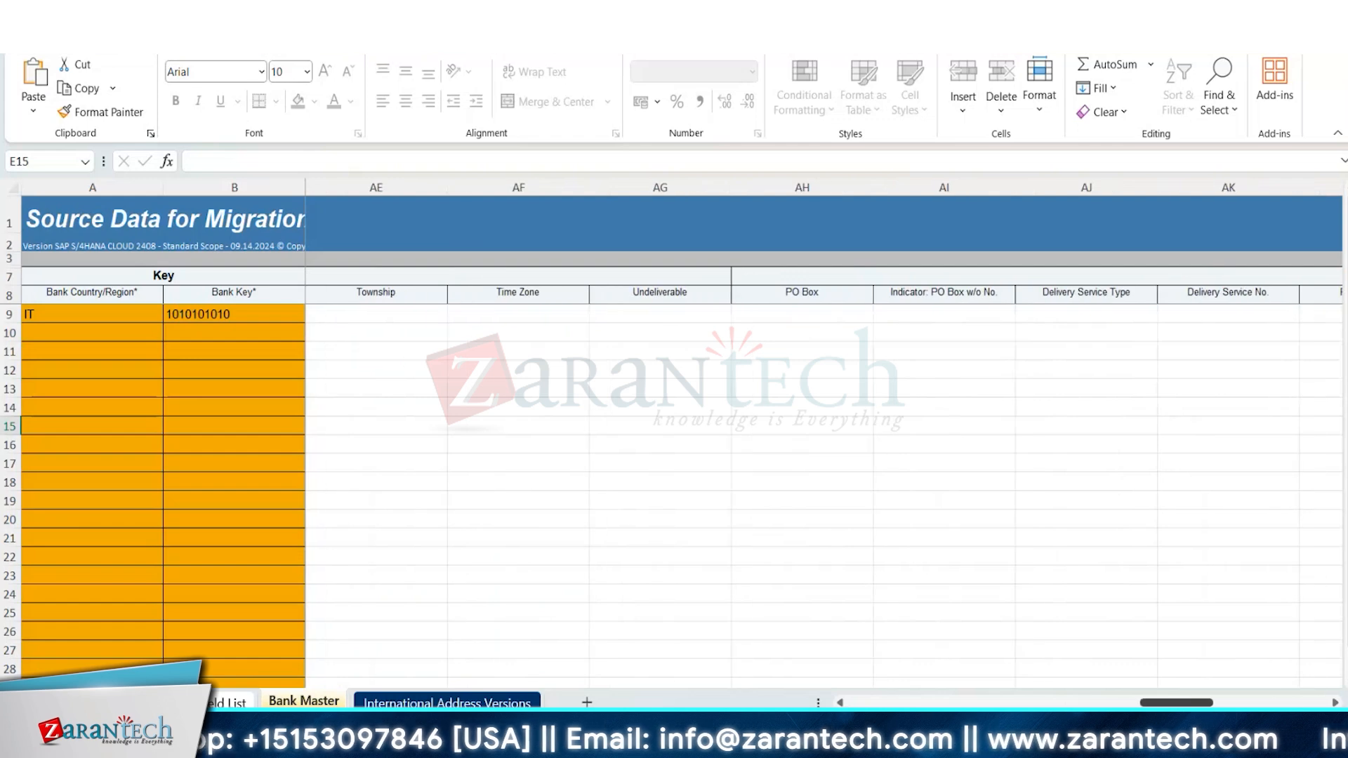
left_click(1277, 703)
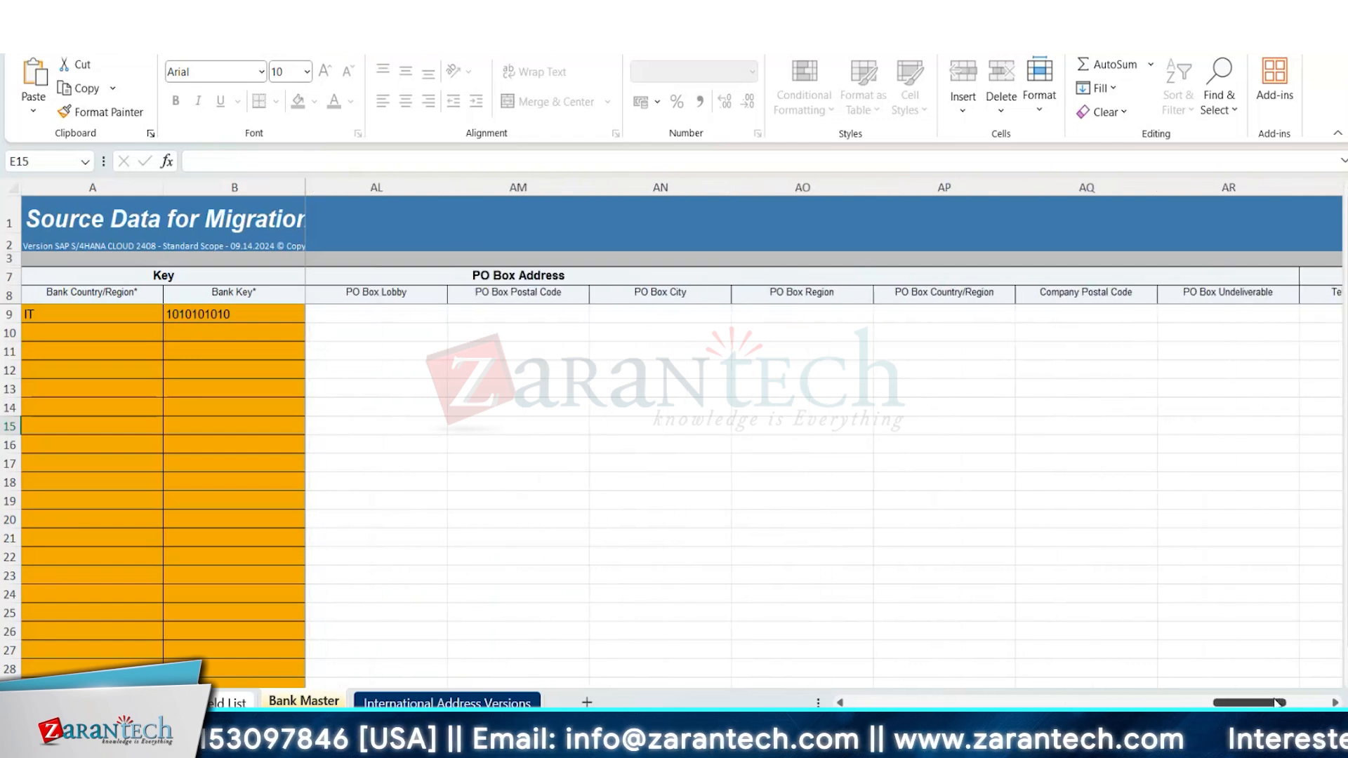
left_click(1321, 703)
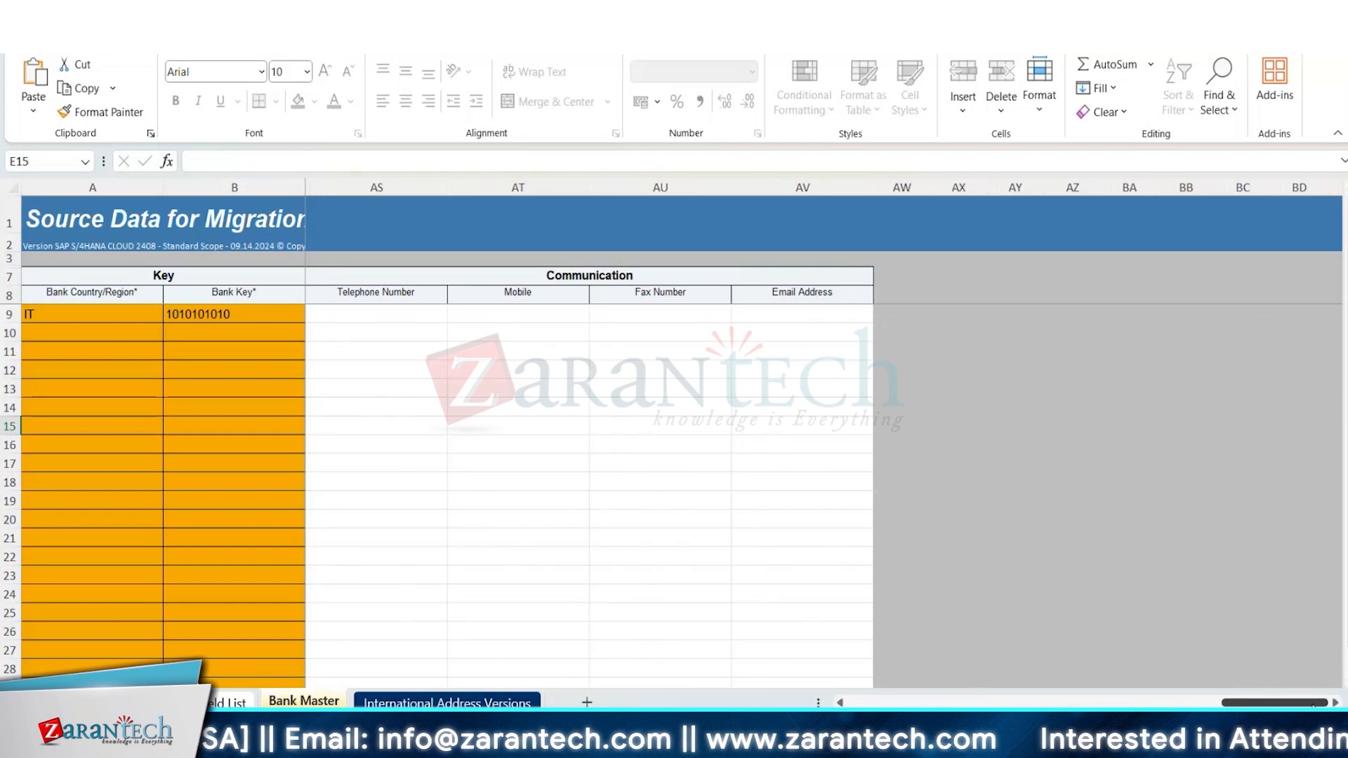
left_click_drag(1300, 706, 1248, 705)
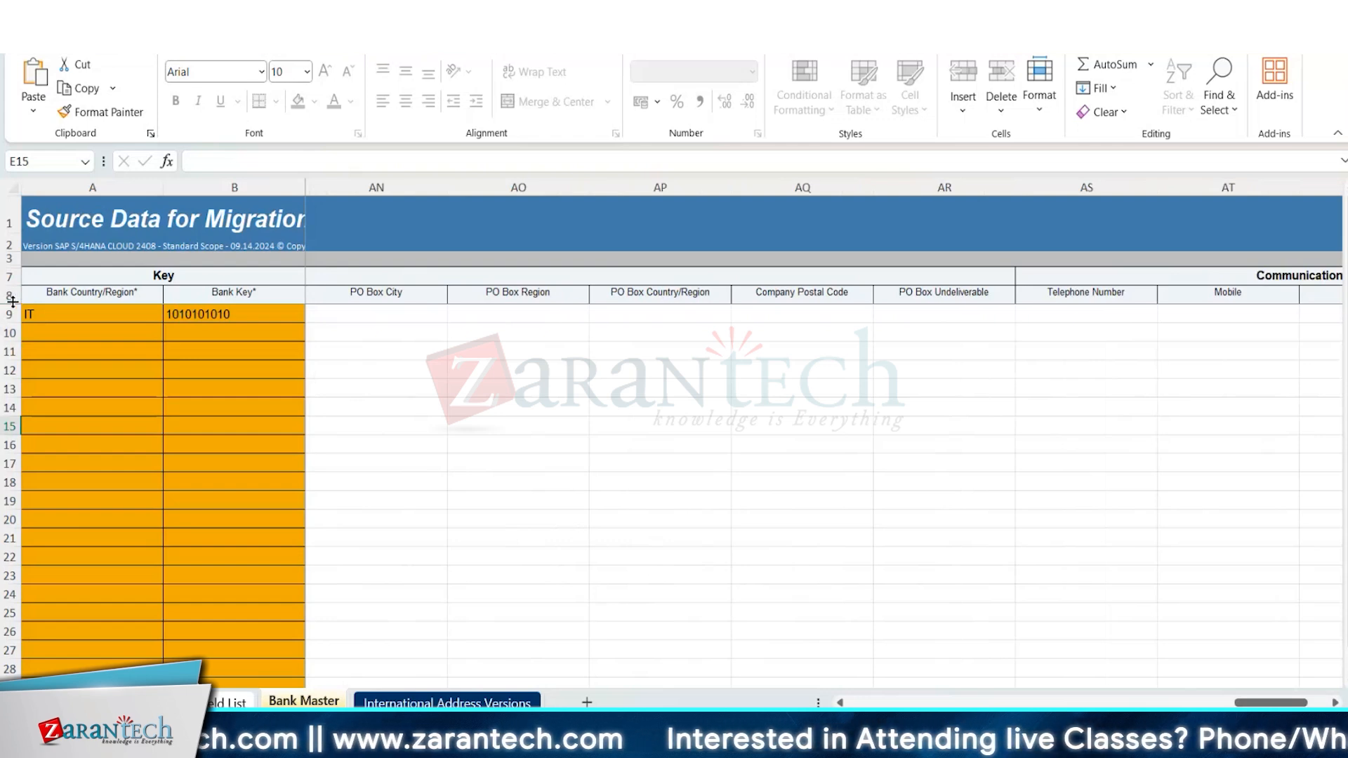
Enlarge header row 8 of the Bank Master sheet to read the field descriptions.
left_click_drag(13, 302, 19, 391)
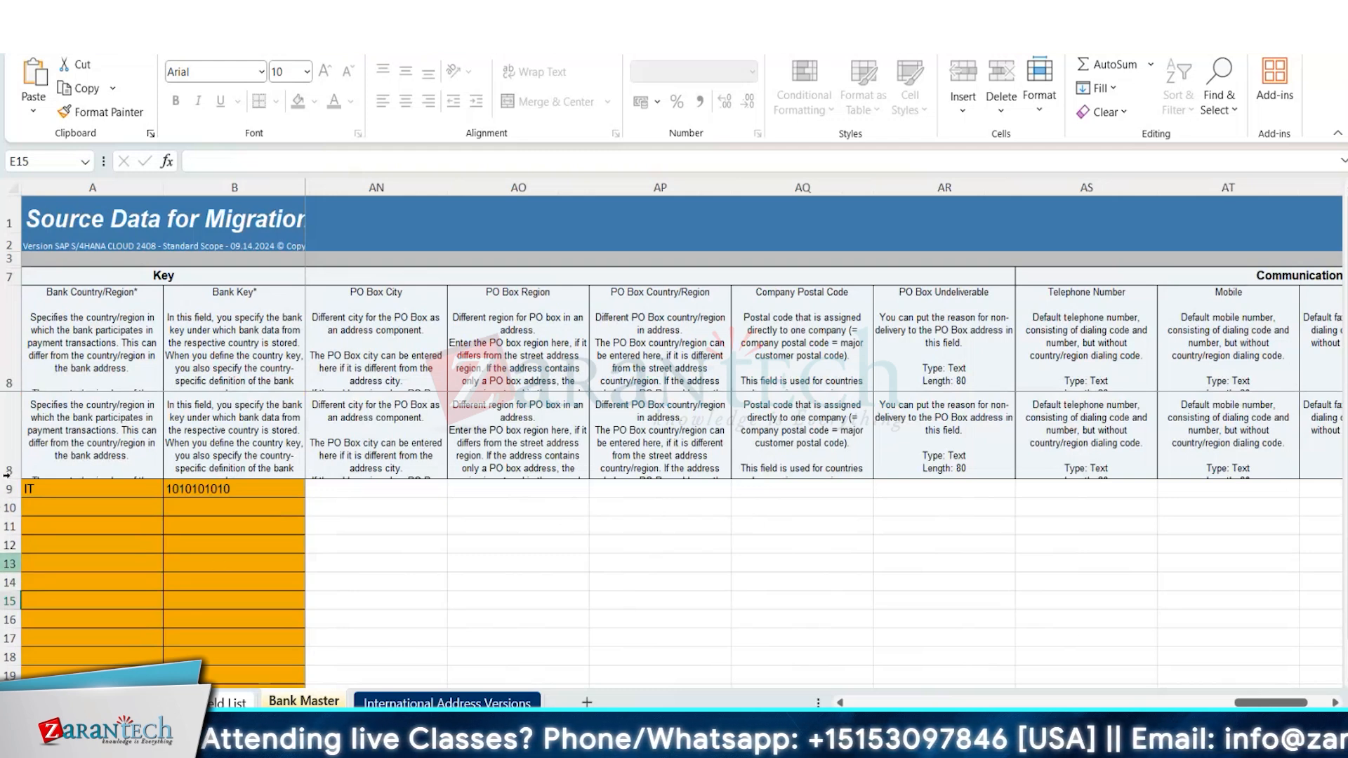
left_click(11, 564)
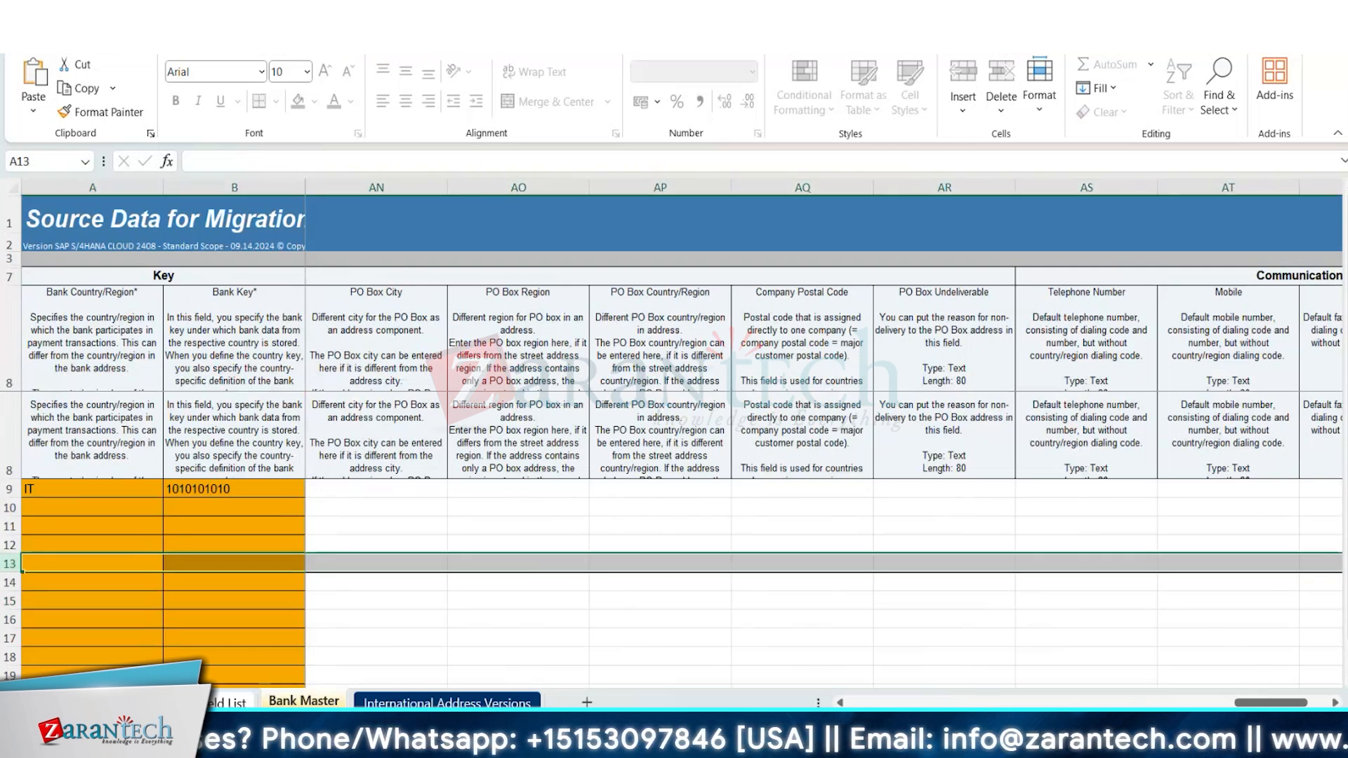
left_click_drag(1272, 703, 1027, 705)
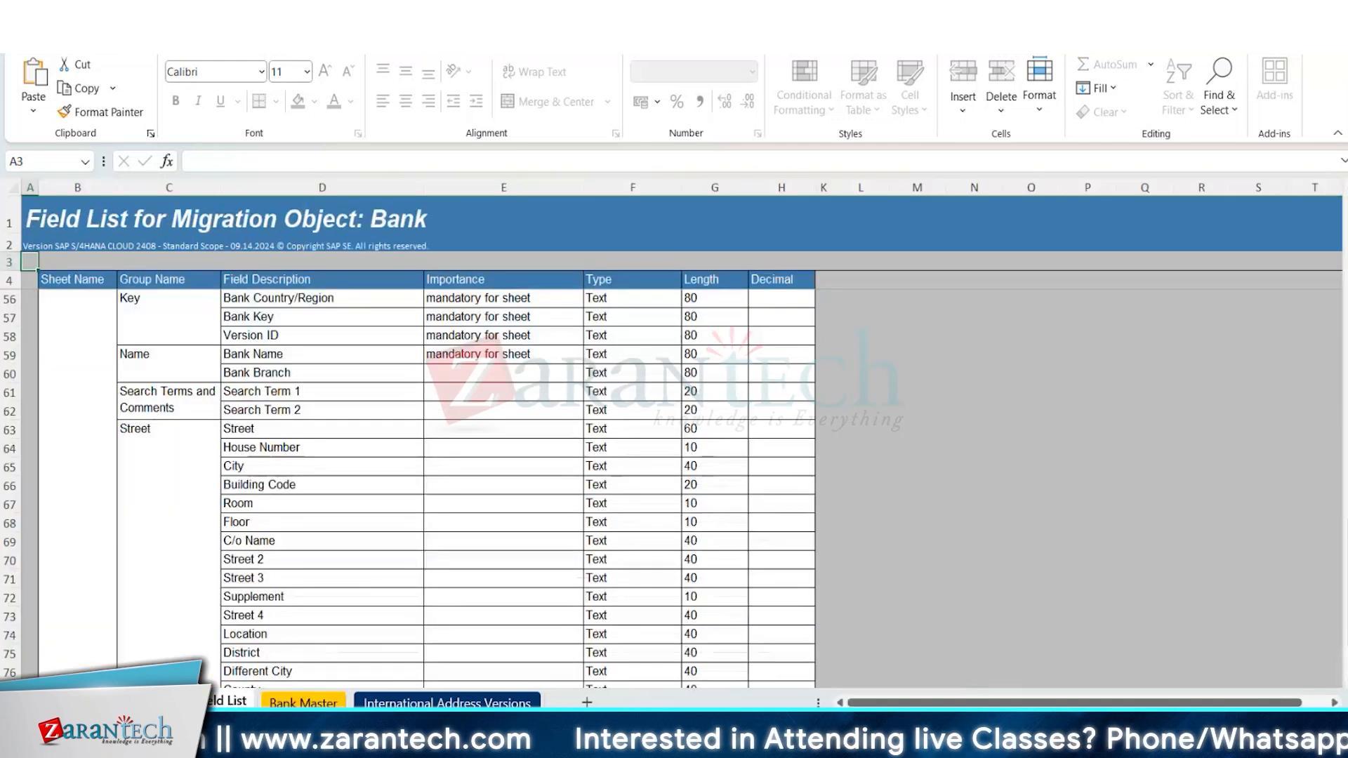
Copy the Bank Country/Region field name from the Field List sheet and search for it in the Bank Master sheet.
left_click(334, 307)
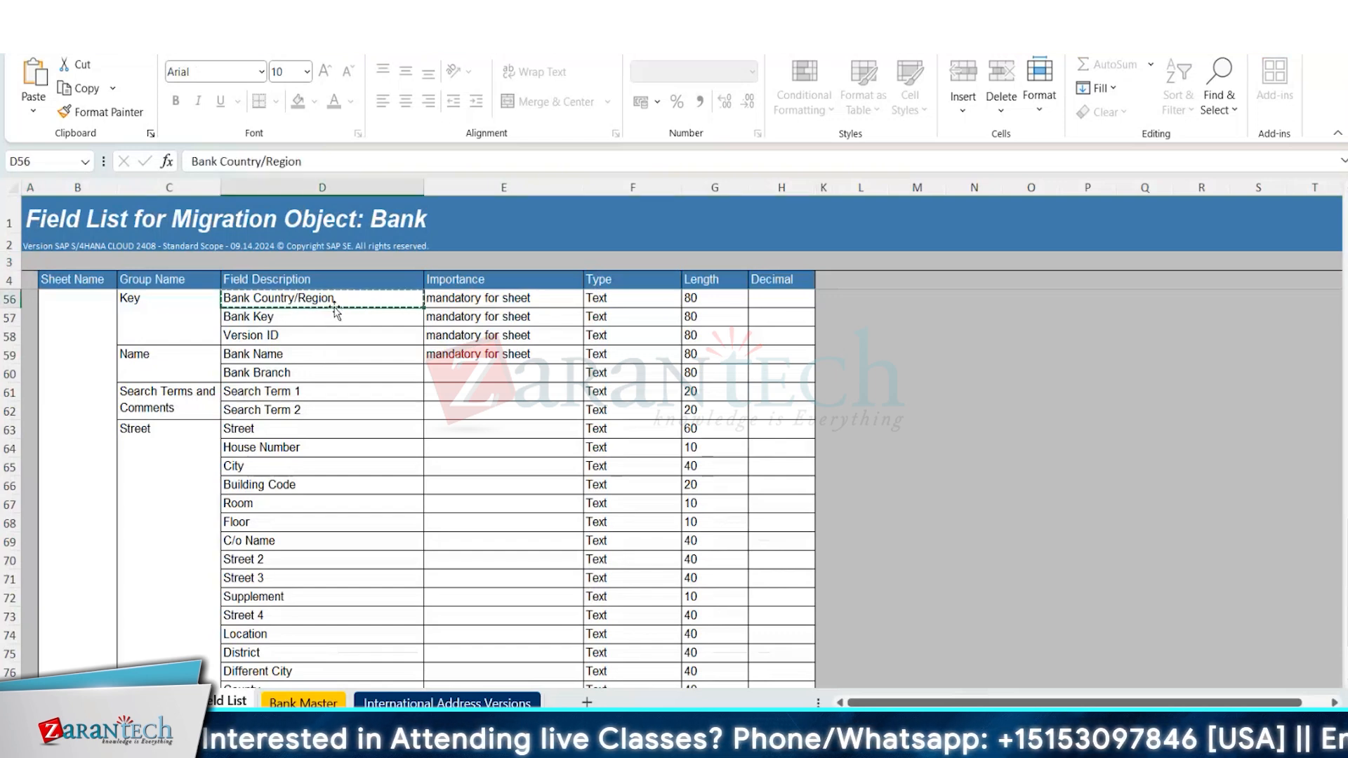
key("alt+Tab")
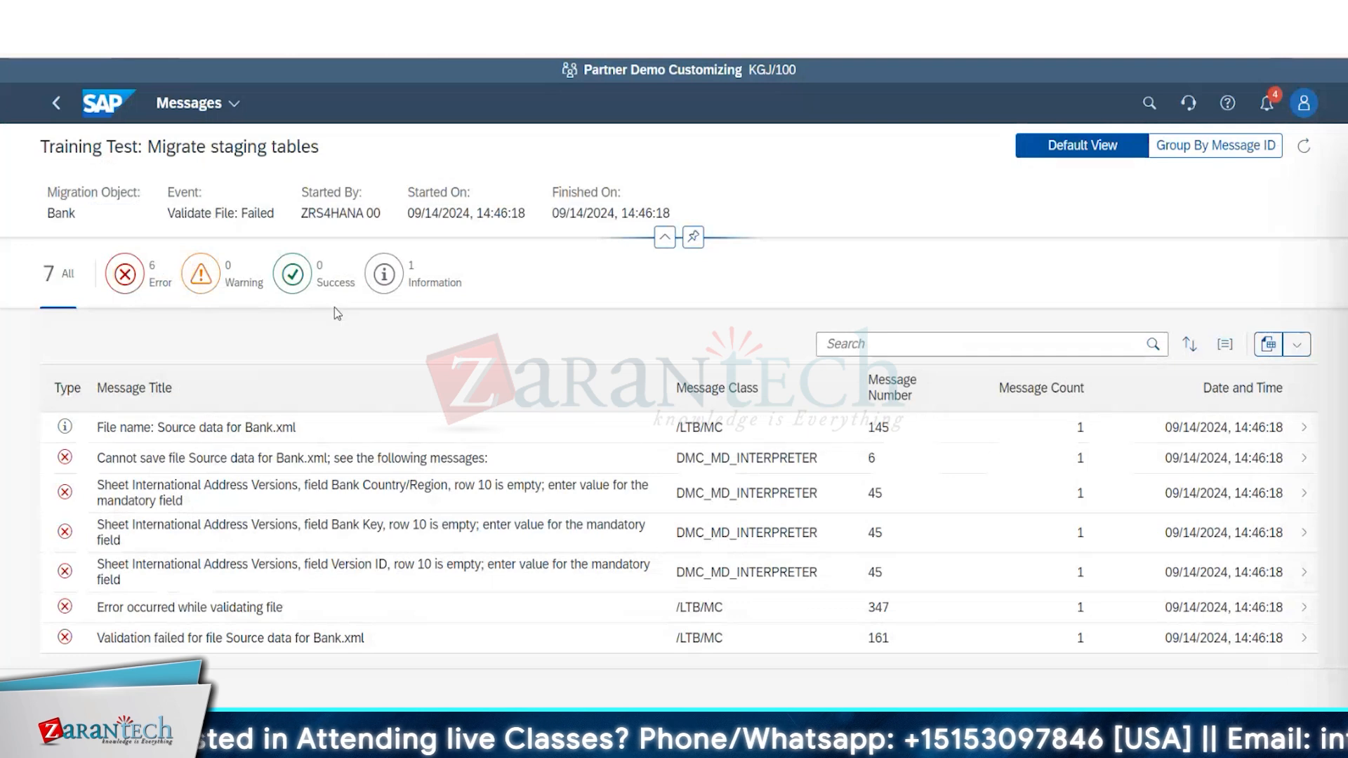
key("alt+Tab")
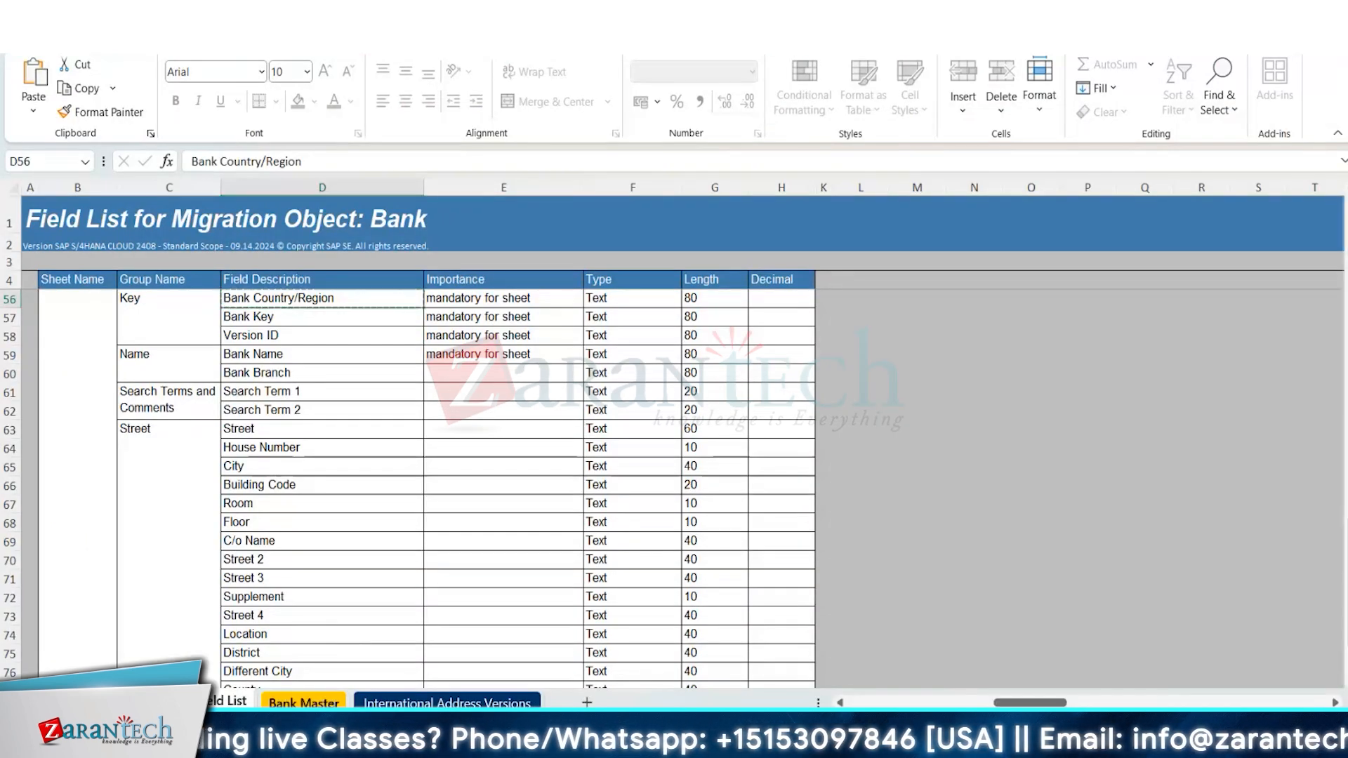
key("ctrl+Page_Down")
key("ctrl+f")
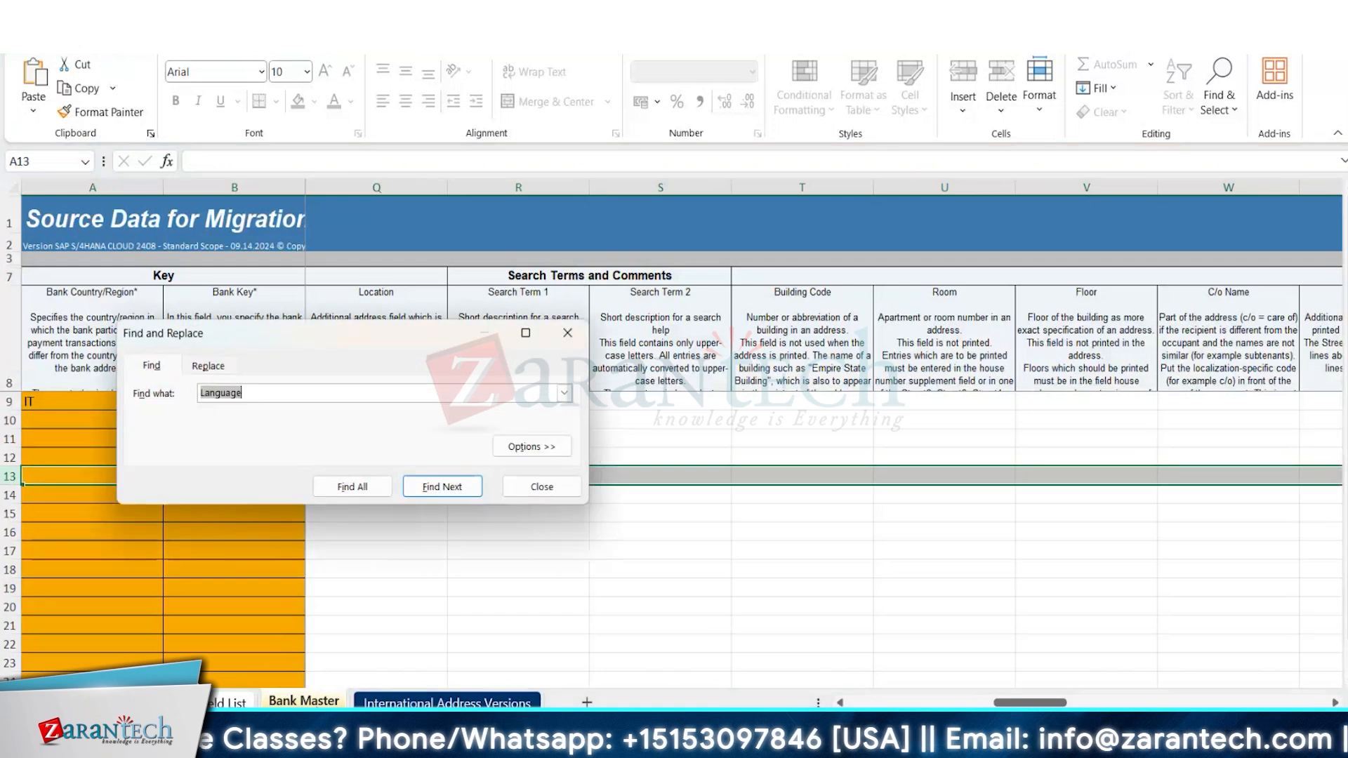
key("Return")
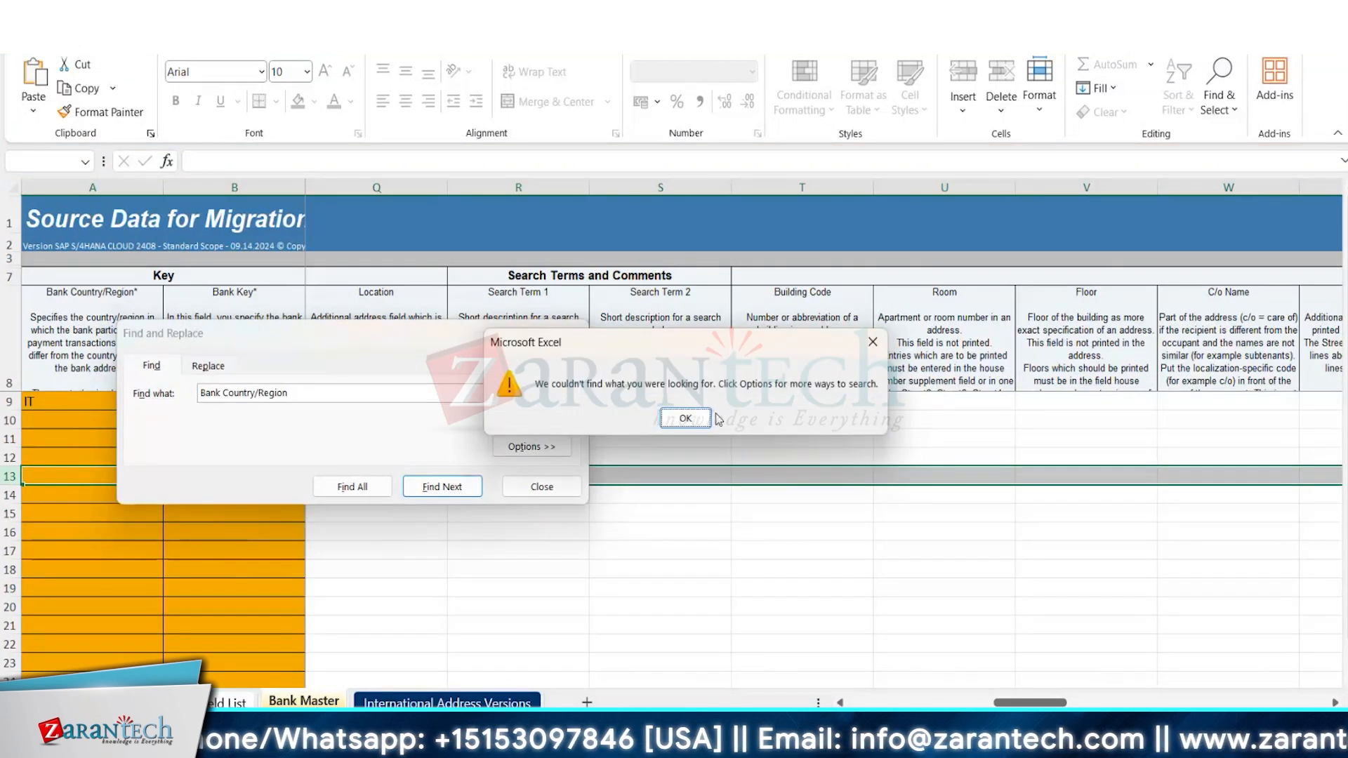
left_click(685, 416)
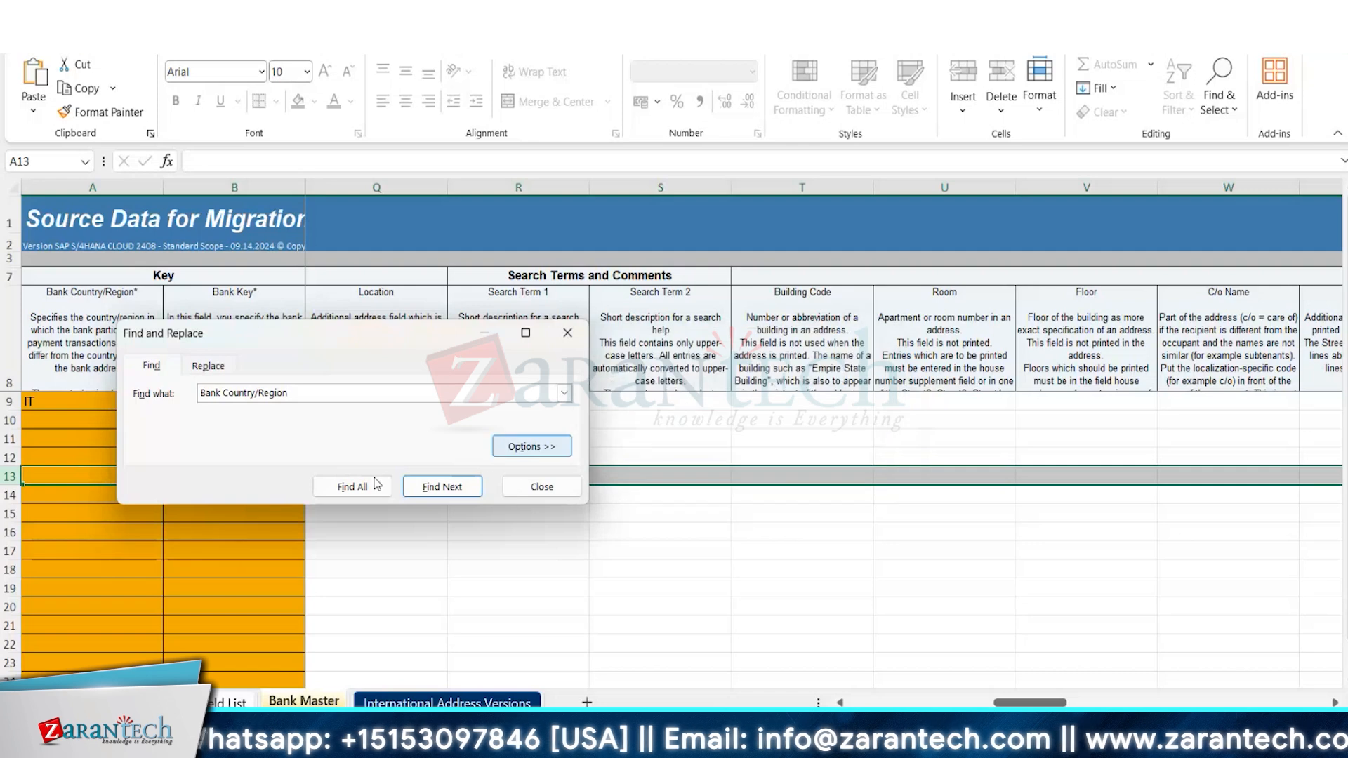
left_click(543, 487)
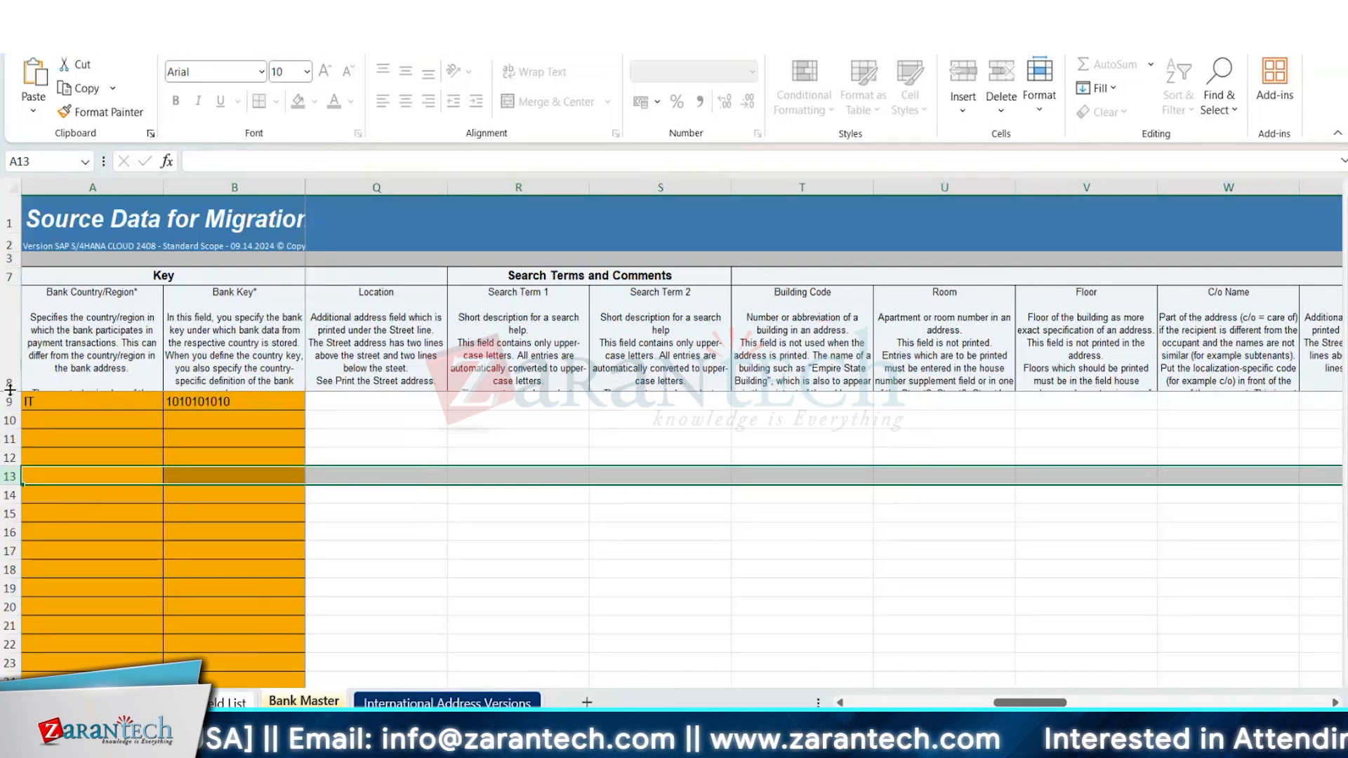
Reduce the height of header row 8 on the Bank Master sheet, keeping the field names readable.
left_click_drag(6, 393, 10, 261)
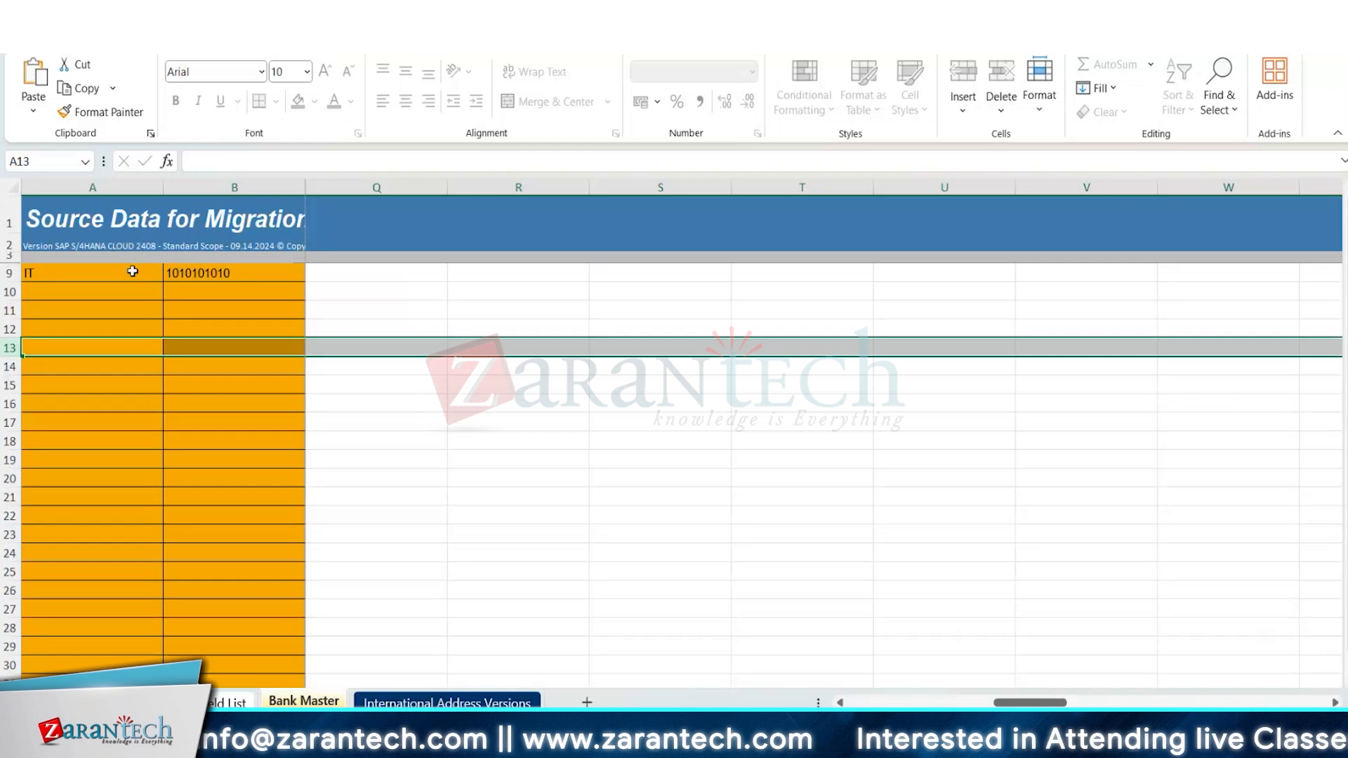
left_click_drag(15, 258, 22, 293)
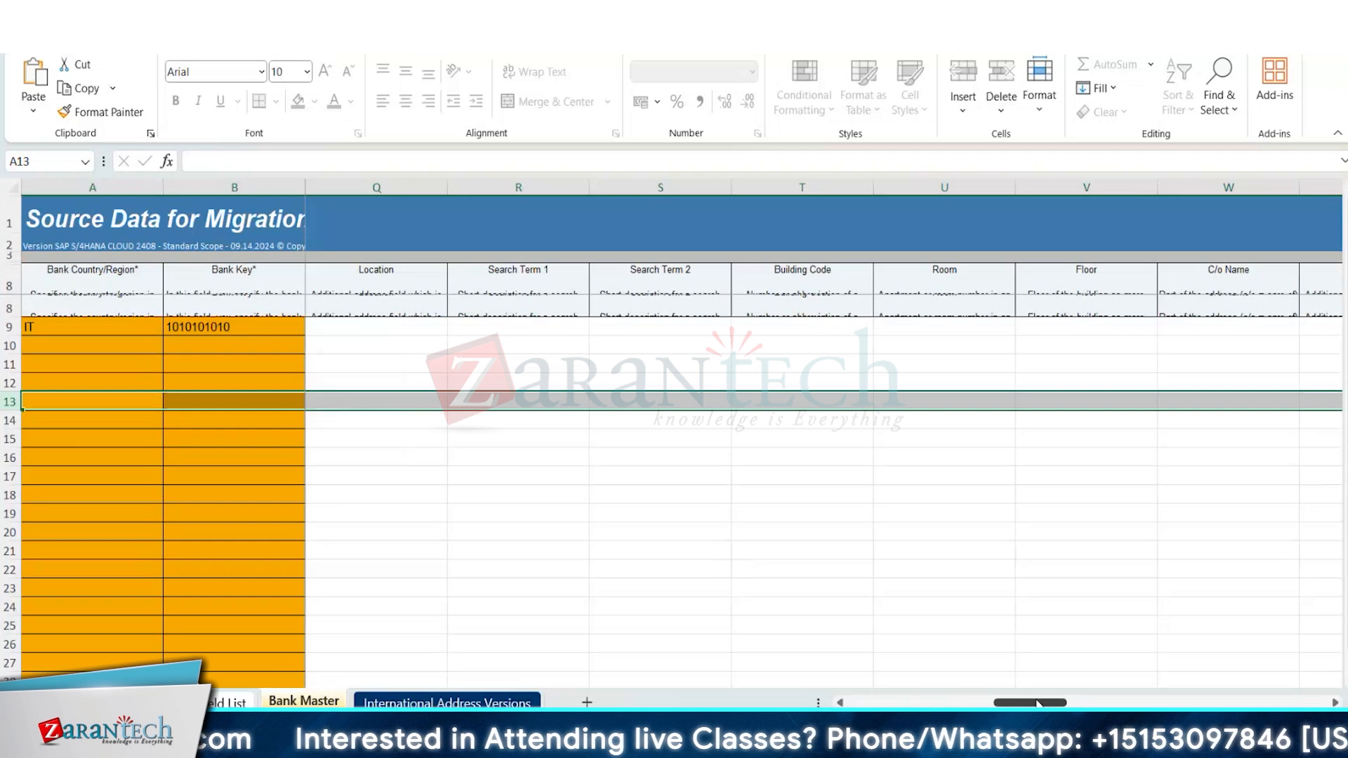
left_click_drag(1038, 702, 875, 702)
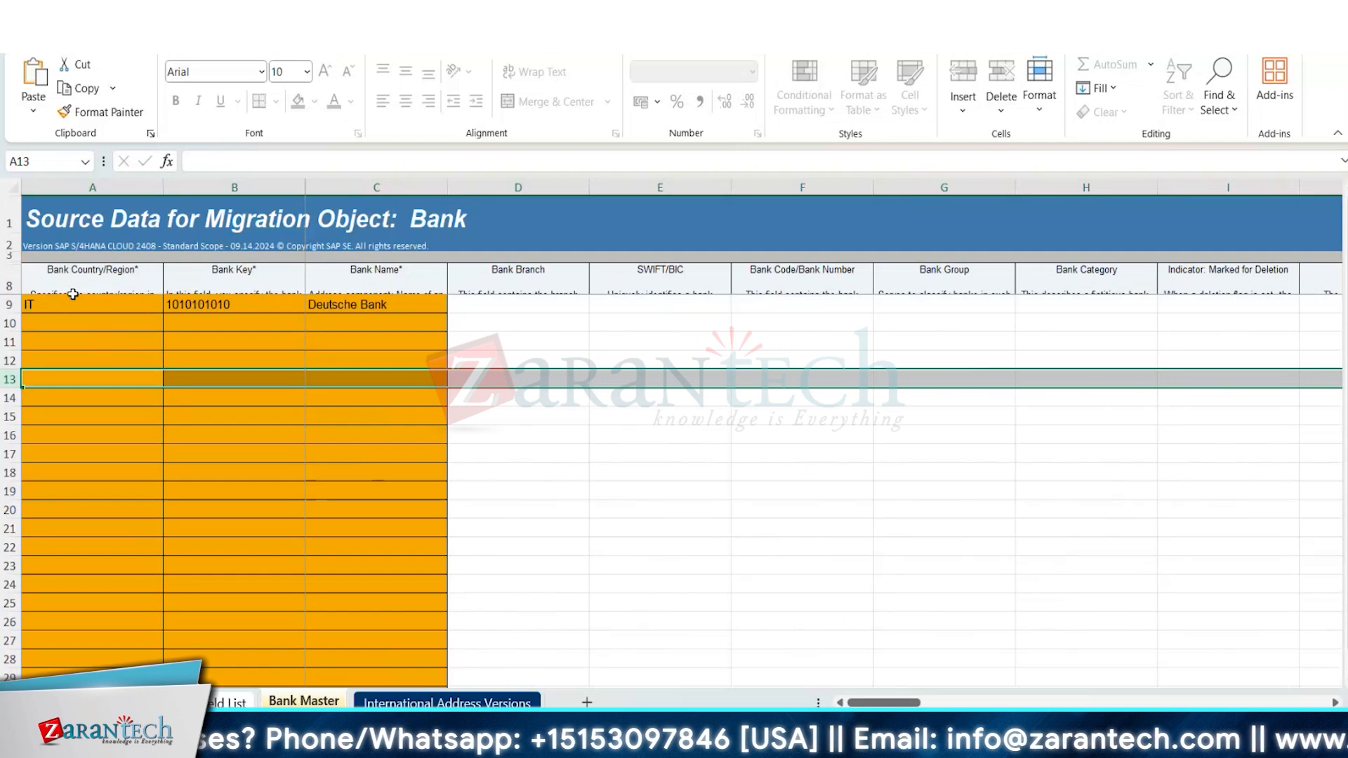
Enter IT as the Country/Region in cell N9 of the Bank Master sheet.
left_click_drag(913, 702, 1015, 675)
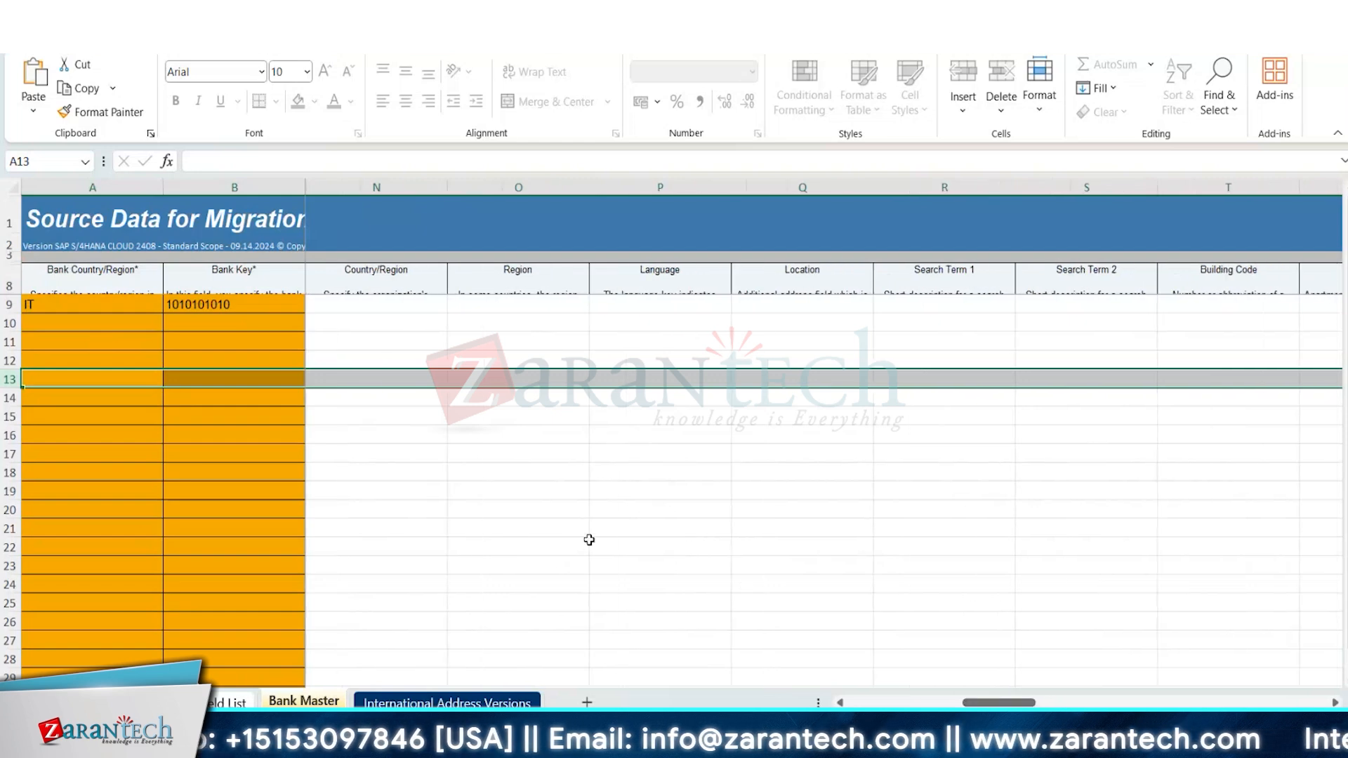
left_click(385, 309)
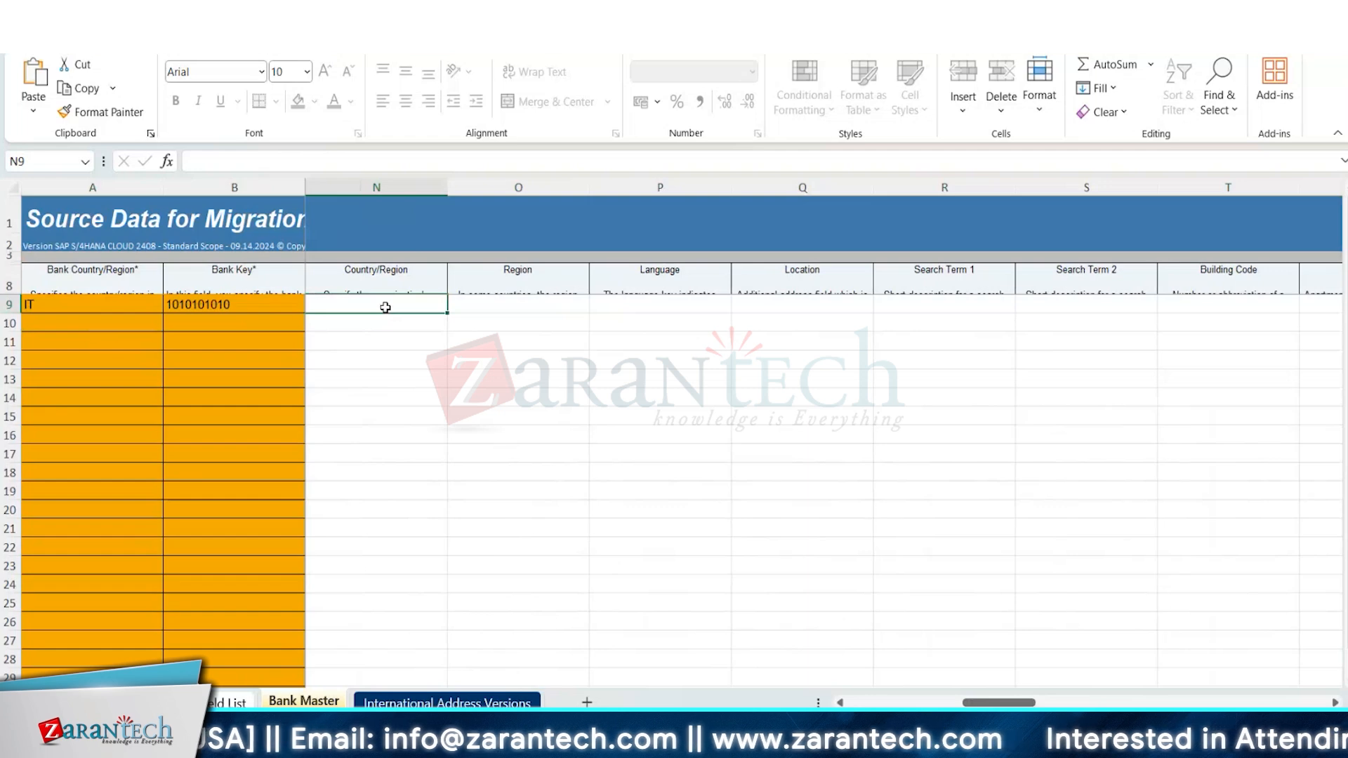
type("IT")
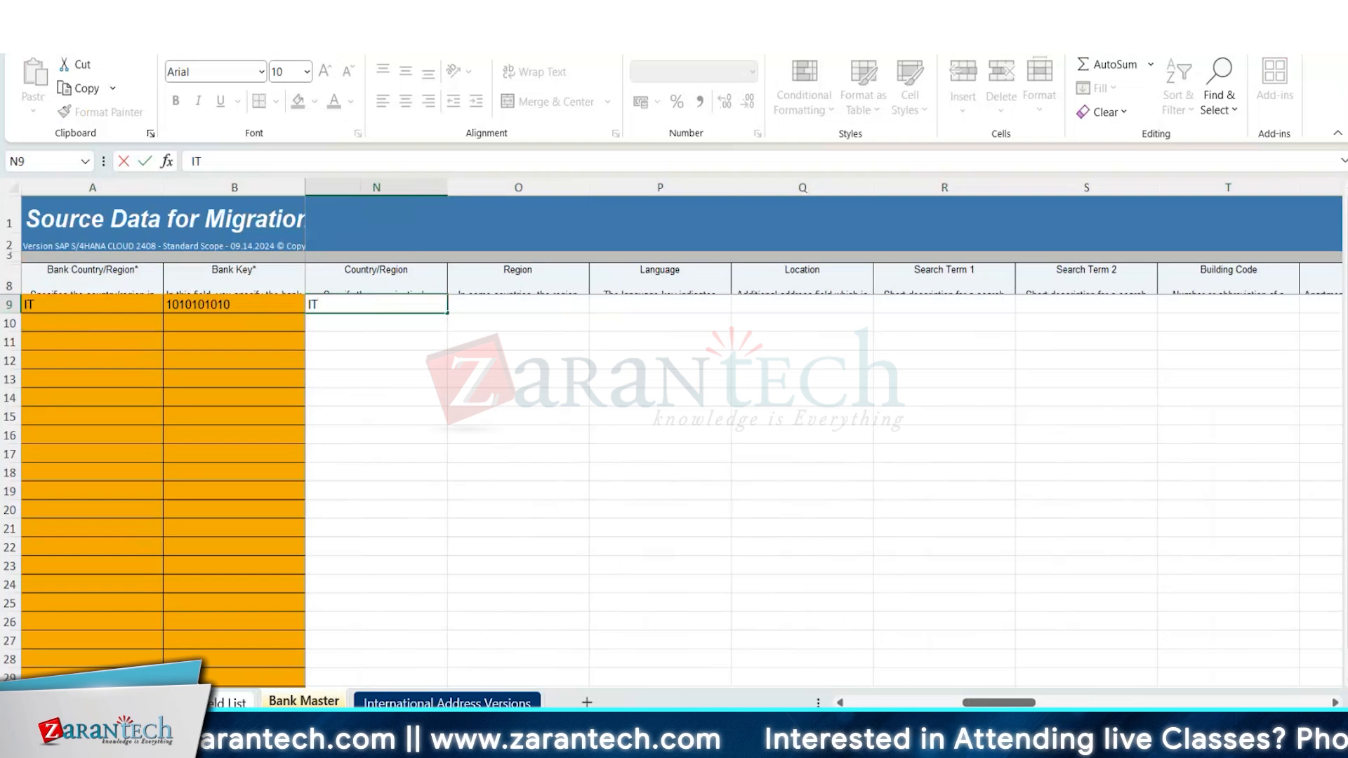
mouse_move(796, 738)
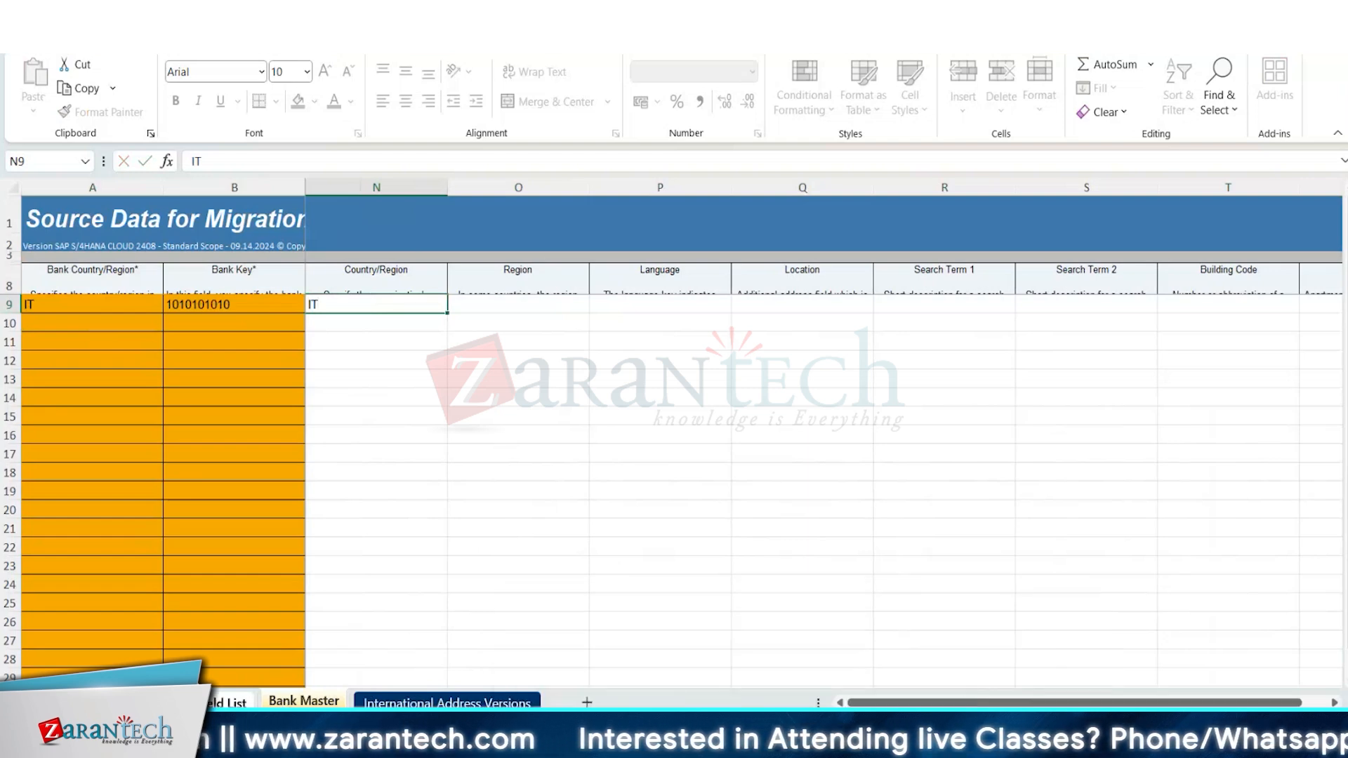
Review the Field List sheet for the mandatory fields of Bank Master and International Address Versions.
left_click(219, 703)
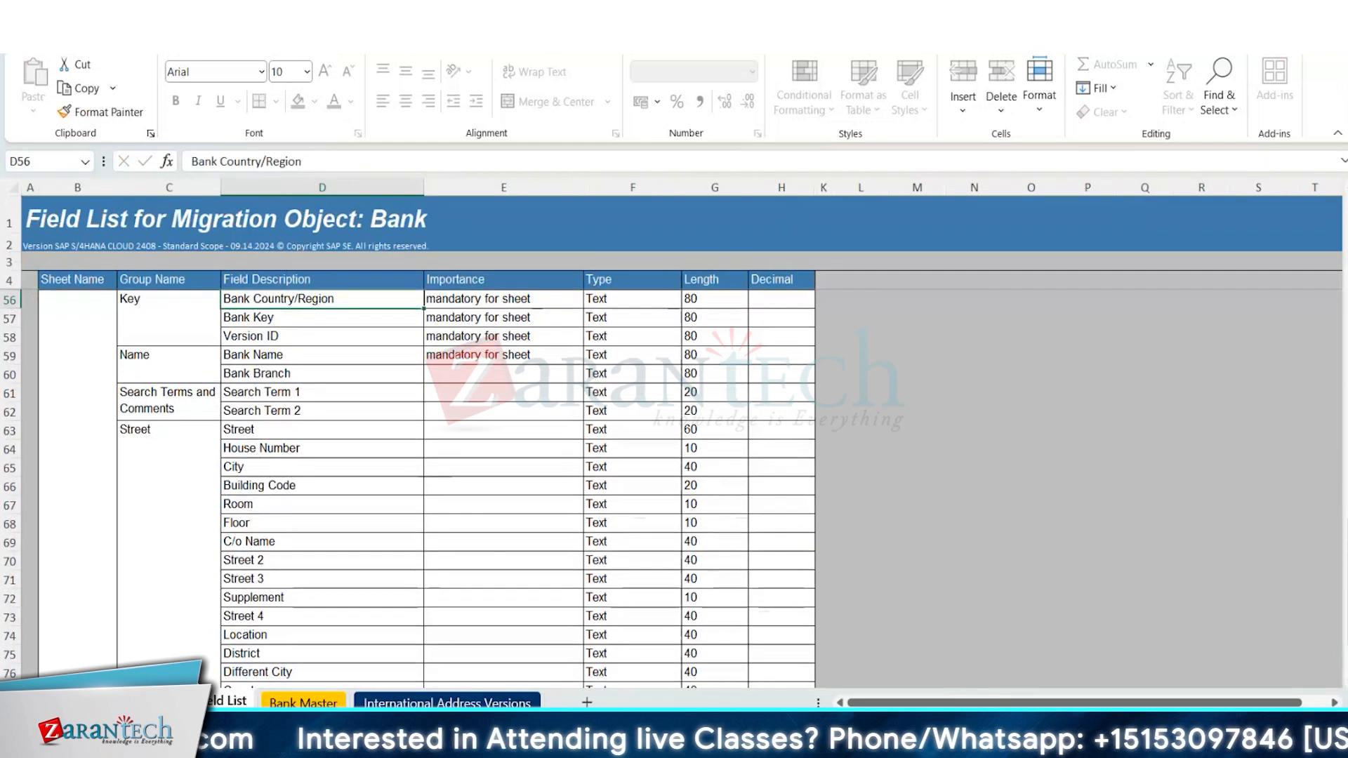
scroll(421, 484, "up", 15)
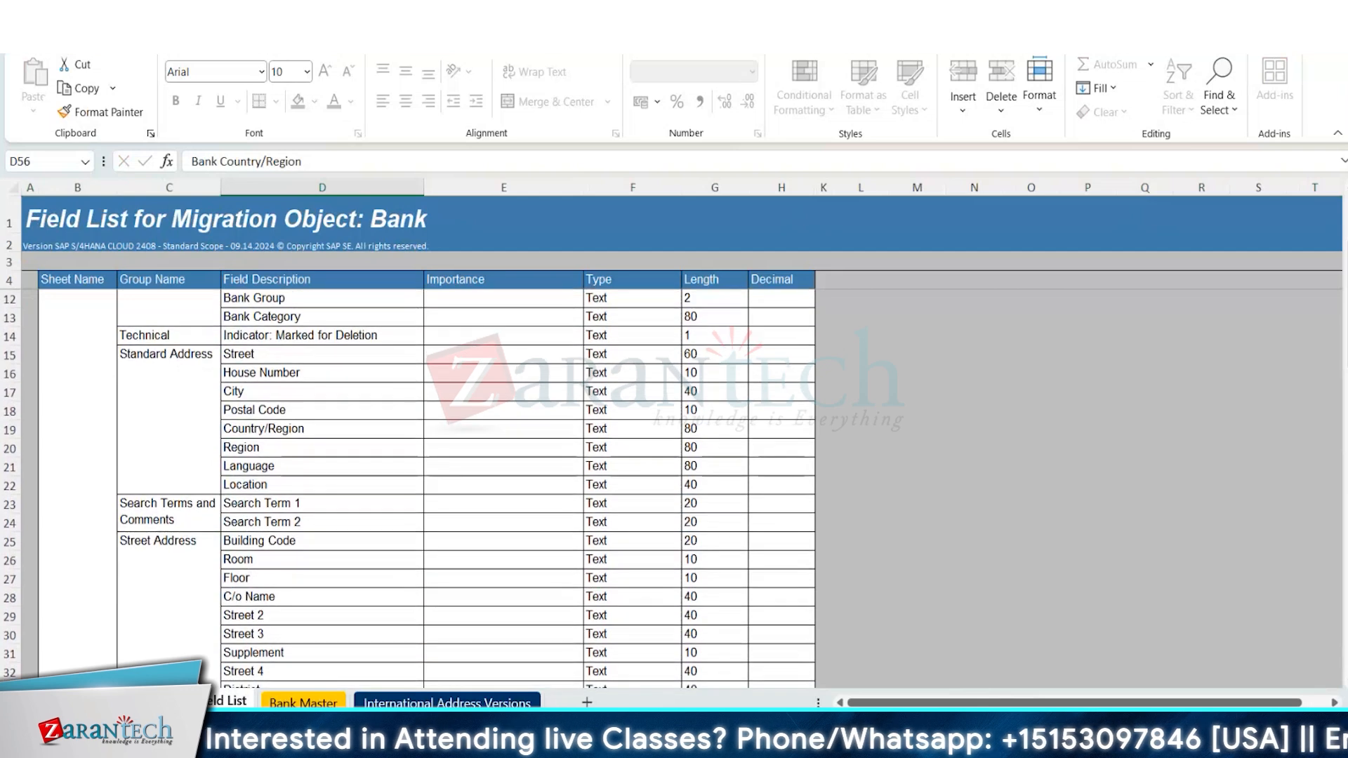
scroll(422, 484, "up", 2)
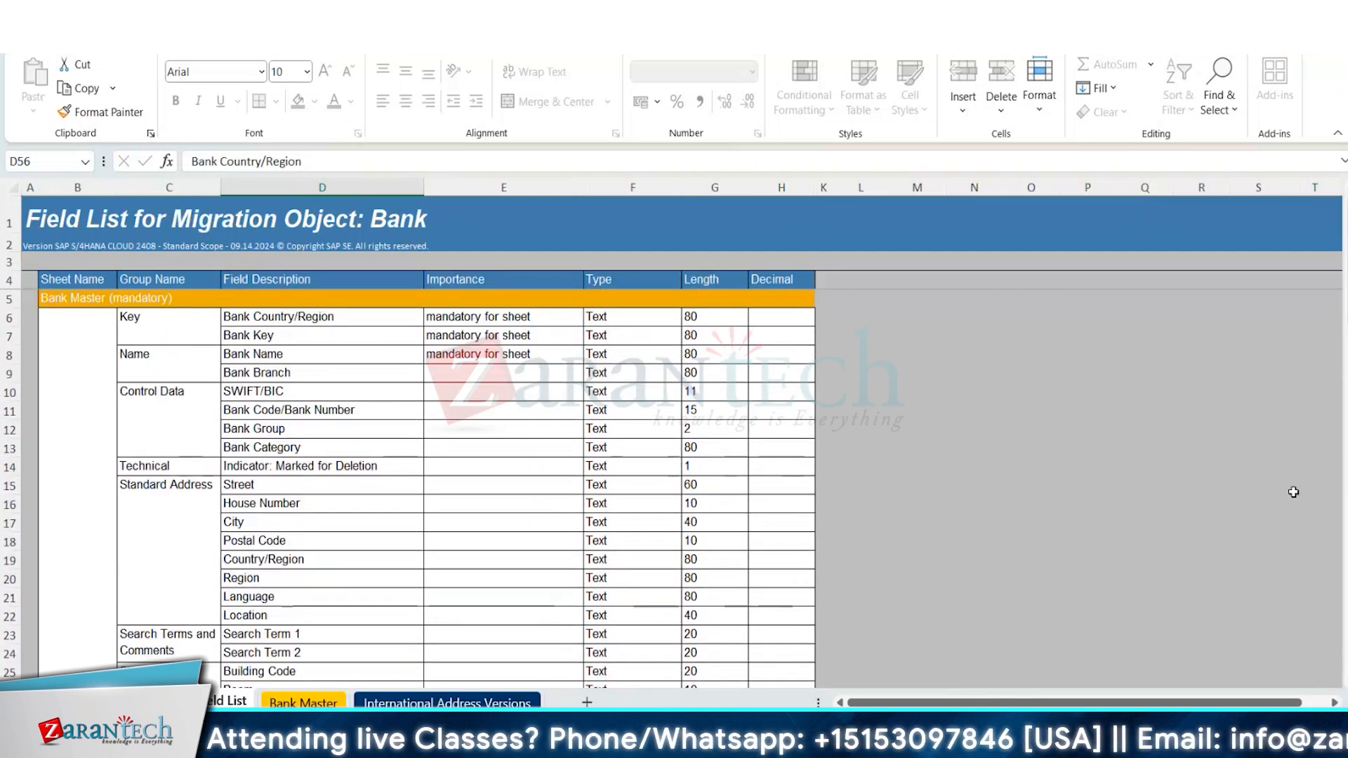
left_click(530, 385)
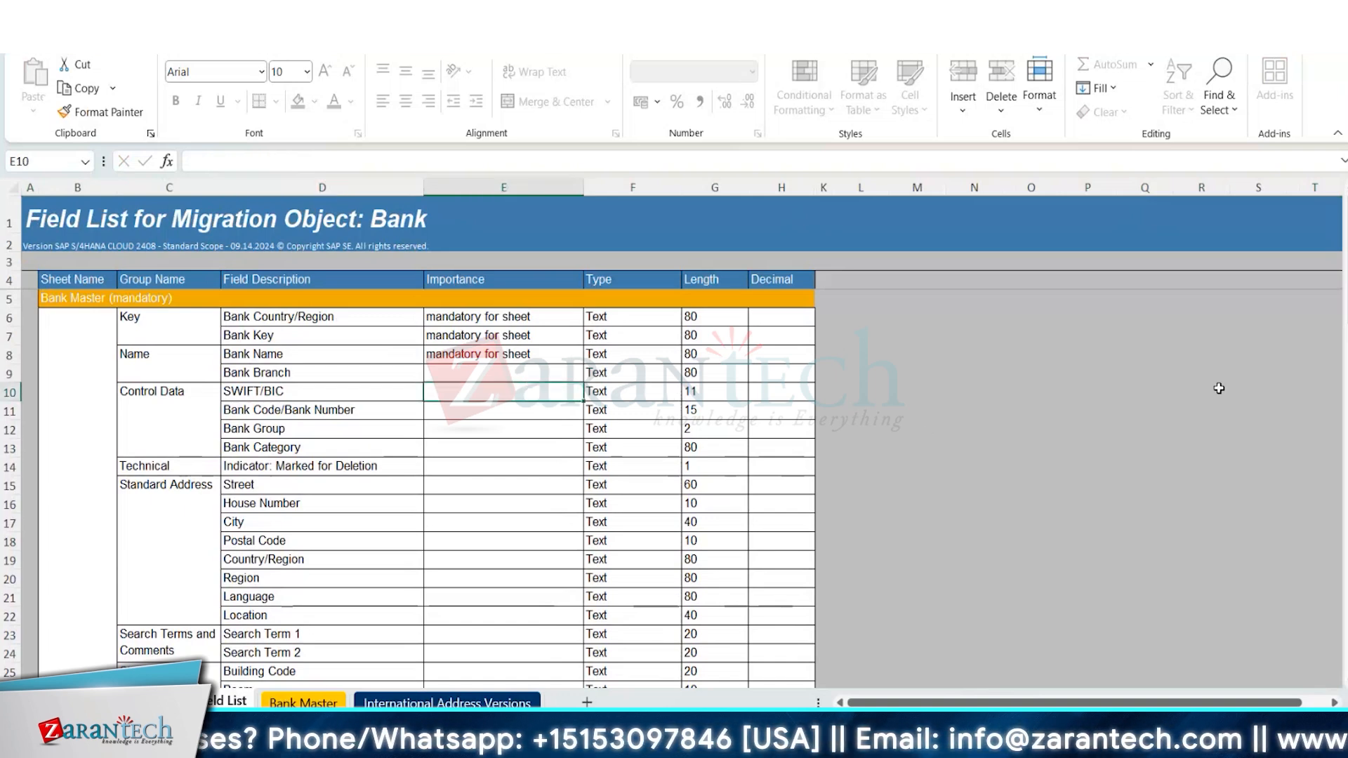
scroll(426, 485, "down", 12)
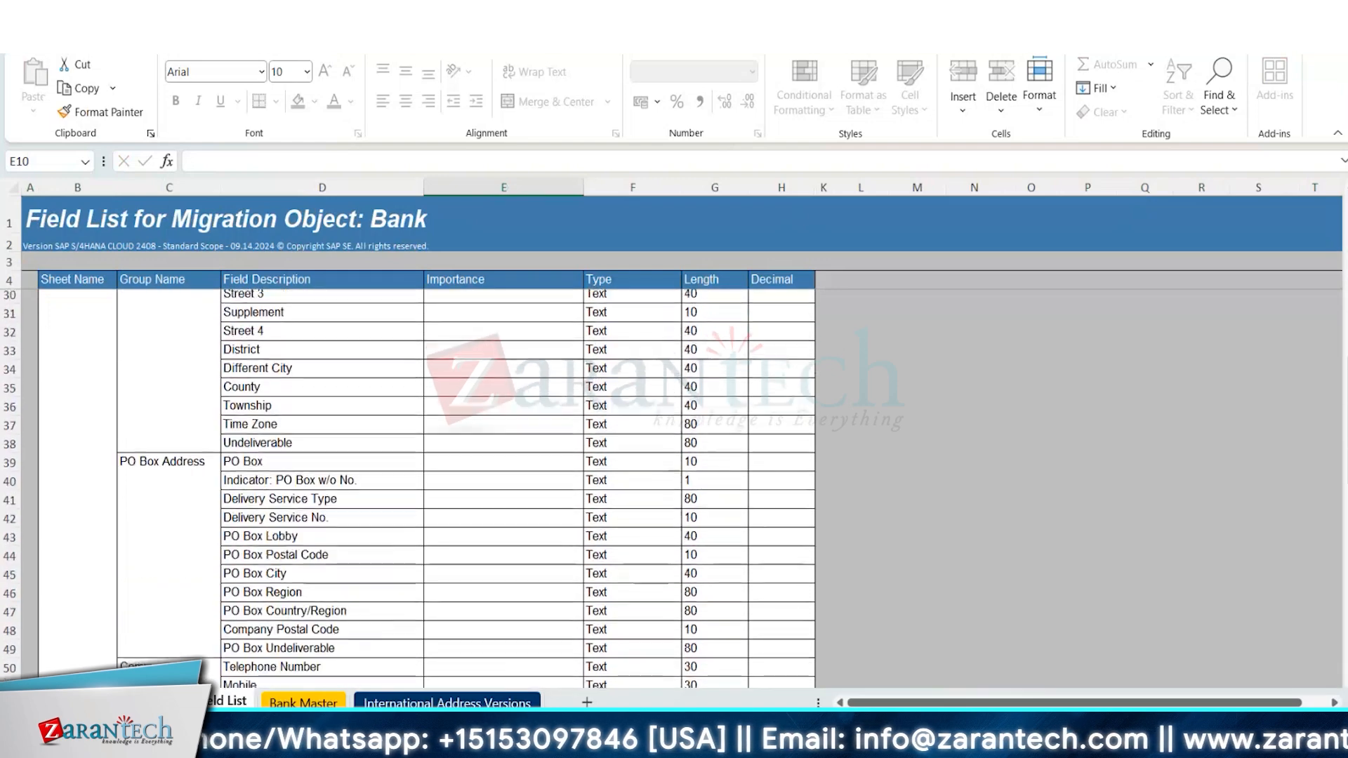
scroll(426, 485, "down", 2)
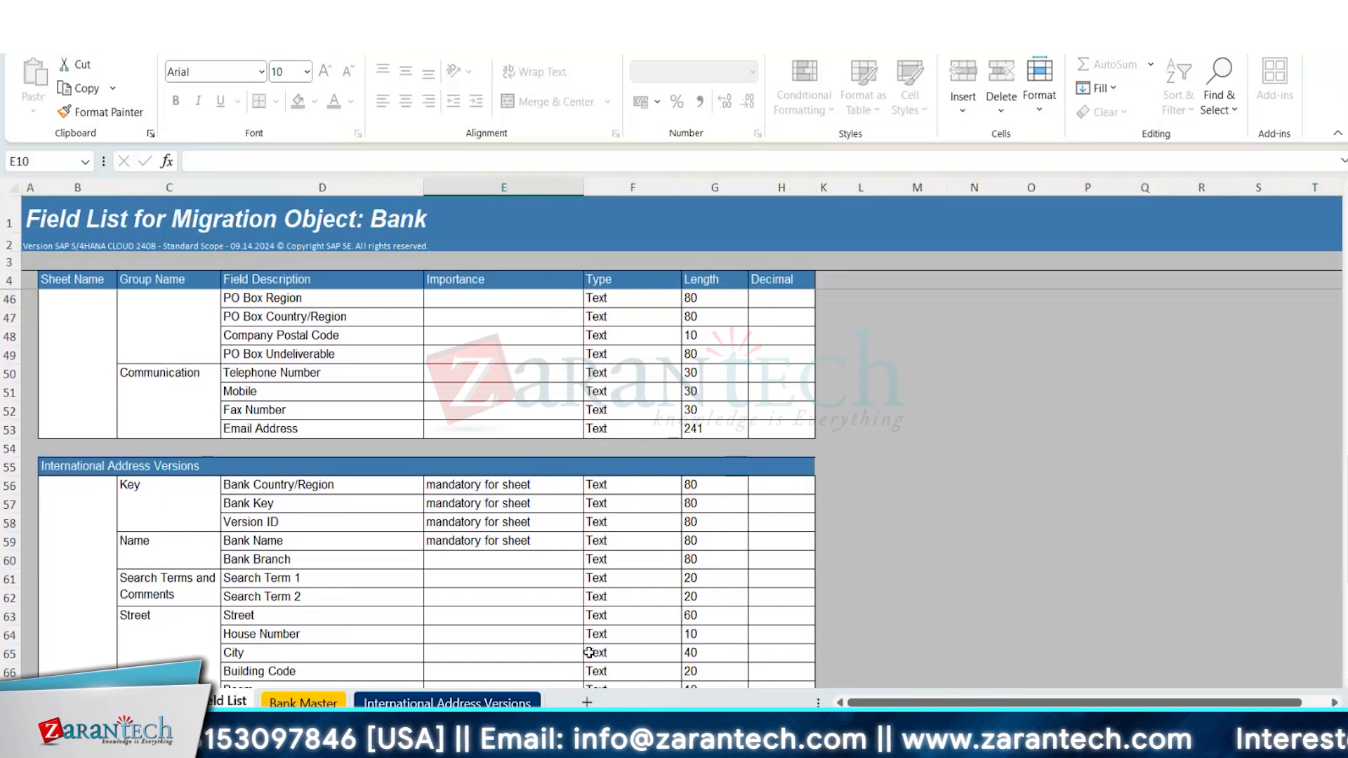
Switch to the Source data for Customer workbook, examine the filled-in columns of its General Data sheet, and return to the Bank workbook.
mouse_move(913, 744)
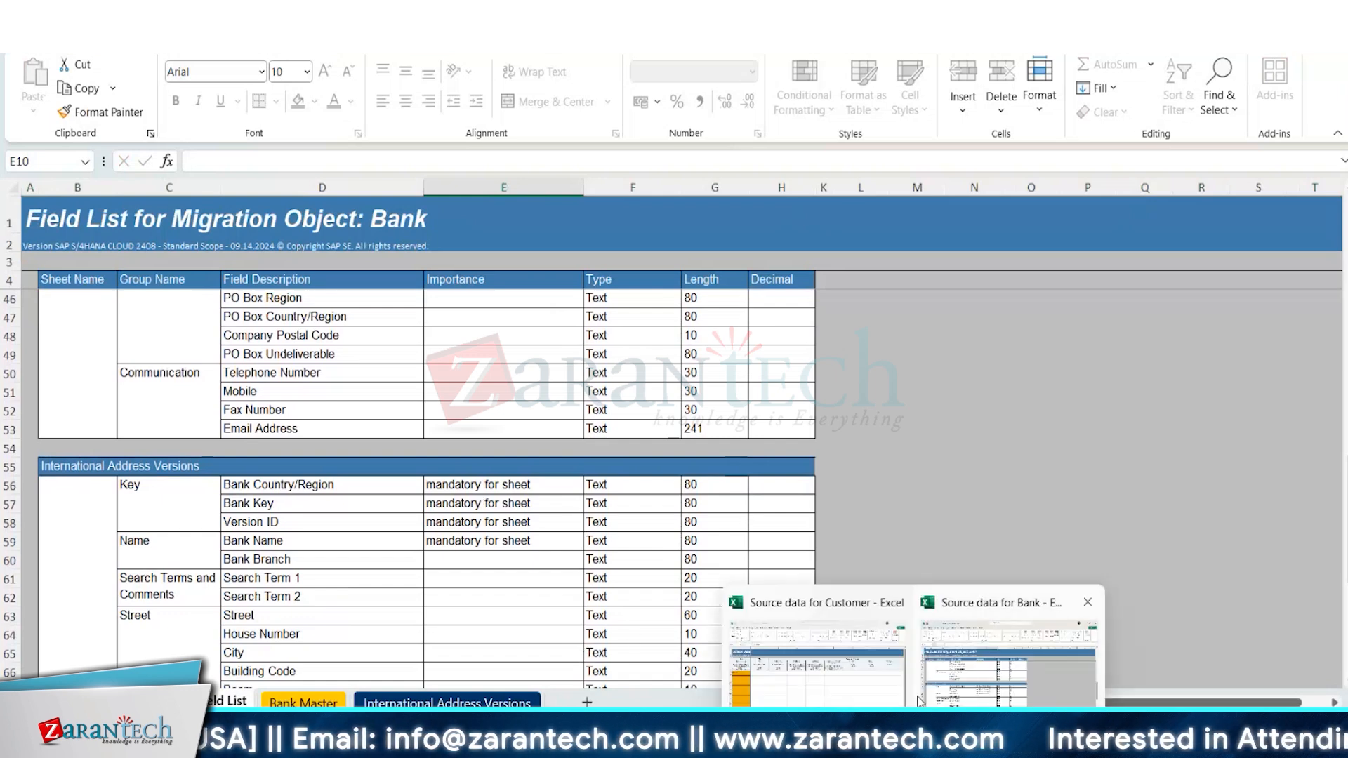
left_click(854, 684)
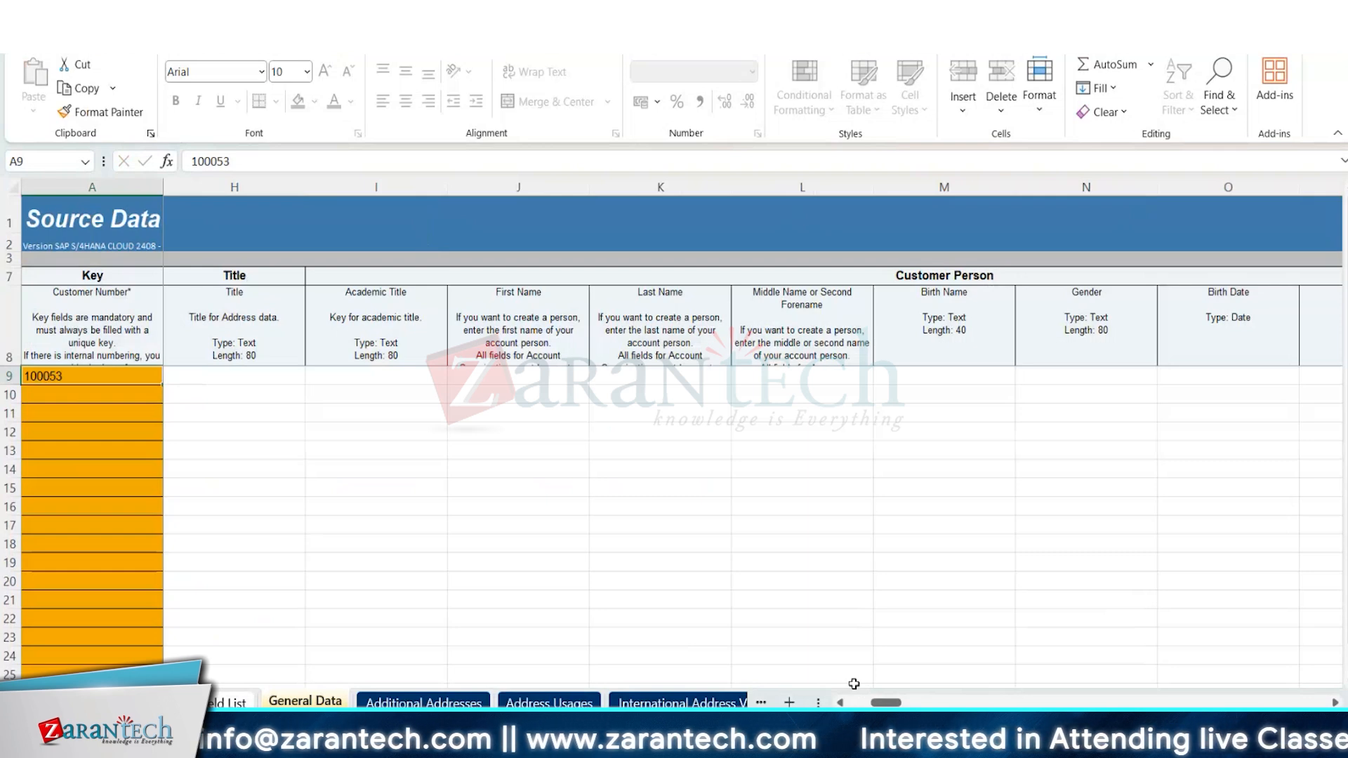
key("alt+Tab")
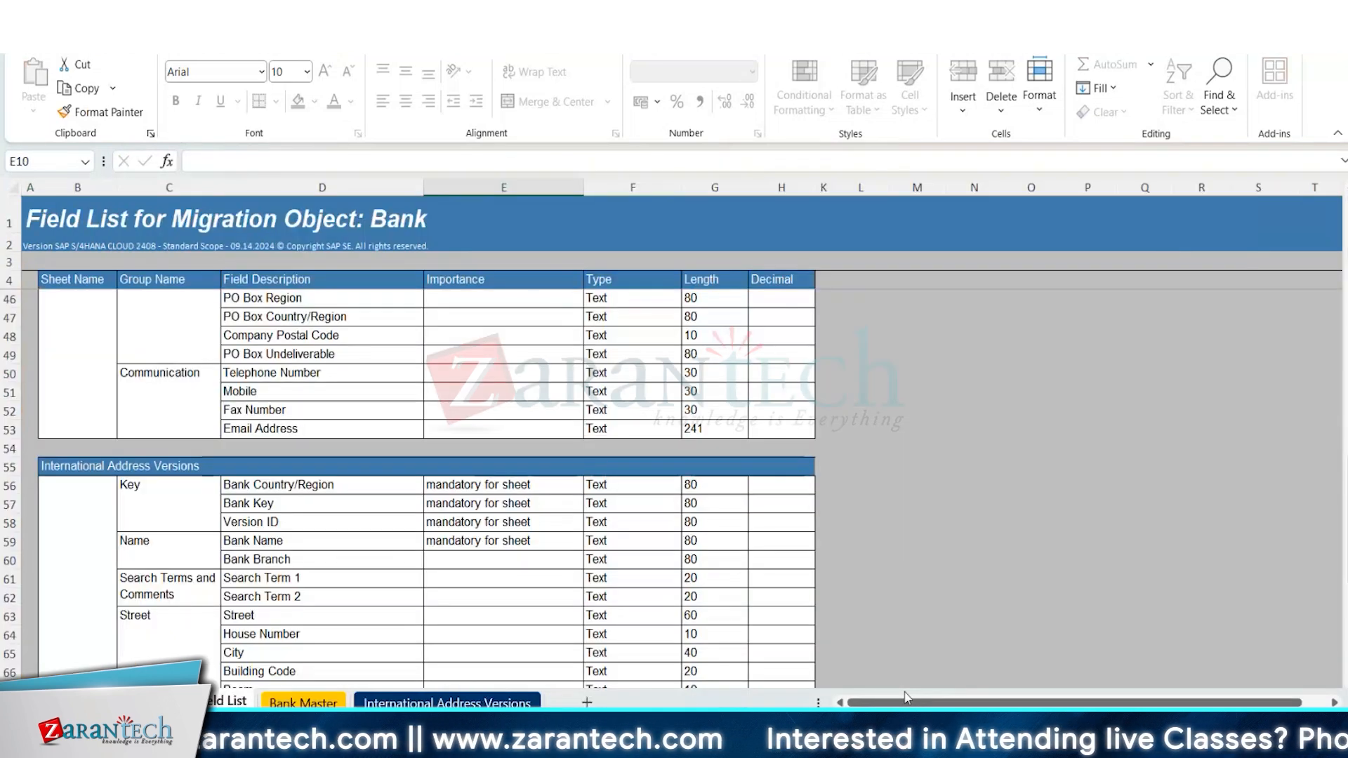
key("alt+Tab")
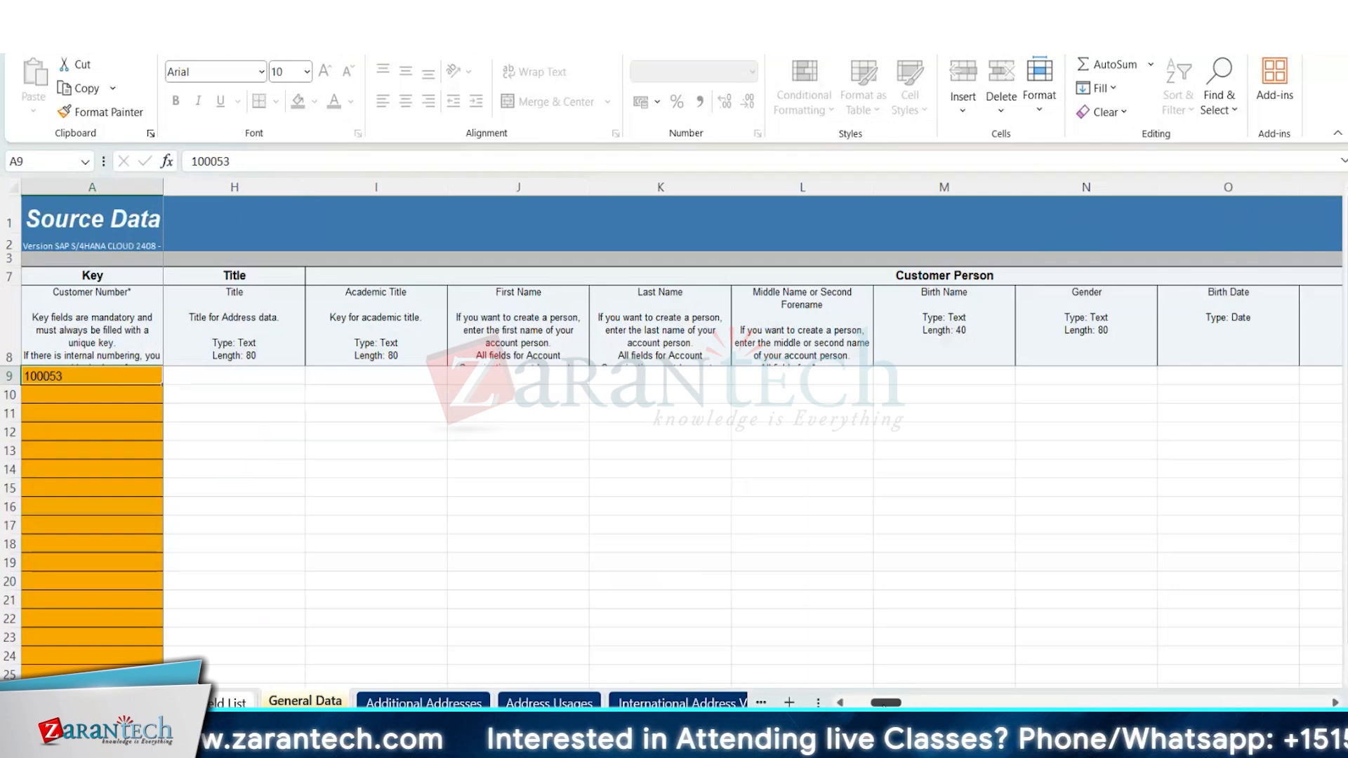
left_click_drag(883, 703, 1127, 696)
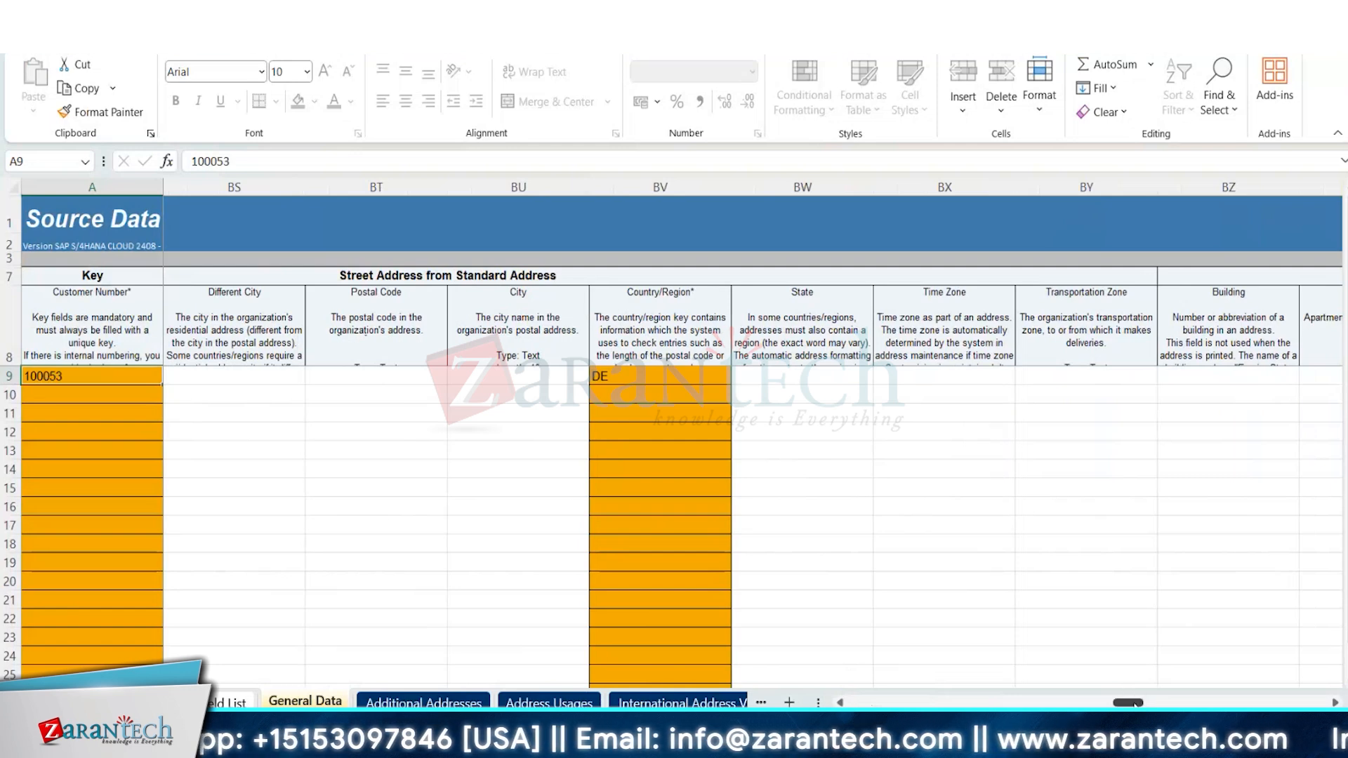
left_click_drag(1134, 702, 1215, 704)
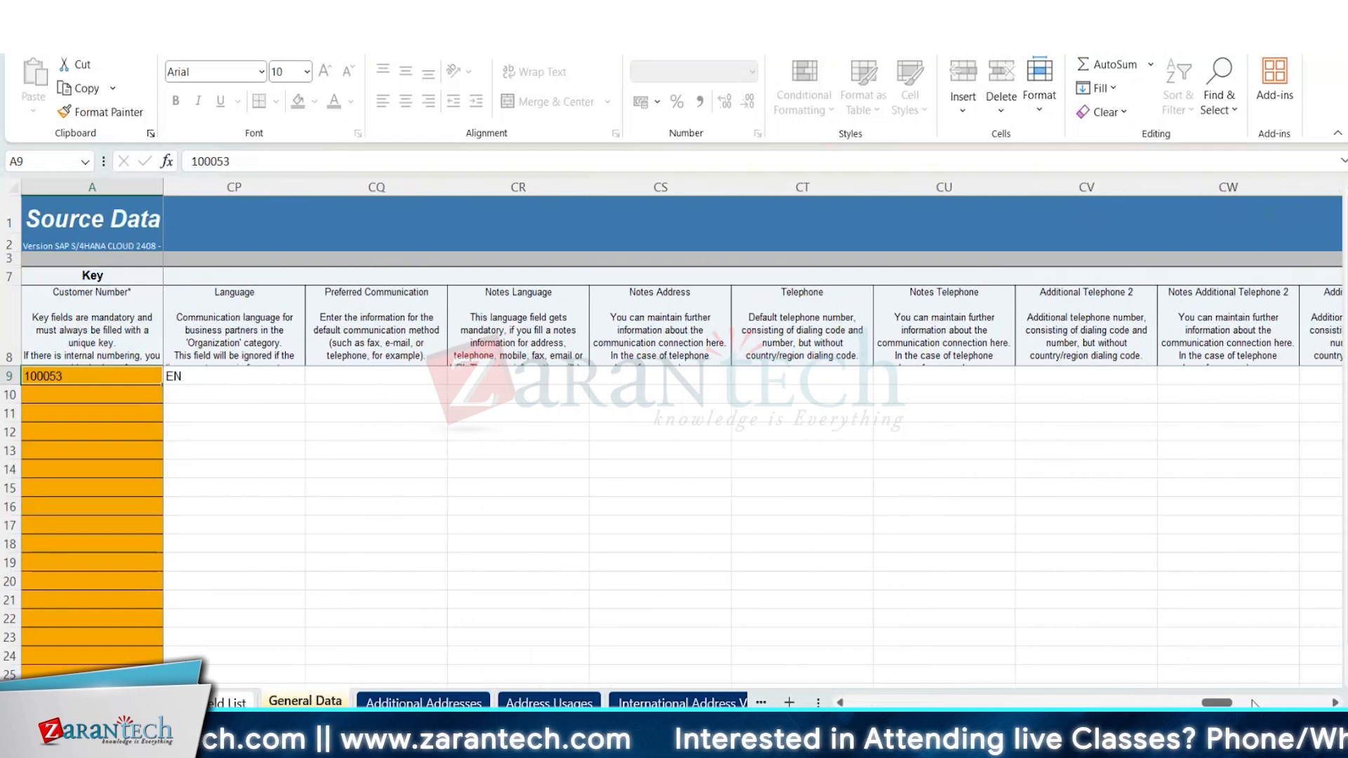
left_click(1253, 703)
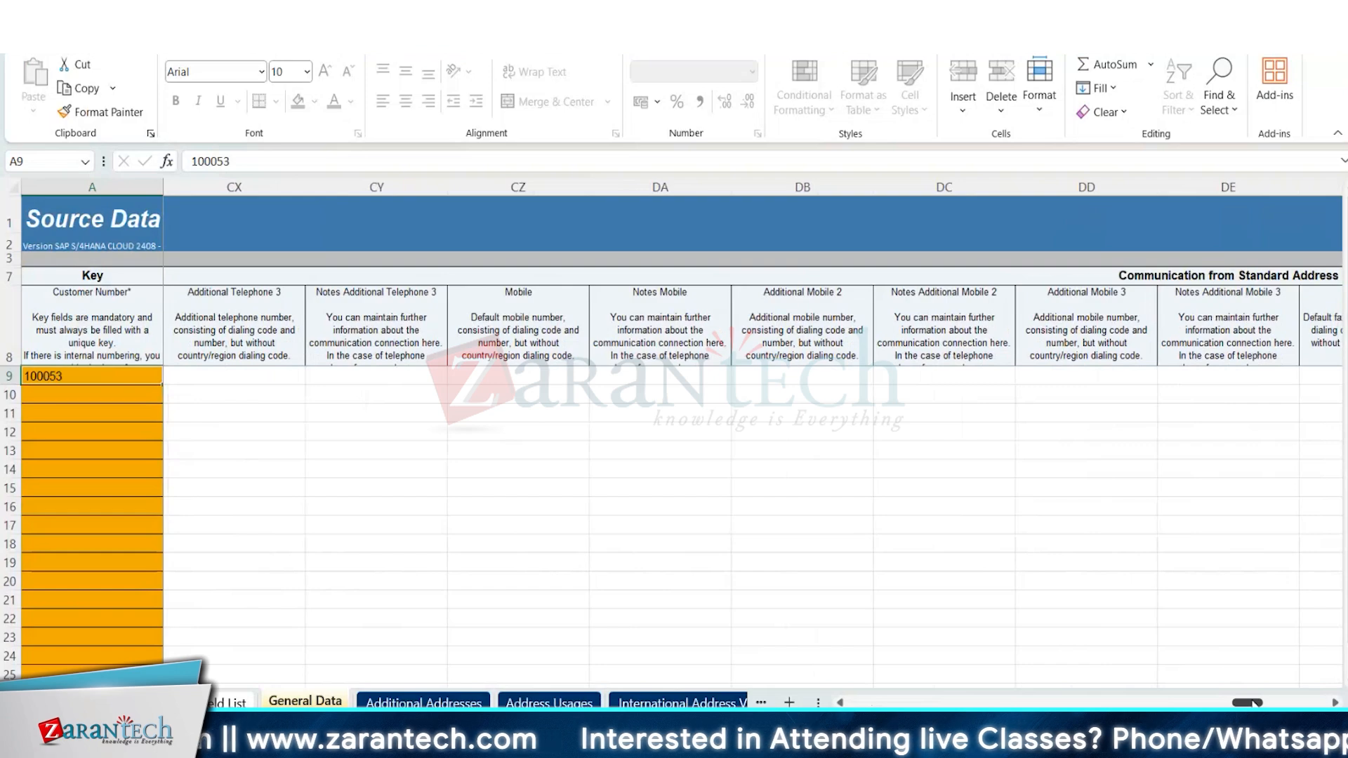
left_click_drag(1250, 703, 1327, 699)
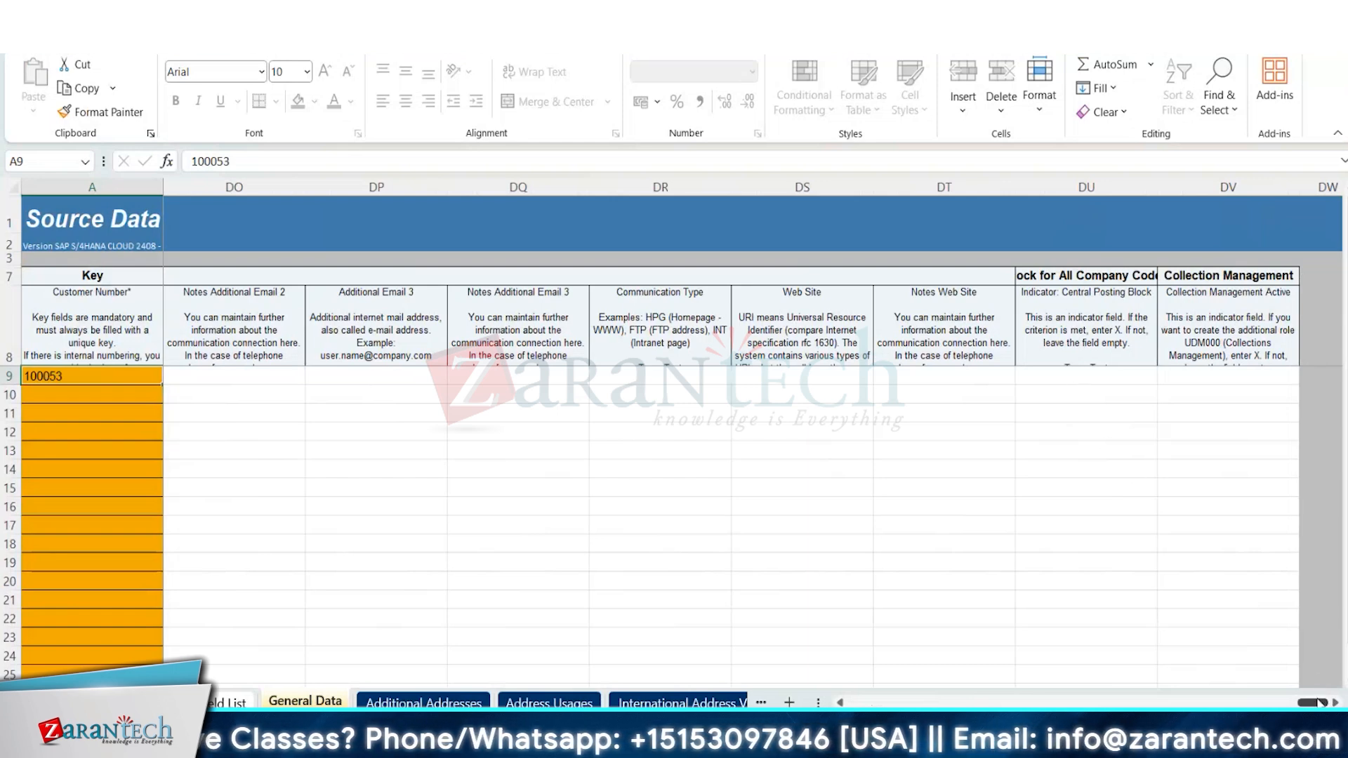
left_click_drag(1322, 702, 876, 702)
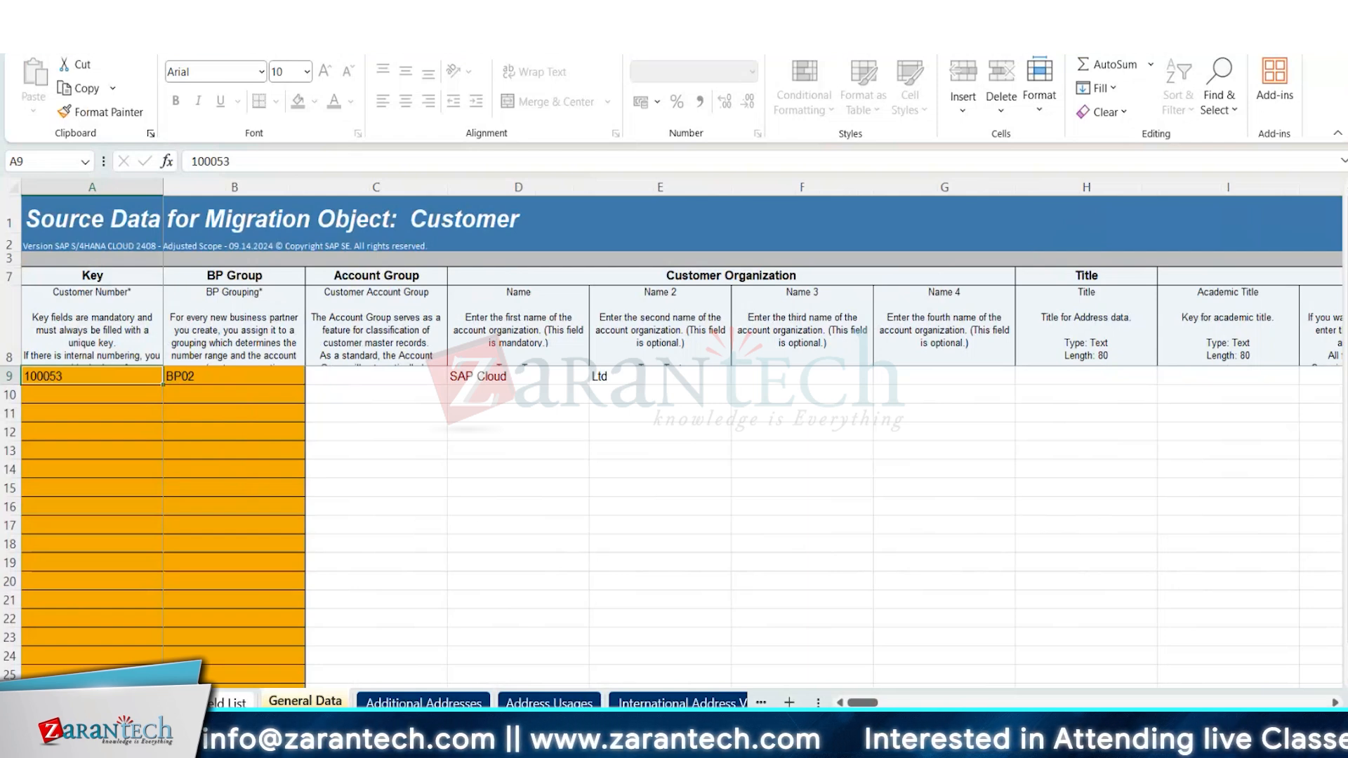
key("alt+Tab")
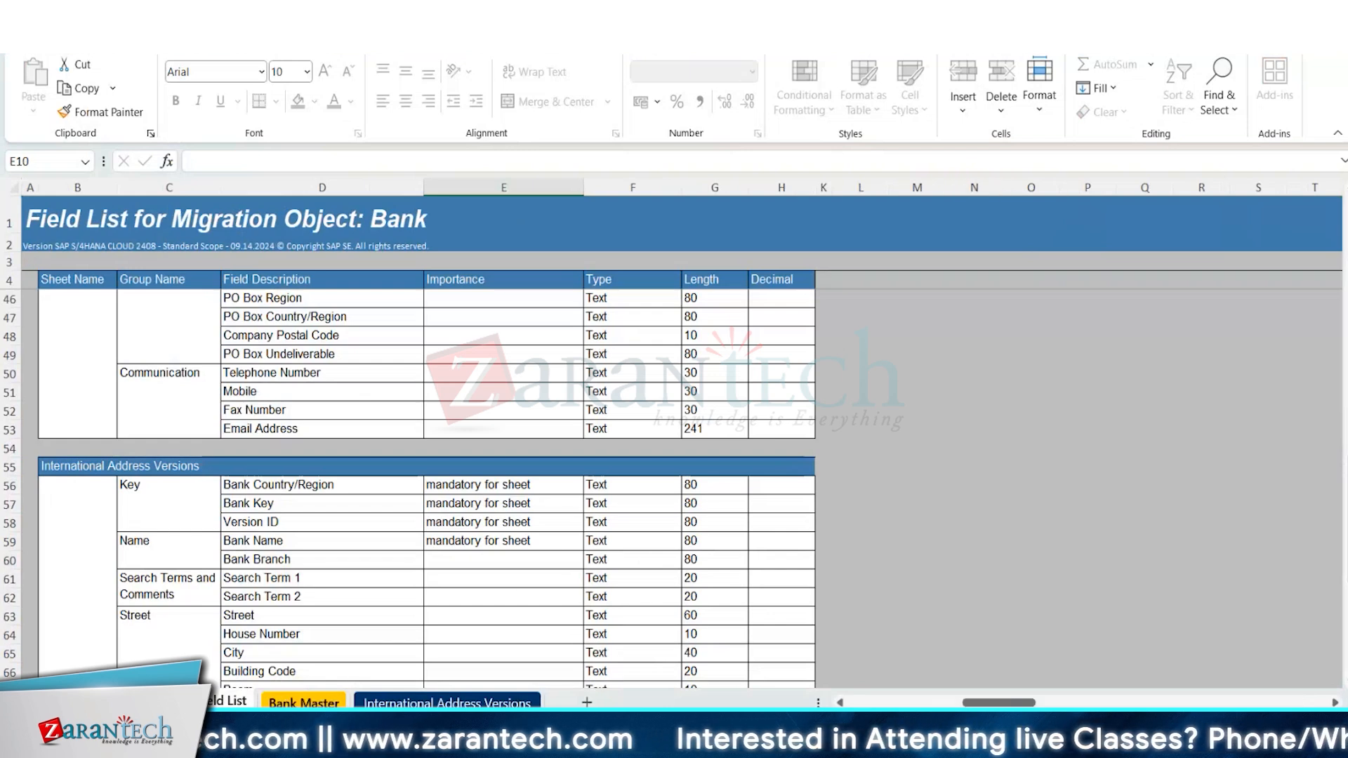
Search the Bank Master sheet for the Bank Key field.
left_click(303, 703)
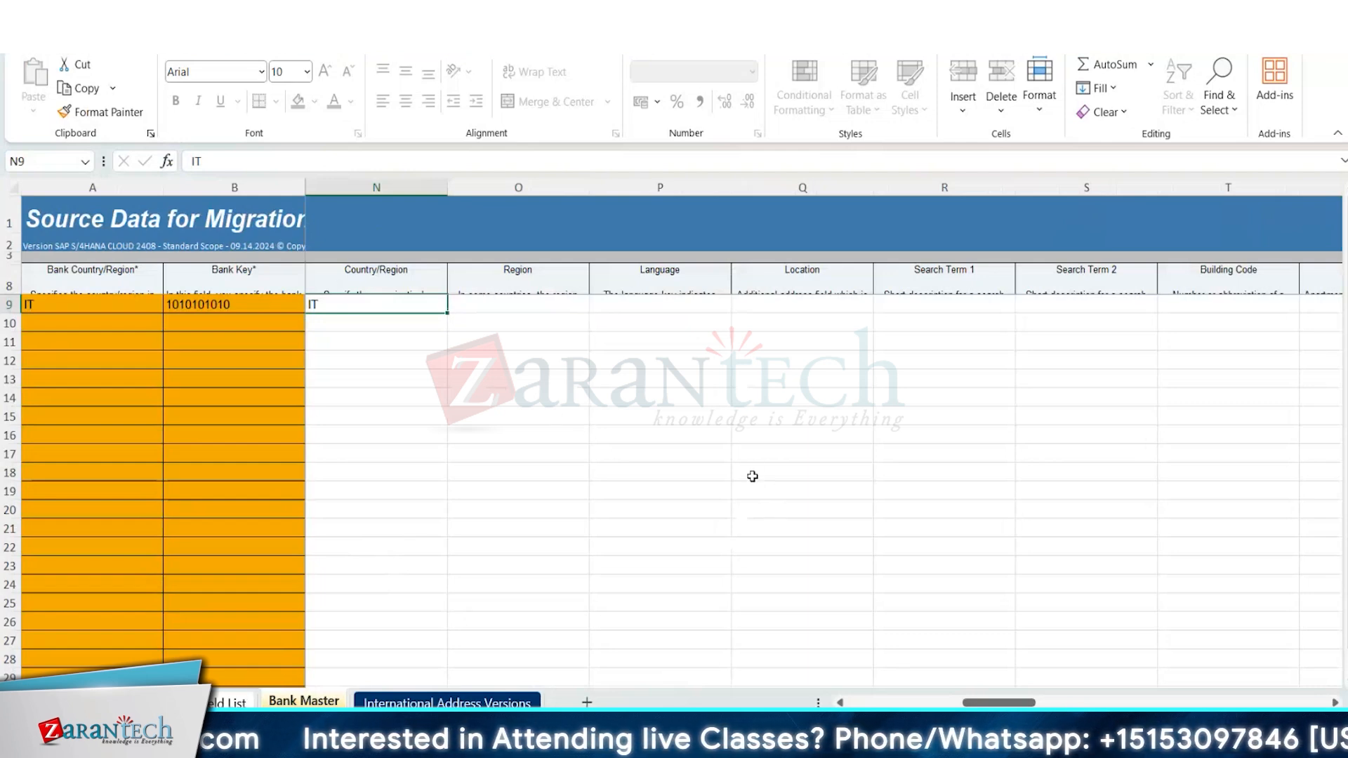
key("ctrl+f")
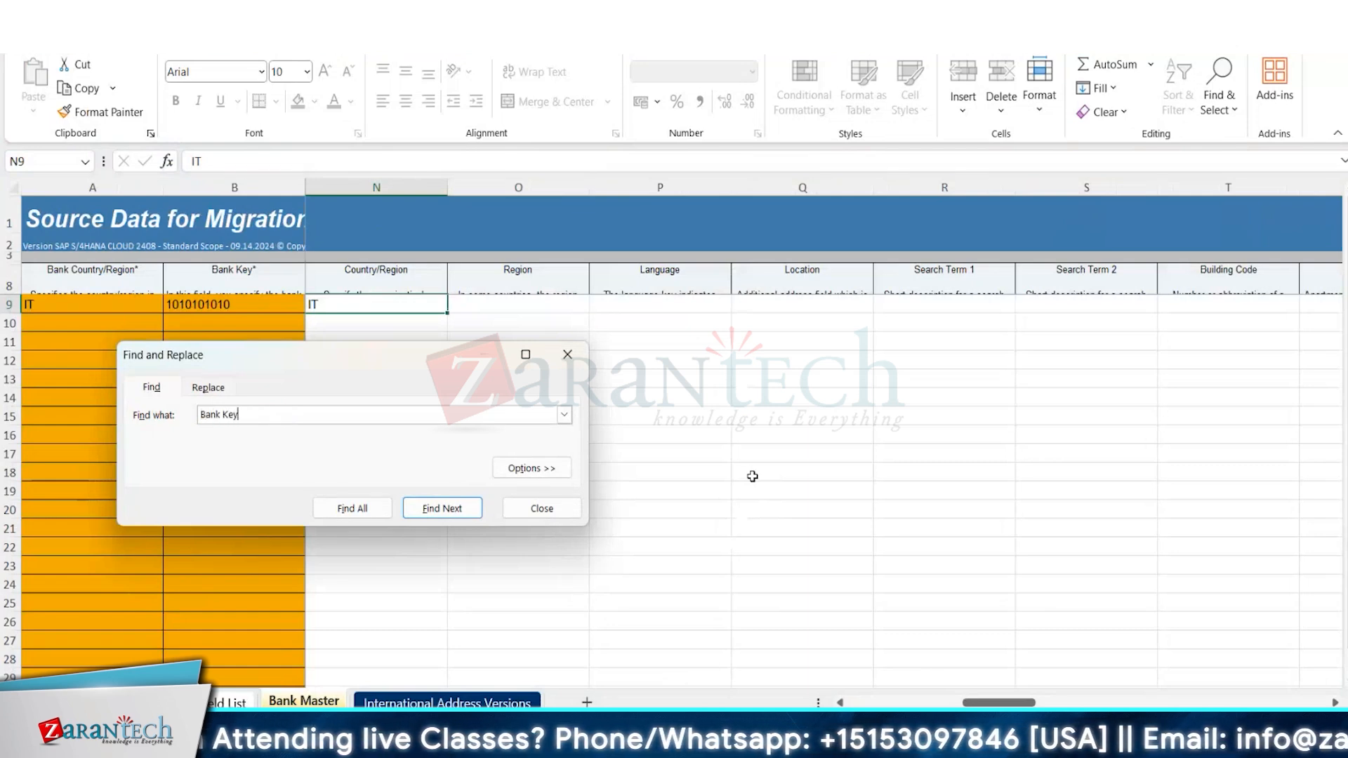
key("Return")
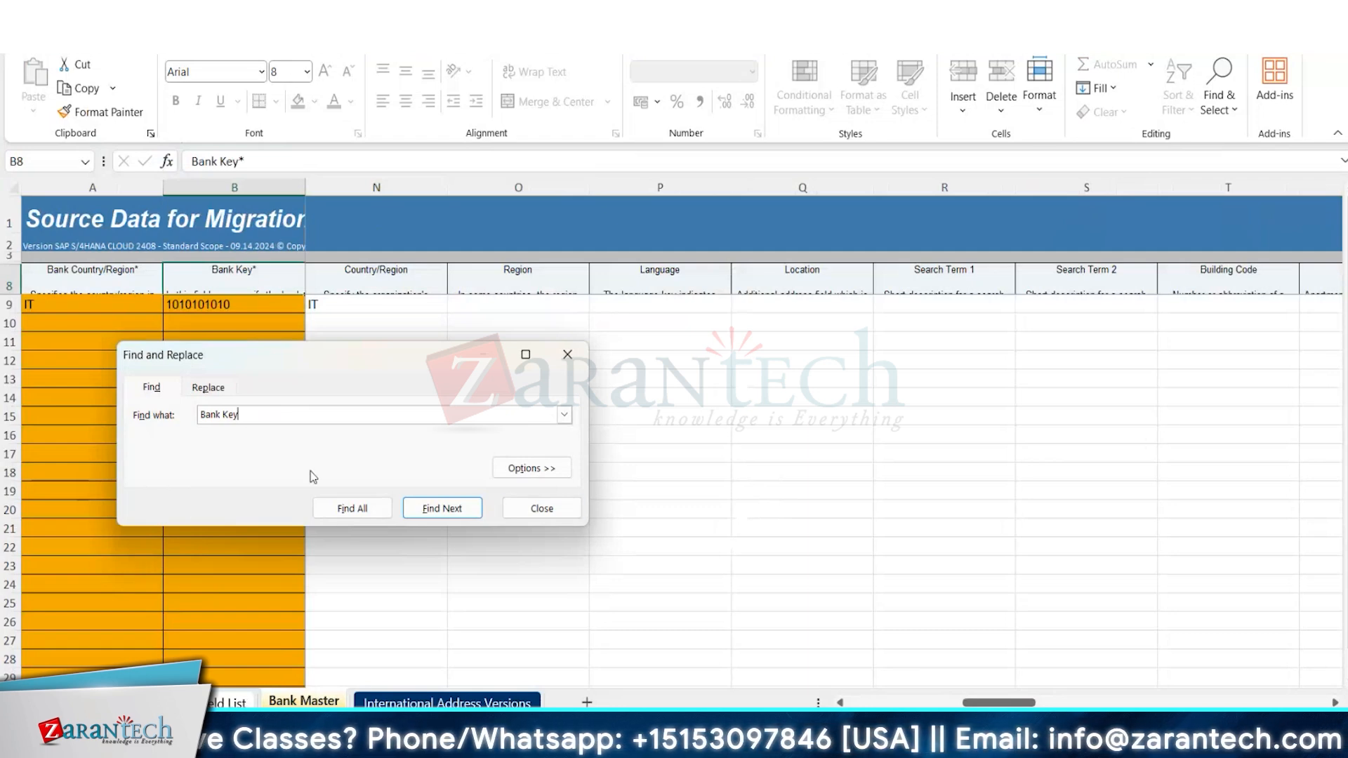
left_click(435, 509)
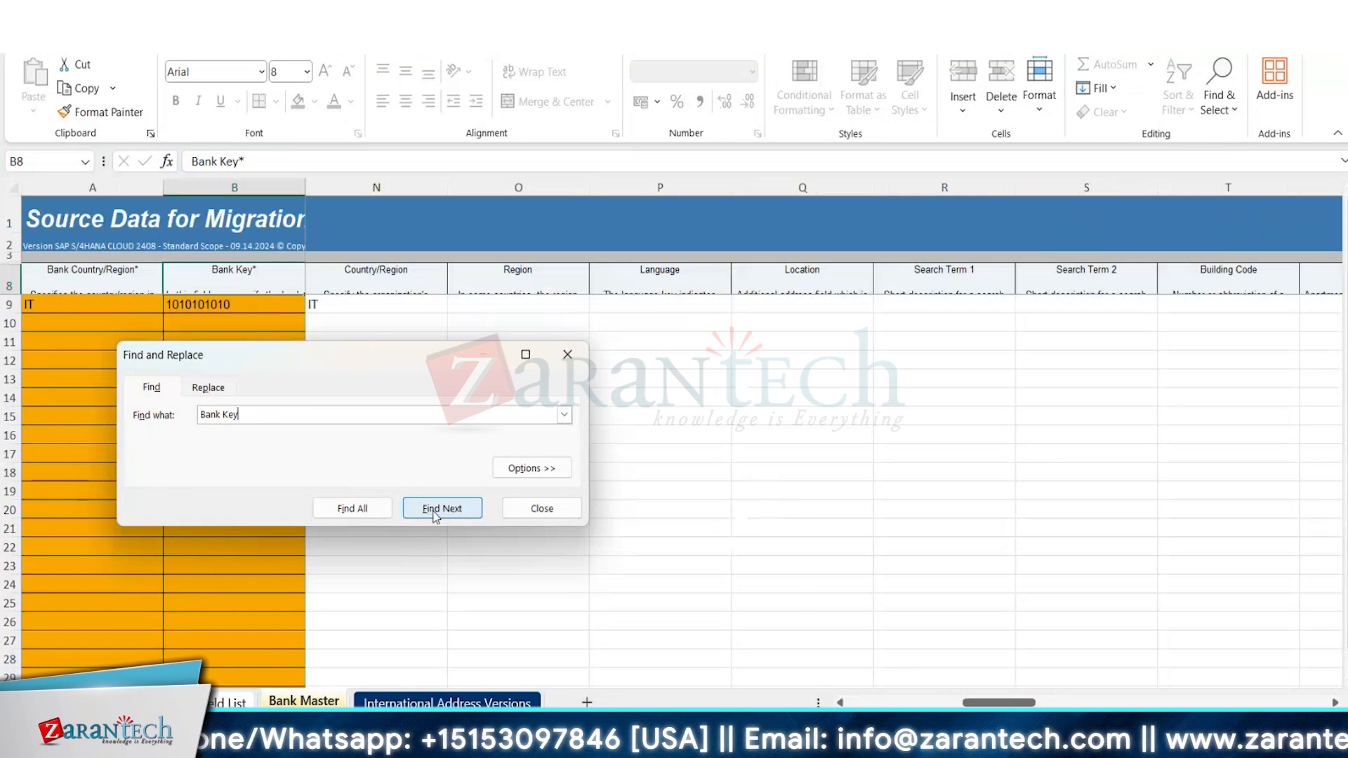
left_click(544, 509)
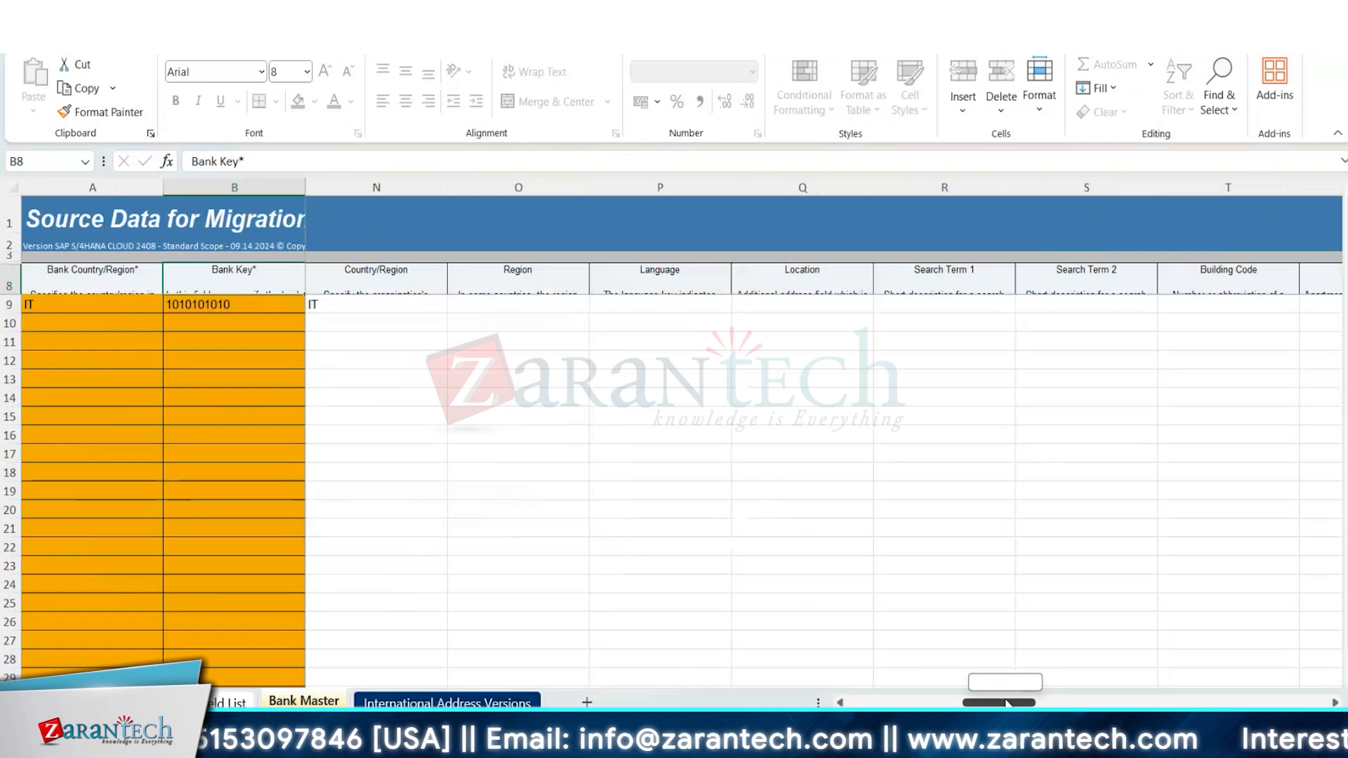
Increase the height of row 3 above the field headers on the Bank Master sheet.
left_click_drag(1006, 702, 1029, 703)
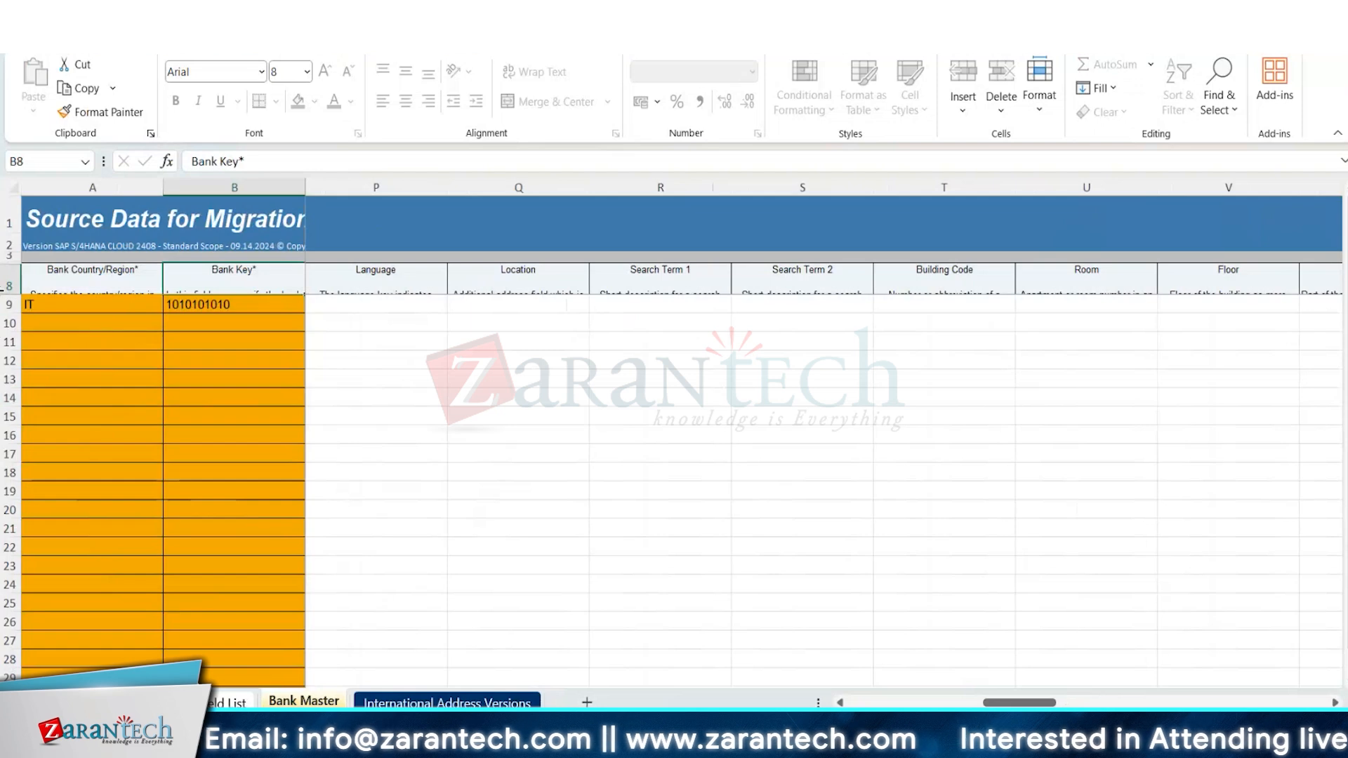
left_click_drag(19, 264, 15, 281)
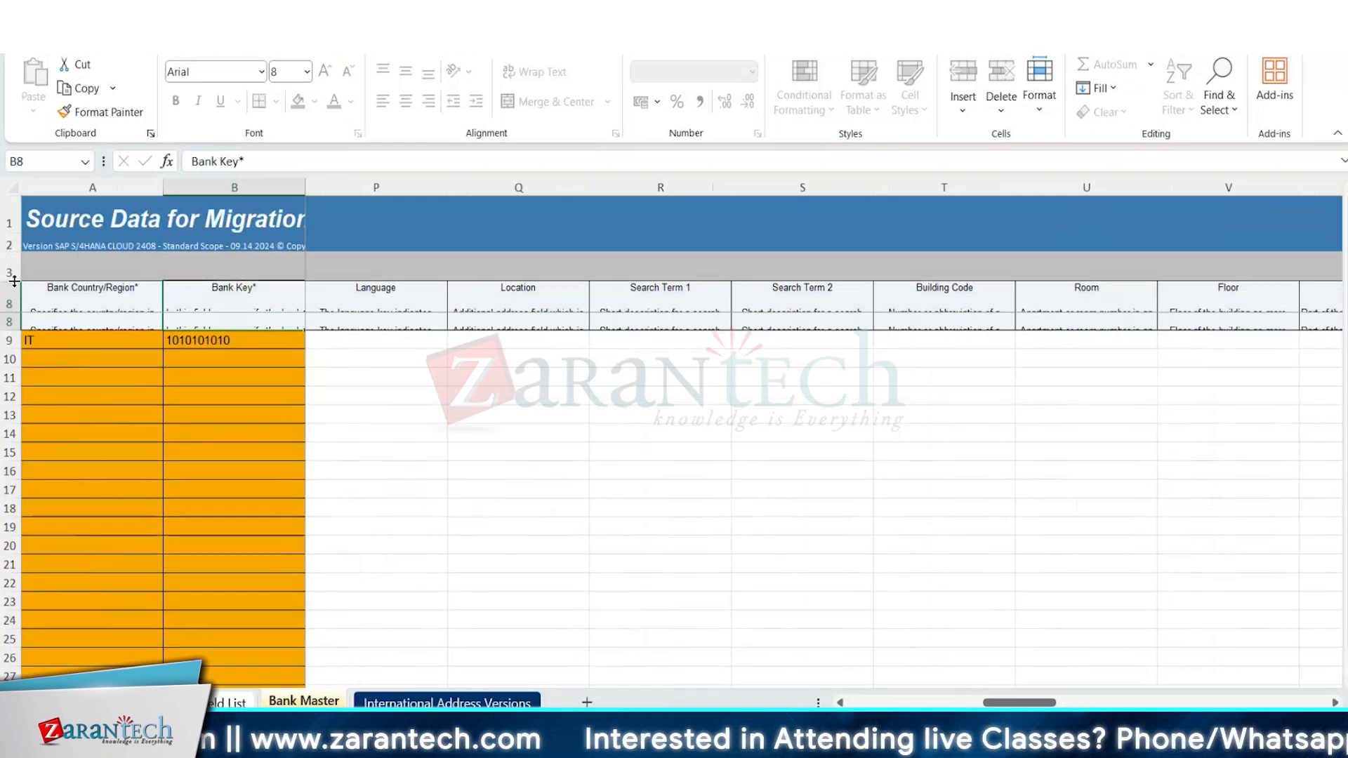
Check the remaining Bank Master columns through Email Address for mandatory fields, and return to the first columns.
left_click(1336, 703)
left_click(1337, 703)
left_click(1337, 703)
left_click(1336, 703)
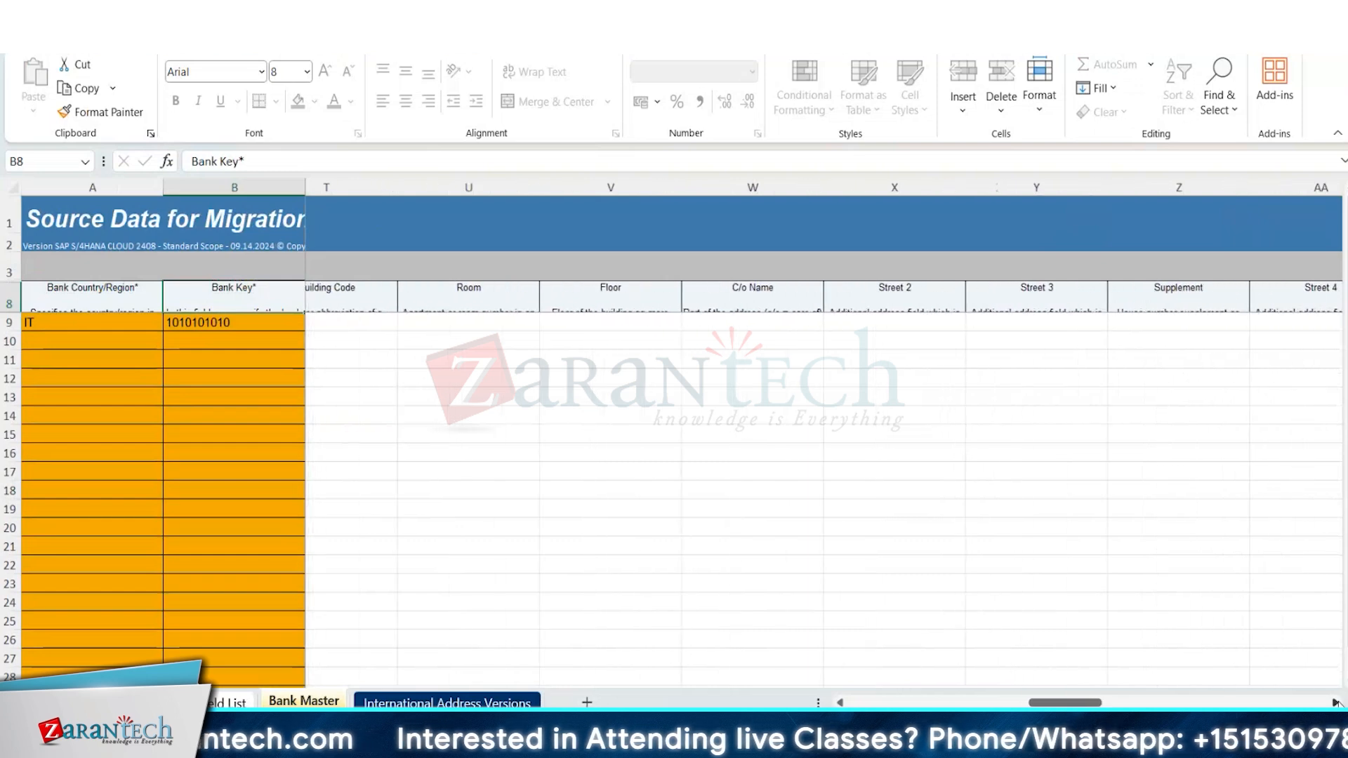
left_click(1337, 703)
left_click(1337, 703)
left_click(1337, 703)
left_click(1337, 703)
left_click(1337, 703)
left_click(1337, 703)
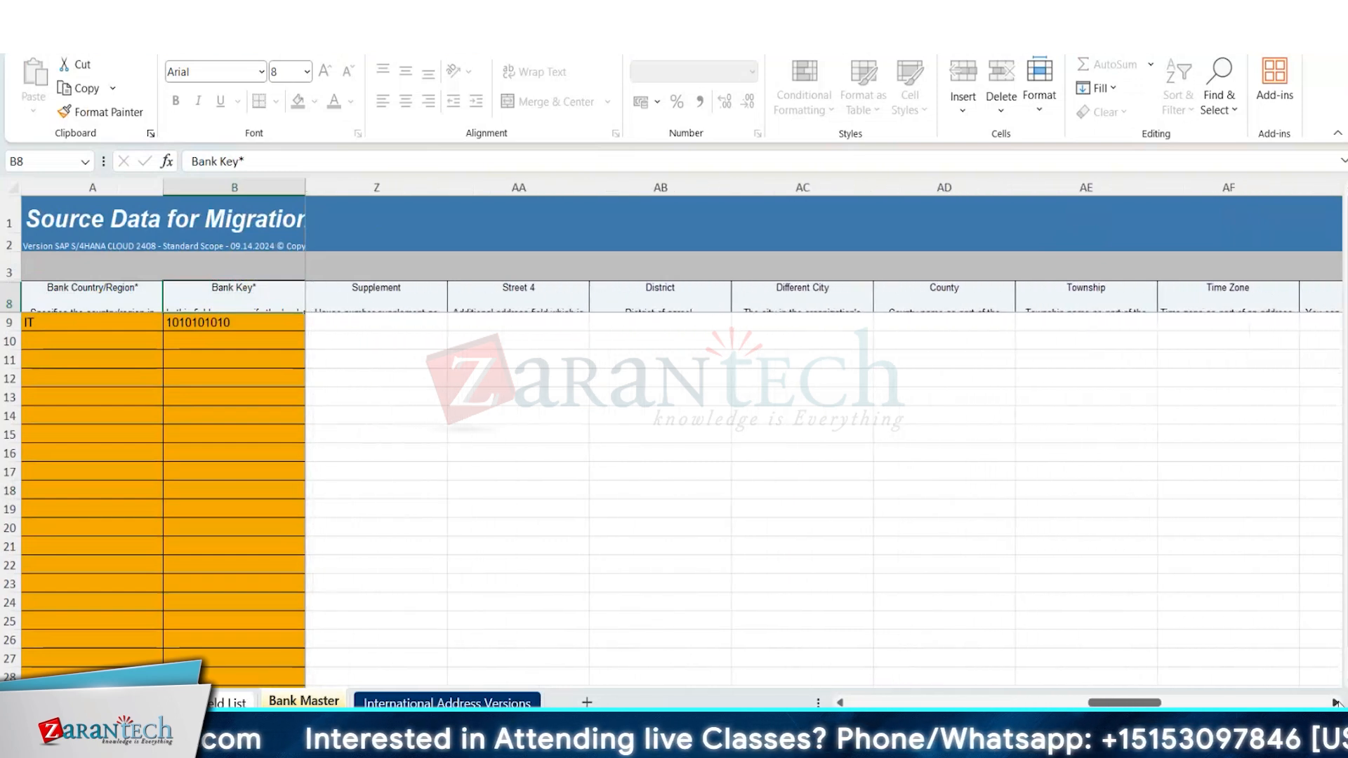
left_click(1336, 703)
left_click(1337, 703)
left_click(1336, 703)
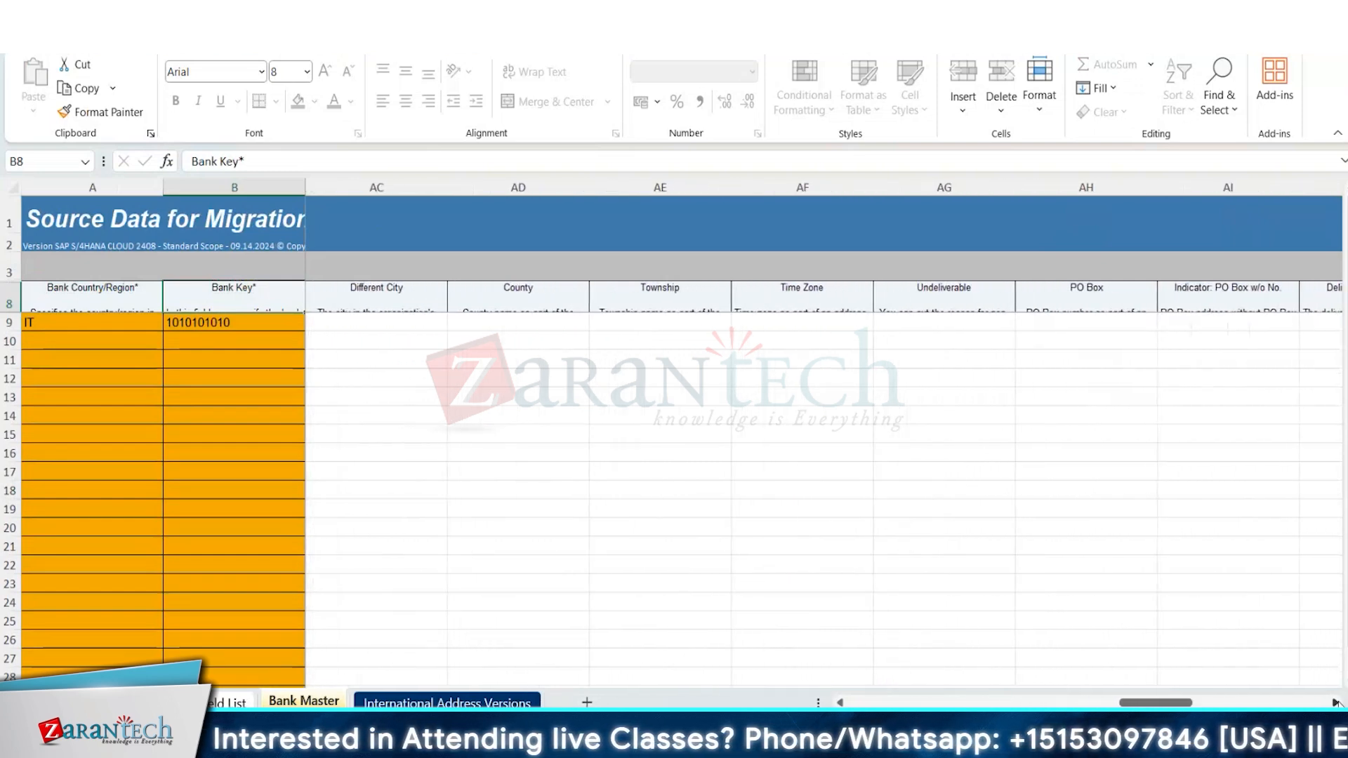
left_click(1336, 703)
left_click(1336, 703)
left_click(1337, 703)
left_click(1336, 703)
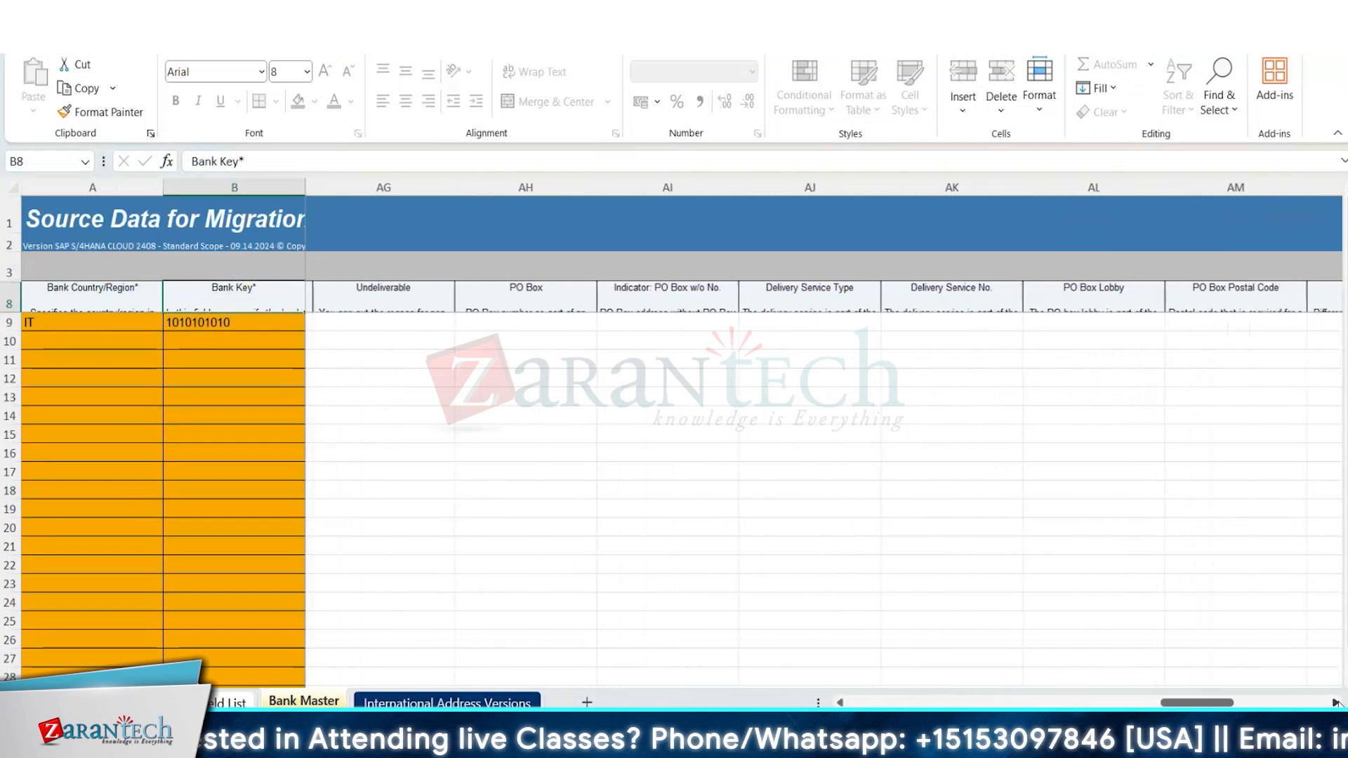
left_click(1336, 703)
left_click(1337, 703)
left_click(1336, 703)
left_click(1337, 703)
left_click(1337, 703)
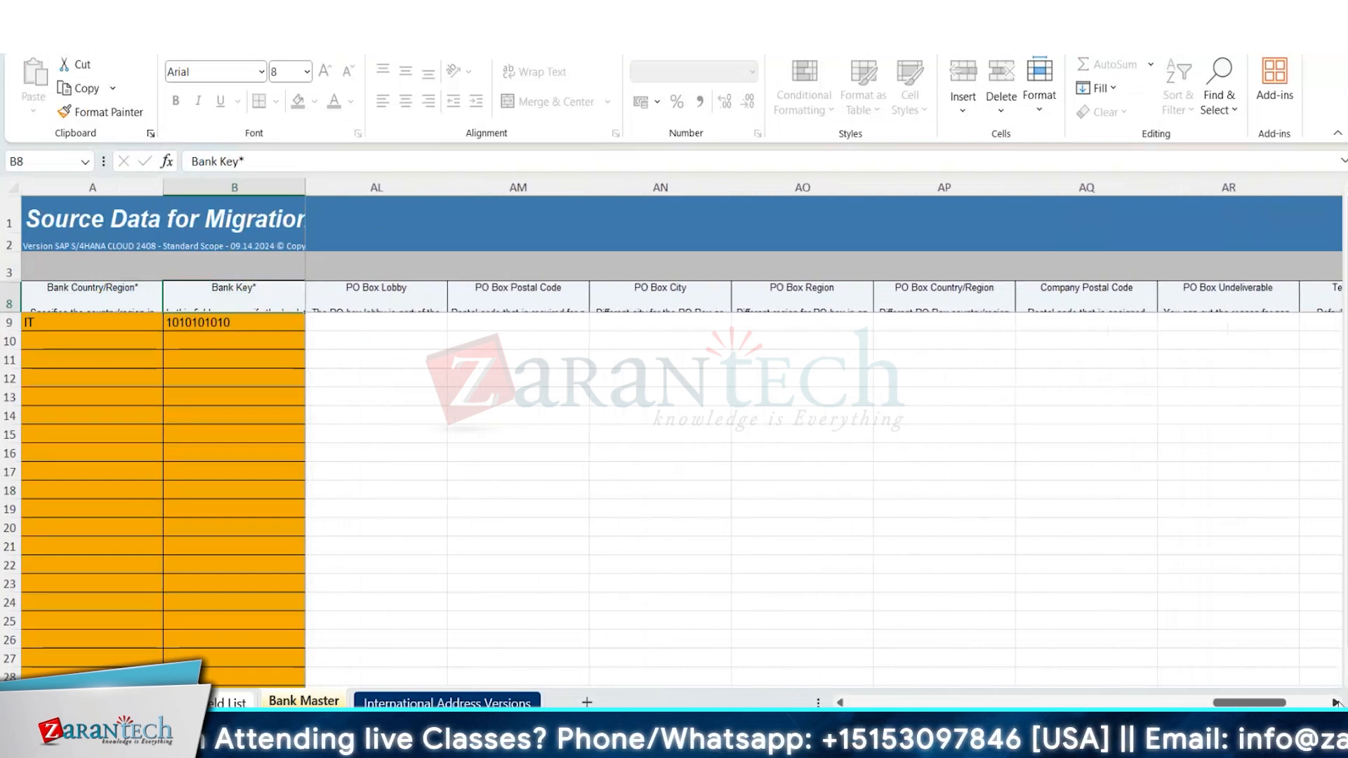
left_click(1337, 703)
left_click(1337, 703)
left_click(1336, 703)
left_click(1337, 703)
left_click(1336, 703)
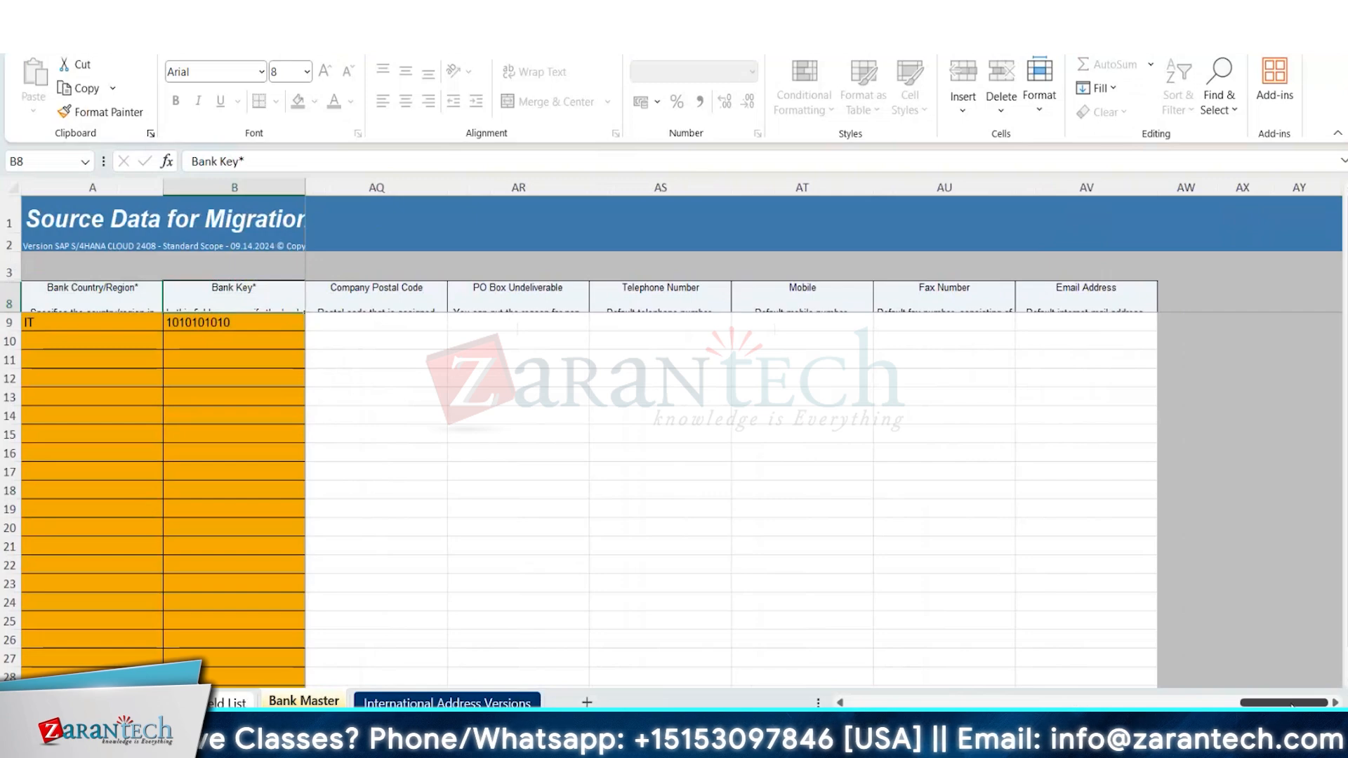
left_click_drag(1292, 703, 900, 703)
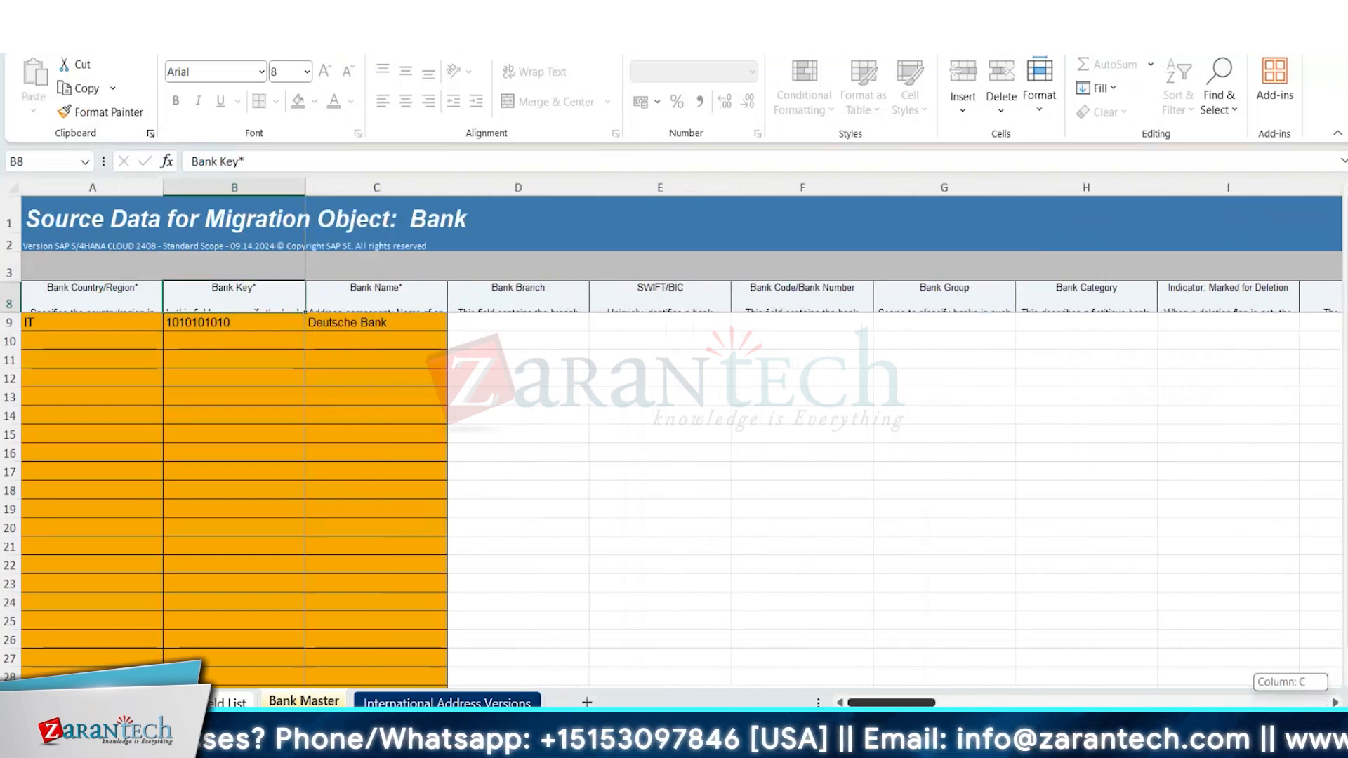
Delete the UniCredit entry from cell D10 of the International Address Versions sheet and save the workbook, keeping the XML Spreadsheet 2003 format.
left_click(447, 703)
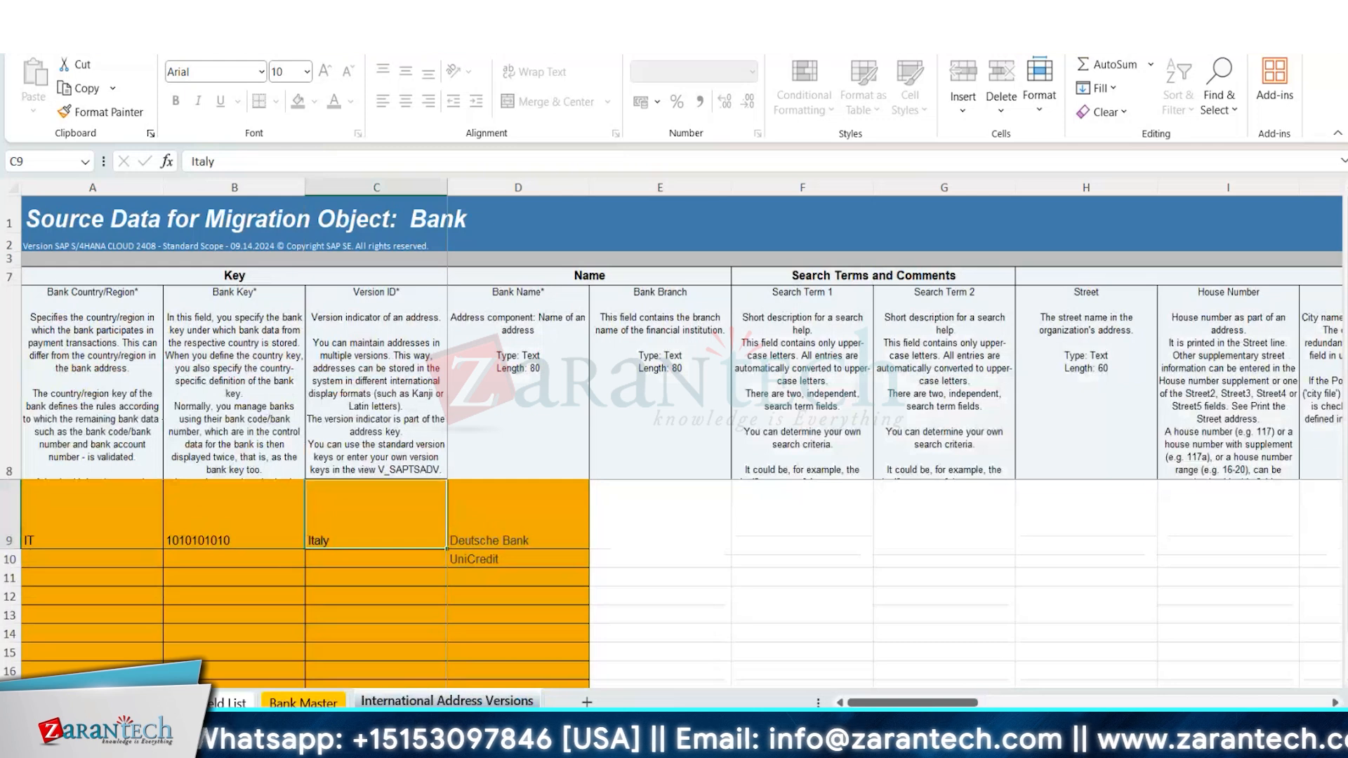
left_click(503, 560)
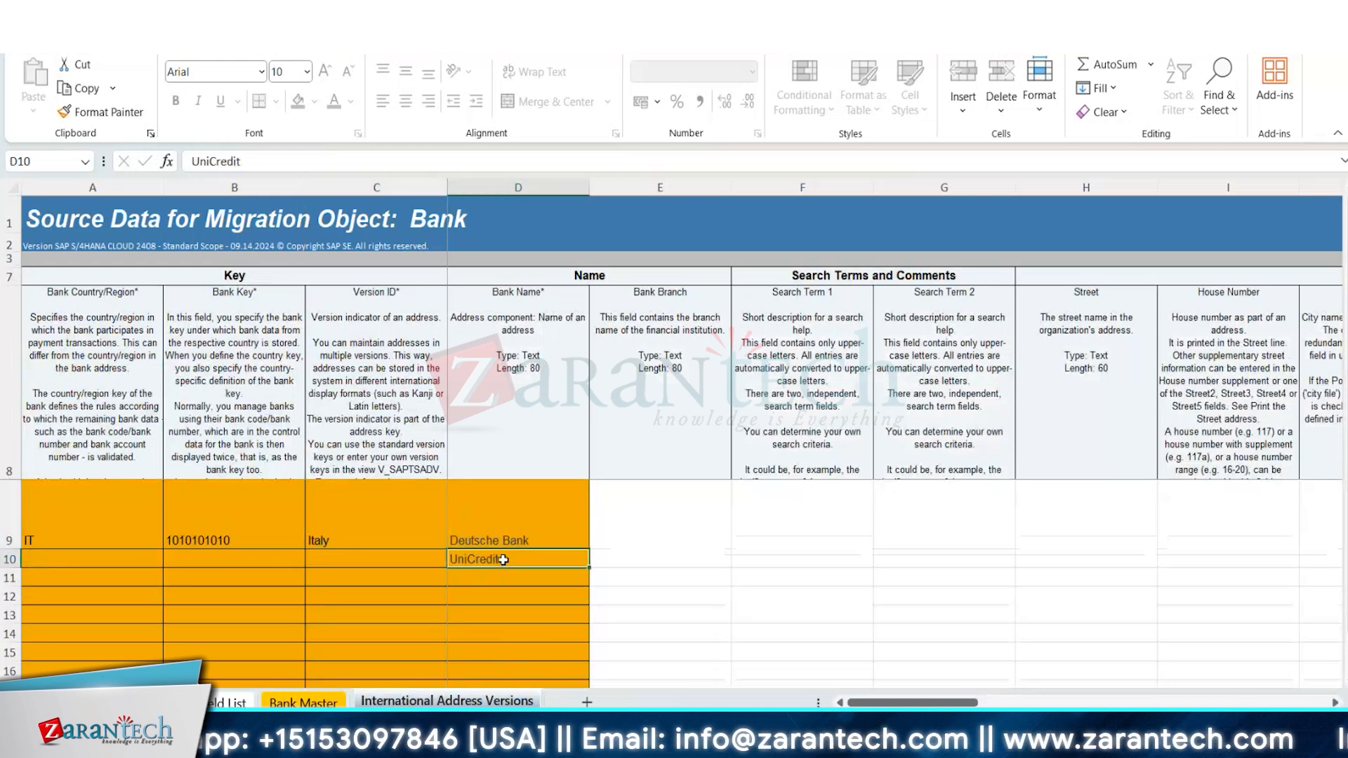
key("Delete")
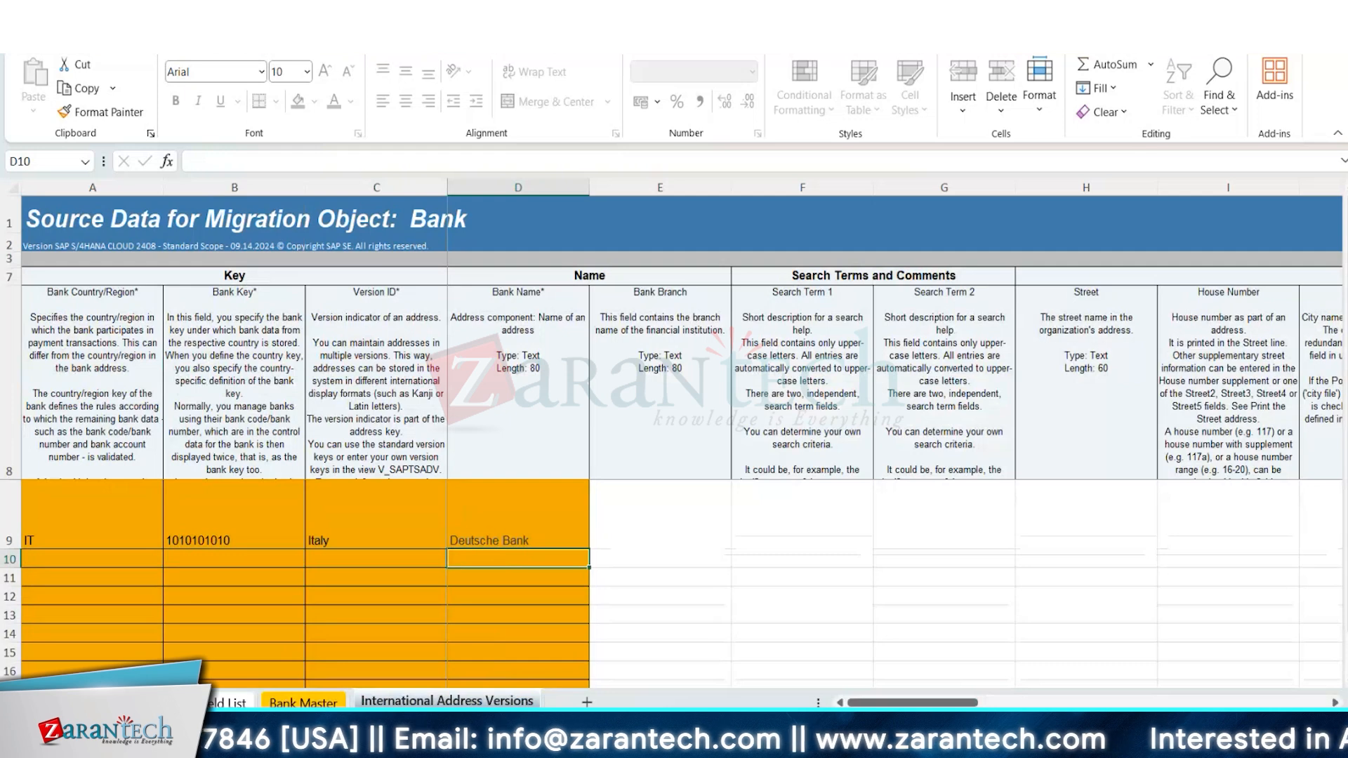
key("ctrl+s")
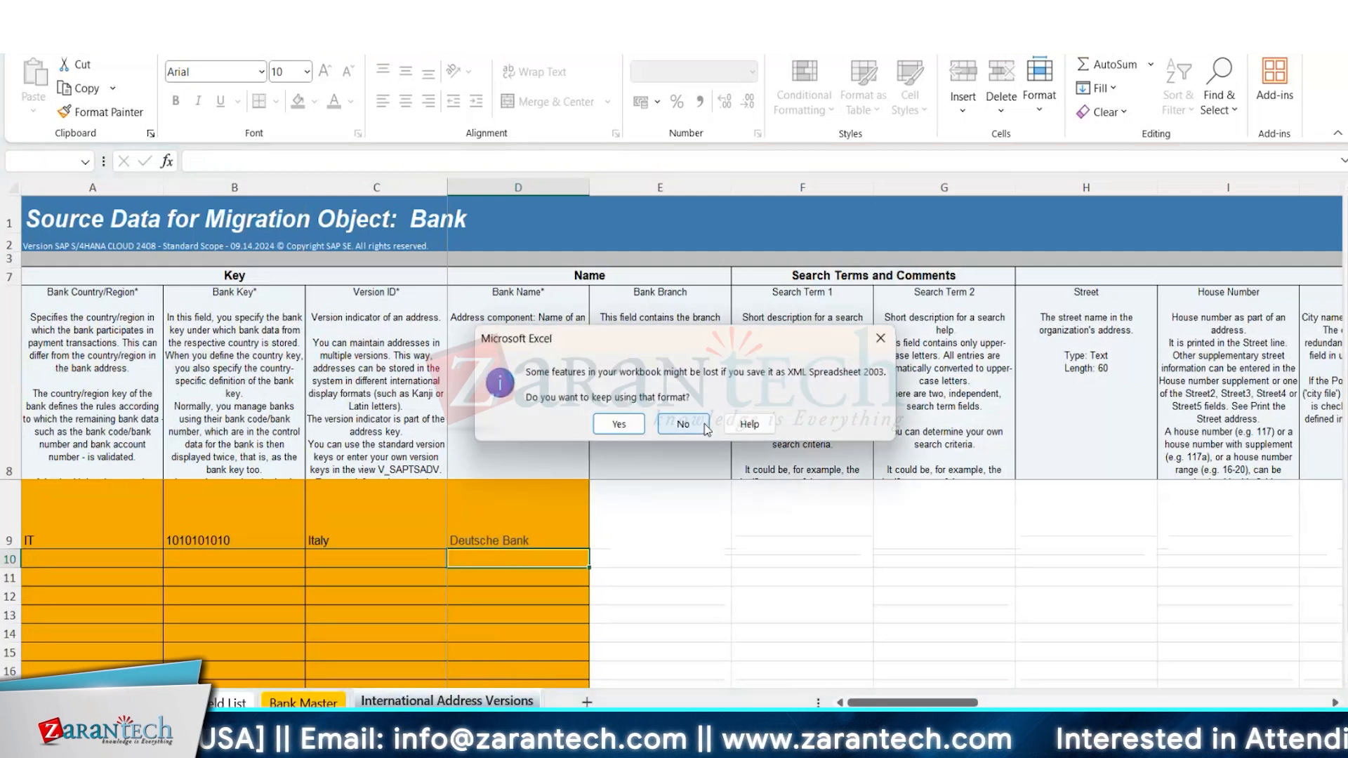
left_click(618, 425)
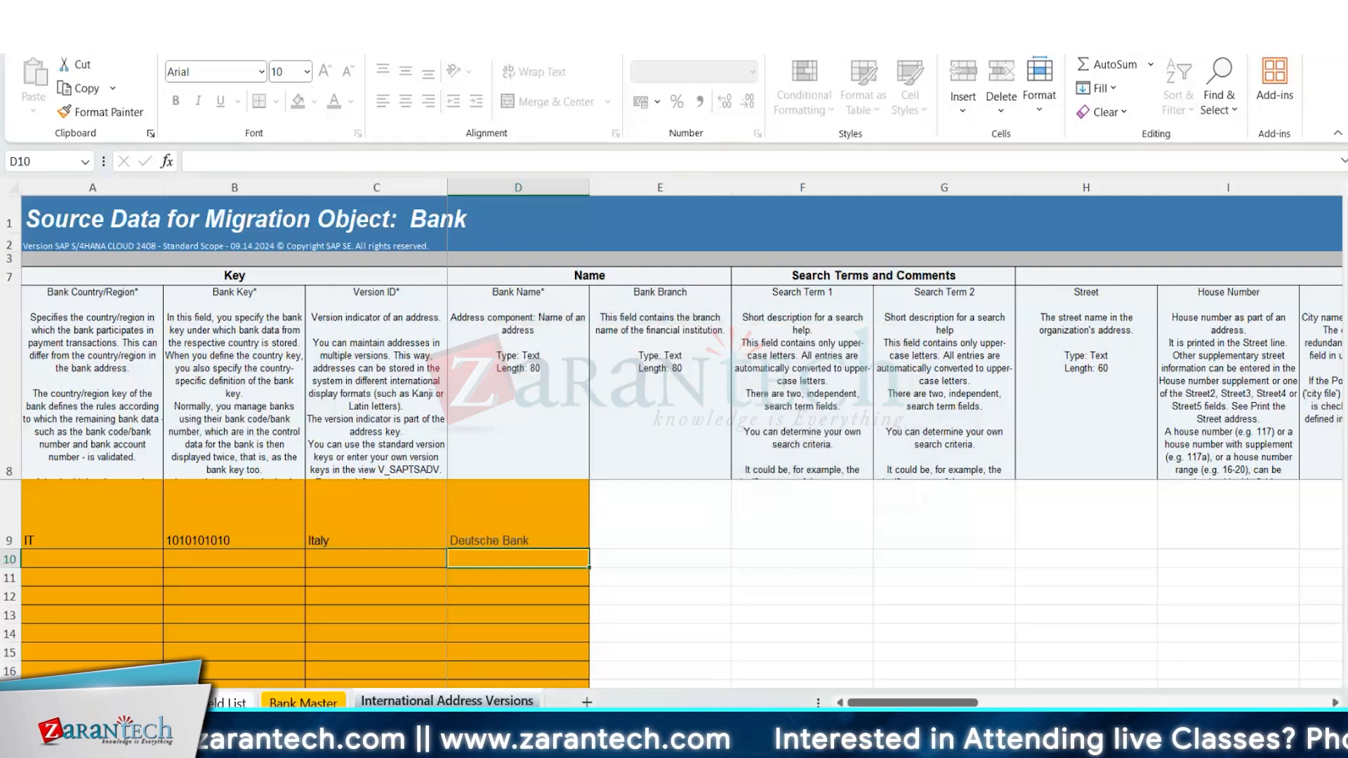
Switch to the SAP migration cockpit and review the Bank file's failed validation in Monitoring, including its messages, before returning to the upload files.
mouse_move(796, 744)
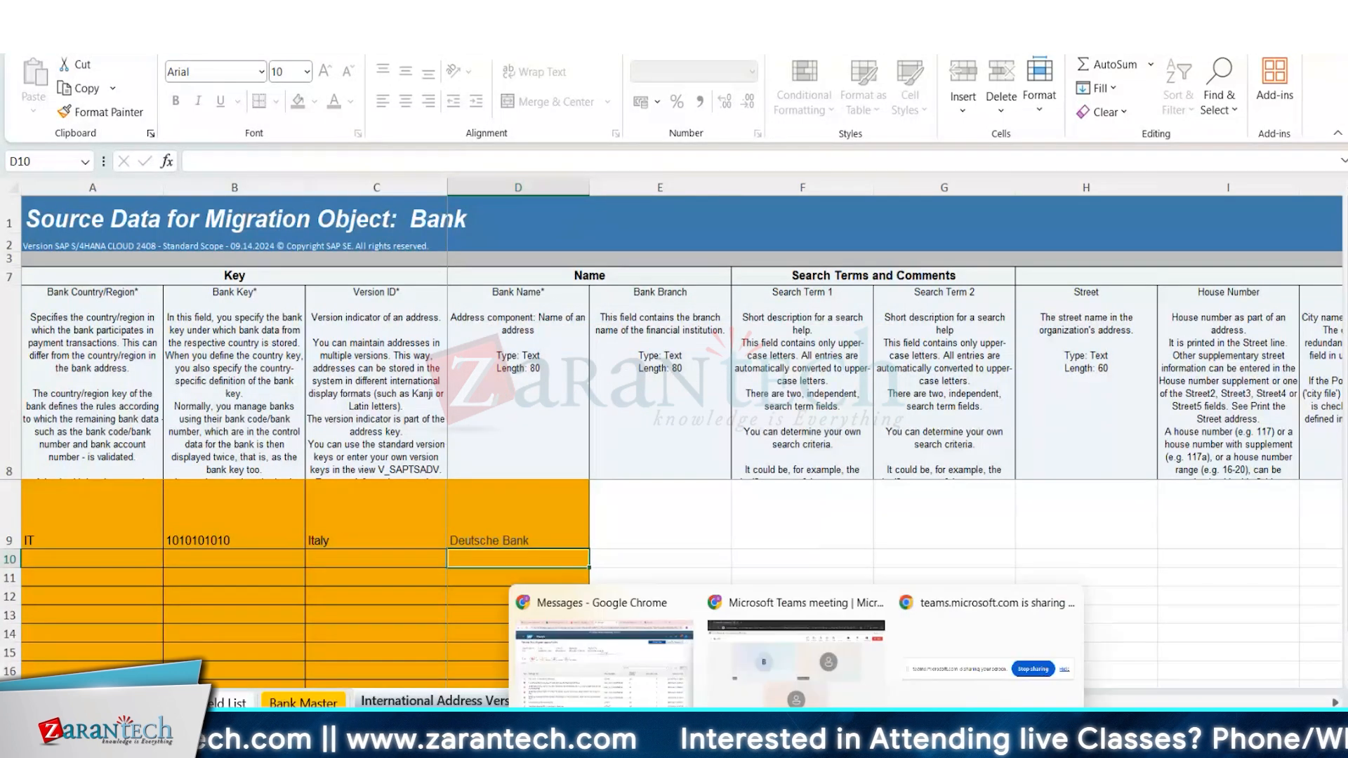
left_click(633, 679)
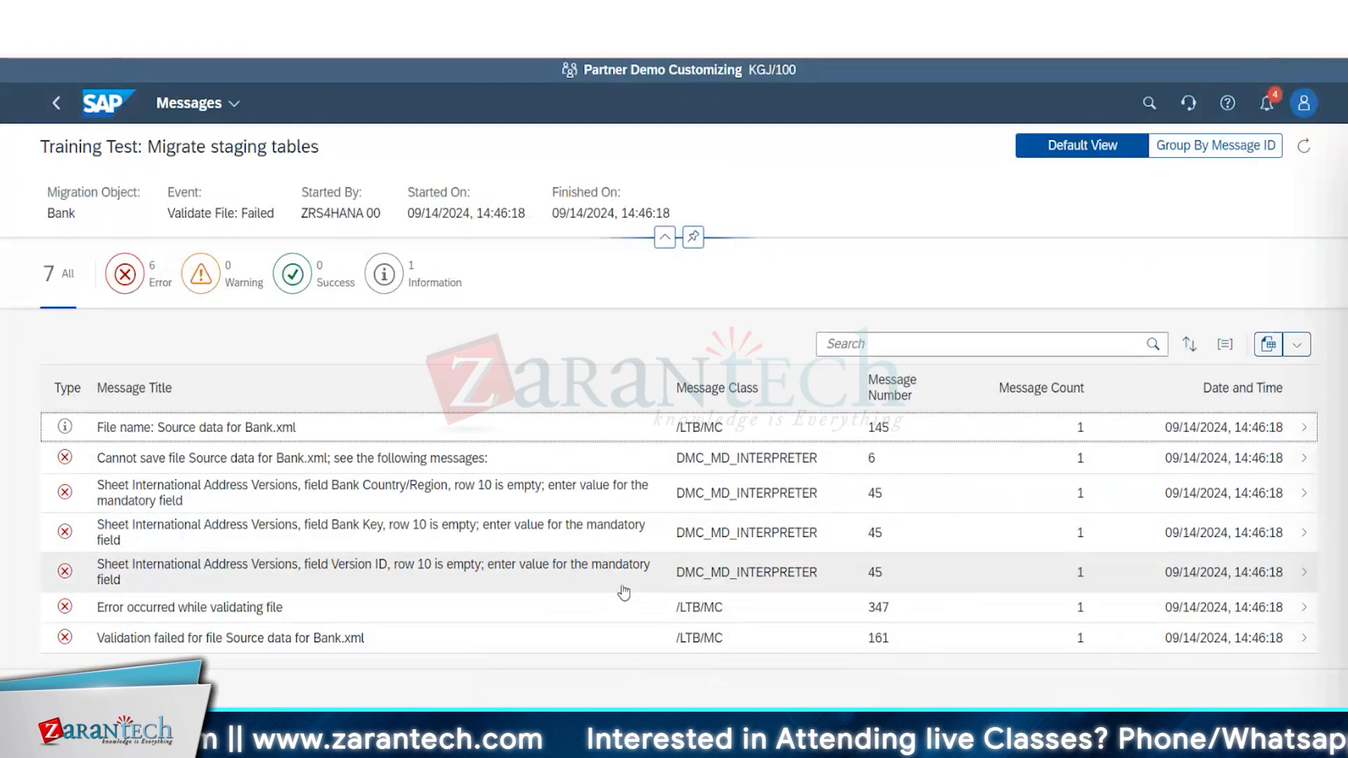
left_click(57, 103)
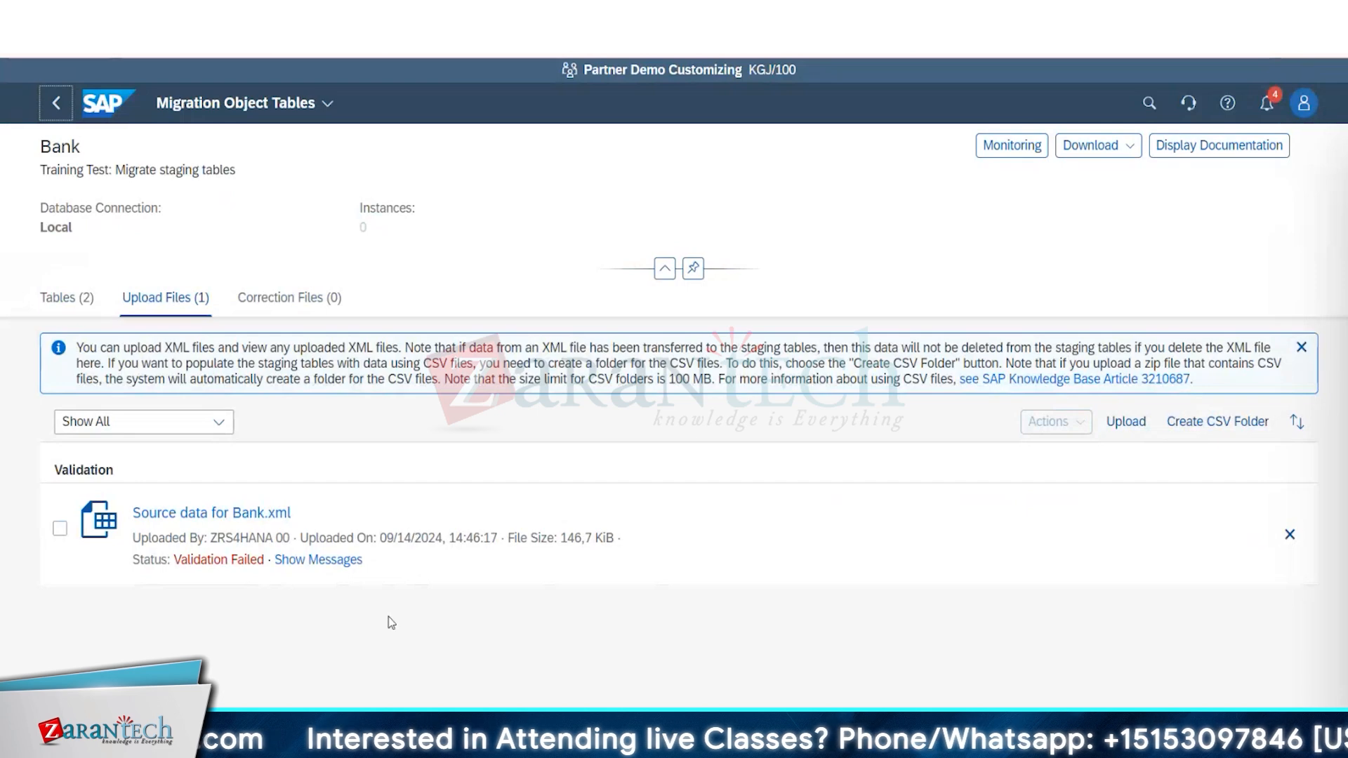
left_click(1015, 146)
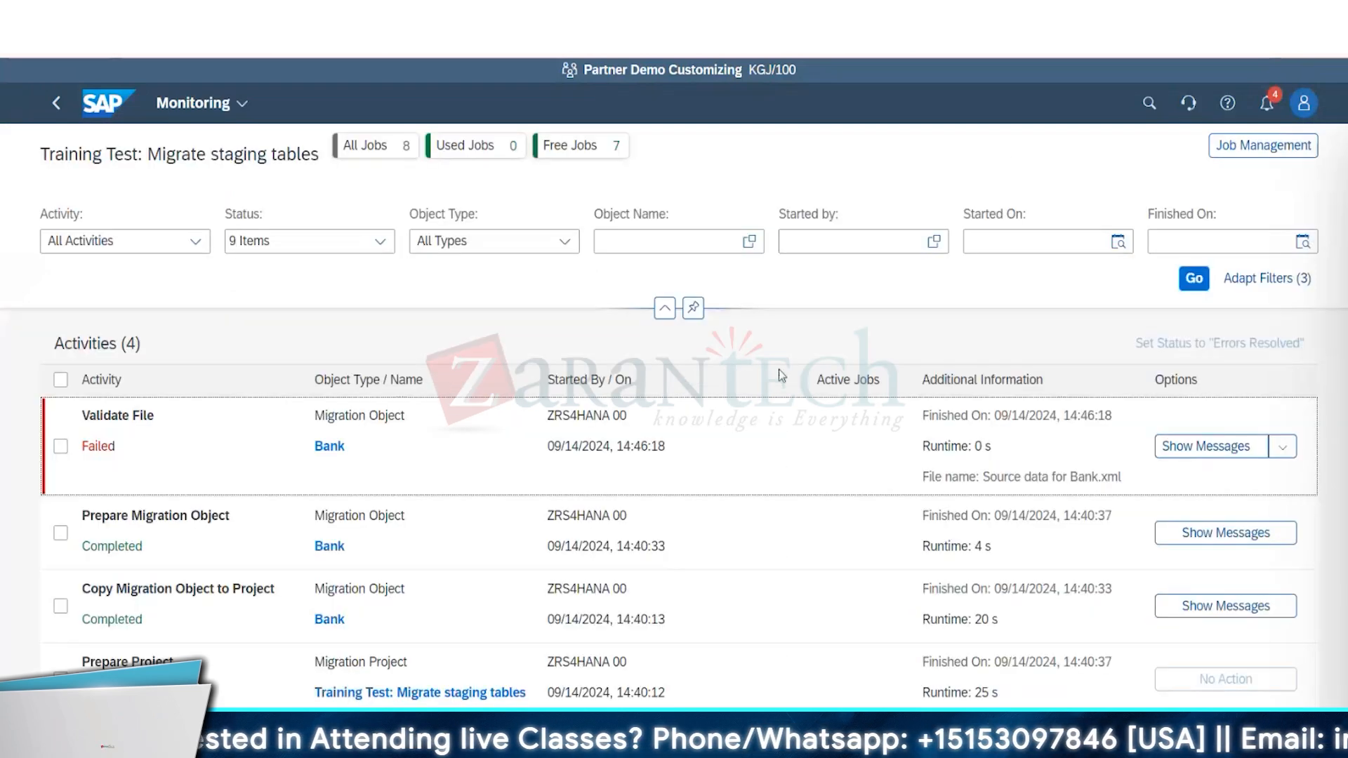
left_click(1202, 447)
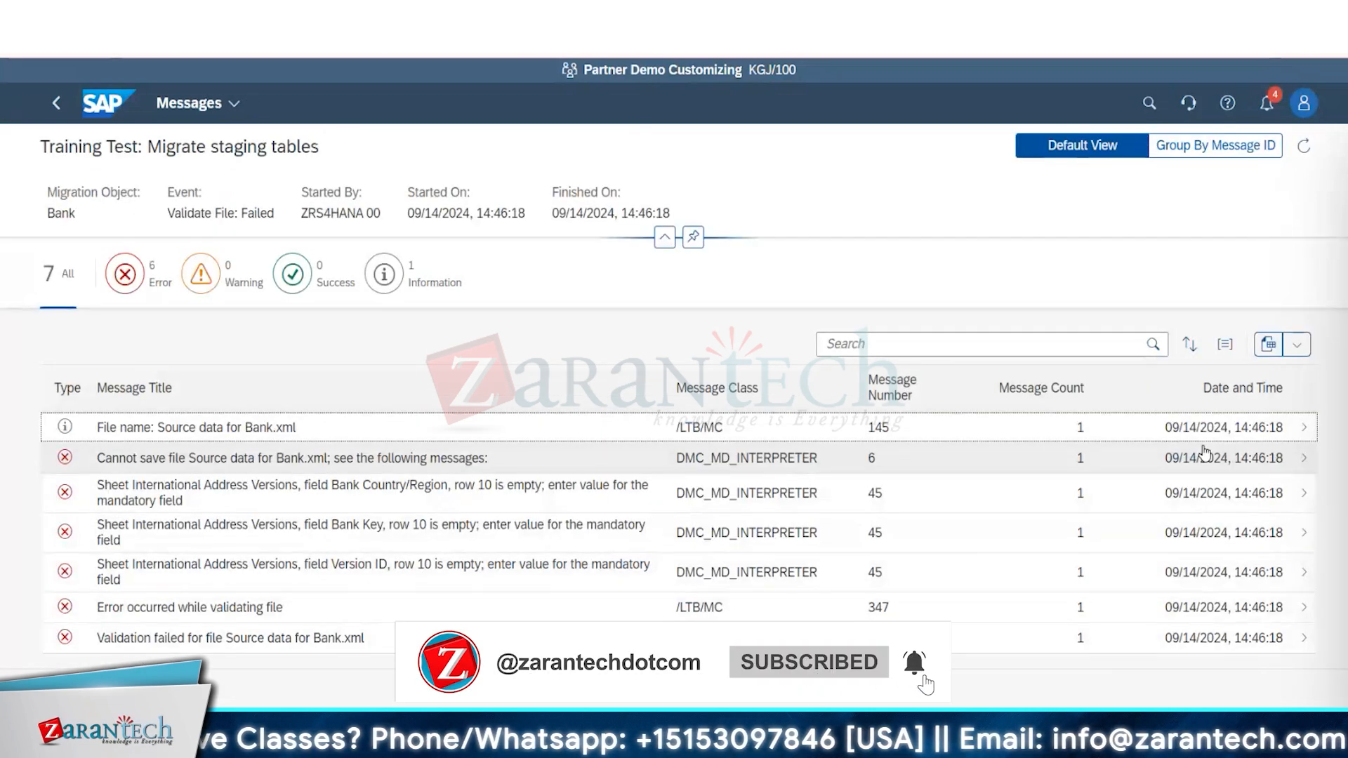
left_click(59, 104)
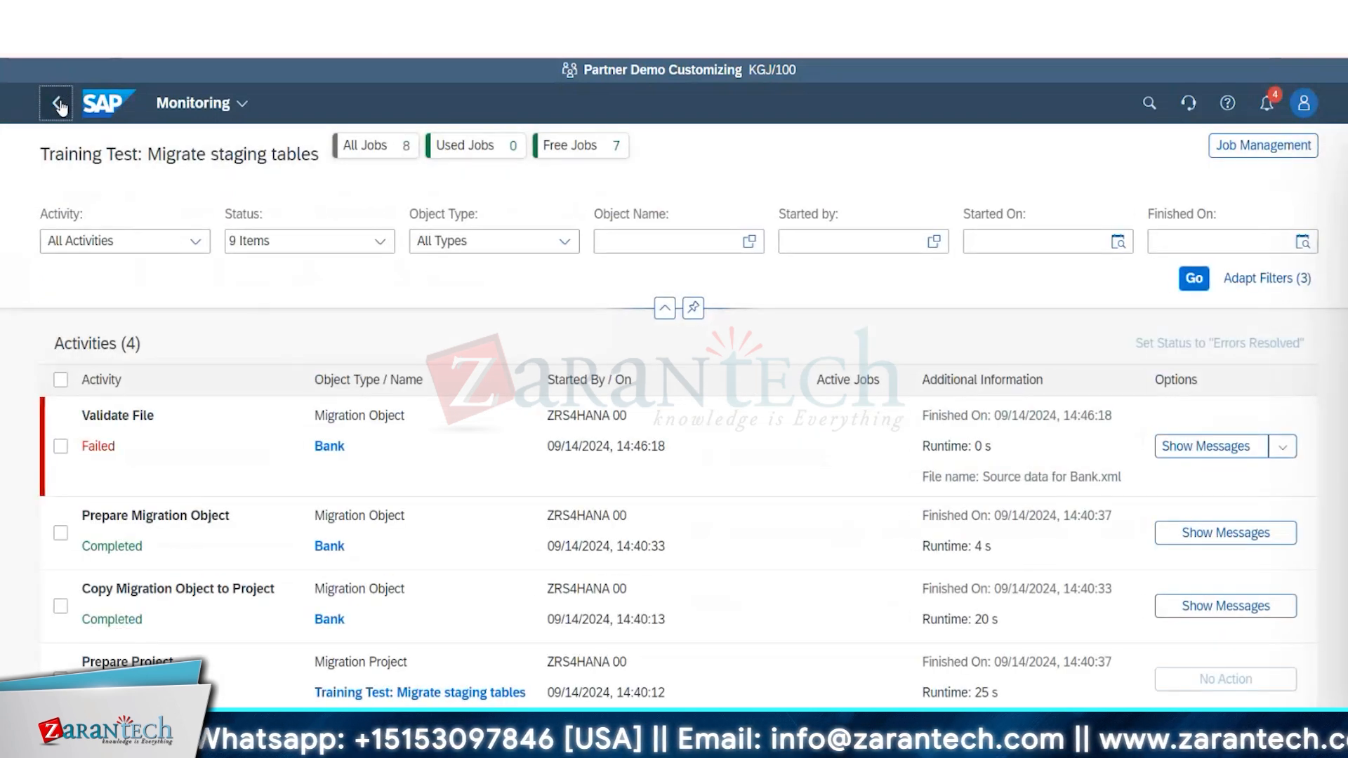
left_click(59, 104)
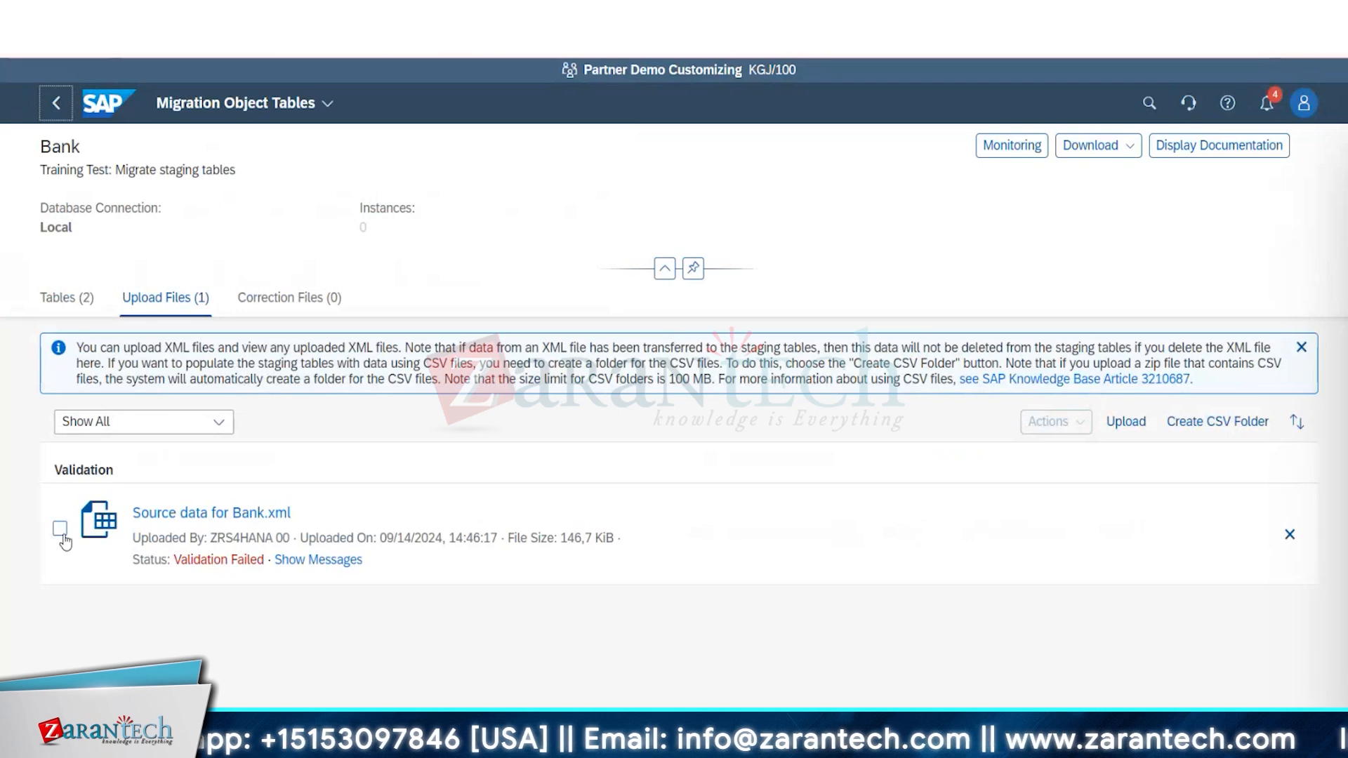
Delete the failed Source data for Bank.xml from the Bank upload files and upload Source data for Bank (1).xml instead.
left_click(60, 529)
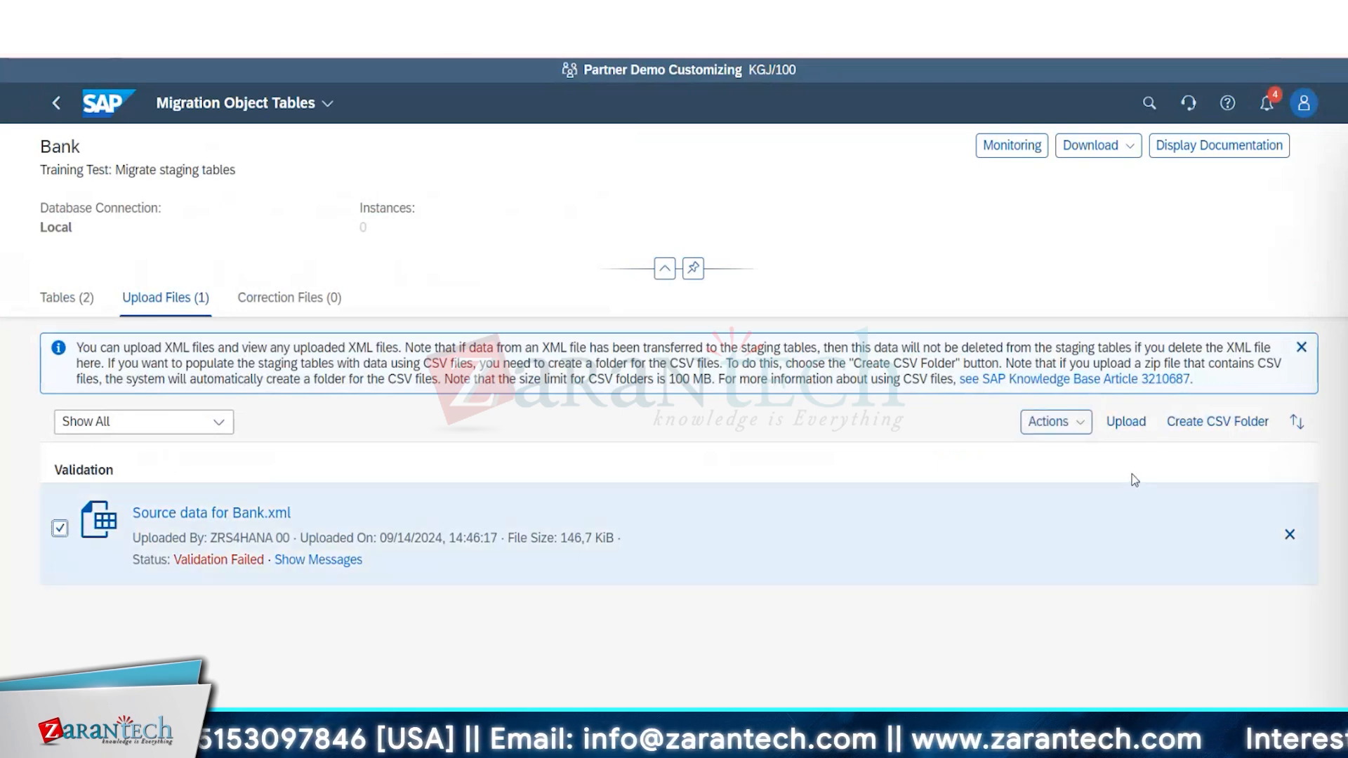
left_click(1080, 424)
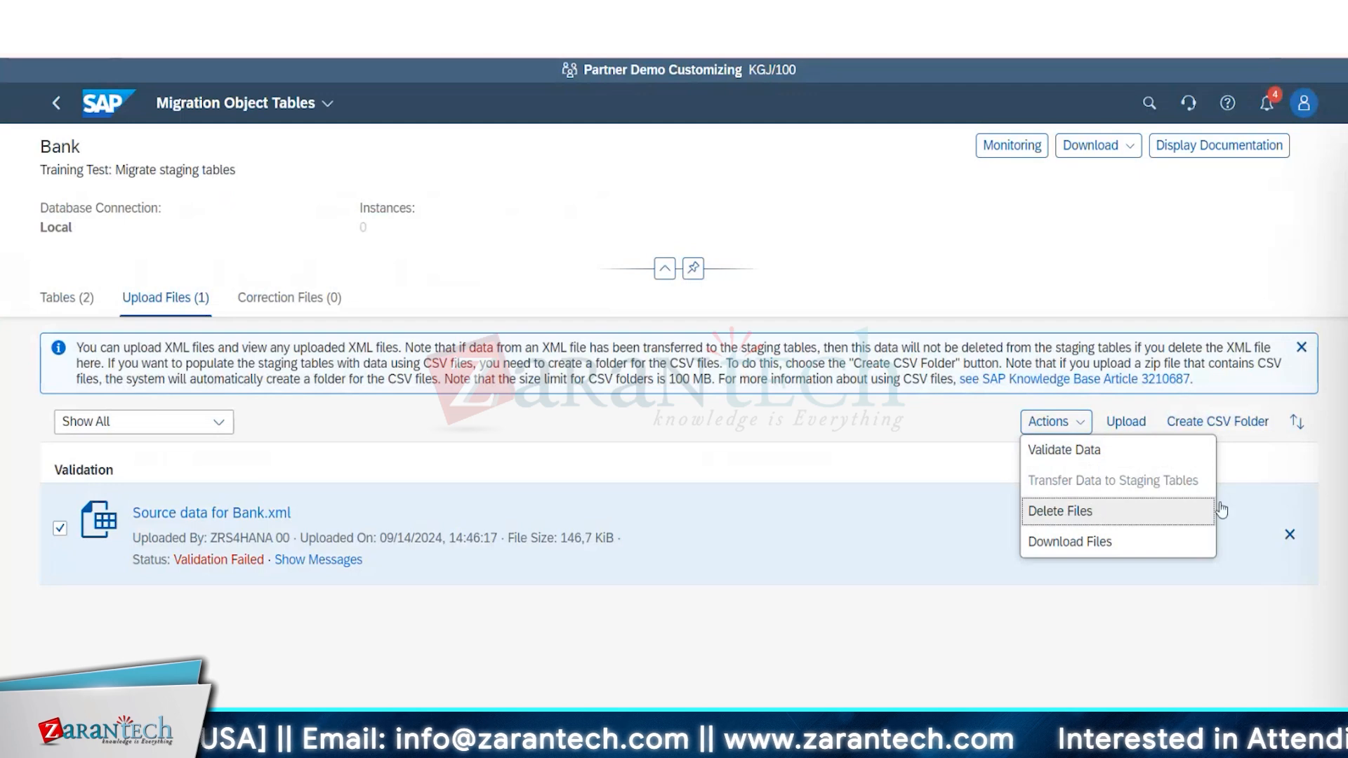
left_click(1290, 536)
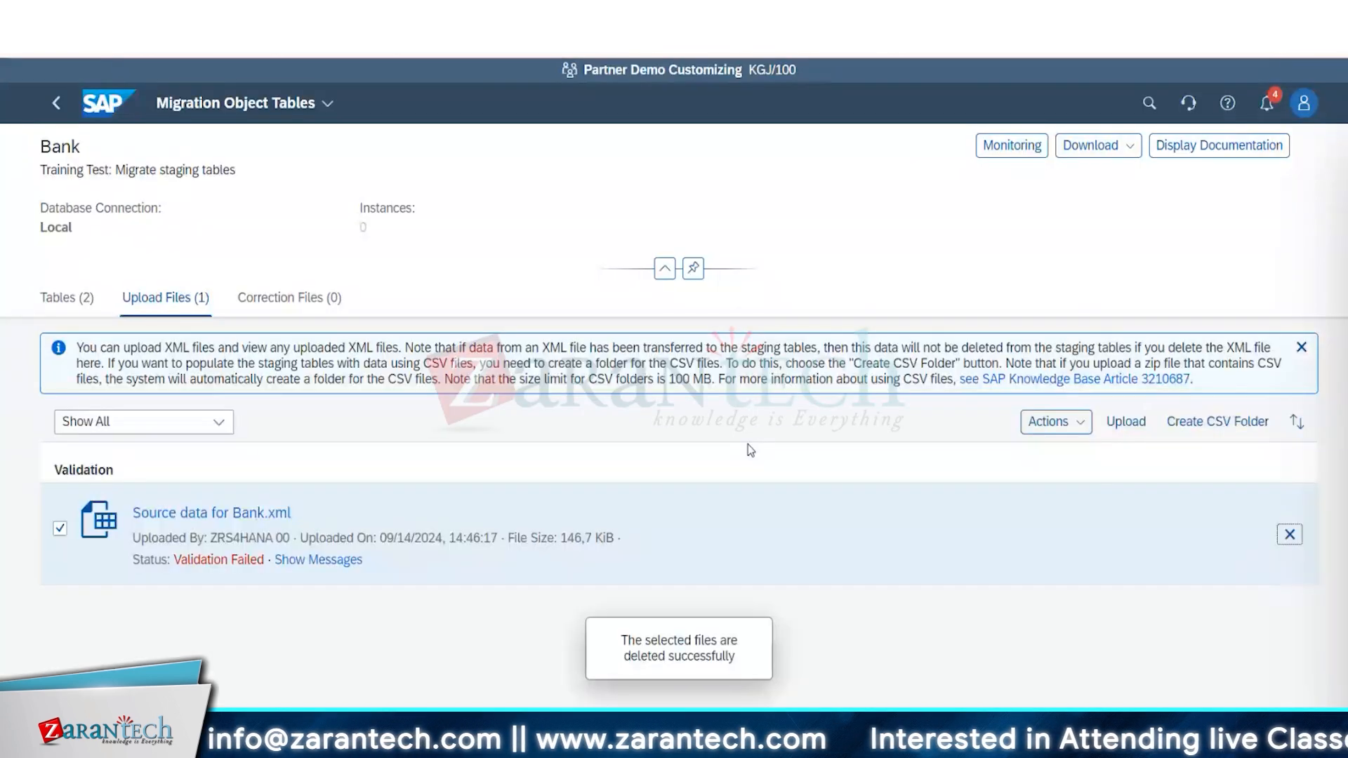
left_click(1117, 426)
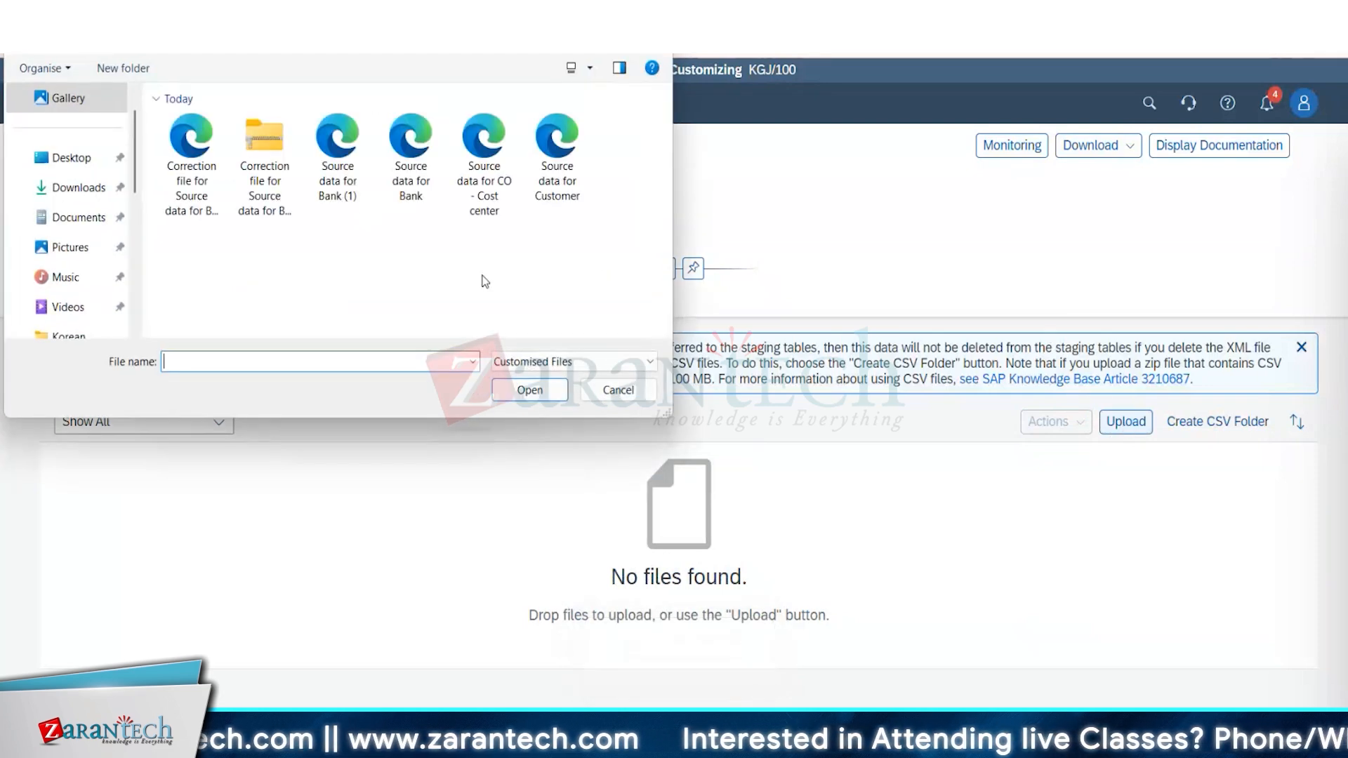
left_click(344, 197)
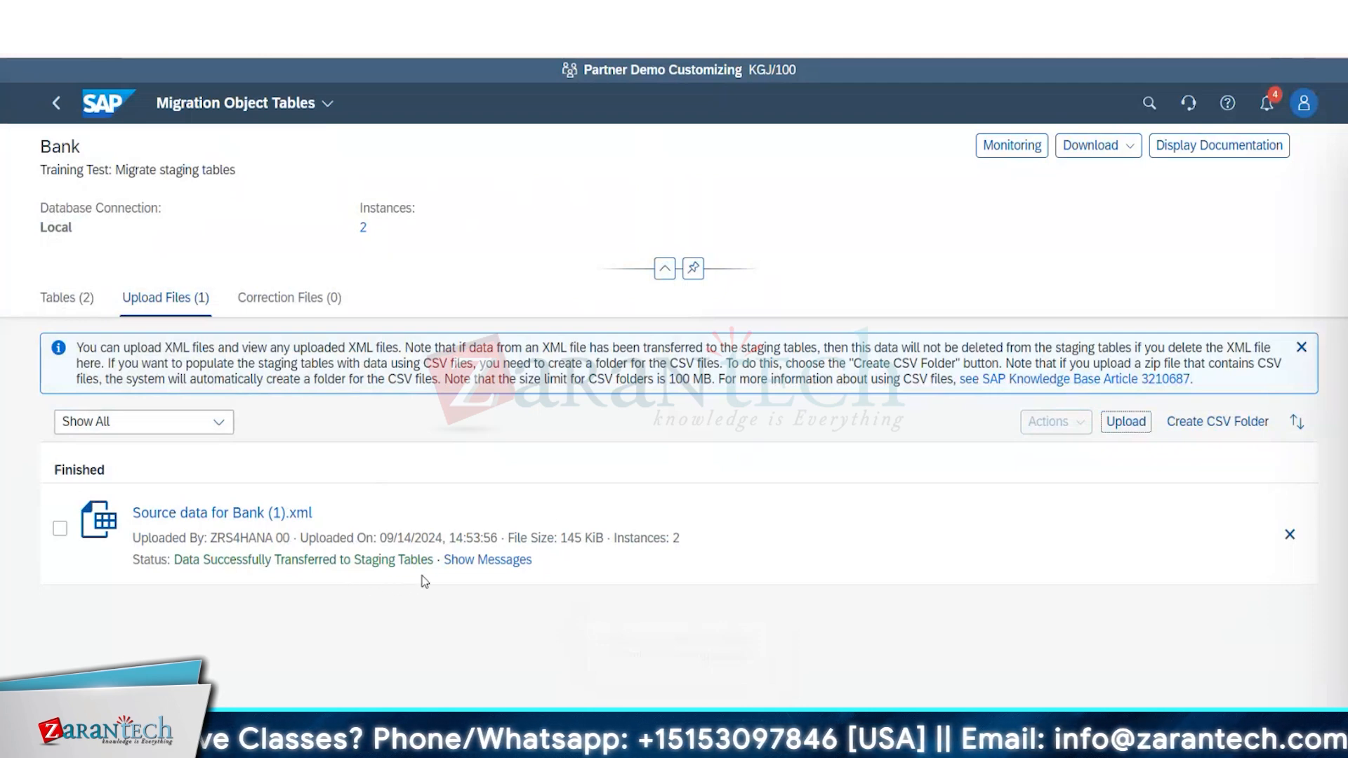
Review the staging table transfer messages for Source data for Bank (1).xml and return to the migration project overview.
left_click(495, 562)
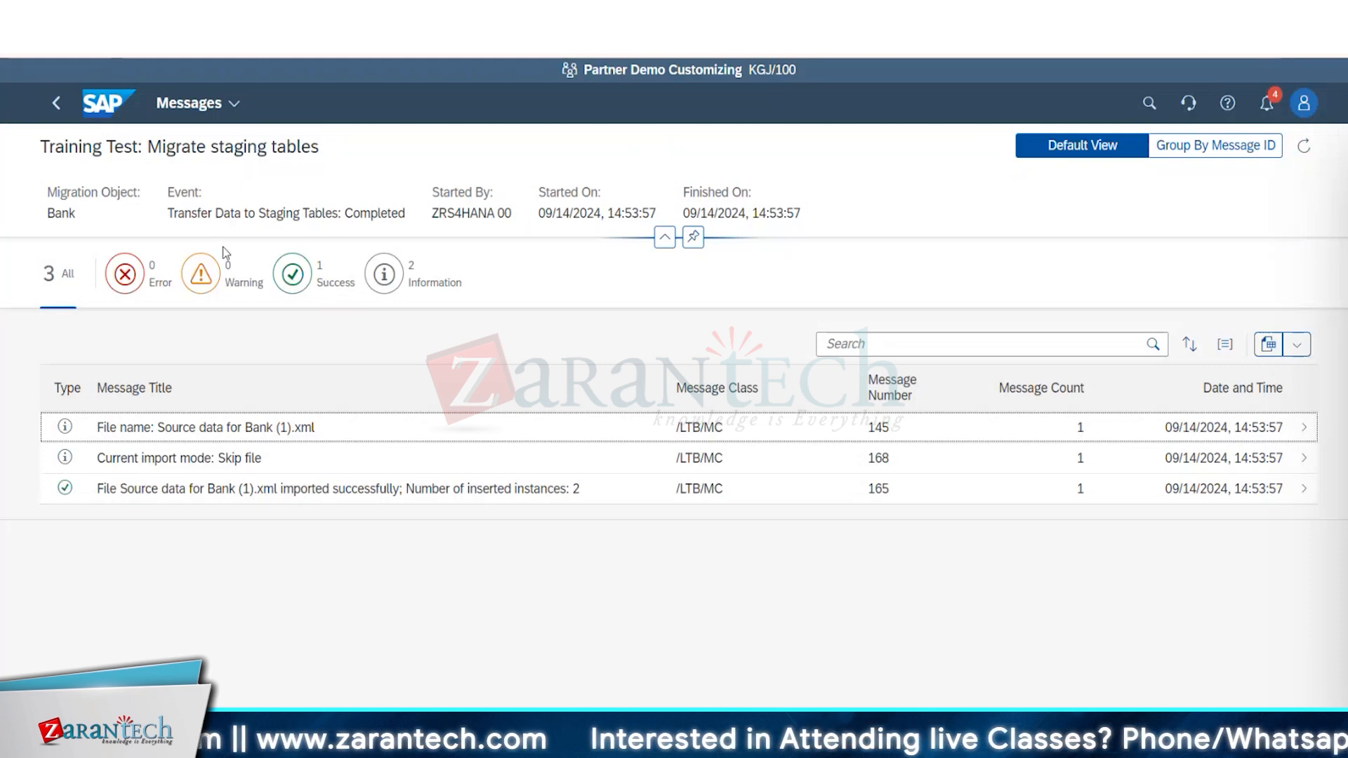
left_click(55, 114)
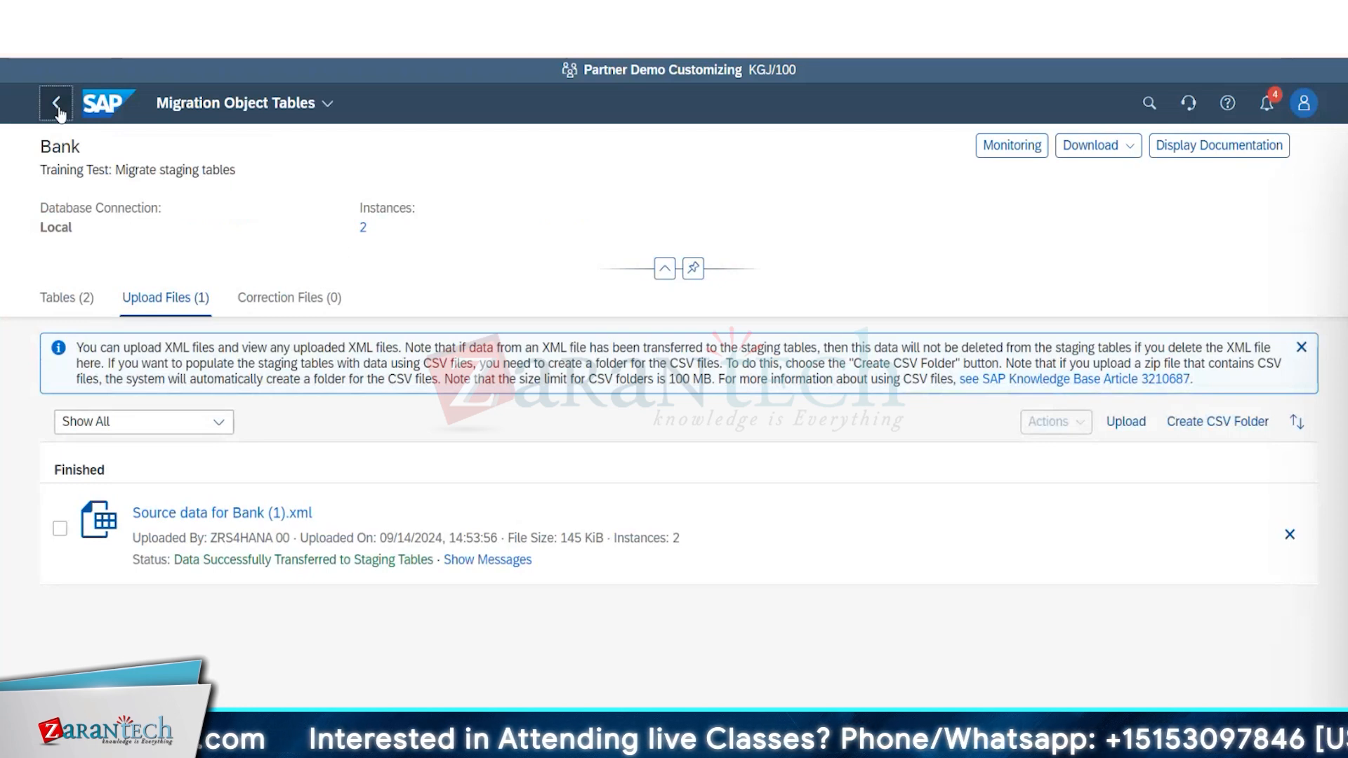
left_click(57, 109)
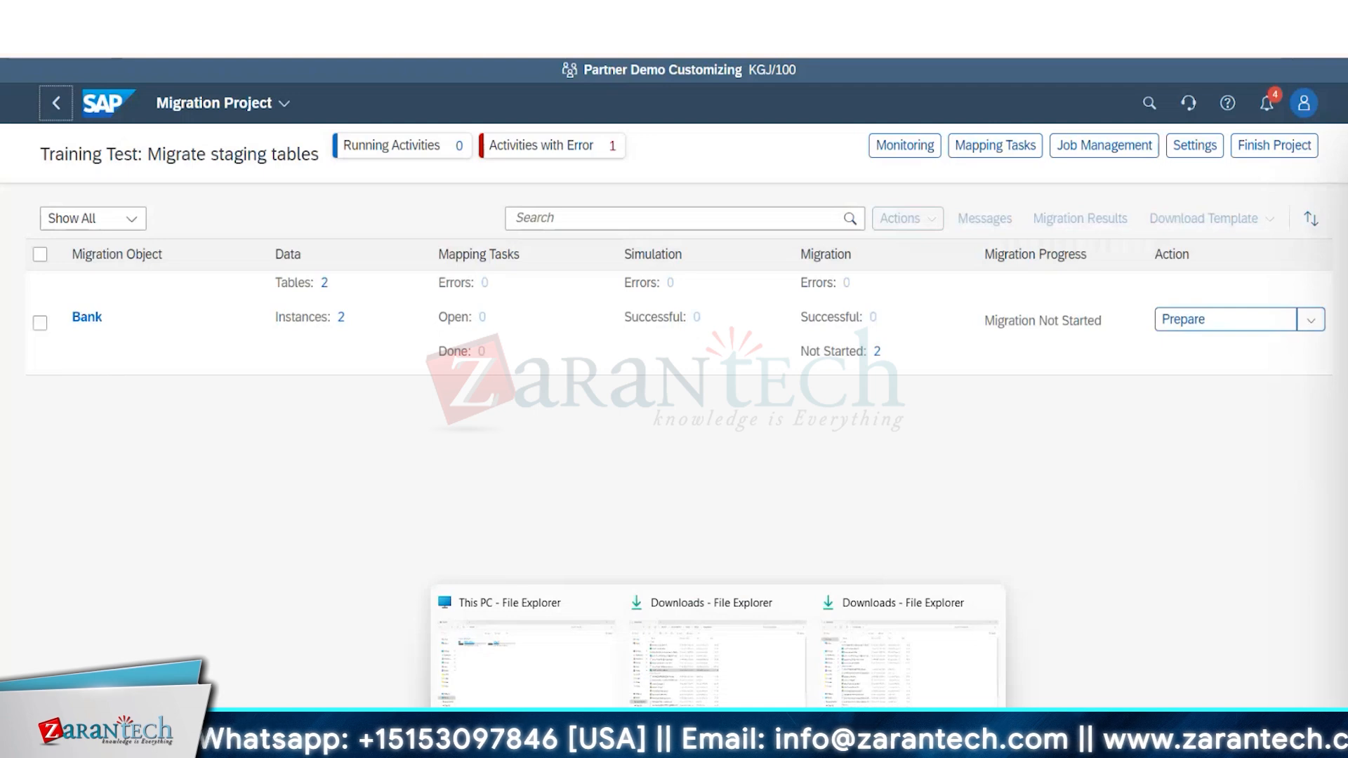
Switch to Excel, check the recent files for the Bank source data workbooks, and return to the SAP migration project.
mouse_move(913, 743)
left_click(913, 654)
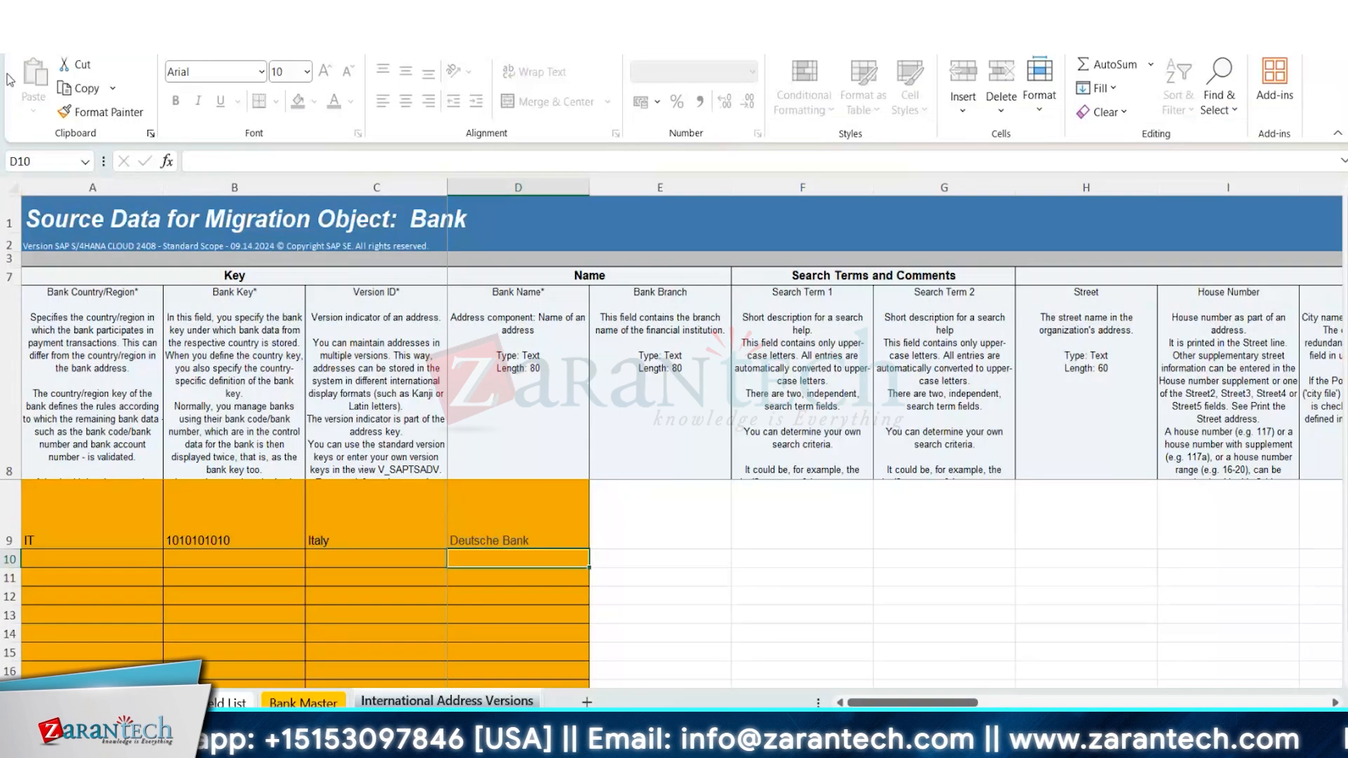
left_click(23, 39)
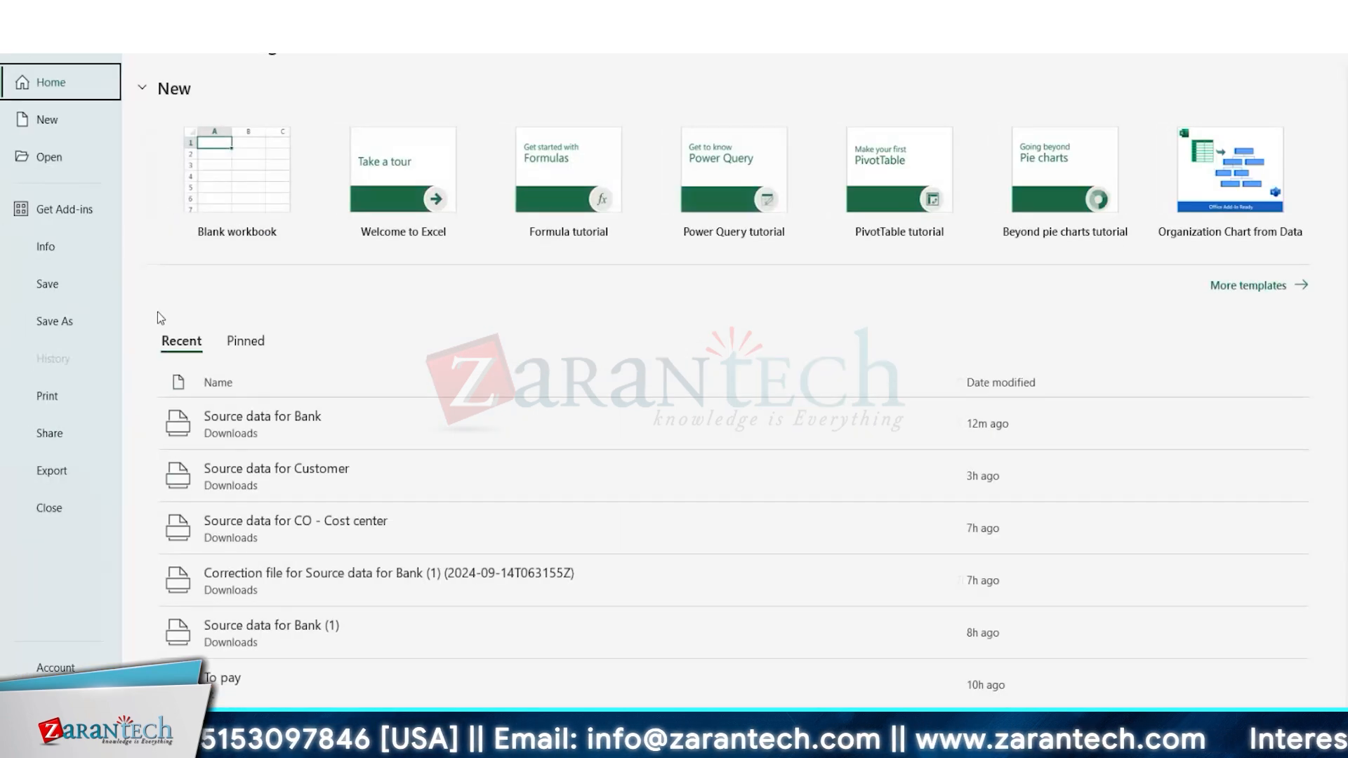
left_click(340, 613)
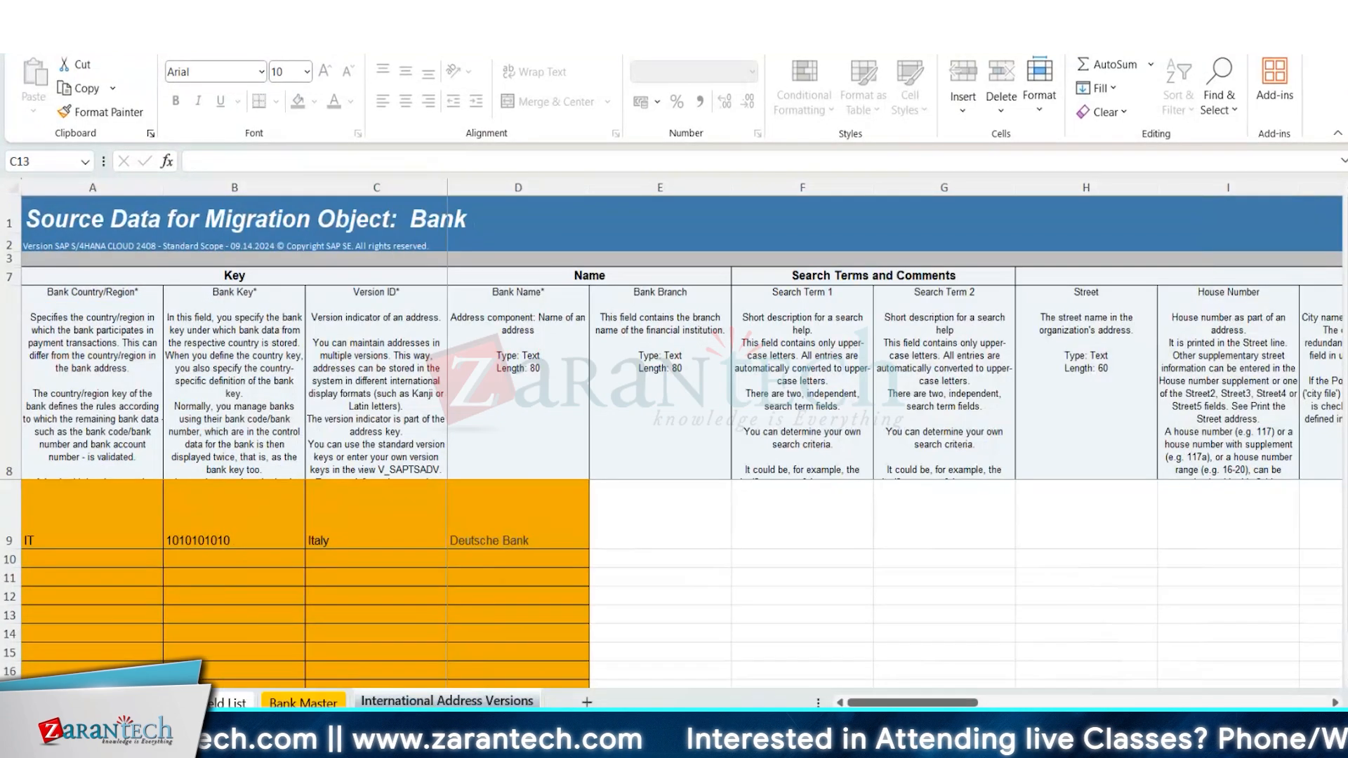
mouse_move(796, 745)
left_click(604, 660)
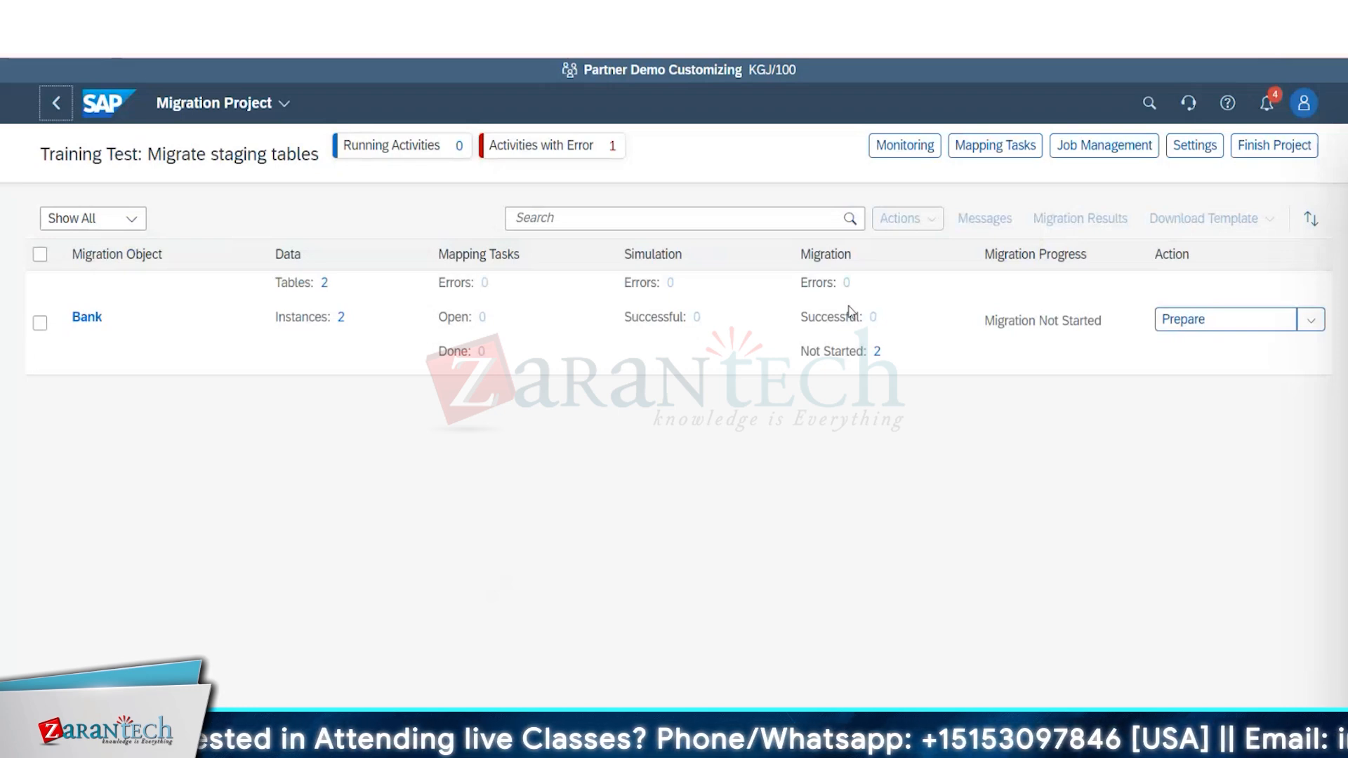
Prepare the staging tables for the Bank object with the consistency check off, and check the preparation in Monitoring.
left_click(1300, 329)
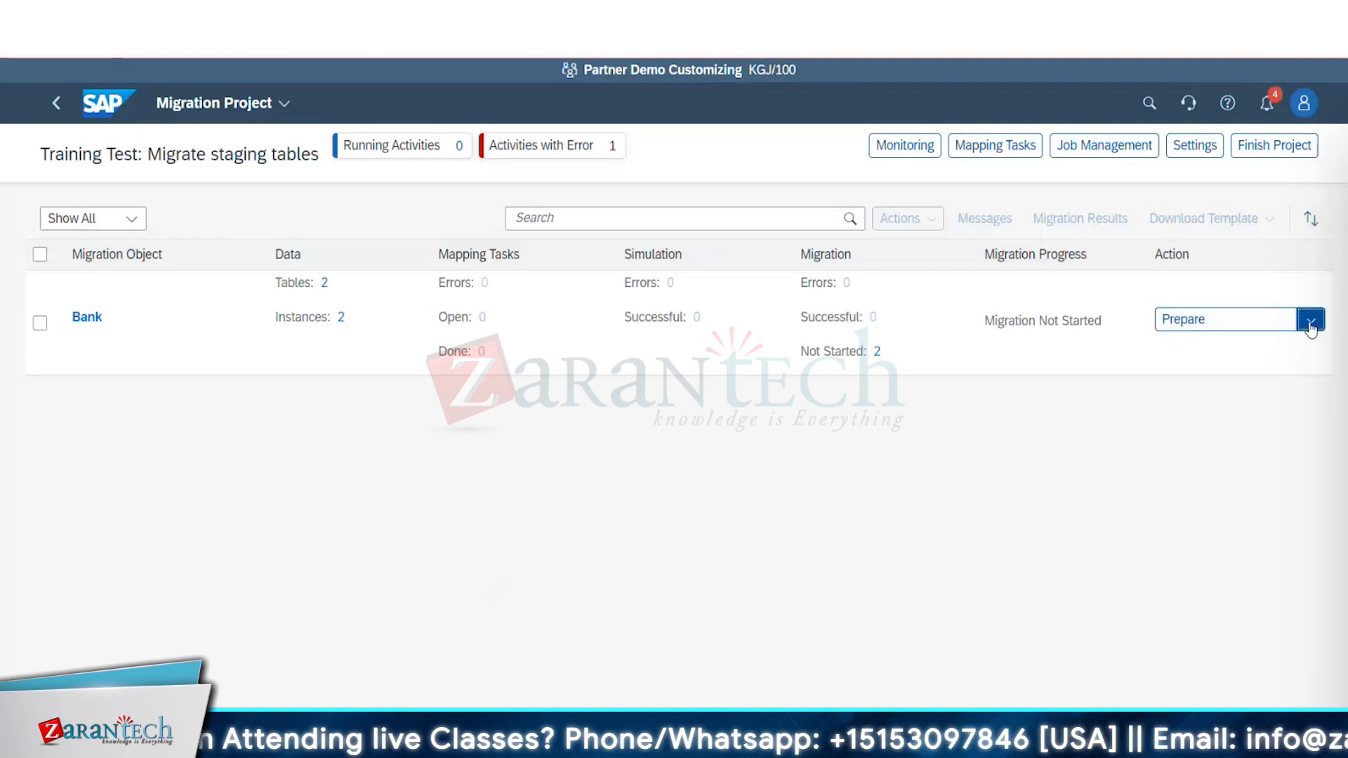
mouse_move(1256, 361)
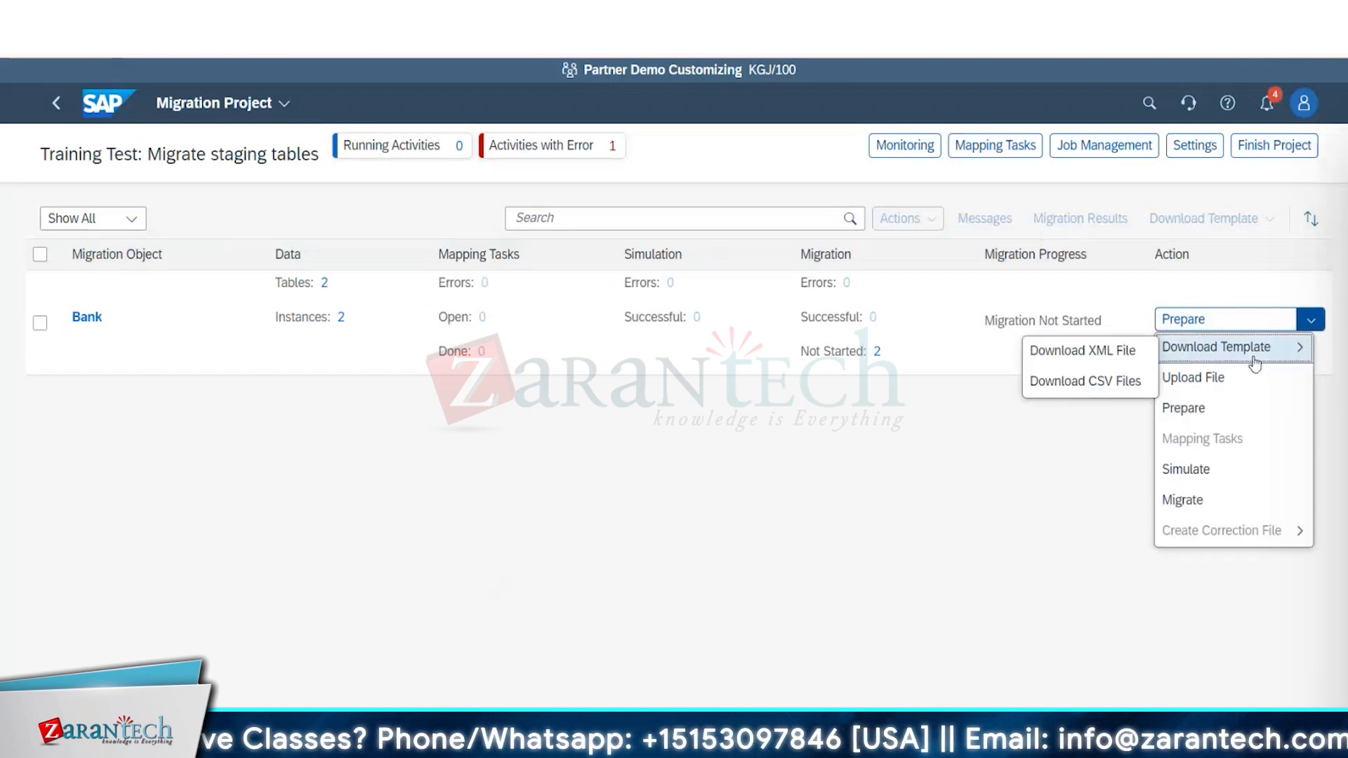
left_click(1233, 410)
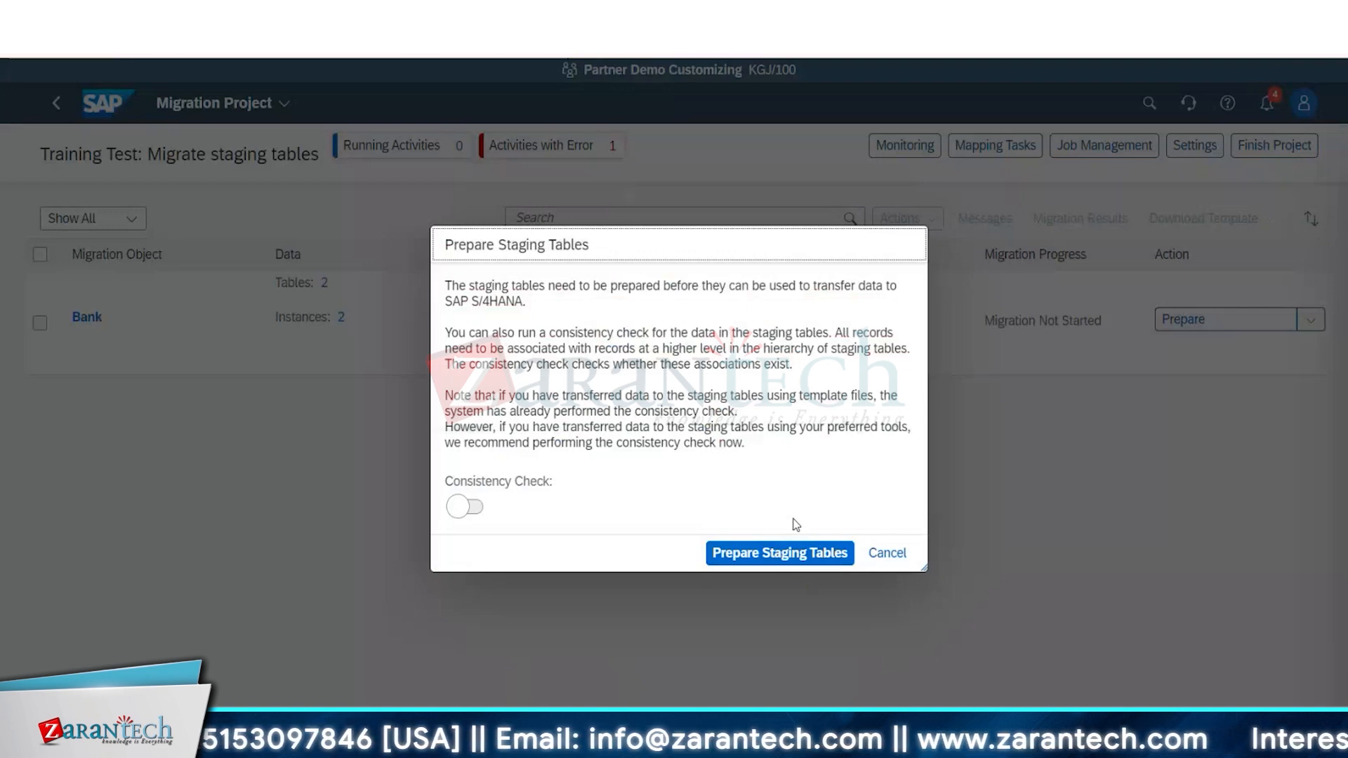
left_click(775, 558)
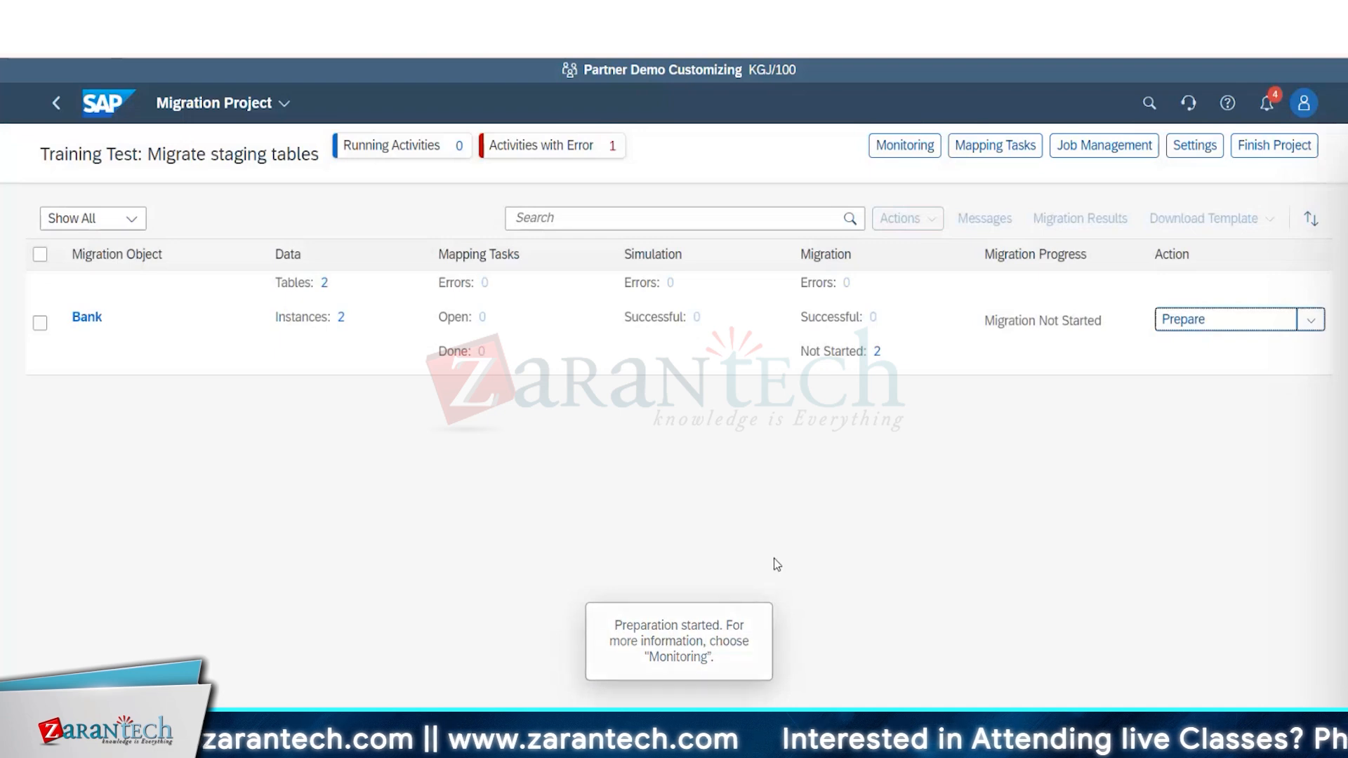
left_click(916, 145)
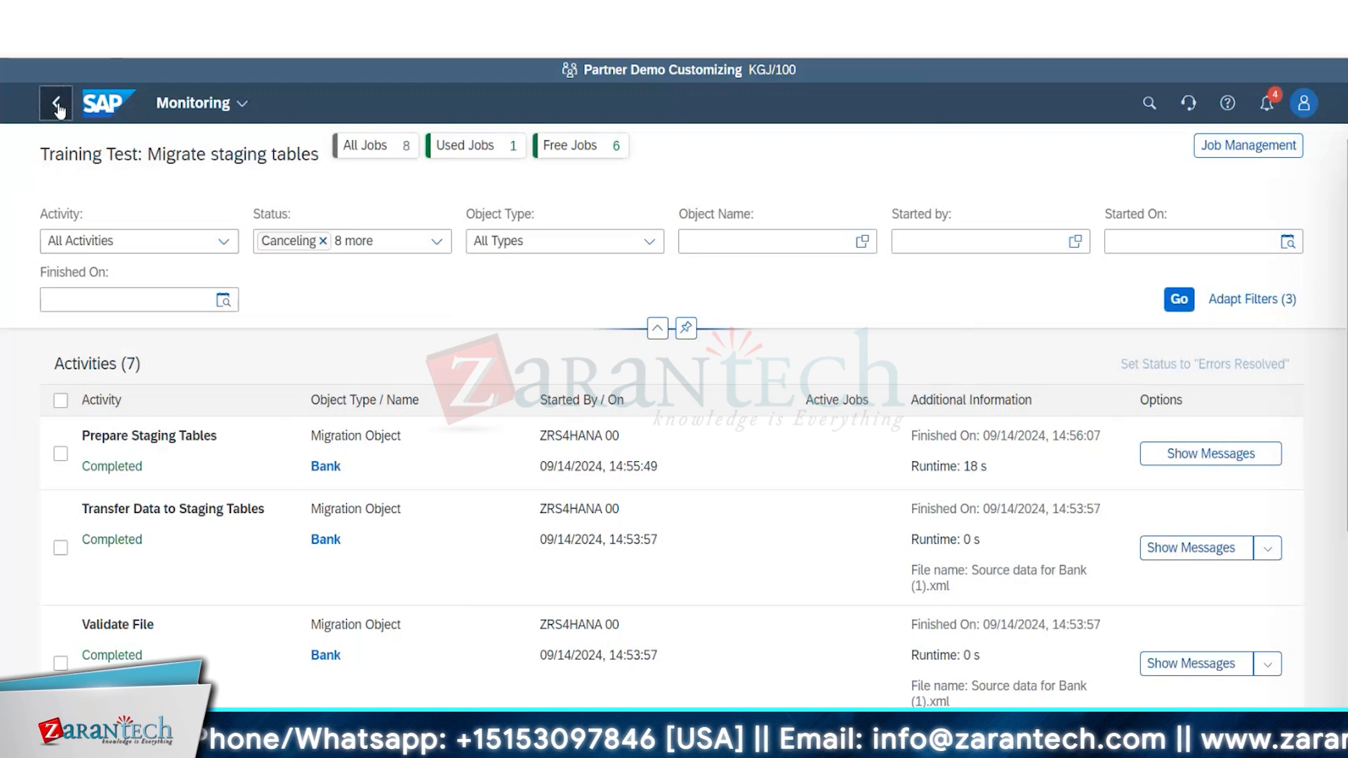
left_click(56, 104)
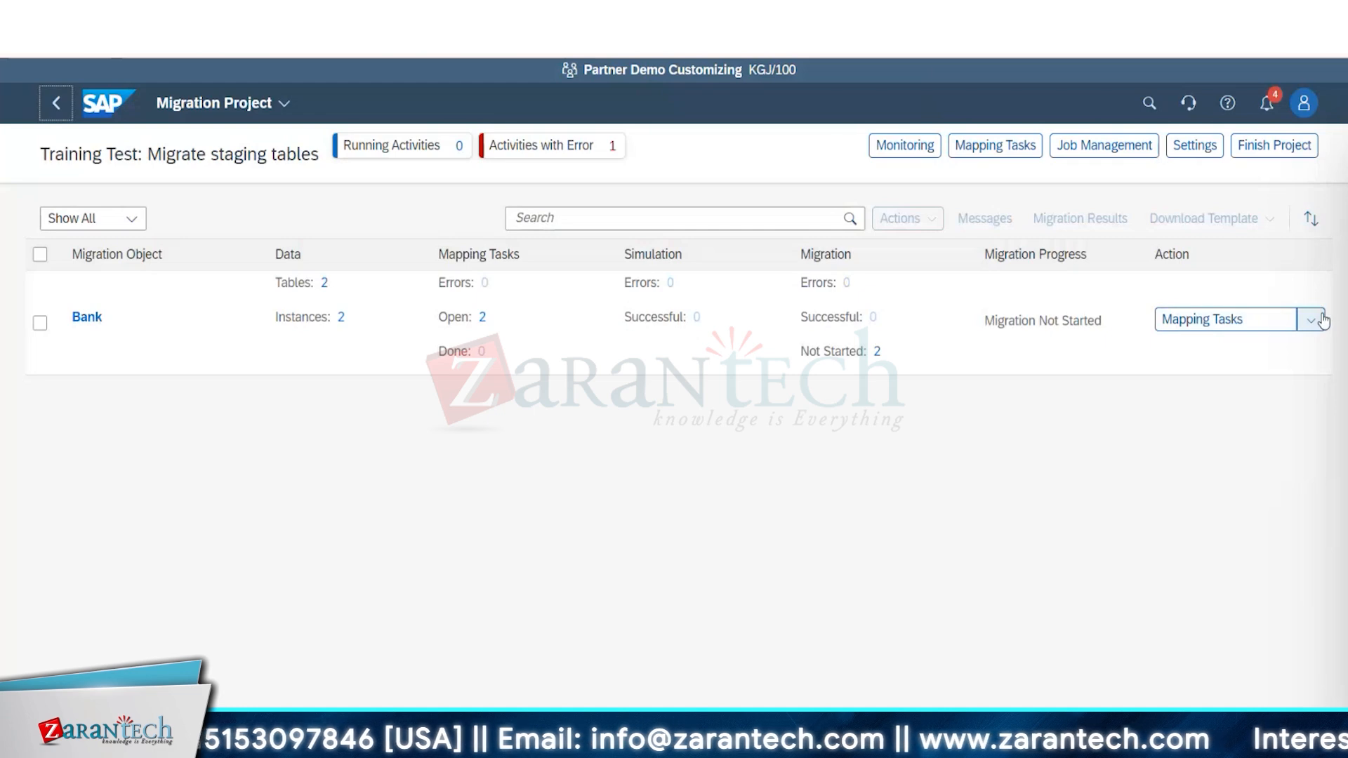
Confirm the existing S/4HANA target values for IT and DE in the Bank object's Mapping of Bank Key task.
left_click(1223, 323)
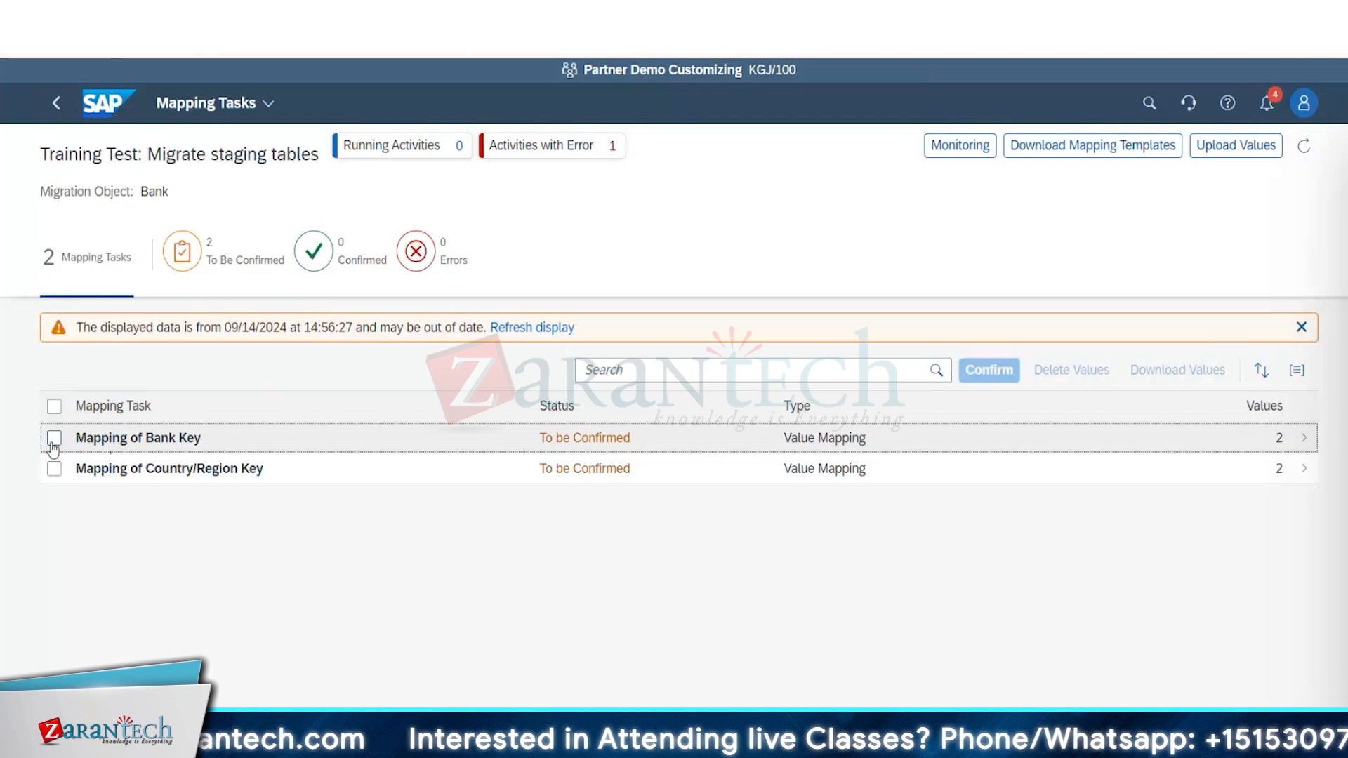
left_click(147, 436)
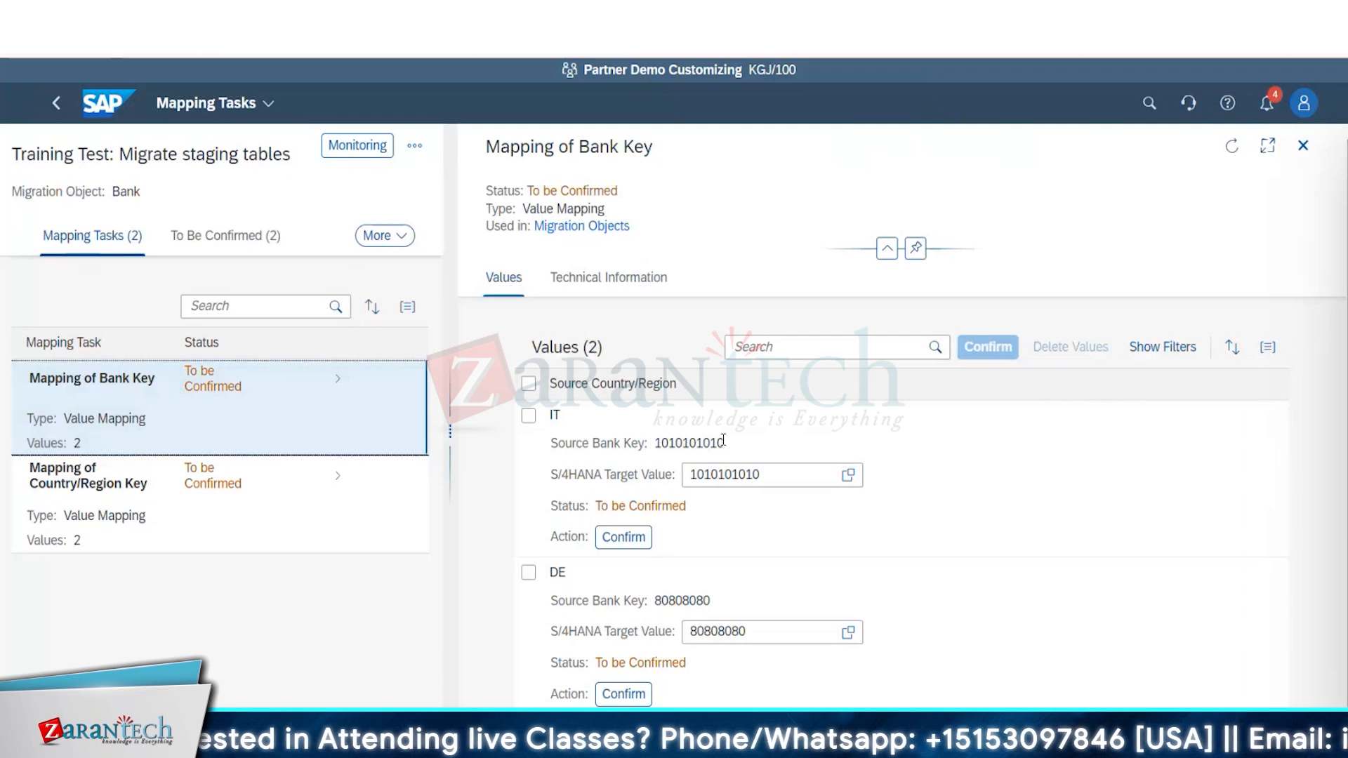
left_click(789, 475)
left_click(790, 630)
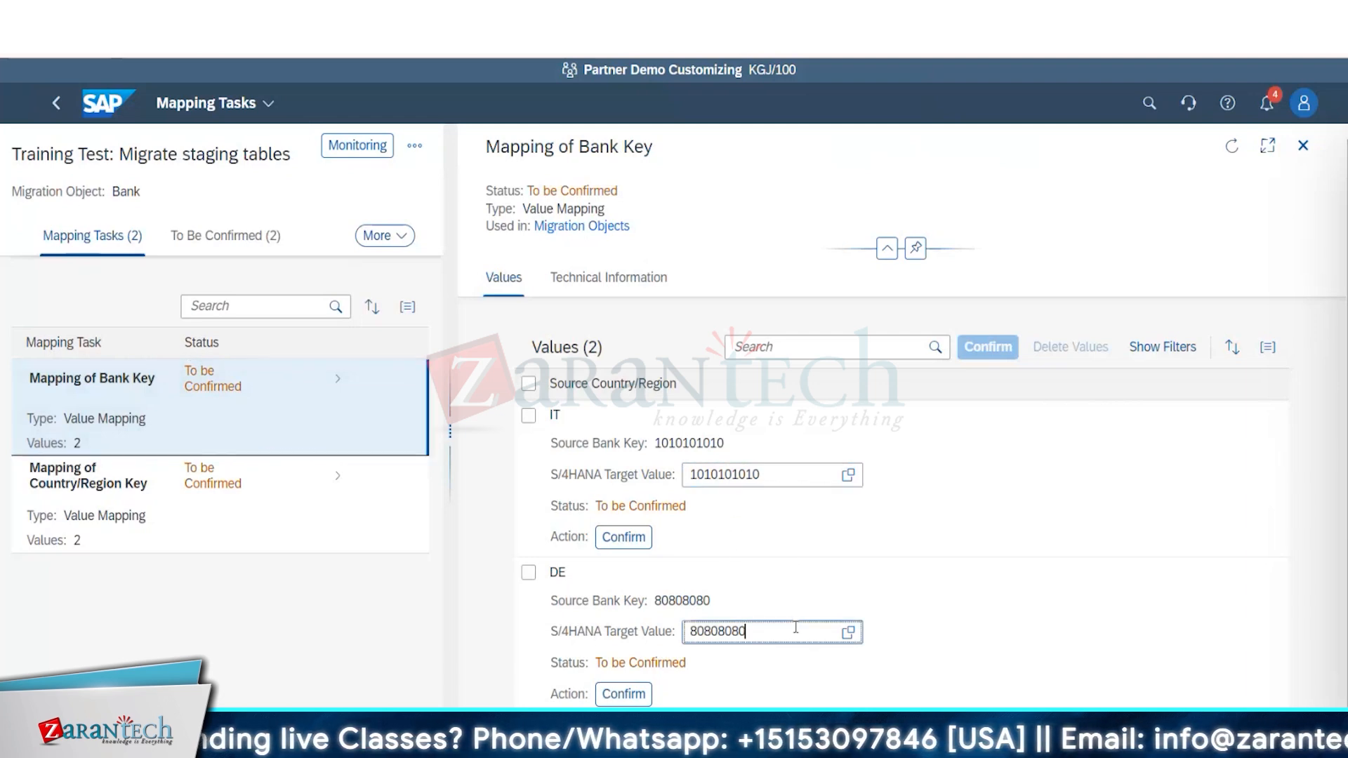
left_click(640, 545)
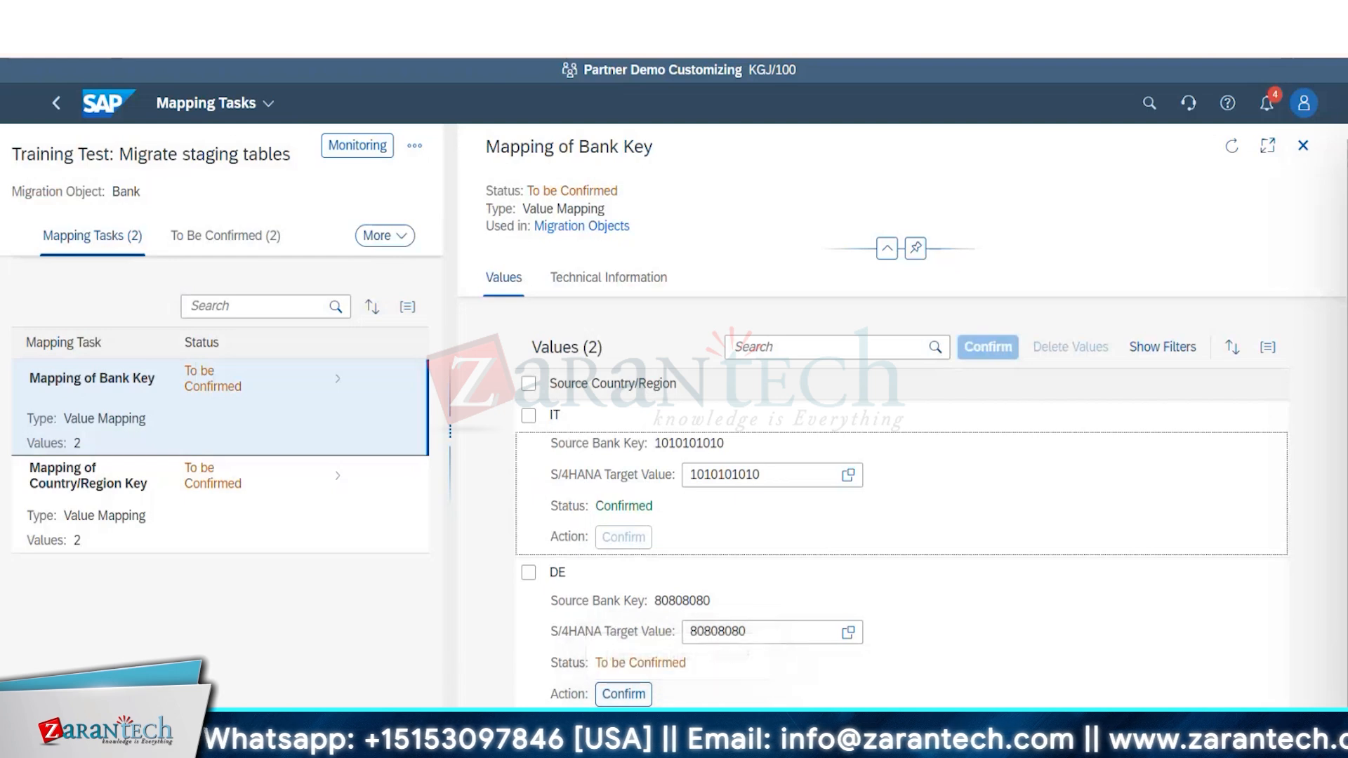
left_click(622, 693)
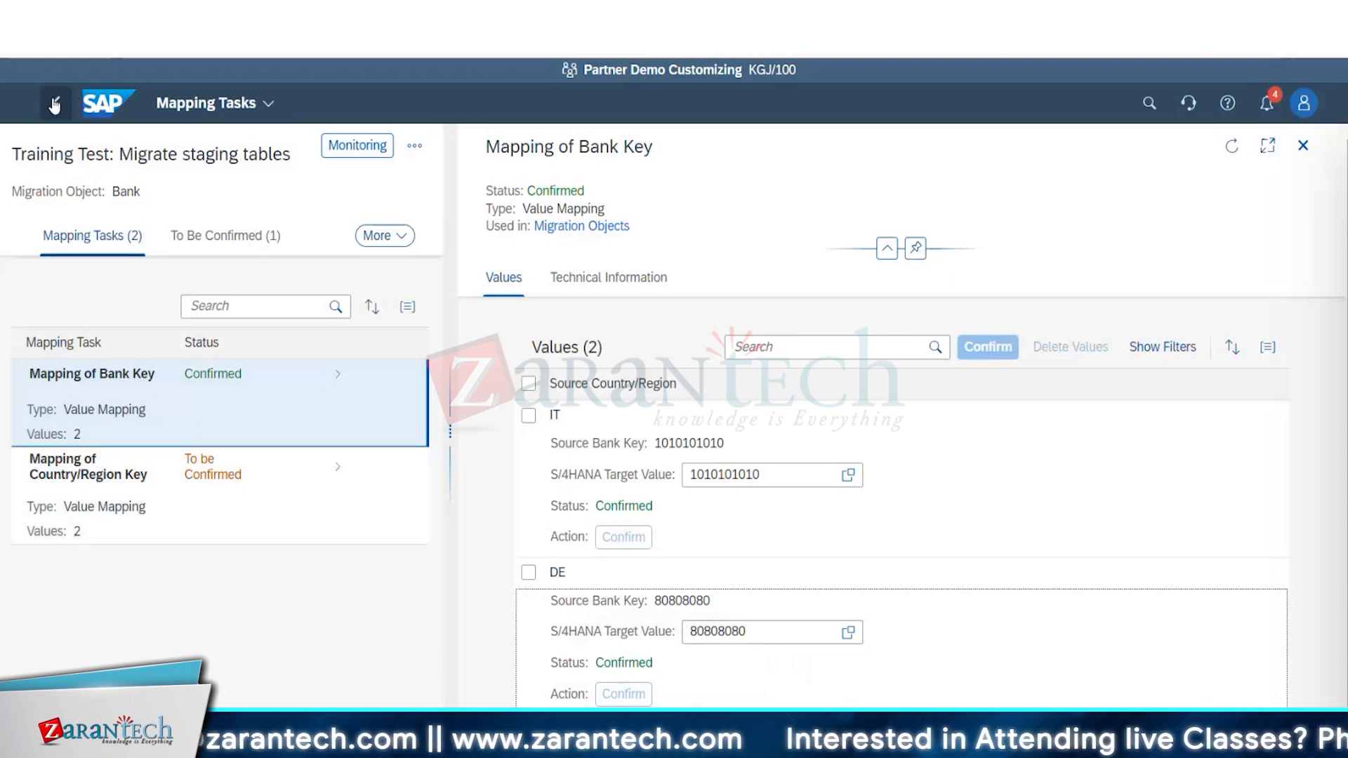
Confirm both values, IT and DE, together in the Mapping of Country/Region Key task and refresh the mapping task list.
left_click(131, 503)
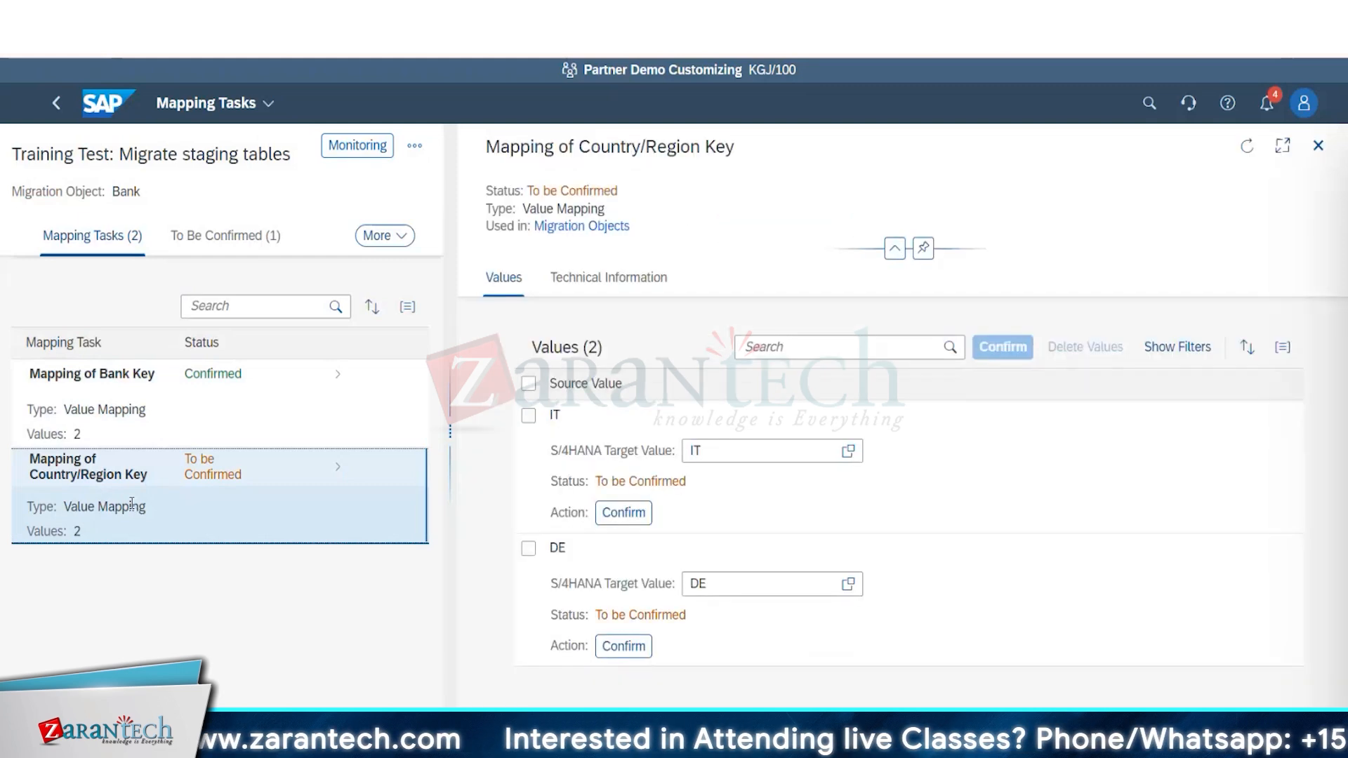
left_click(528, 383)
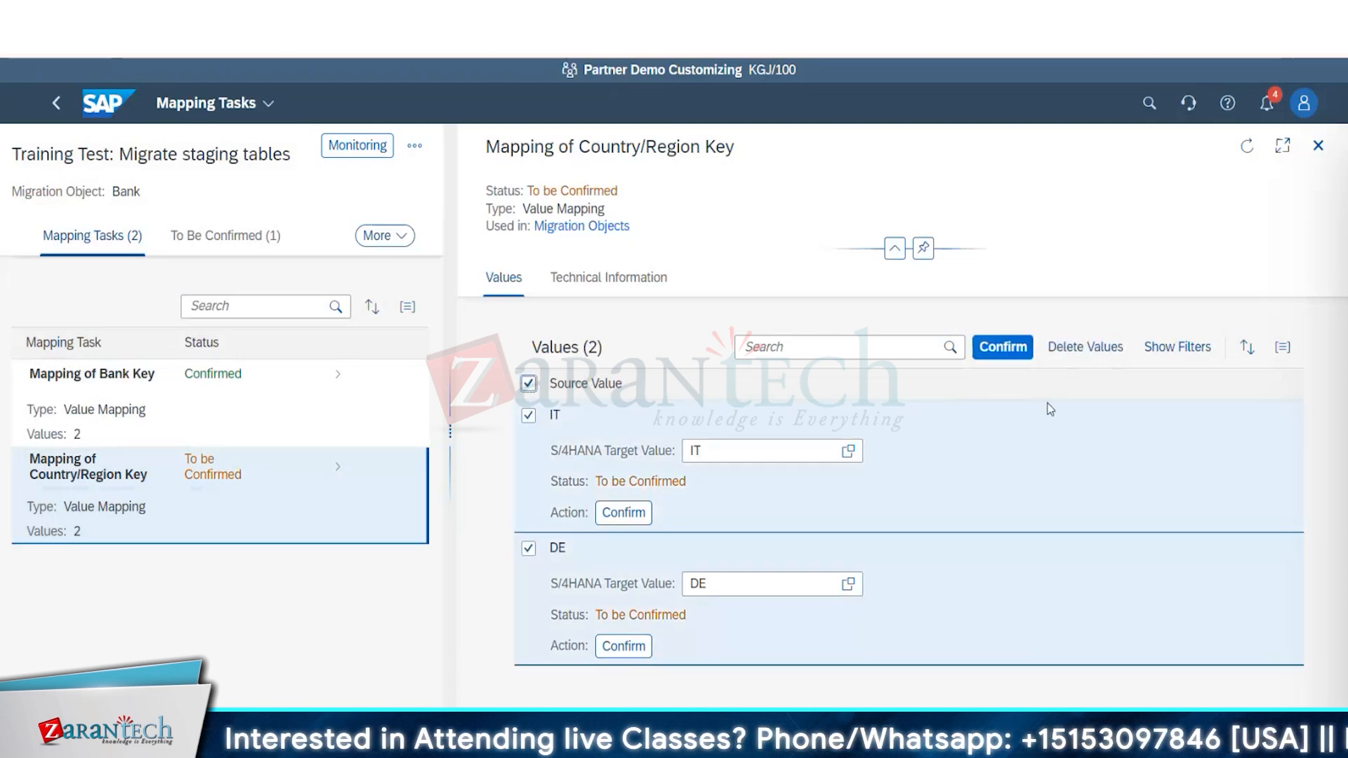
left_click(1008, 349)
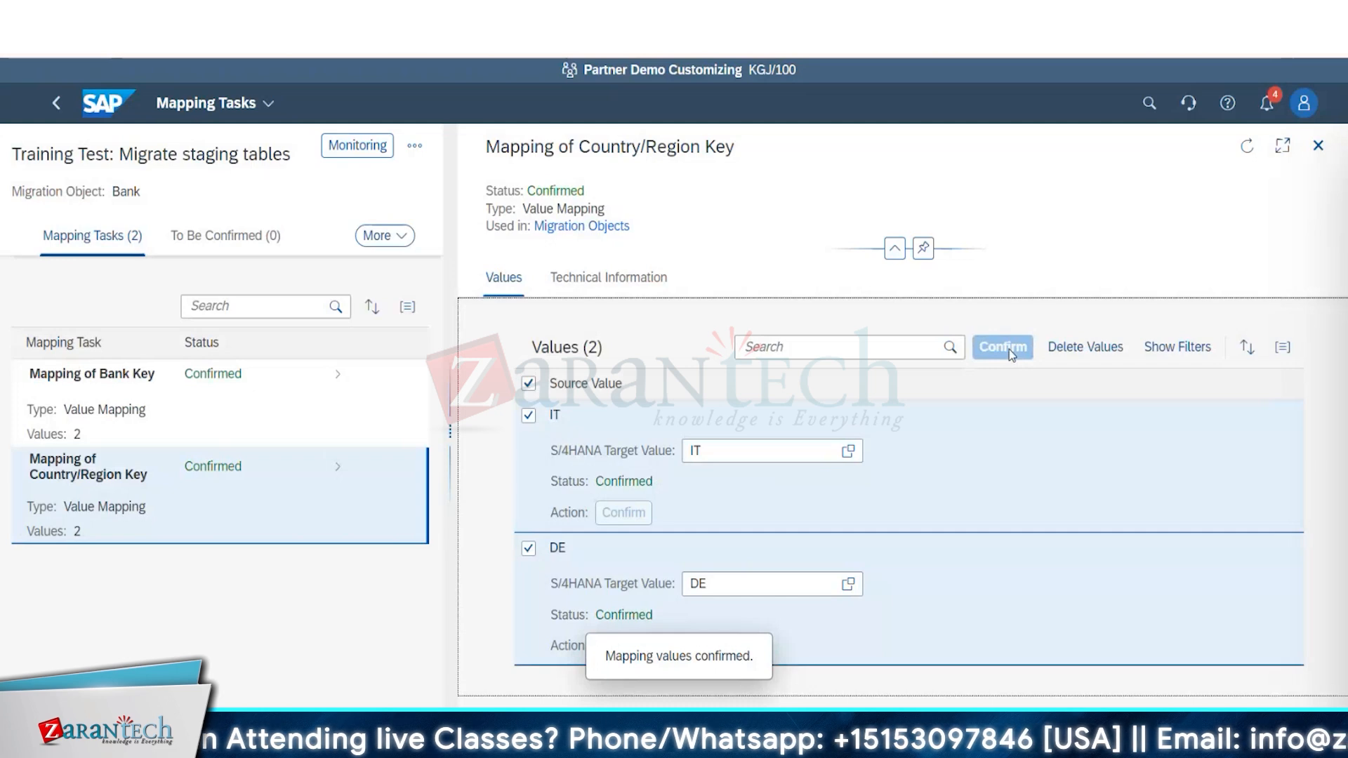
left_click(52, 104)
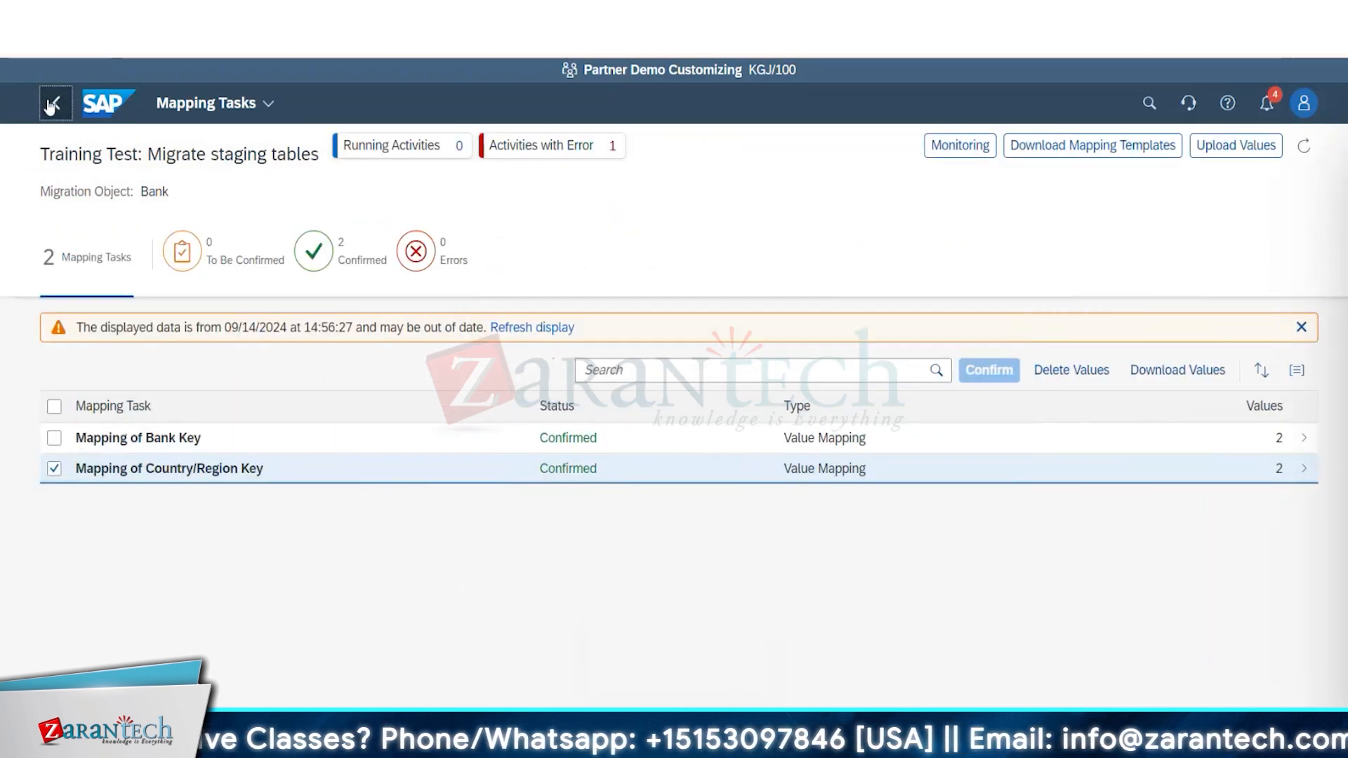
left_click(519, 339)
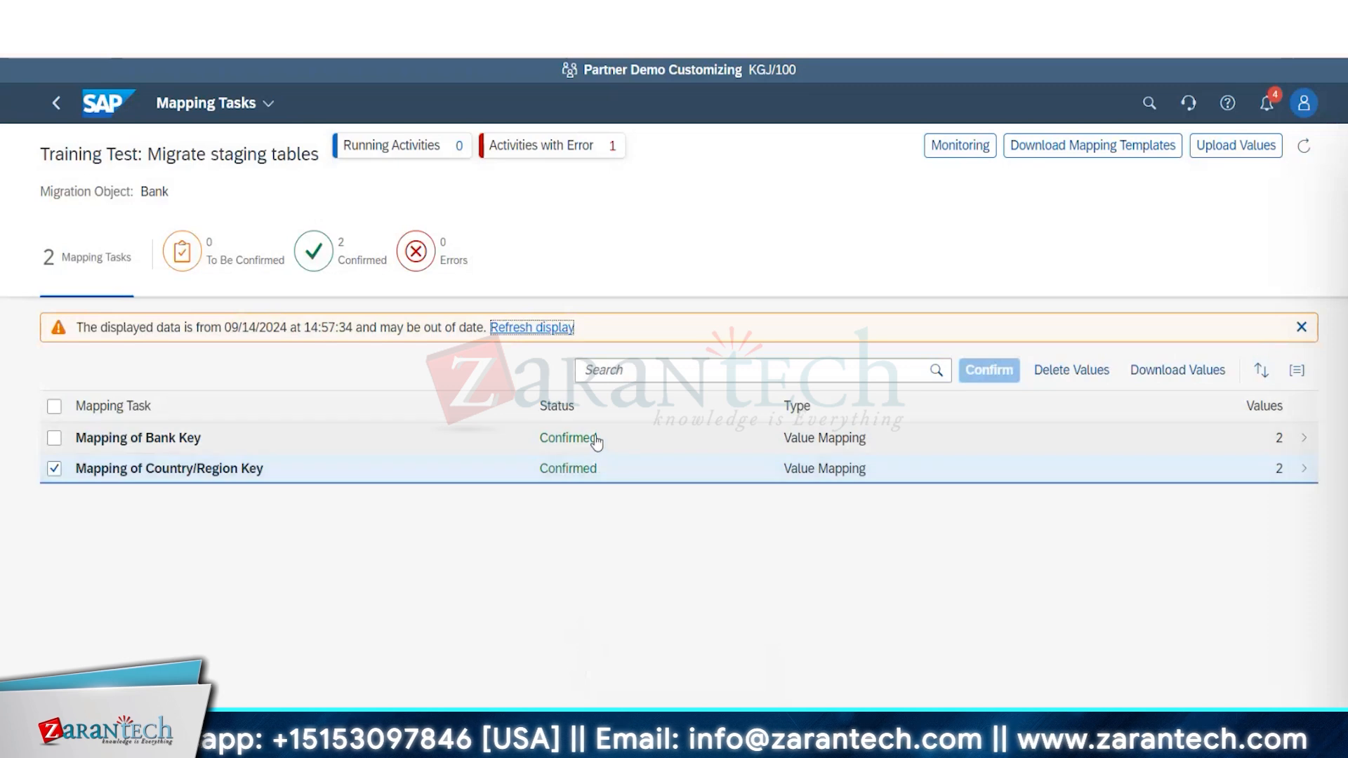
Review the Mapping of Country/Region Key values, return to the migration project and check the Source data for Bank (1) workbook.
left_click(596, 482)
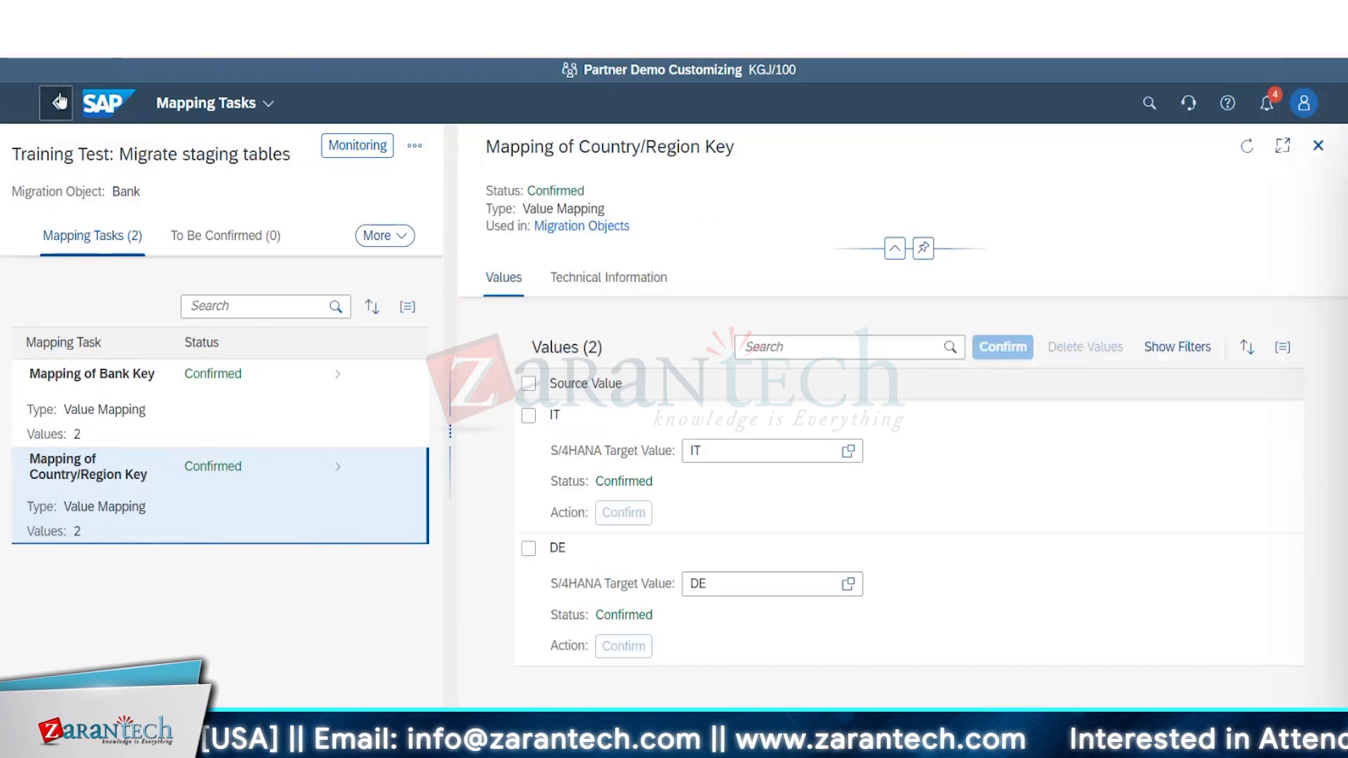
left_click(58, 101)
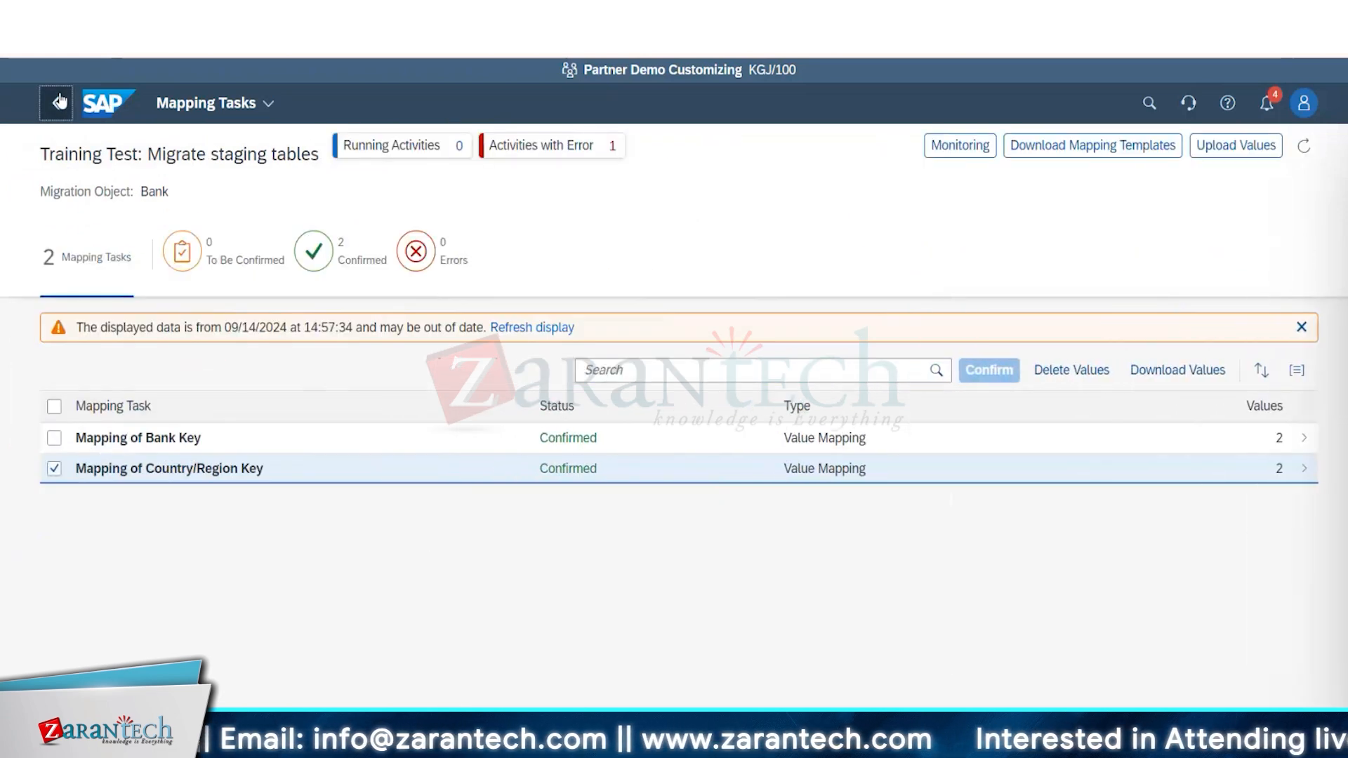
left_click(59, 102)
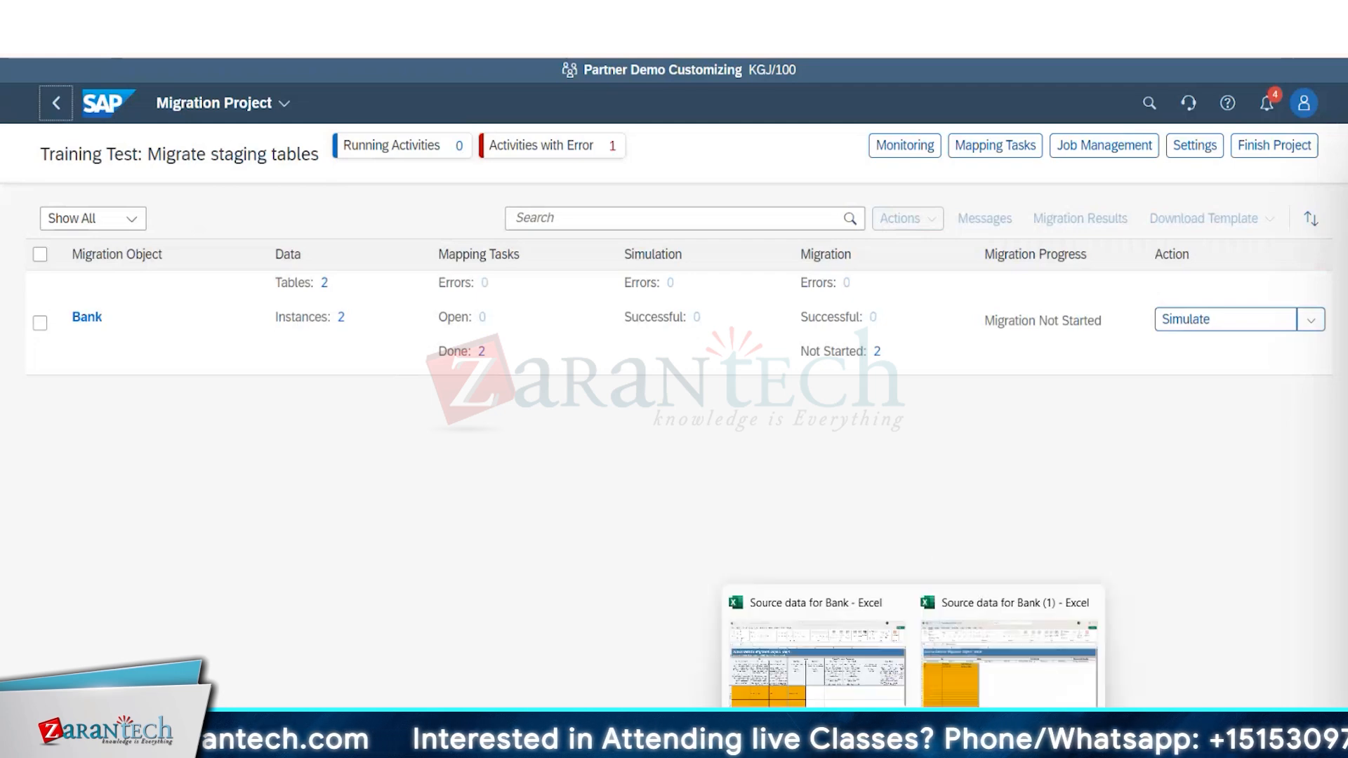
left_click(962, 688)
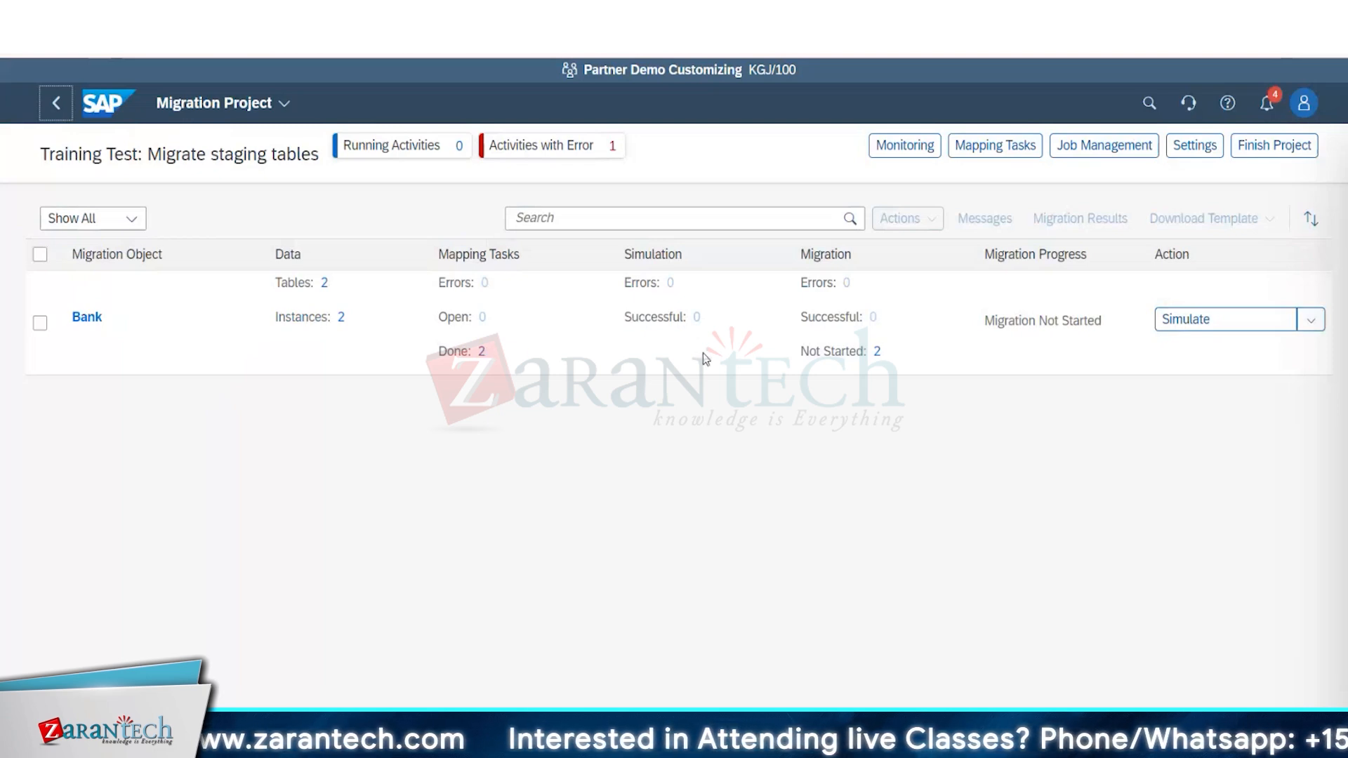
Start a simulation of the Bank object with All Instances, checking the source records in the Source data for Bank (1) workbook in Excel beforehand.
left_click(1312, 320)
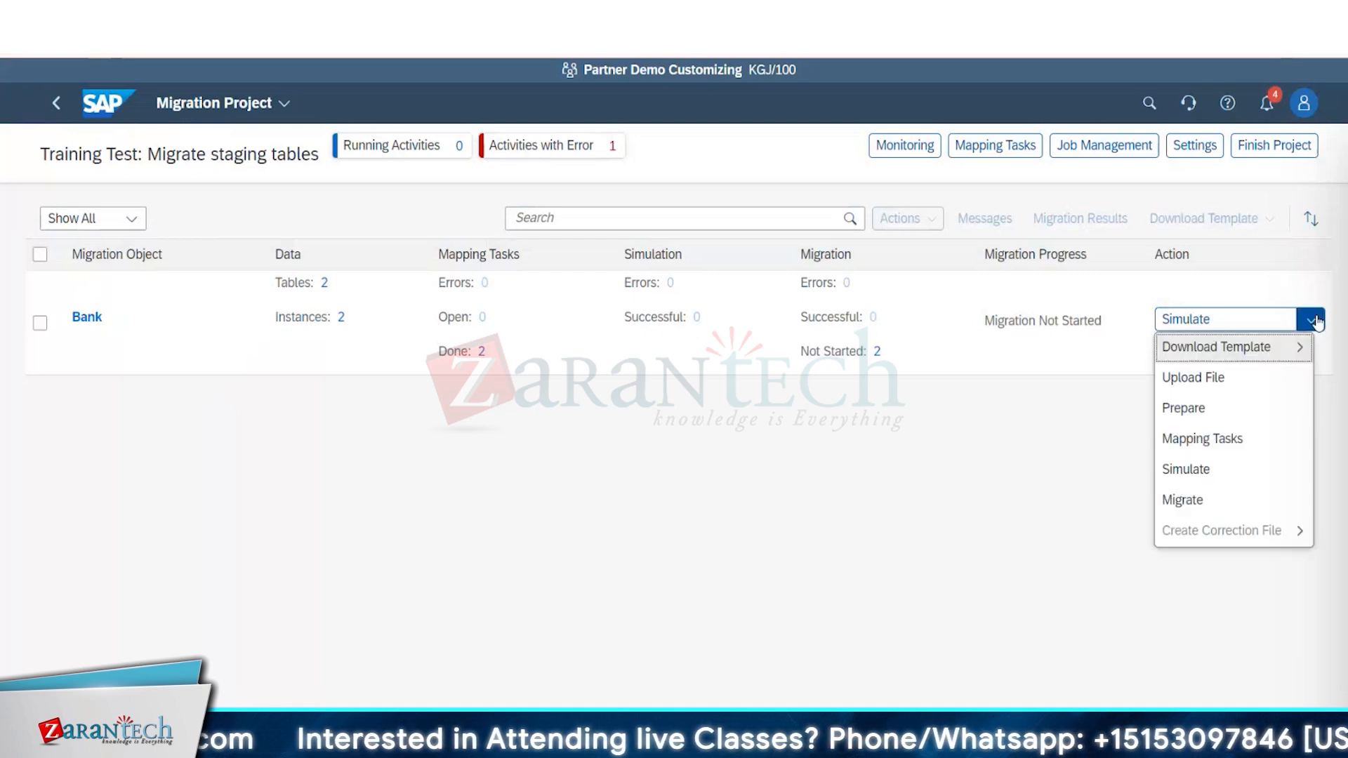
left_click(1247, 317)
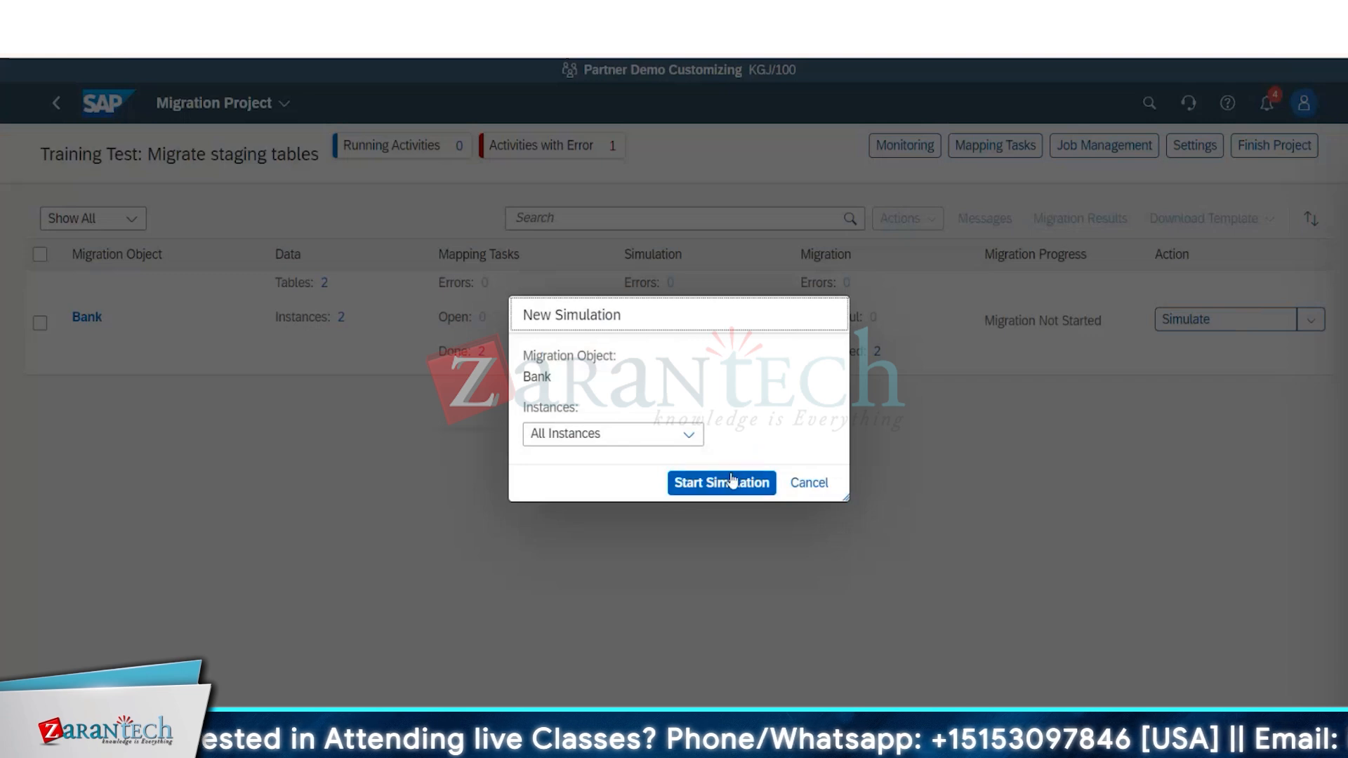
left_click(686, 435)
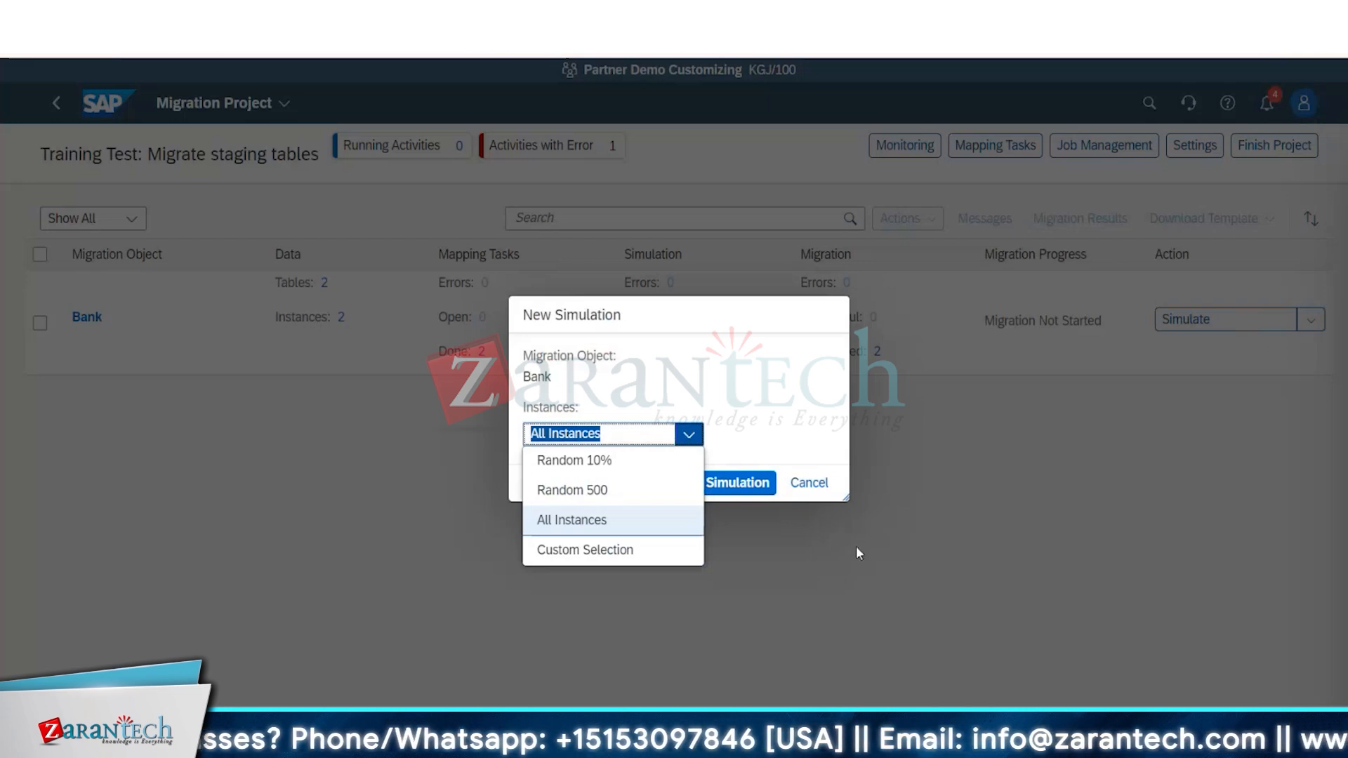
left_click(913, 746)
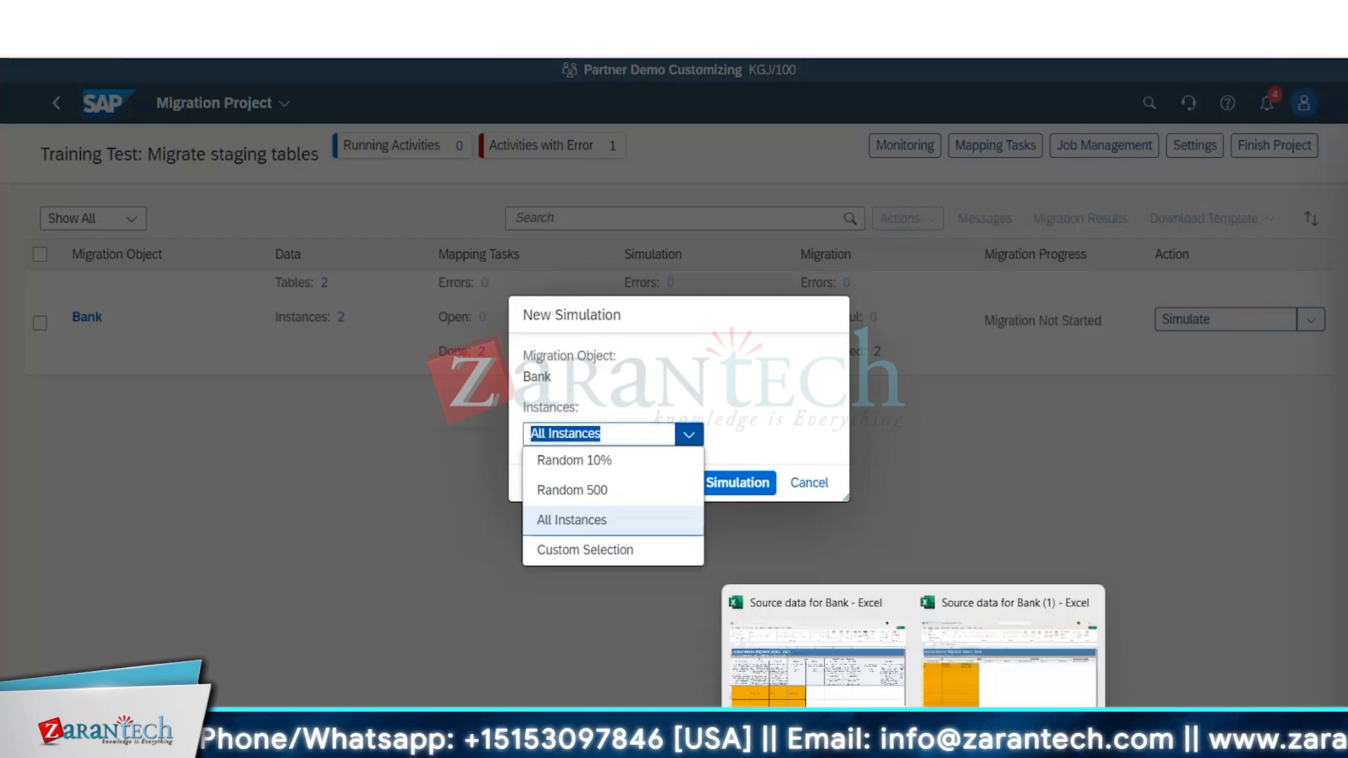
left_click(978, 701)
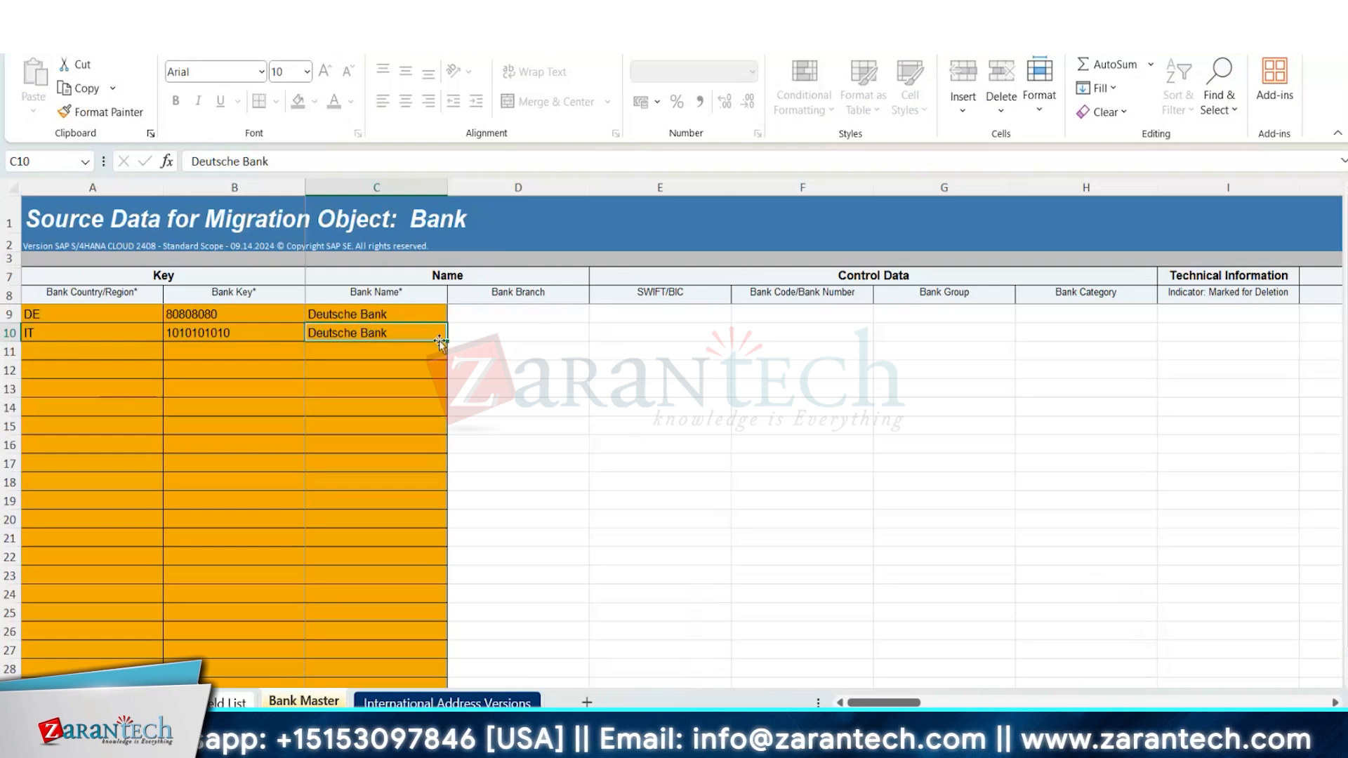
key("alt+Tab")
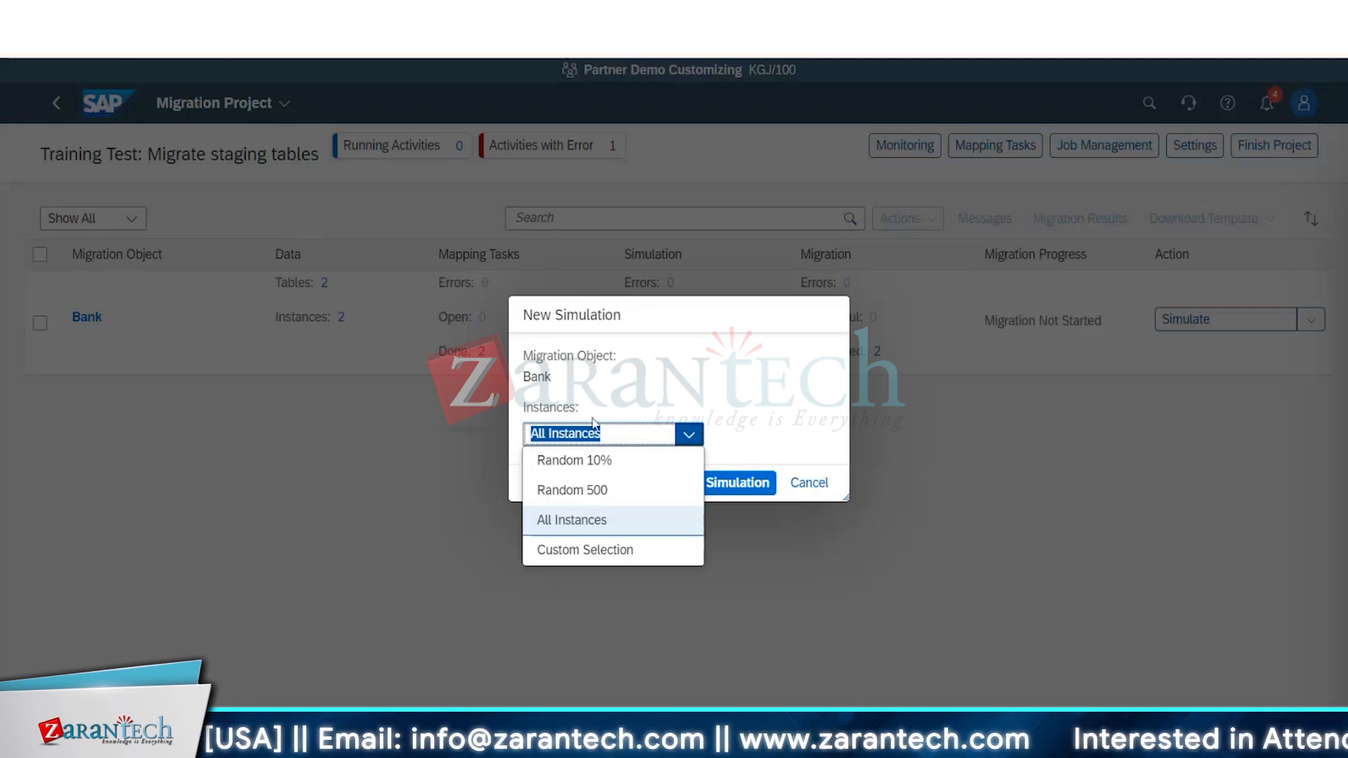
left_click(603, 521)
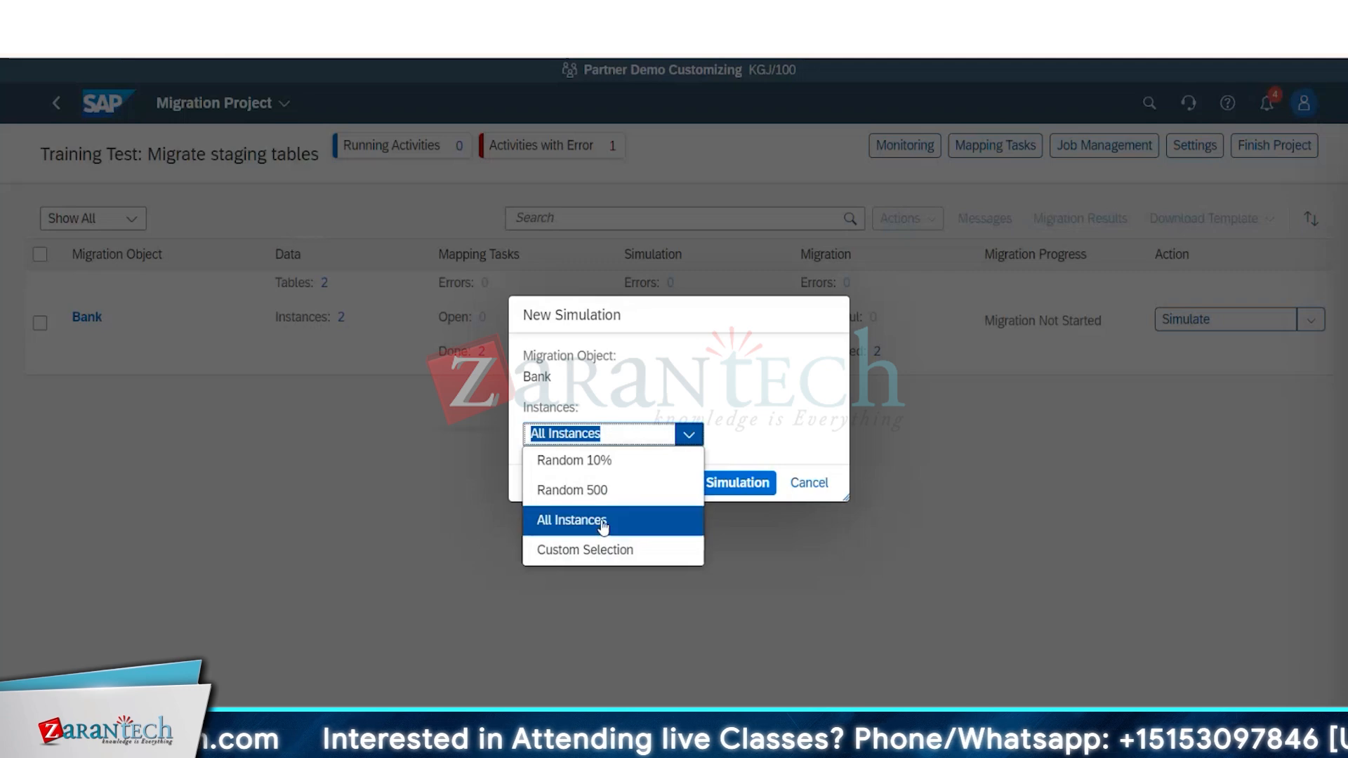
left_click(730, 494)
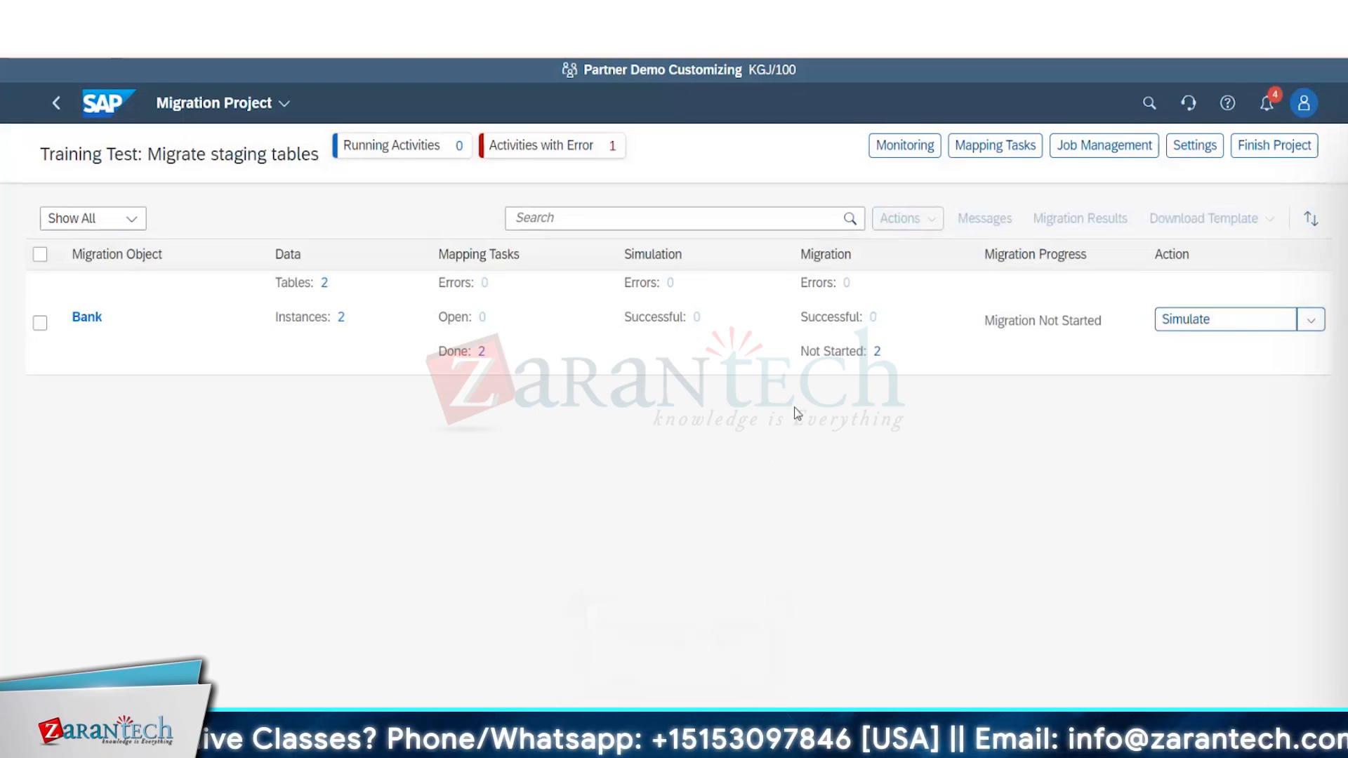
Review the messages of the Bank object's Simulate Data activity in Monitoring and return to the migration project.
left_click(919, 138)
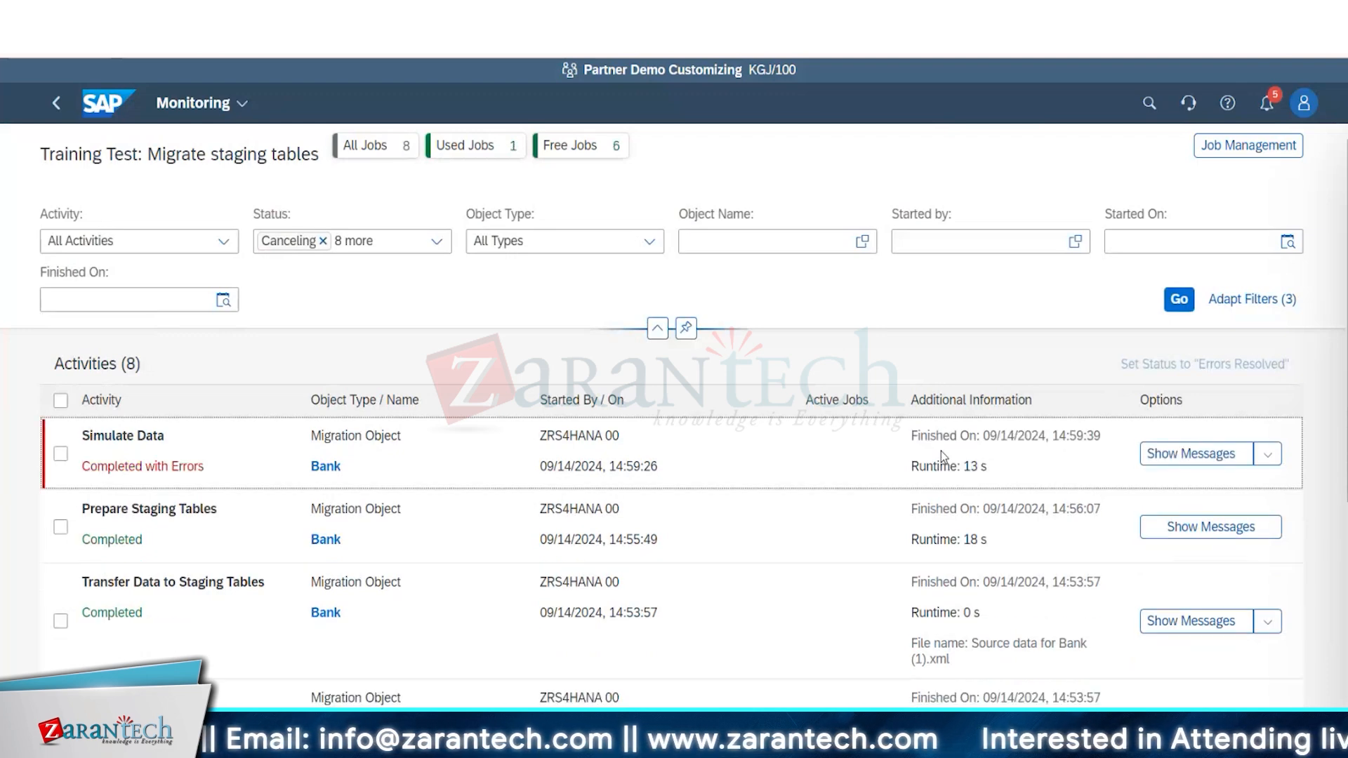
left_click(1187, 454)
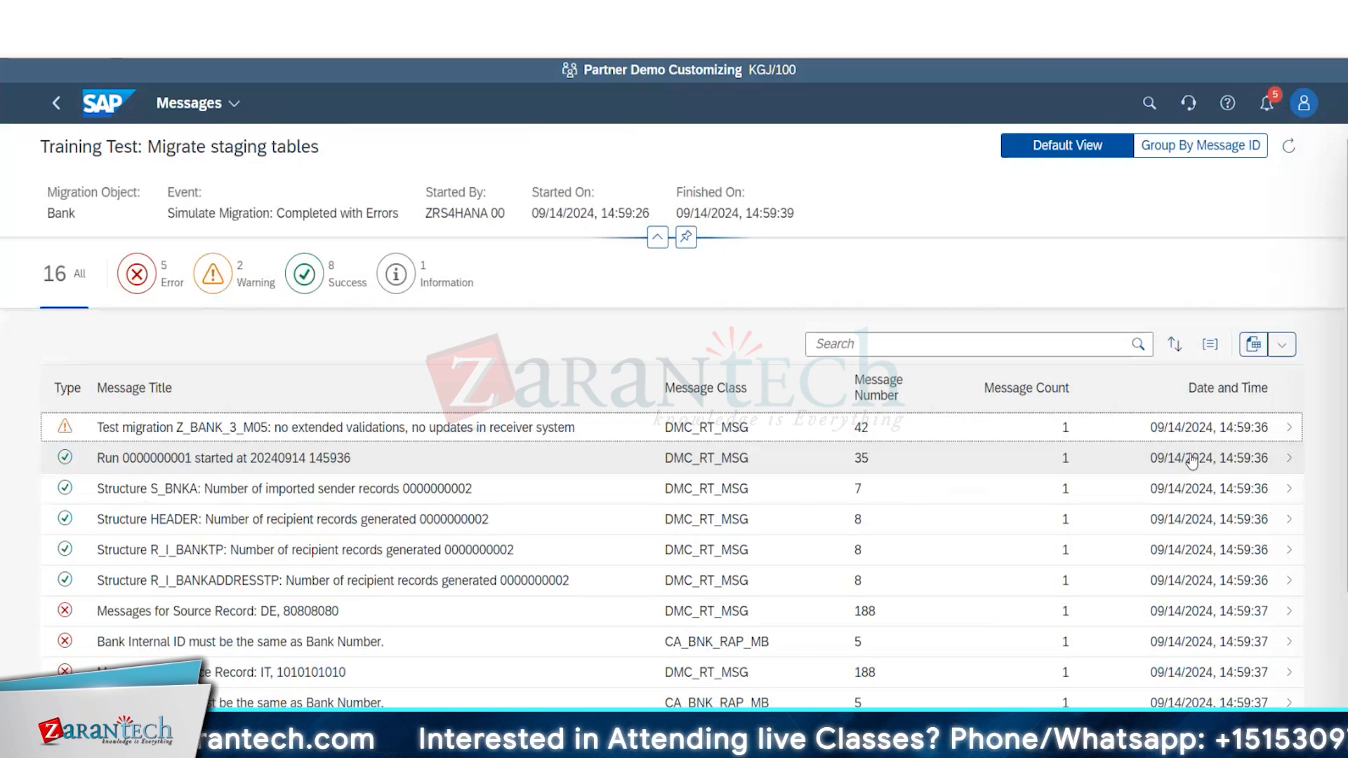
scroll(1191, 462, "down", 3)
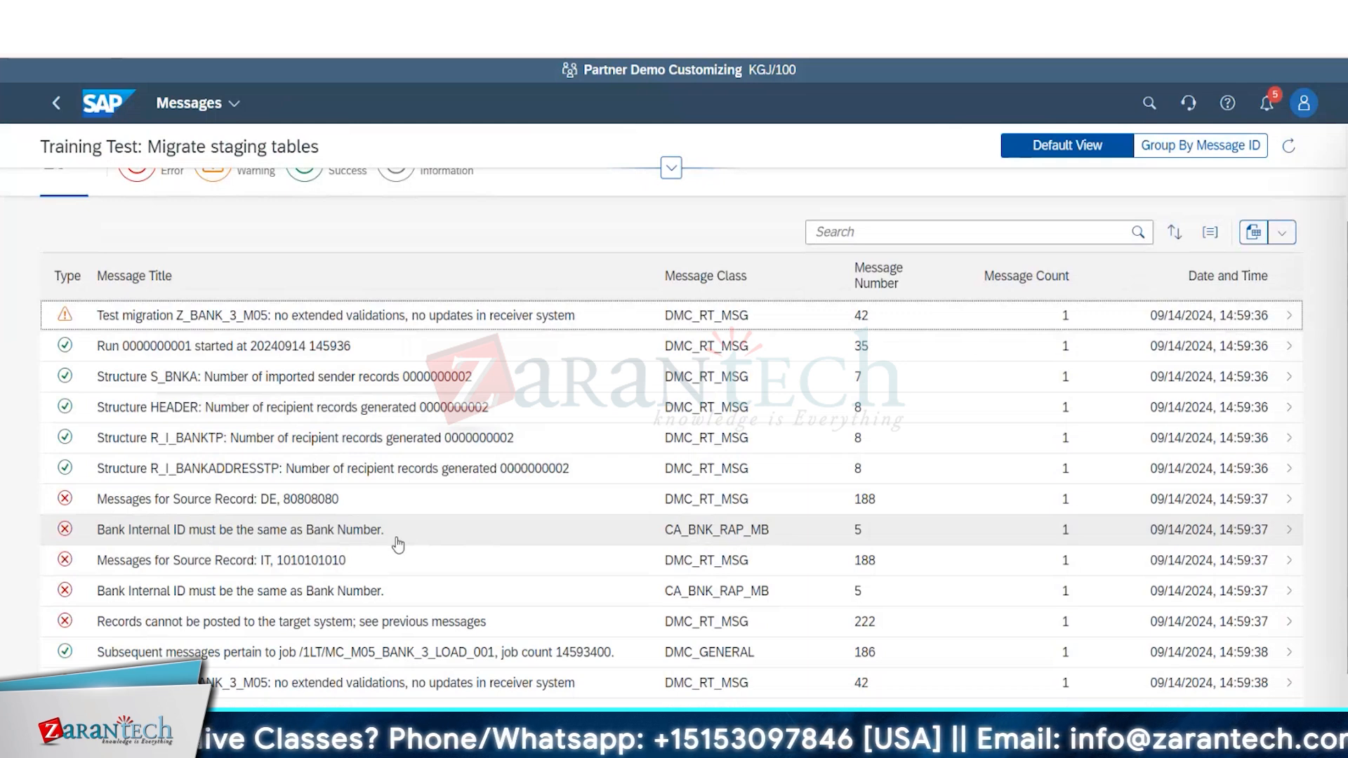
scroll(399, 545, "up", 3)
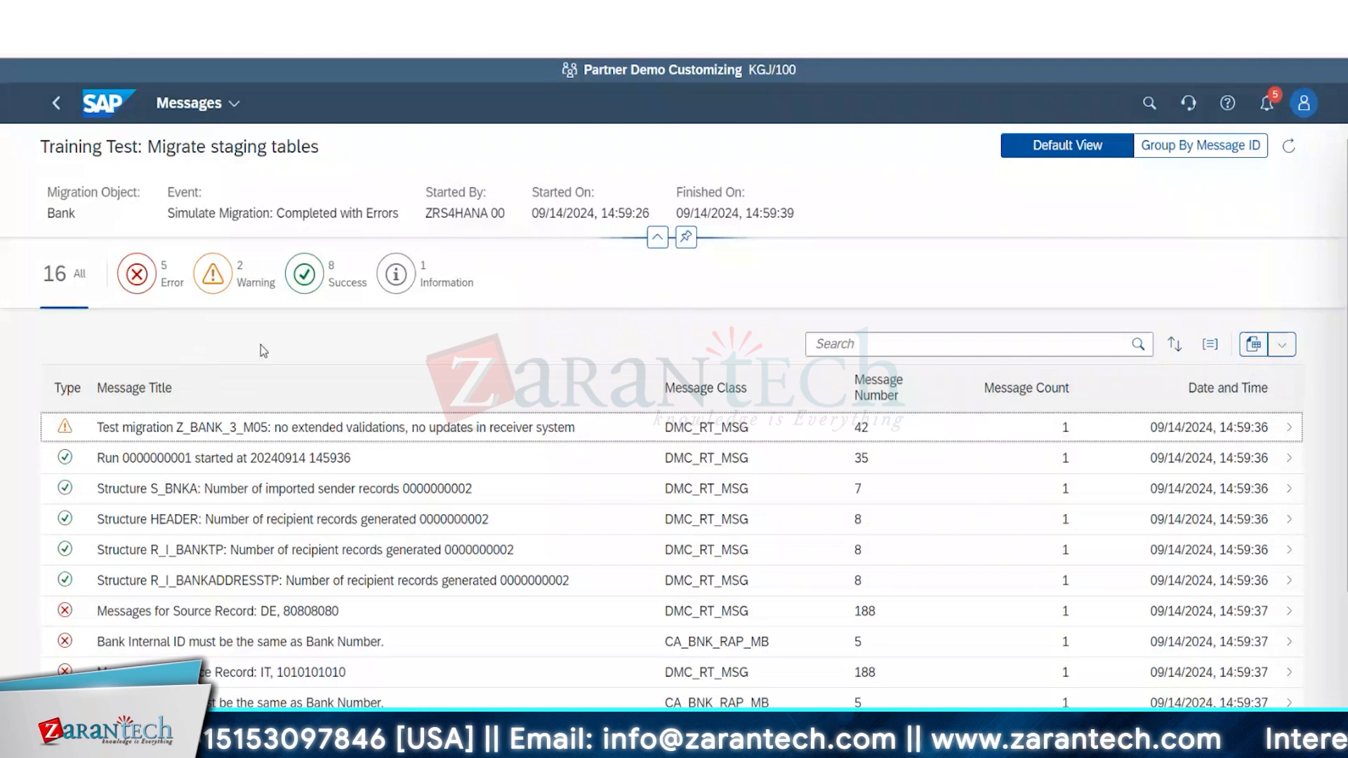
left_click(62, 104)
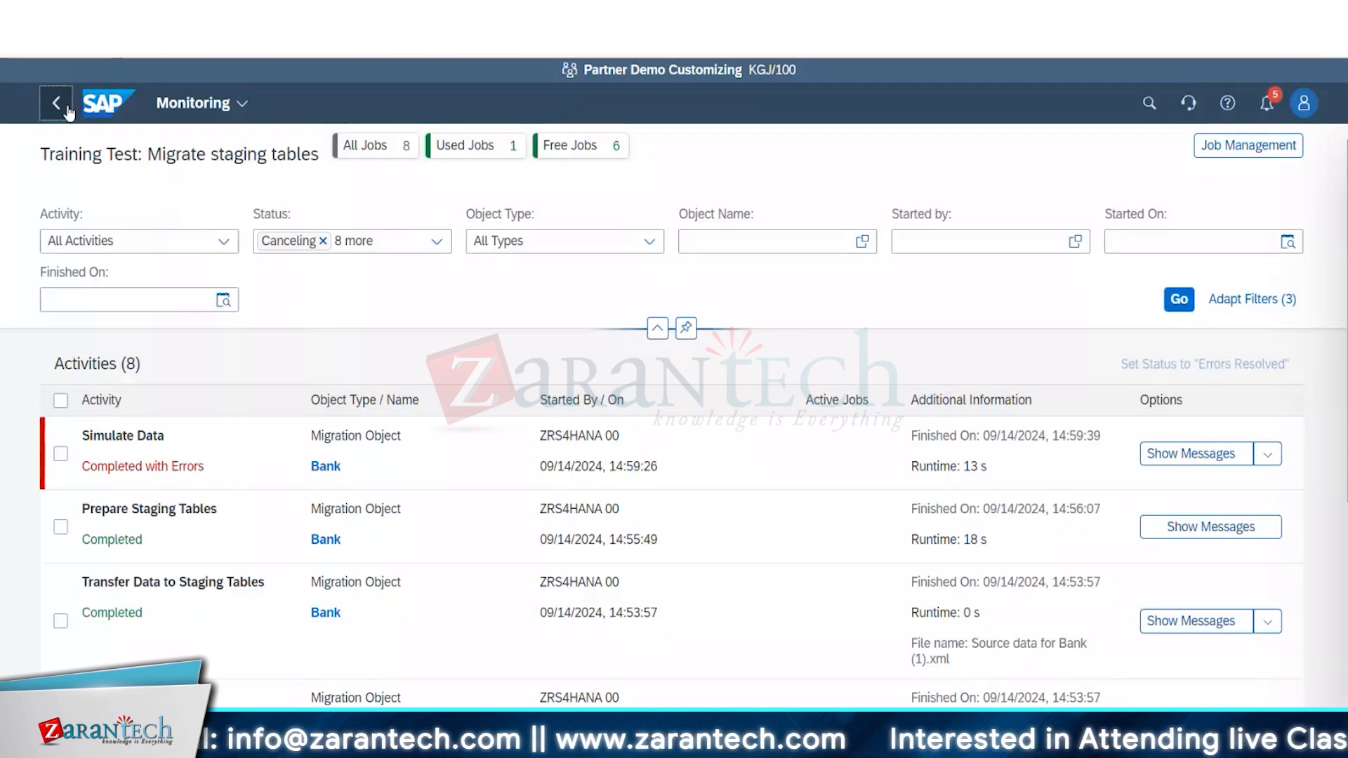
left_click(67, 109)
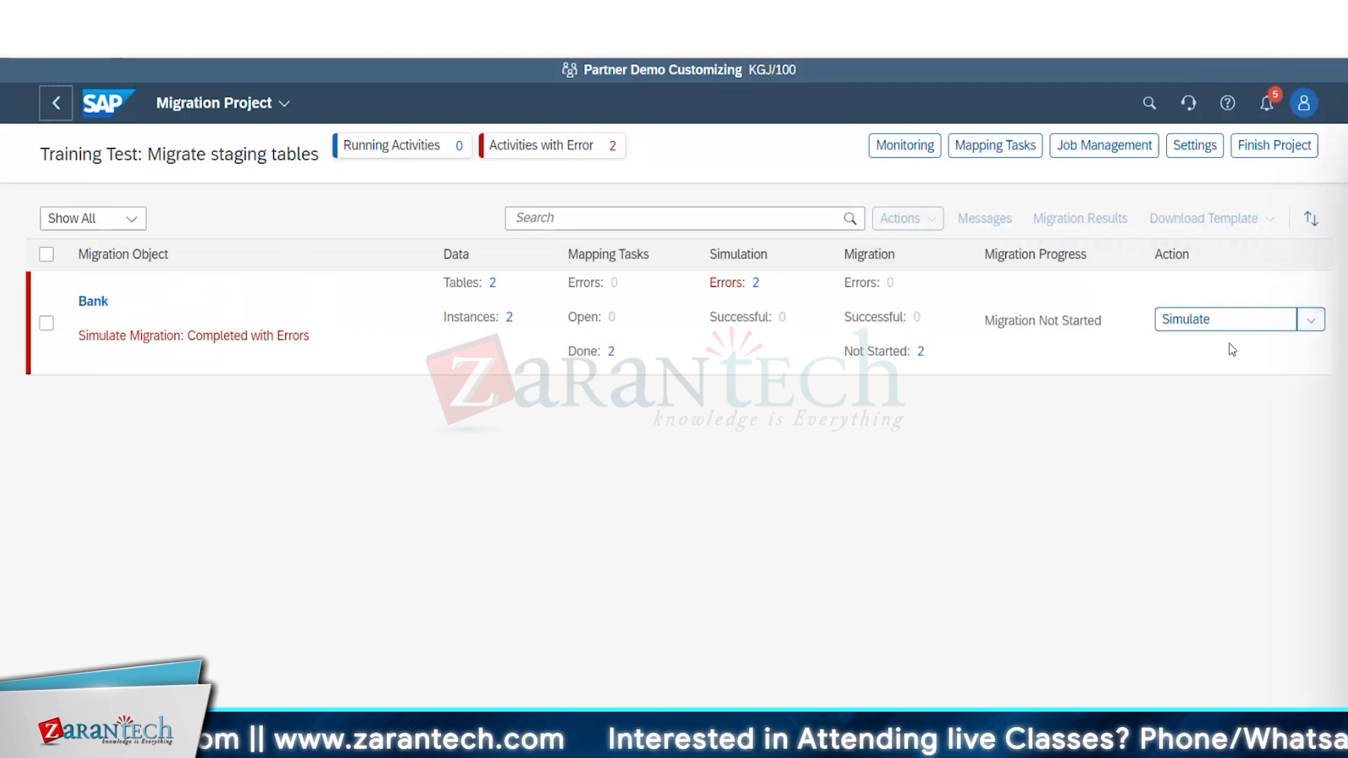
Start the migration of the Bank object for All Instances, accepting the unsuccessful-simulation and cannot-be-undone warnings.
left_click(1310, 321)
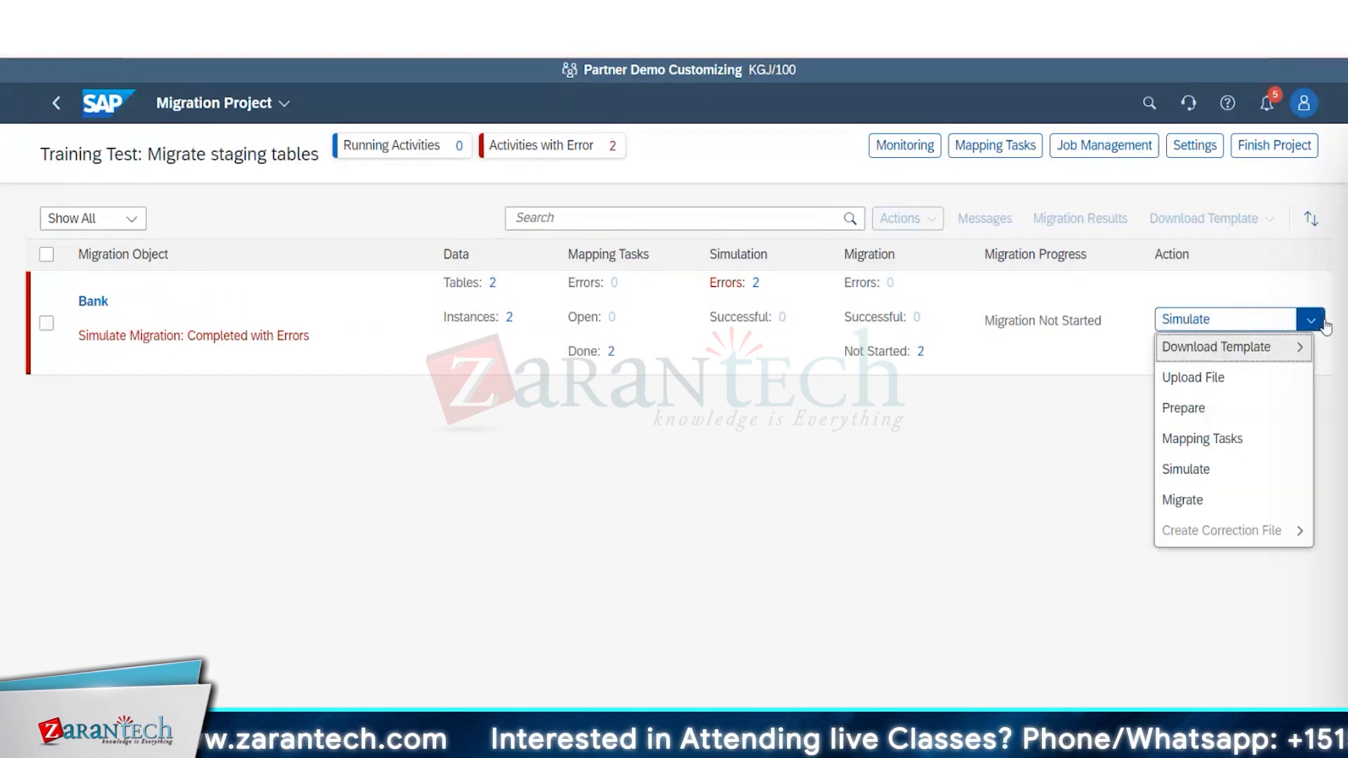
left_click(1255, 500)
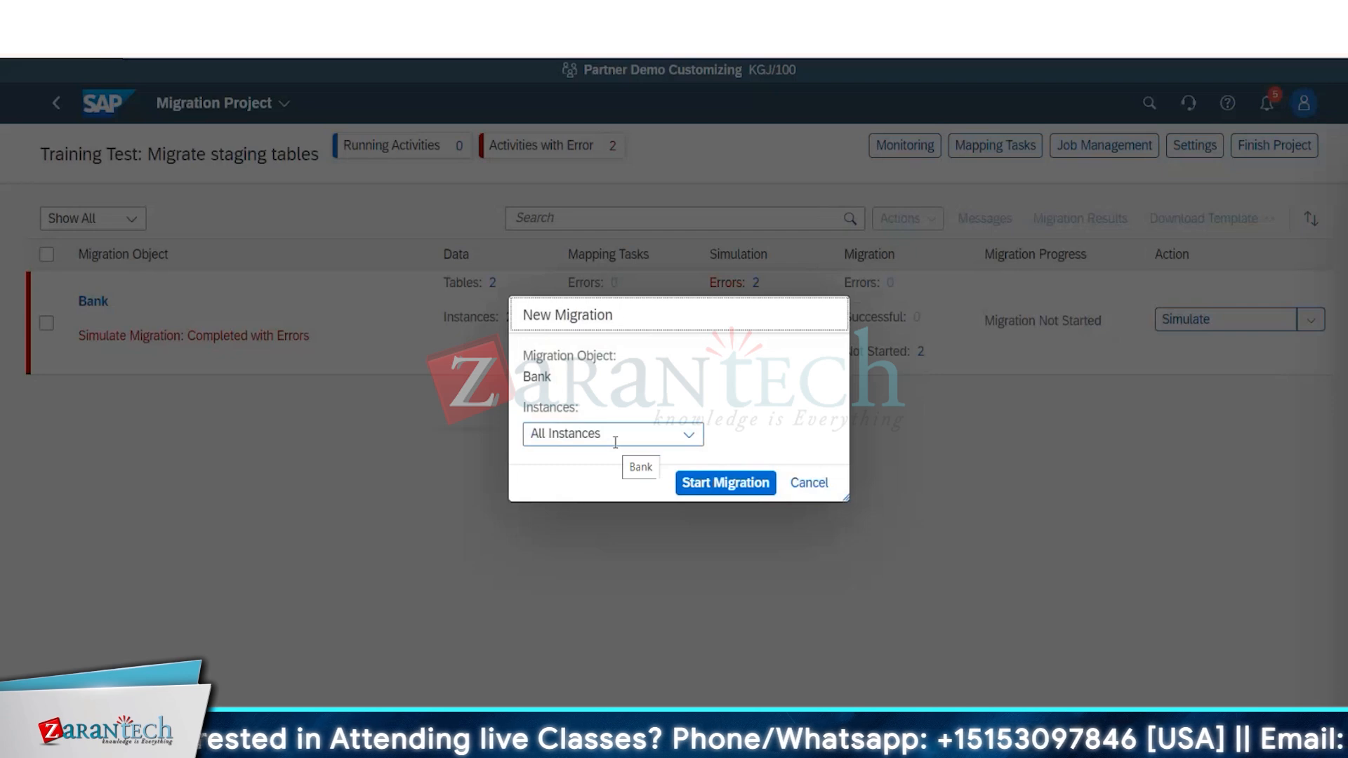
left_click(723, 490)
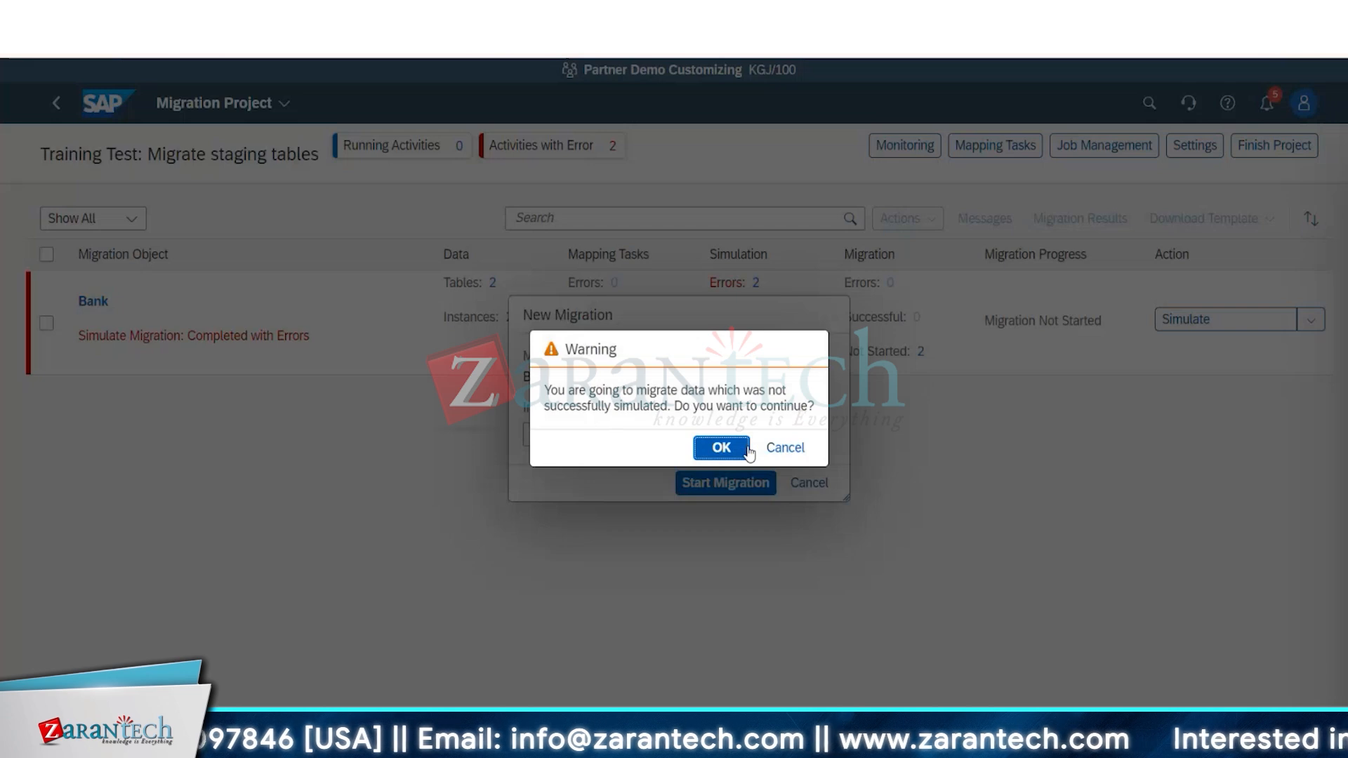
left_click(719, 446)
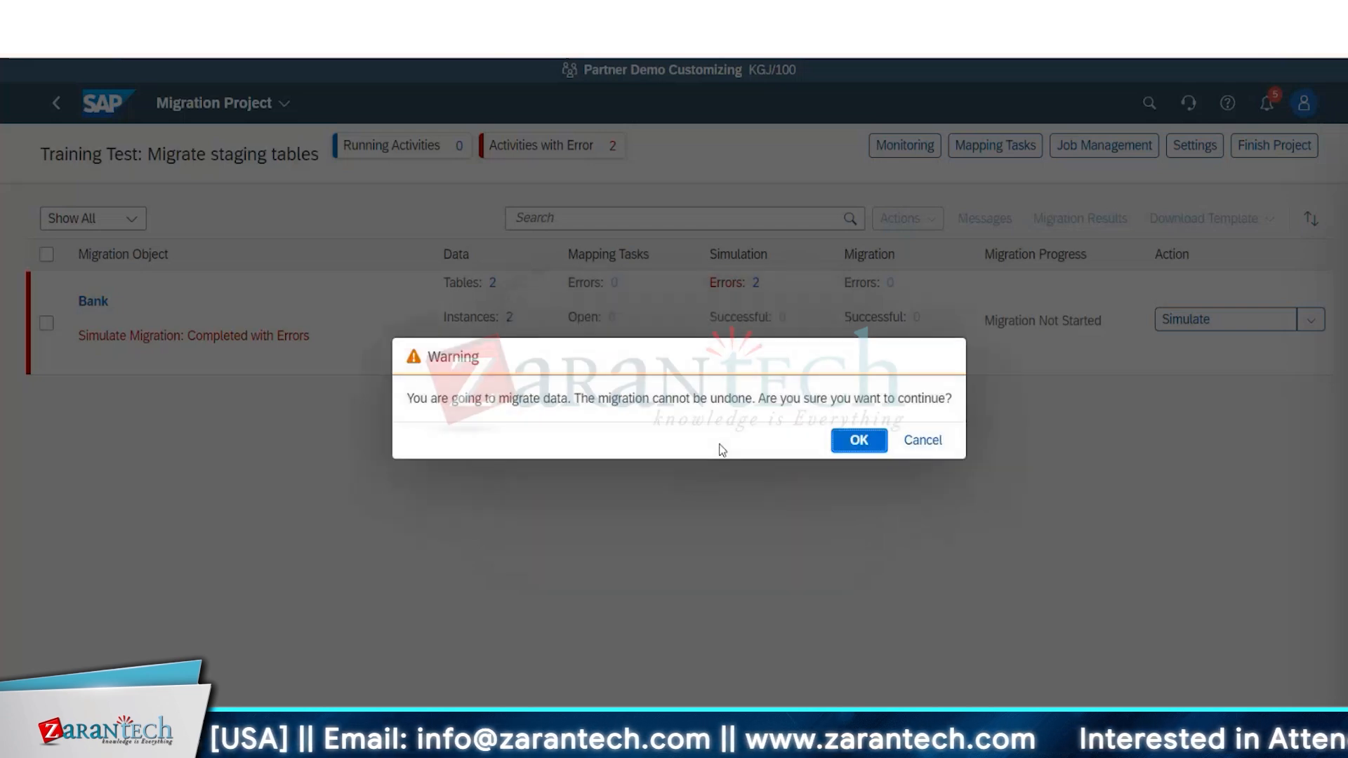
left_click(863, 444)
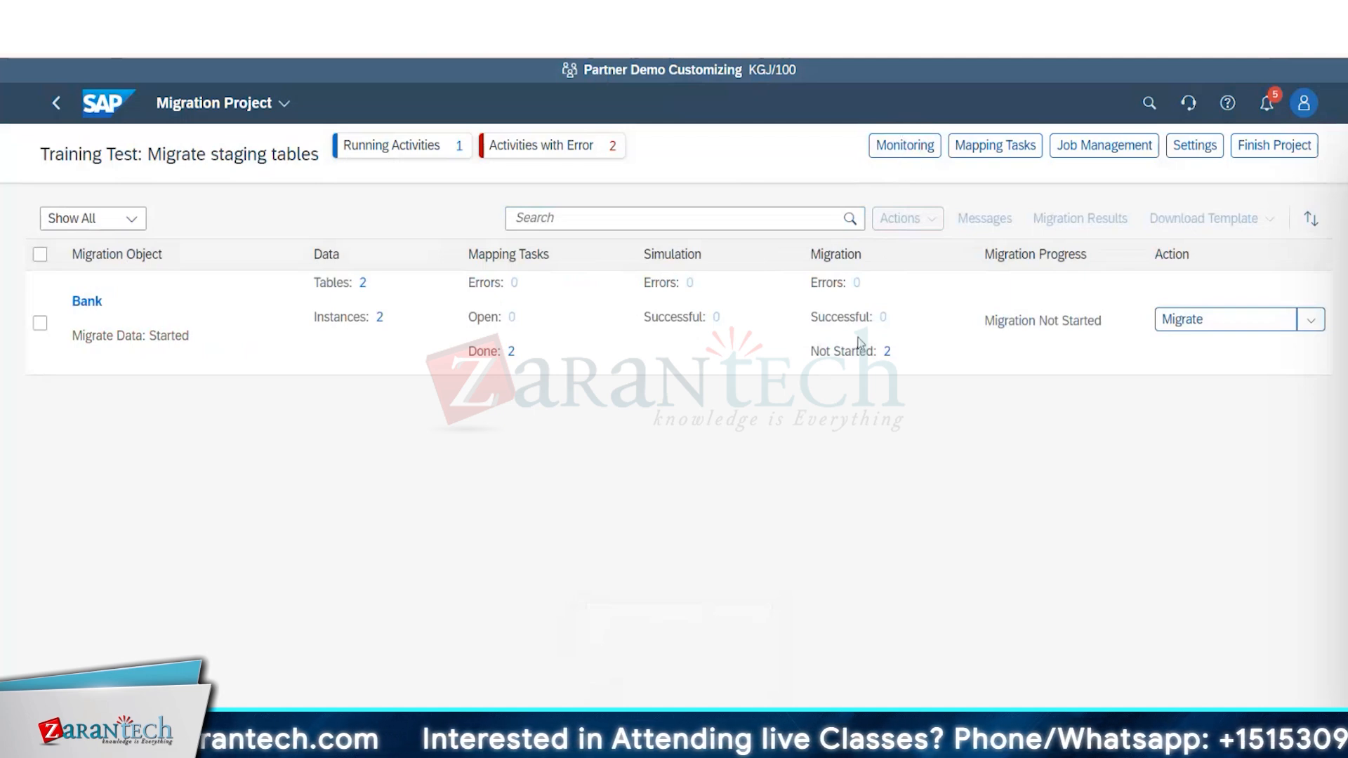
Check the Migrate Data activity in Monitoring, then return to the migration project and check the Bank object's migration progress.
left_click(908, 149)
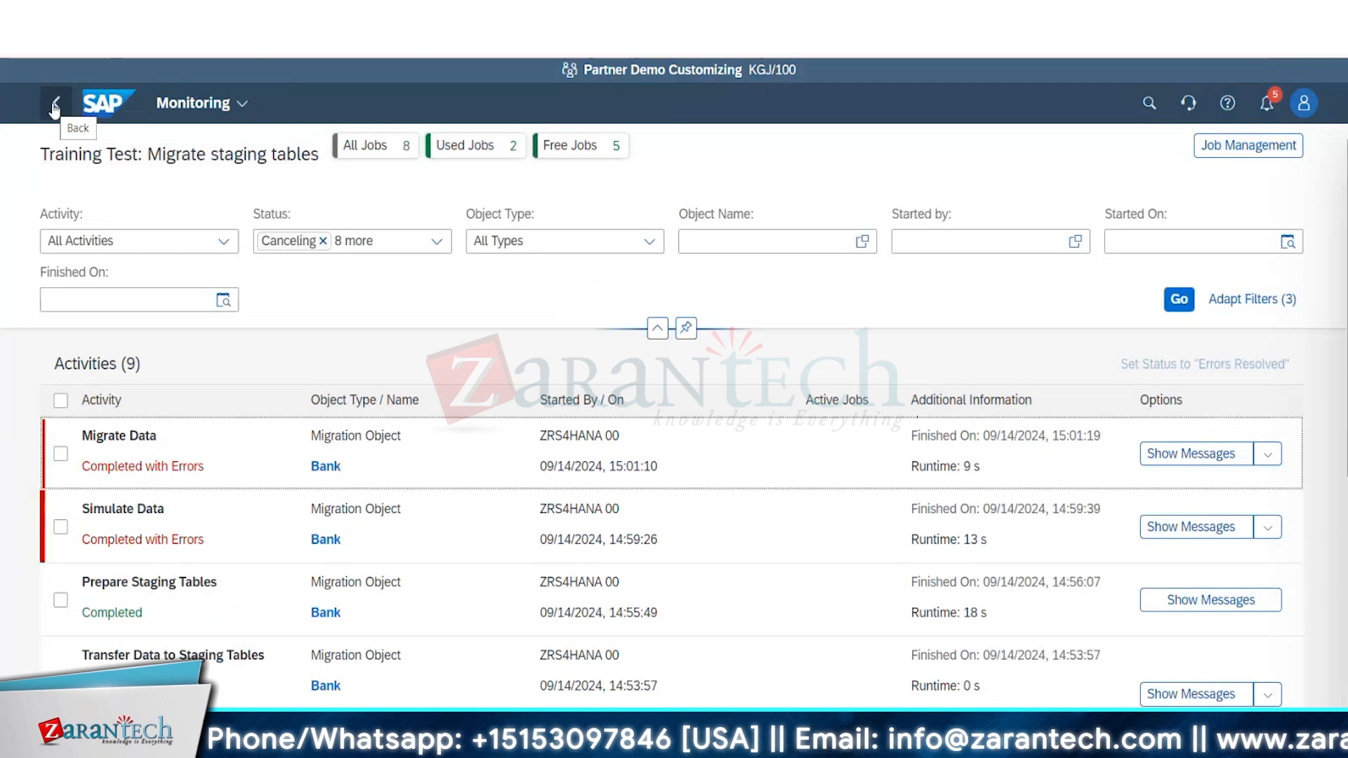
left_click(55, 107)
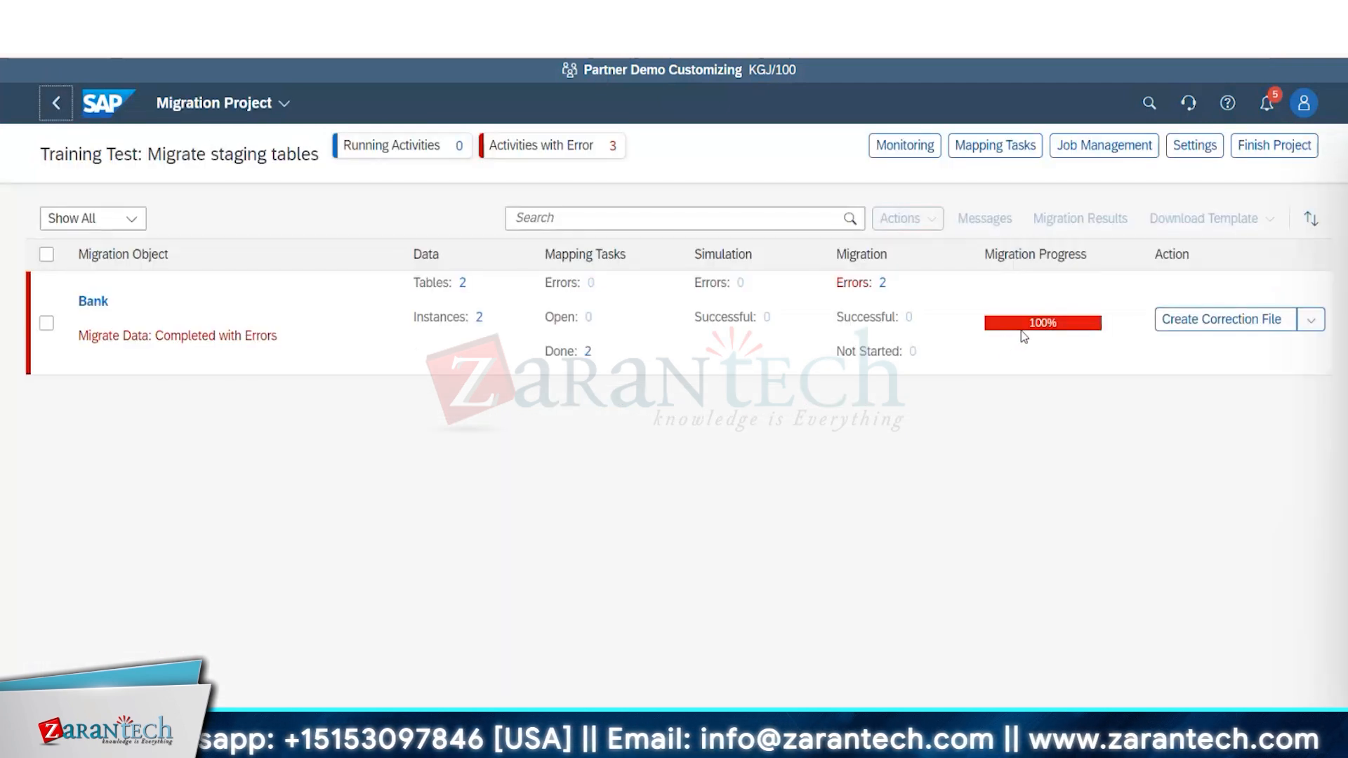
mouse_move(1024, 336)
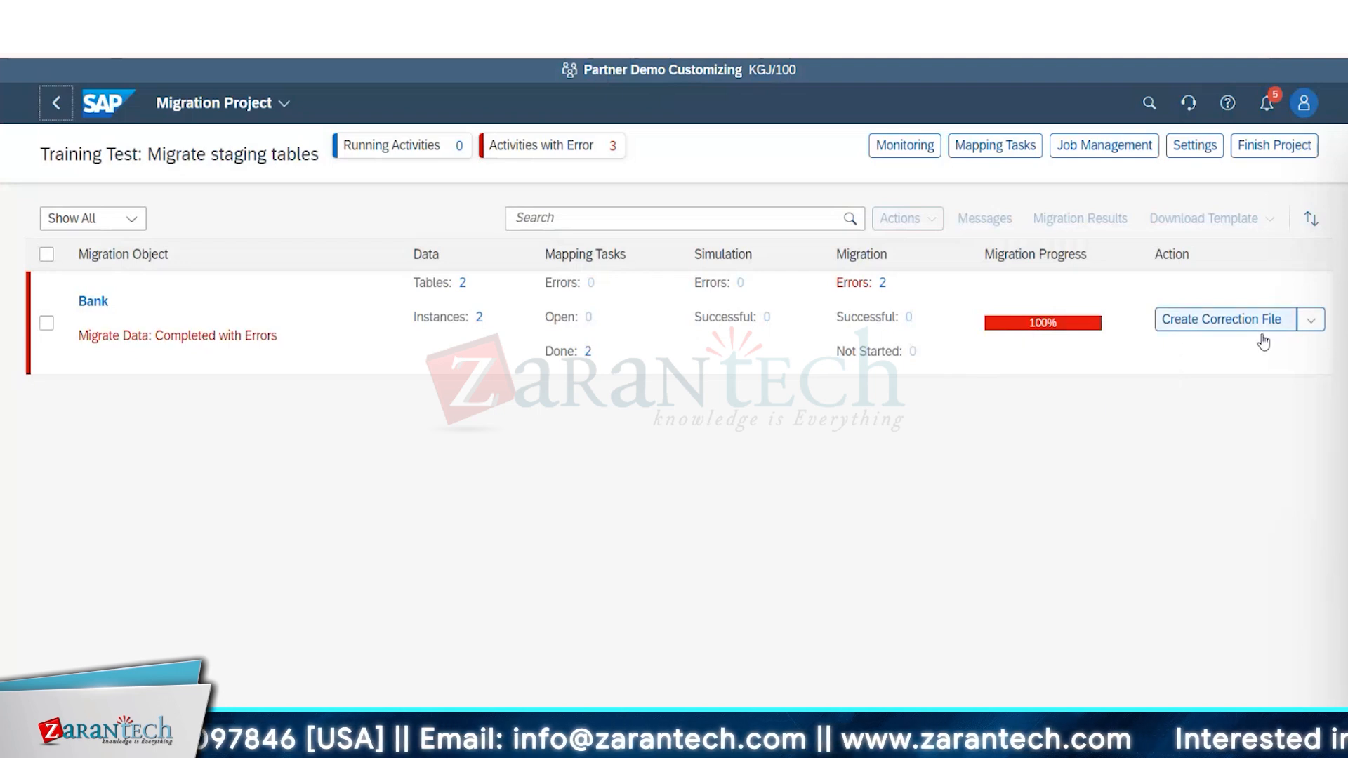
Download a fresh migration template for the Bank object as an XML file.
left_click(1311, 320)
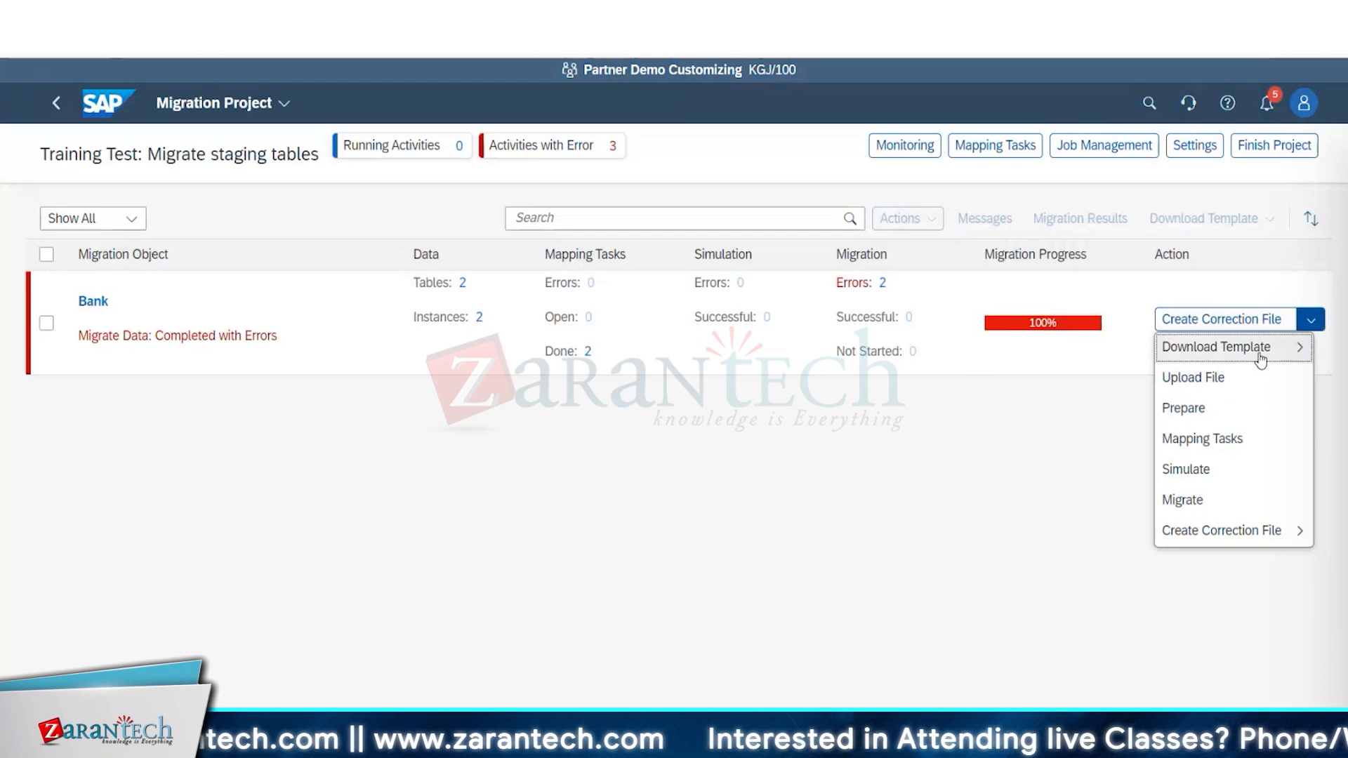
mouse_move(1262, 360)
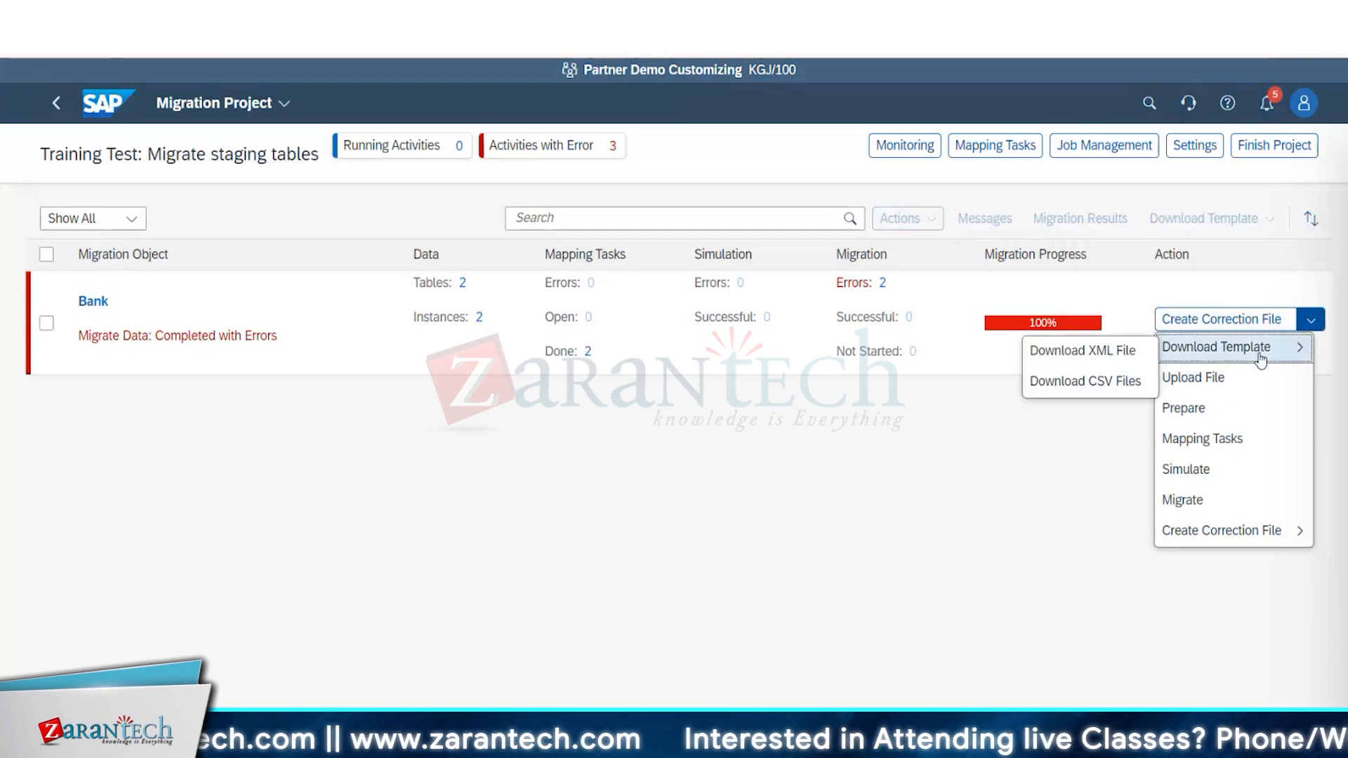
left_click(1072, 353)
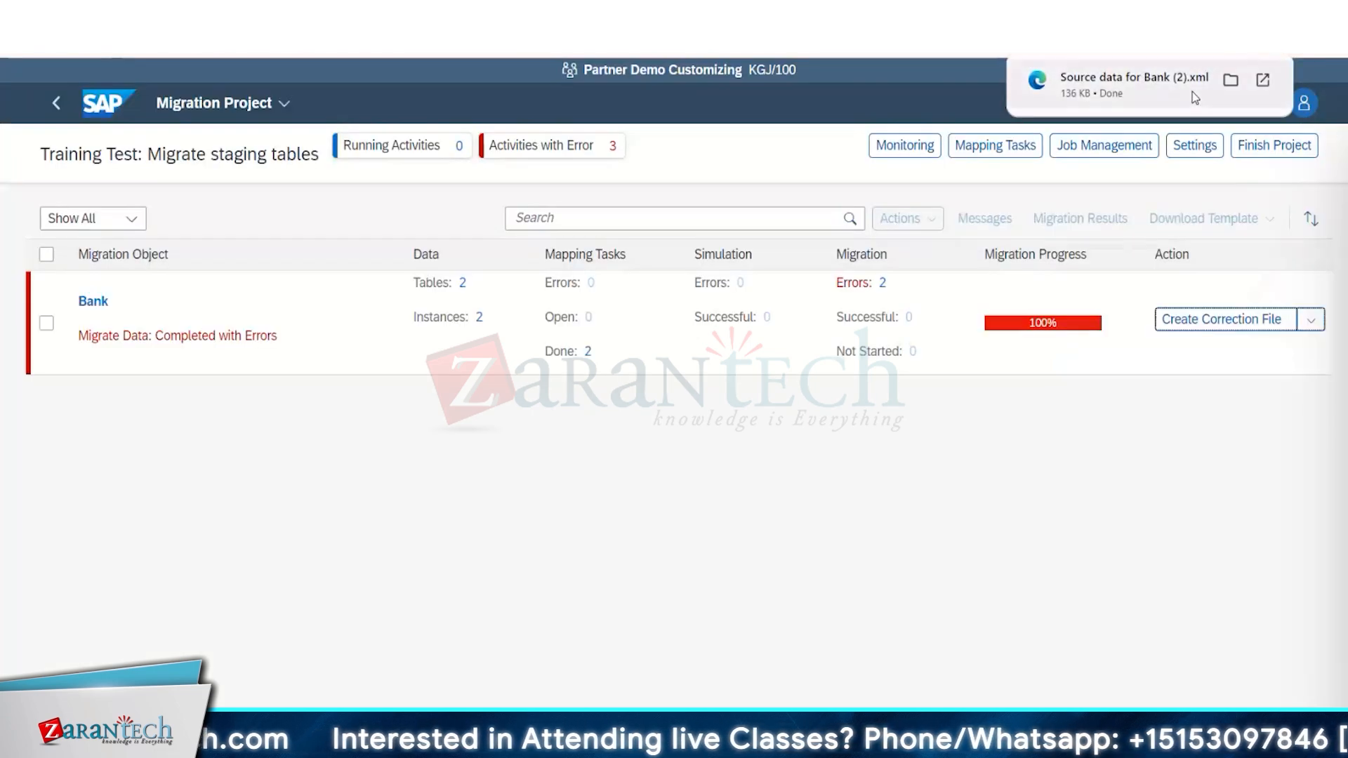
Switch to Excel, open the downloaded file Source data for Bank (2) and show its Bank Master sheet.
left_click(914, 743)
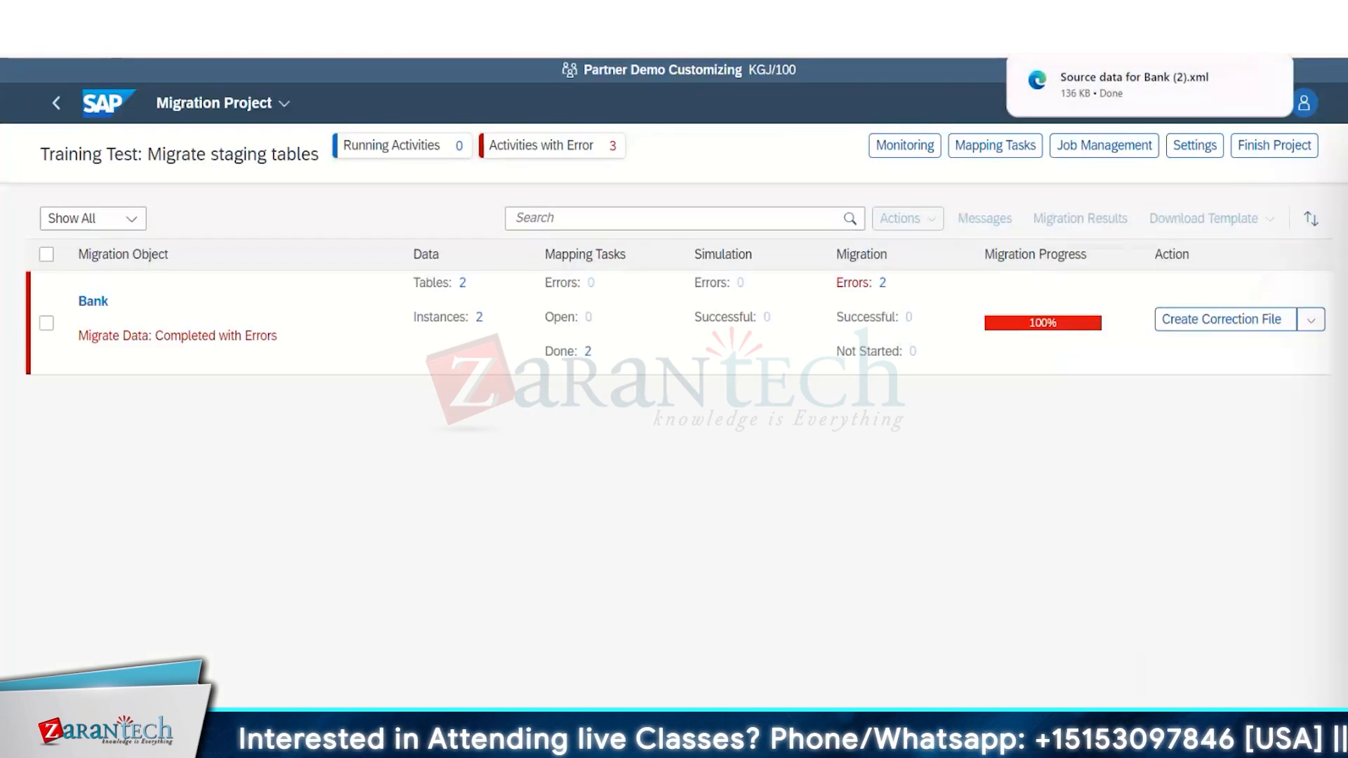
left_click(1009, 660)
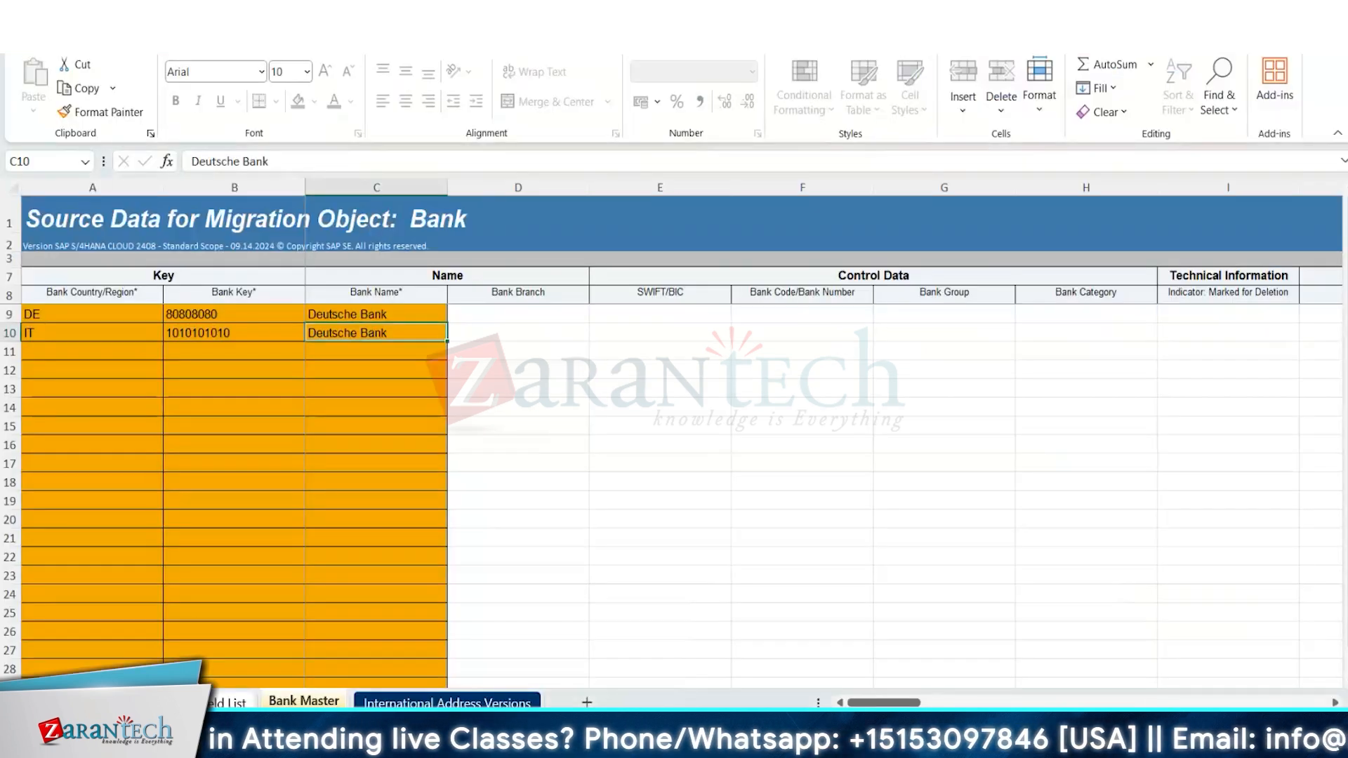
left_click(22, 38)
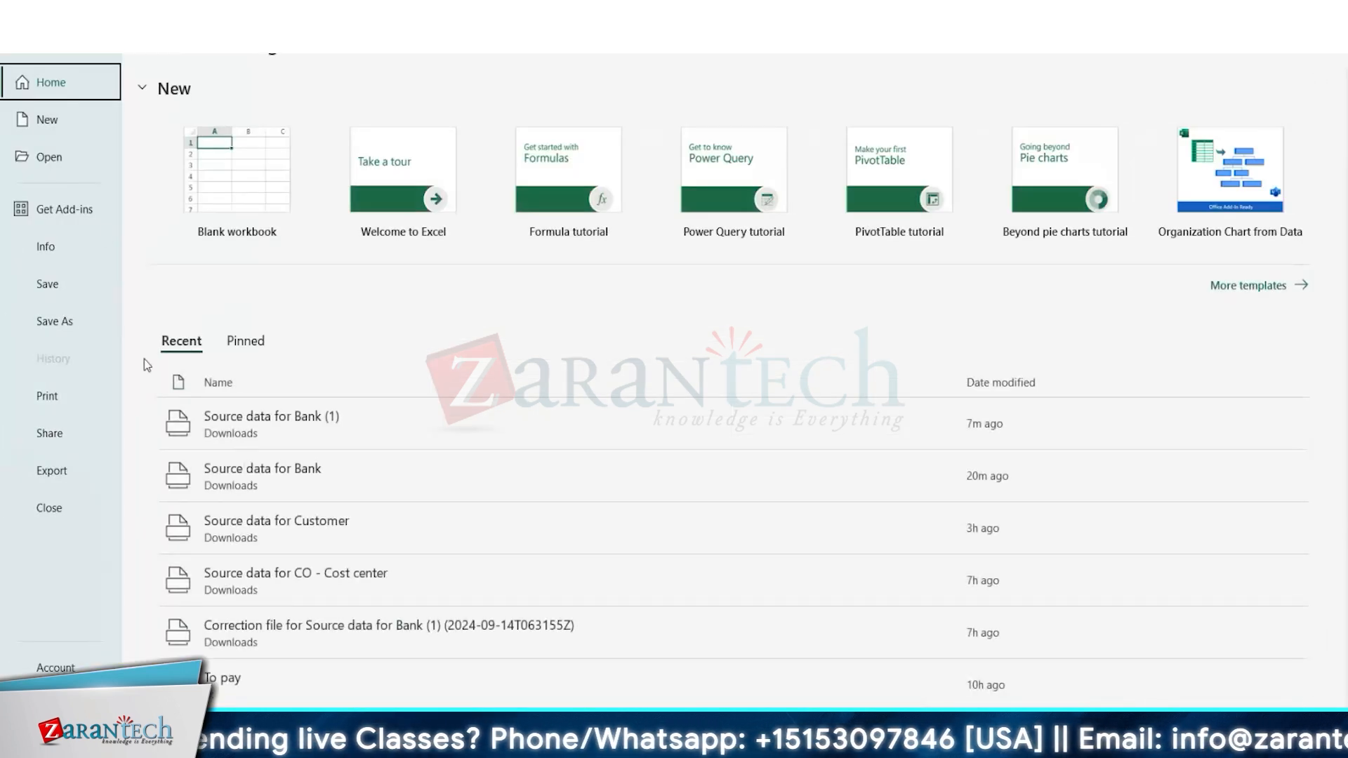
left_click(60, 174)
left_click(280, 510)
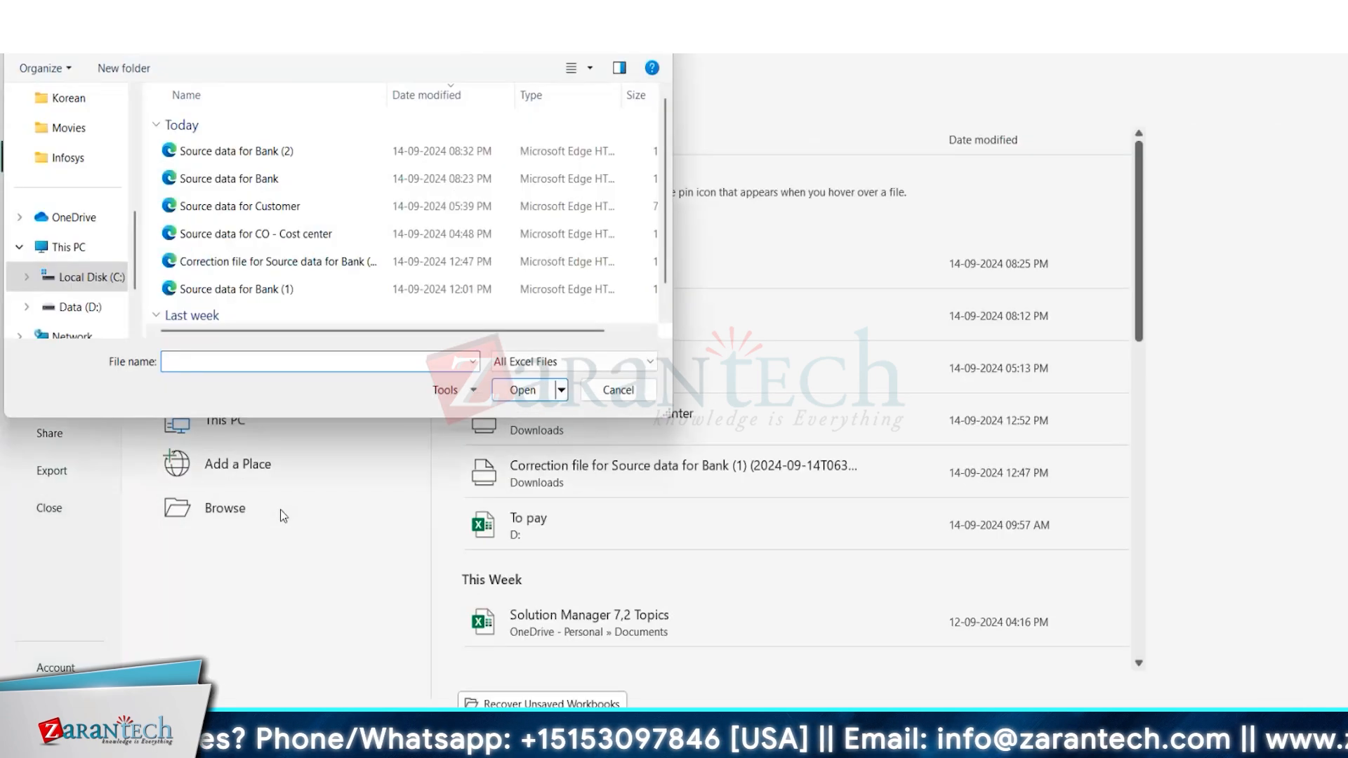
double_click(274, 156)
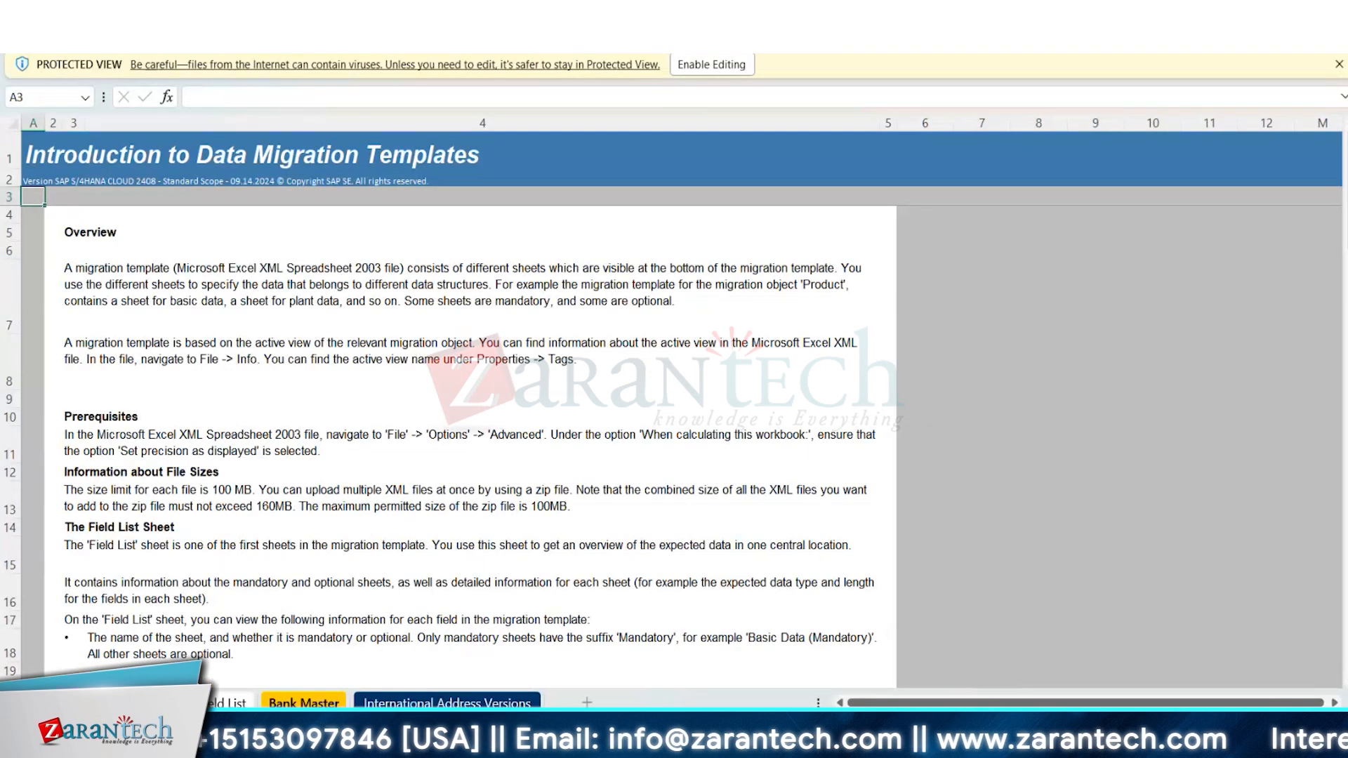
left_click(304, 702)
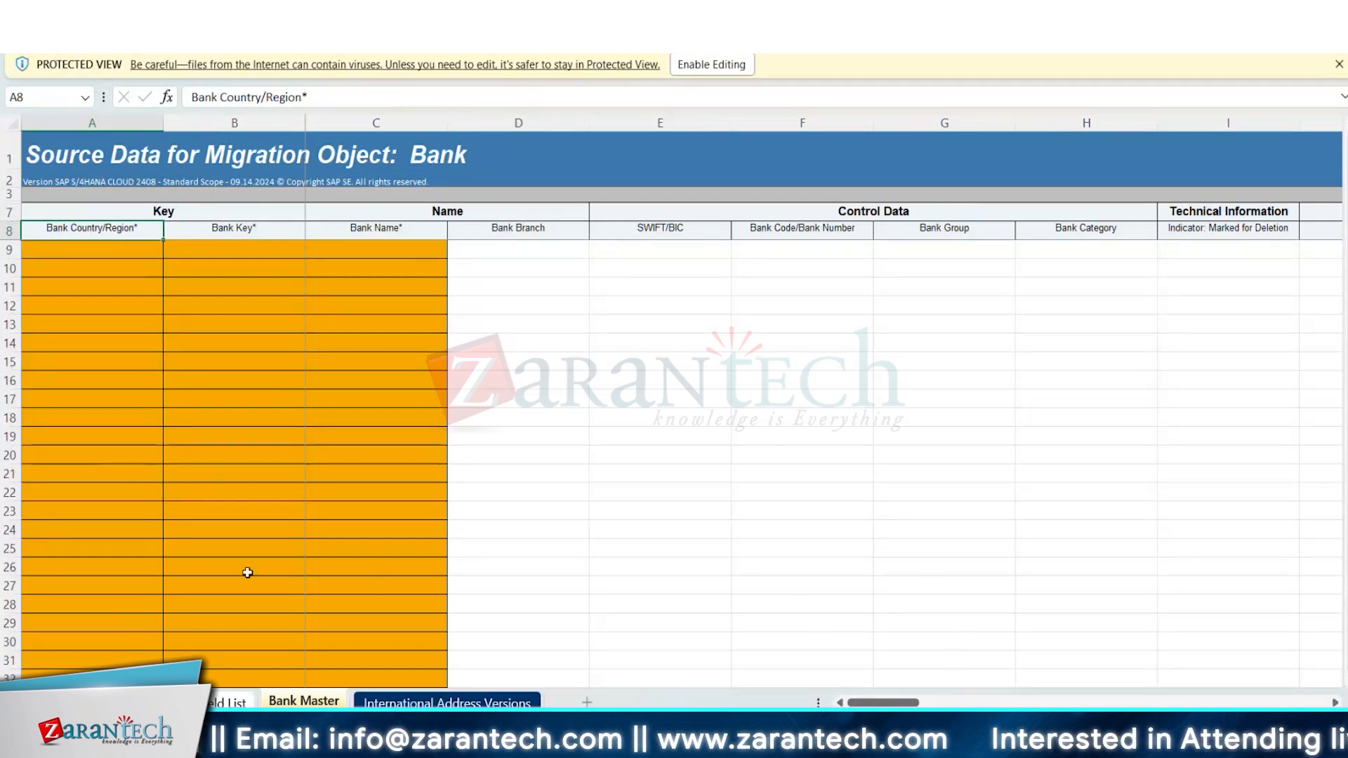
Enable editing in the Bank source data workbook, then switch back to the Migration Project in Chrome.
left_click(714, 66)
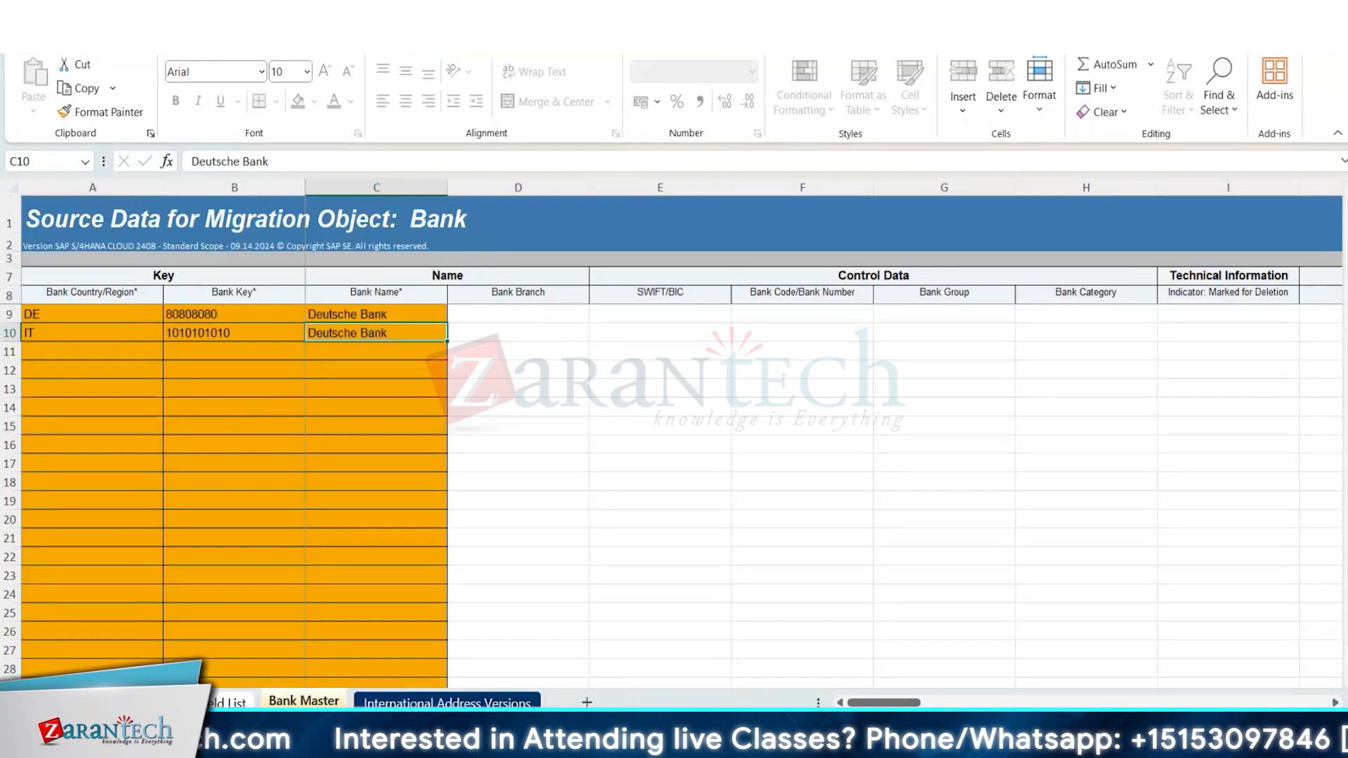
mouse_move(798, 745)
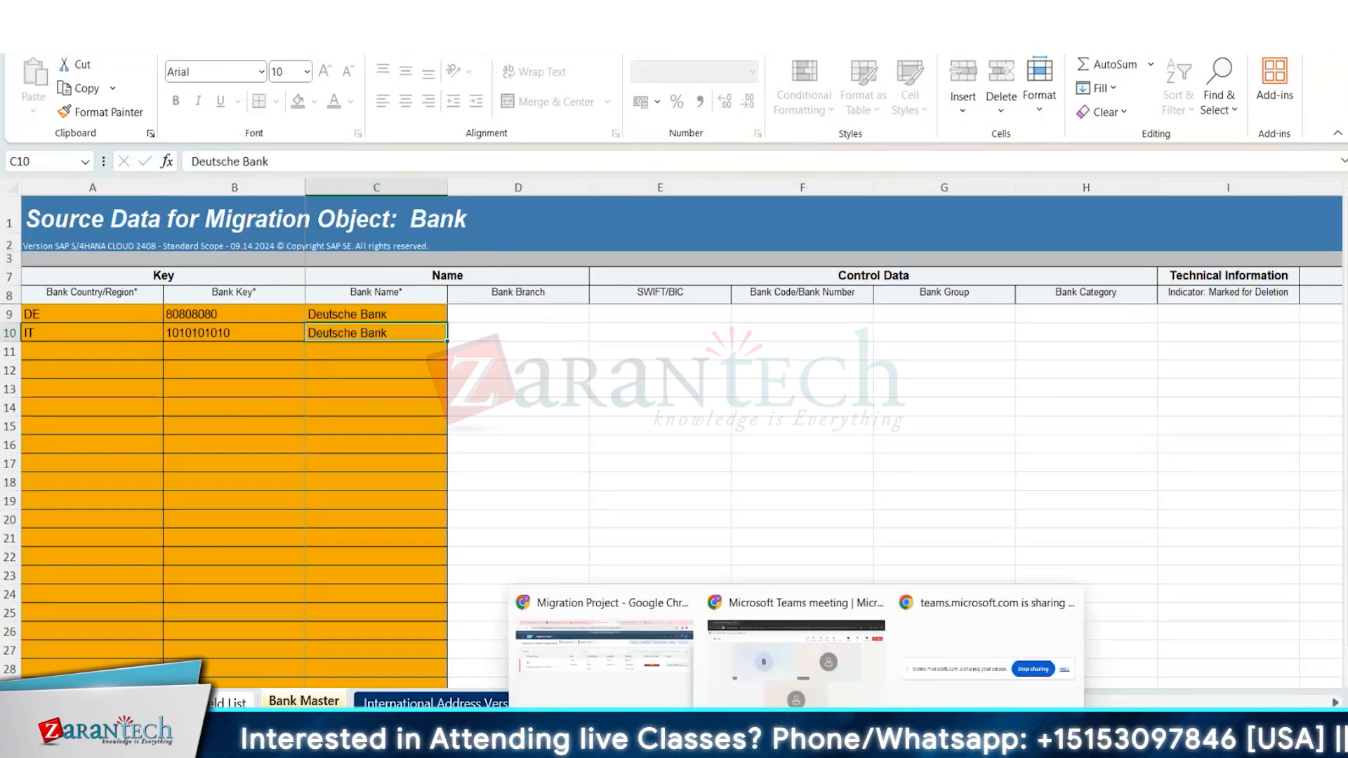
left_click(604, 646)
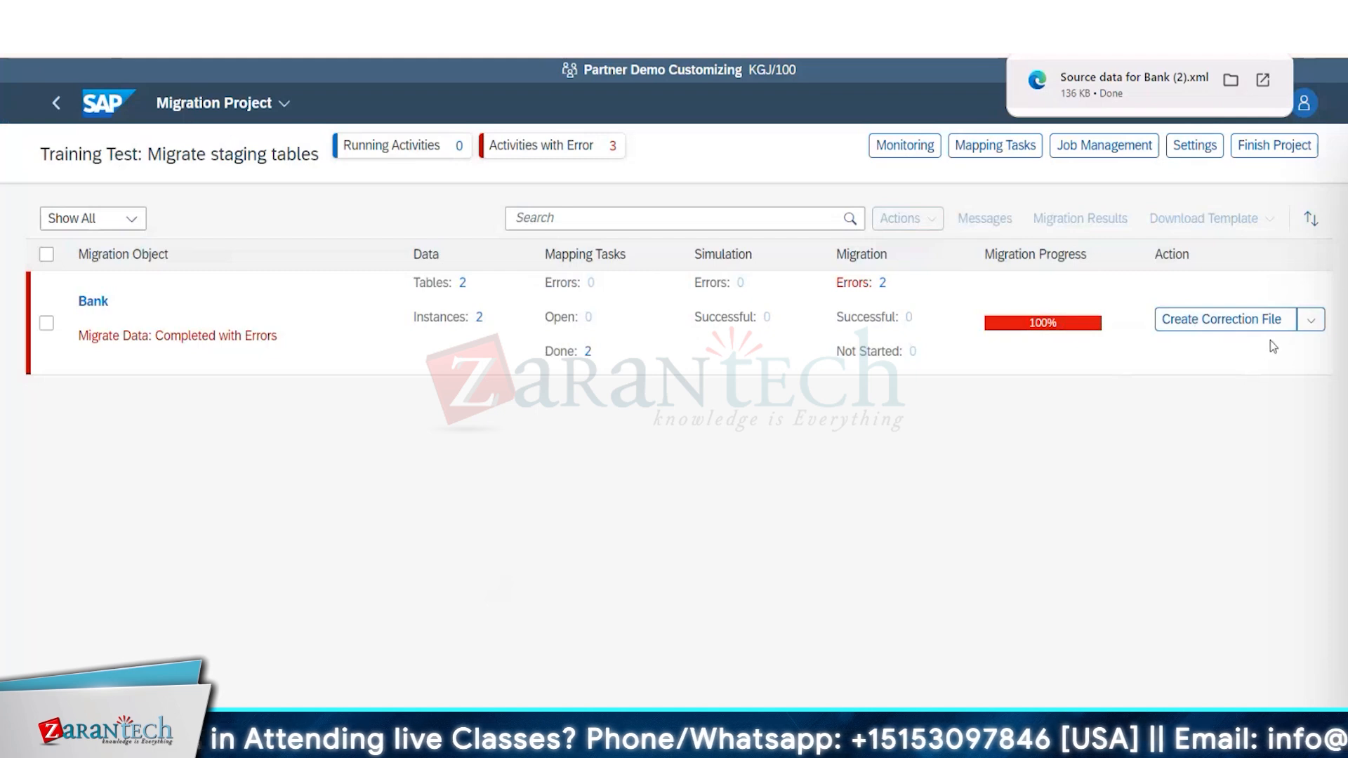
left_click(1312, 322)
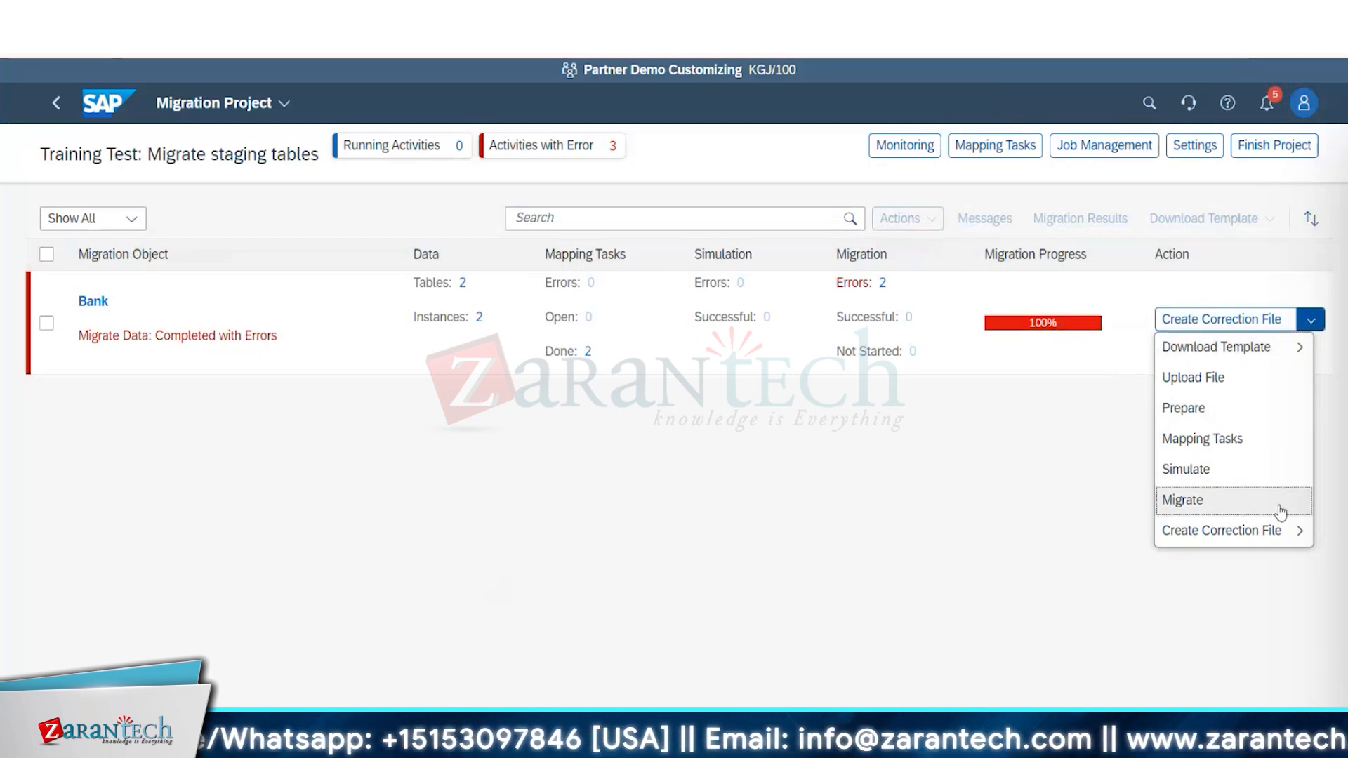
left_click(1065, 467)
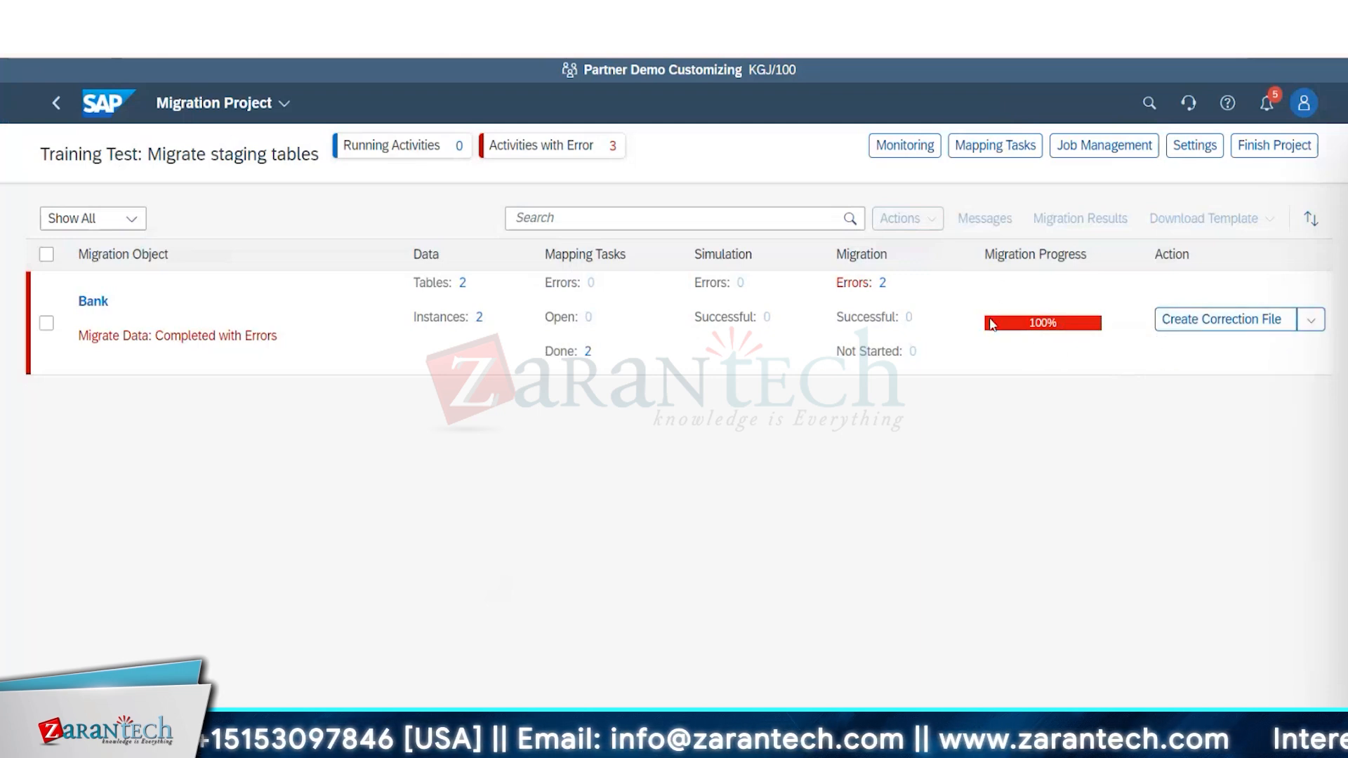
Finish the migration project Training Test: Migrate staging tables without a data retention period and dismiss the message.
mouse_move(1080, 333)
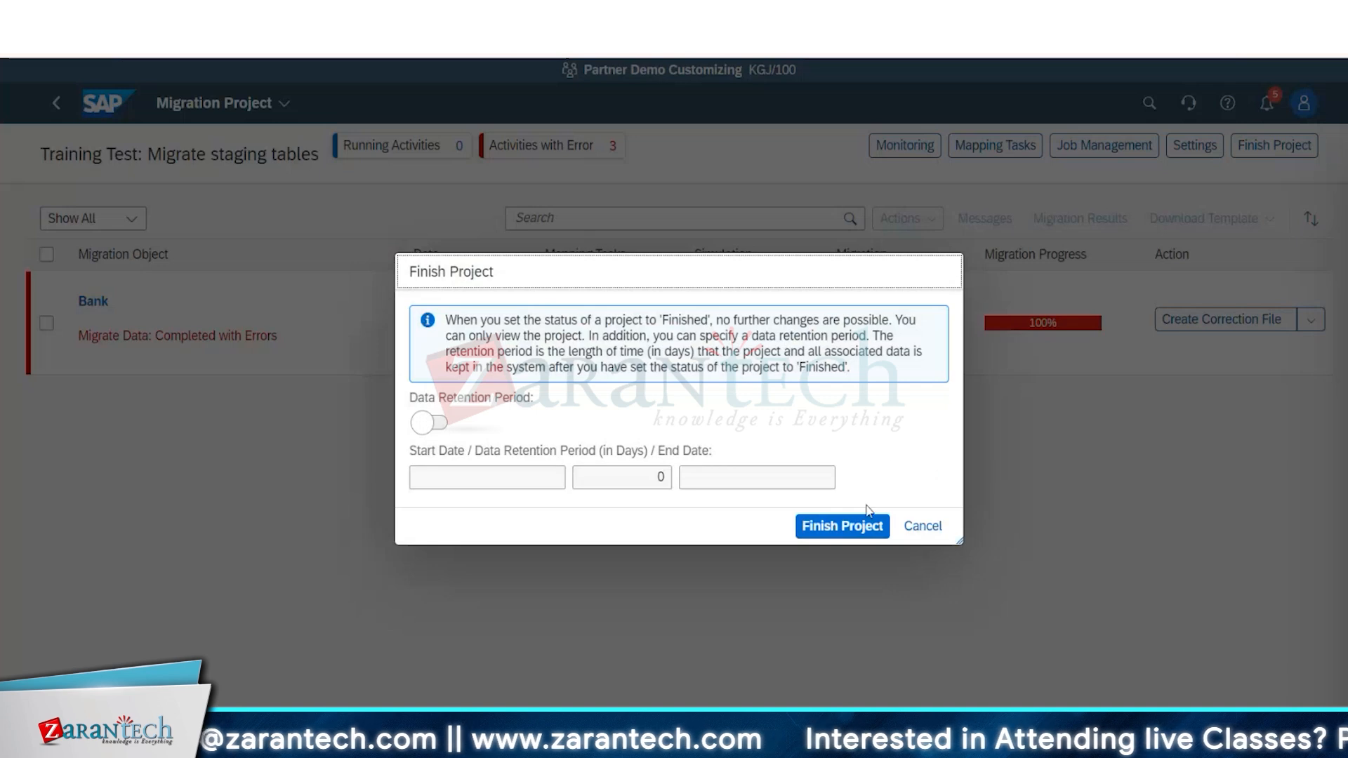
left_click(851, 540)
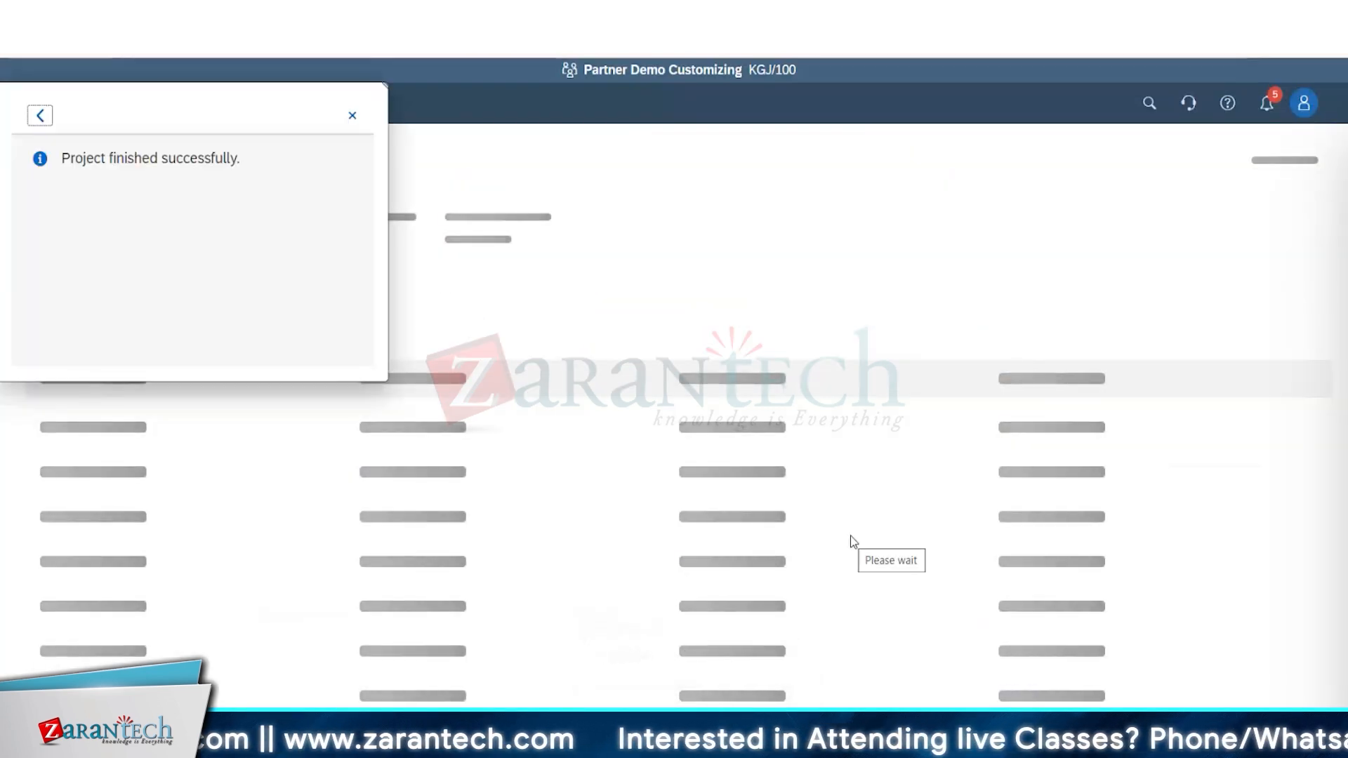
left_click(354, 114)
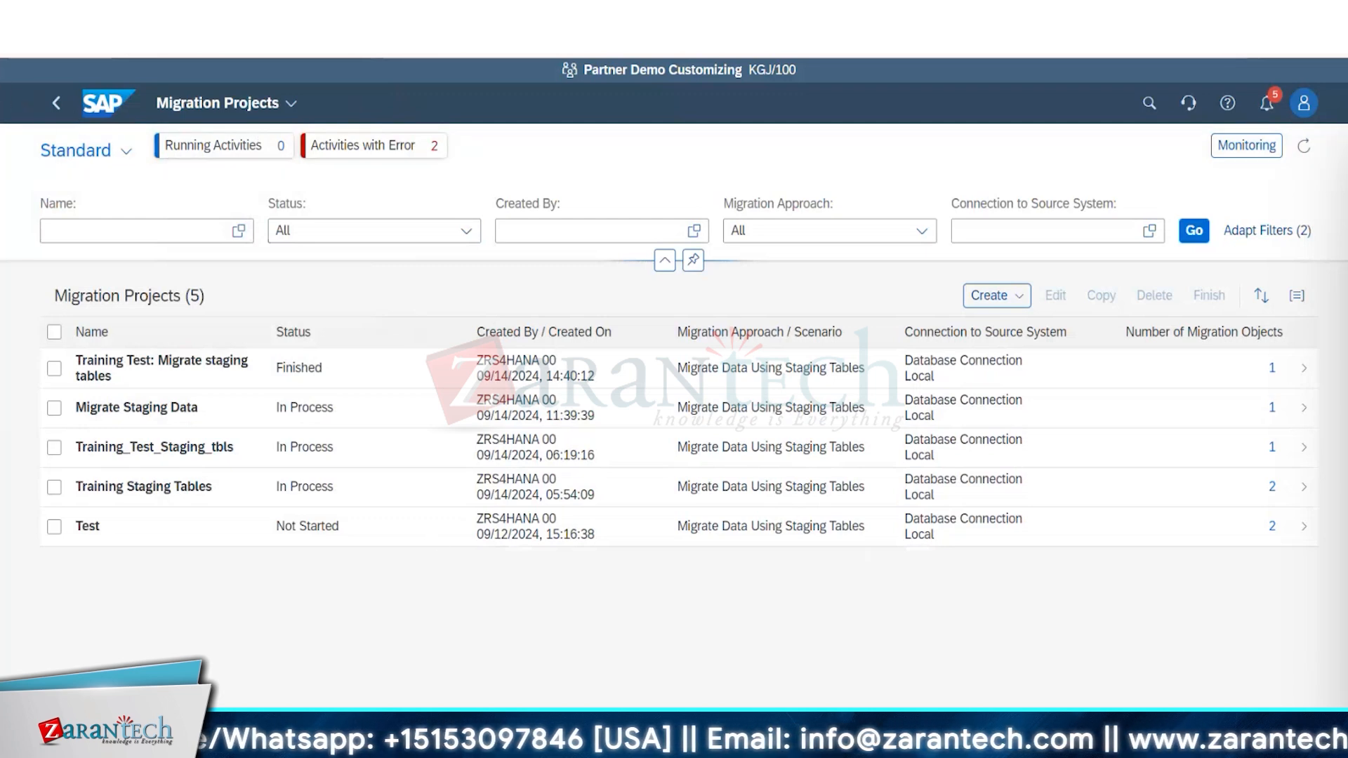
mouse_move(914, 742)
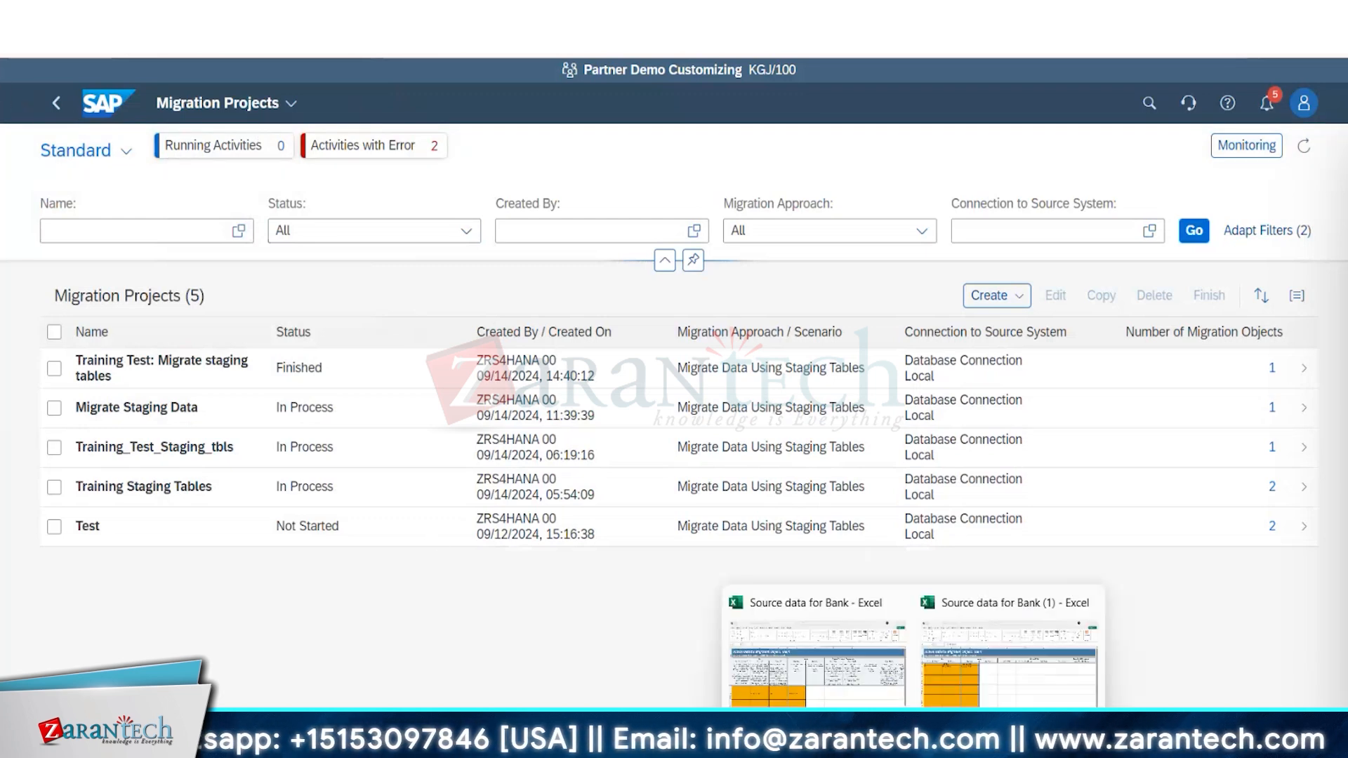
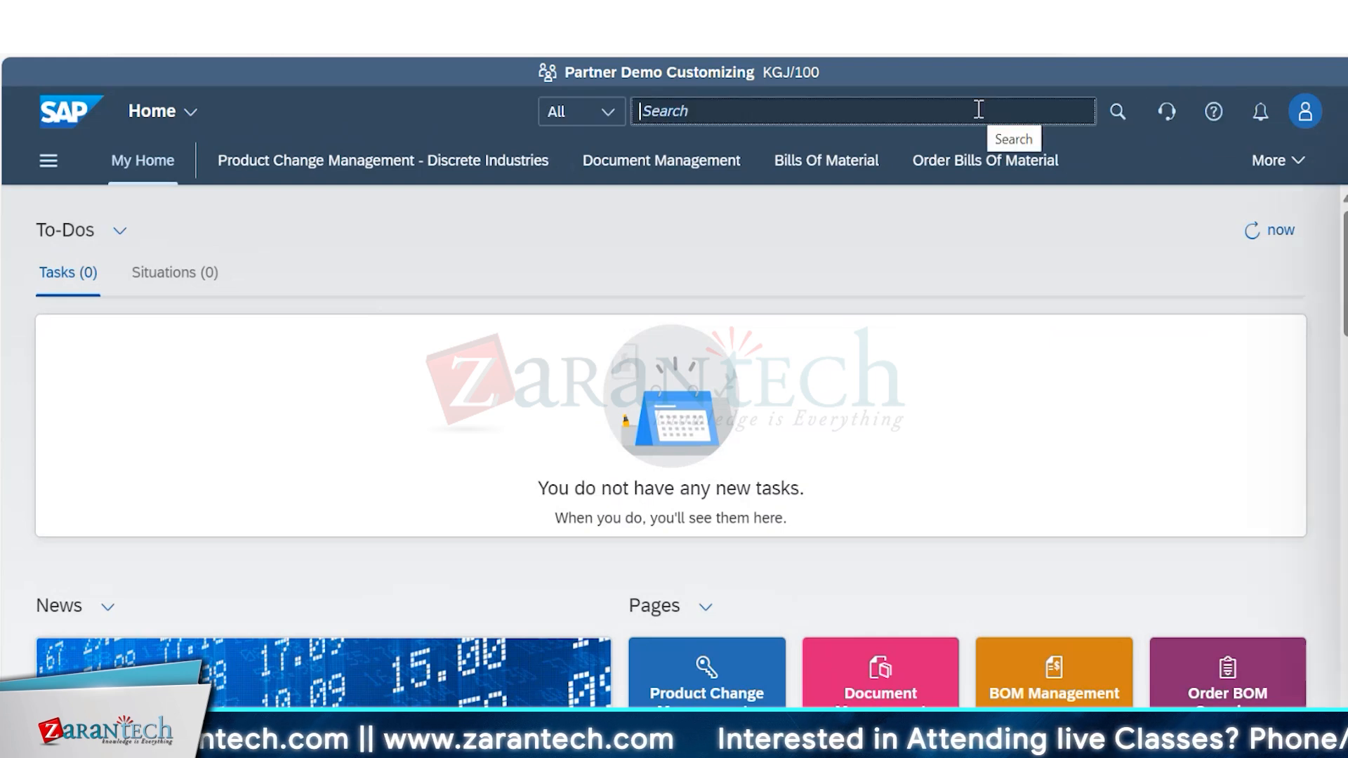
Search the apps for "migration coc" and open the Migrate Your Data app for active migration projects.
type("mi")
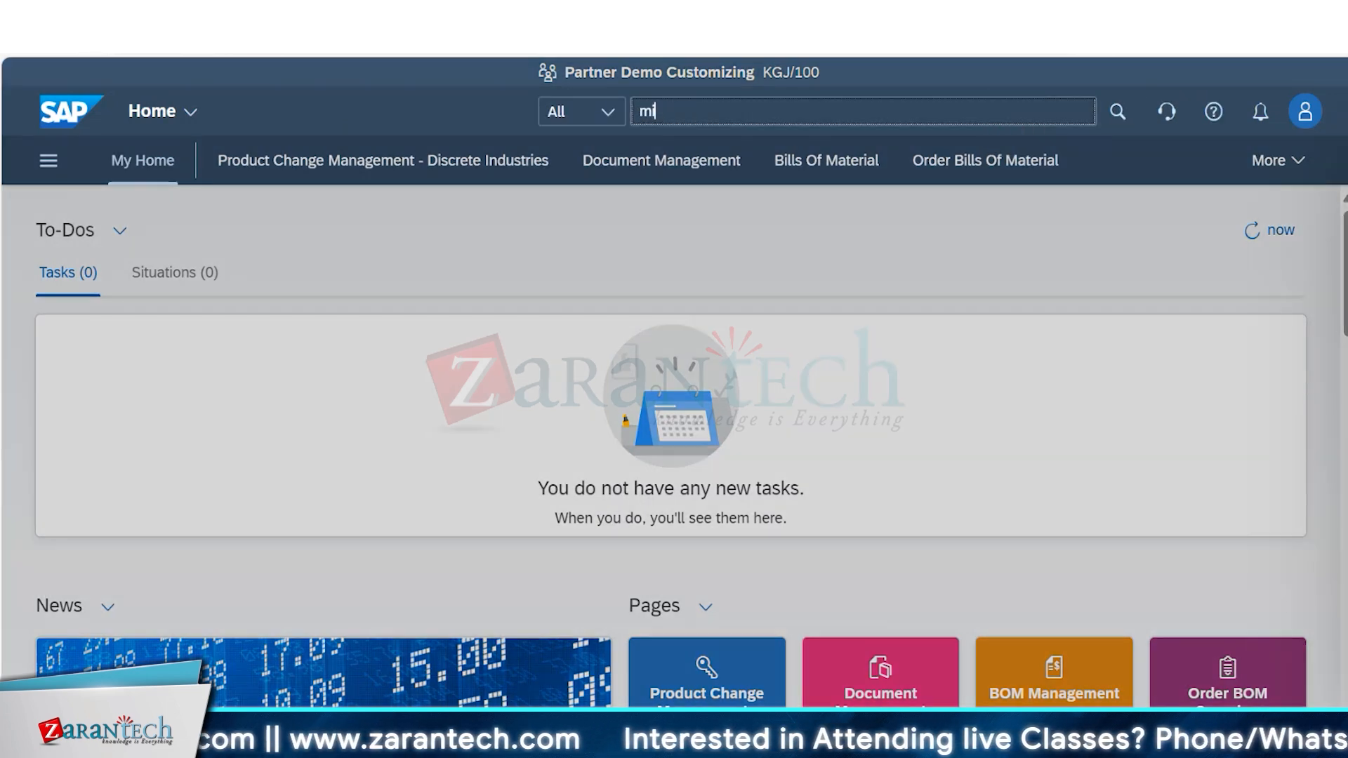
type("gratio")
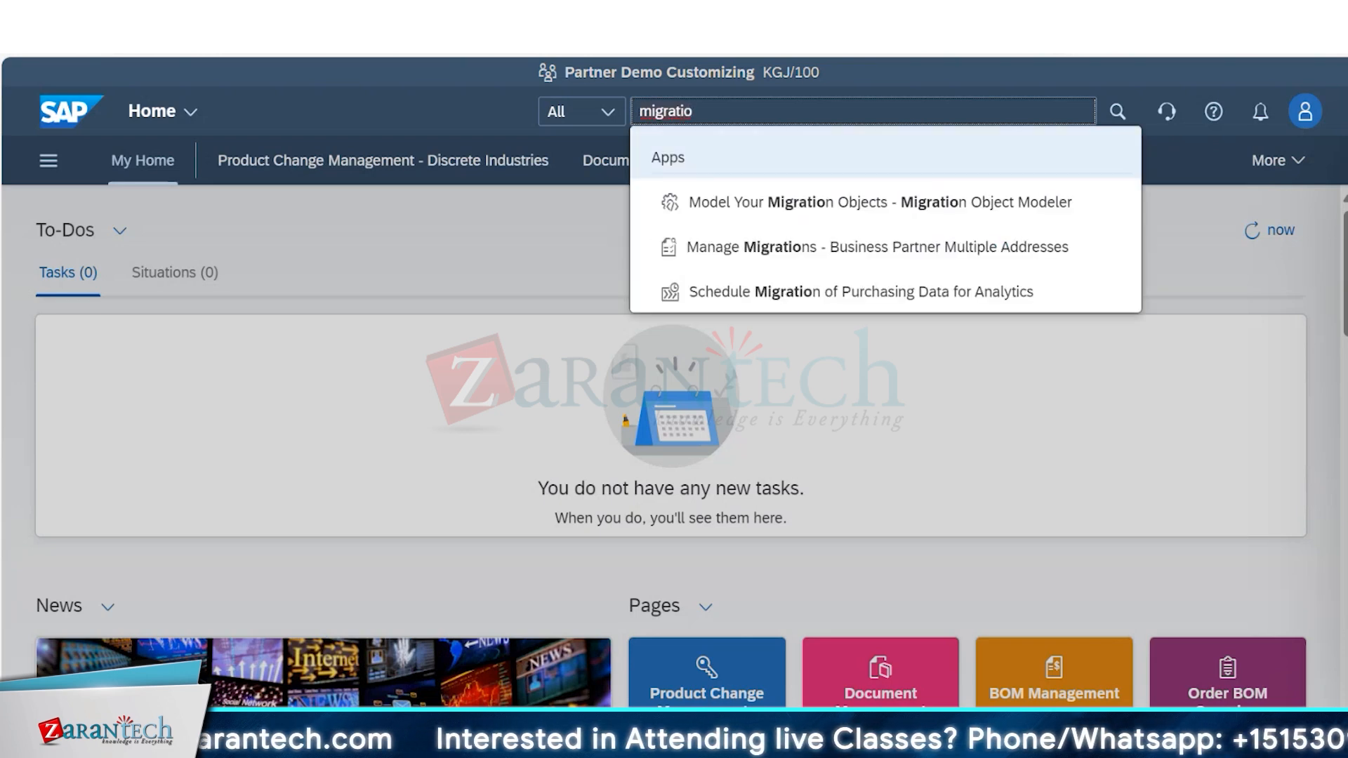
type("n")
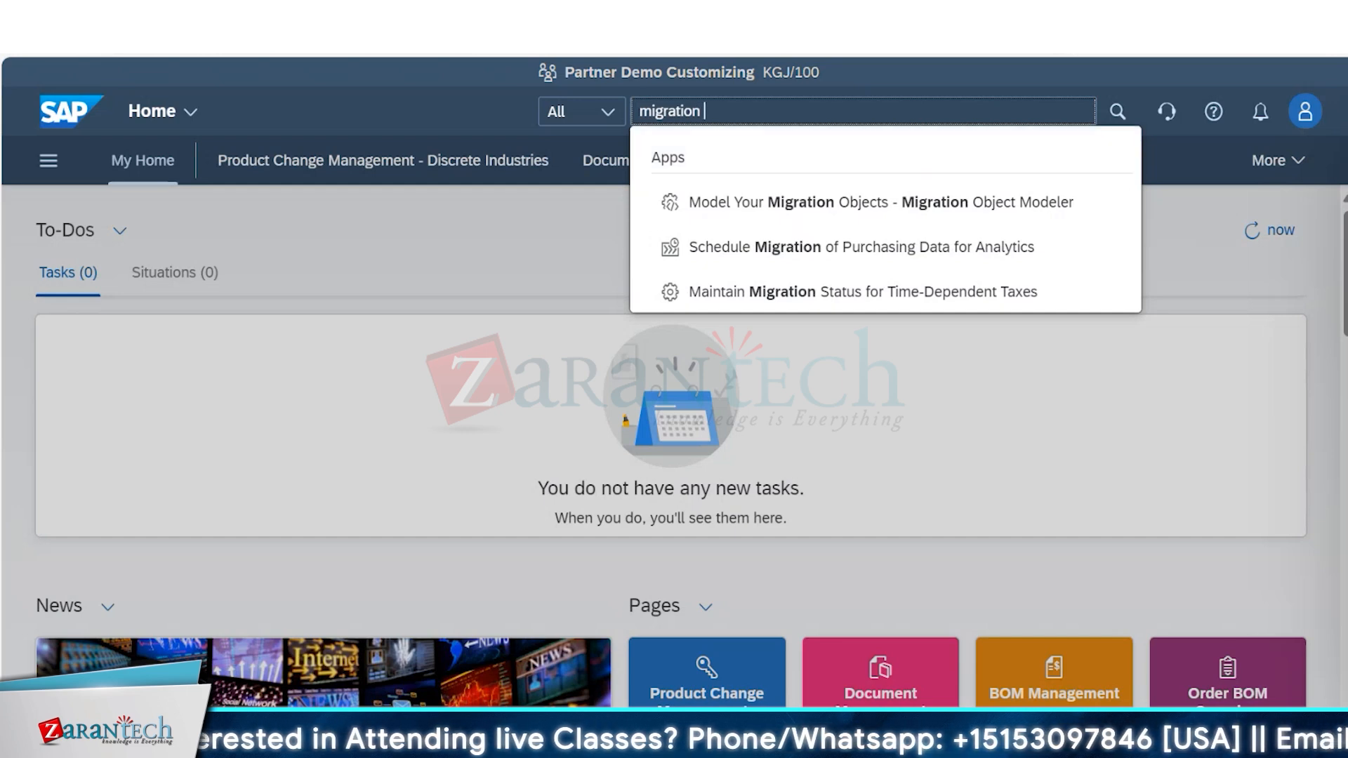
type(" ap")
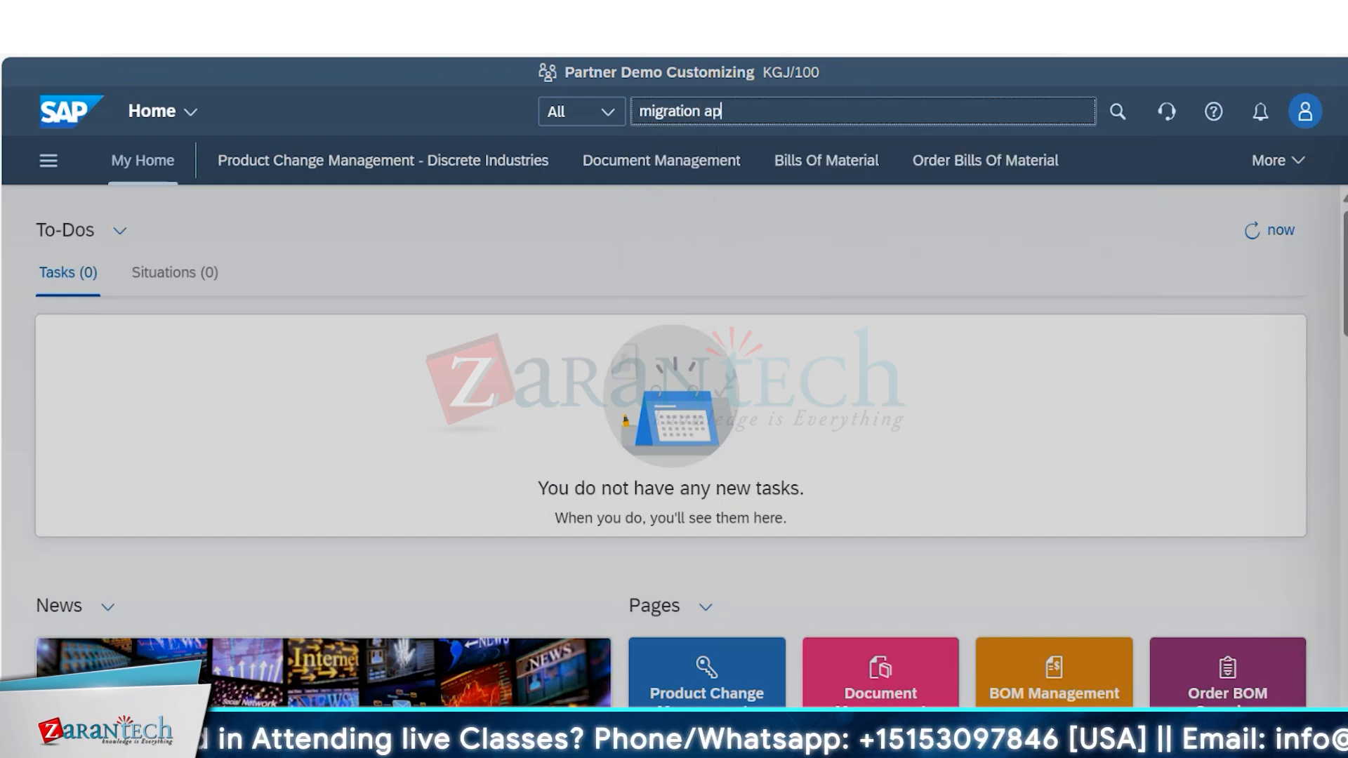
key("BackSpace")
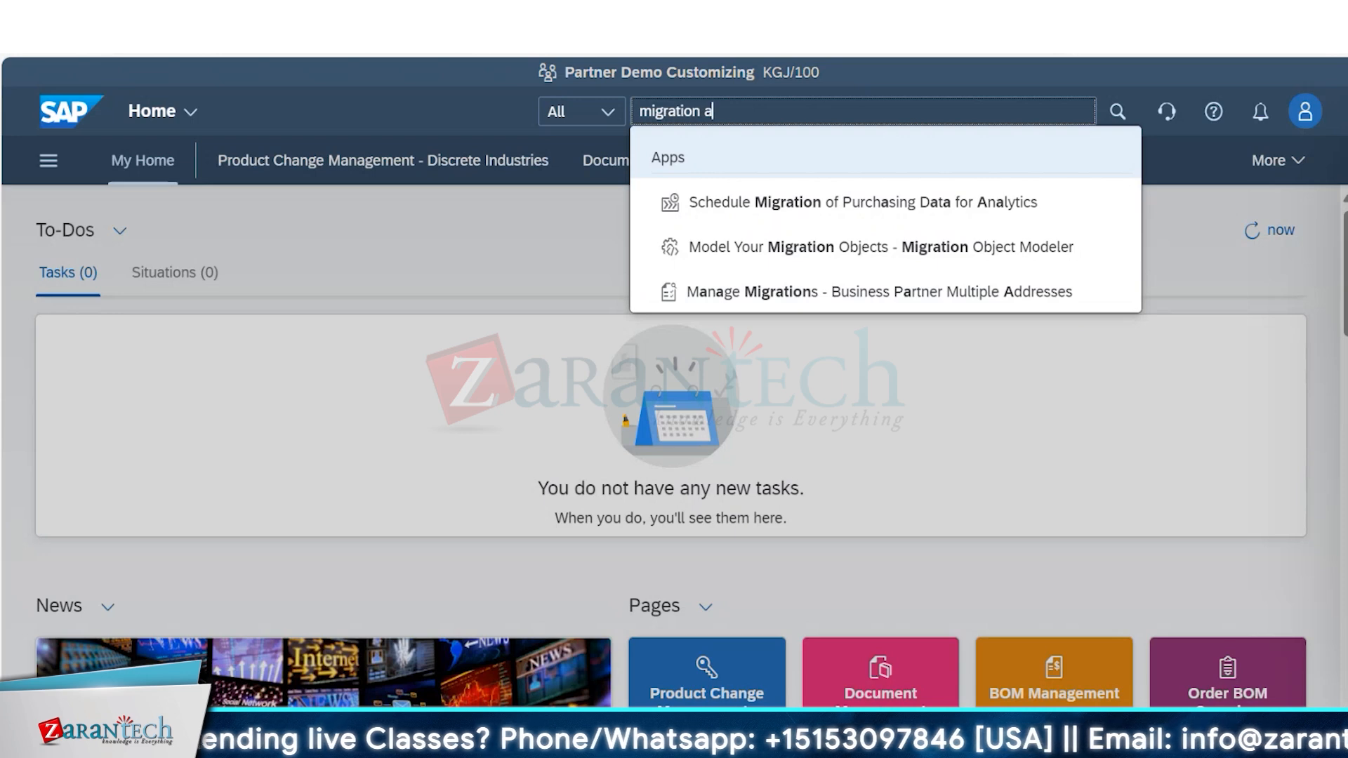
key("BackSpace")
key("BackSpace")
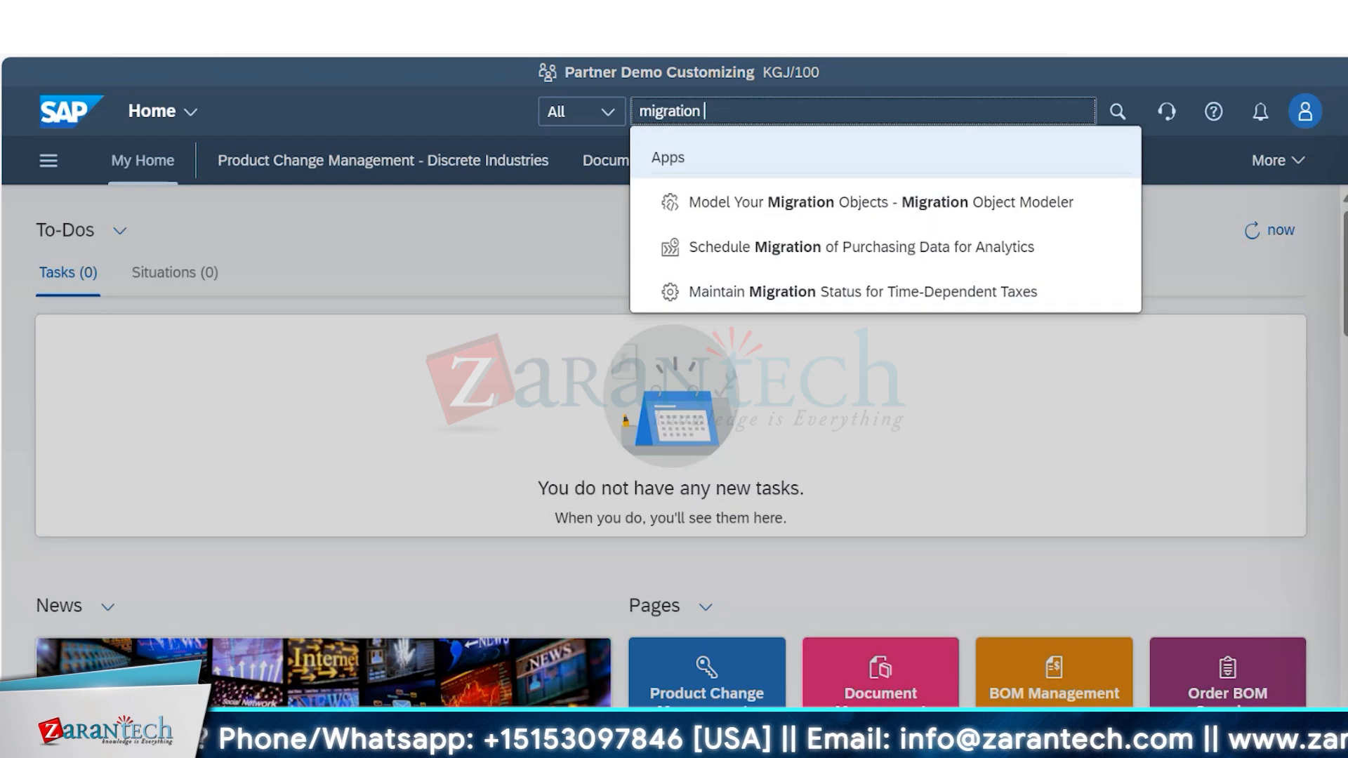
type("coc")
left_click(1026, 210)
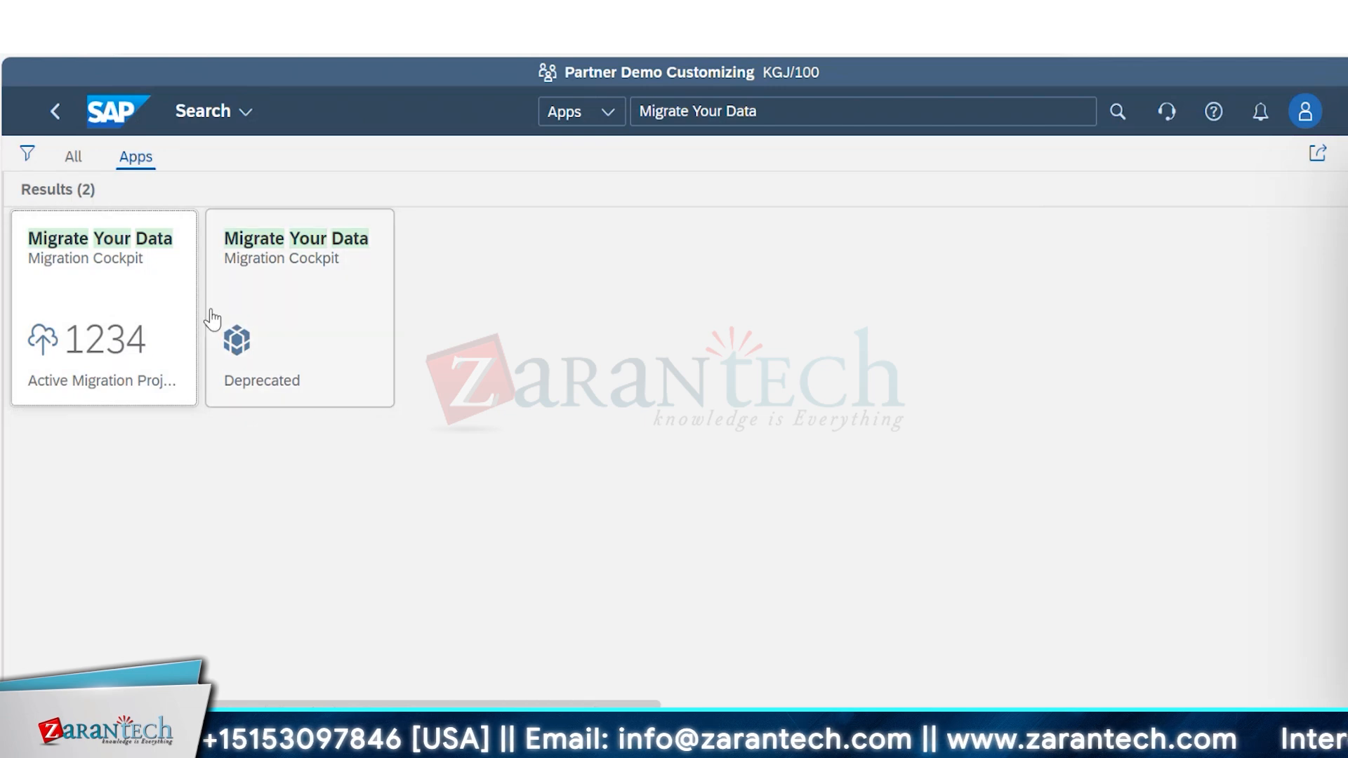
left_click(127, 293)
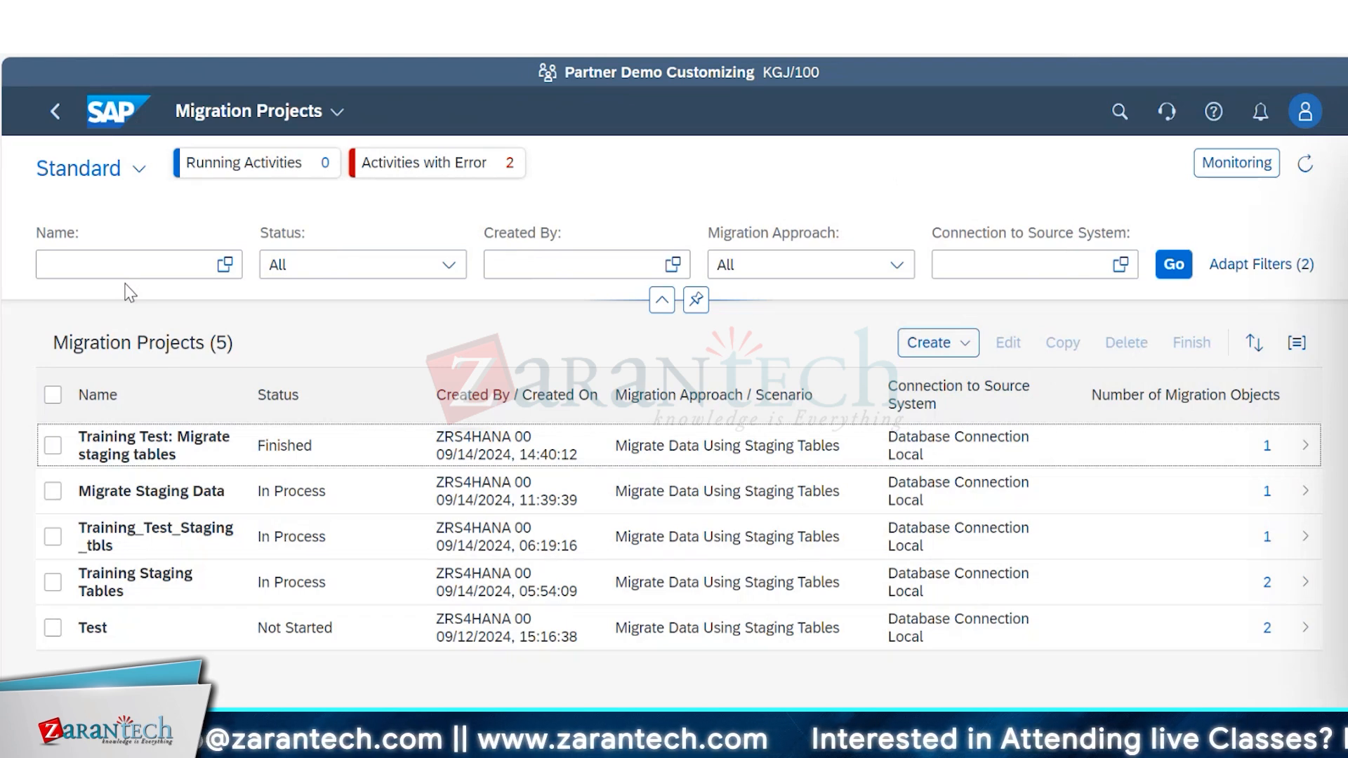
Start a new migration project using the Migrate Data Using Staging Tables approach and name it "Mig- Ayc Staging tables".
left_click(968, 345)
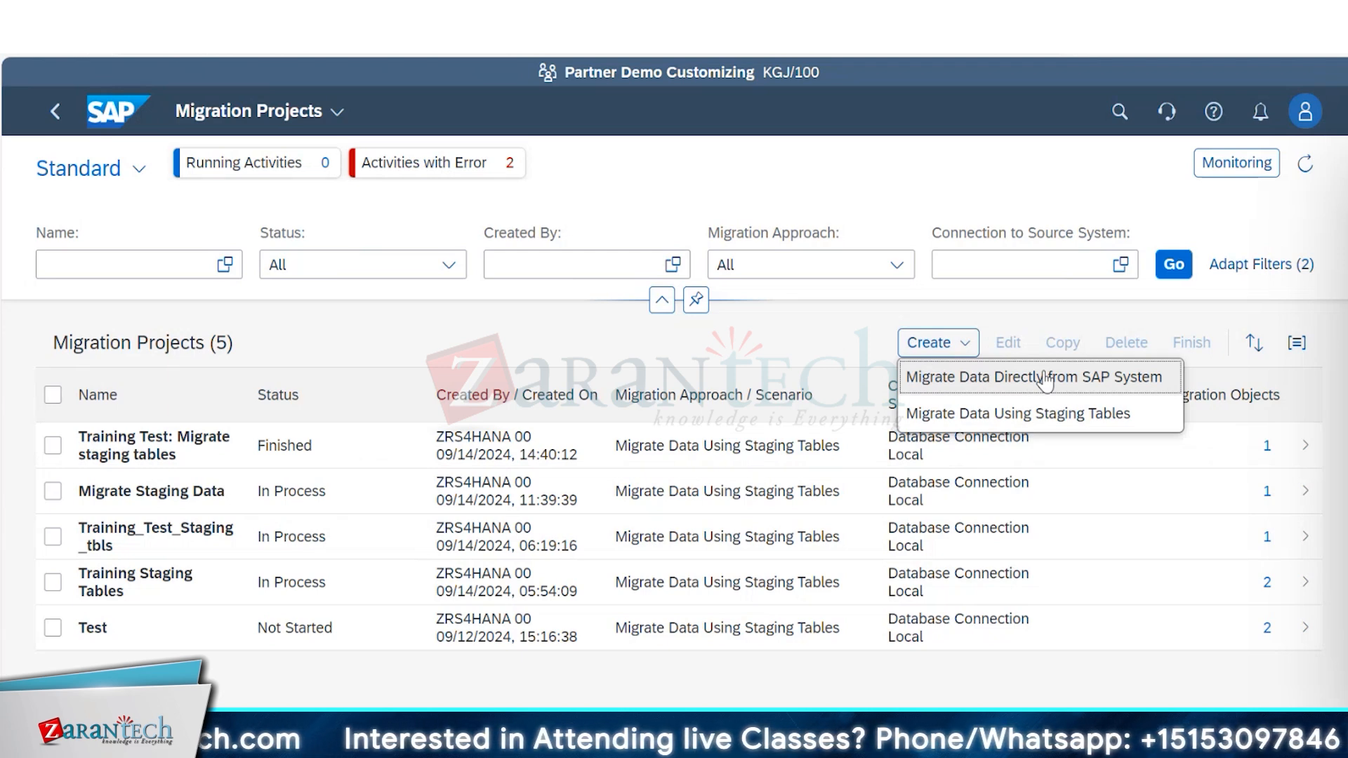
left_click(1121, 423)
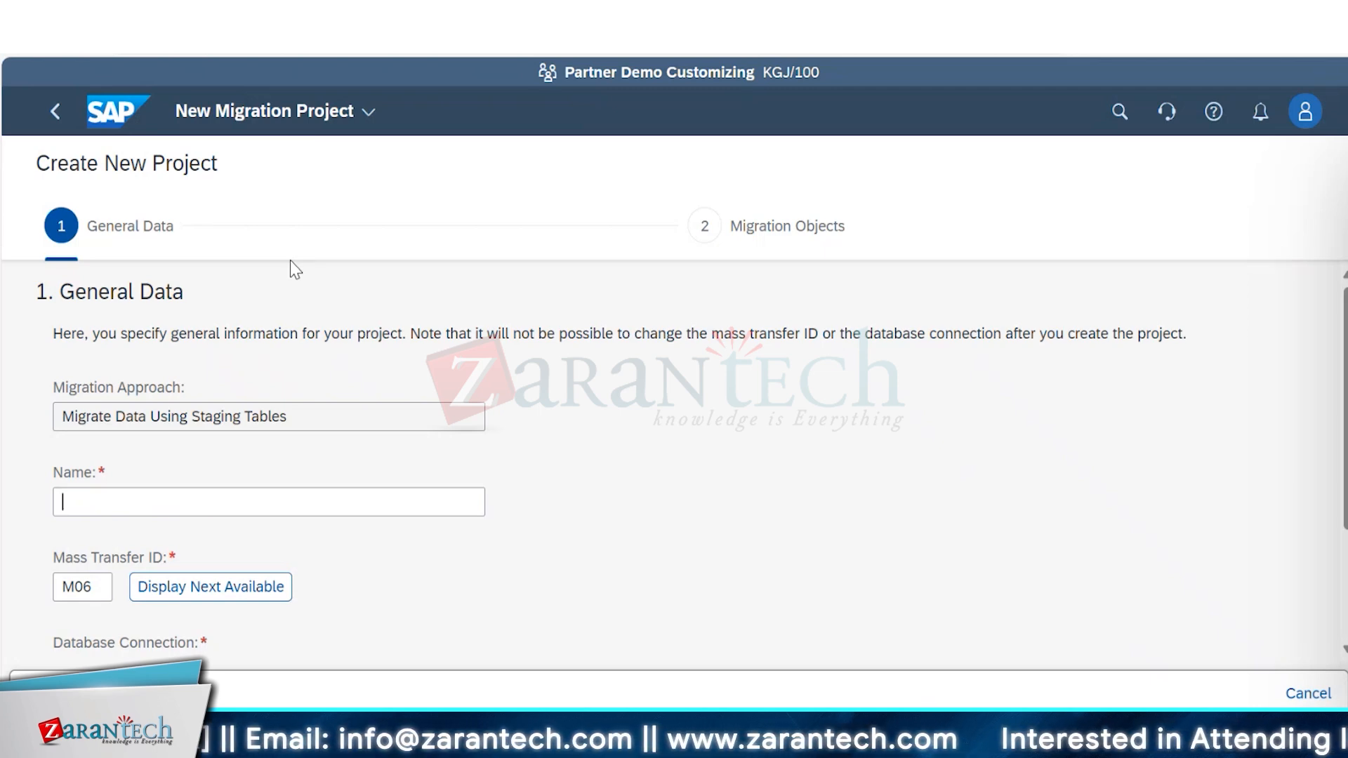
type("M")
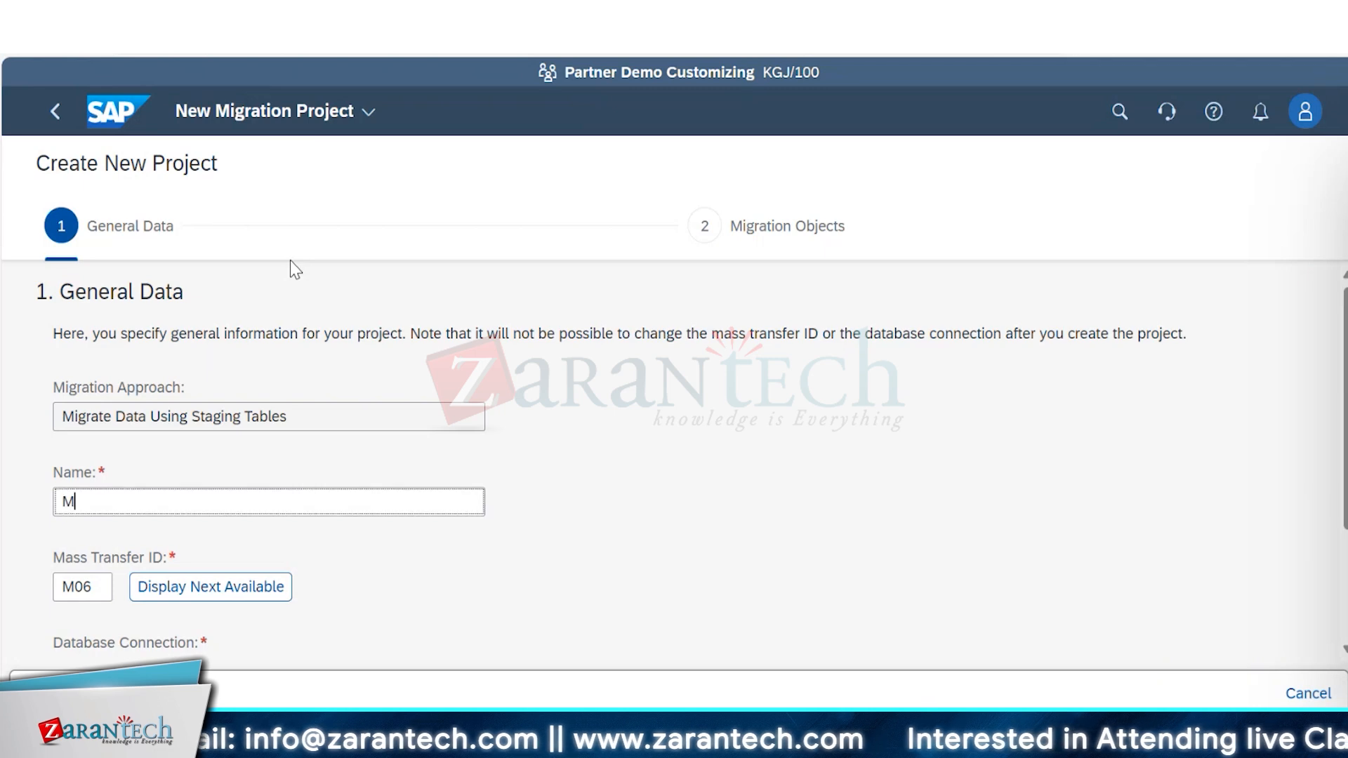
type("ig-")
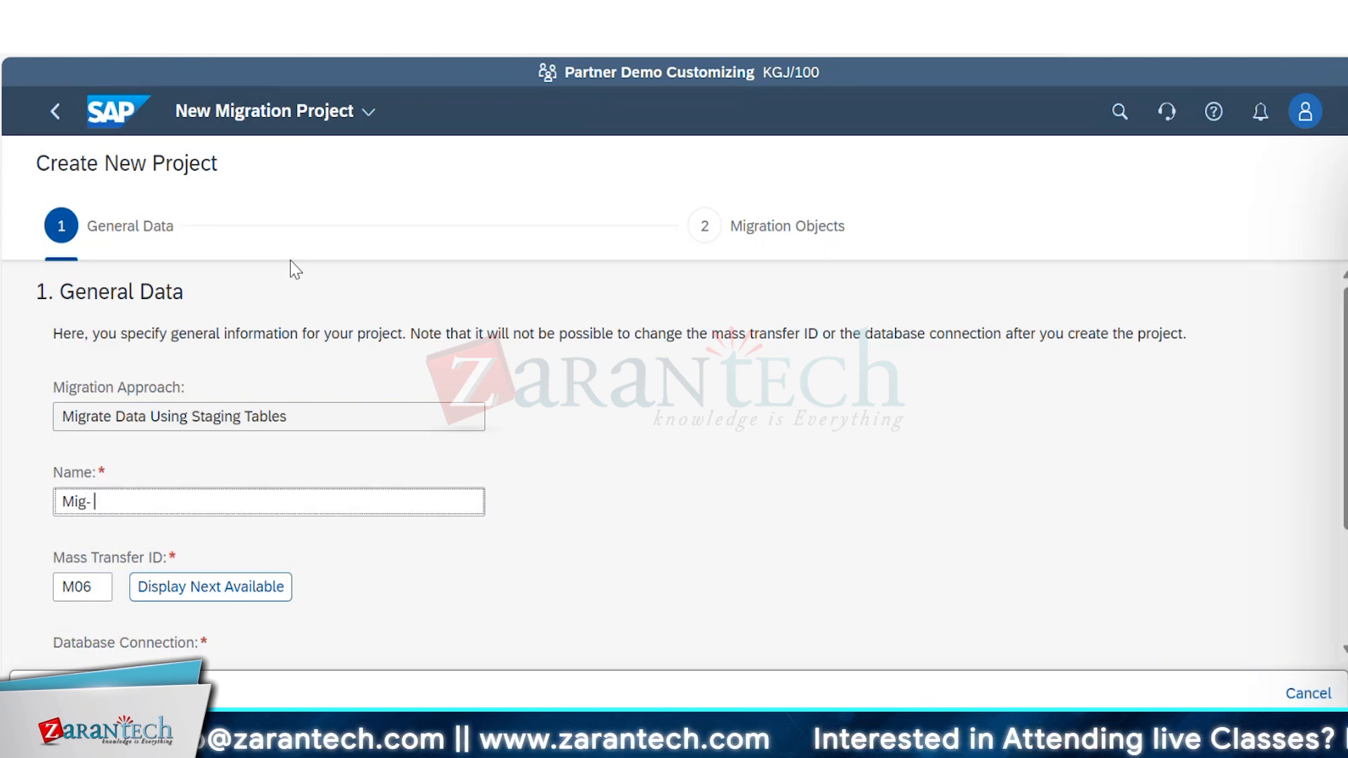
type(" Ayc")
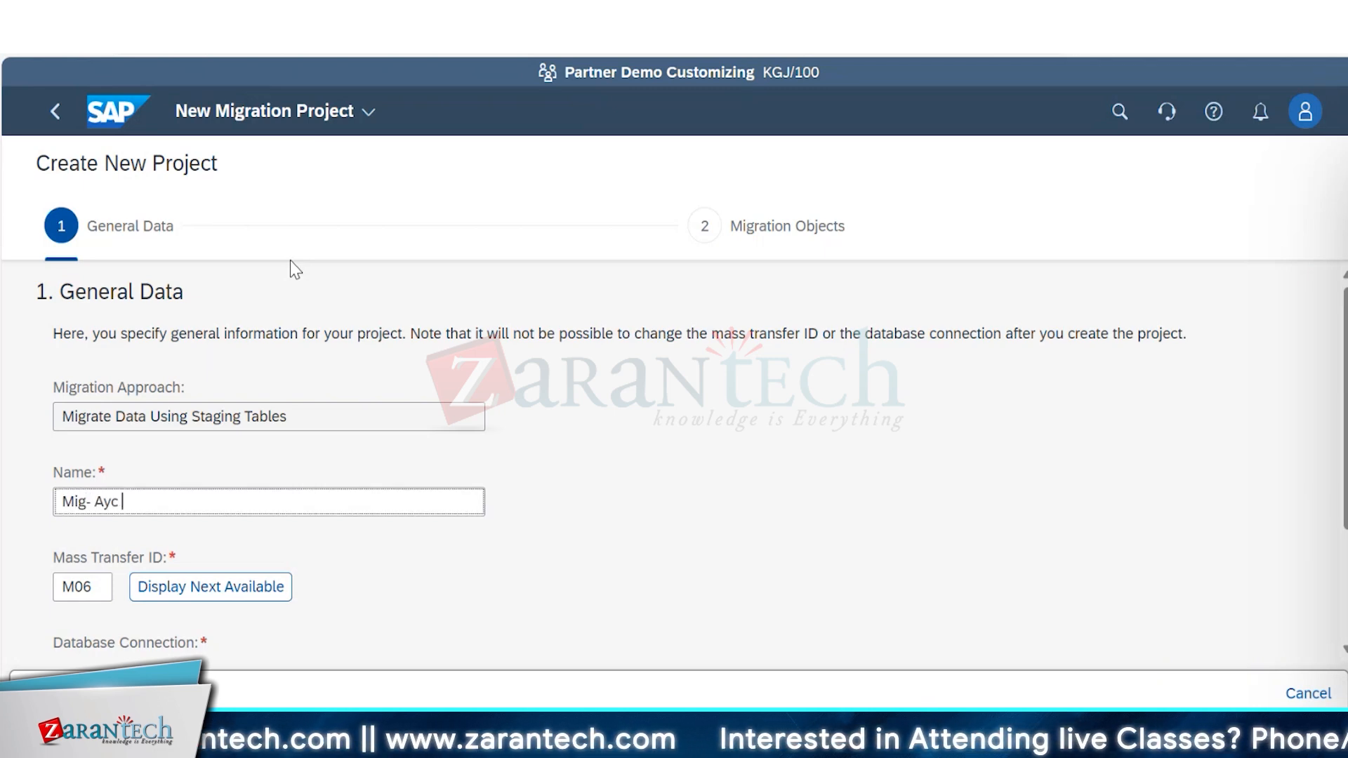
type(" Ban")
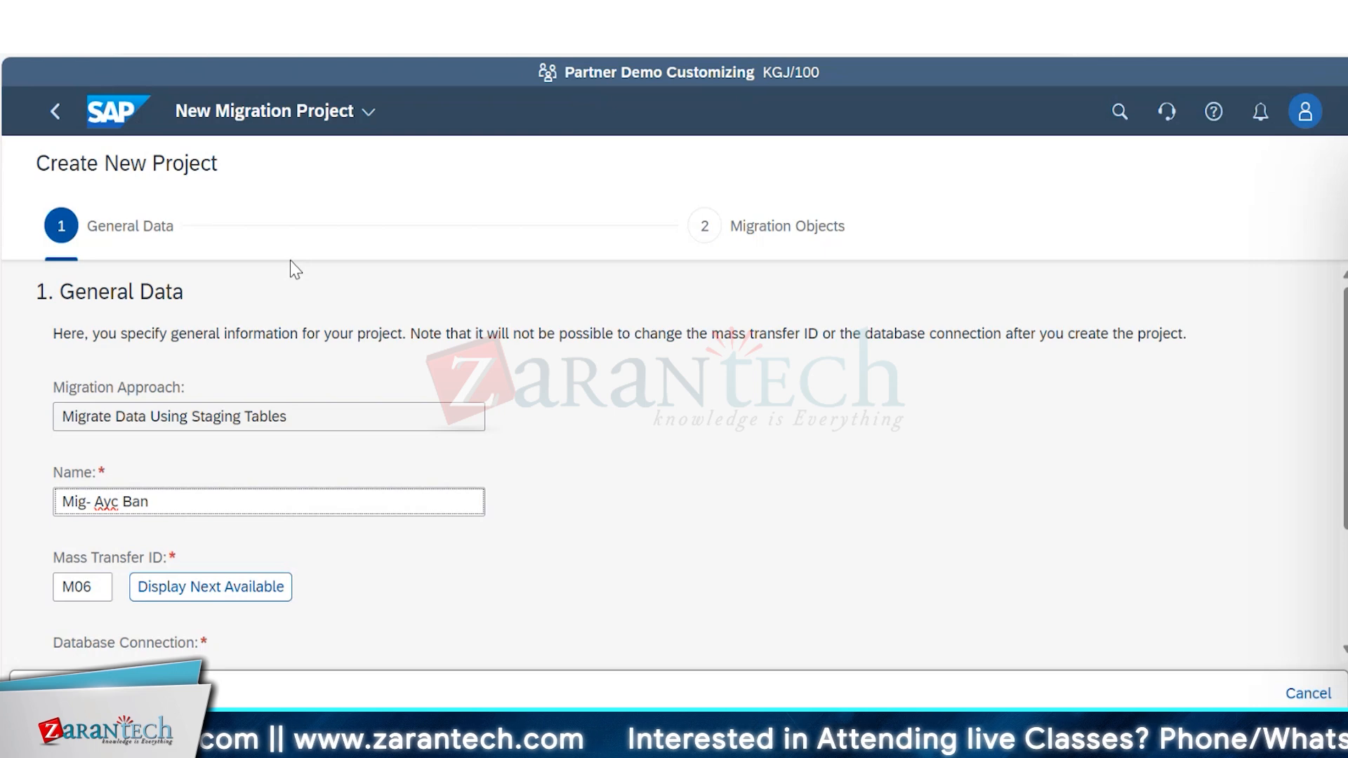
type("ks")
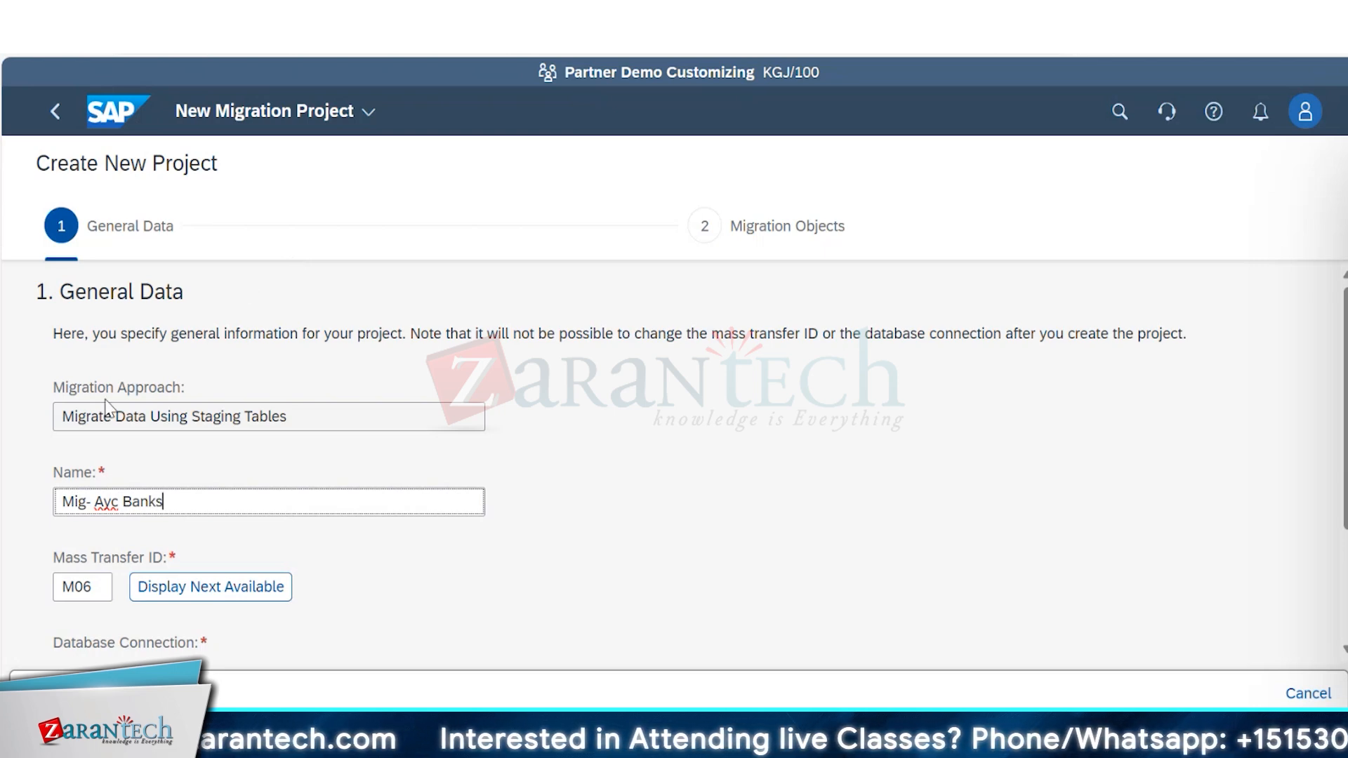
key("BackSpace")
key("BackSpace")
key("BackSpace")
key("BackSpace")
key("BackSpace")
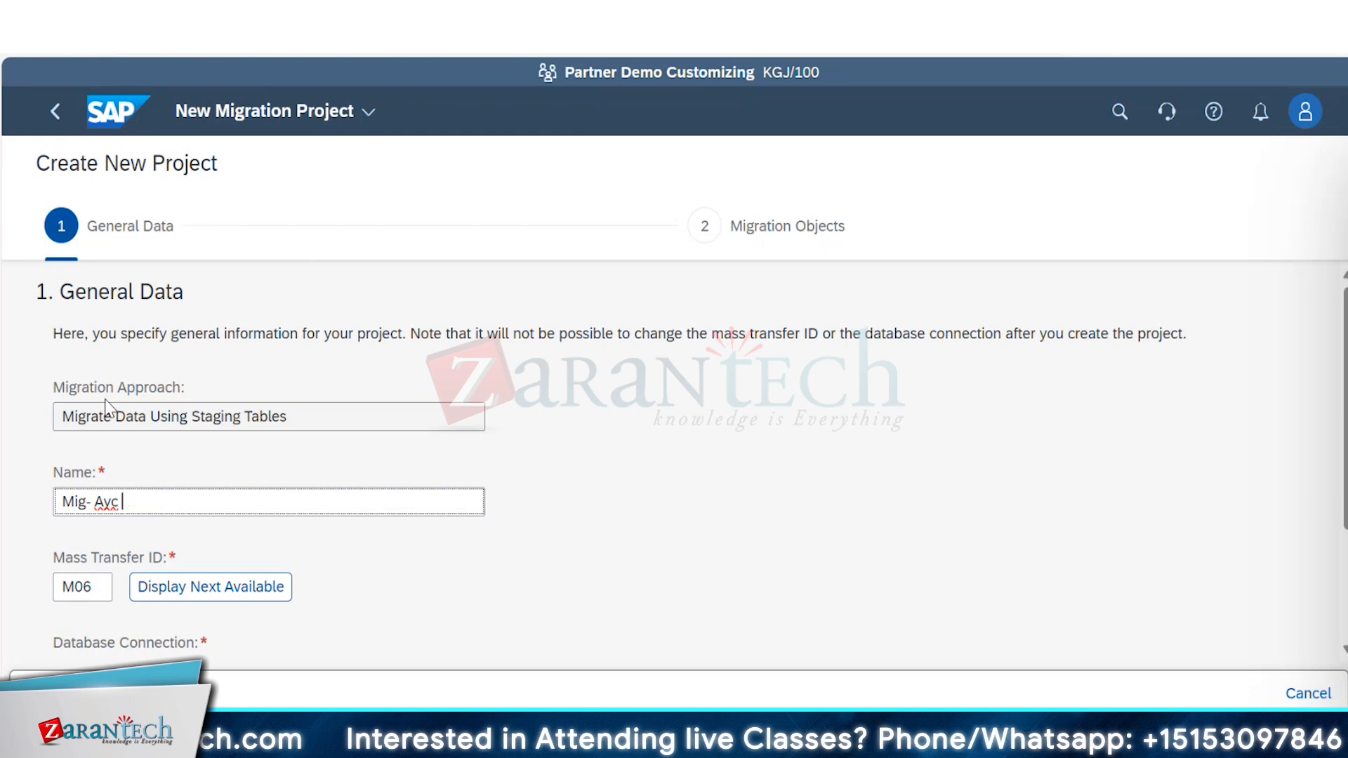
key("BackSpace")
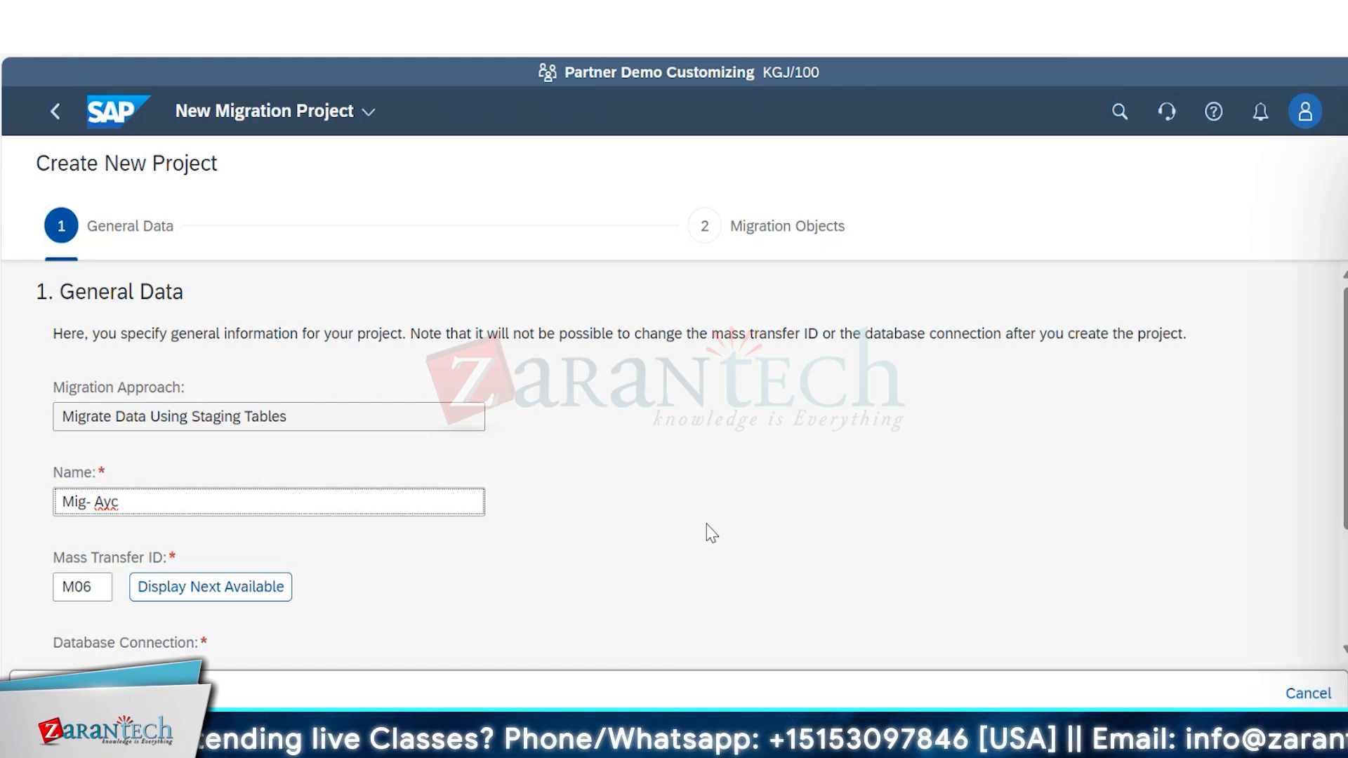
type("Staging")
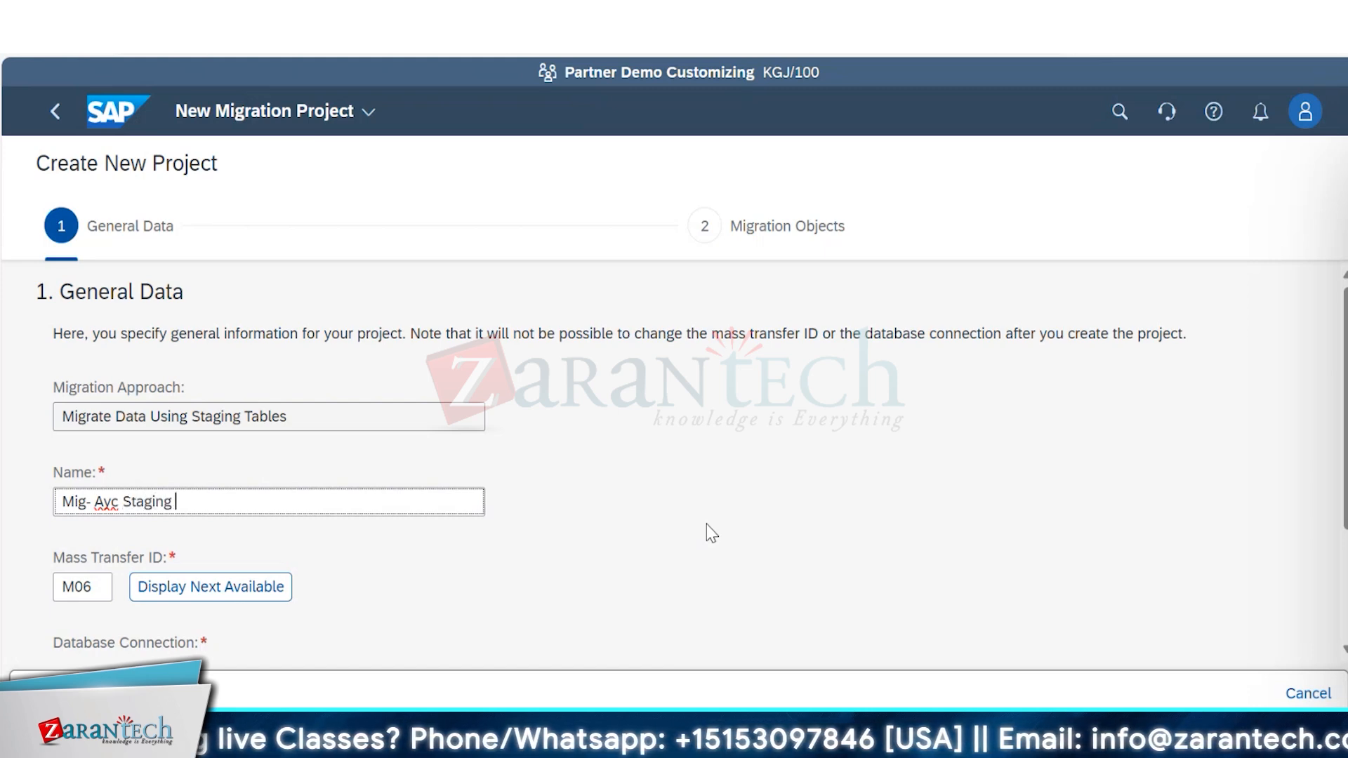
type(" tables")
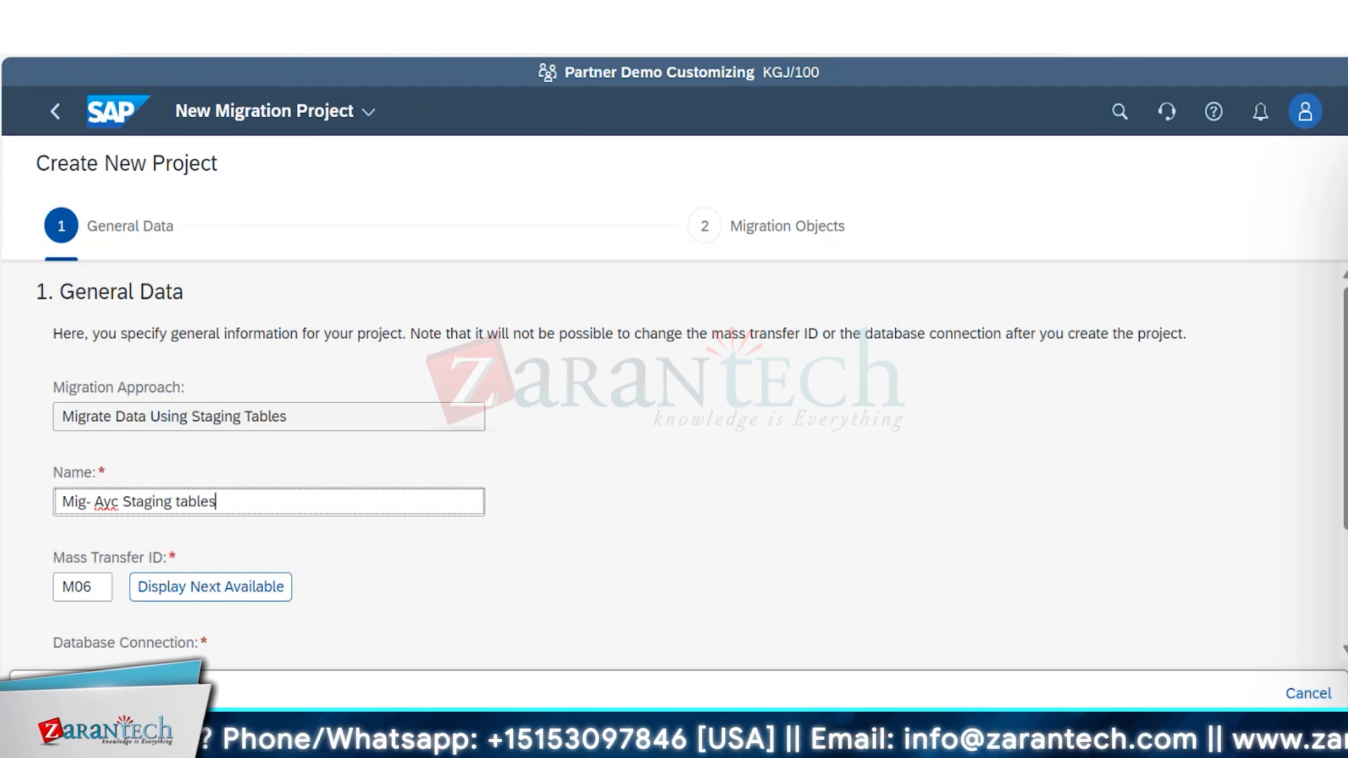
Select Local SAP S/4HANA Database Schema as the database connection and continue to the migration objects selection.
left_click_drag(1345, 425, 1337, 567)
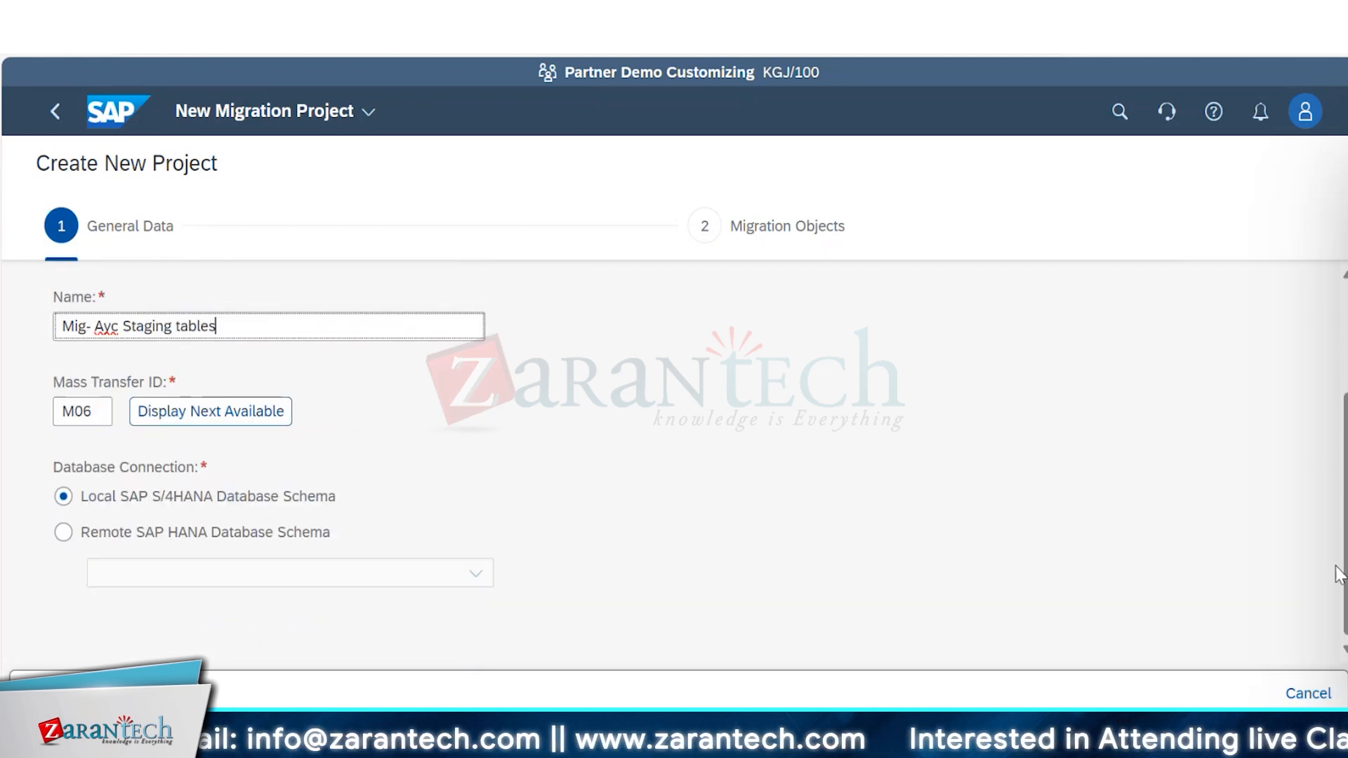
left_click(64, 497)
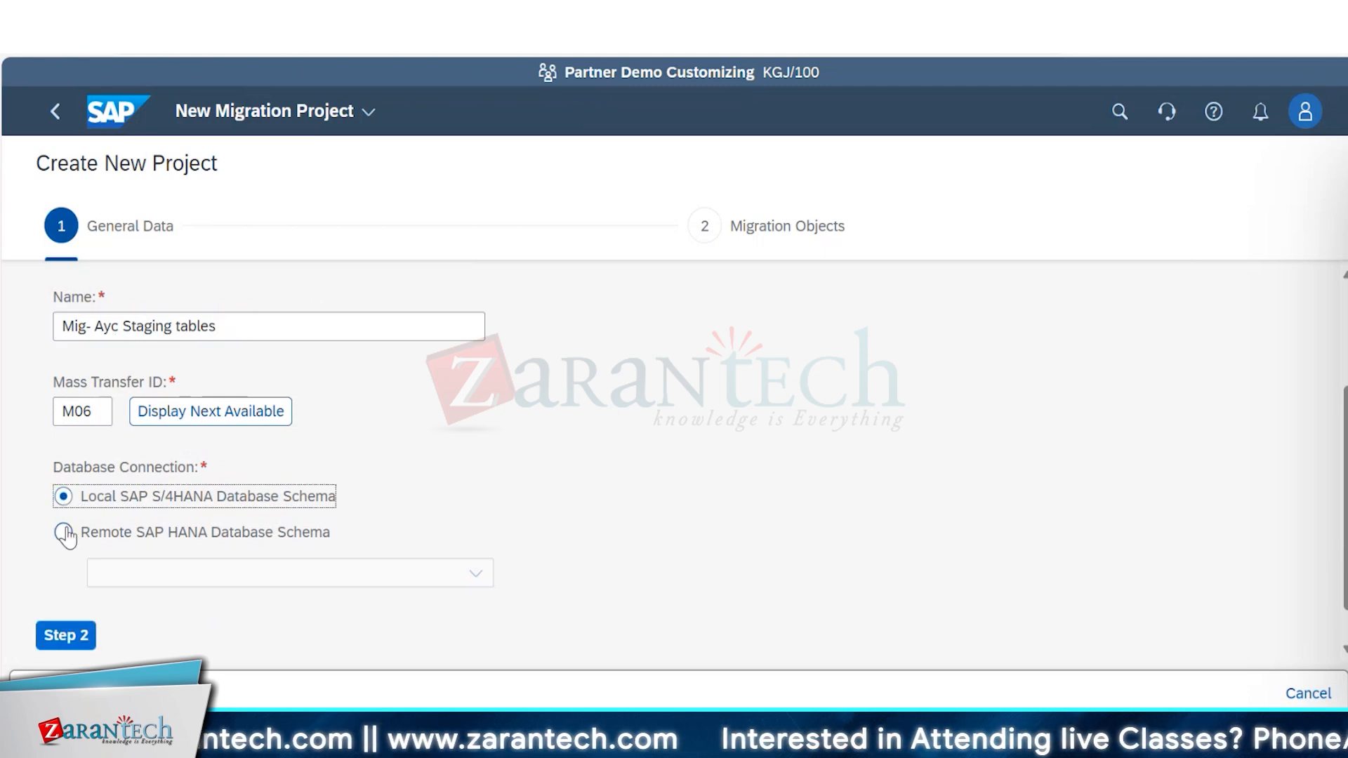
left_click(67, 637)
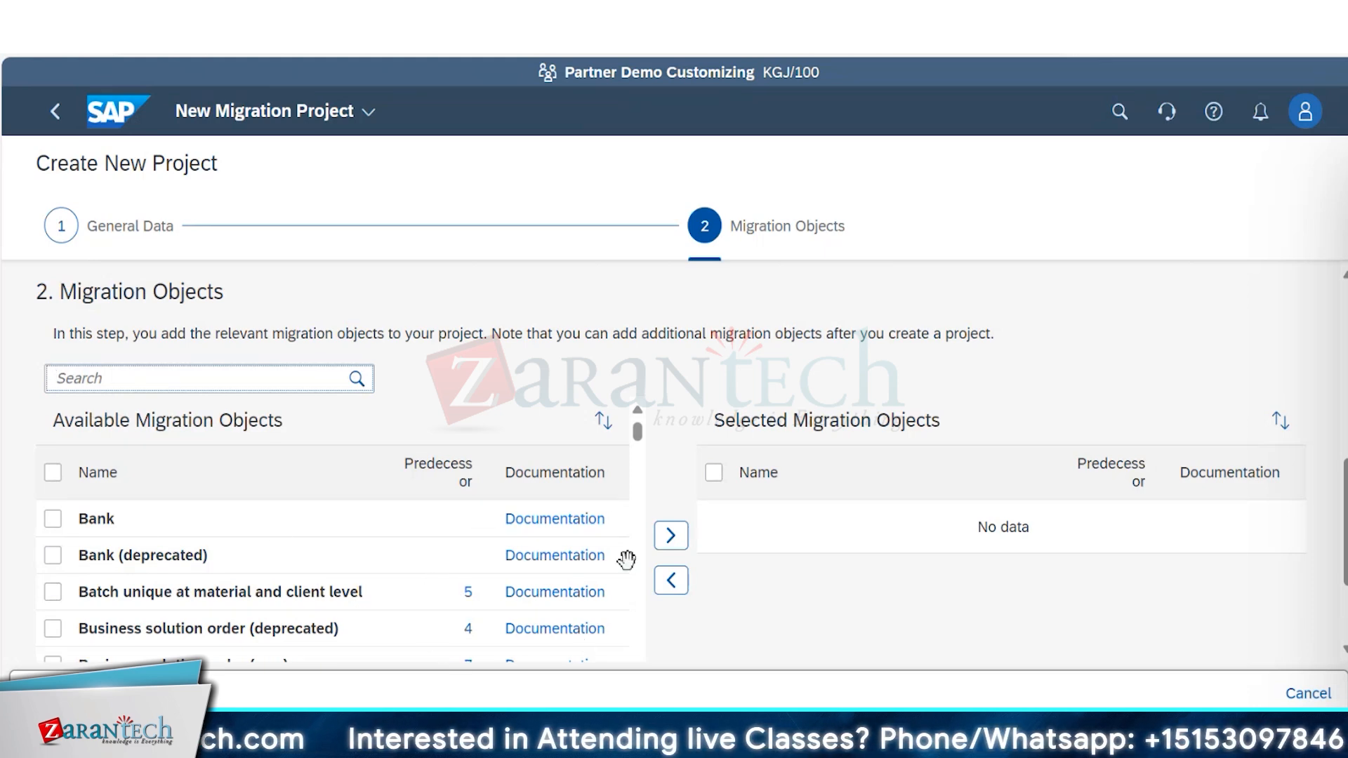
Add Bank and CO - Profit center to the selected migration objects and remove Bank again, keeping only CO - Profit center.
left_click(59, 526)
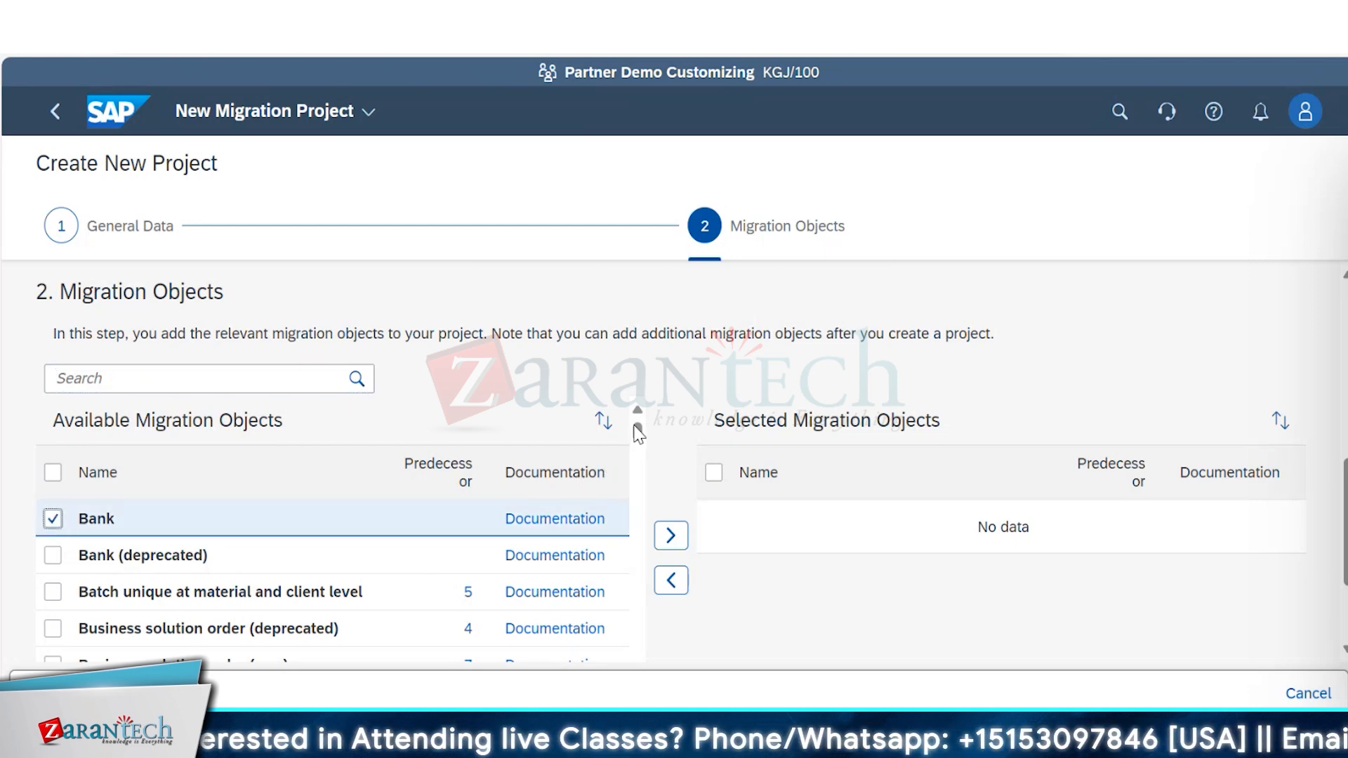
left_click_drag(638, 432, 640, 450)
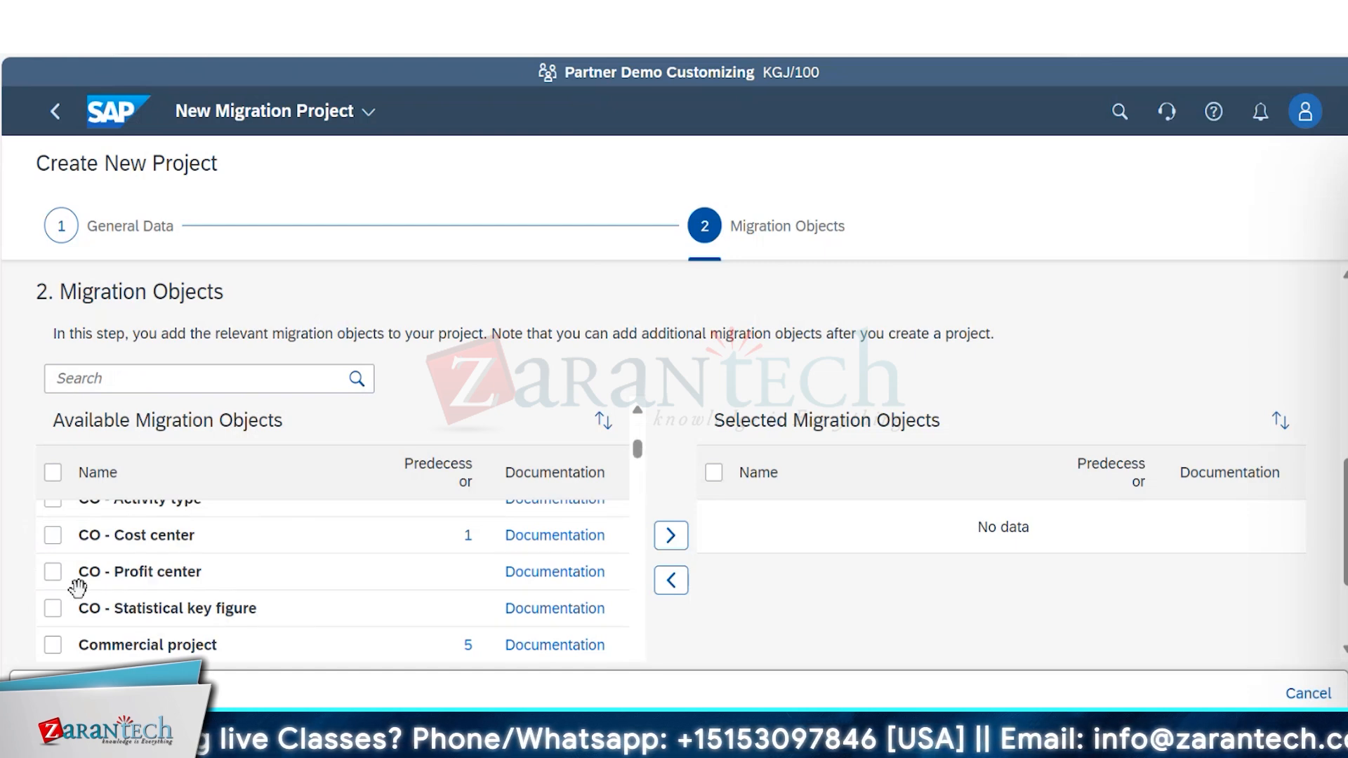
left_click(52, 571)
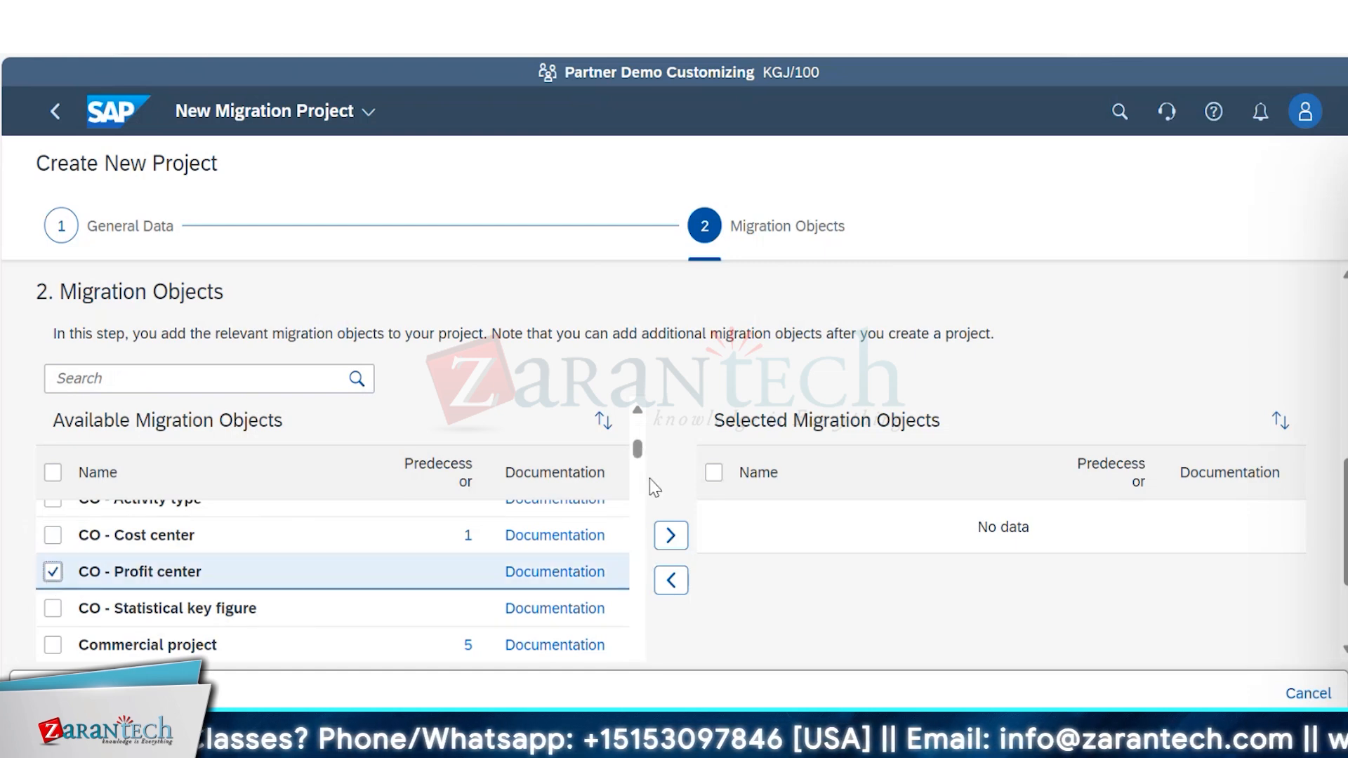
left_click_drag(639, 454, 645, 403)
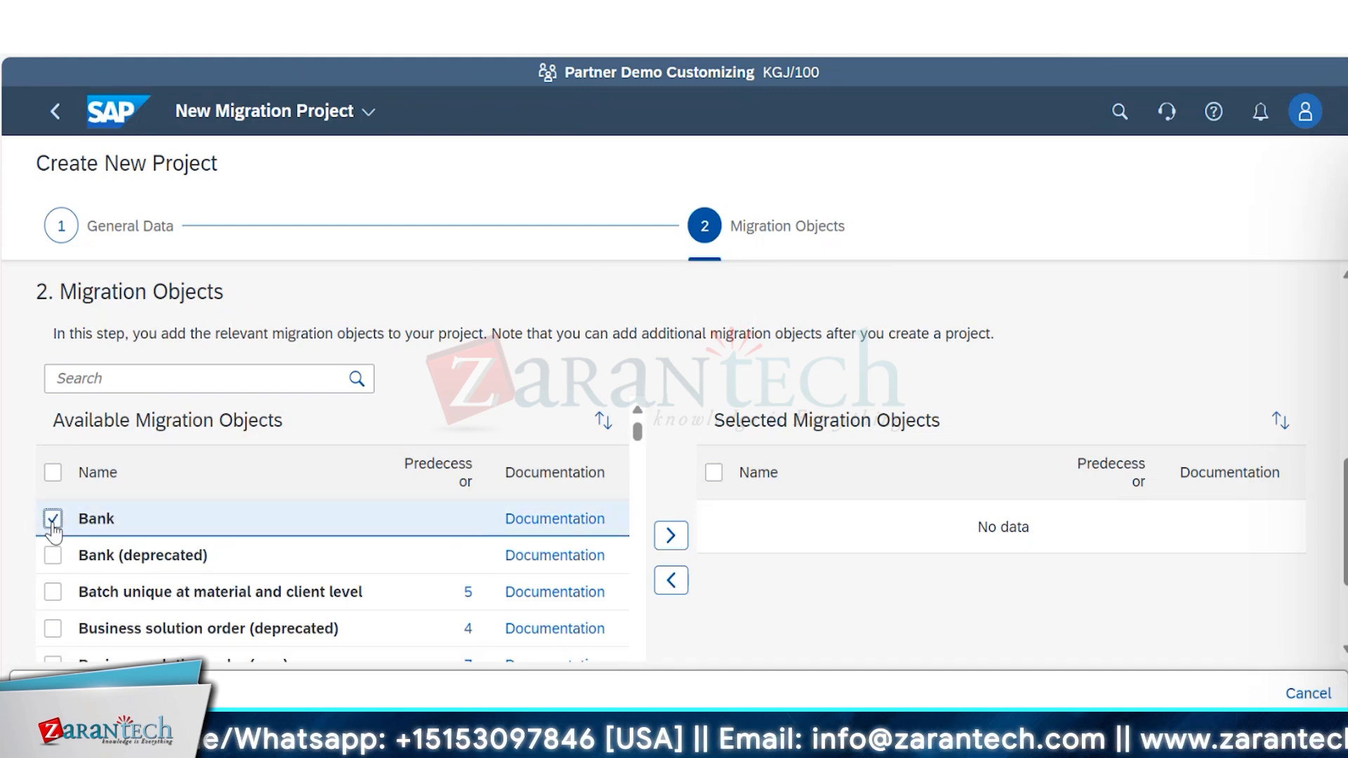
left_click(671, 536)
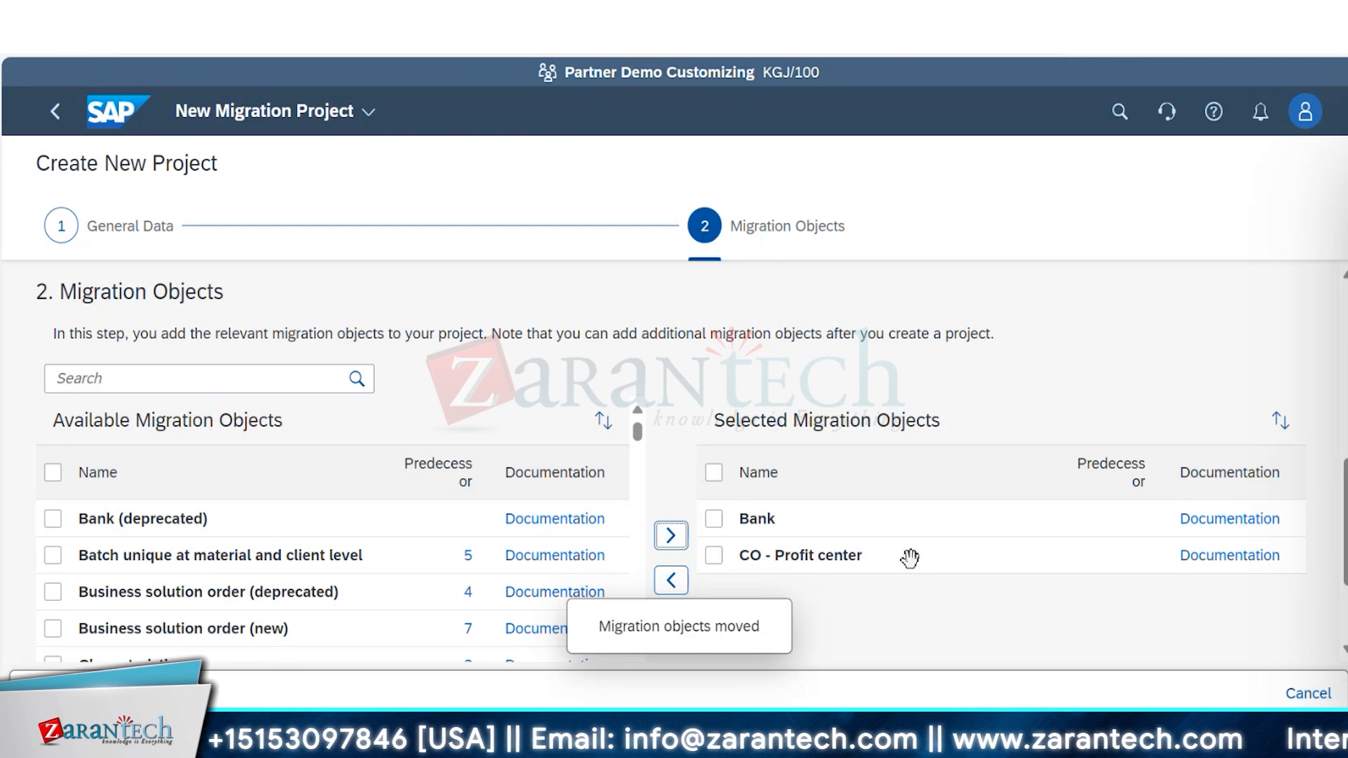
left_click(713, 519)
left_click(670, 580)
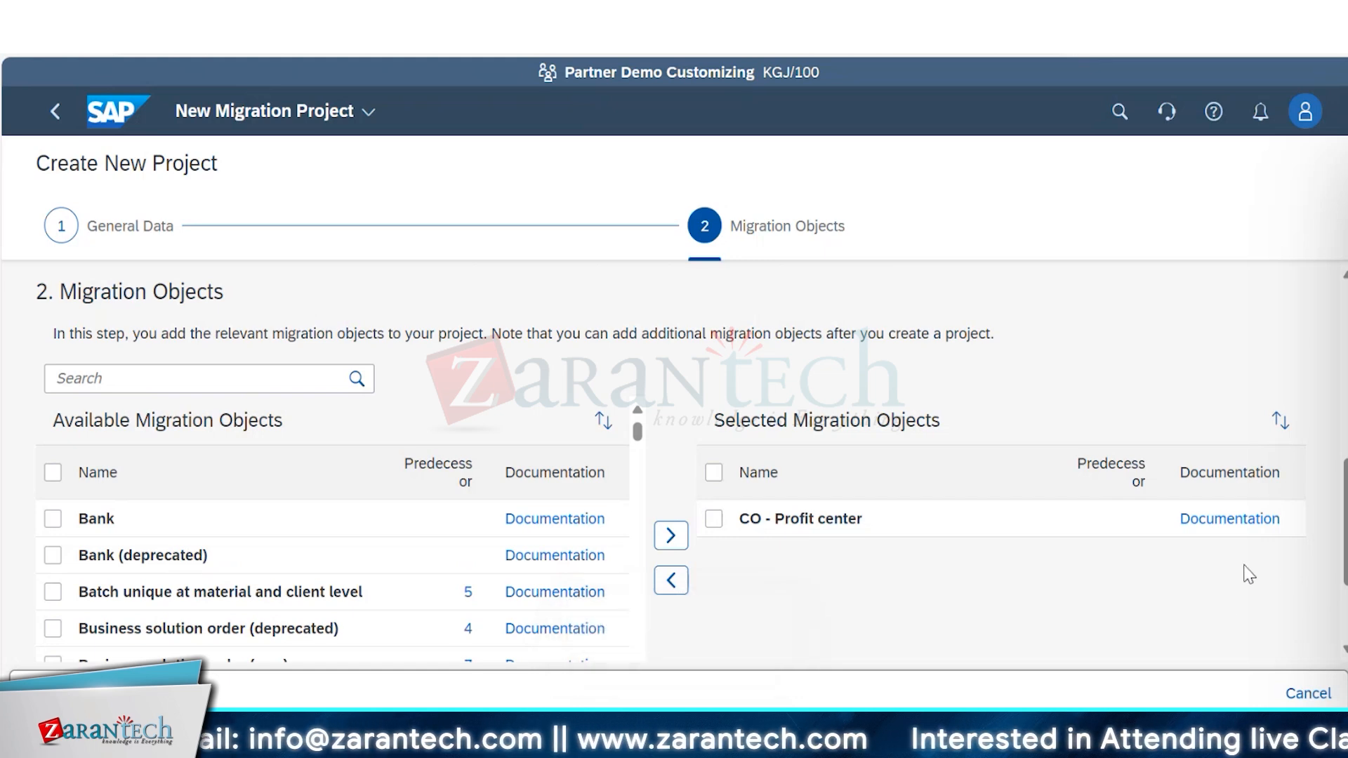
Review the new project's general data and migration objects, and create the project.
scroll(671, 443, "down", 3)
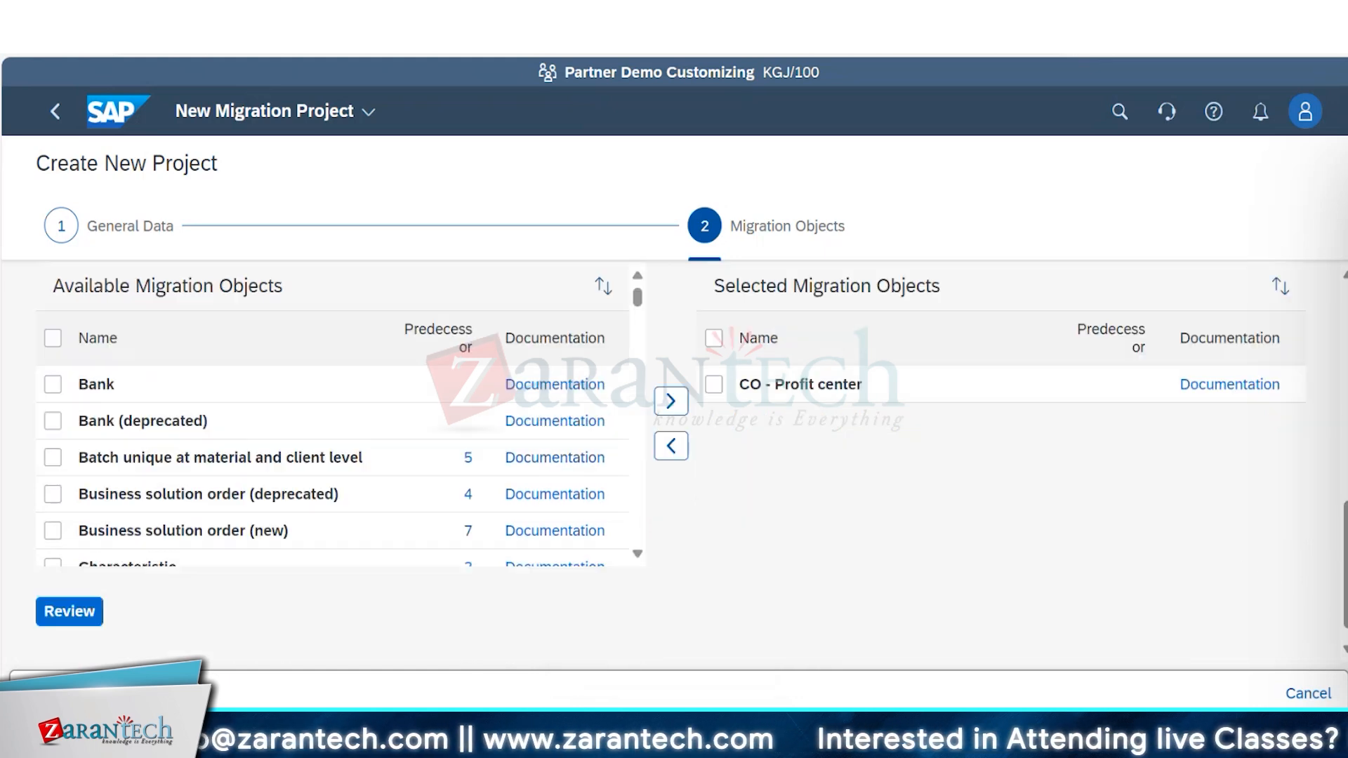
scroll(671, 442, "up", 5)
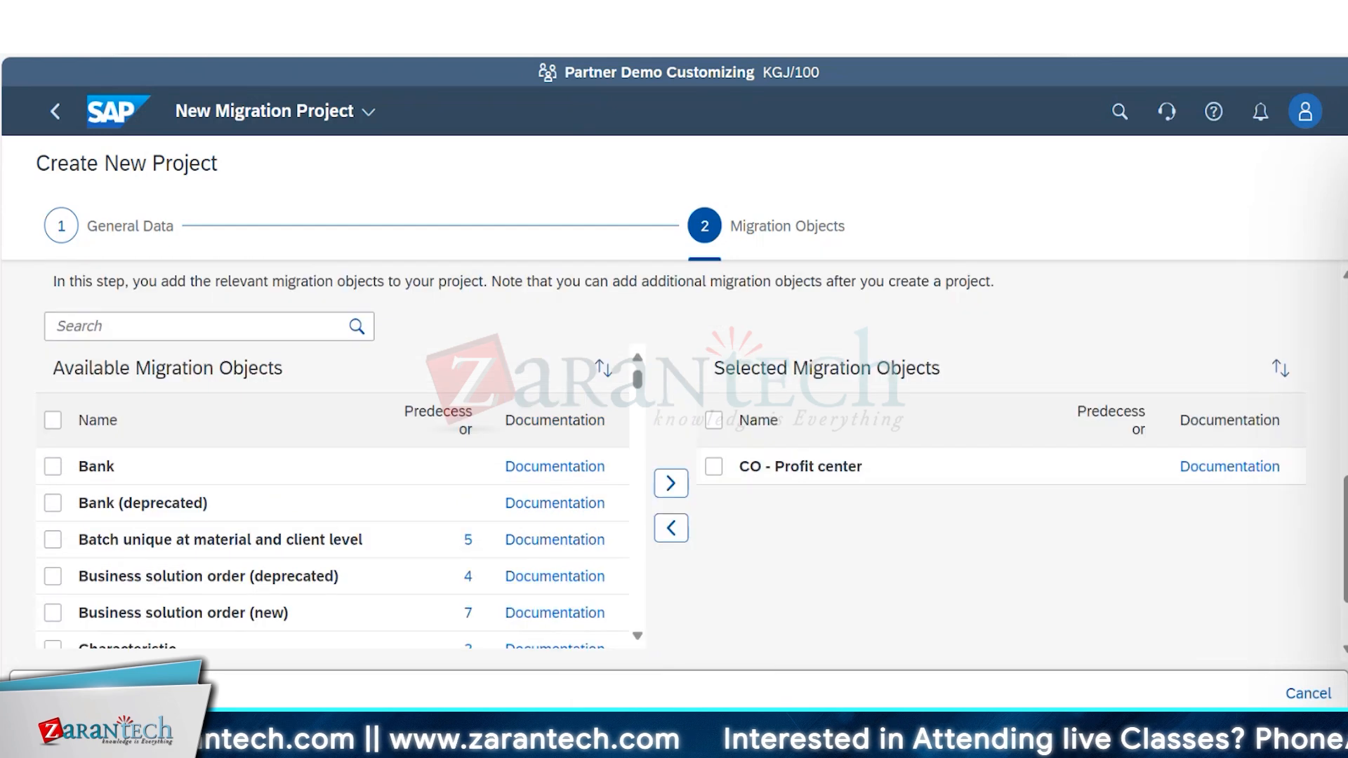
scroll(692, 460, "down", 2)
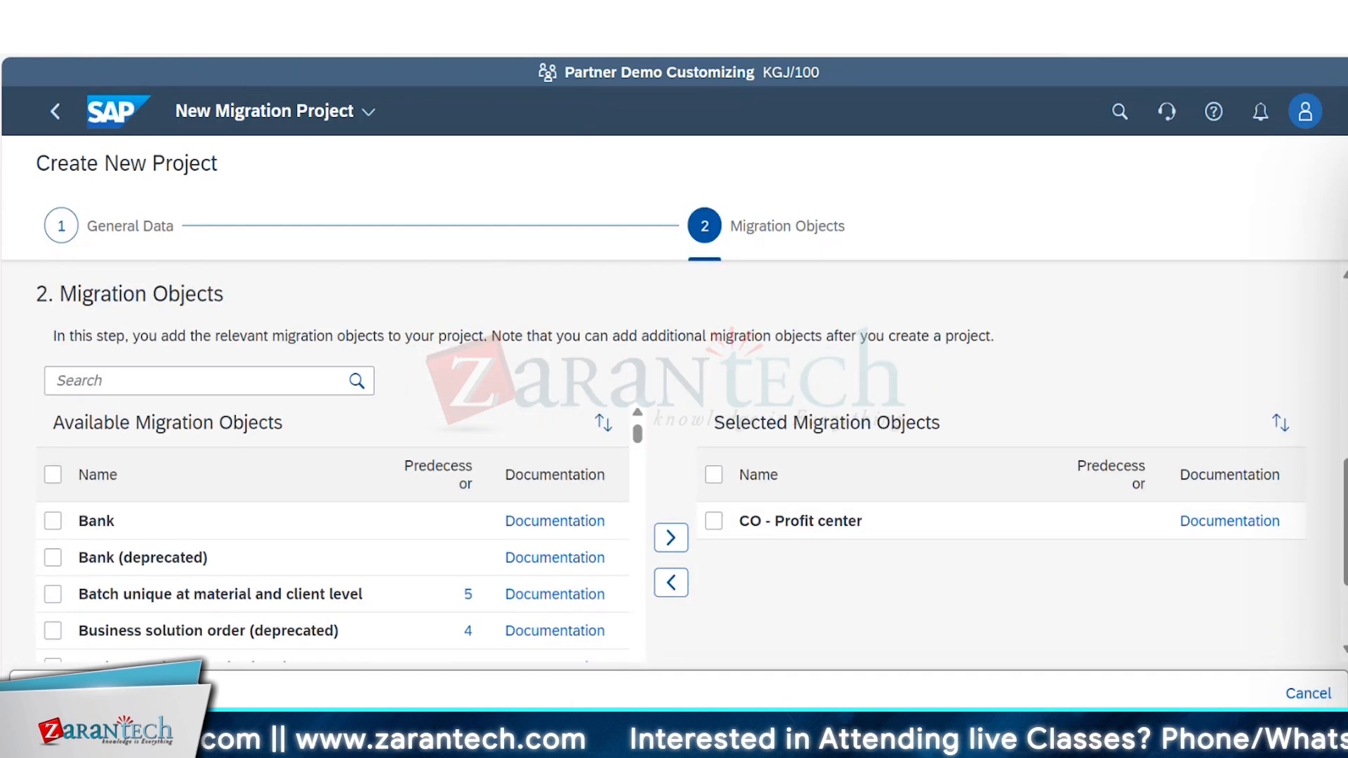
scroll(671, 457, "down", 3)
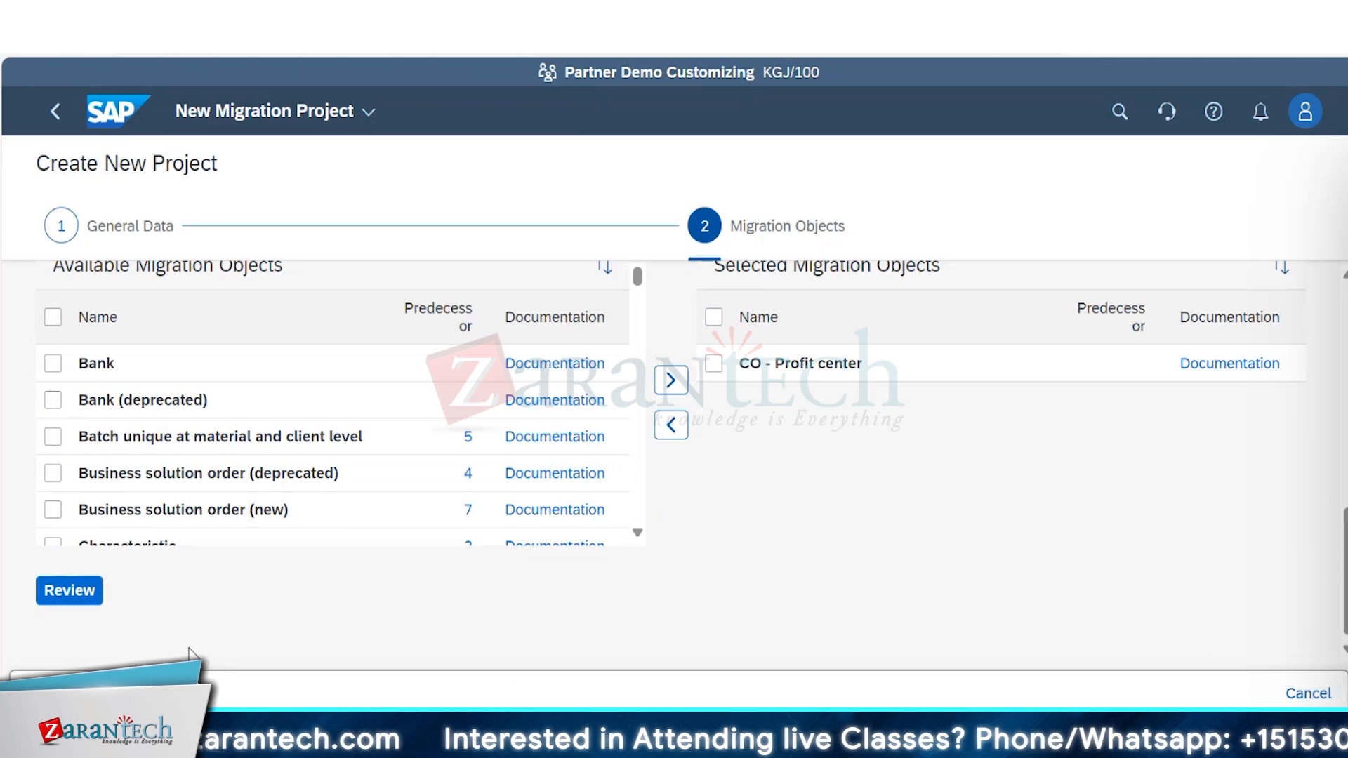
left_click(90, 593)
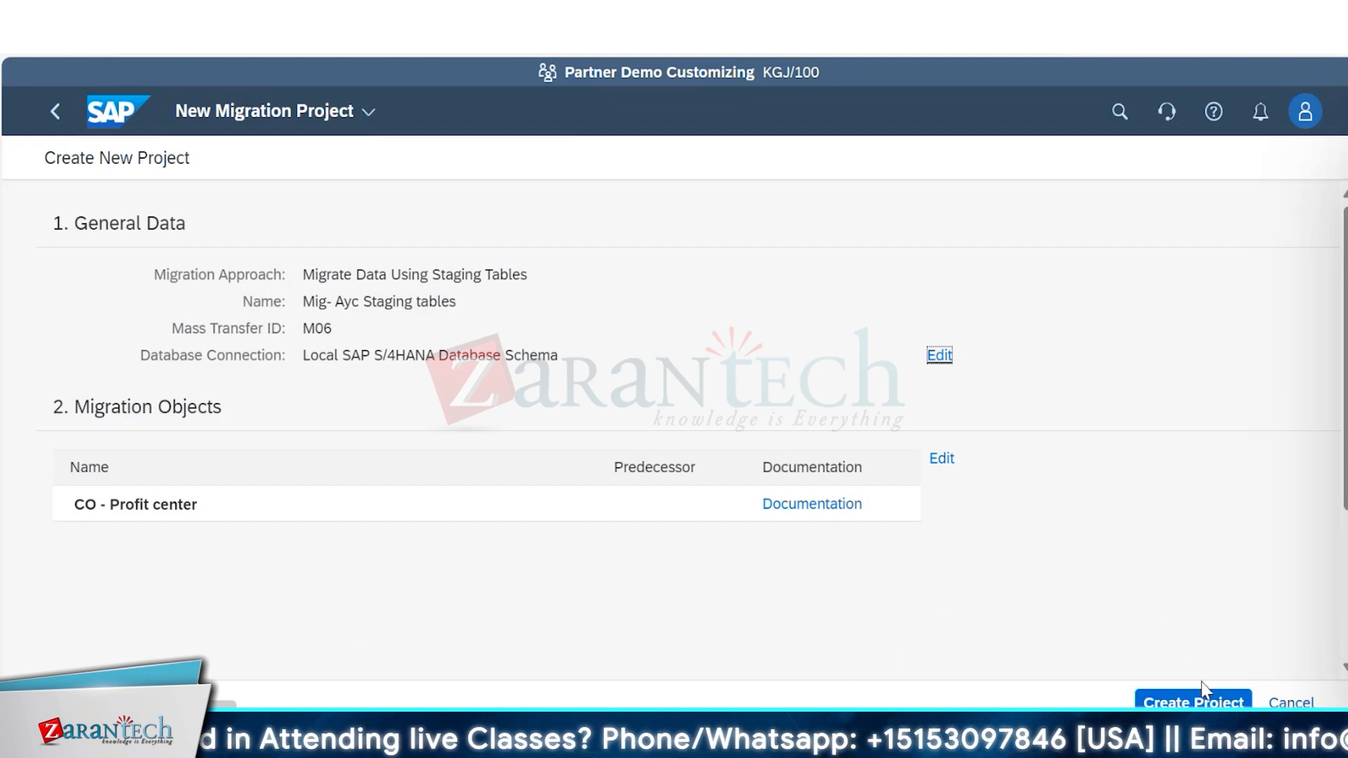
left_click(1203, 703)
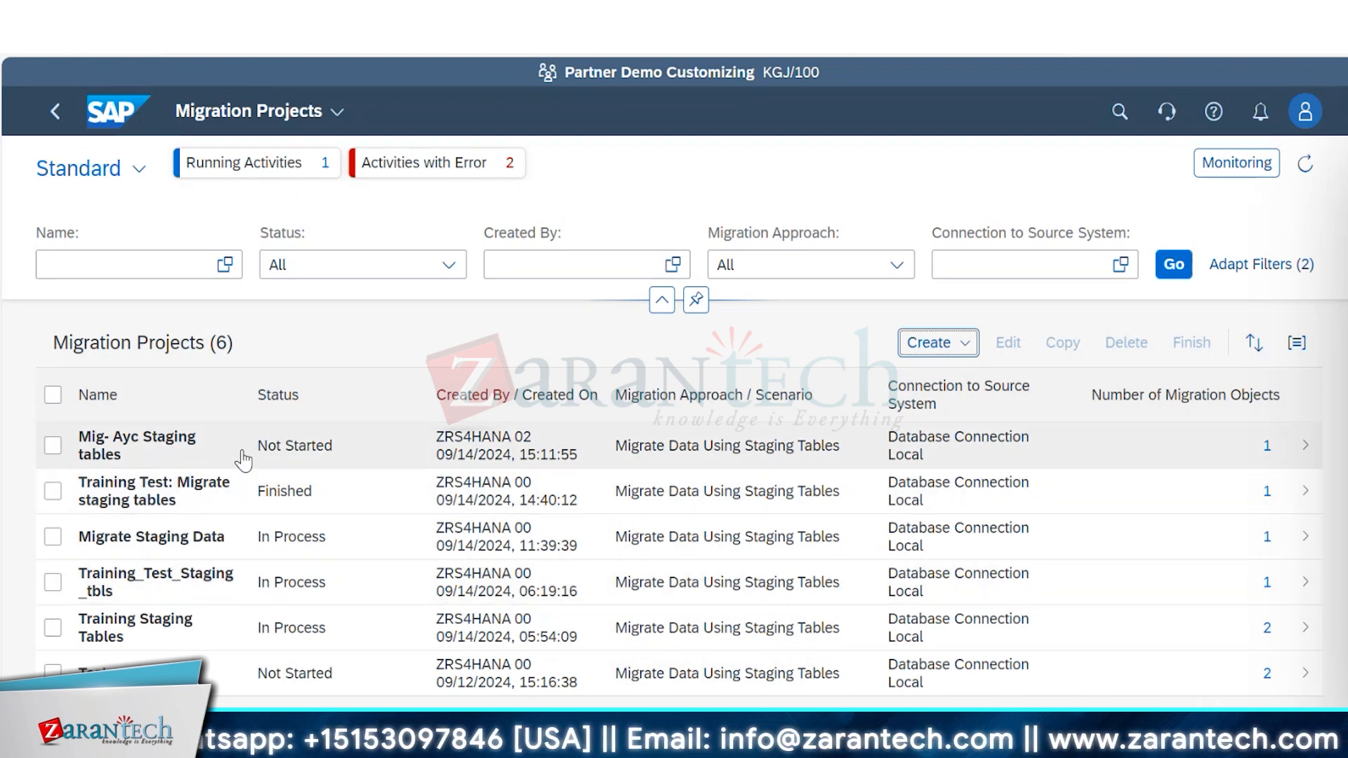
Open the Mig- Ayc Staging tables project and download the CO - Profit center template as an XML file.
left_click(50, 448)
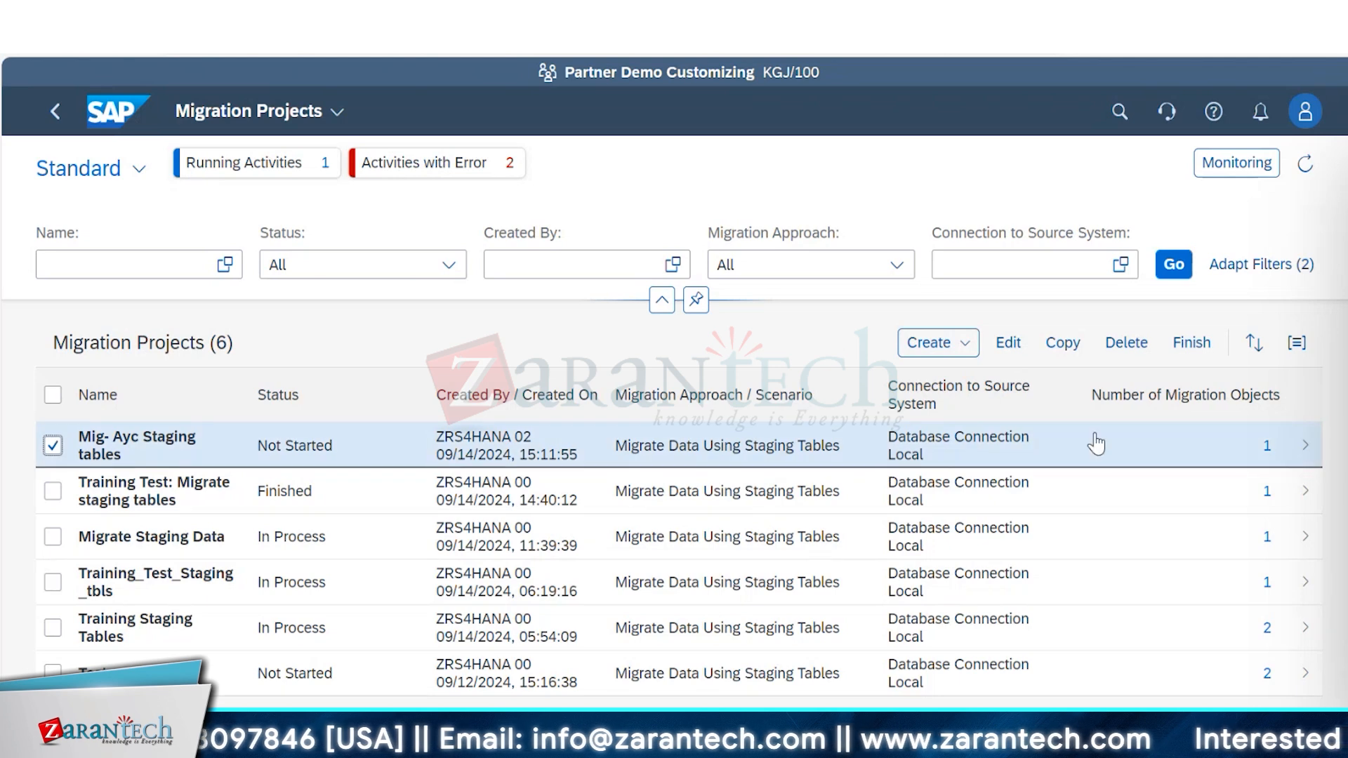
left_click(1290, 462)
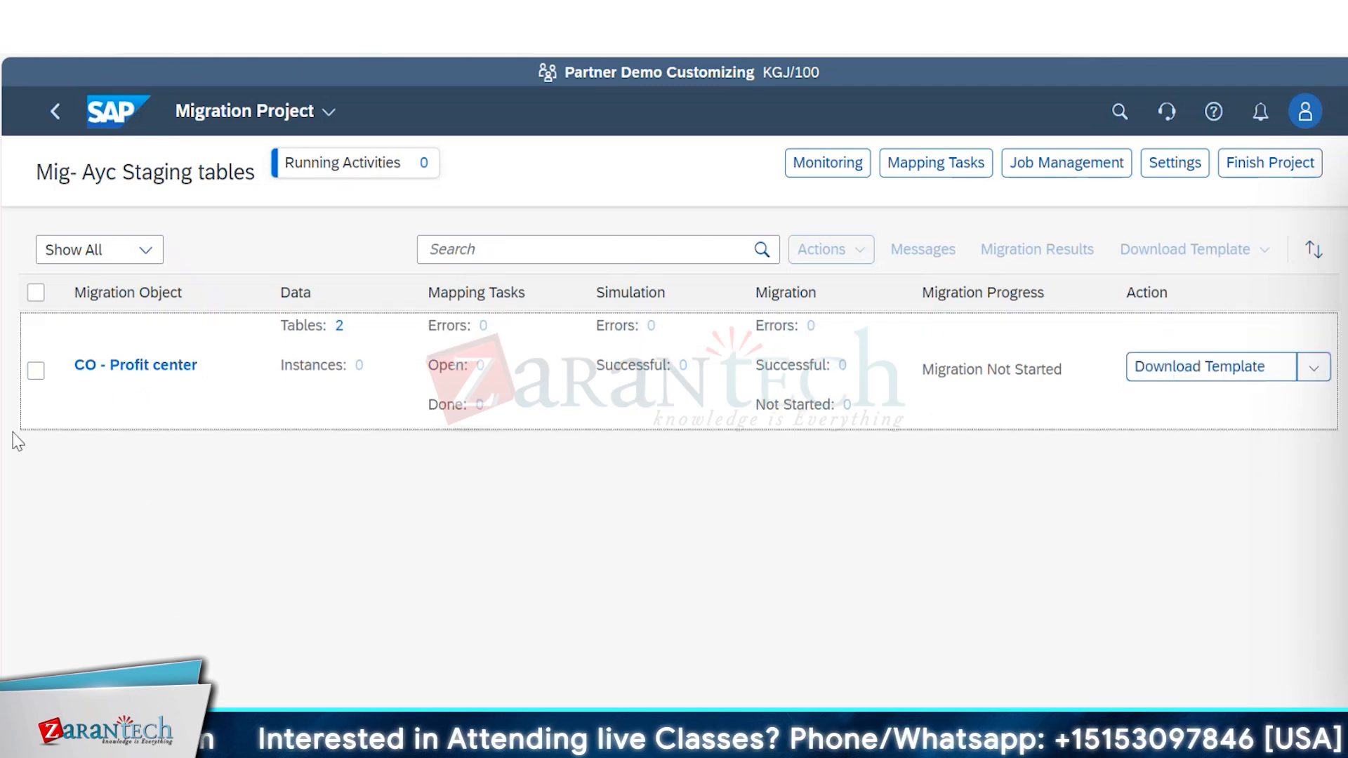
left_click(36, 371)
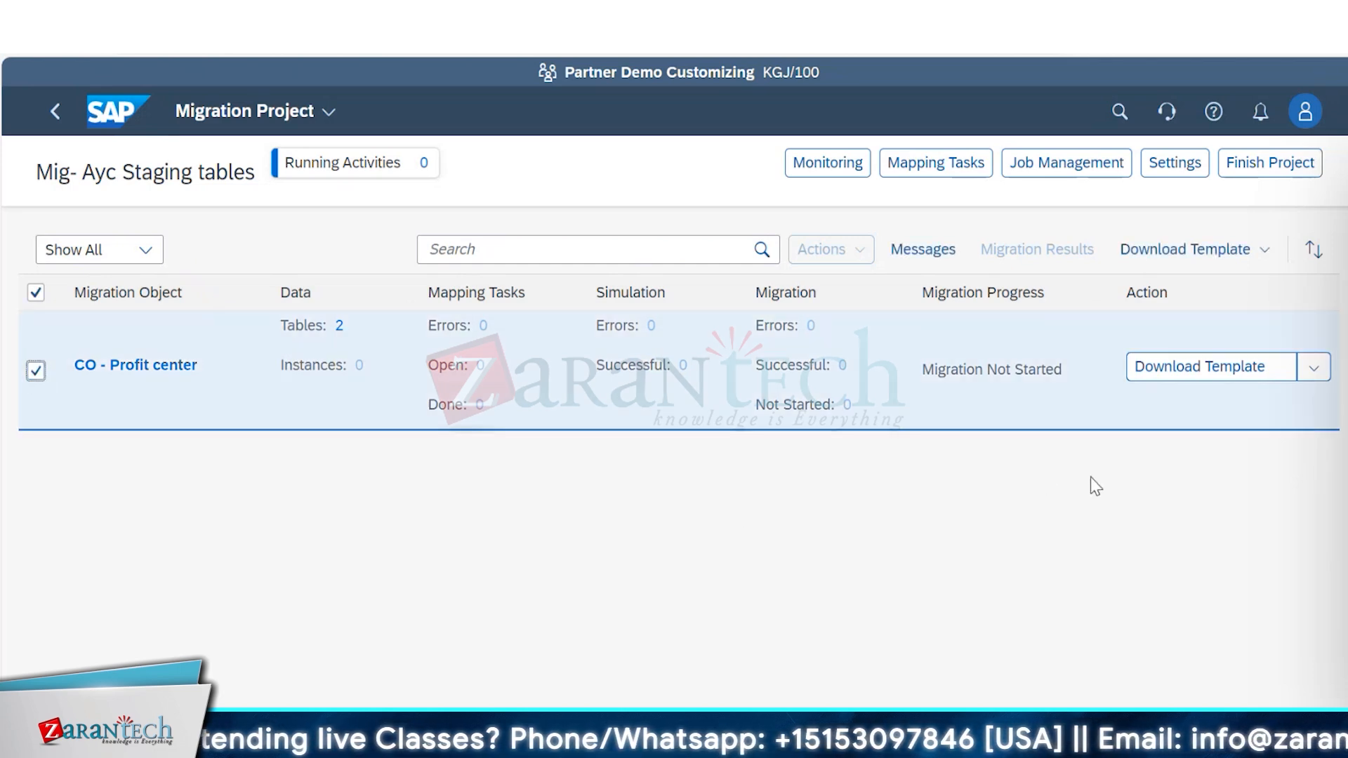
left_click(1192, 377)
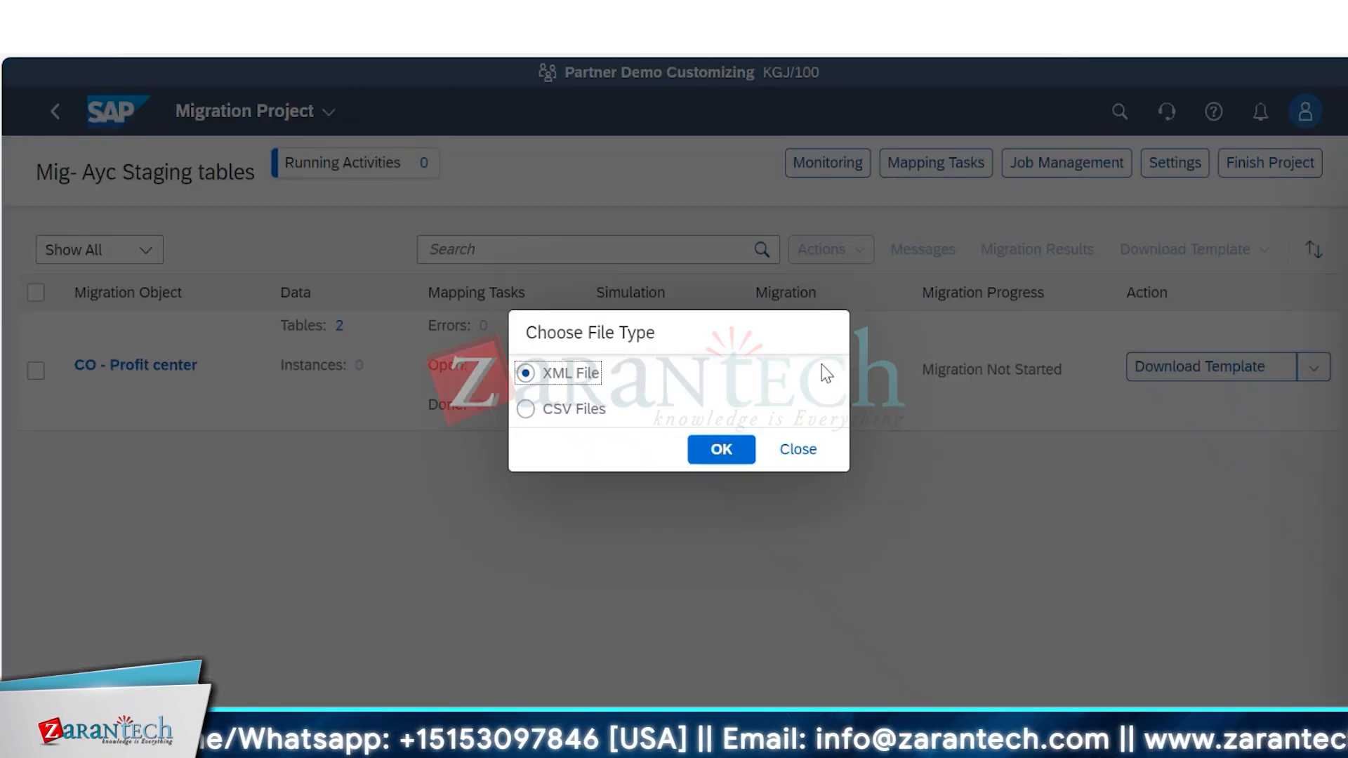
left_click(718, 458)
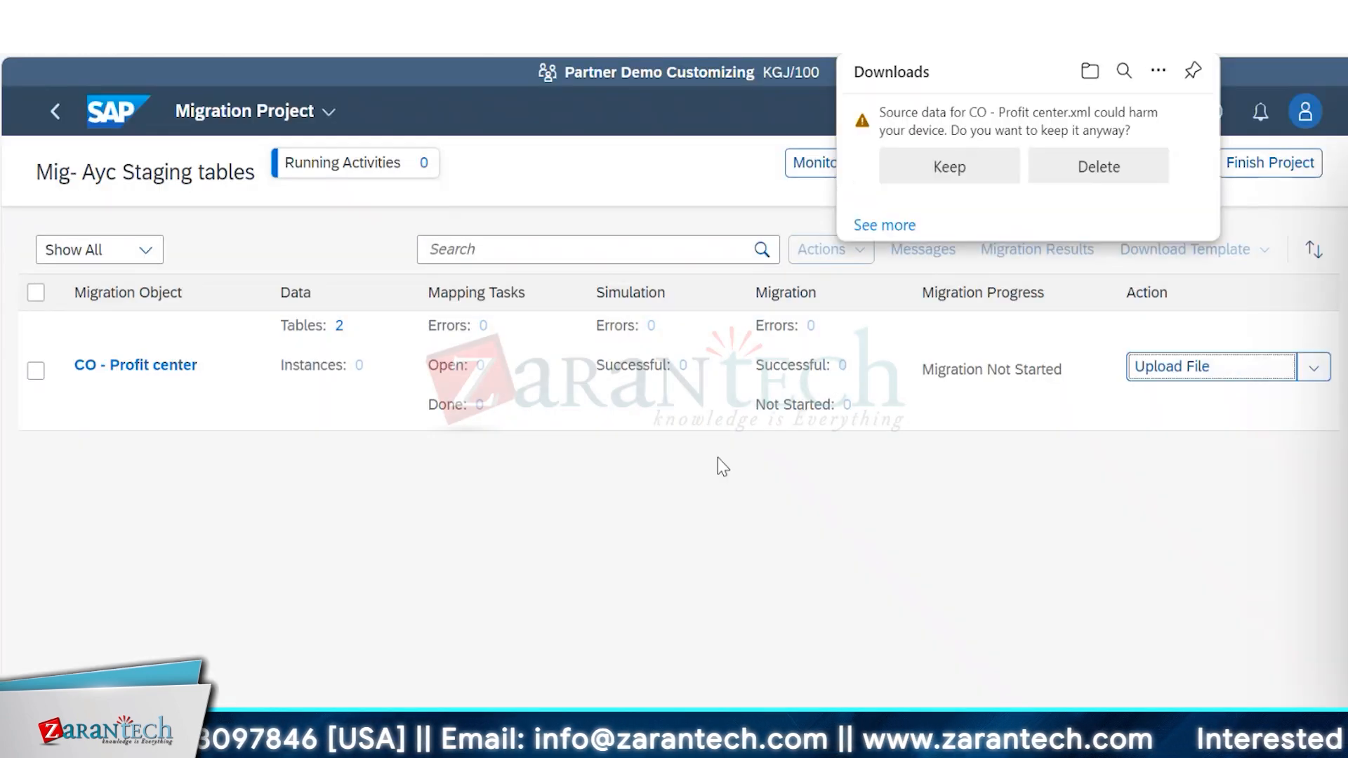
Keep the downloaded source data file for CO - Profit center and show it in its folder.
left_click(953, 167)
left_click(1126, 120)
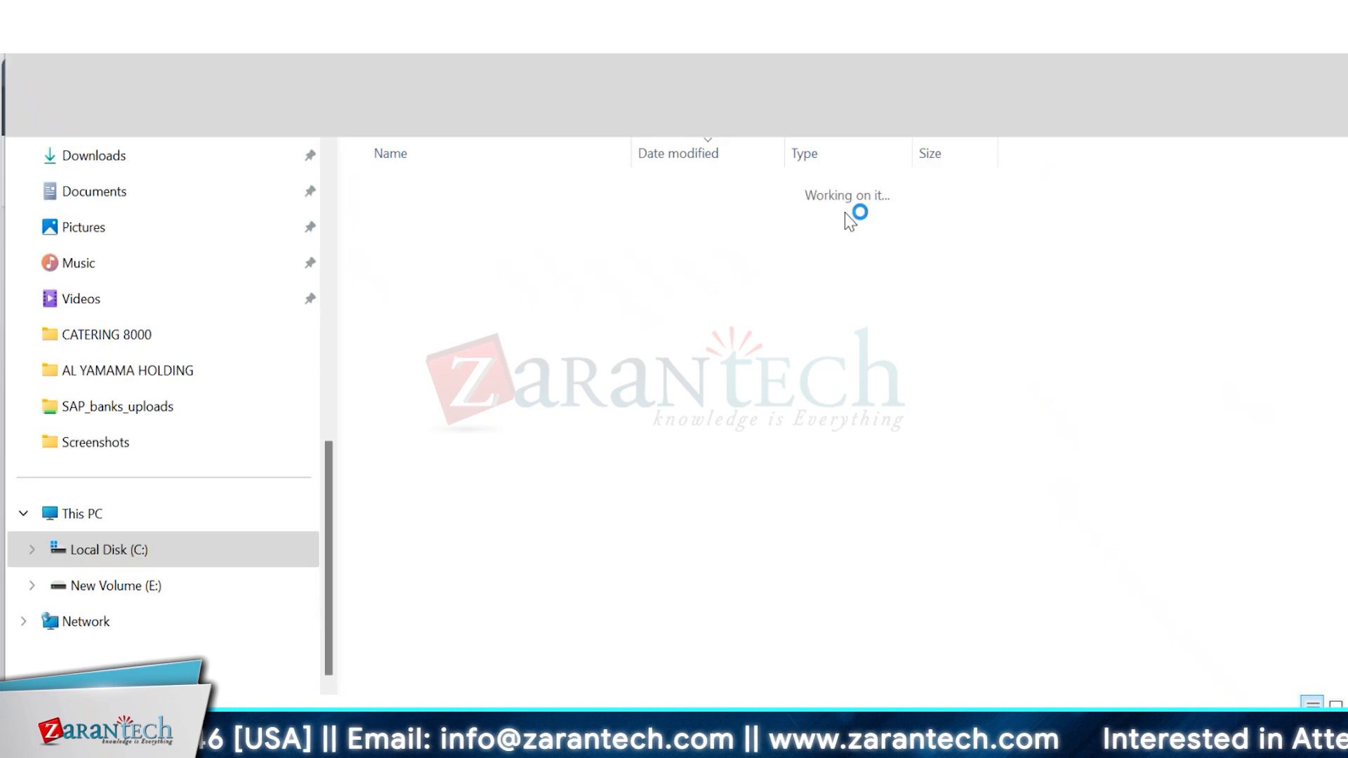
double_click(844, 214)
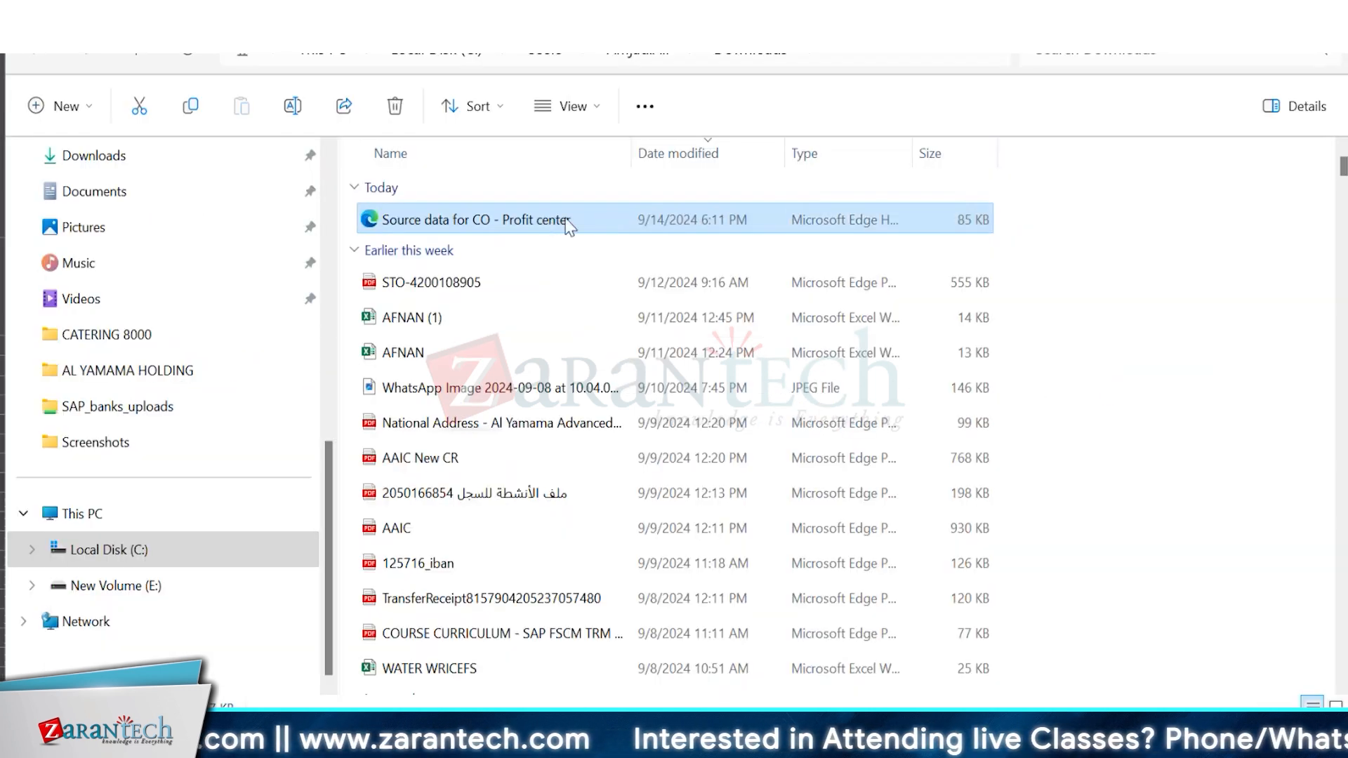
right_click(567, 223)
left_click(722, 341)
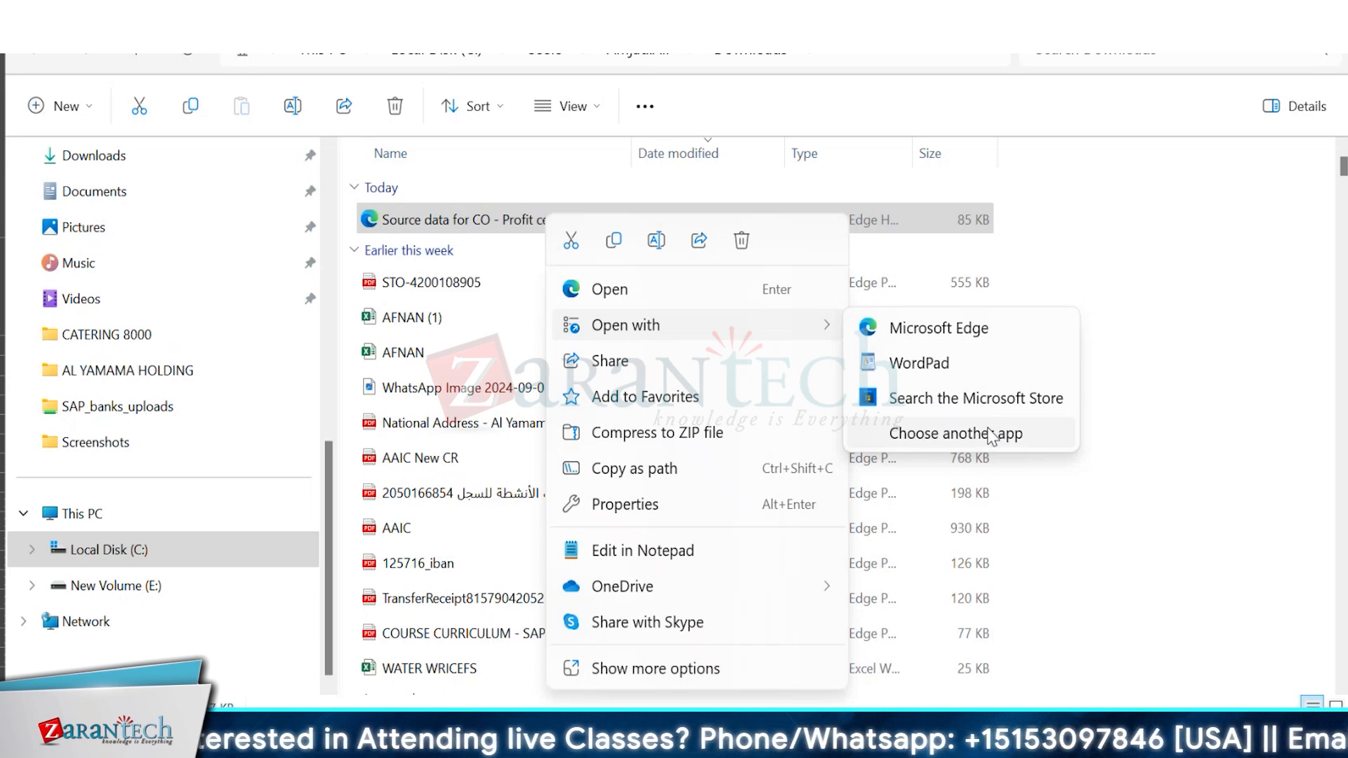
left_click(1206, 264)
left_click(1206, 263)
Launch Excel, open the downloaded CO - Profit center source data file in it, and enable editing.
key("super")
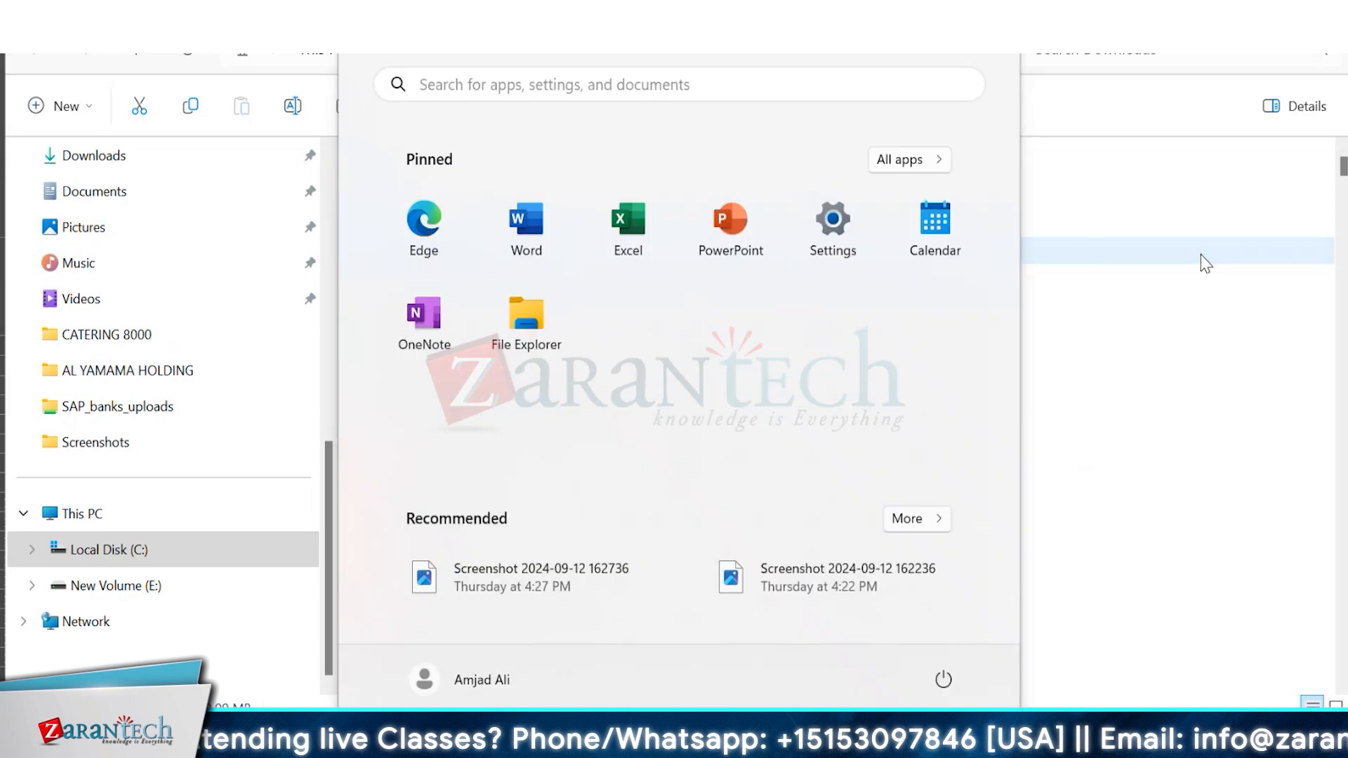
type("ex")
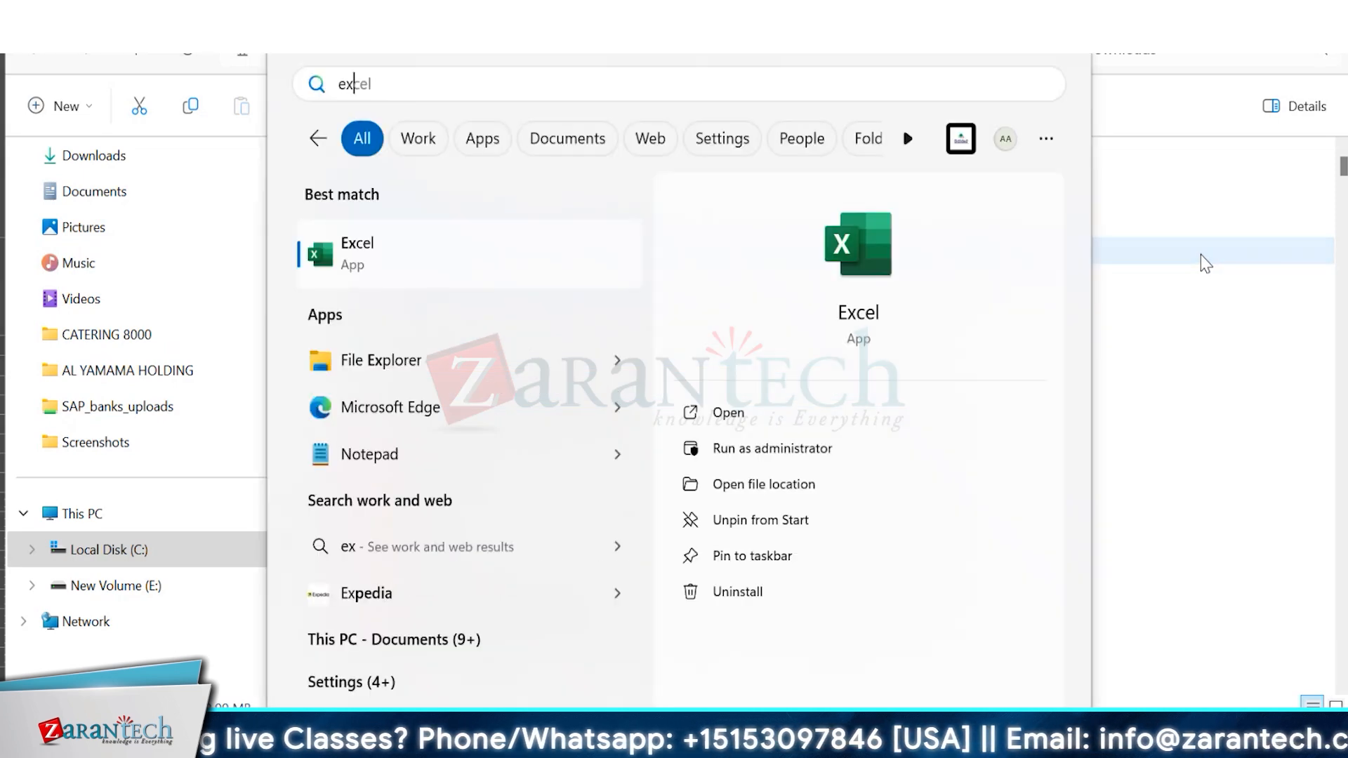
key("Escape")
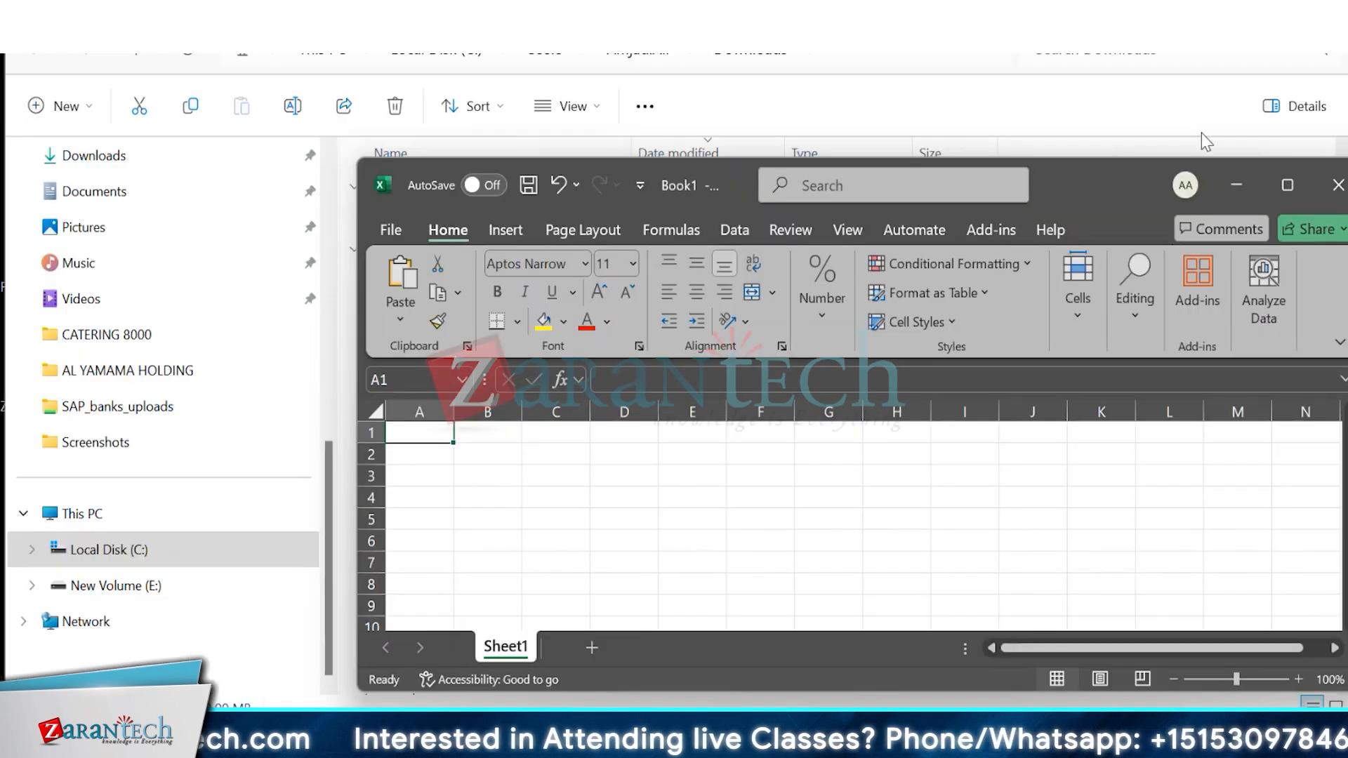
left_click_drag(1132, 186, 1121, 274)
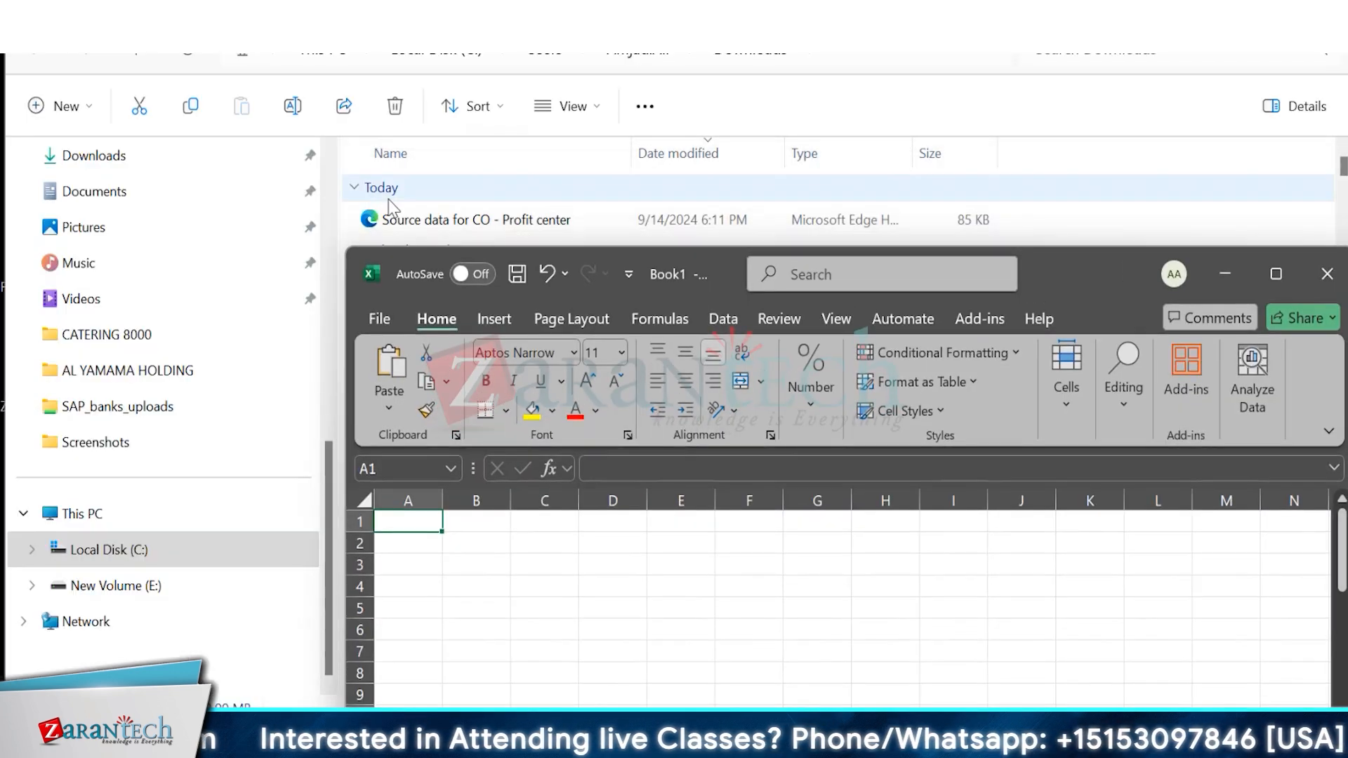
left_click_drag(472, 220, 428, 526)
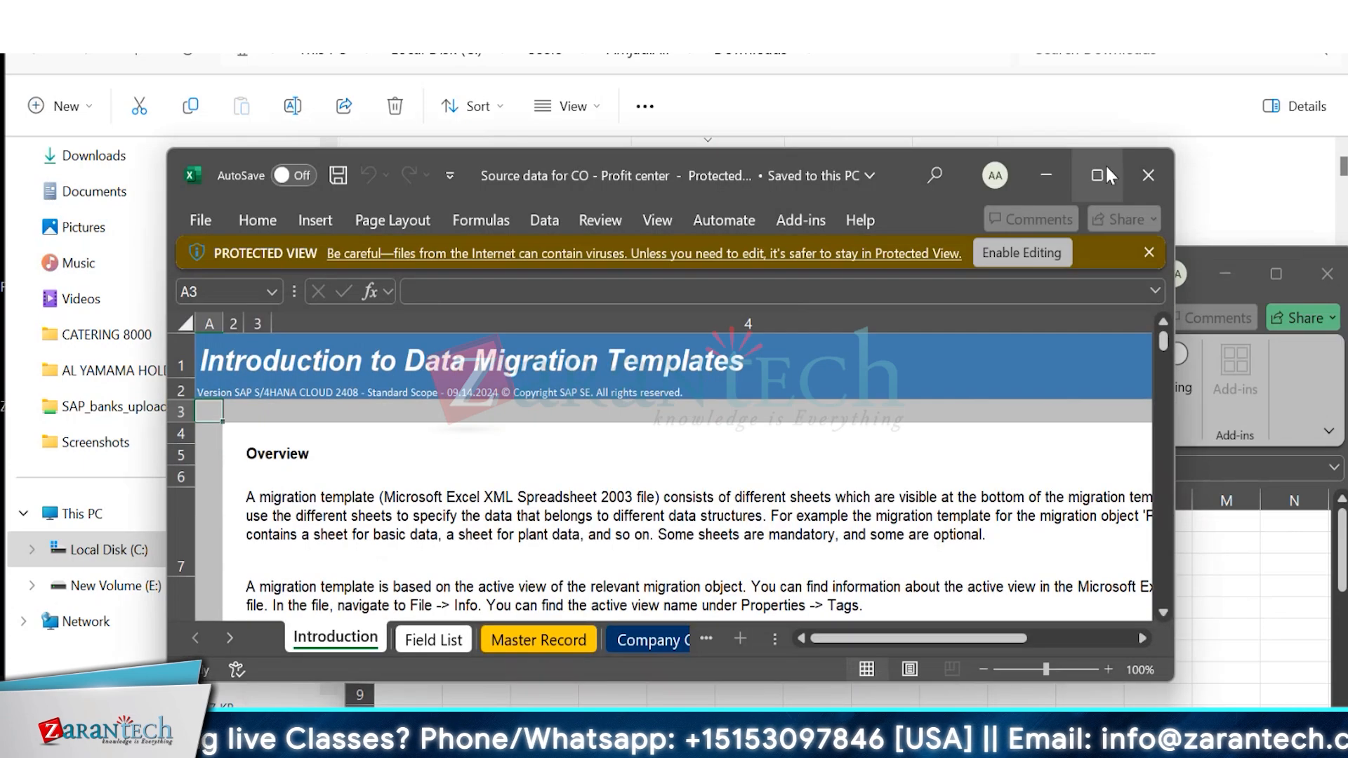
left_click(1105, 173)
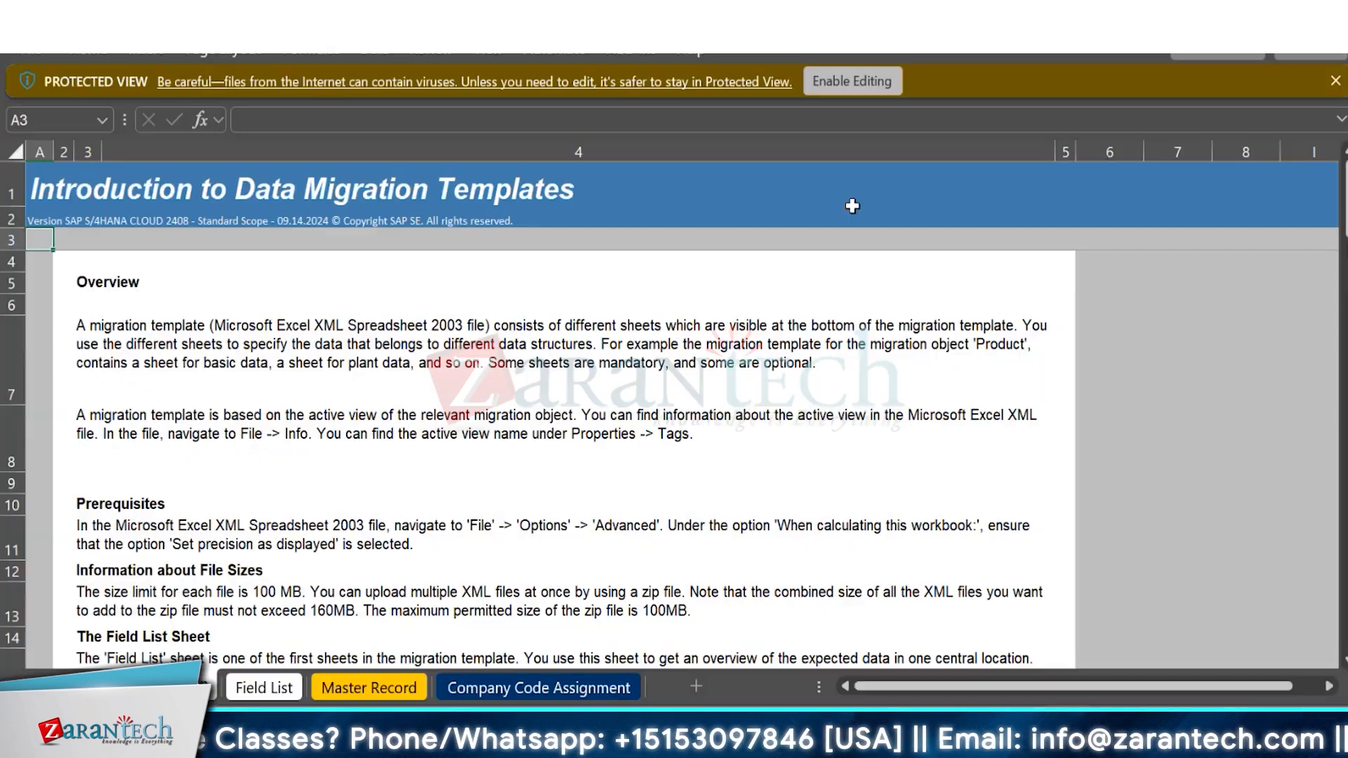
left_click(861, 91)
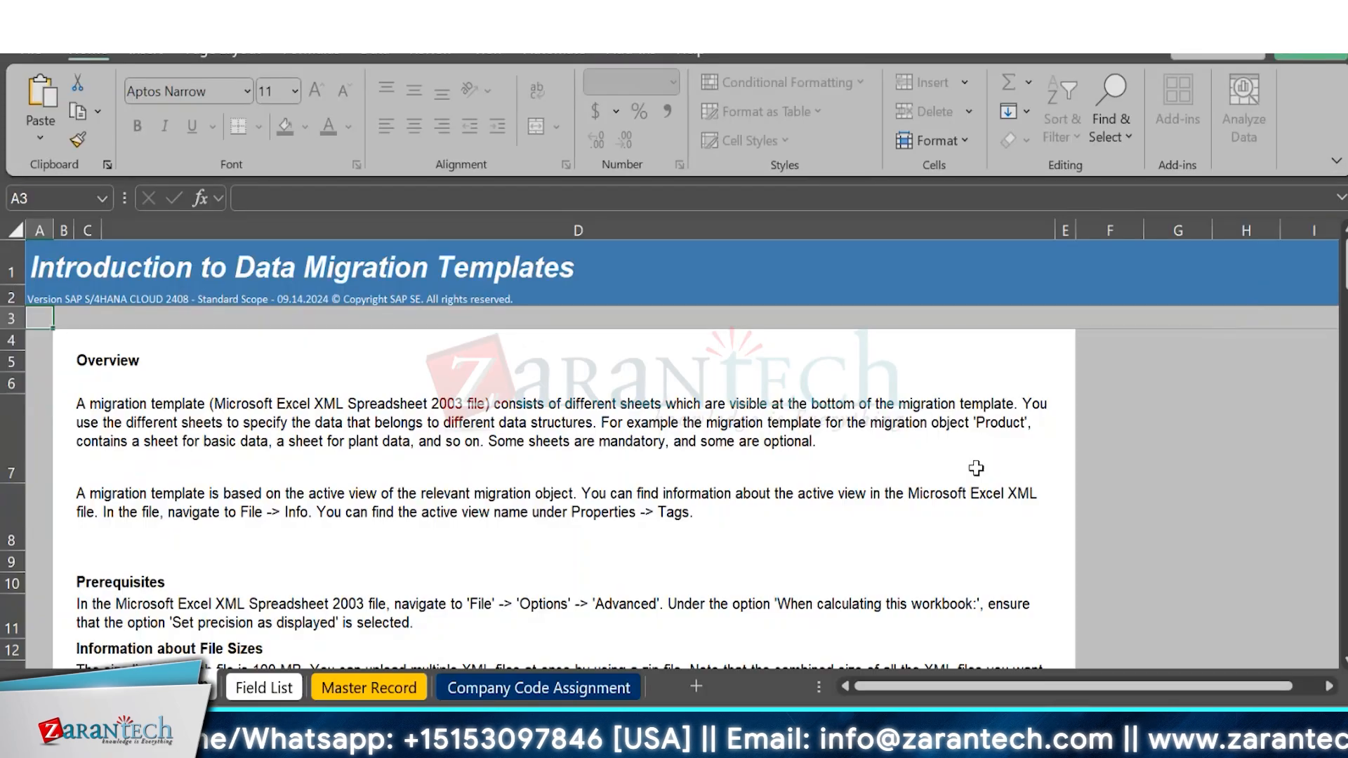
Examine the Field List sheet for the fields of Master Record and Company Code Assignment and their importance.
left_click(268, 691)
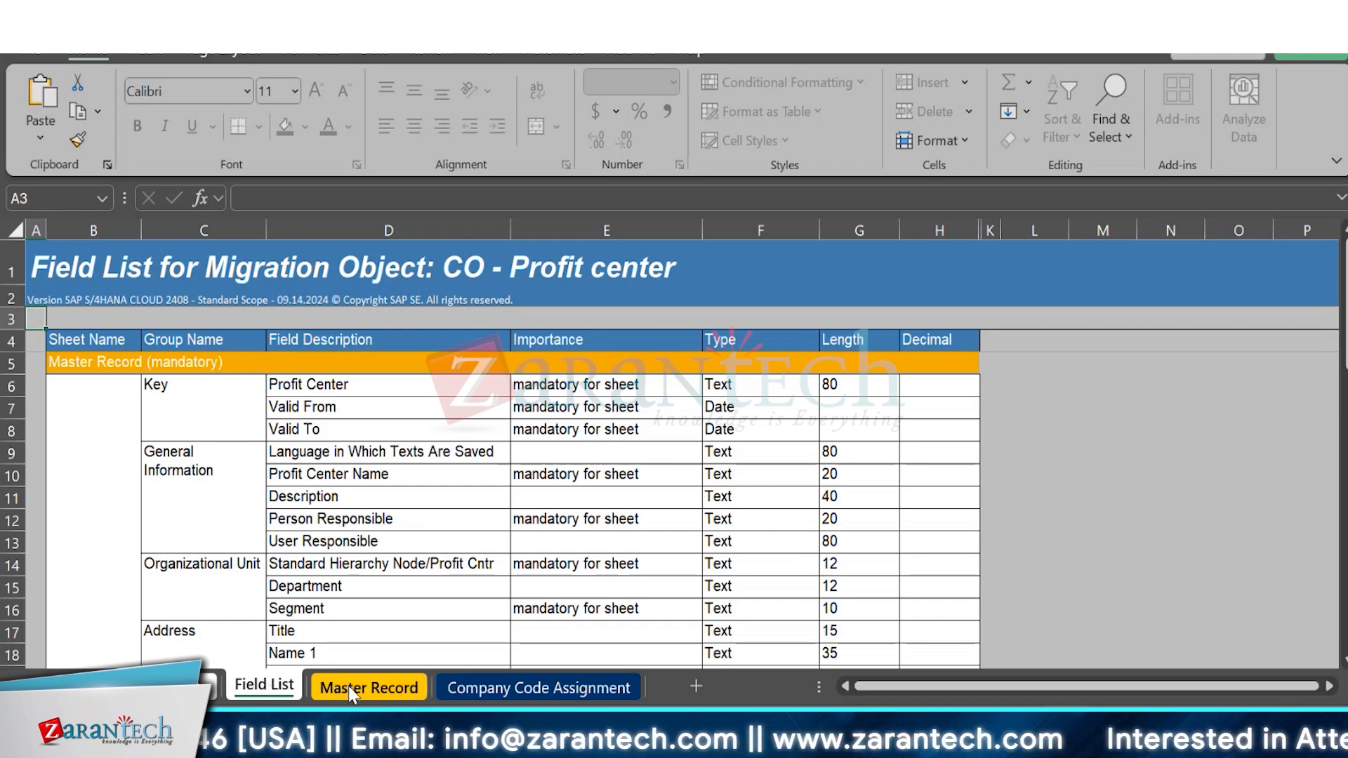
left_click_drag(1347, 342, 1347, 396)
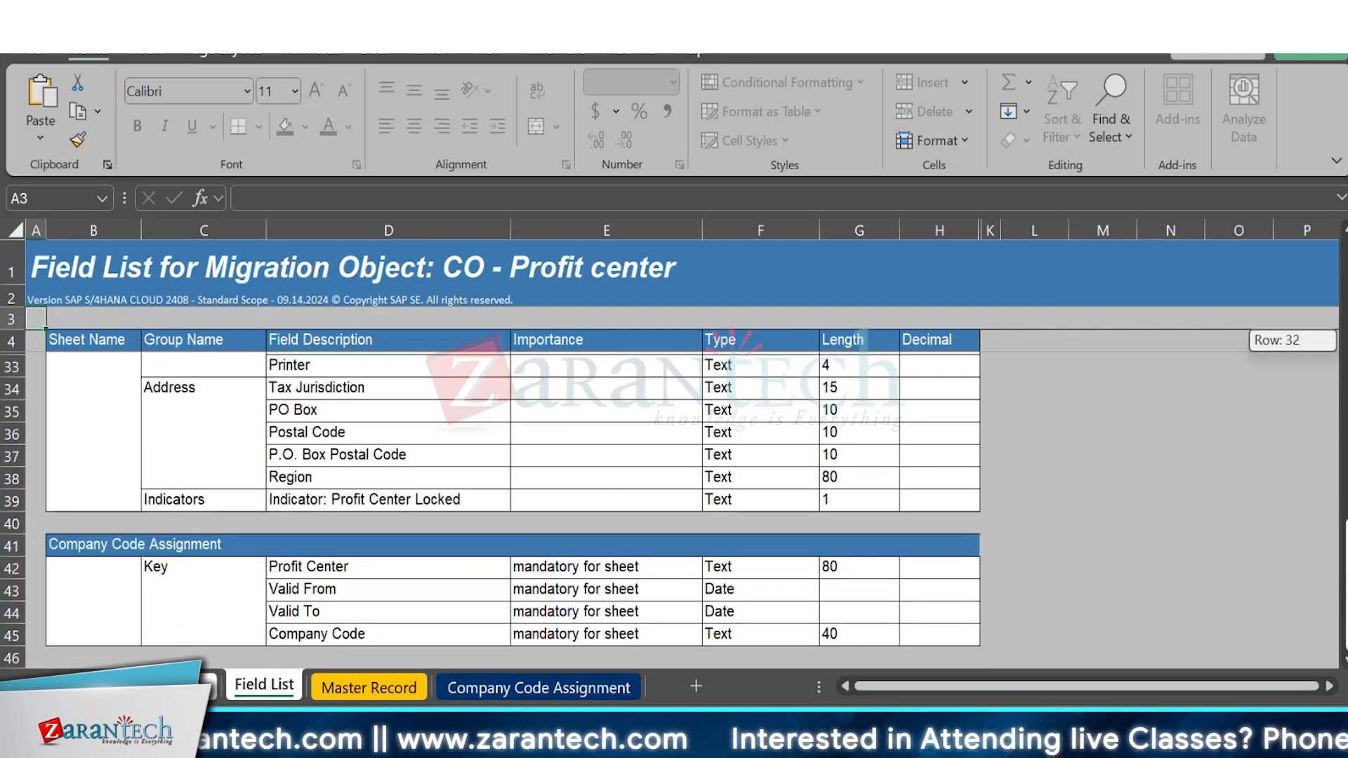
left_click_drag(1347, 396, 1347, 392)
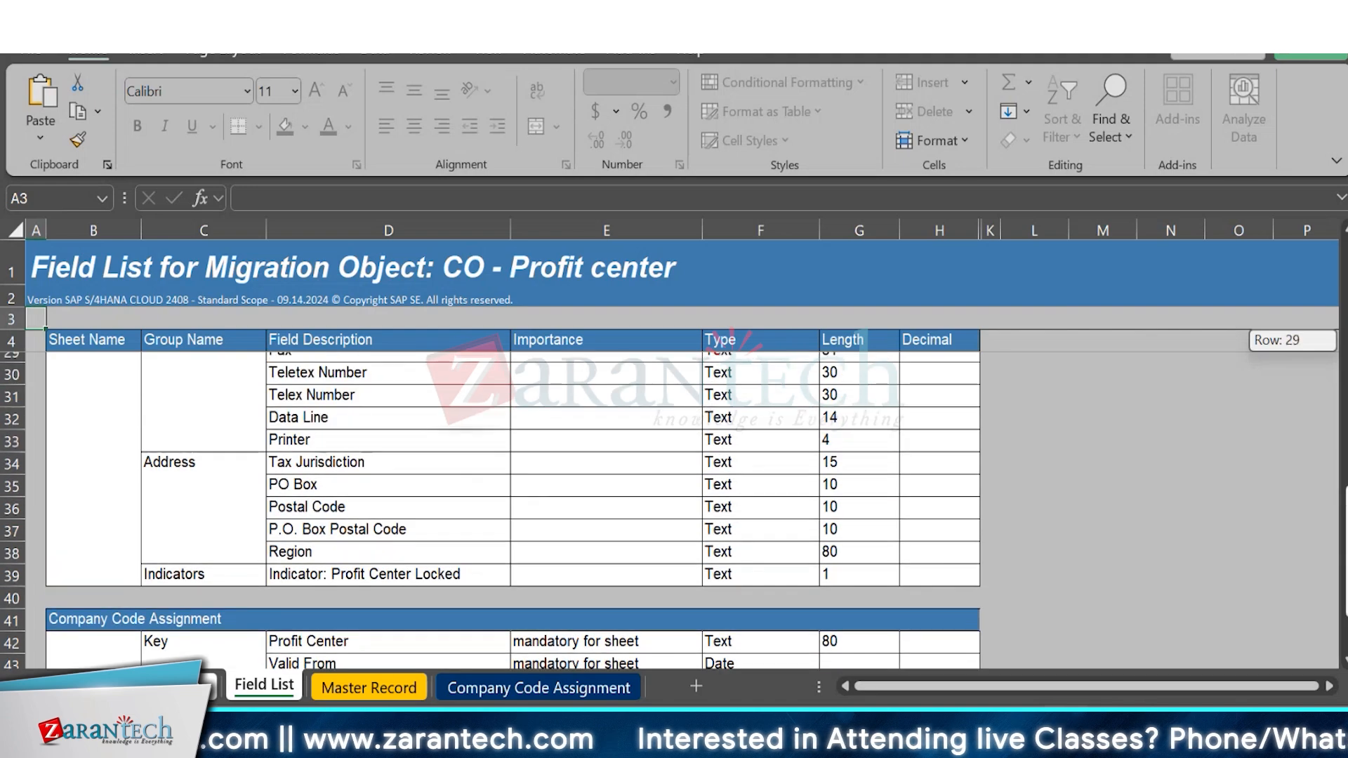
left_click_drag(1342, 443, 1277, 706)
On the Master Record sheet, enter profit center A000 in row 9 and start its Valid From date with 01/01.
left_click(403, 688)
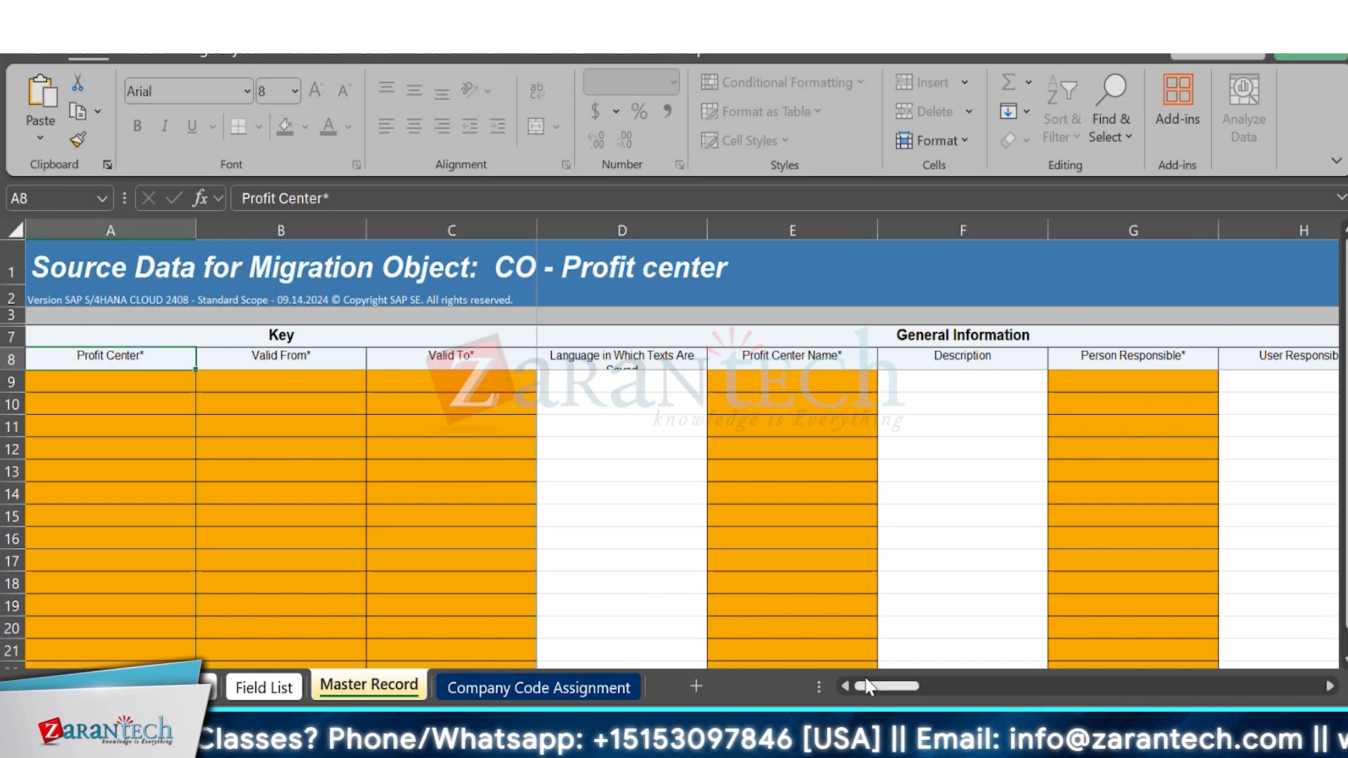
left_click_drag(868, 686, 859, 695)
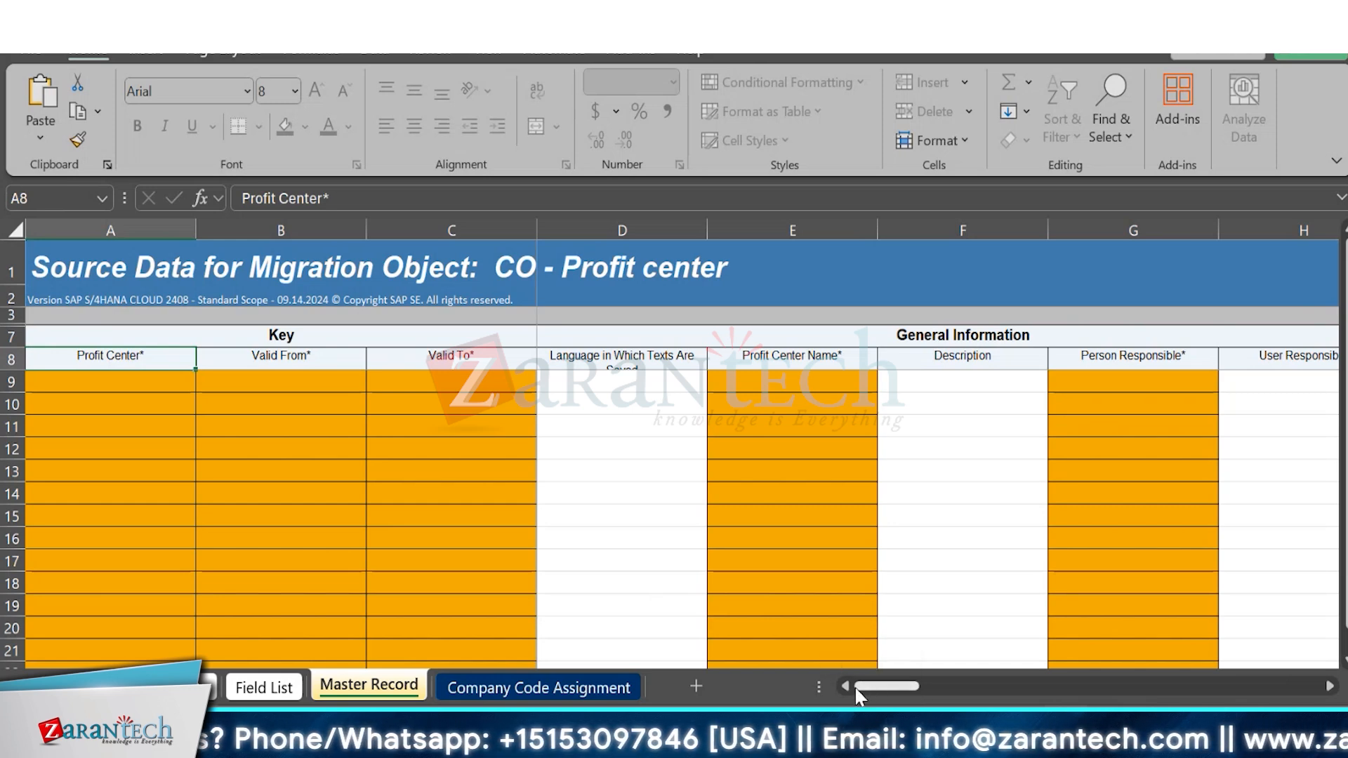
left_click_drag(1344, 355, 1317, 259)
left_click(97, 383)
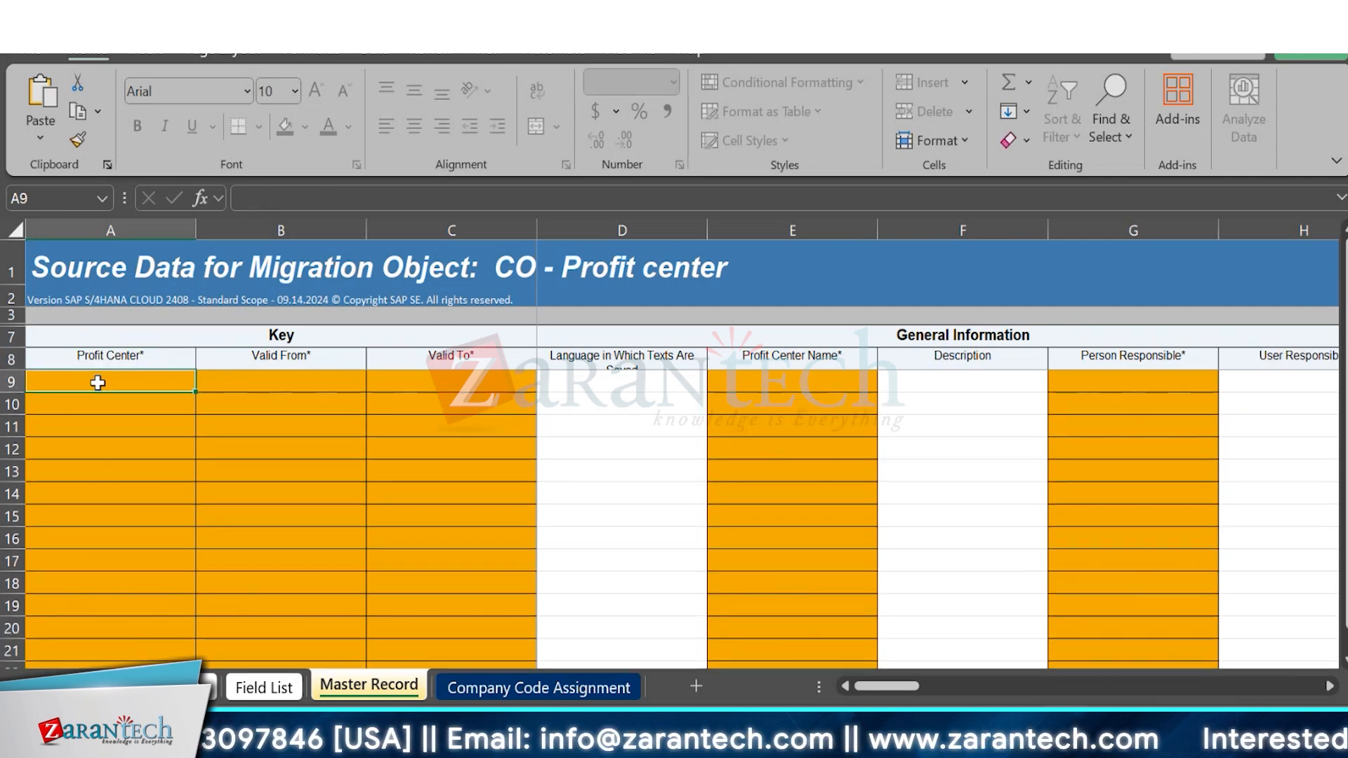
type("A")
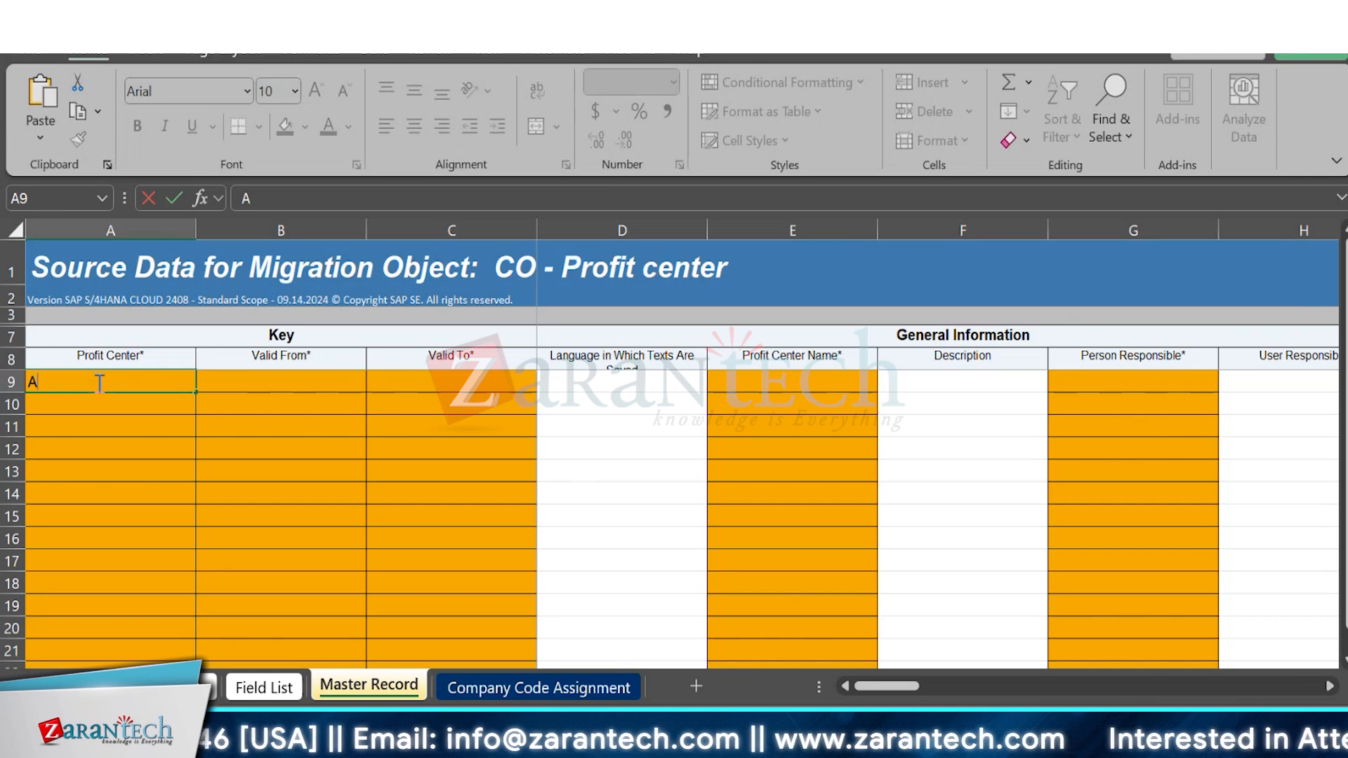
type("000")
key("Tab")
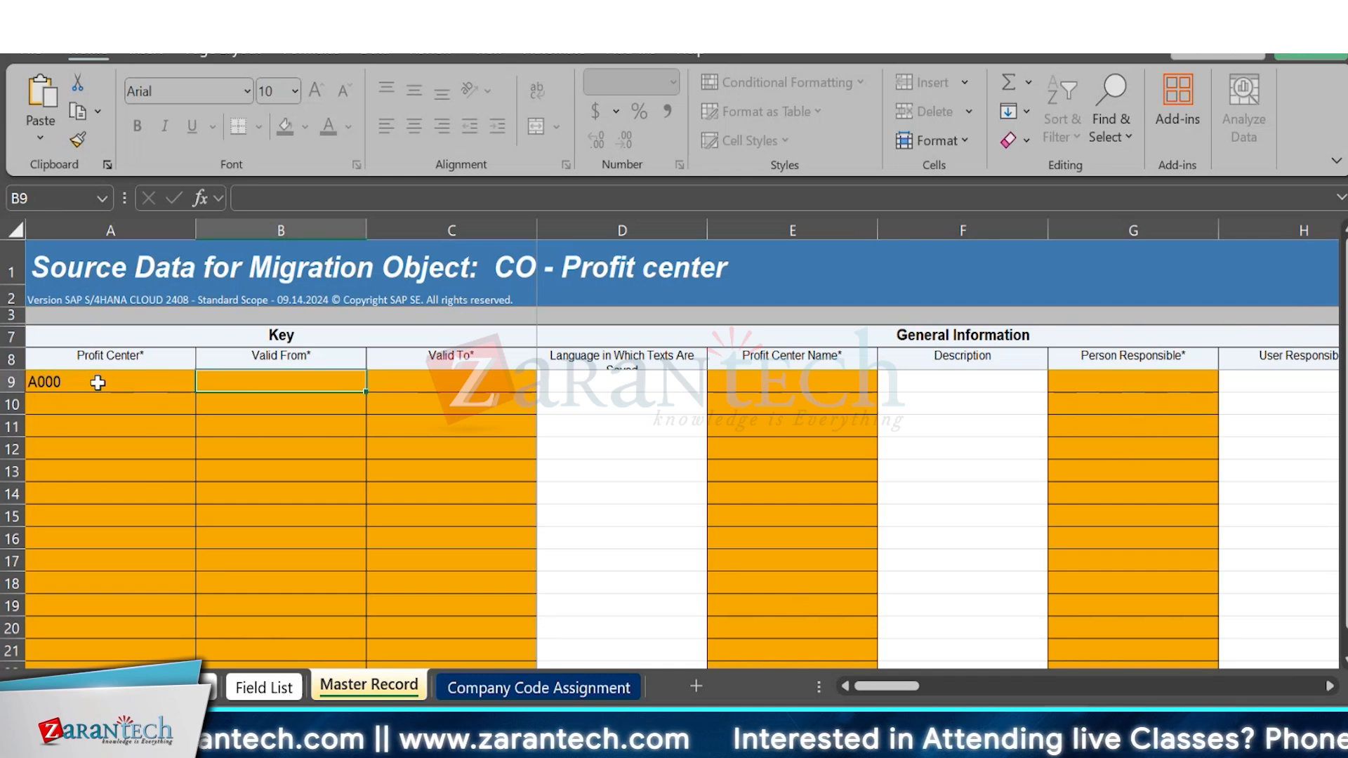
type("01")
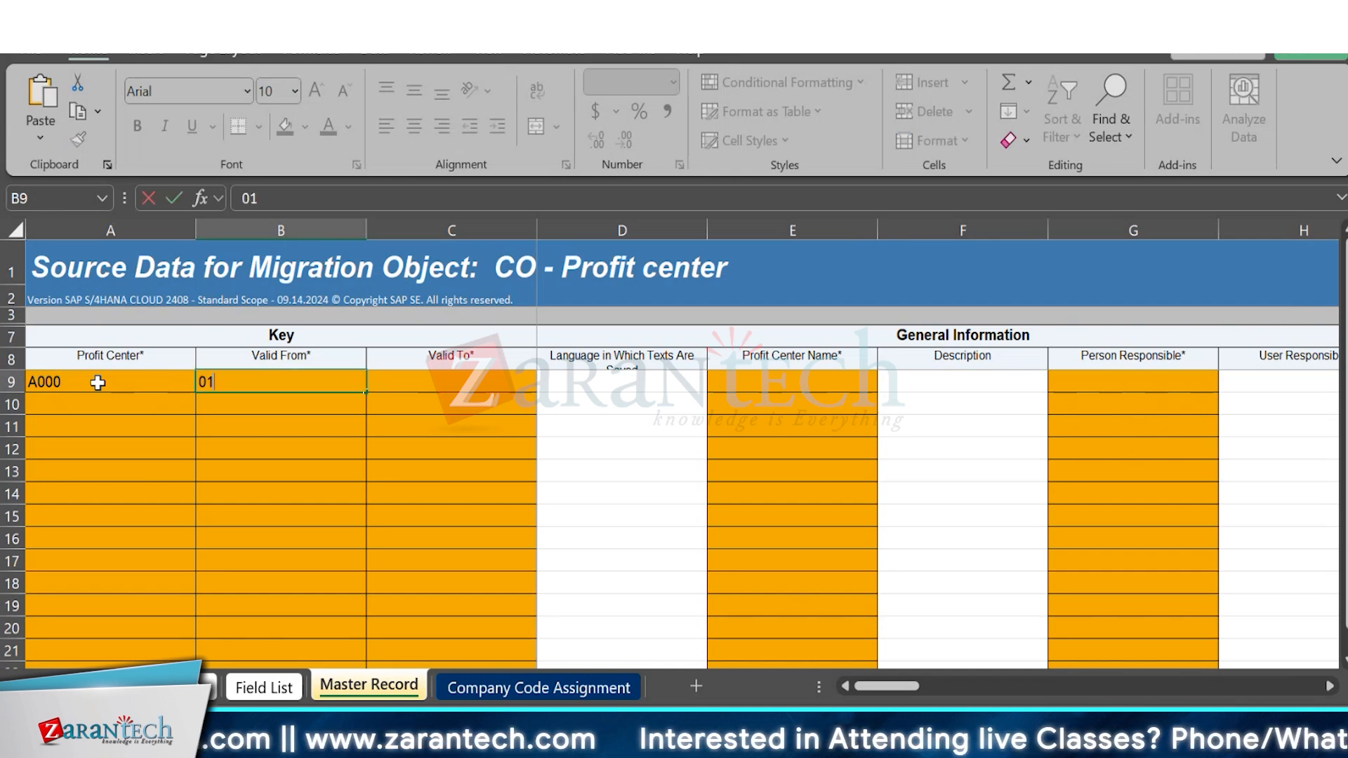
type("/")
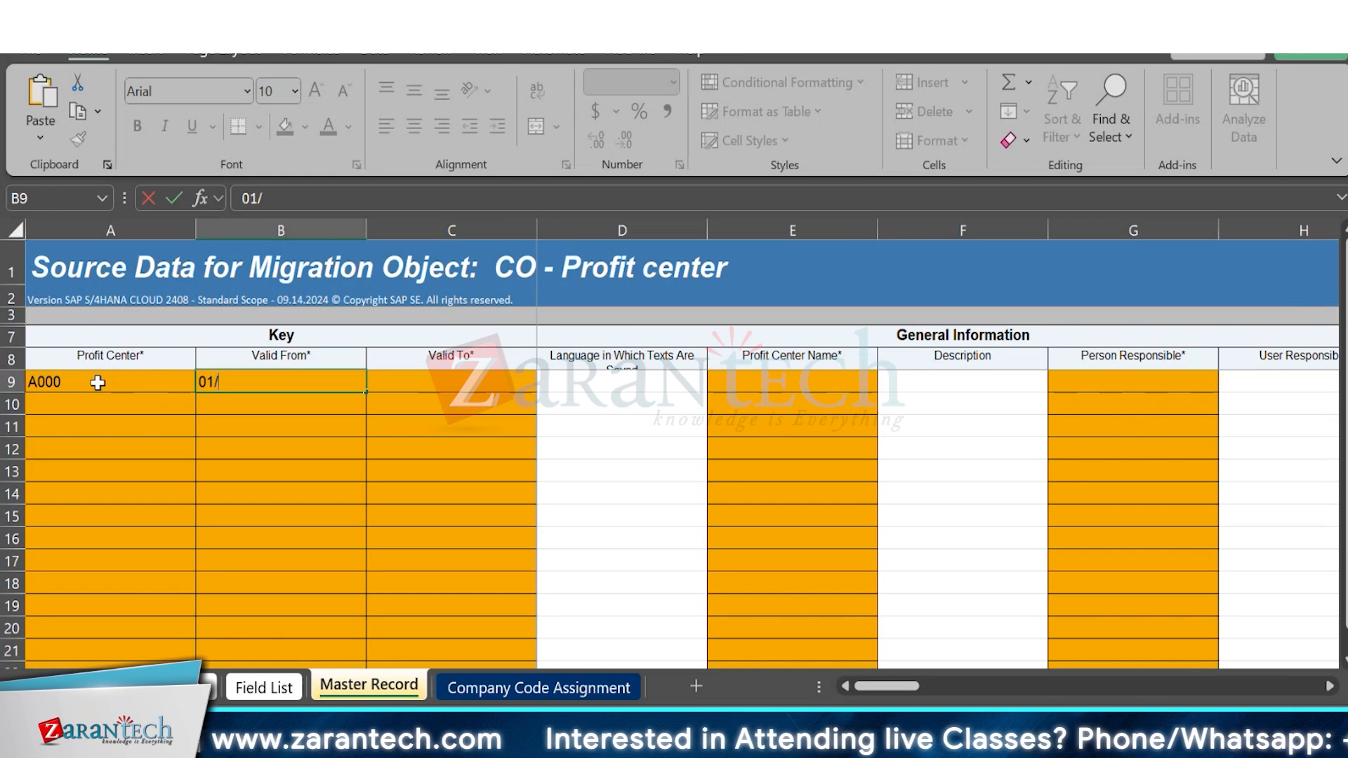
type("01")
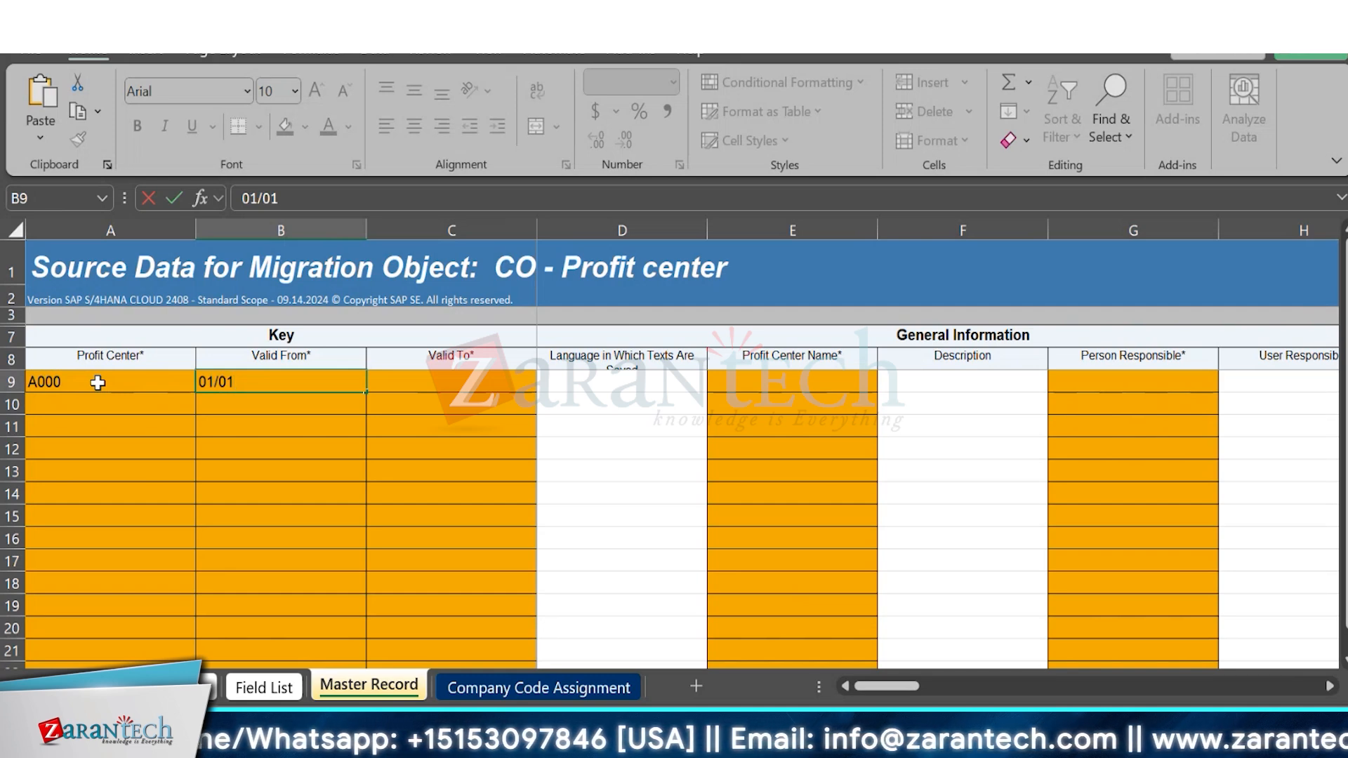
Examine the Master Record sheet's remaining columns, from Organizational Unit through Address and Communication to Indicators.
left_click(1329, 689)
left_click(1330, 688)
left_click(1330, 689)
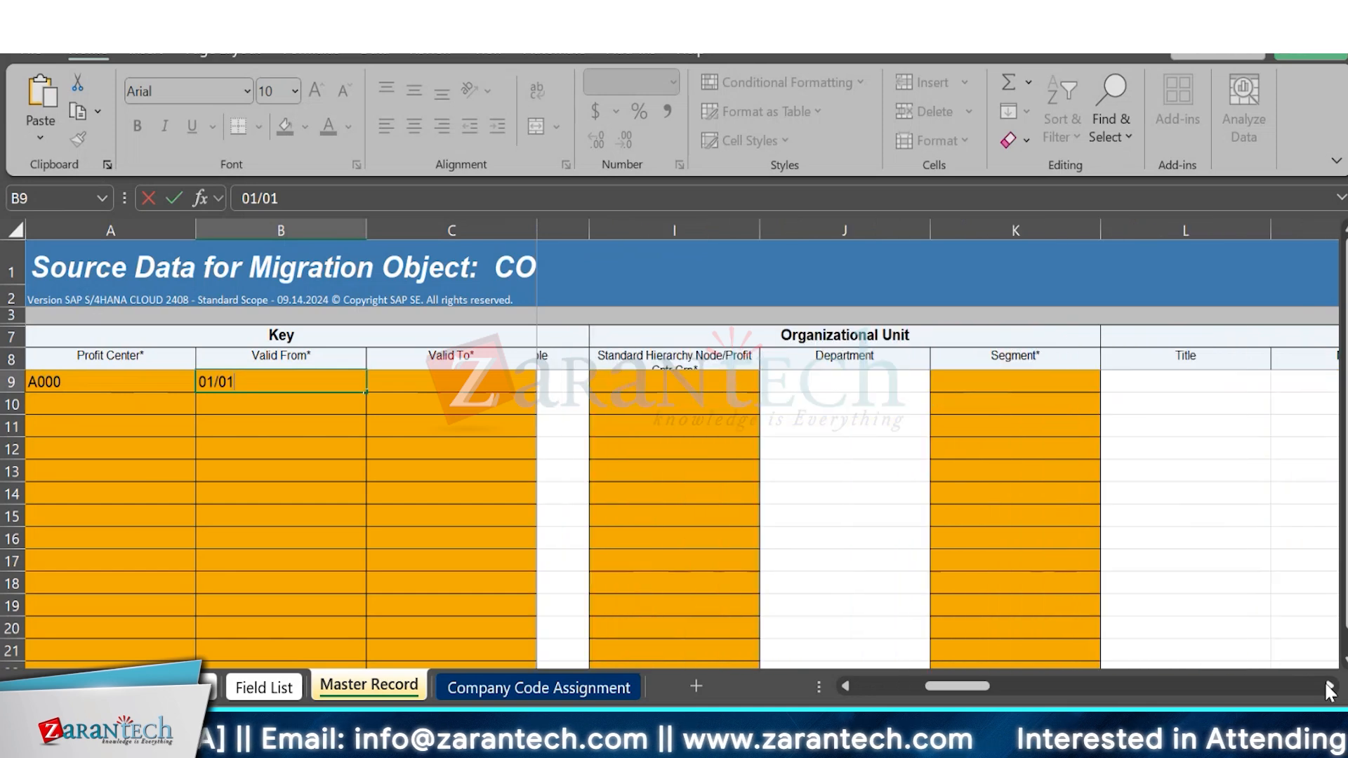
left_click(1329, 688)
left_click(1330, 688)
left_click(1330, 689)
left_click(1330, 689)
left_click(1329, 689)
left_click(1329, 688)
left_click(1330, 688)
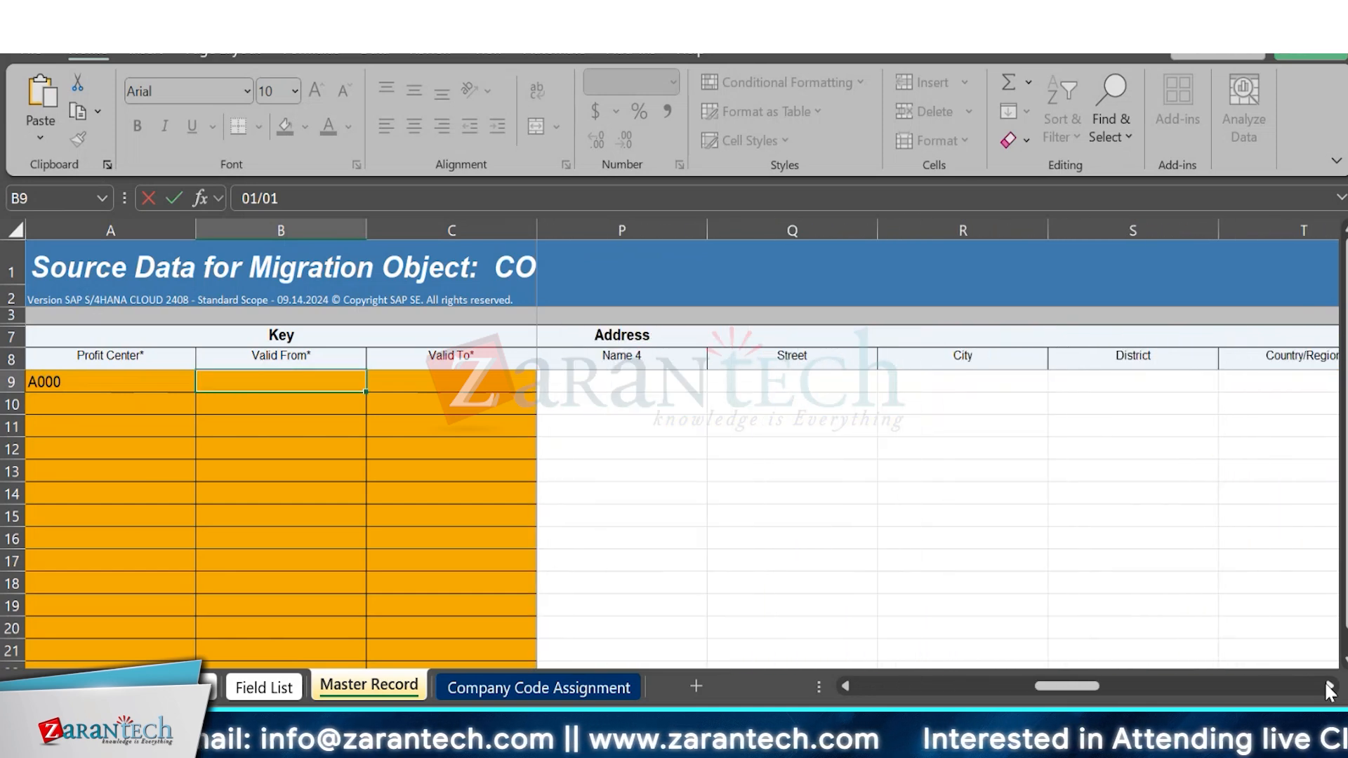
left_click(1329, 688)
left_click(1330, 688)
left_click(1330, 688)
left_click(1329, 688)
left_click(1330, 688)
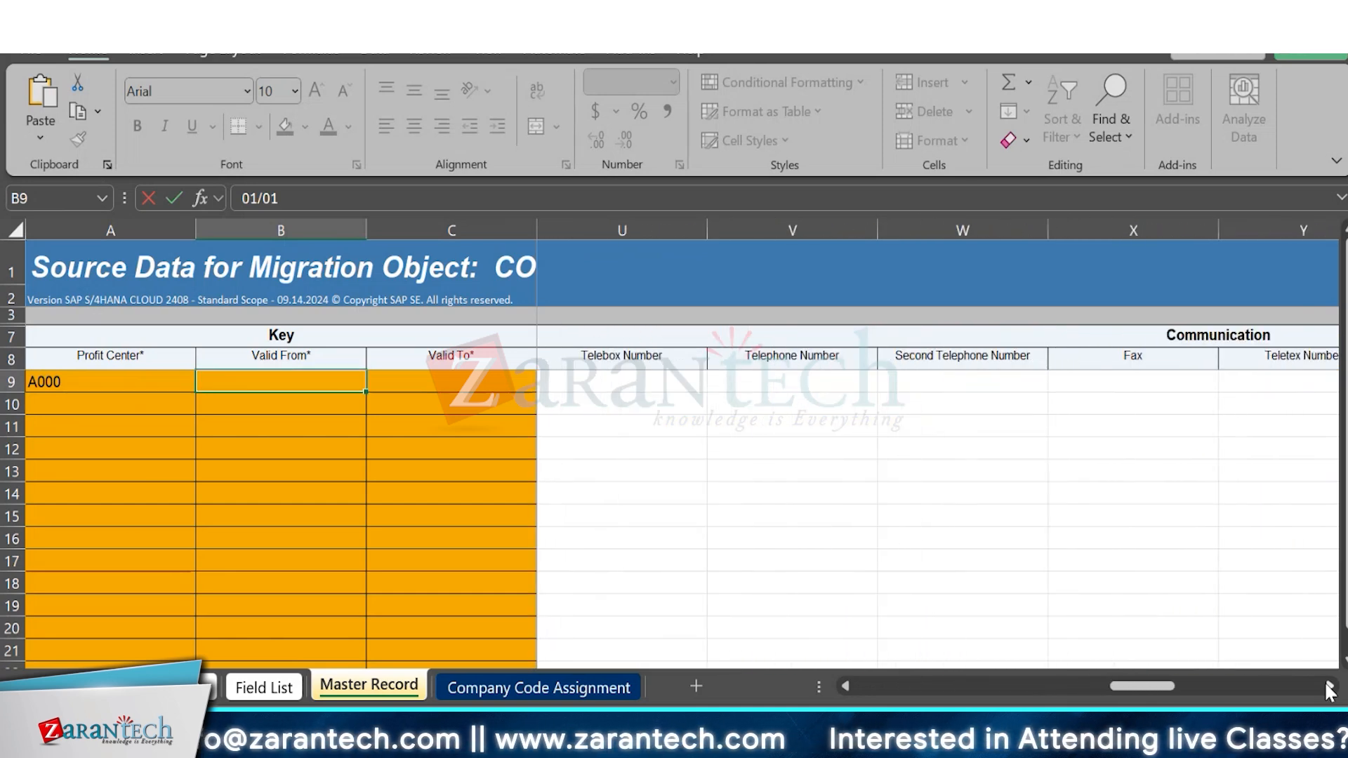
left_click(1329, 688)
left_click(1329, 688)
left_click(1330, 688)
left_click(1330, 688)
left_click(1329, 688)
left_click(1329, 688)
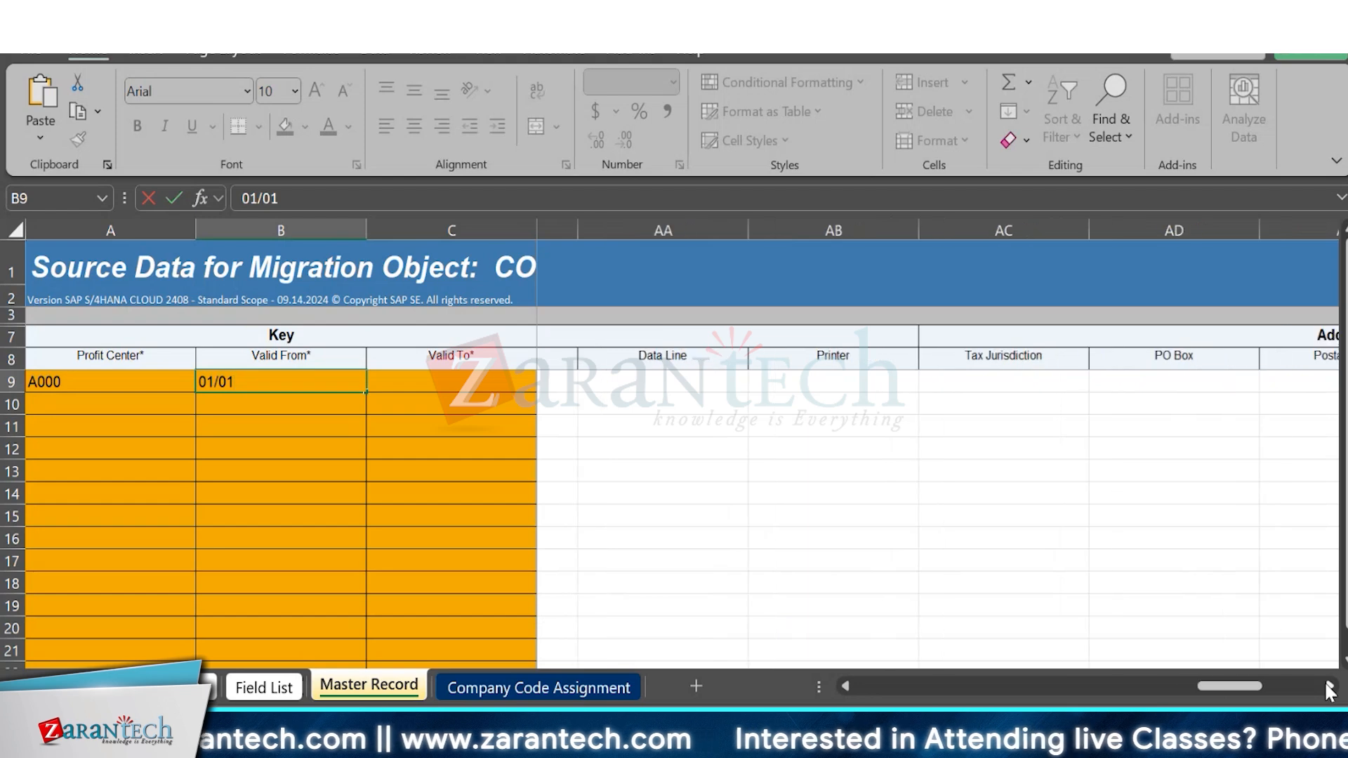
left_click(1329, 688)
left_click(1330, 688)
left_click(1329, 688)
left_click(1330, 688)
left_click(1329, 688)
left_click(1330, 689)
left_click(1329, 688)
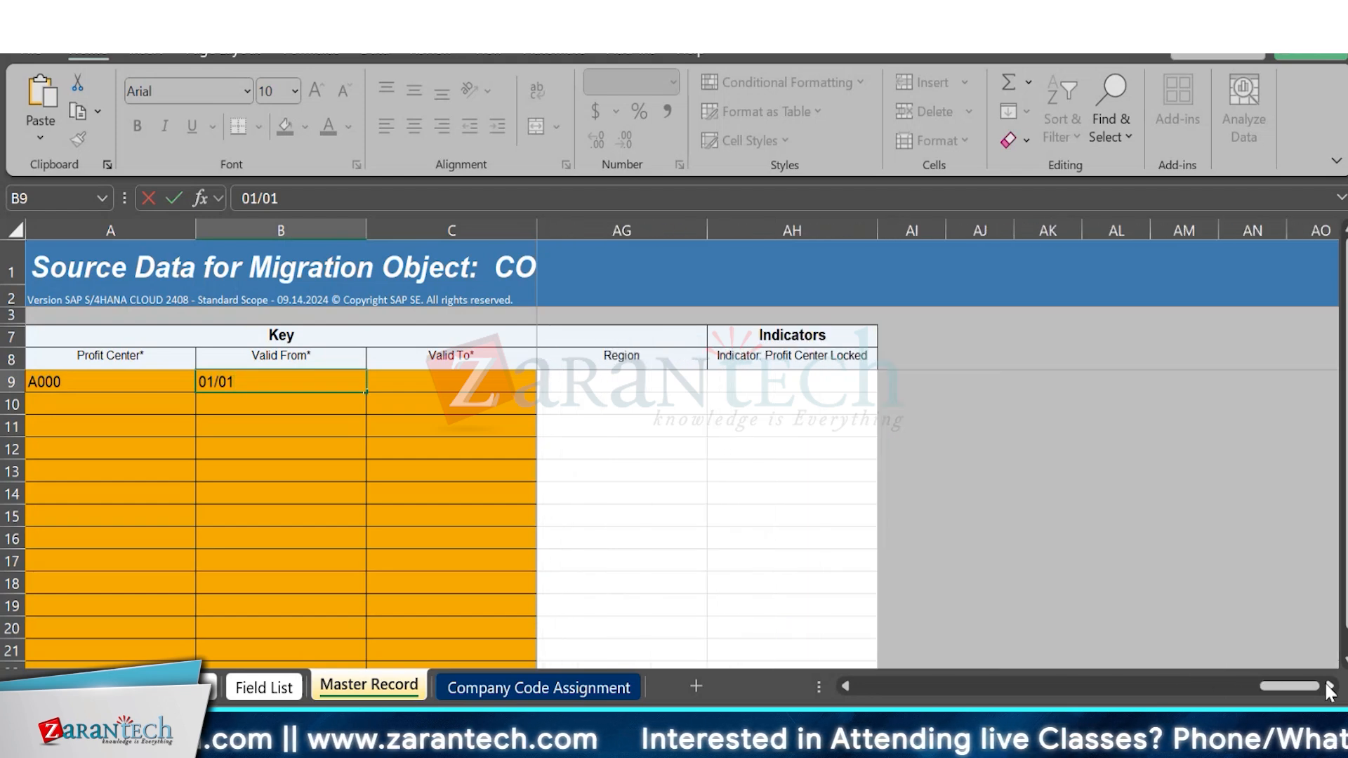
left_click_drag(1258, 686, 869, 667)
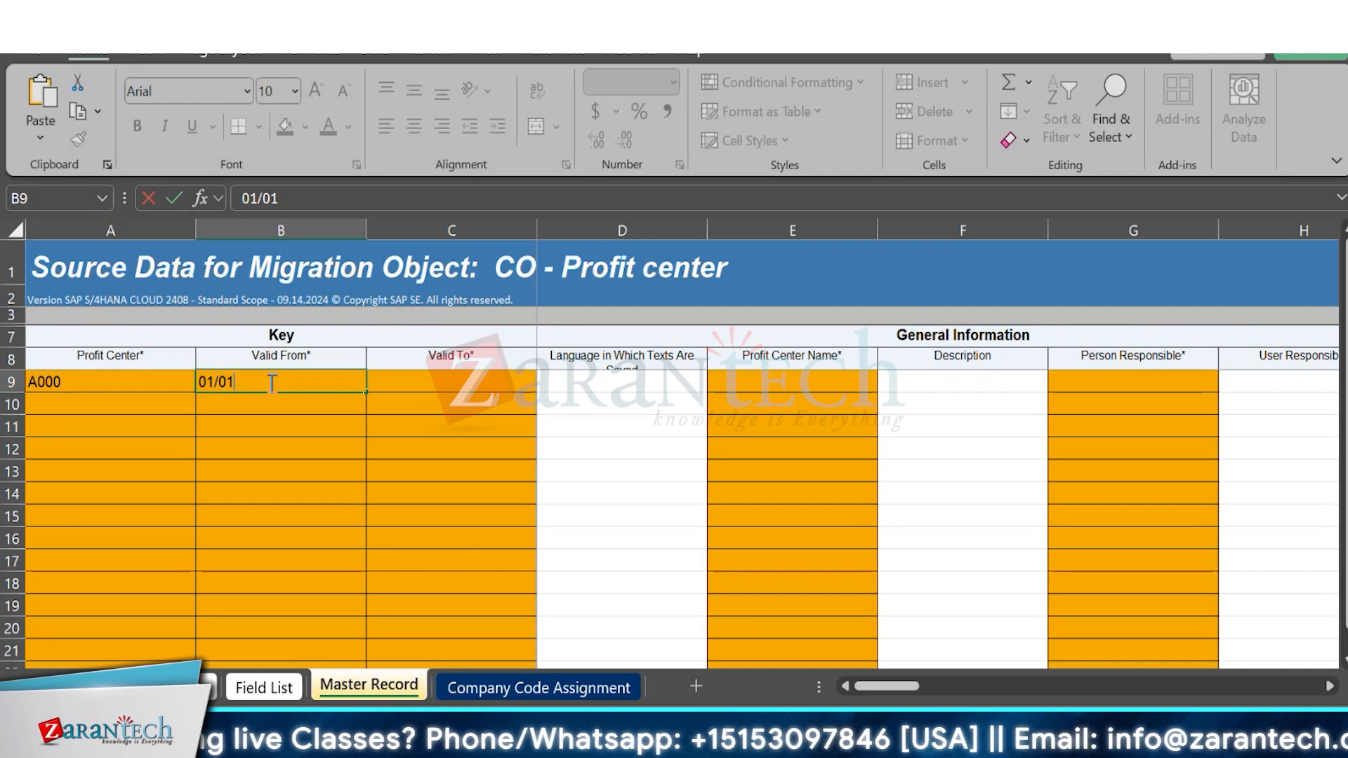
Shorten the Valid From entry of profit center A000 to 01 and move across the row to the Segment field.
key("BackSpace")
key("BackSpace")
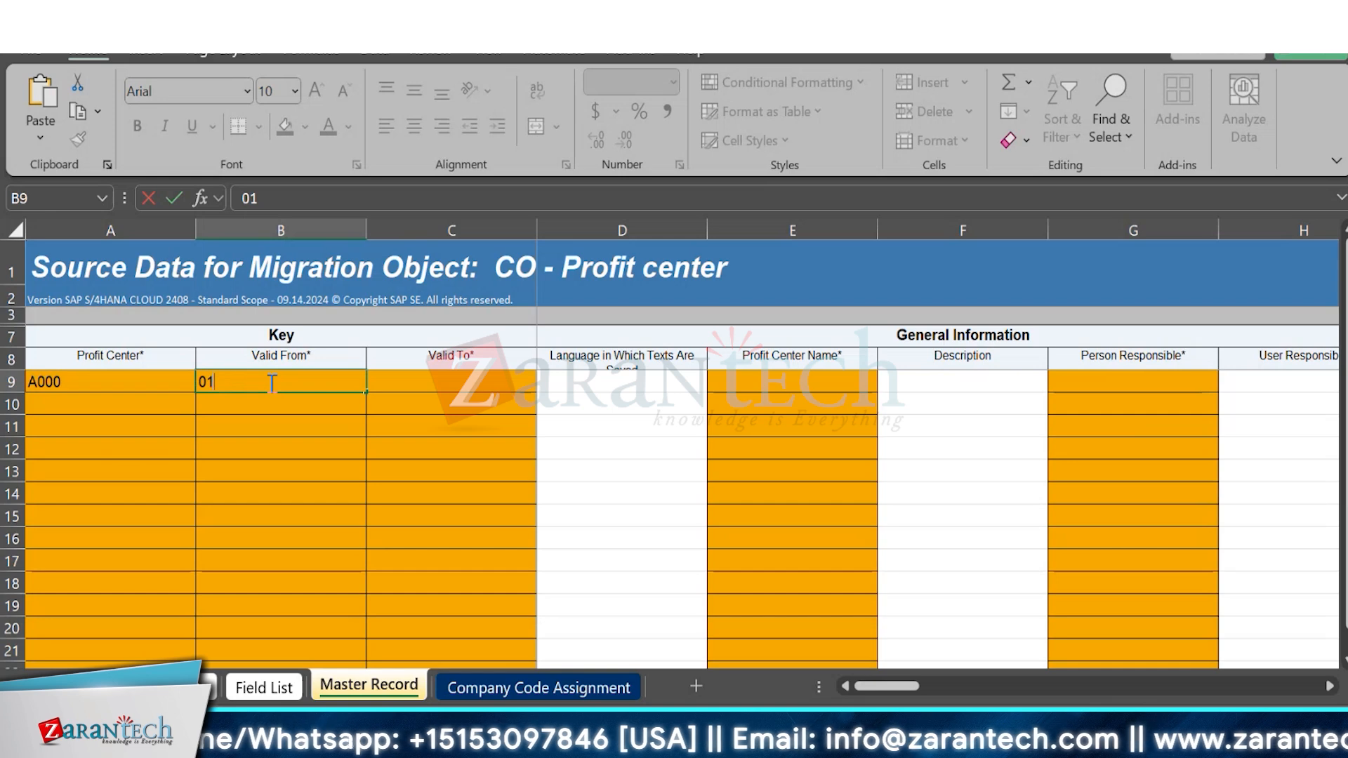
key("Tab")
key("Tab")
key("Tab")
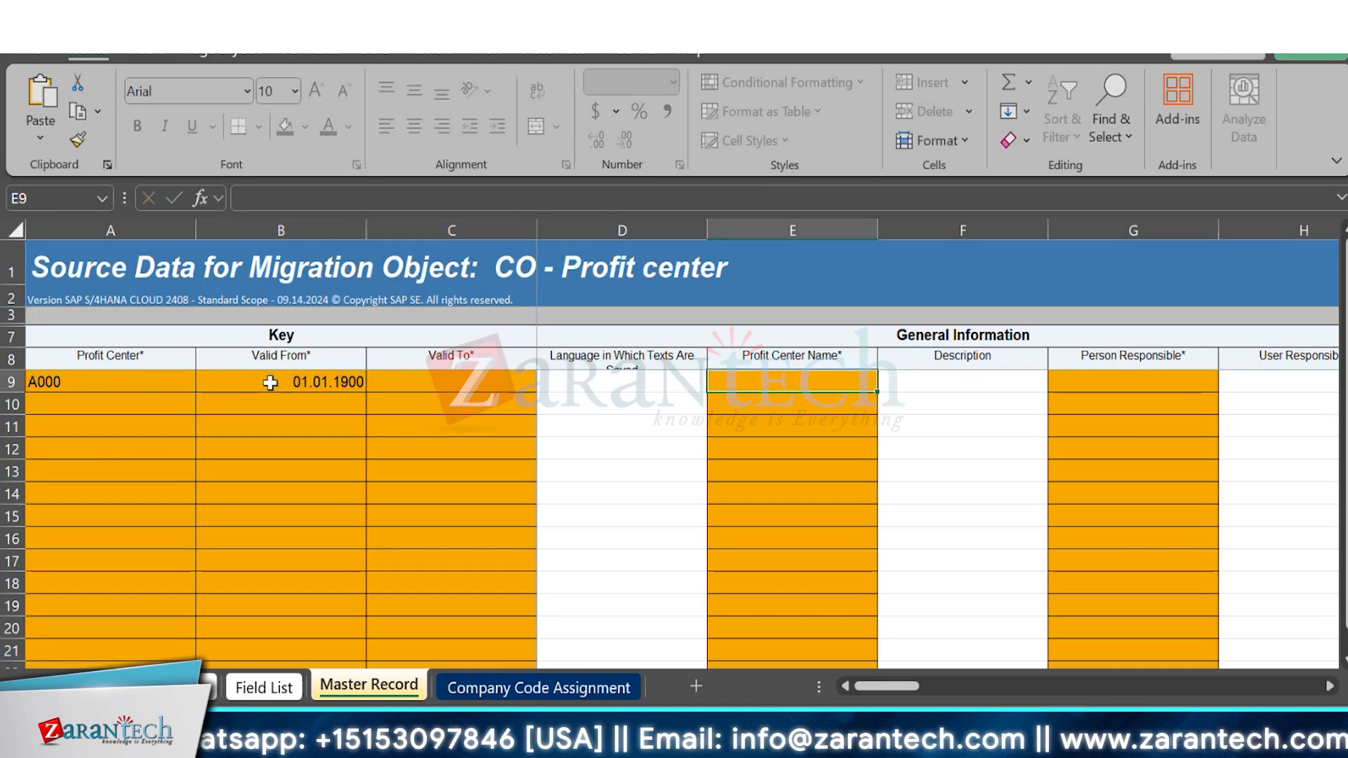
key("Tab")
key("Tab")
key("Tab")
key("Tab")
key("Tab")
key("Tab")
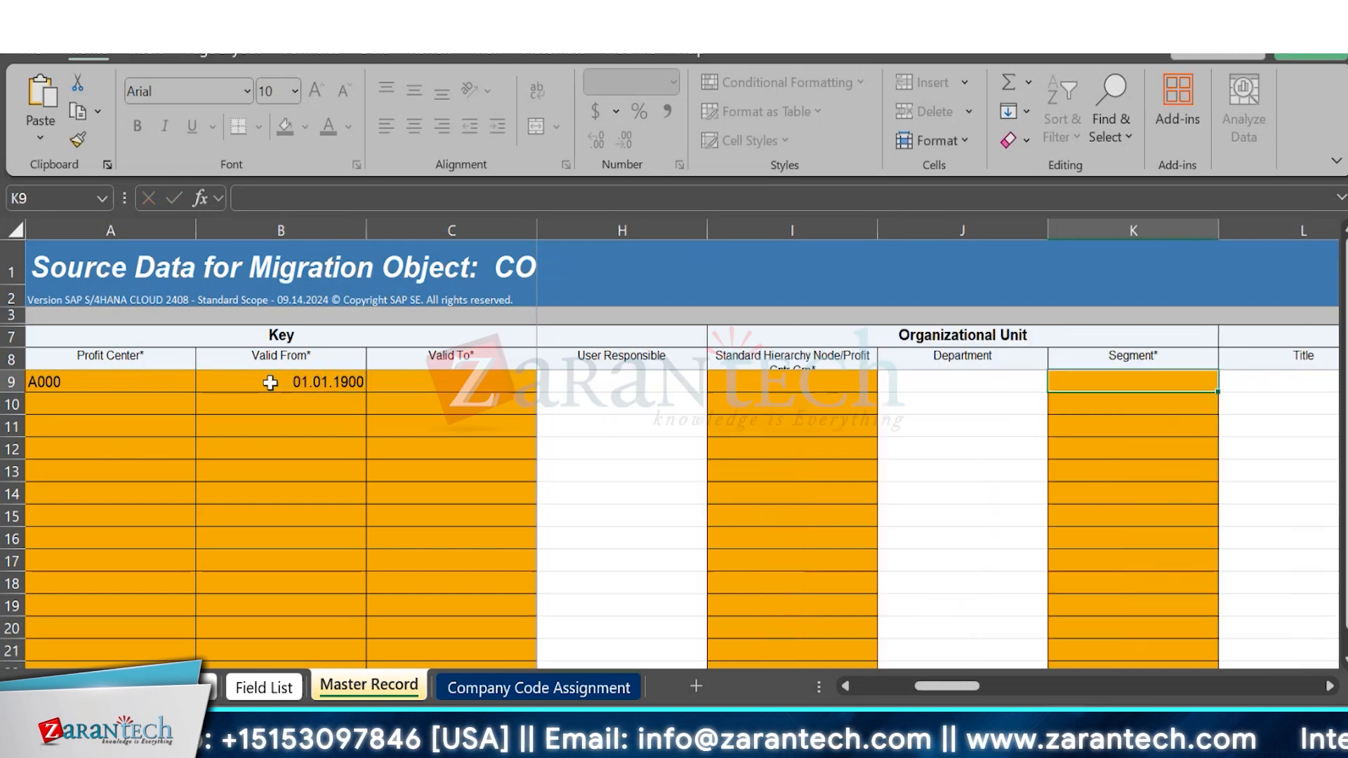
key("Tab")
key("Tab")
key("Tab")
key("Tab")
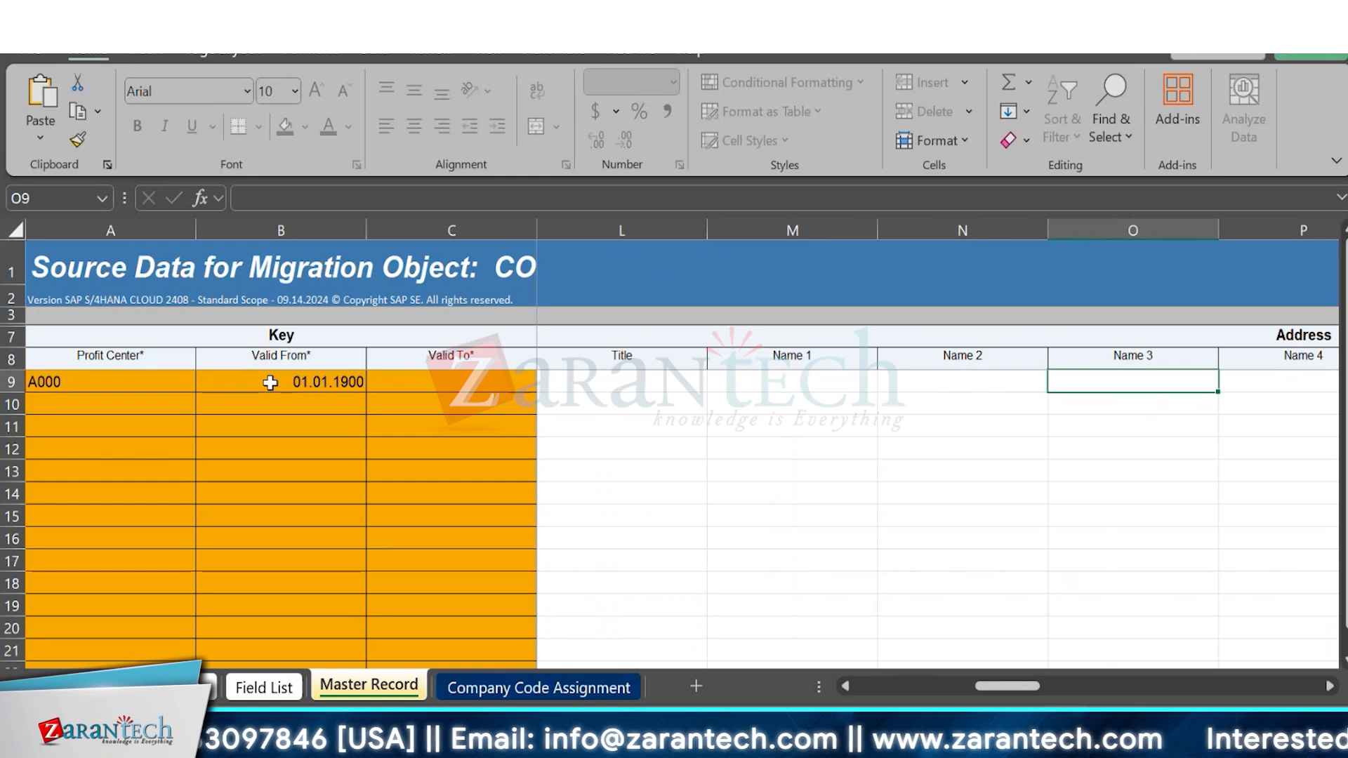
key("Left")
key("Left")
key("Left")
key("Left")
key("Left")
key("Left")
key("Left")
key("Left")
key("Left")
key("Left")
key("Left")
key("Left")
key("Left")
key("Left")
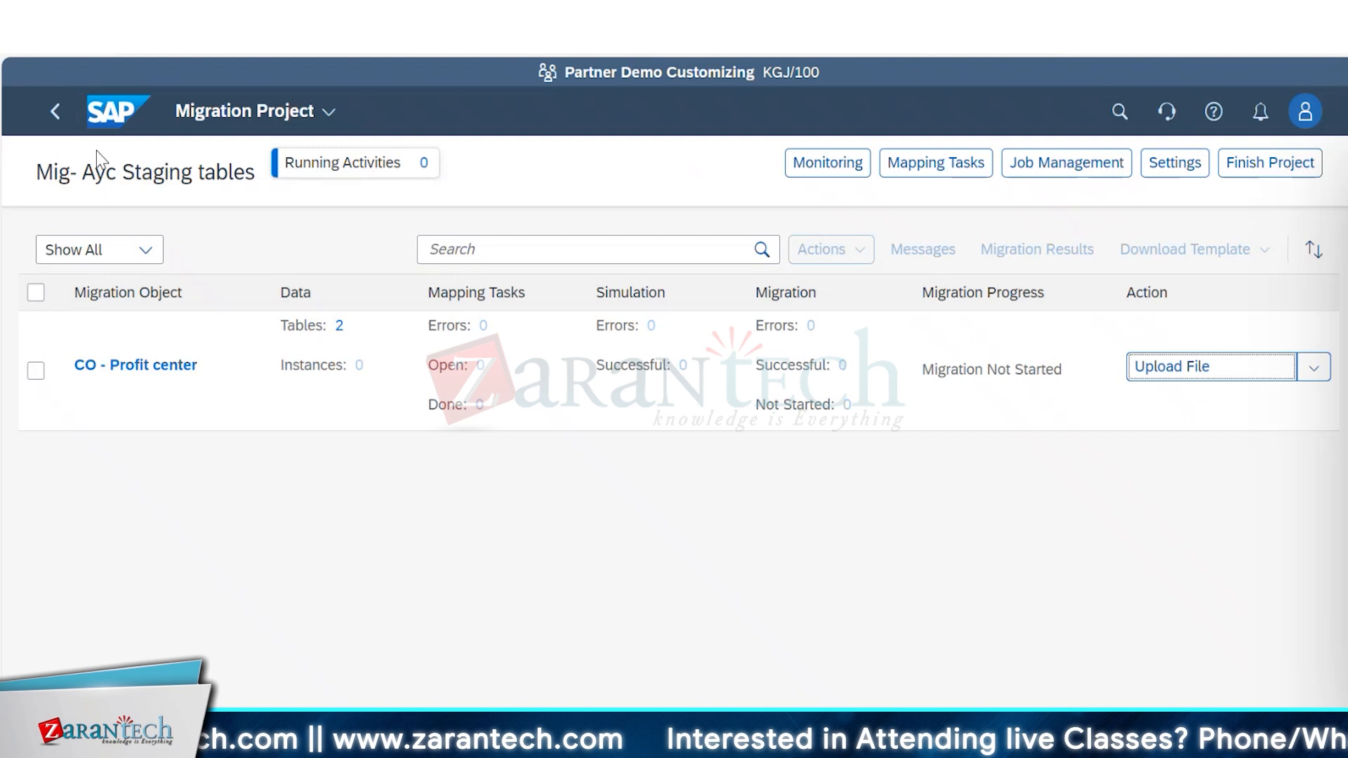
Switch to SAP, reopen the Mig- Ayc Staging tables project from the Migrate Your Data app, and return to the migration projects list.
left_click(57, 113)
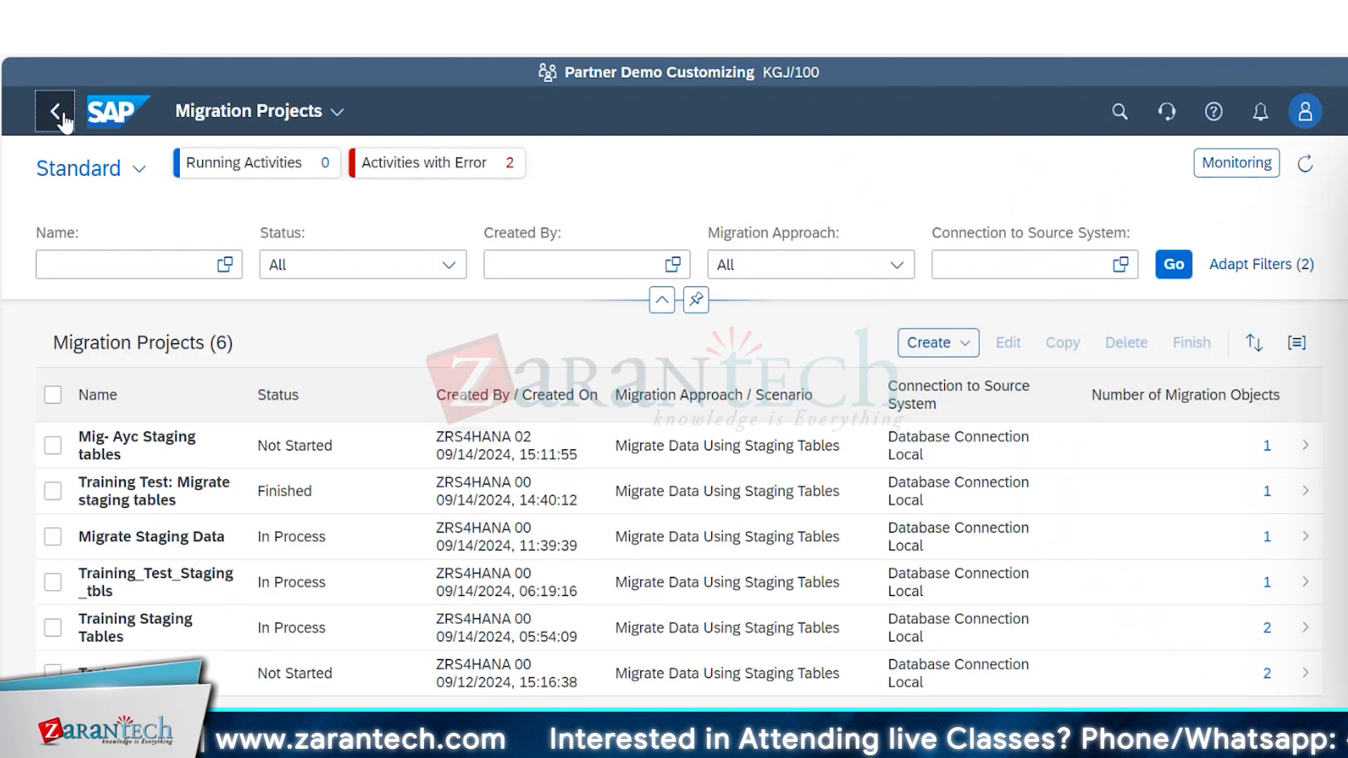
left_click(59, 116)
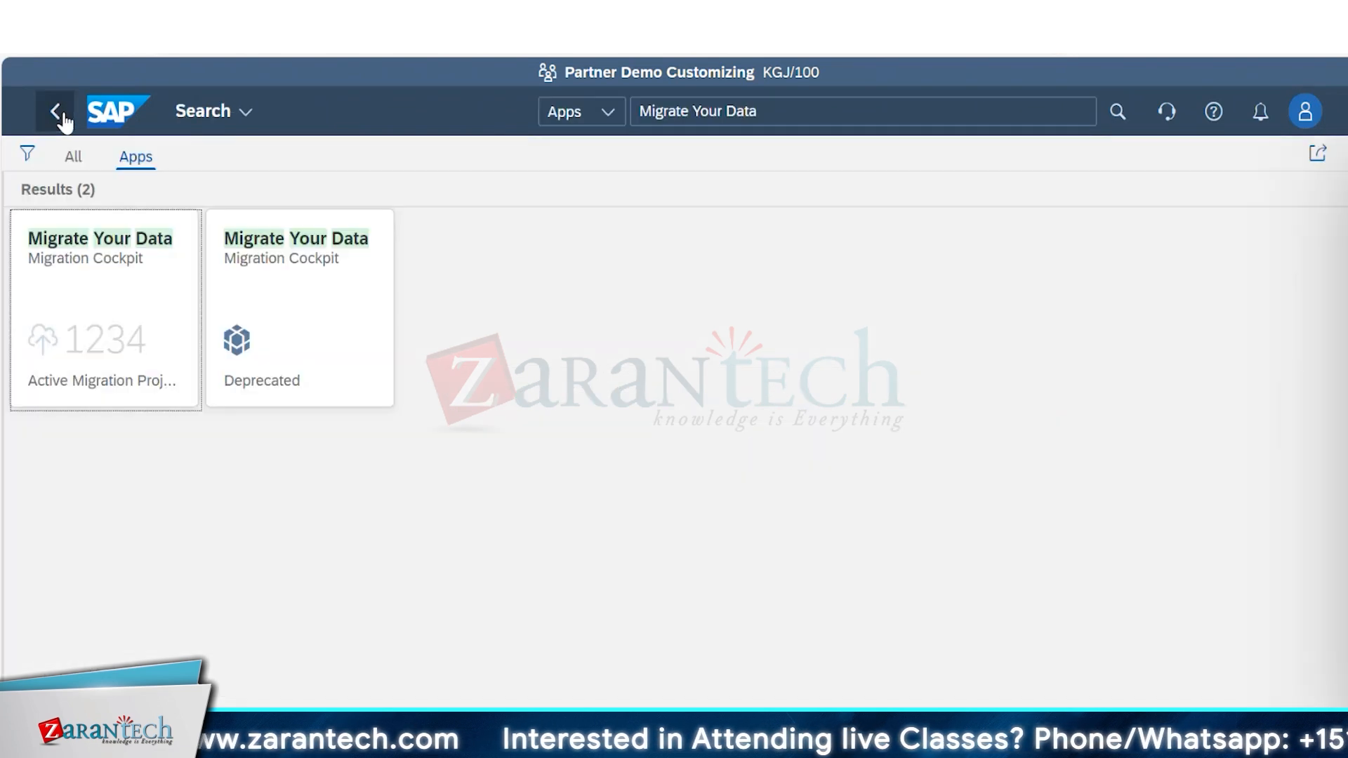
left_click(125, 304)
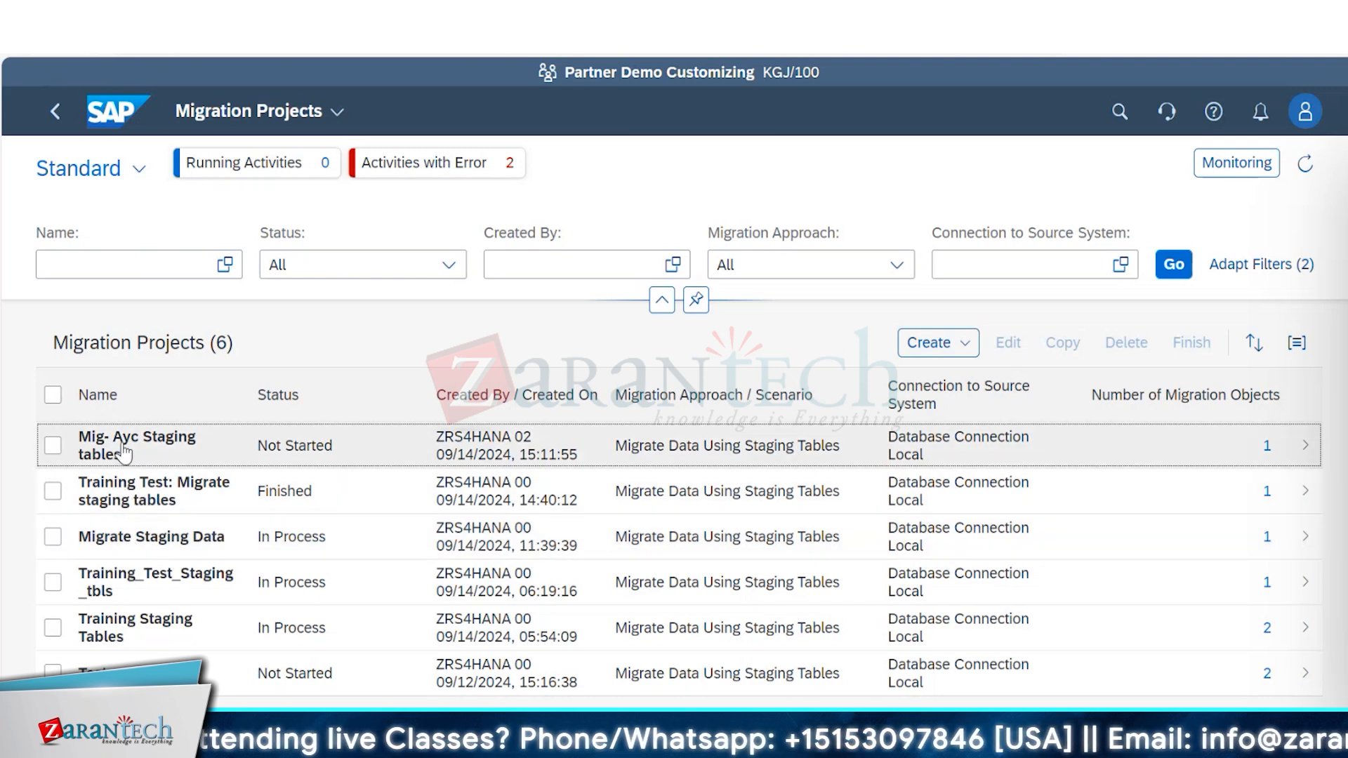
left_click(123, 454)
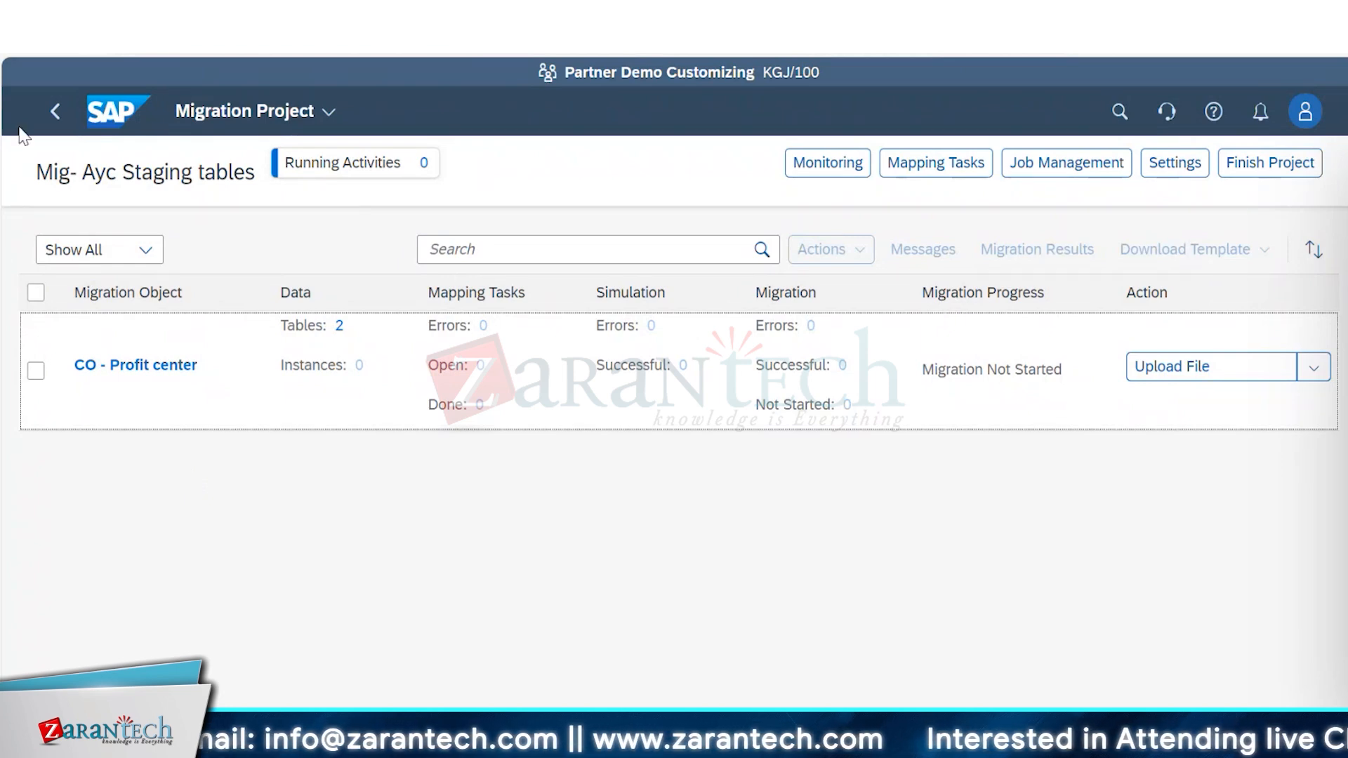
left_click(60, 118)
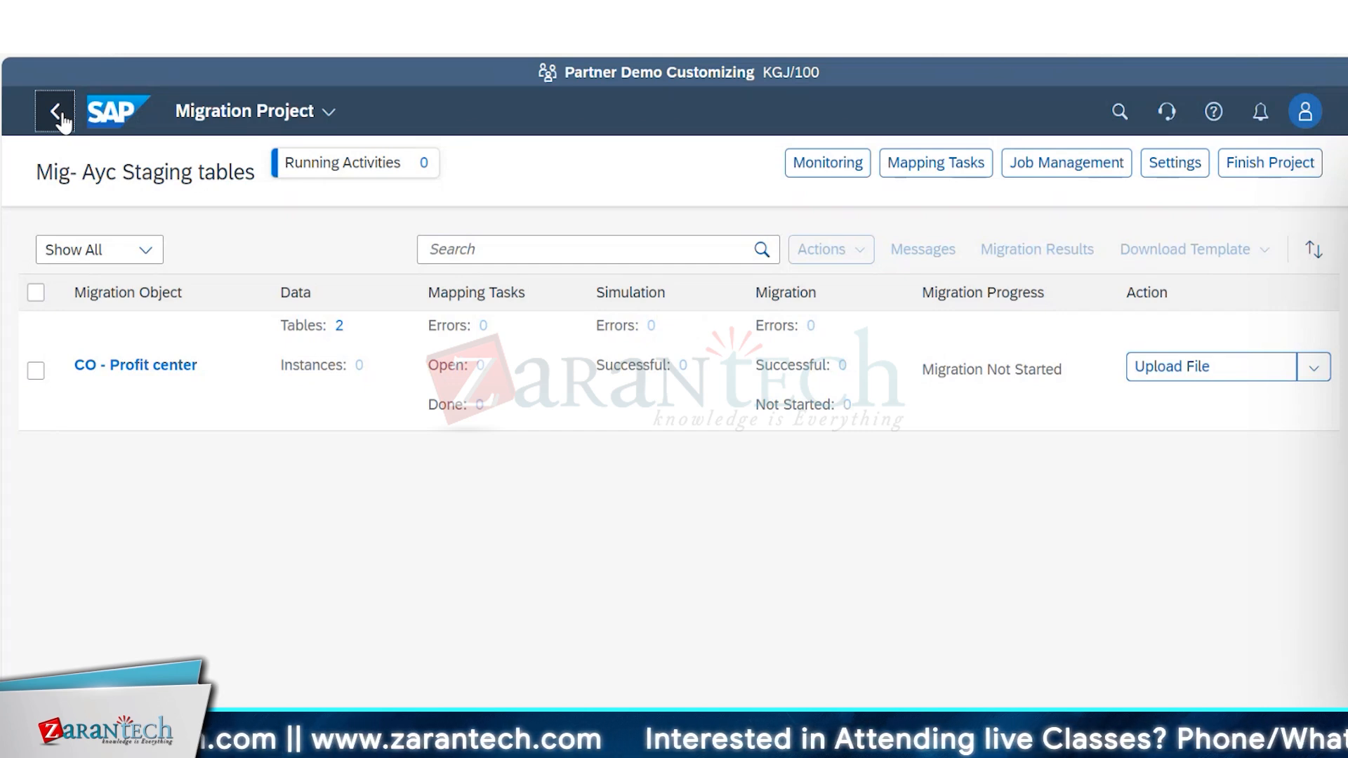
left_click(60, 118)
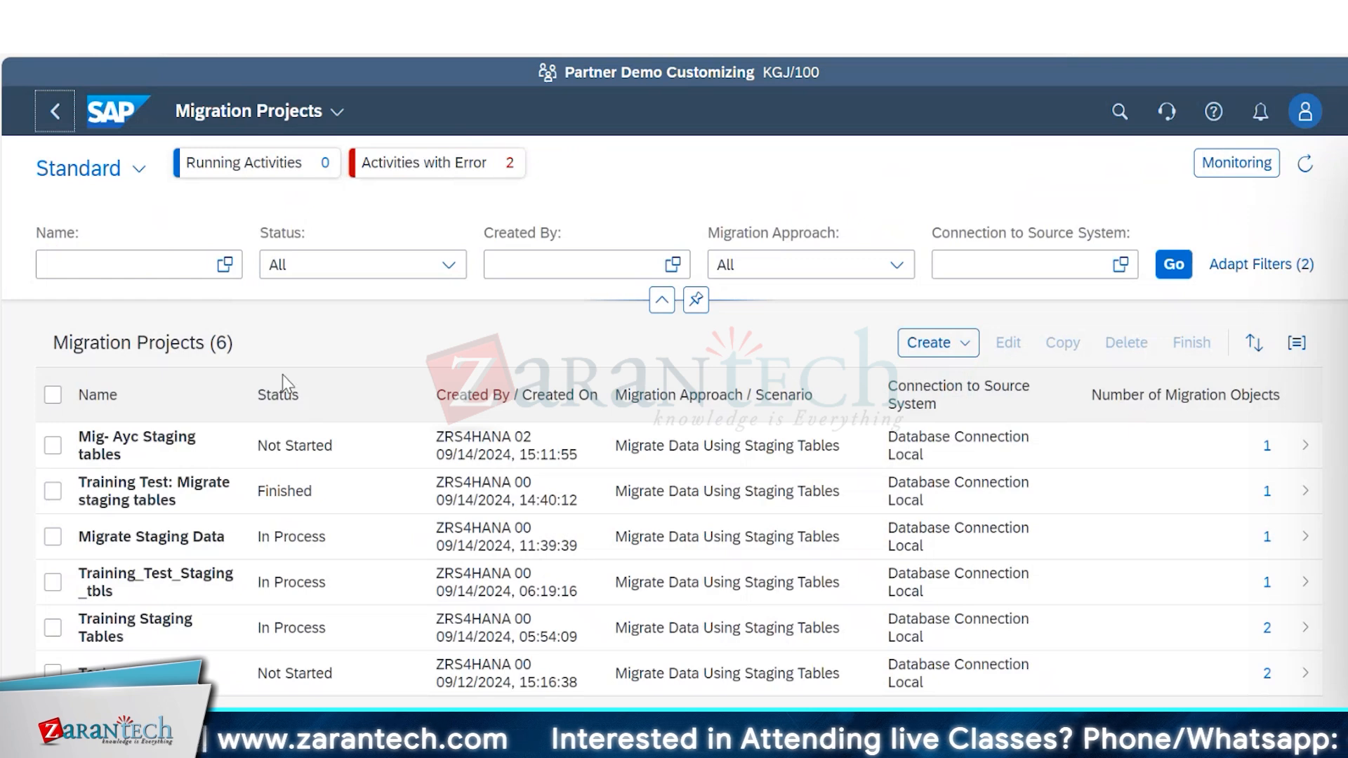
Edit the Mig- Ayc Staging tables project and try to deselect CO - Profit center among its migration objects, then cancel the edit.
left_click(53, 445)
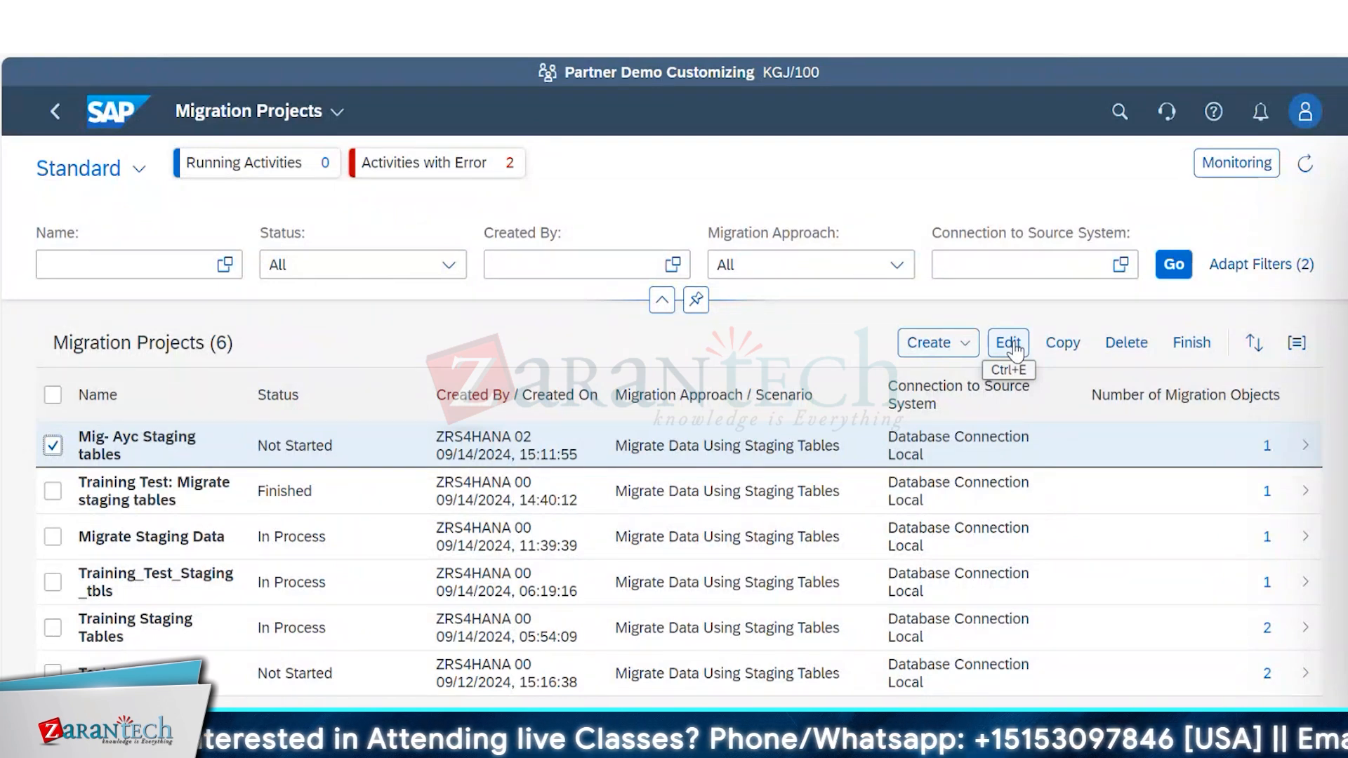
left_click(1009, 344)
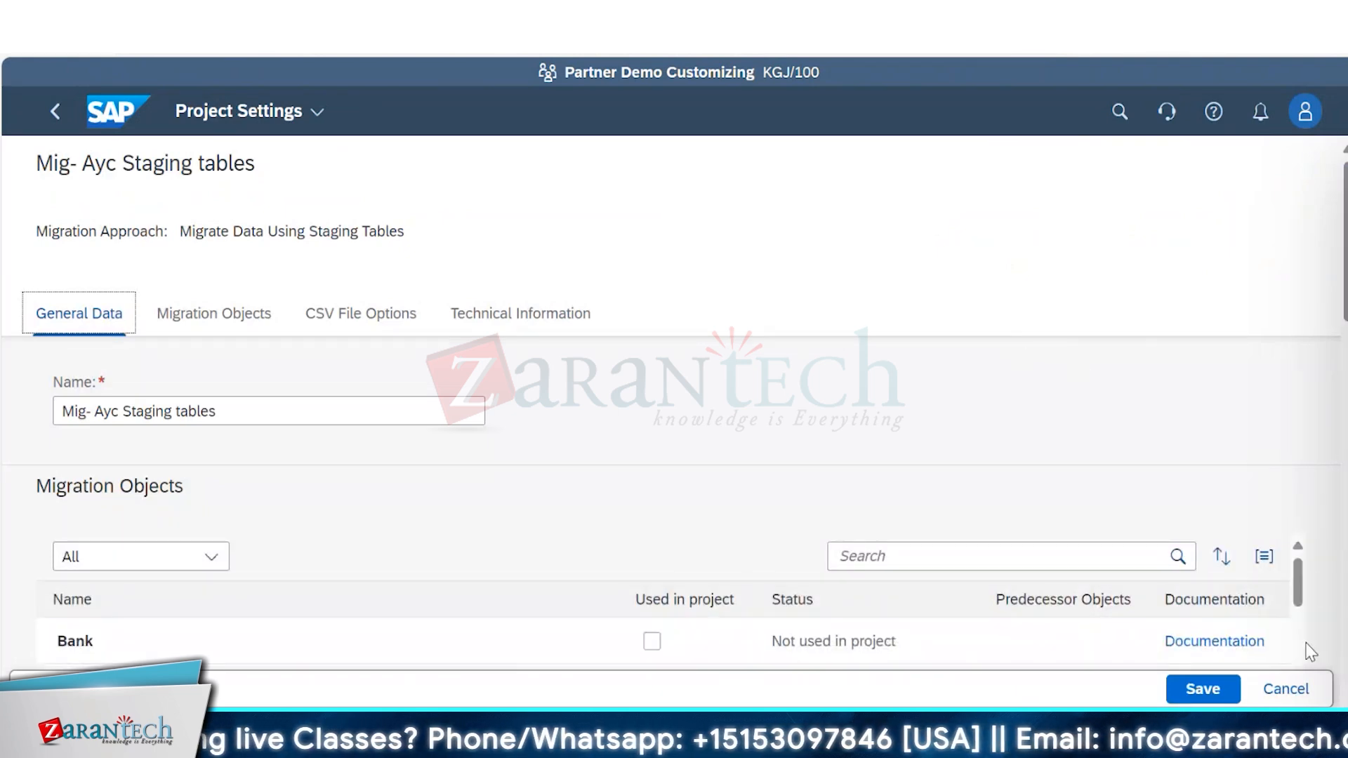
left_click(1297, 587)
left_click_drag(1297, 593, 1299, 604)
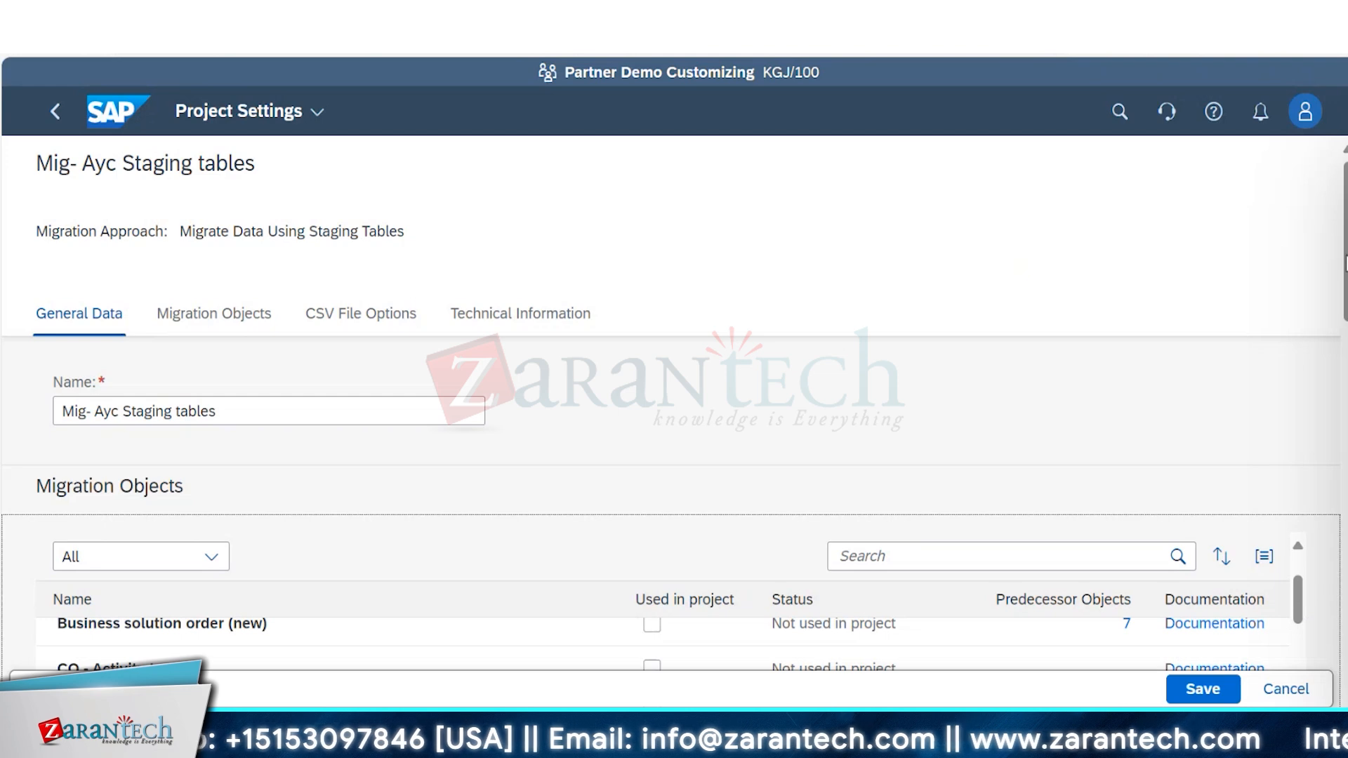
left_click_drag(1347, 269, 1347, 341)
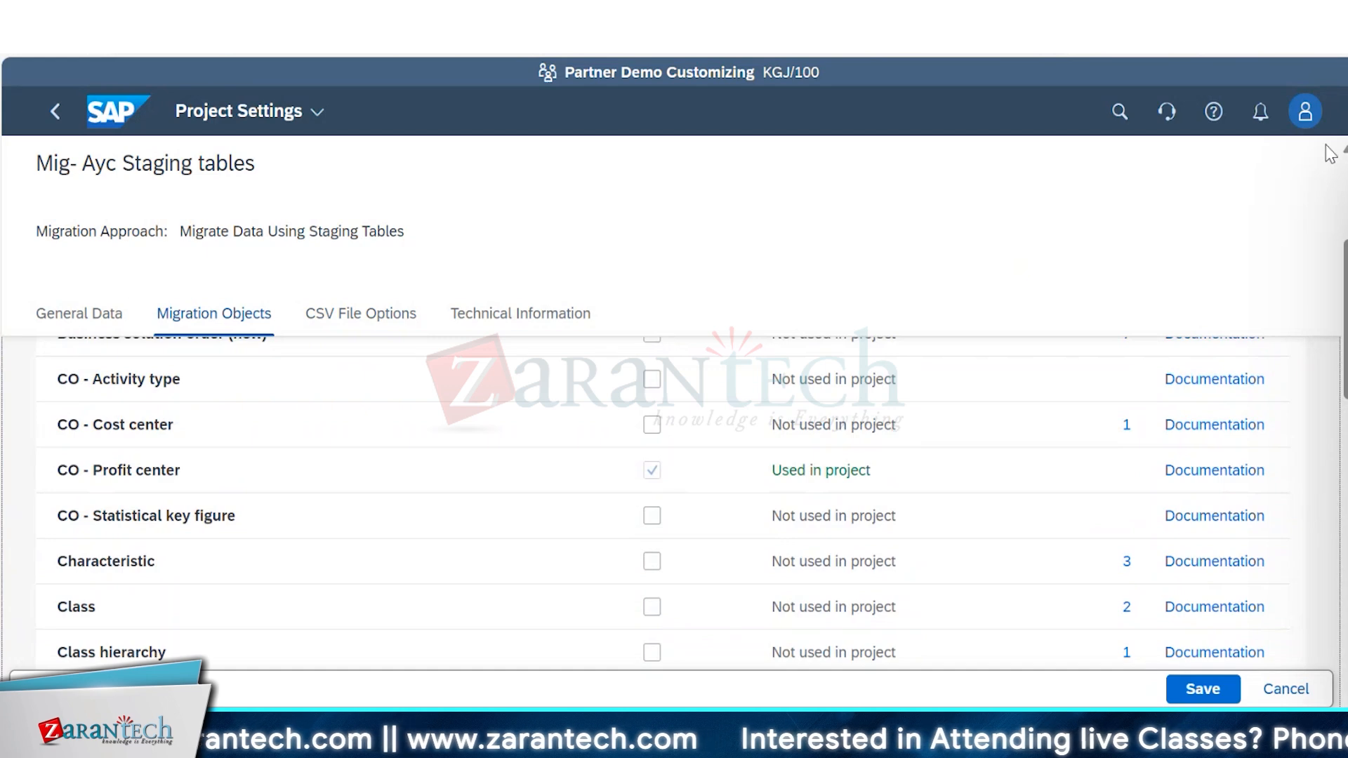
scroll(674, 492, "up", 2)
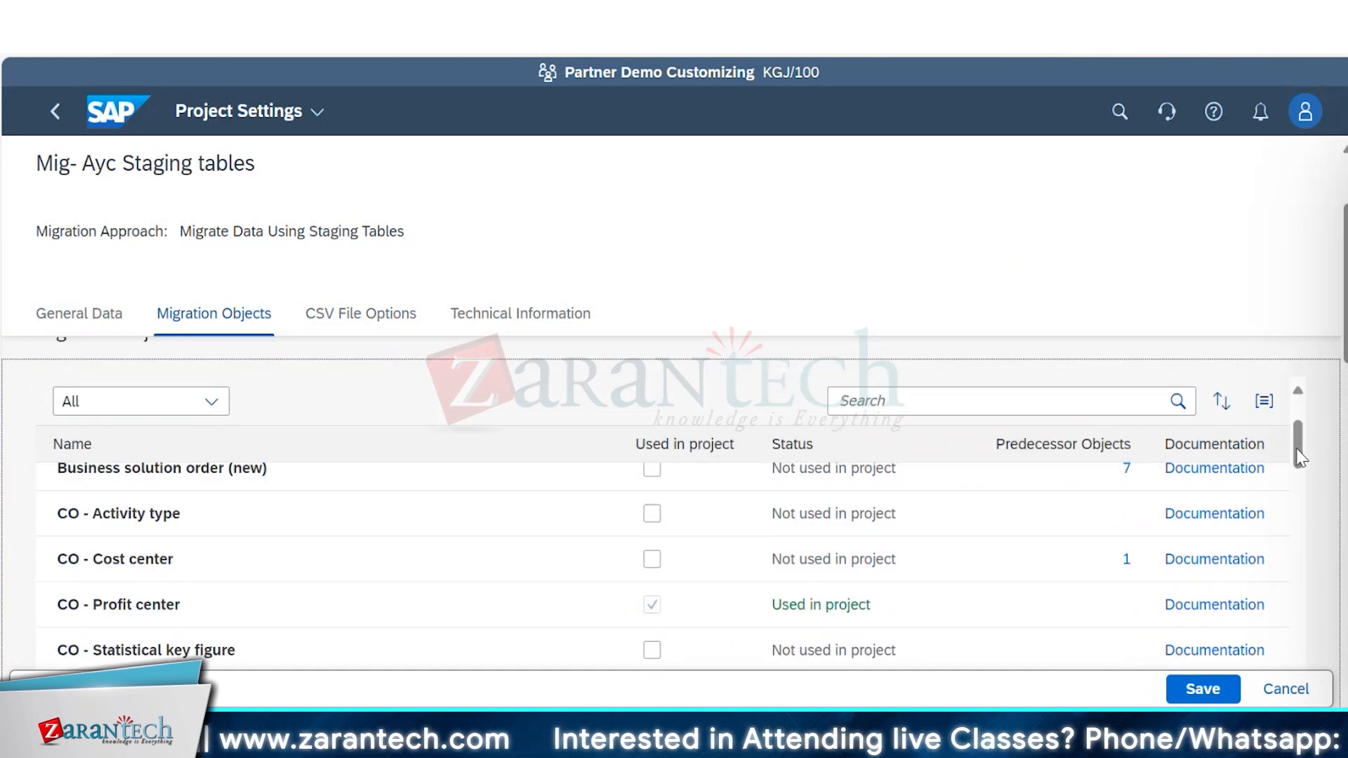
left_click_drag(1300, 458, 1299, 415)
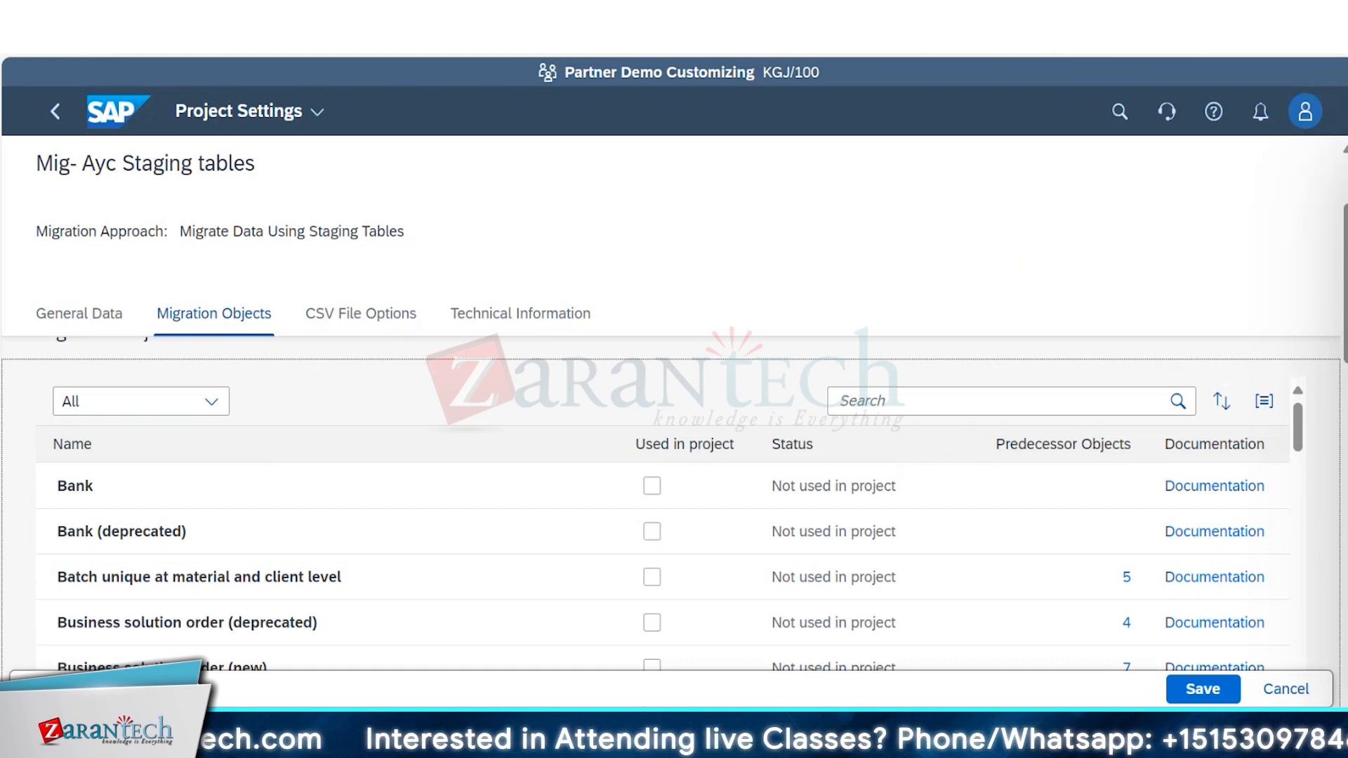
scroll(674, 526, "down", 1)
scroll(674, 502, "down", 4)
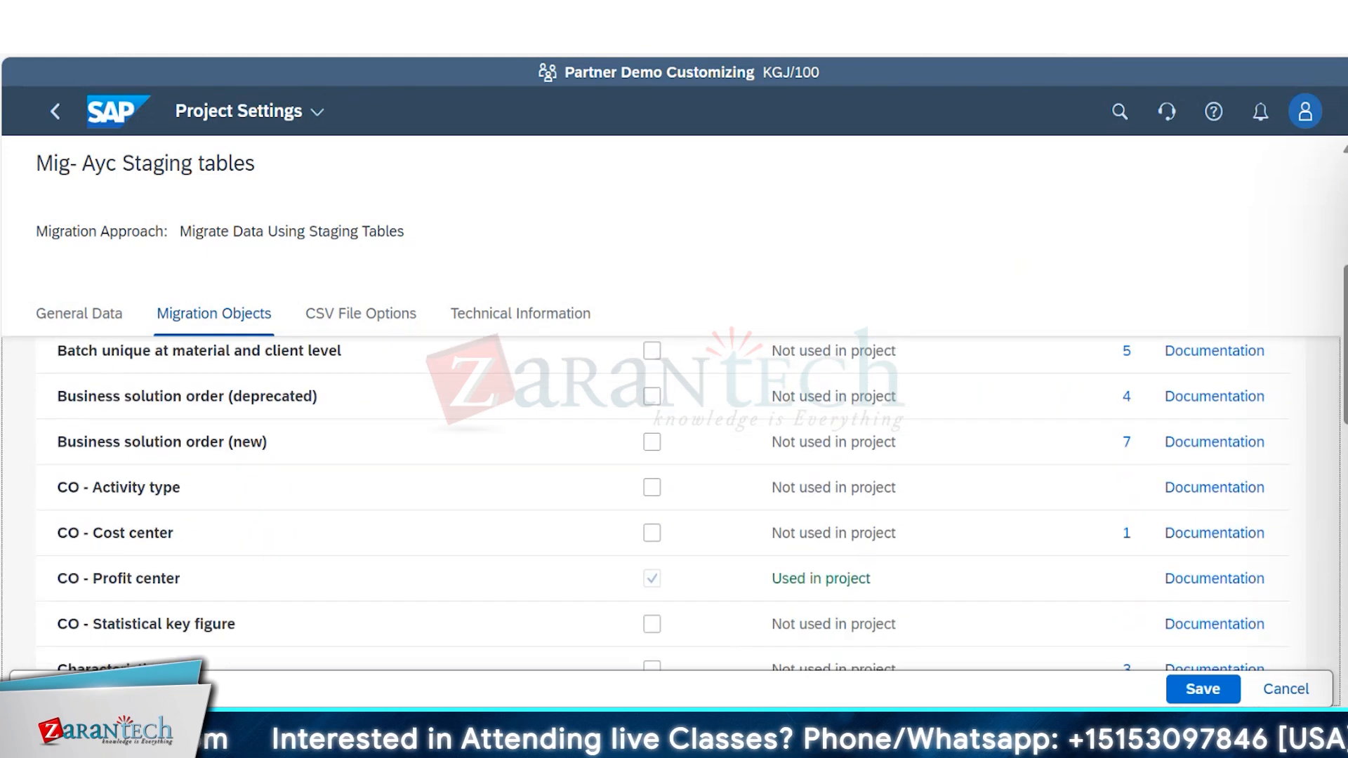
left_click(655, 573)
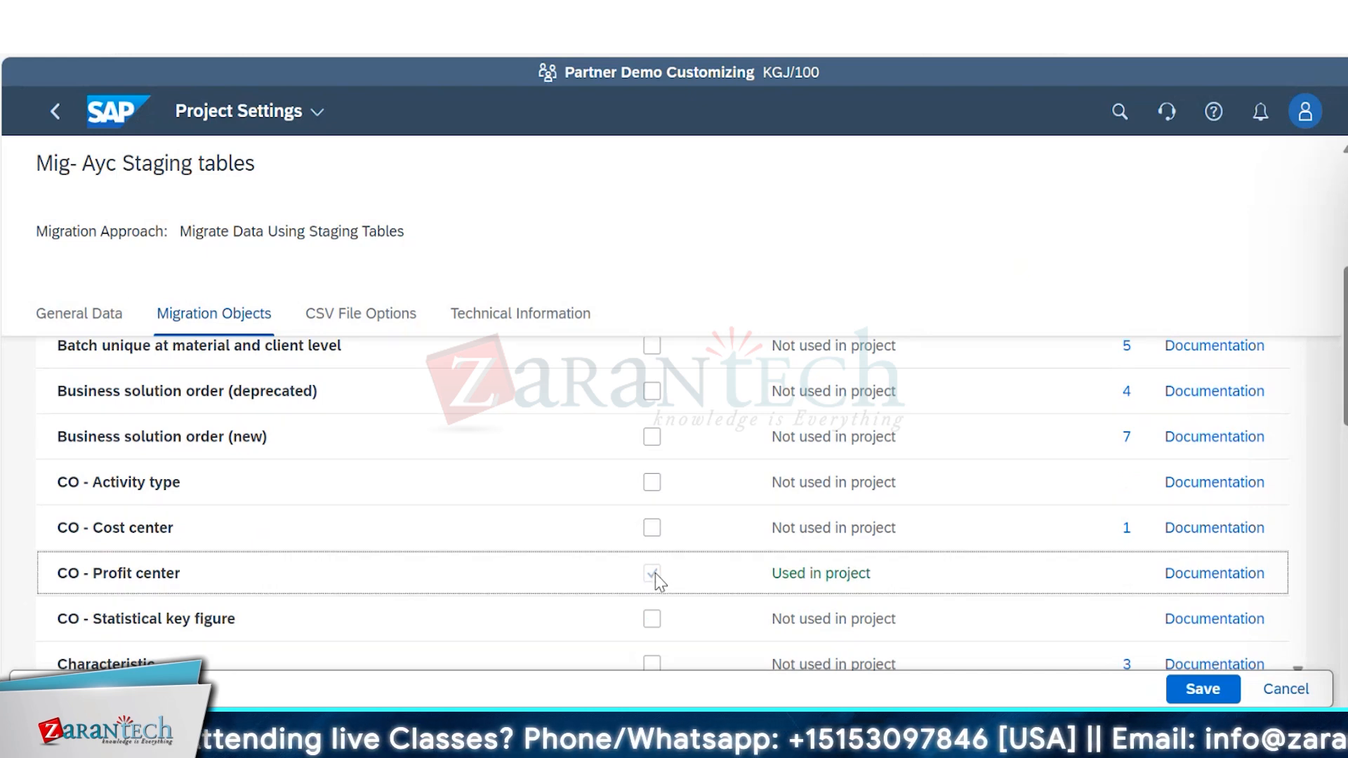
left_click(101, 317)
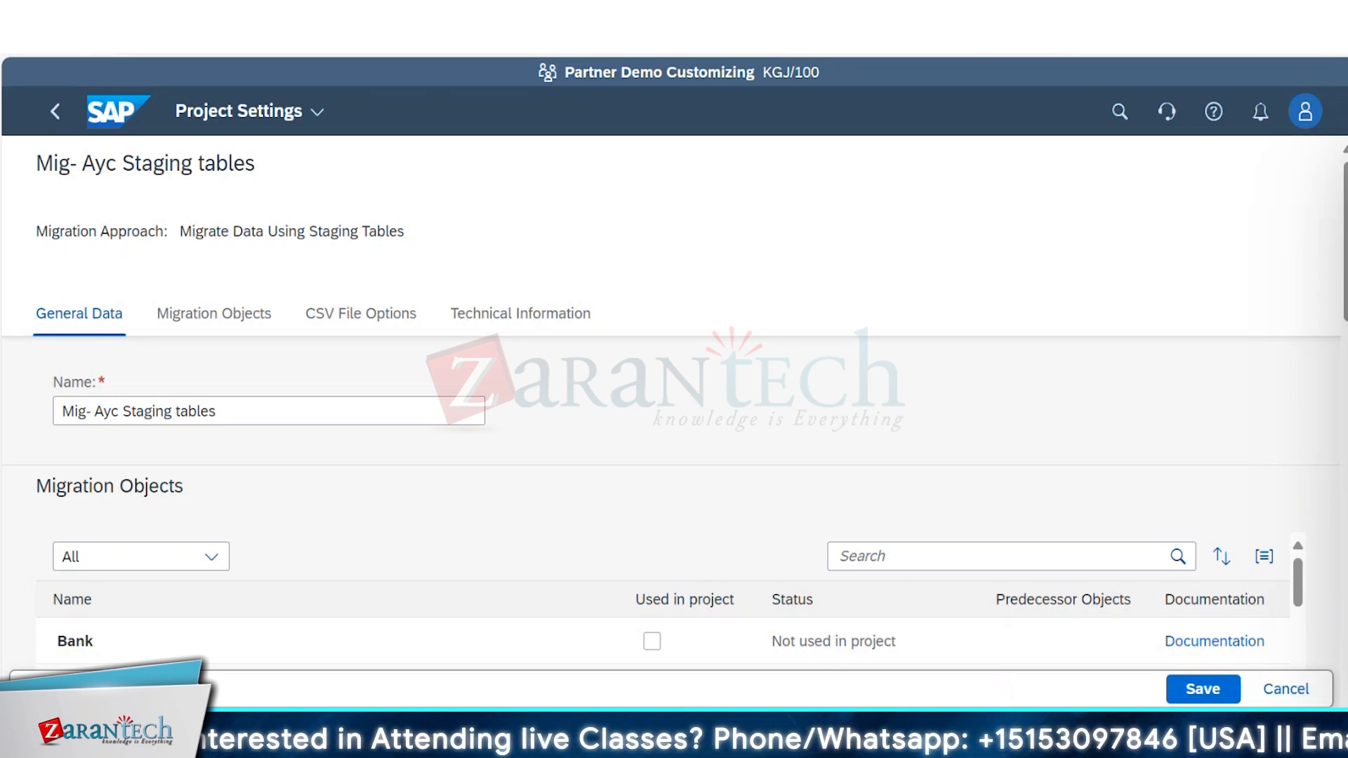
left_click(1294, 691)
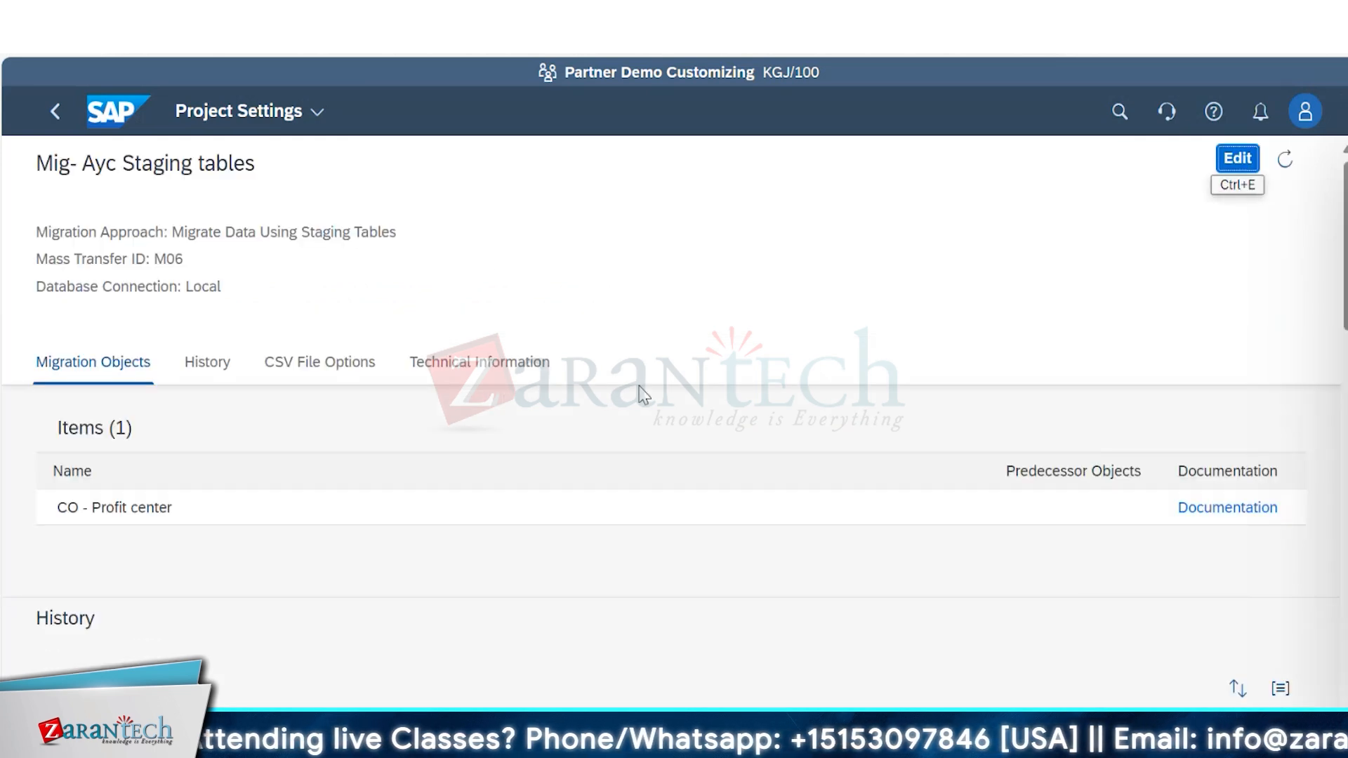
Try again to take CO - Profit center out of the project, discard the edit and return to the migration projects list.
left_click(56, 115)
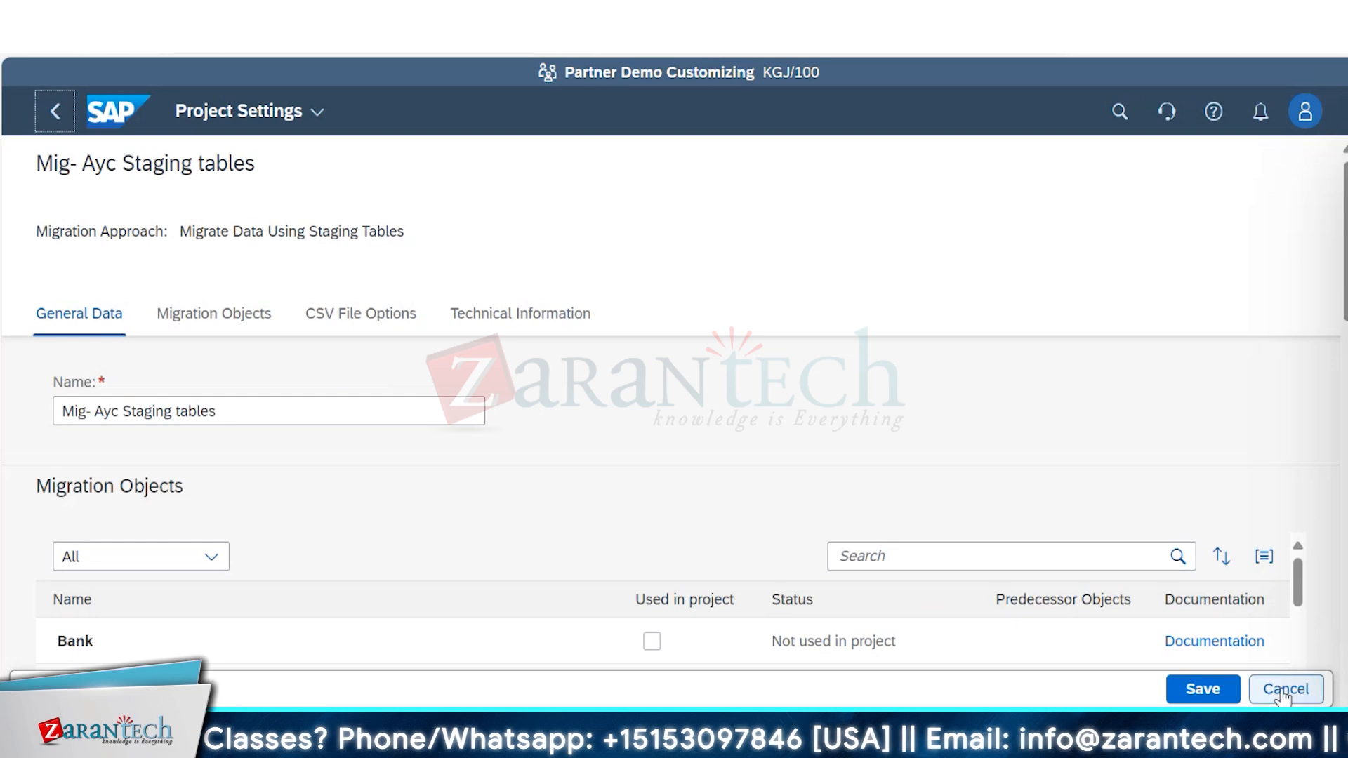
left_click(1283, 692)
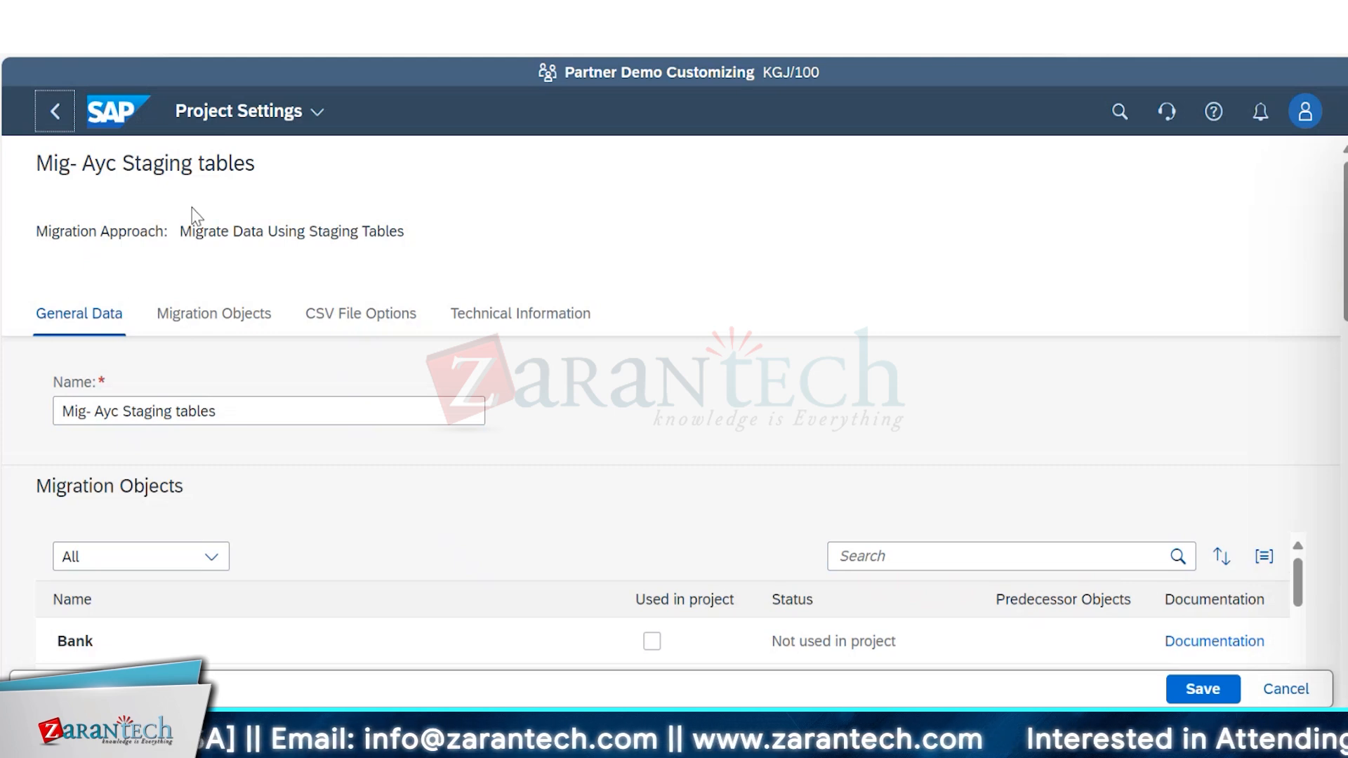
left_click(214, 320)
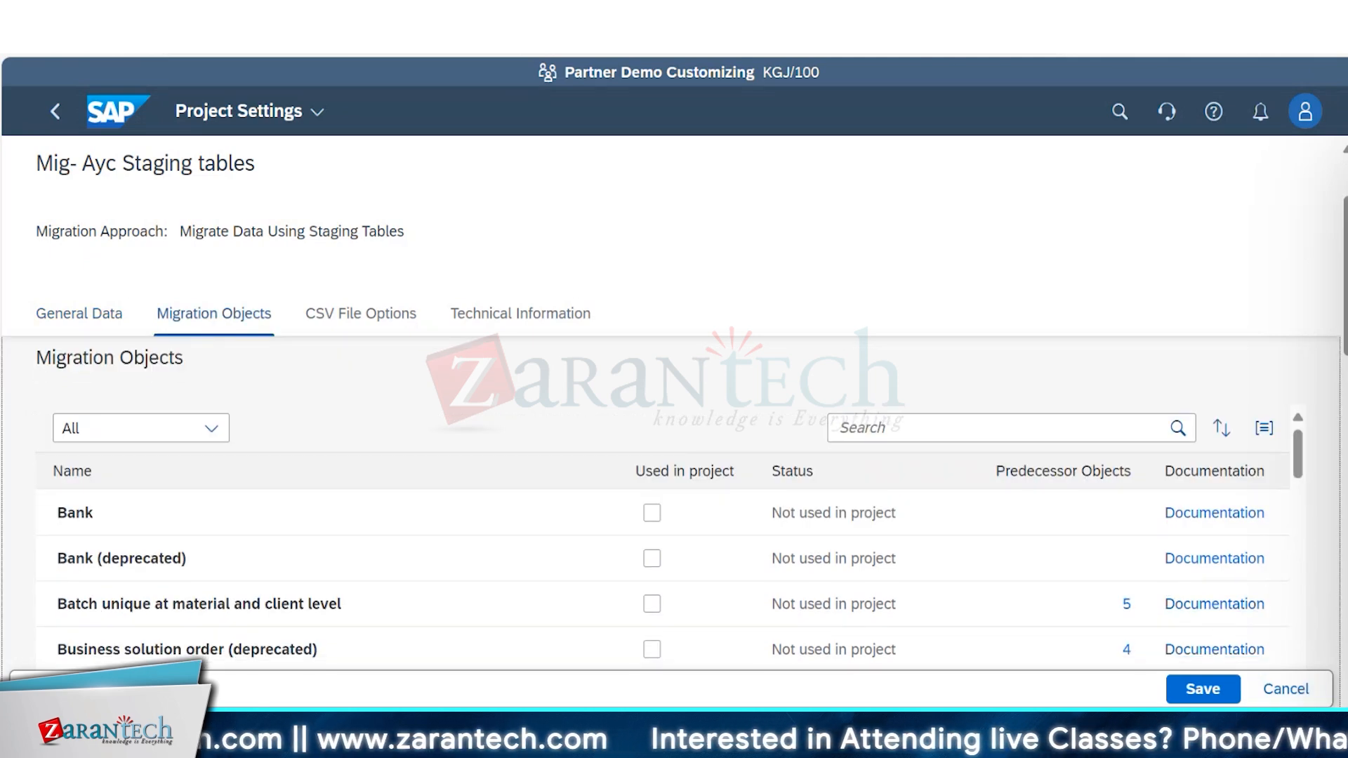
scroll(663, 491, "down", 4)
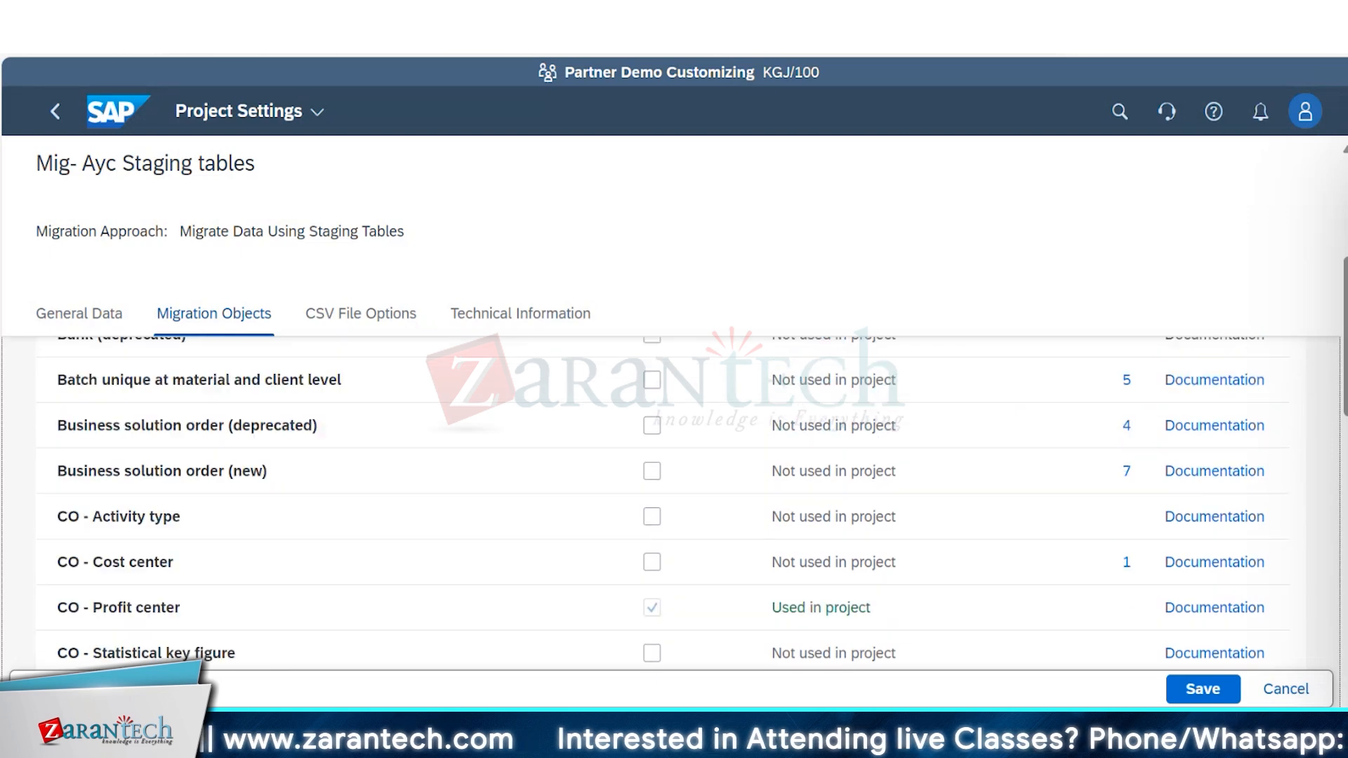
scroll(663, 492, "down", 1)
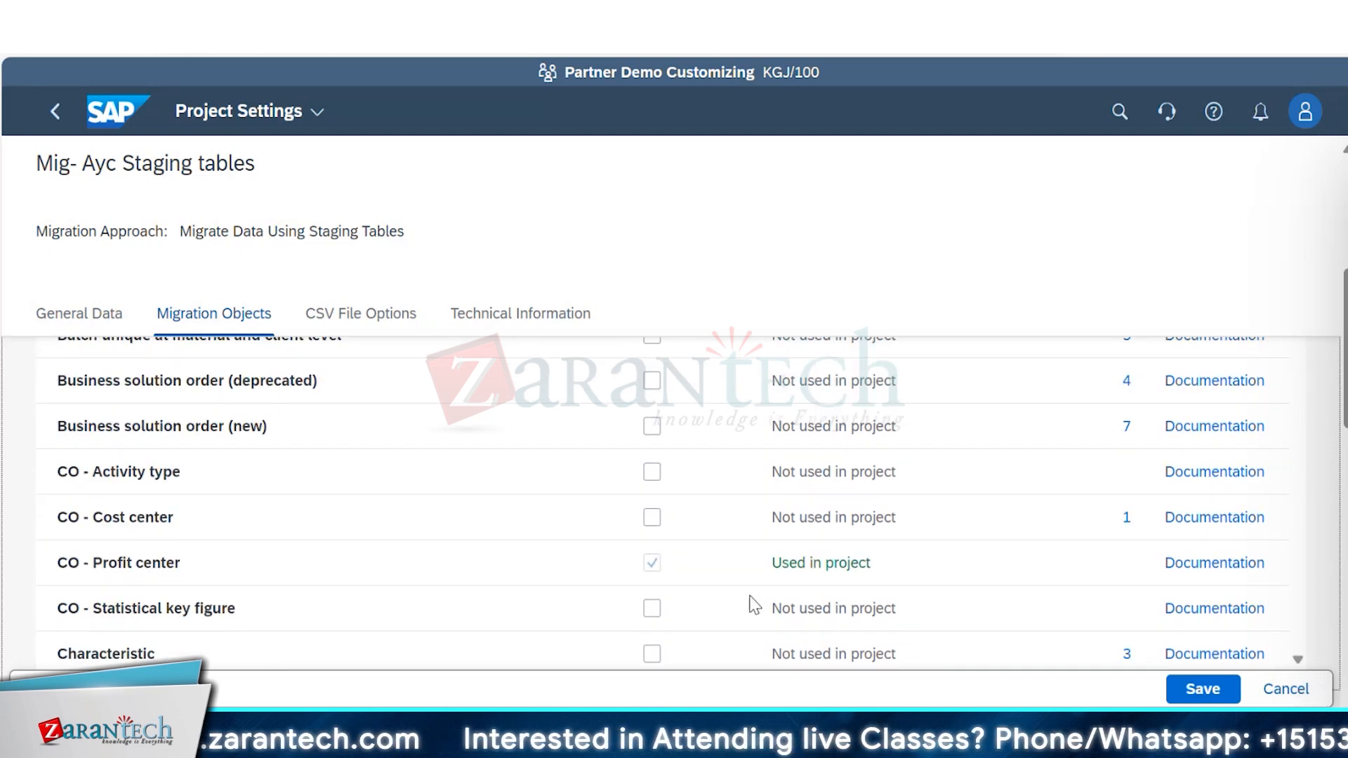
left_click(654, 564)
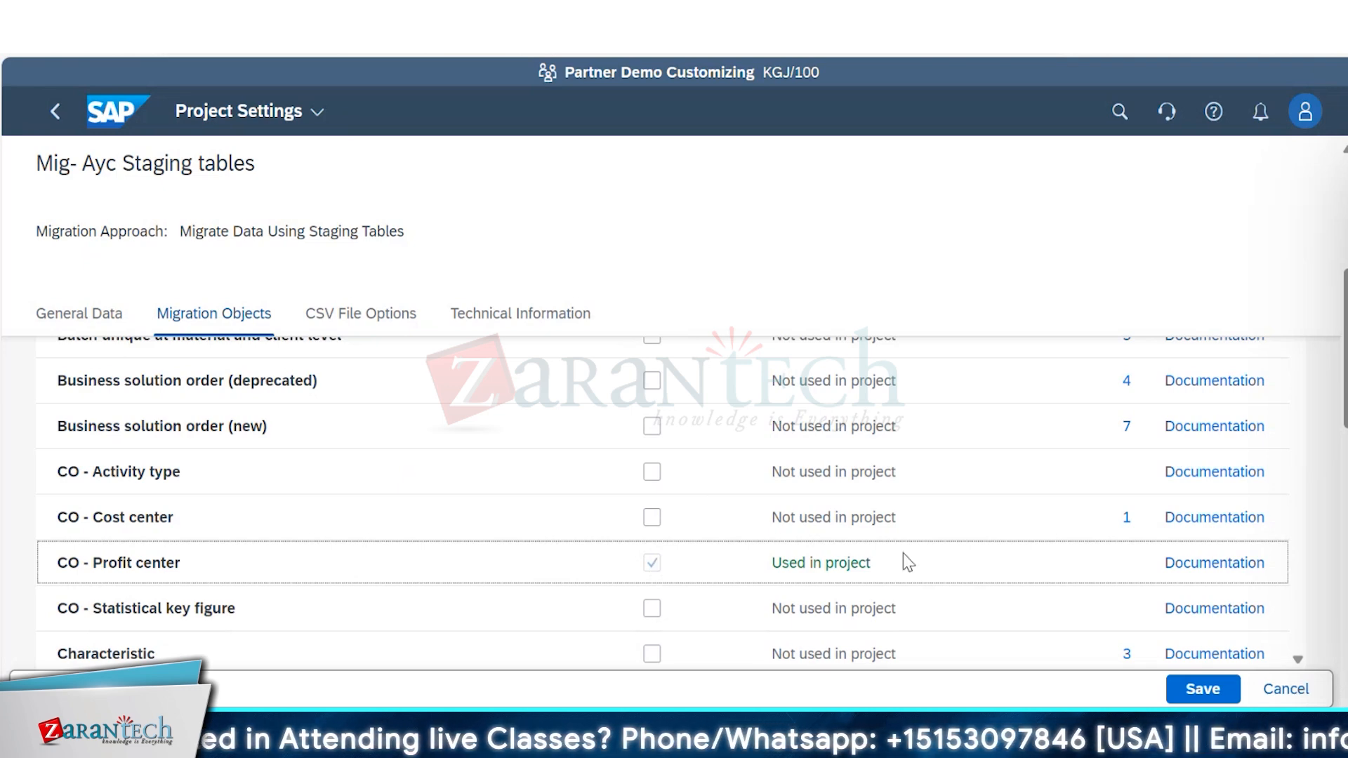
left_click(1284, 690)
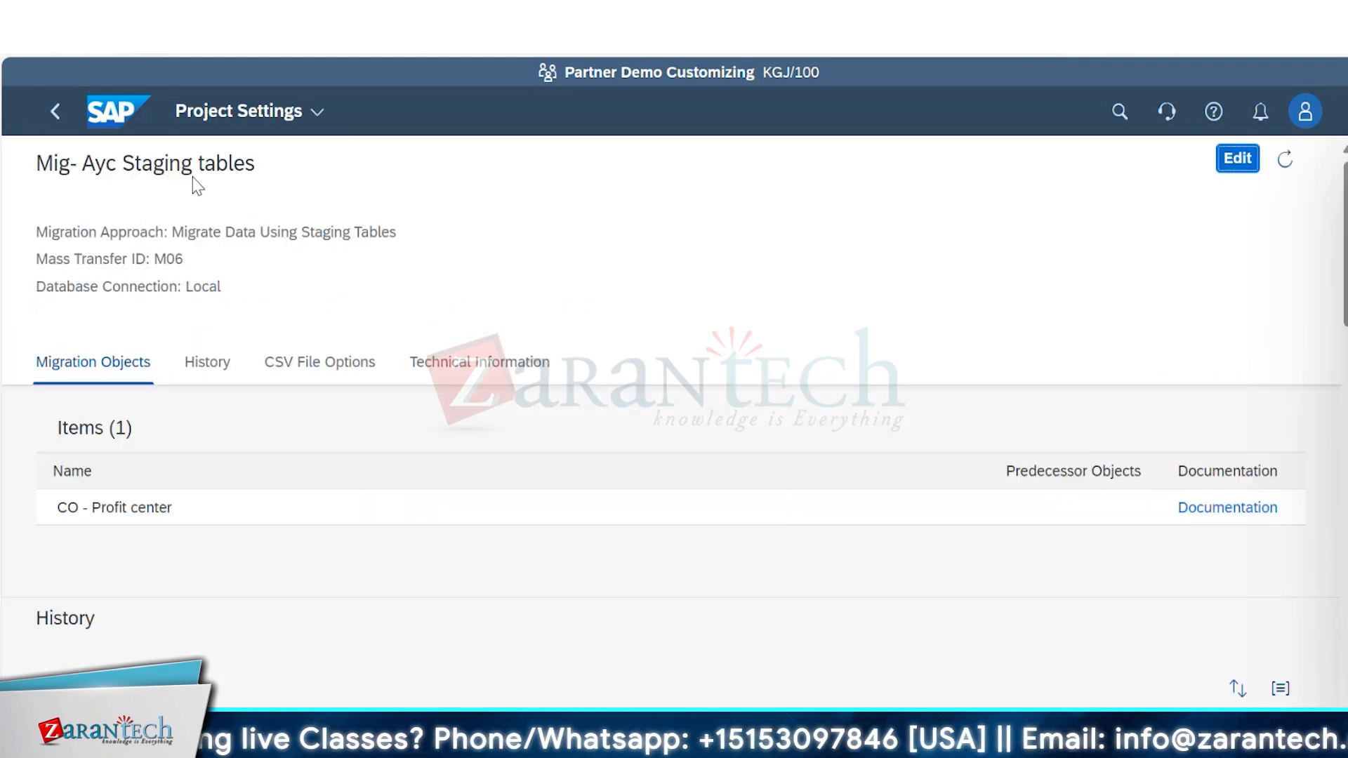
left_click(51, 110)
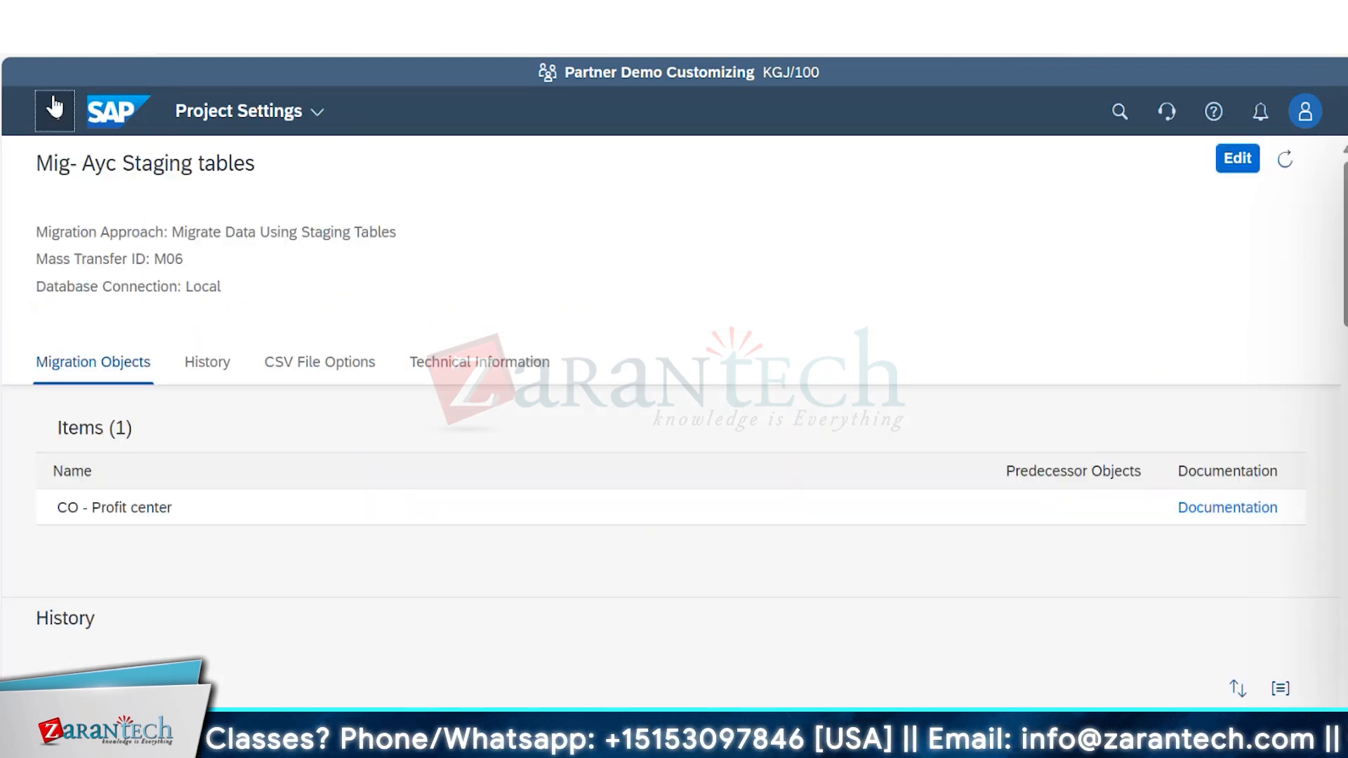
left_click(52, 111)
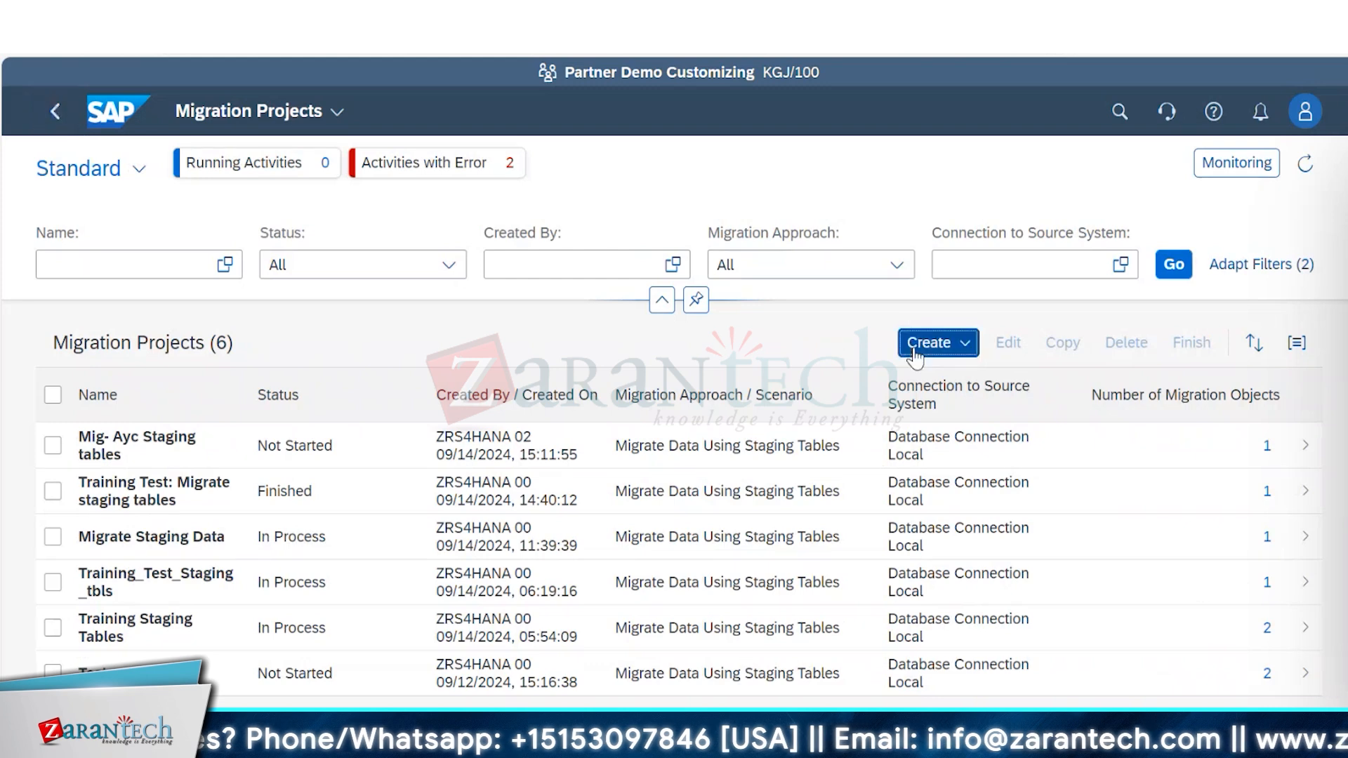
Start a new staging-table migration project named Mig:AYC sql with the local SAP S/4HANA database schema and proceed to choosing migration objects.
left_click(934, 343)
left_click(966, 415)
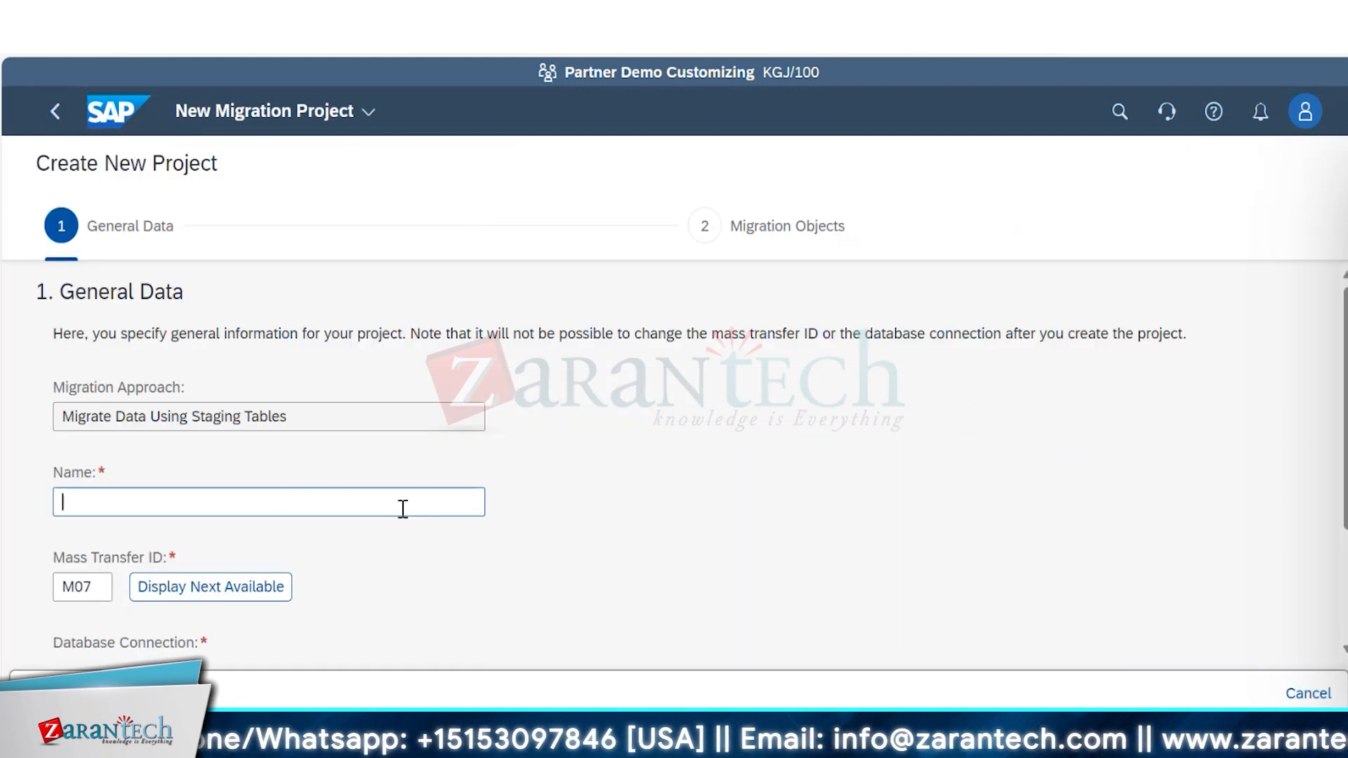
type("M")
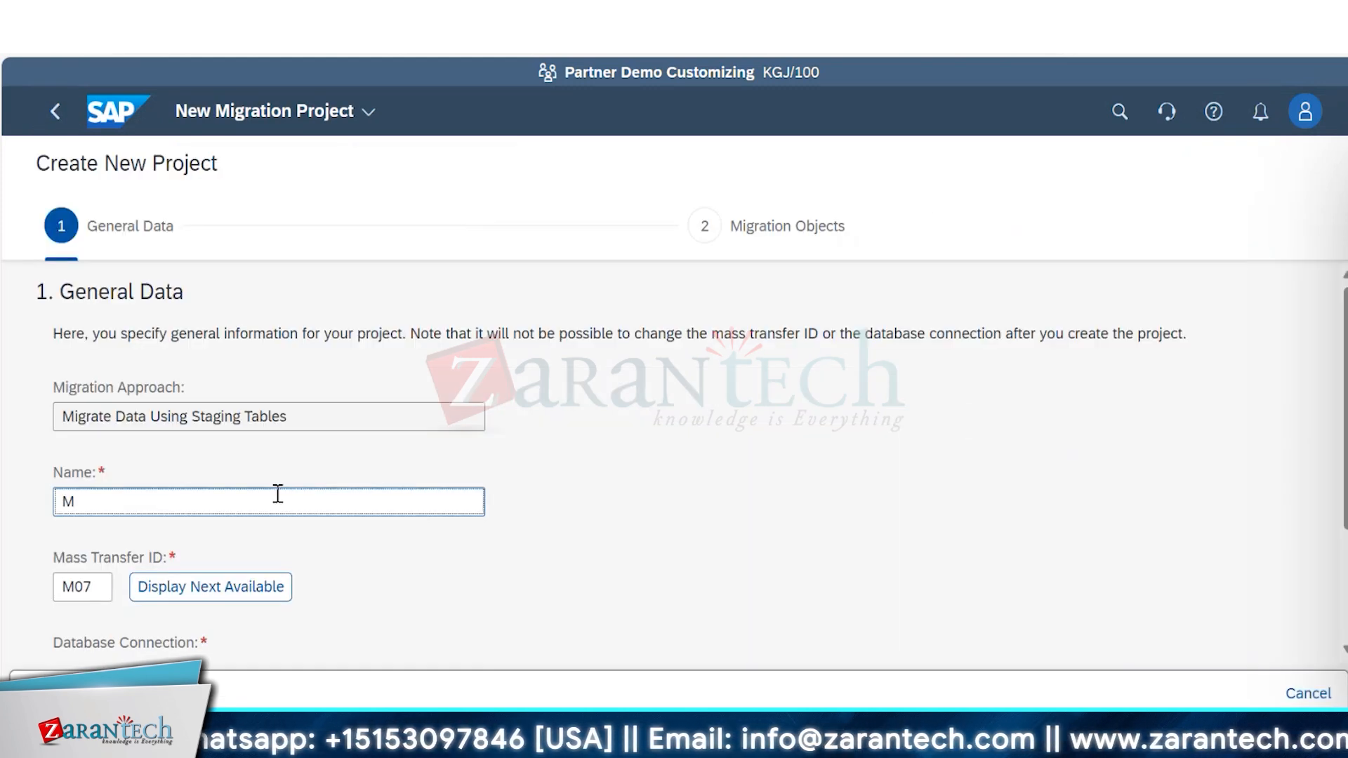
type("ig:AYC sql")
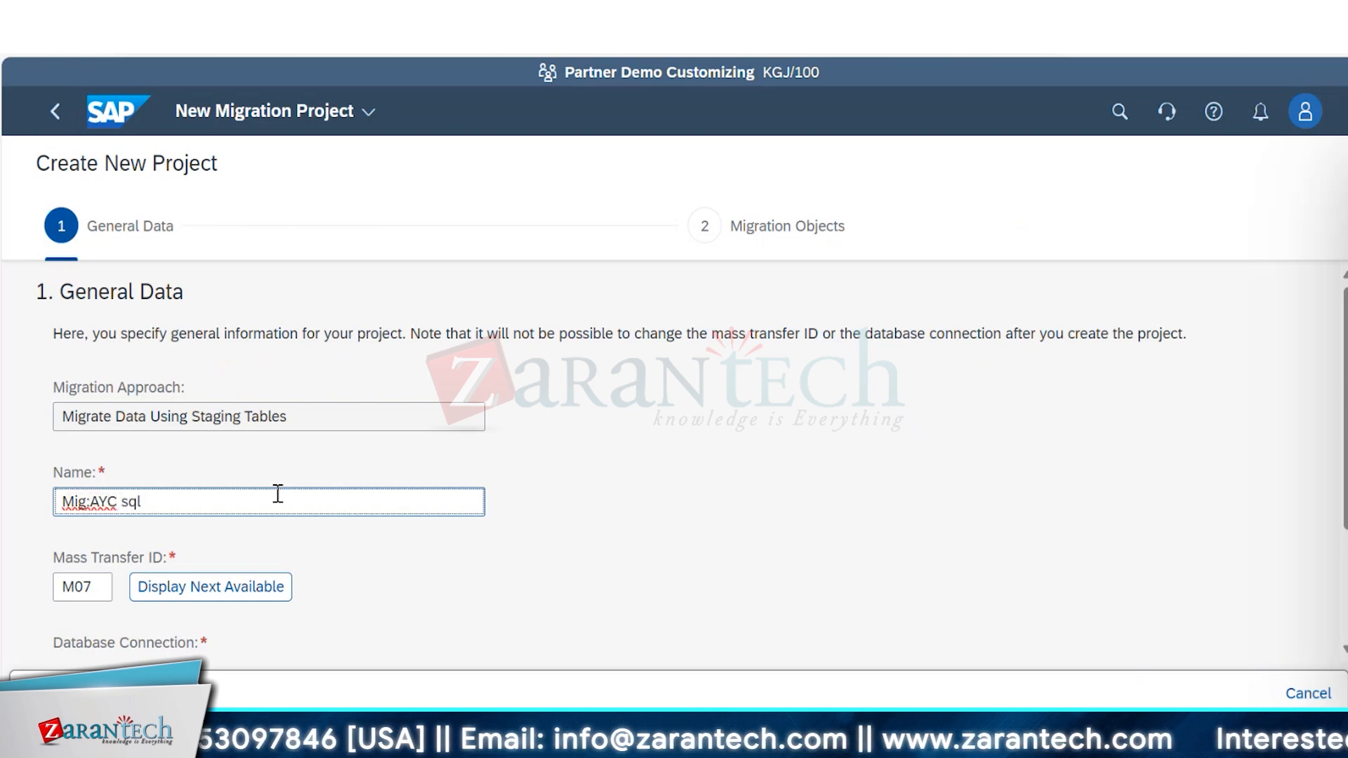
scroll(467, 473, "down", 3)
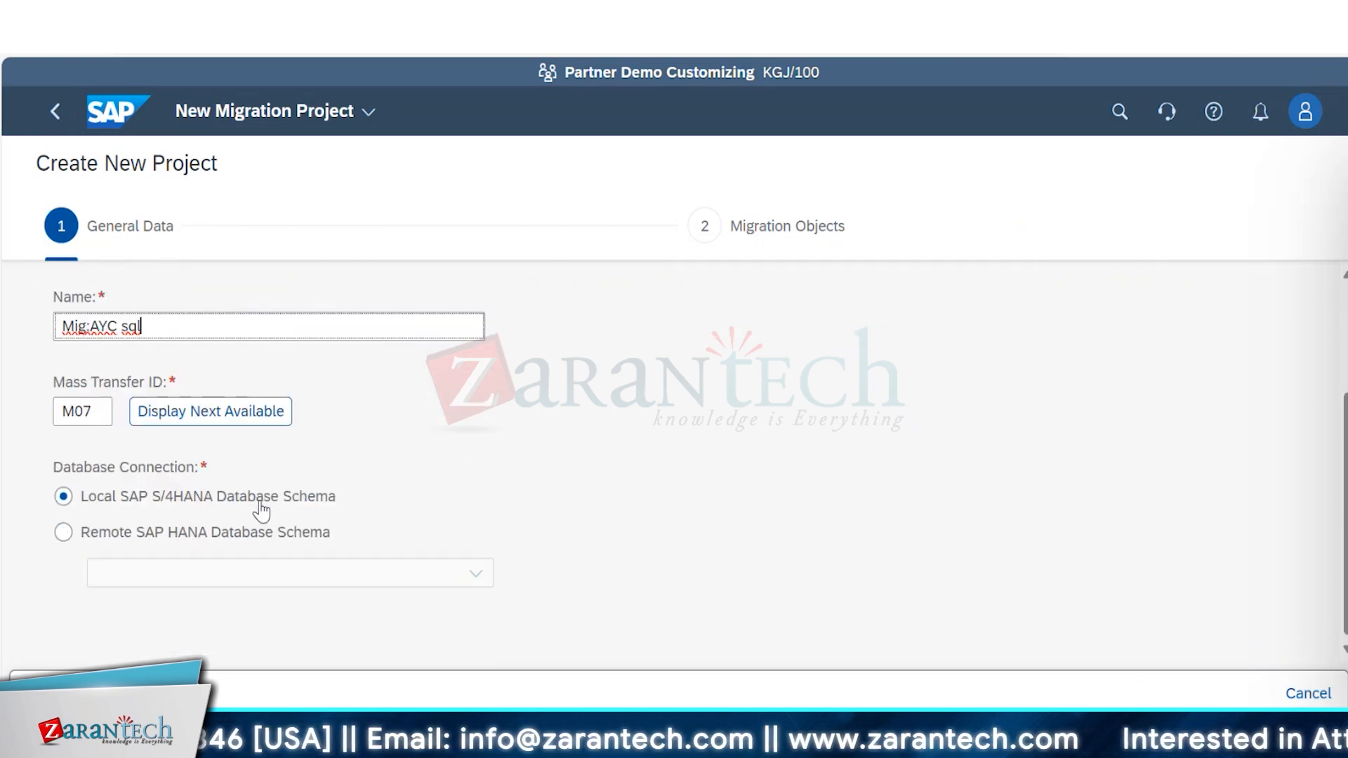
left_click(71, 637)
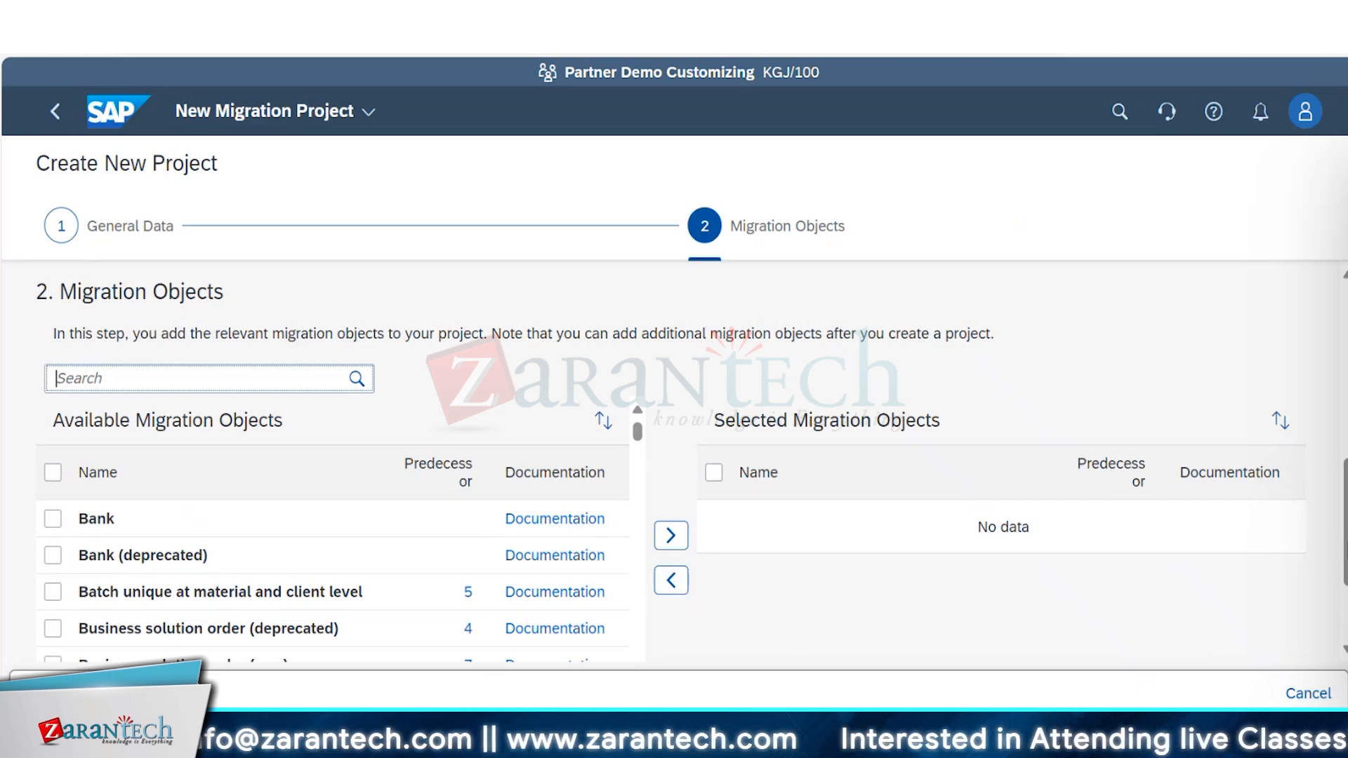
Add Bank to the selected migration objects of the new project.
scroll(670, 468, "down", 2)
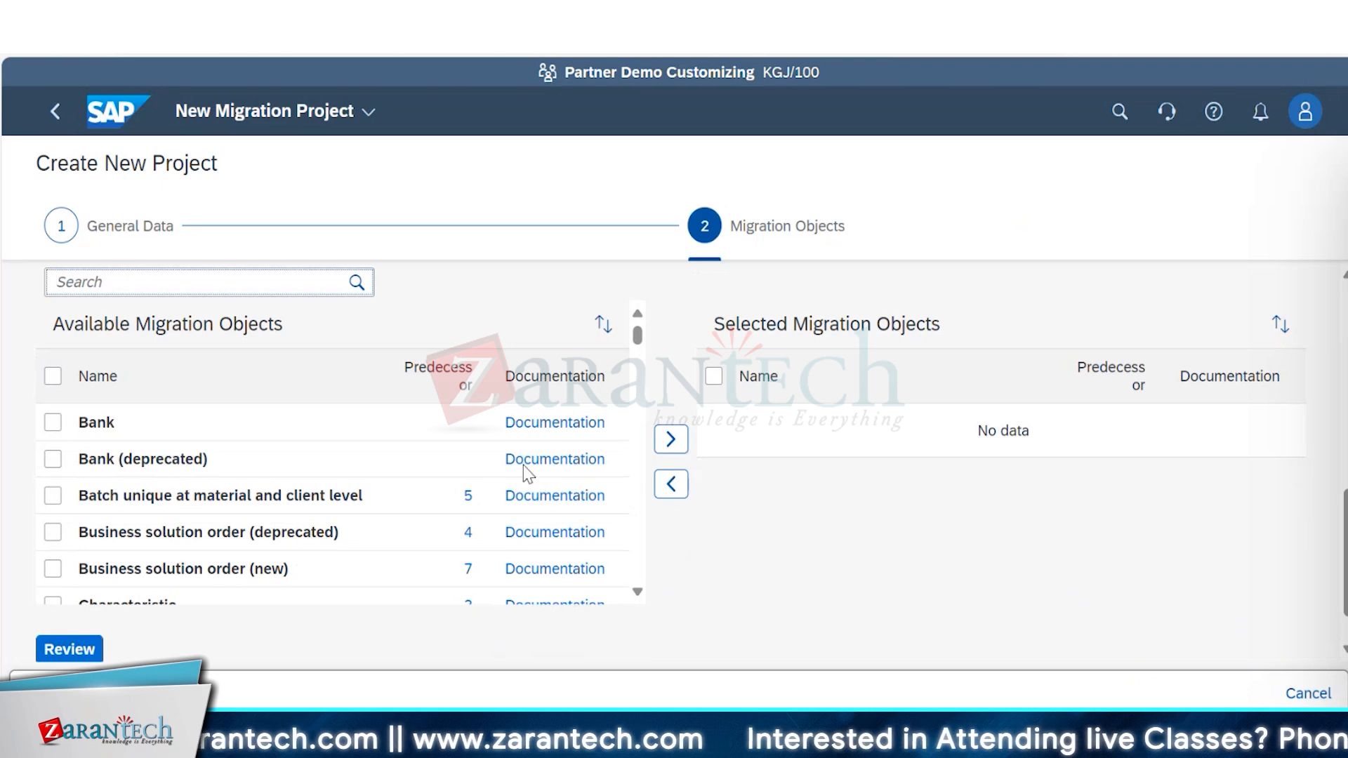
left_click(53, 422)
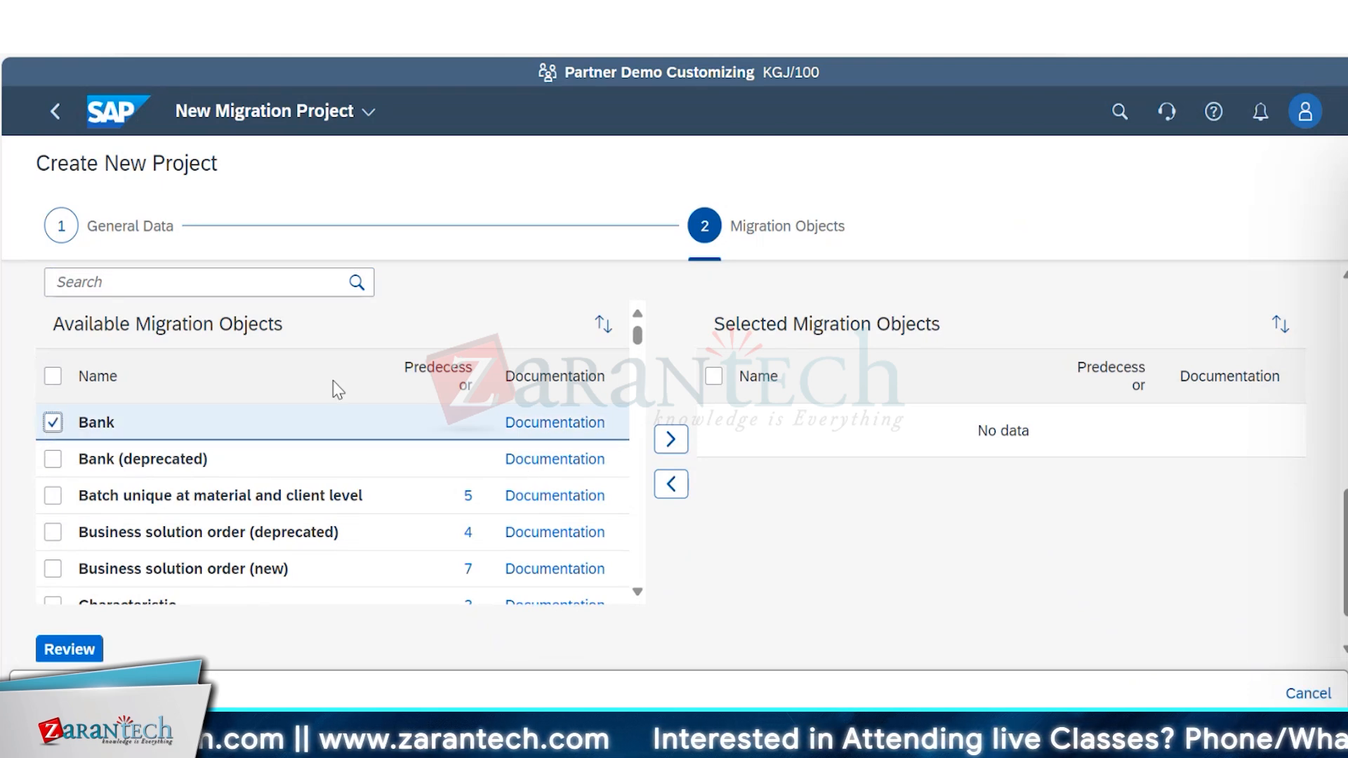
left_click(671, 440)
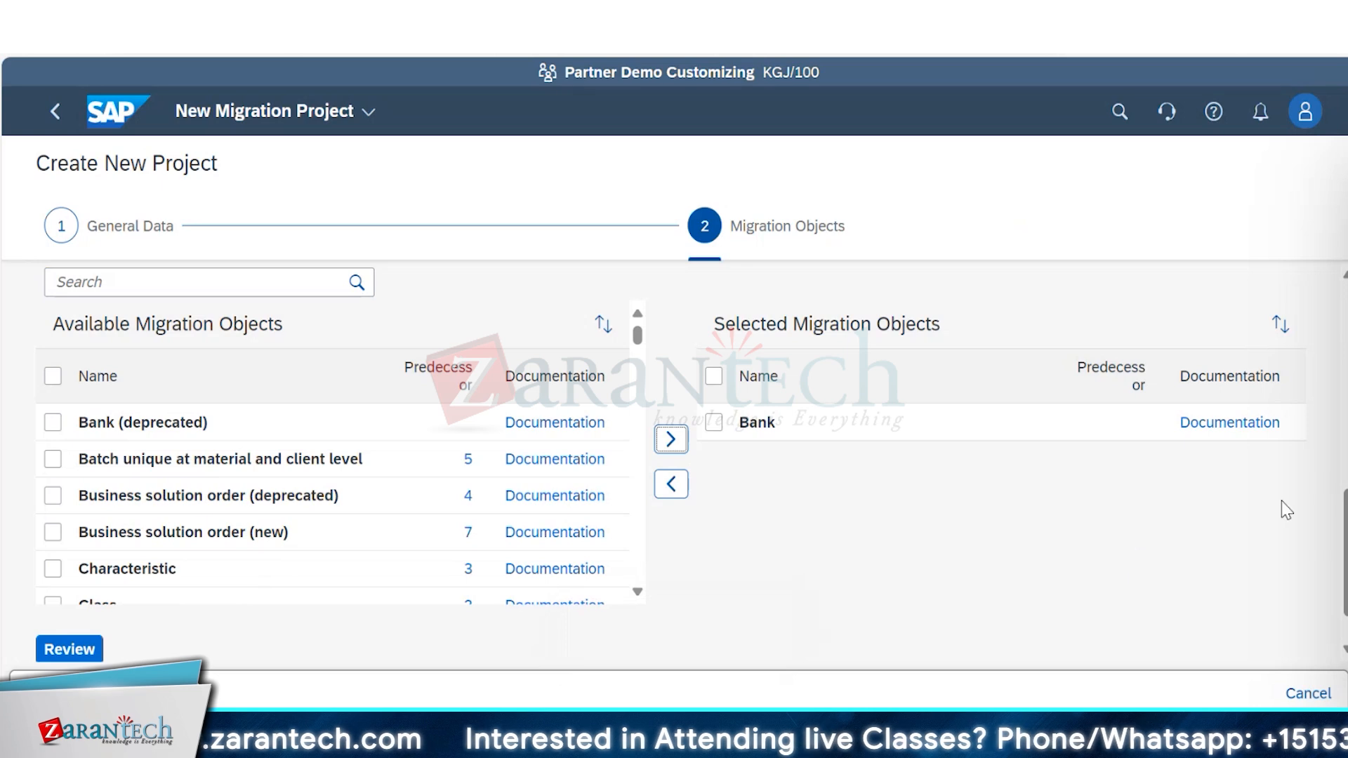
Try to open the new project's review, and recheck its general data and migration objects.
scroll(1327, 590, "down", 1)
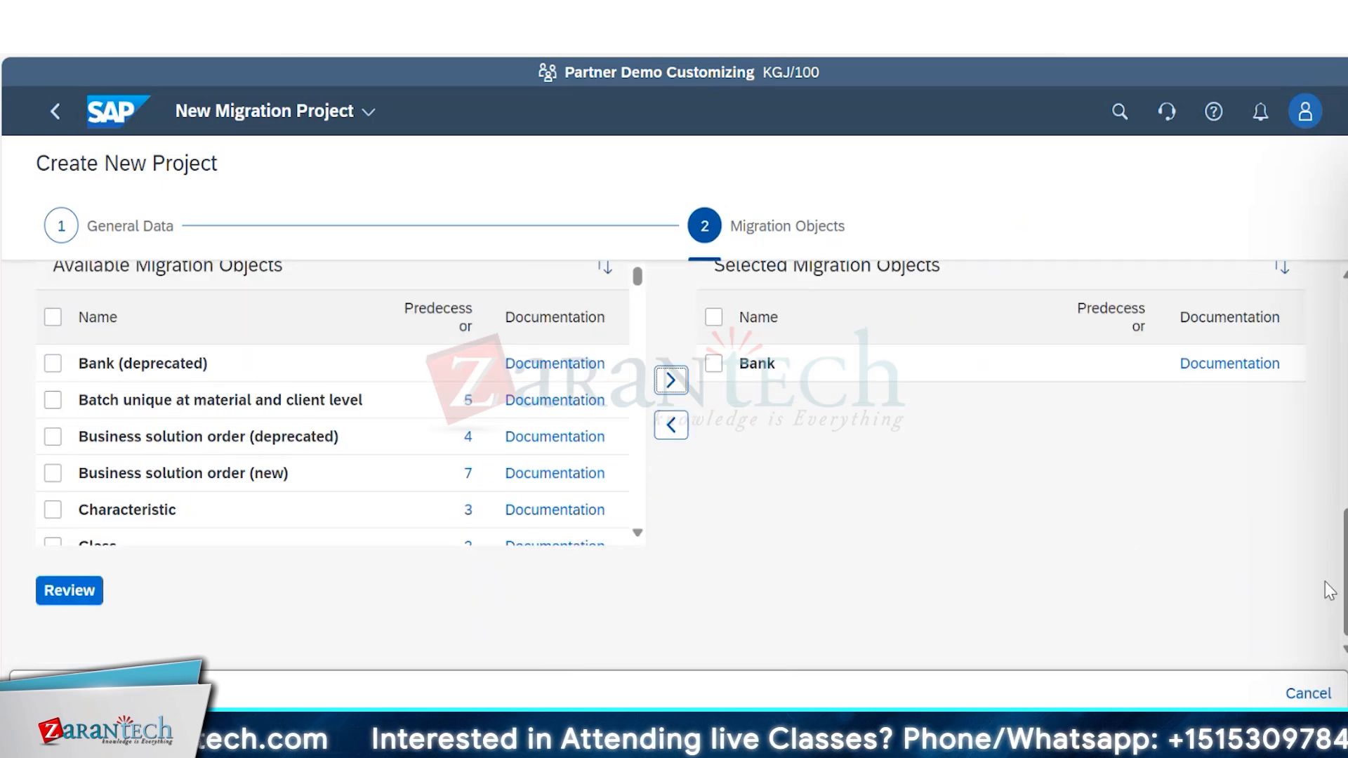
left_click(66, 601)
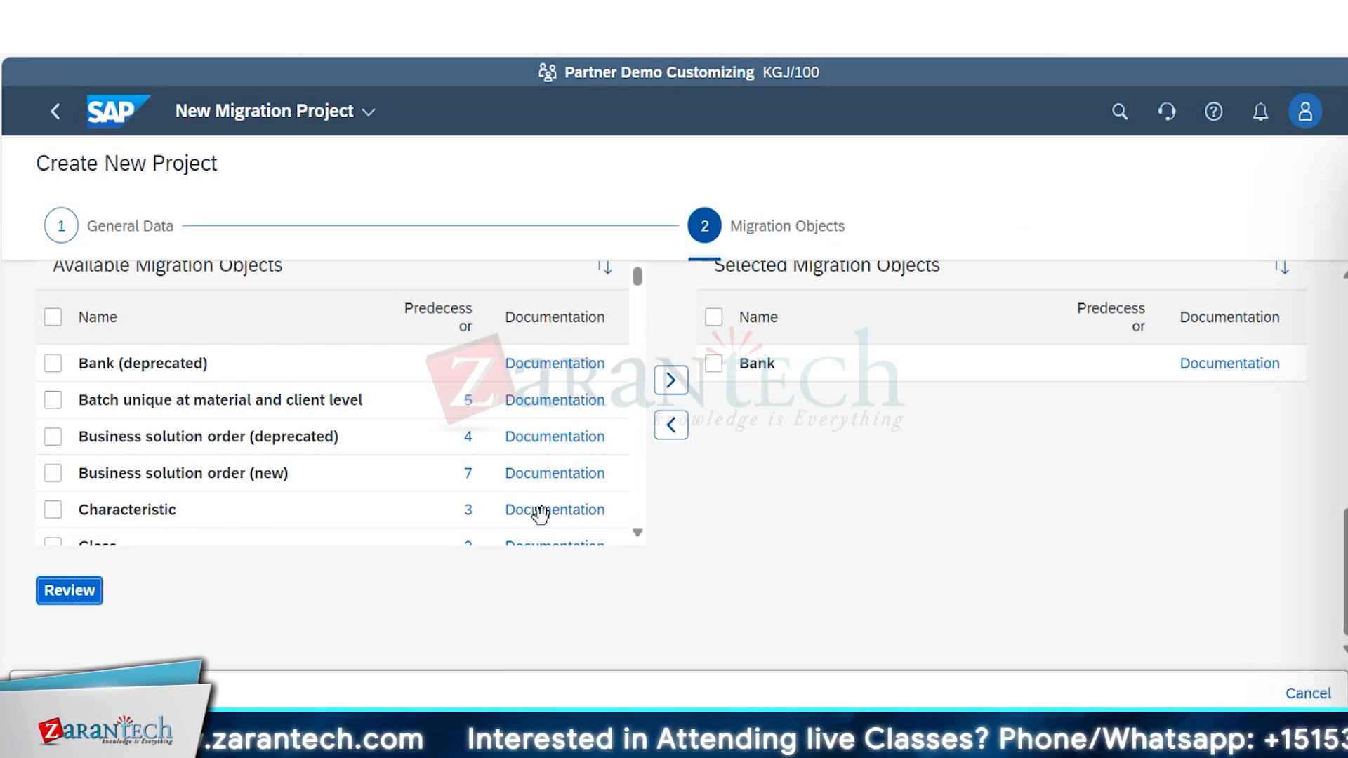
left_click(636, 532)
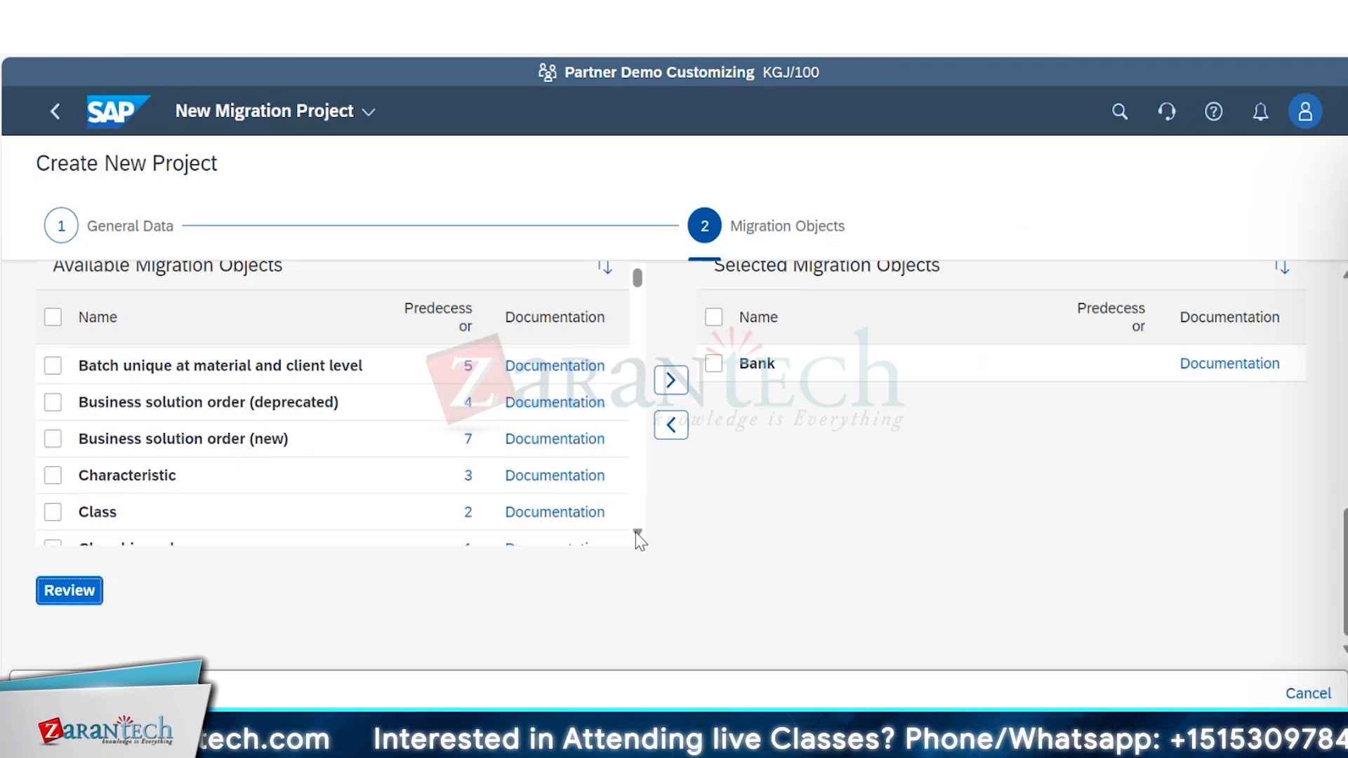
left_click(636, 532)
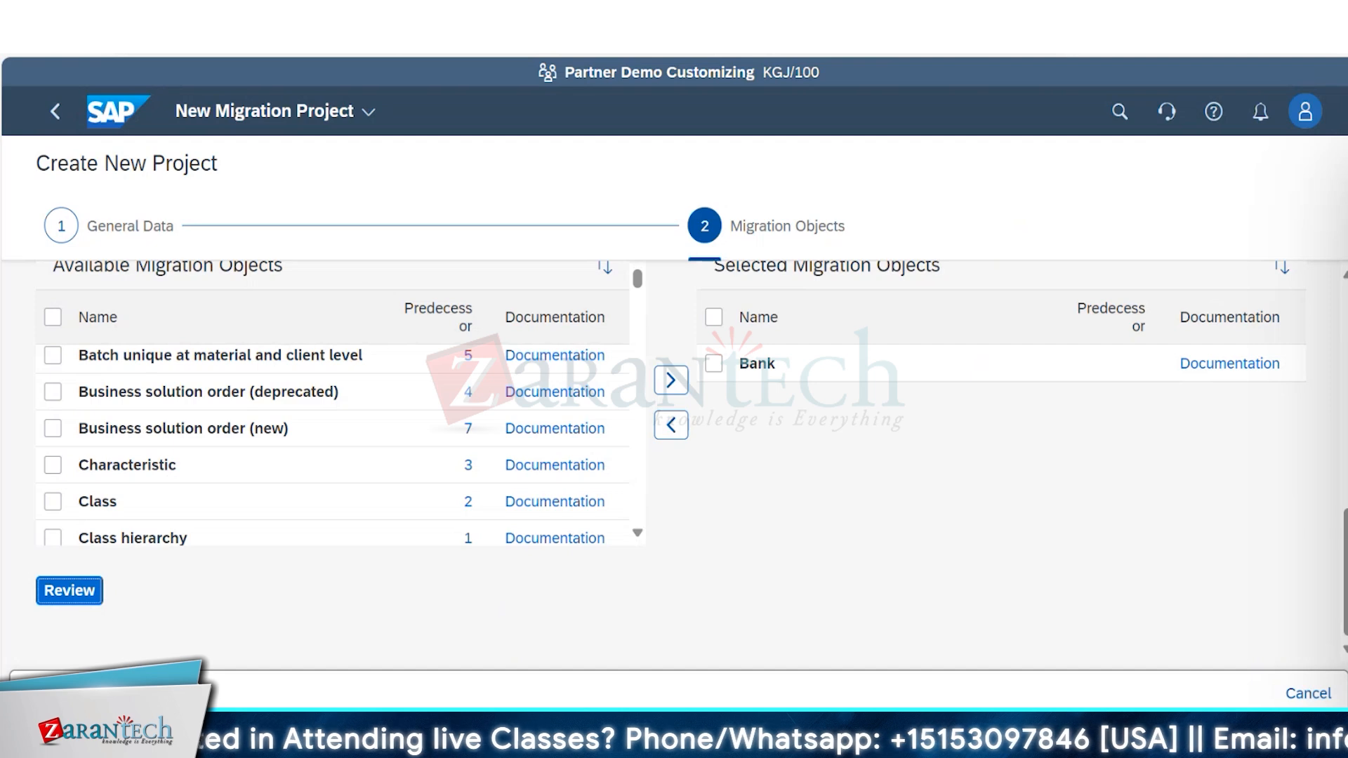
scroll(674, 456, "up", 2)
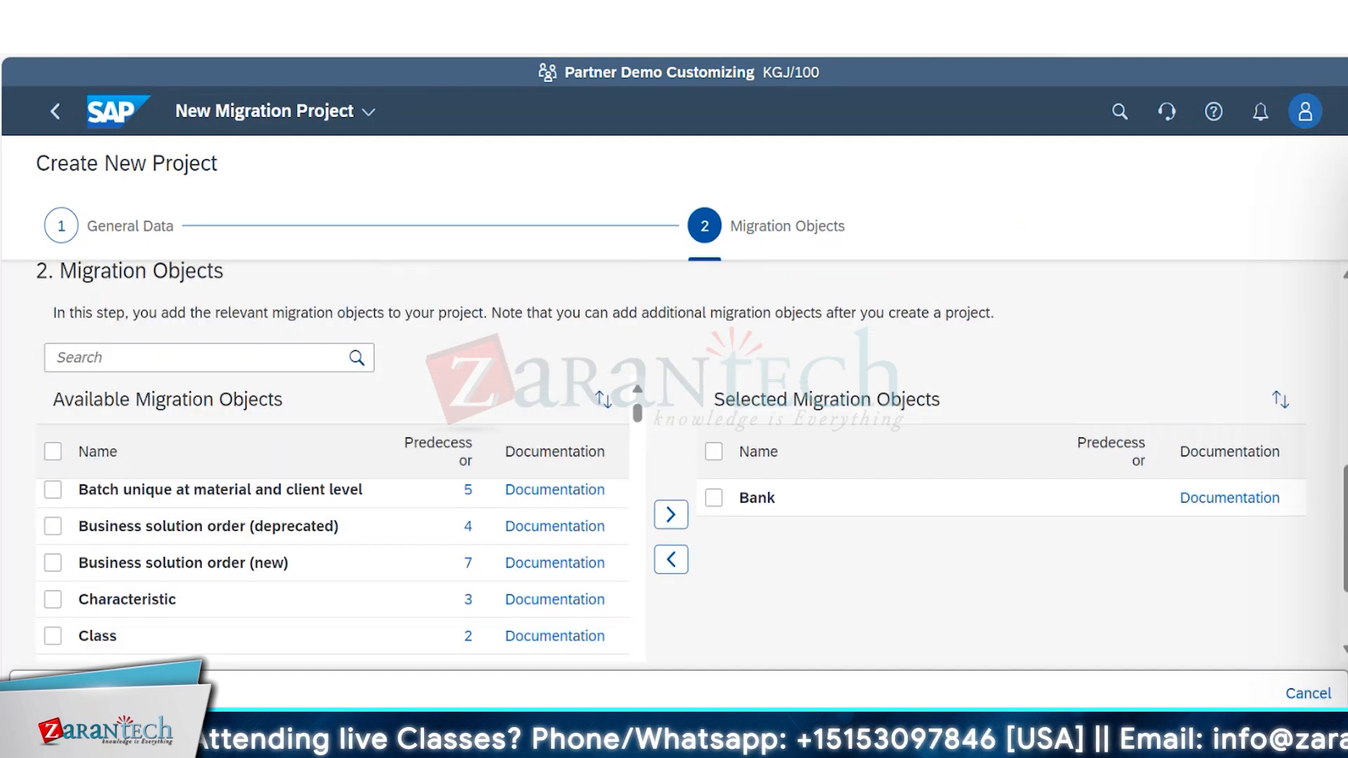
scroll(670, 501, "up", 2)
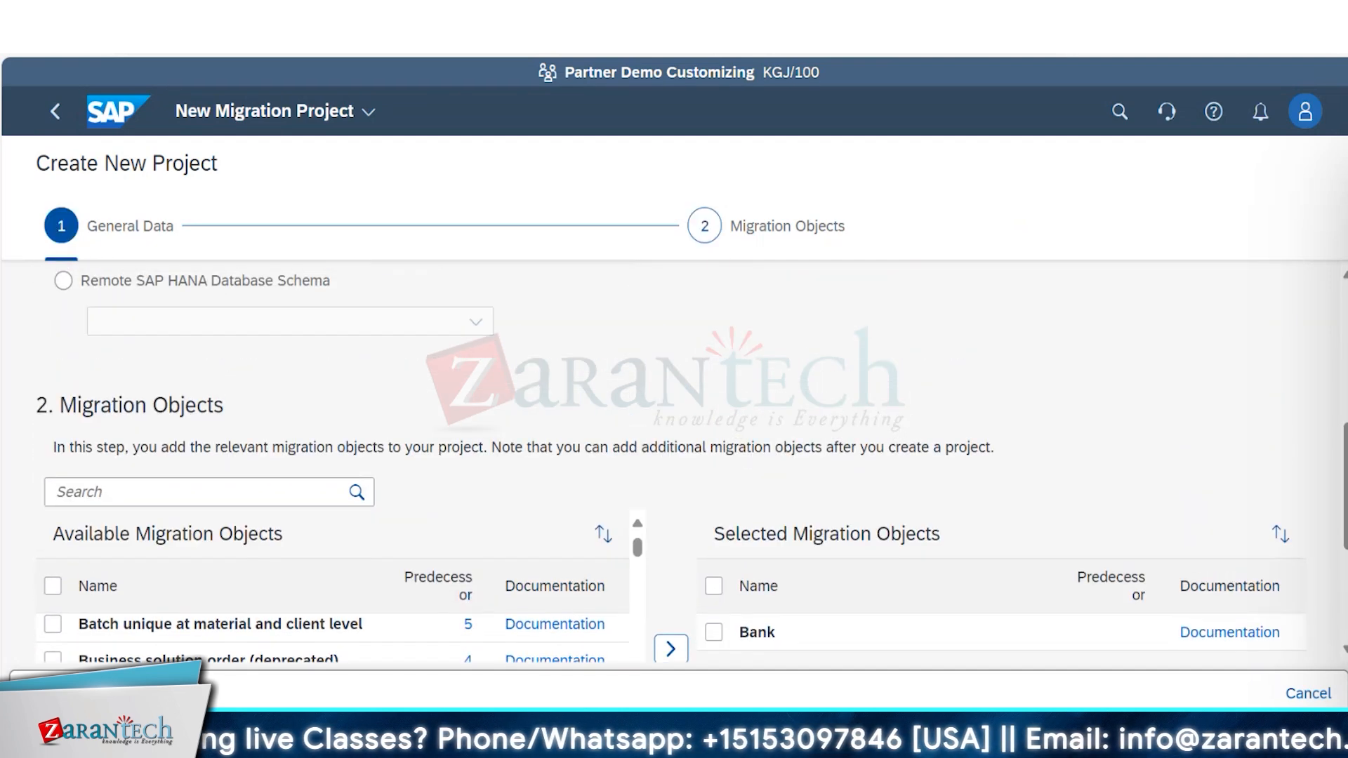
scroll(674, 463, "up", 6)
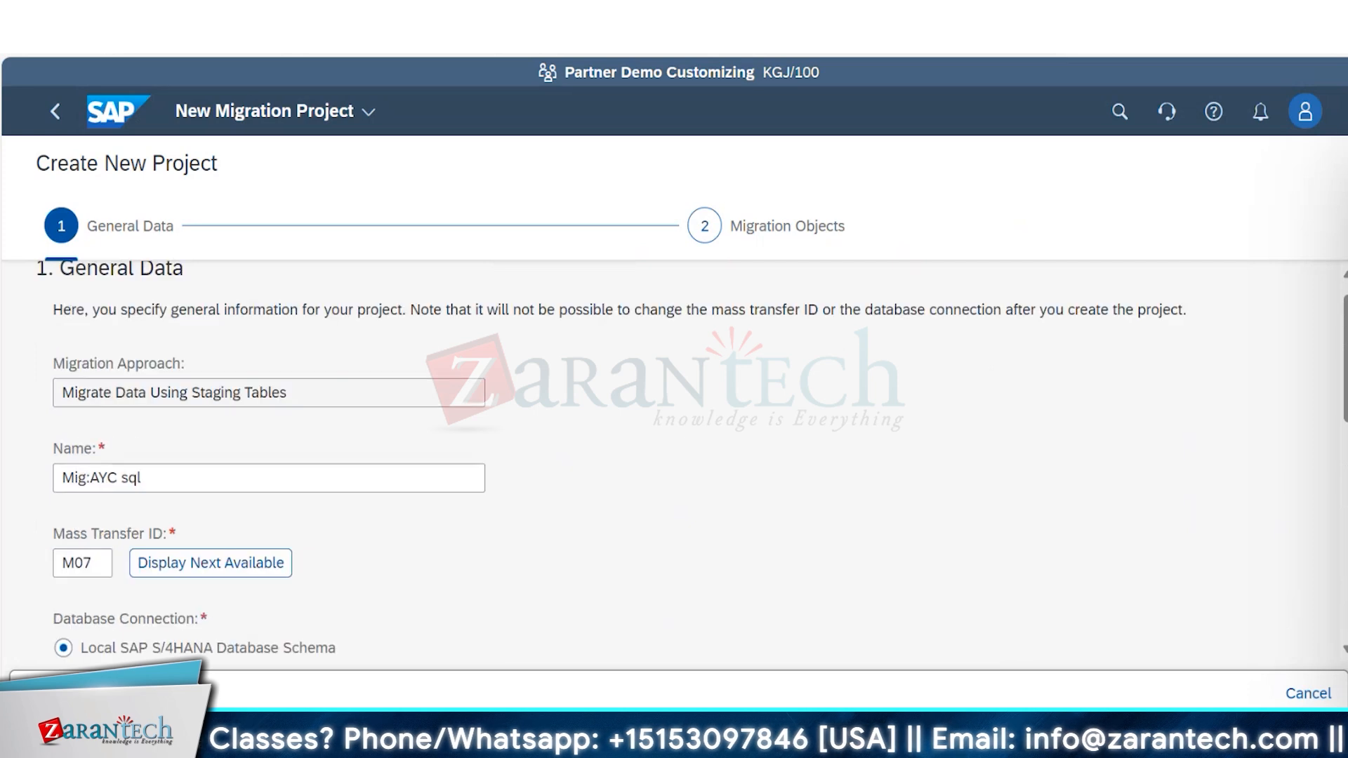
left_click_drag(1346, 380, 1347, 594)
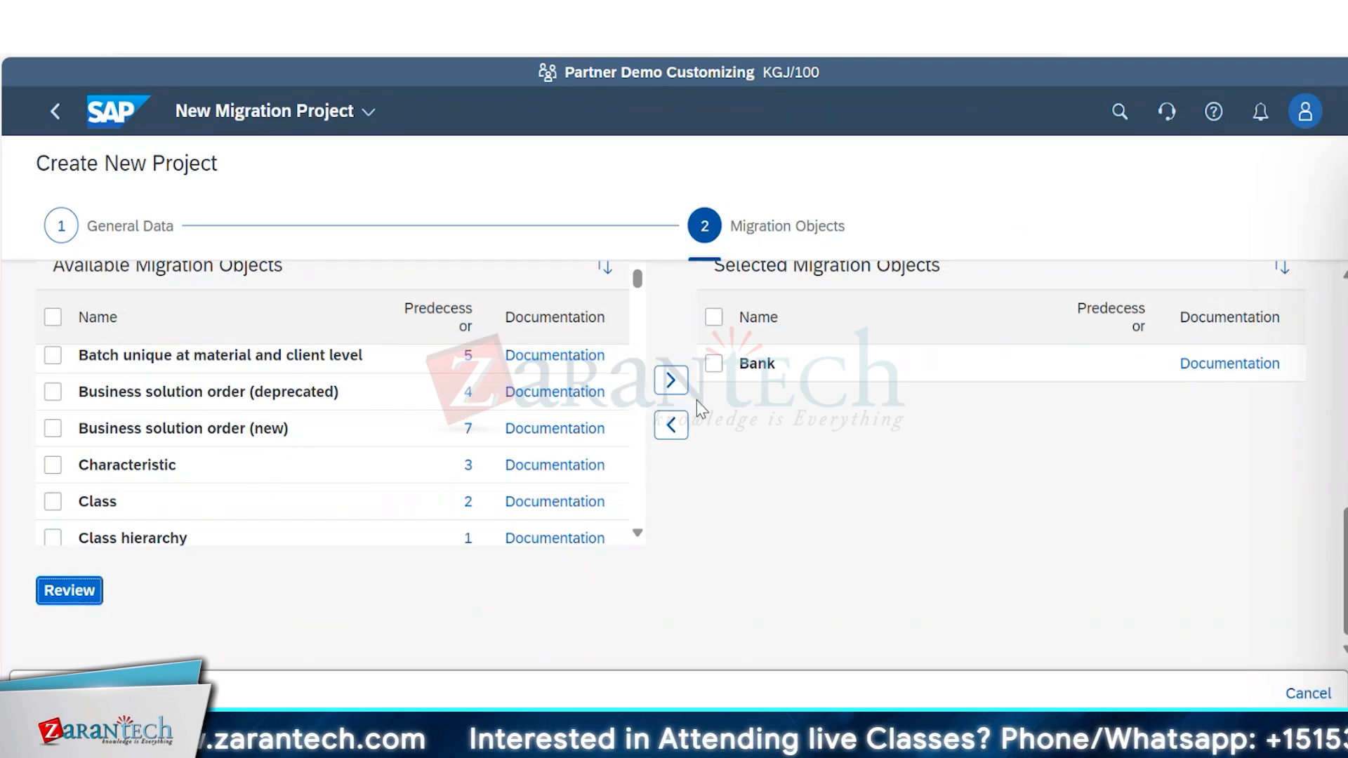
Remove Bank from the selected migration objects and add it again.
left_click(714, 363)
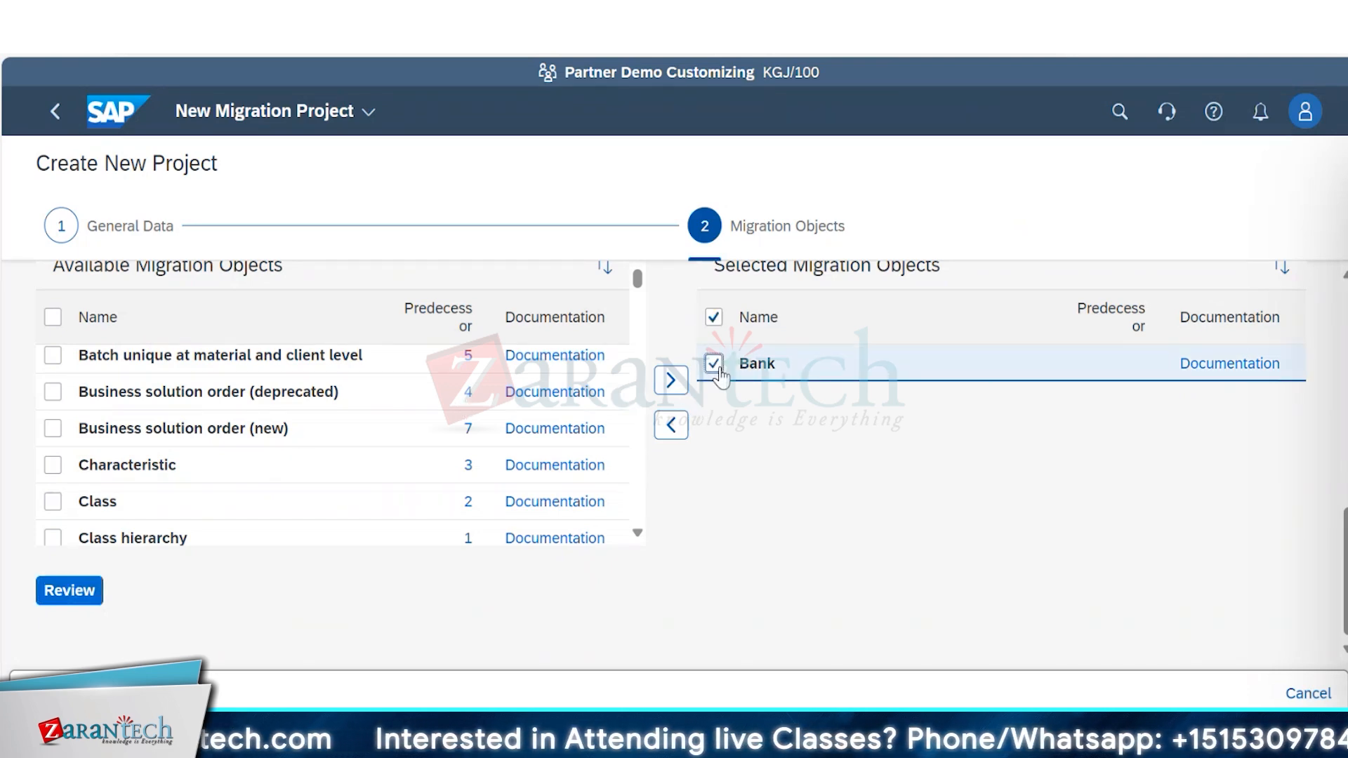
left_click(675, 431)
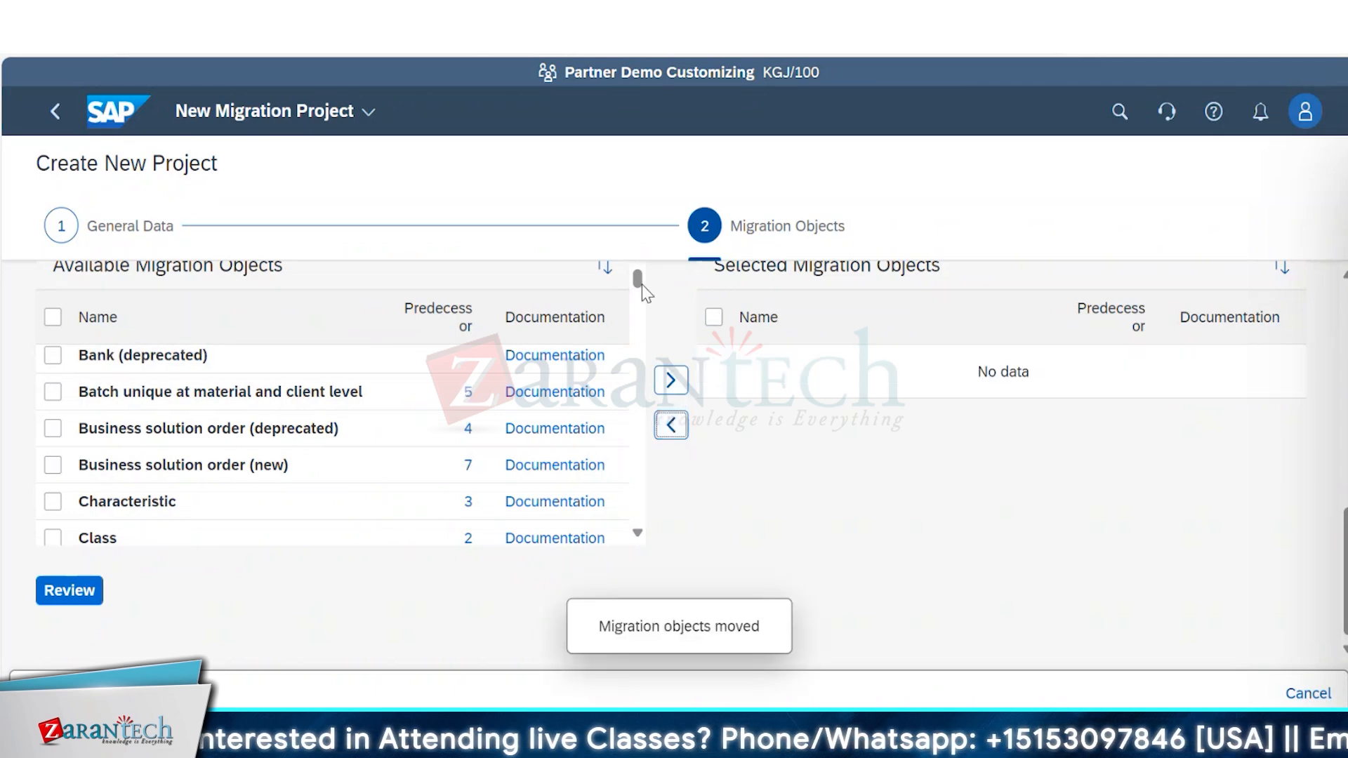
scroll(642, 283, "up", 1)
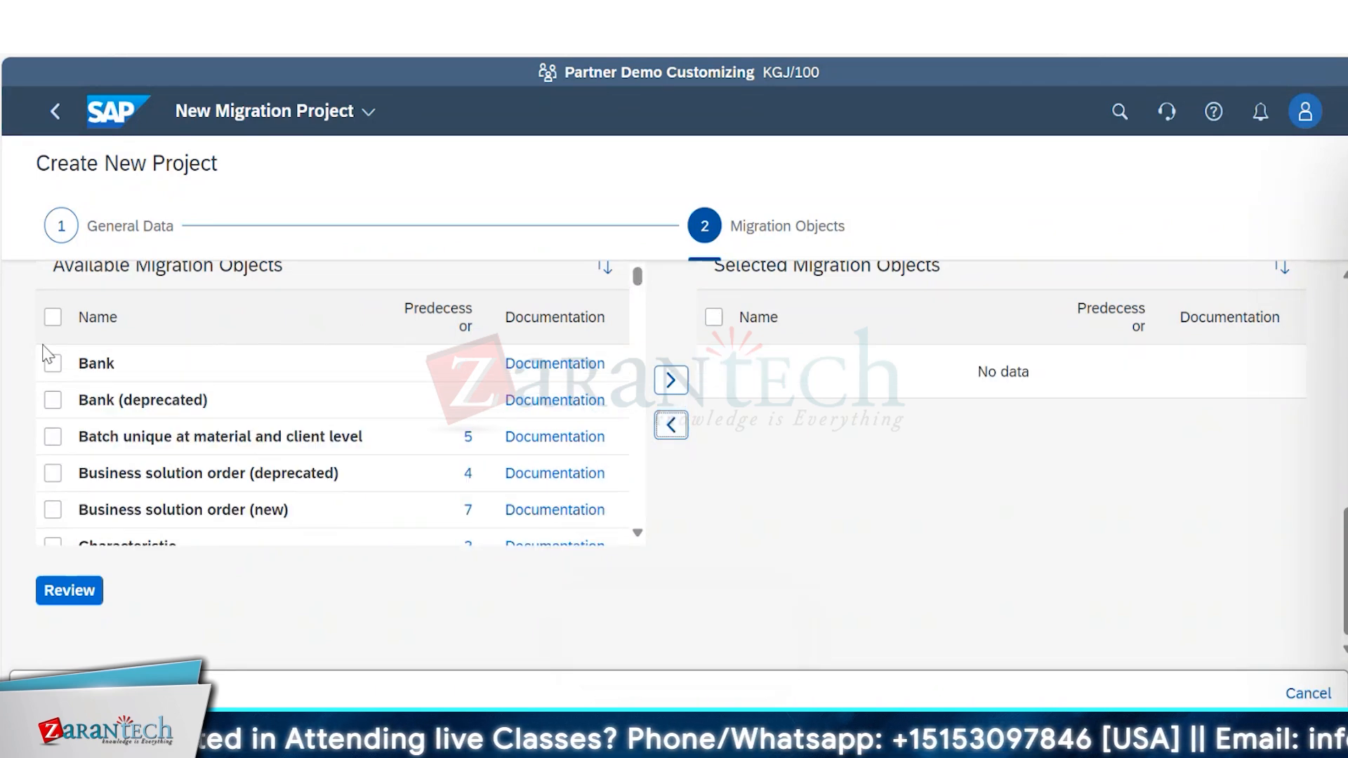
left_click(53, 366)
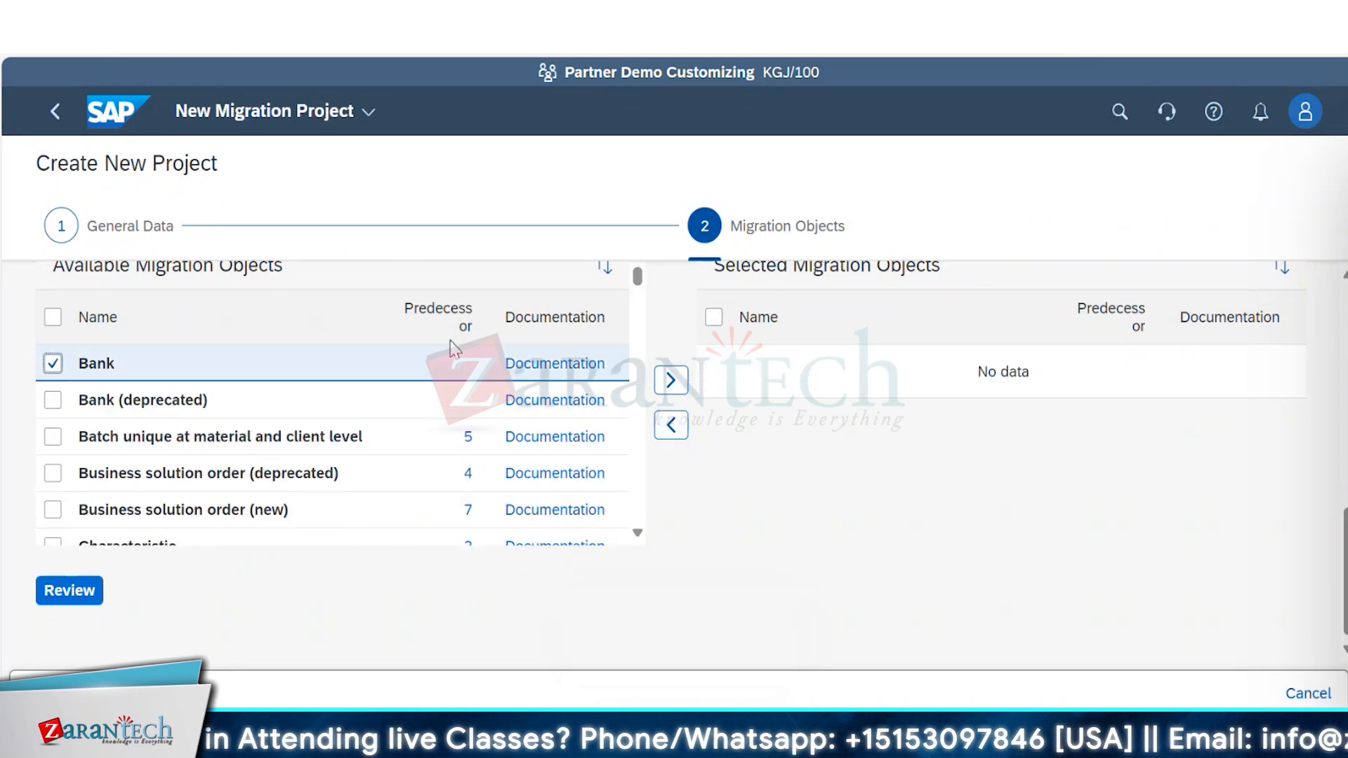
left_click(671, 390)
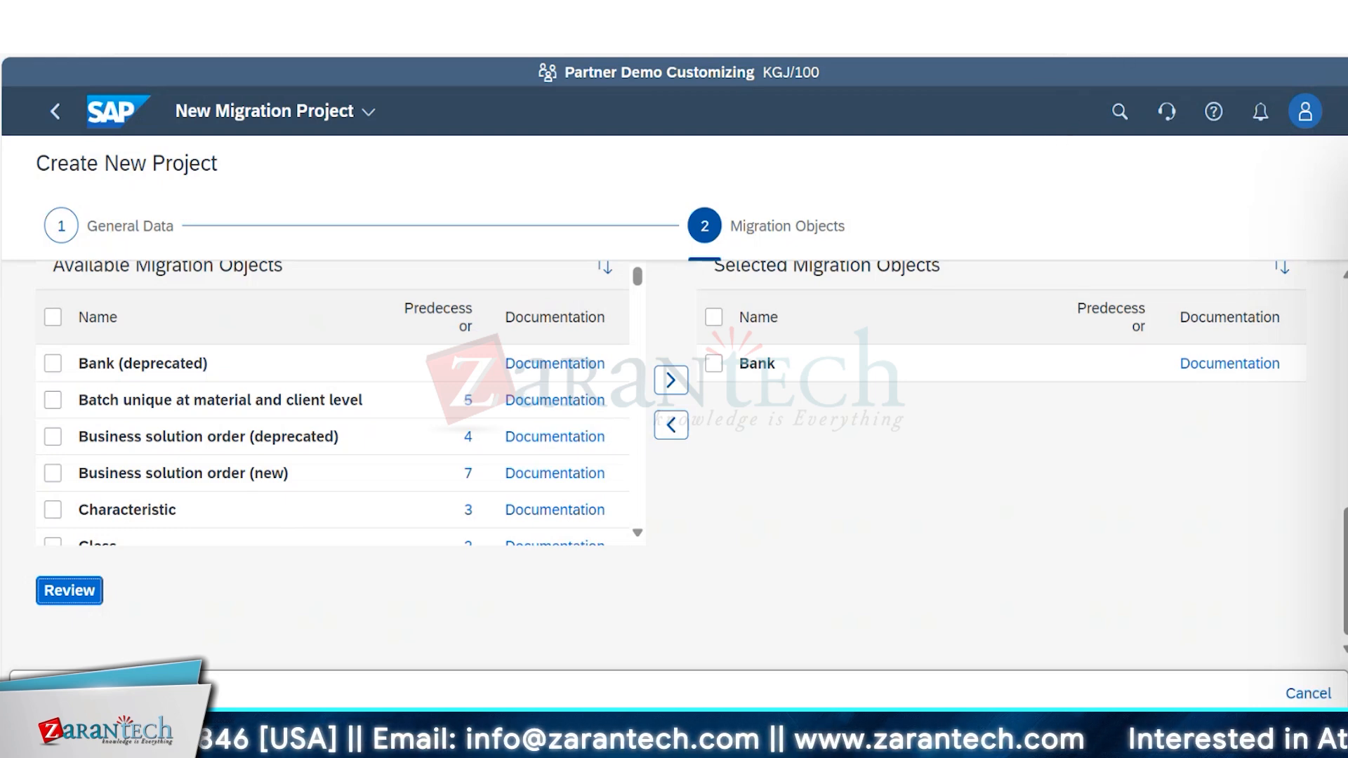
left_click(1308, 49)
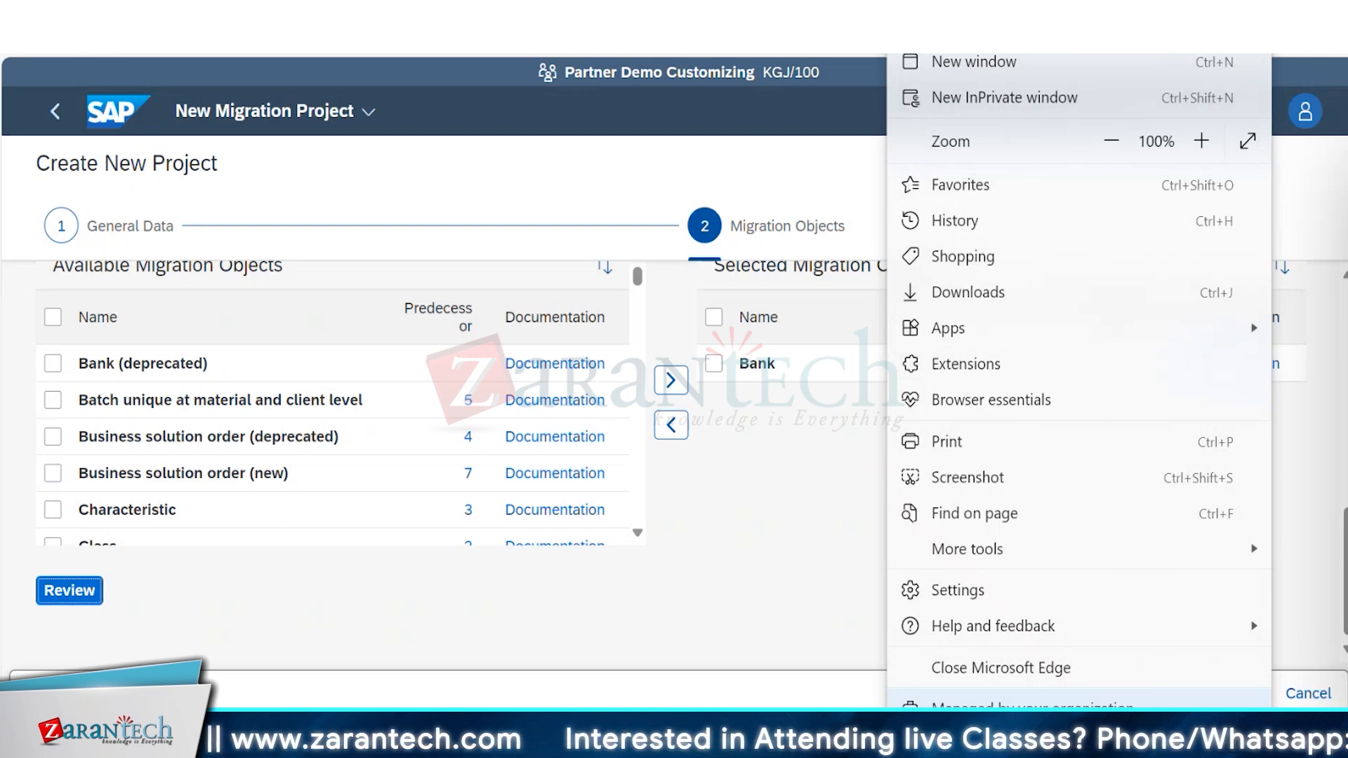
key("Escape")
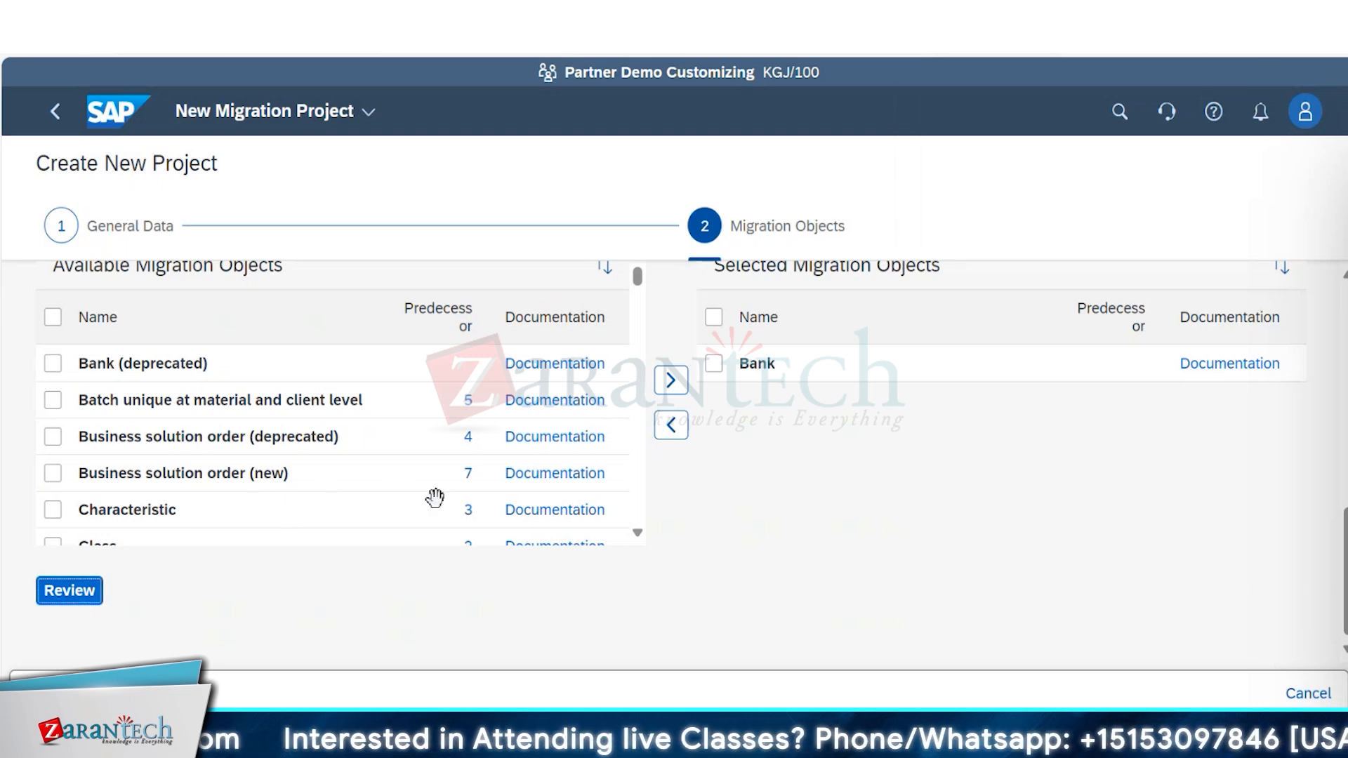
Look through the available migration objects as far as the fixed asset entries and return to the start of the list.
left_click(638, 533)
left_click(639, 532)
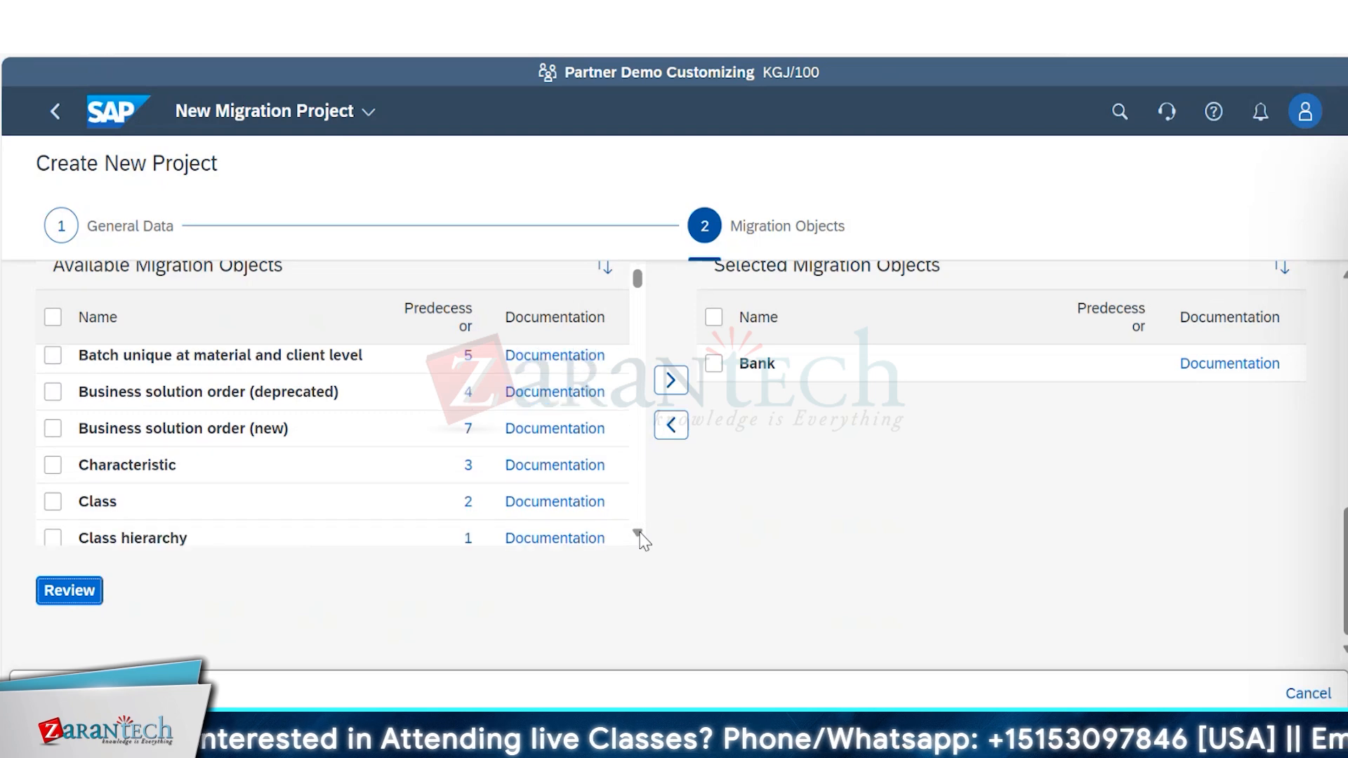
left_click(638, 532)
left_click(638, 533)
left_click(639, 532)
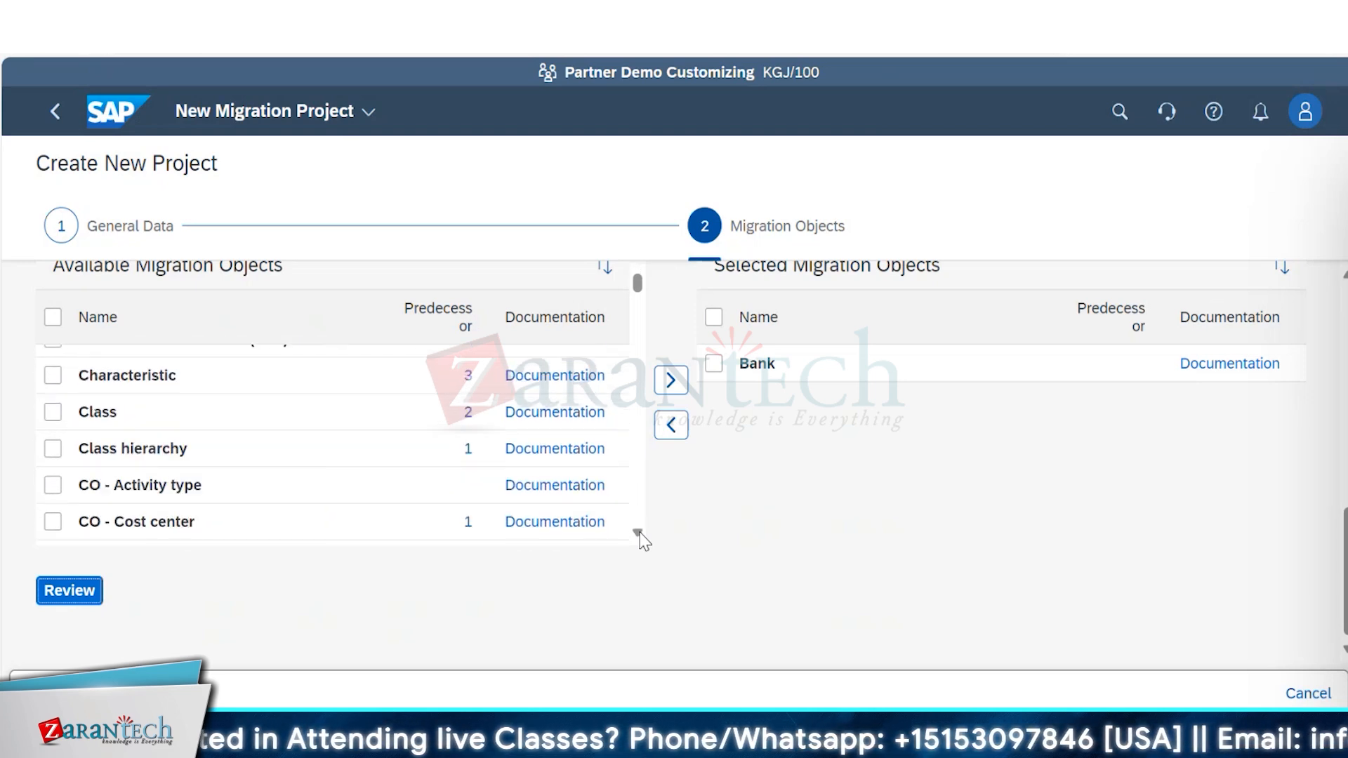
left_click(638, 532)
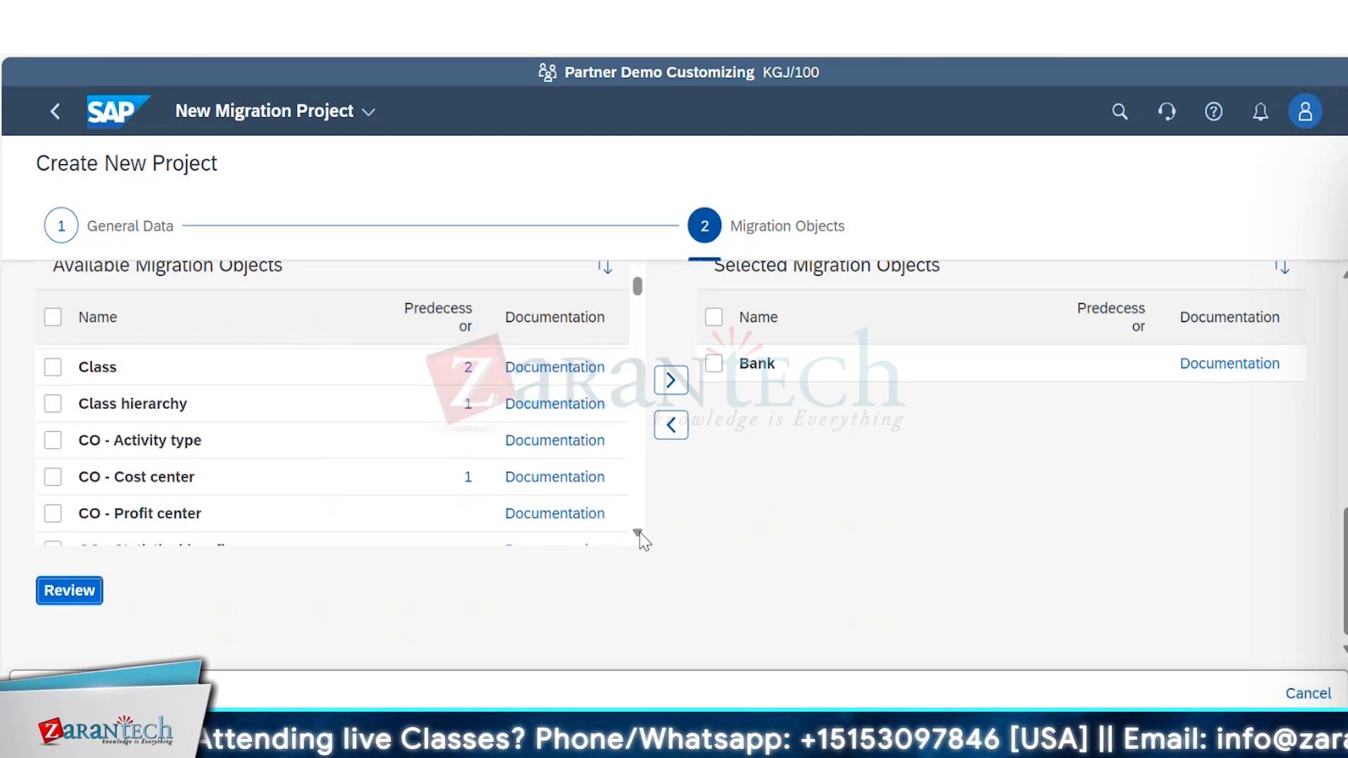
left_click(639, 532)
left_click(639, 532)
left_click(640, 532)
left_click(639, 532)
left_click(639, 532)
left_click(639, 533)
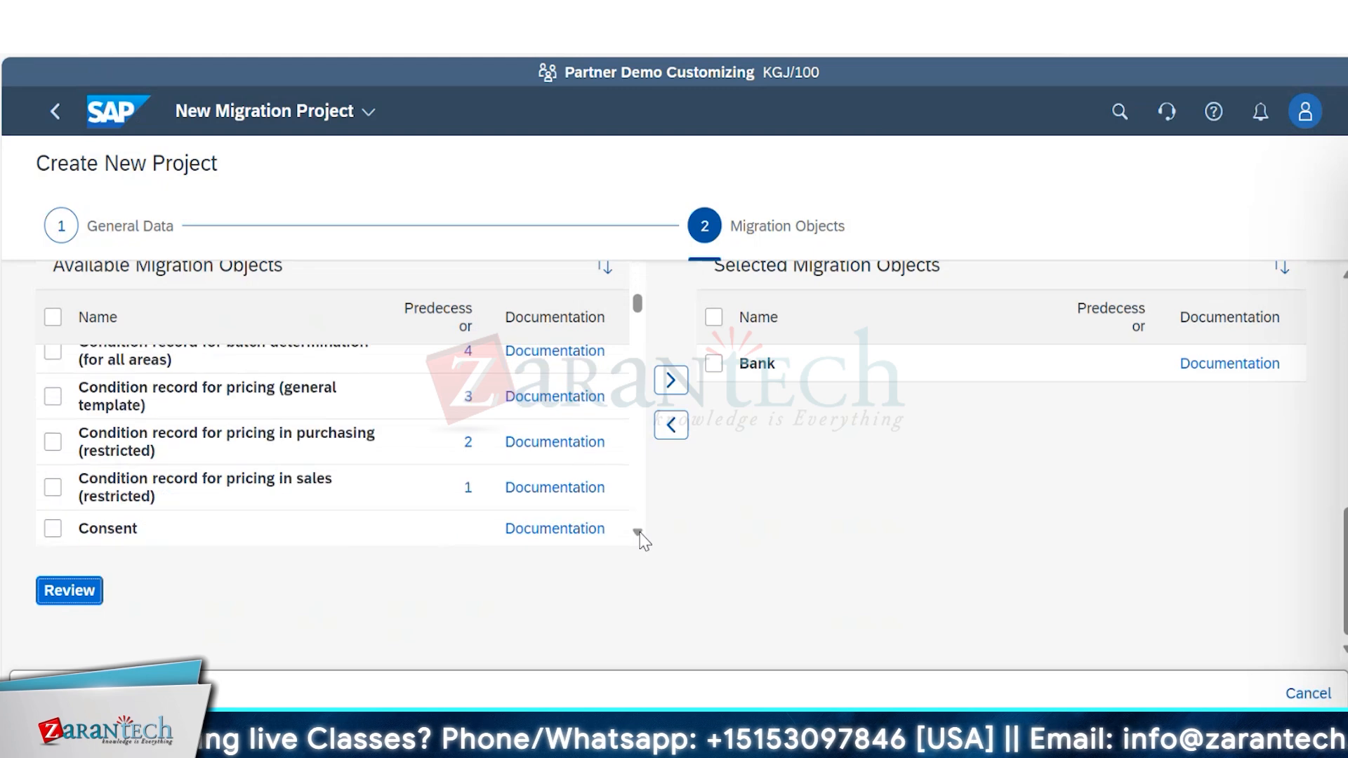
left_click(639, 532)
left_click(639, 532)
left_click(639, 532)
left_click(639, 533)
left_click(639, 532)
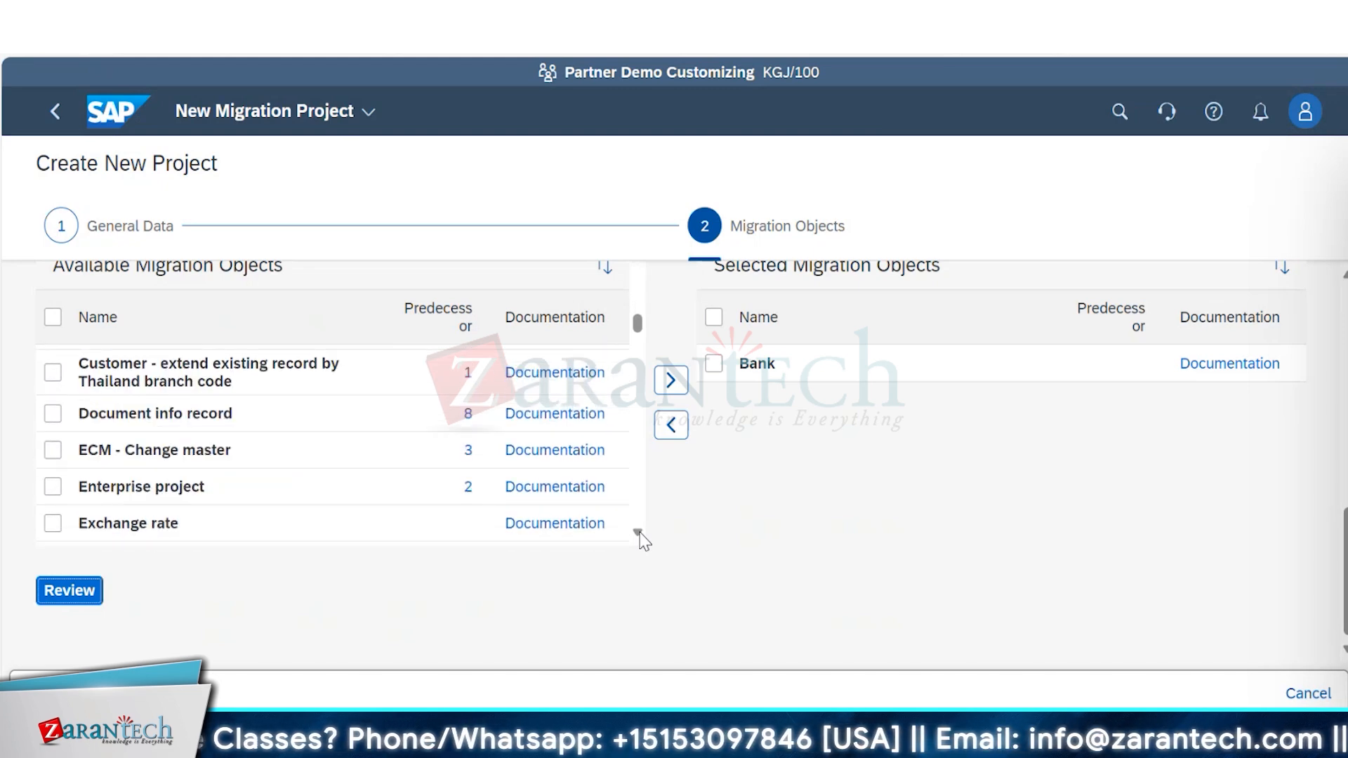
left_click(639, 532)
left_click(639, 532)
left_click(639, 533)
left_click(640, 533)
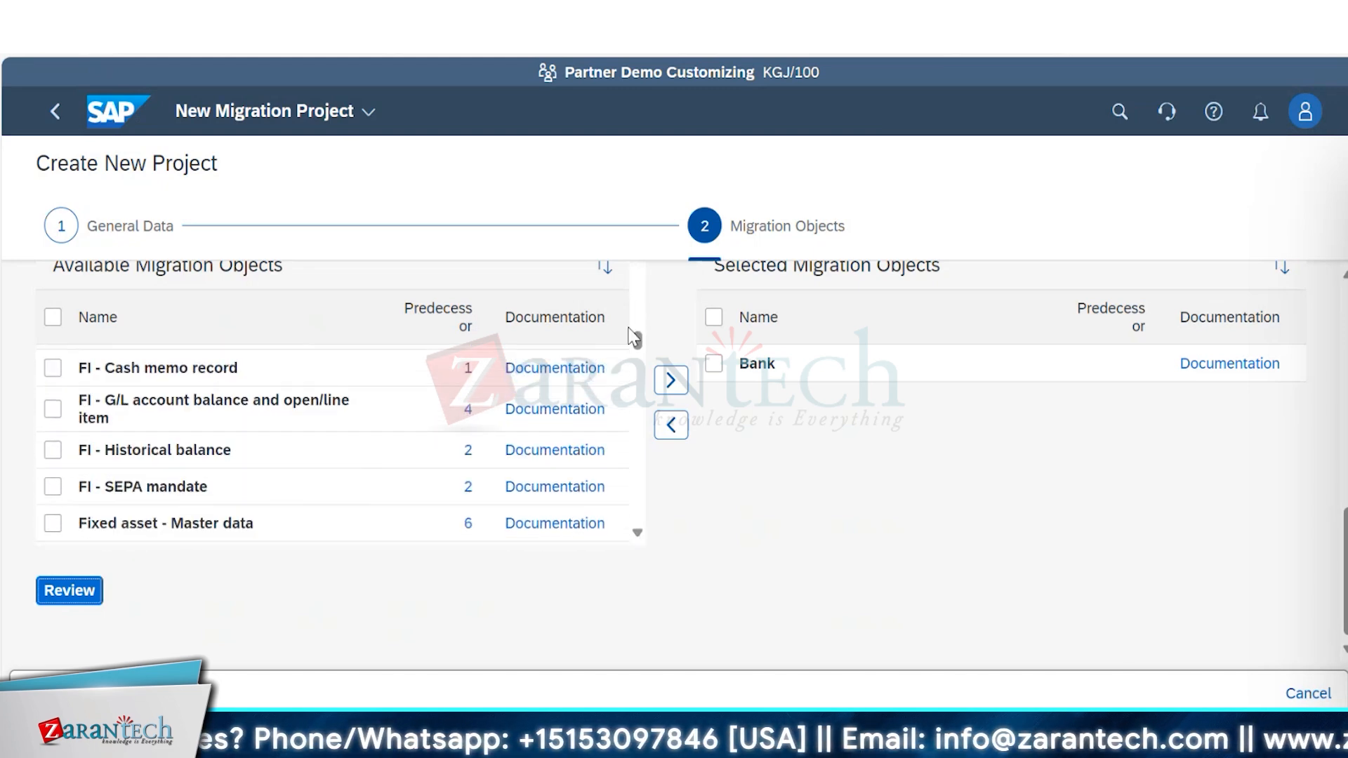
left_click_drag(639, 342, 636, 219)
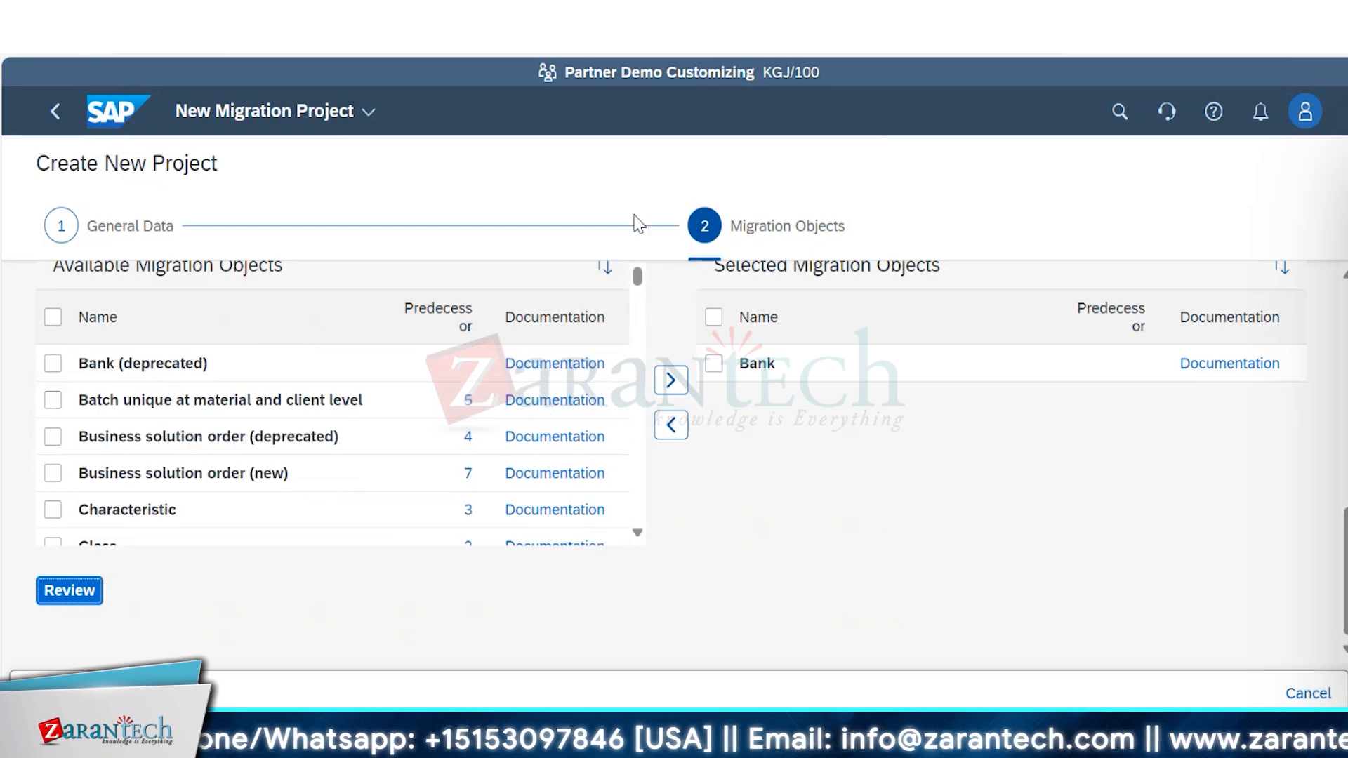
Mark Bank among the selected migration objects and try again to open the project review.
left_click(713, 364)
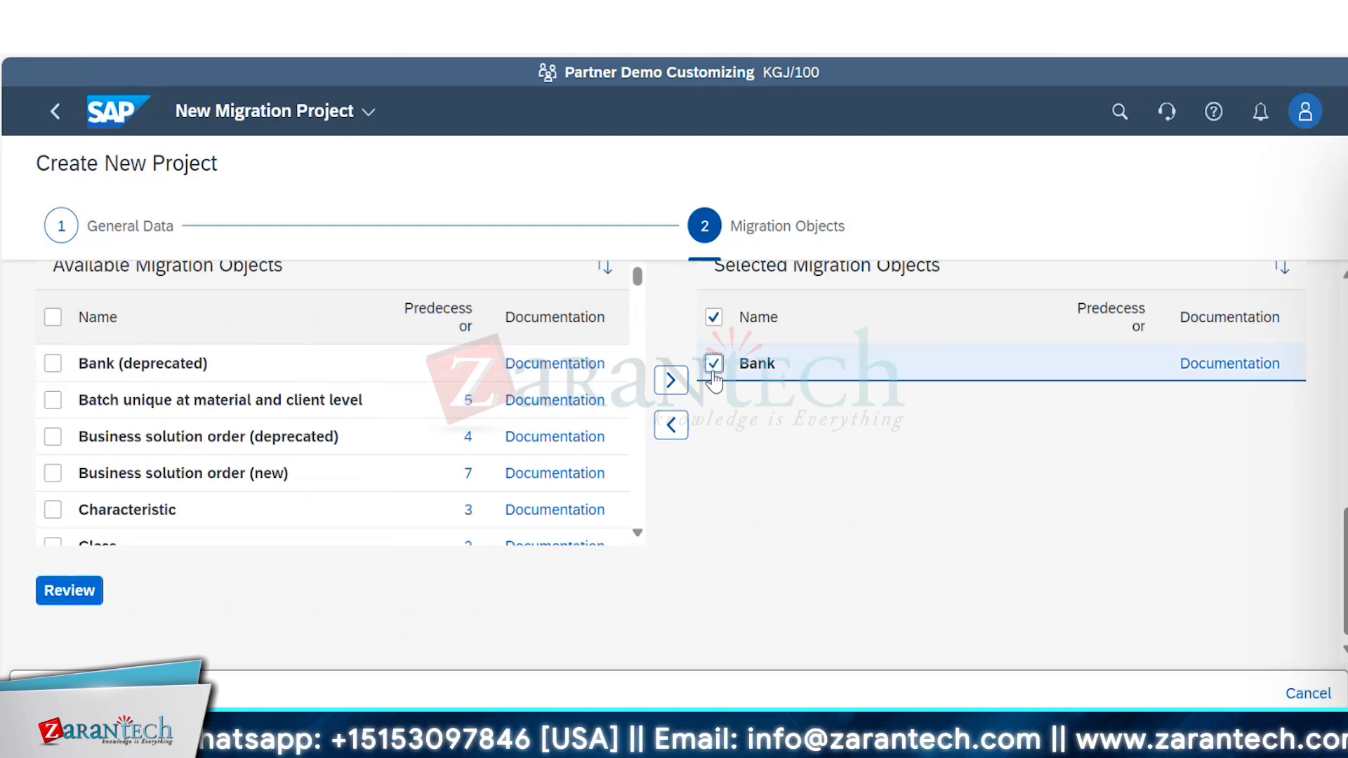
left_click(74, 599)
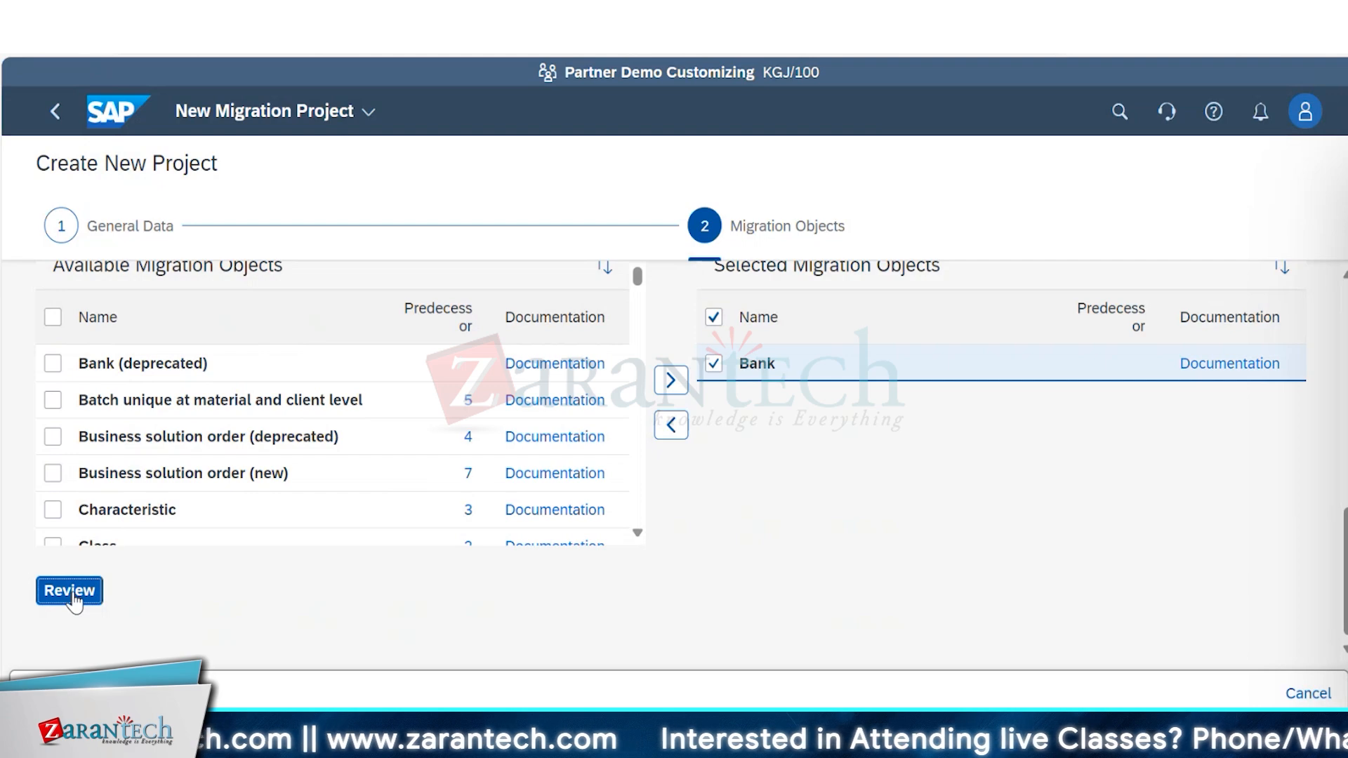
left_click(73, 594)
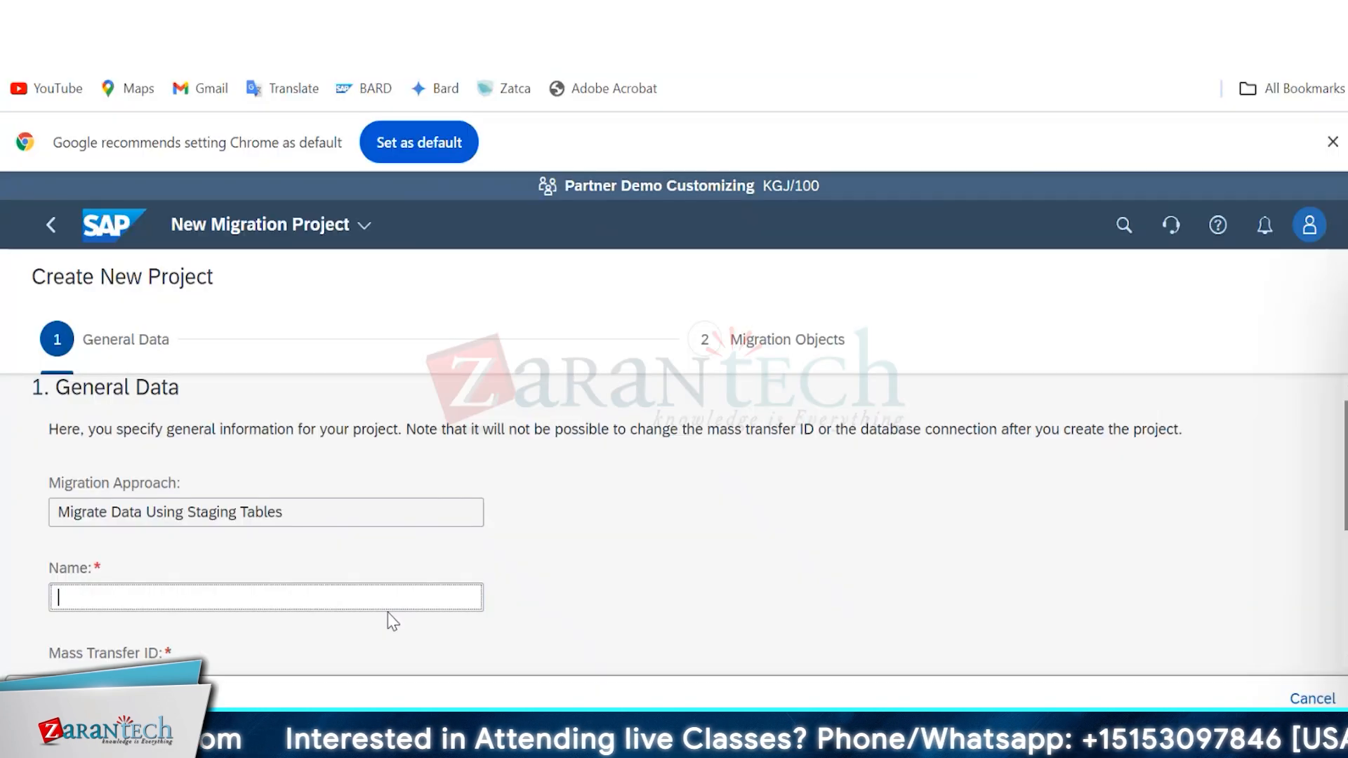
In Chrome, set up the project as MIG:AYC:SQL with the local SAP S/4HANA database schema and Bank selected, and proceed to its review.
type("MIG:AYC:SQL")
scroll(72, 600, "down", 4)
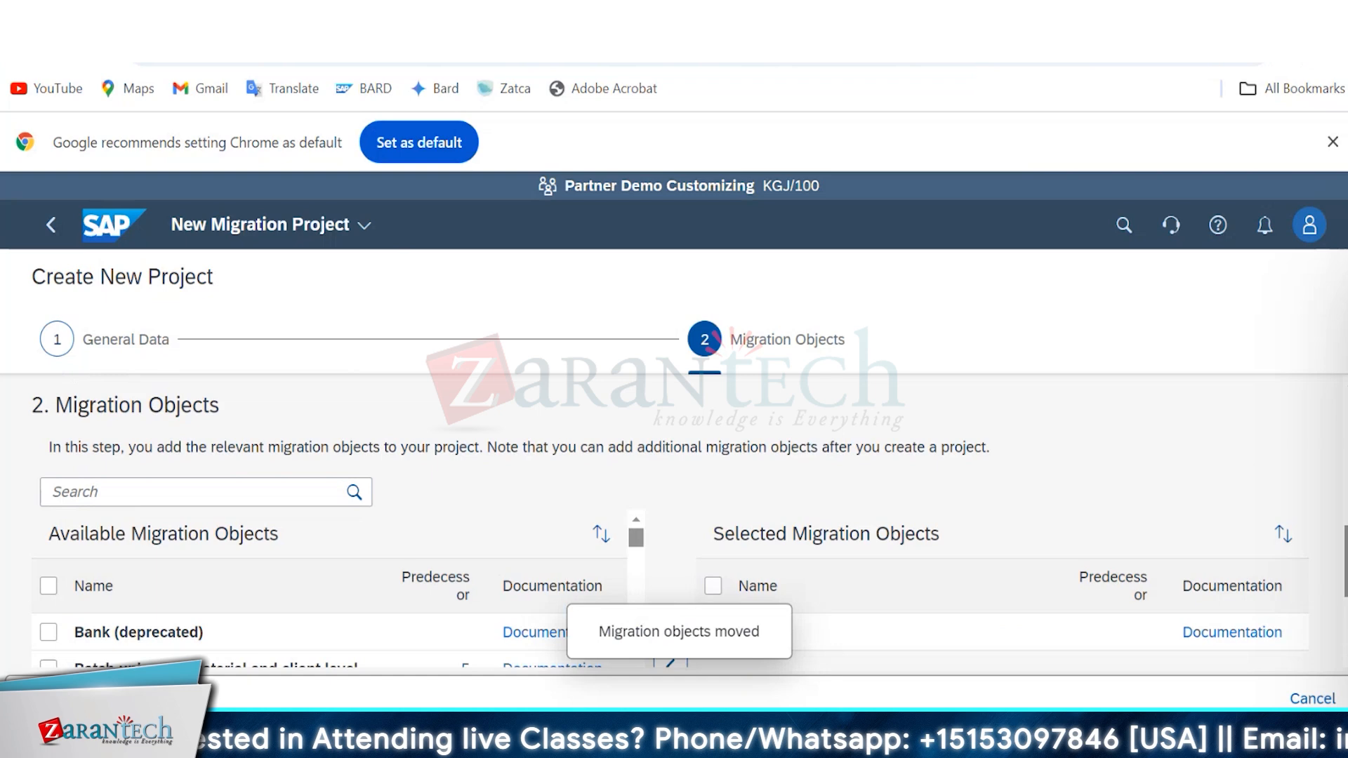
scroll(674, 492, "down", 3)
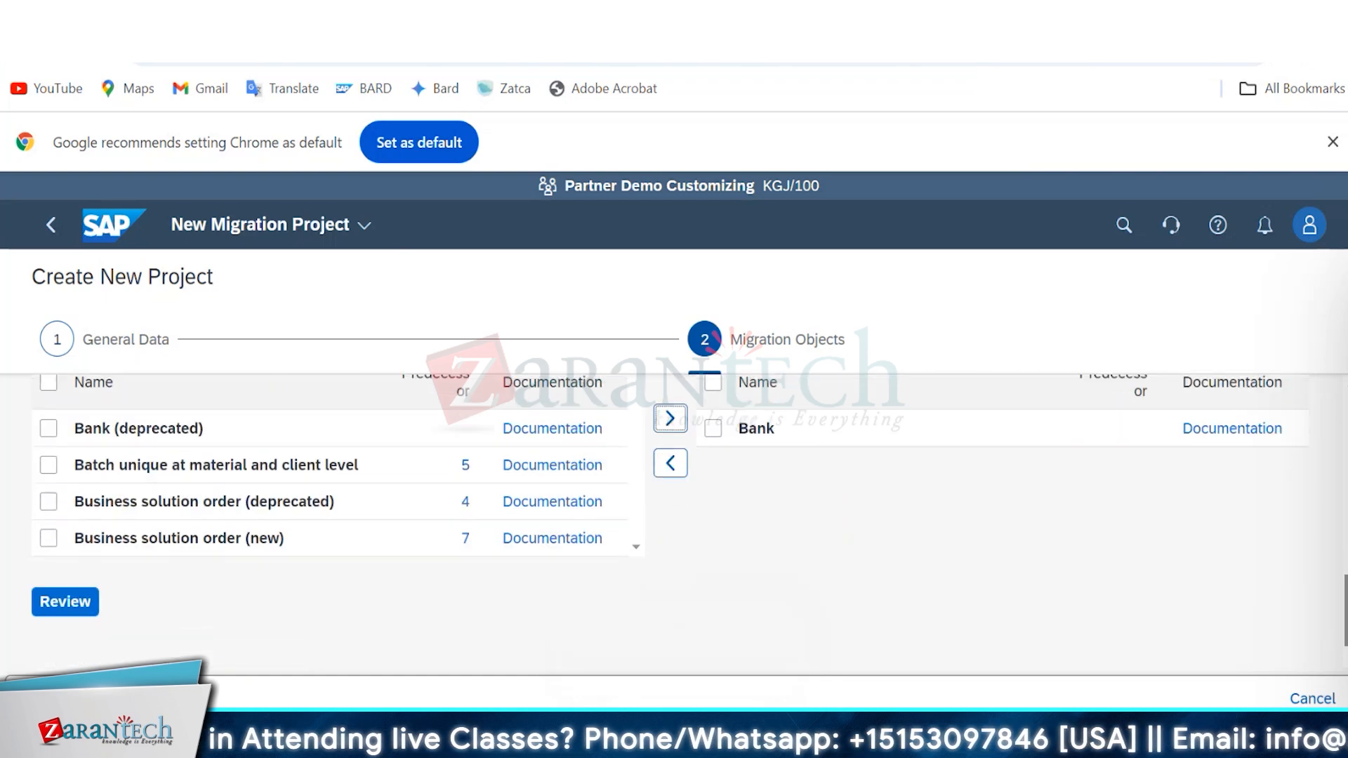
left_click(81, 608)
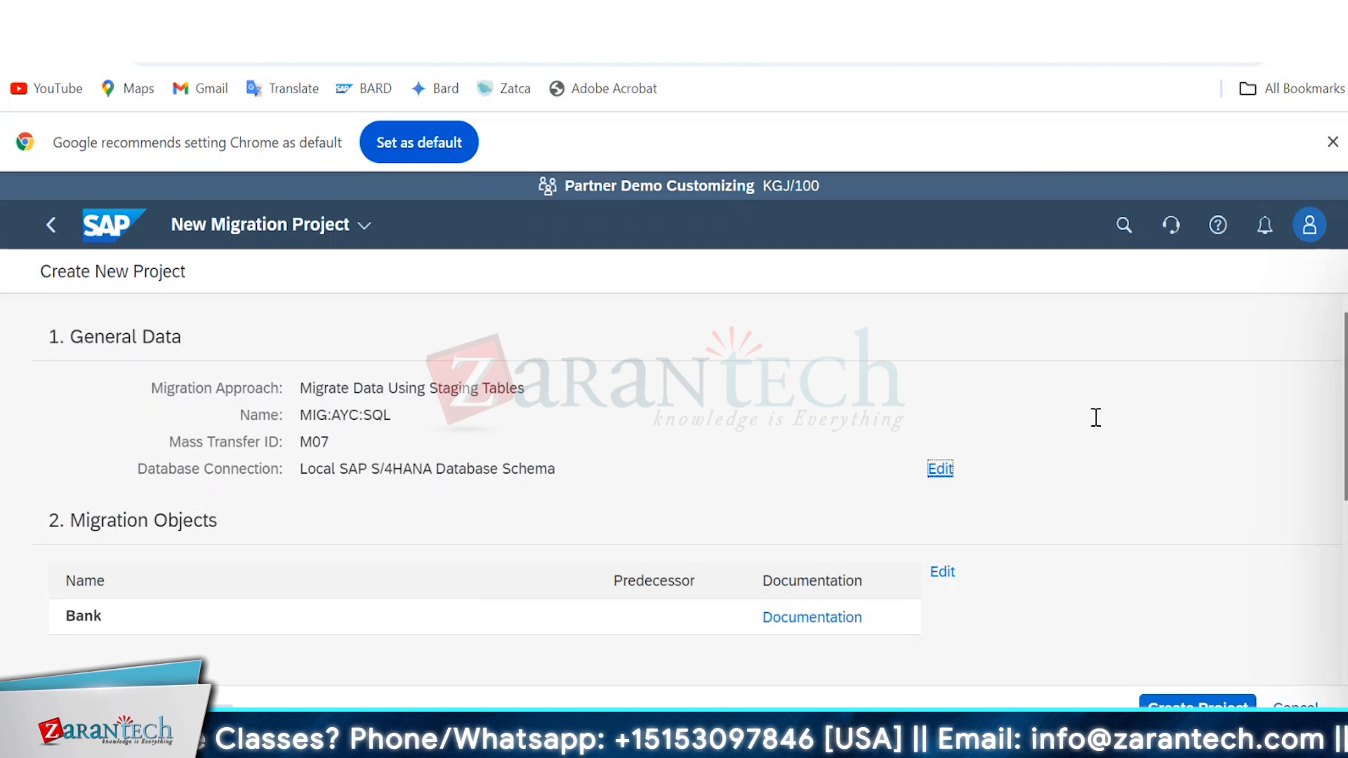
Check the general data and migration objects in the review and create the MIG:AYC:SQL project.
scroll(675, 463, "down", 2)
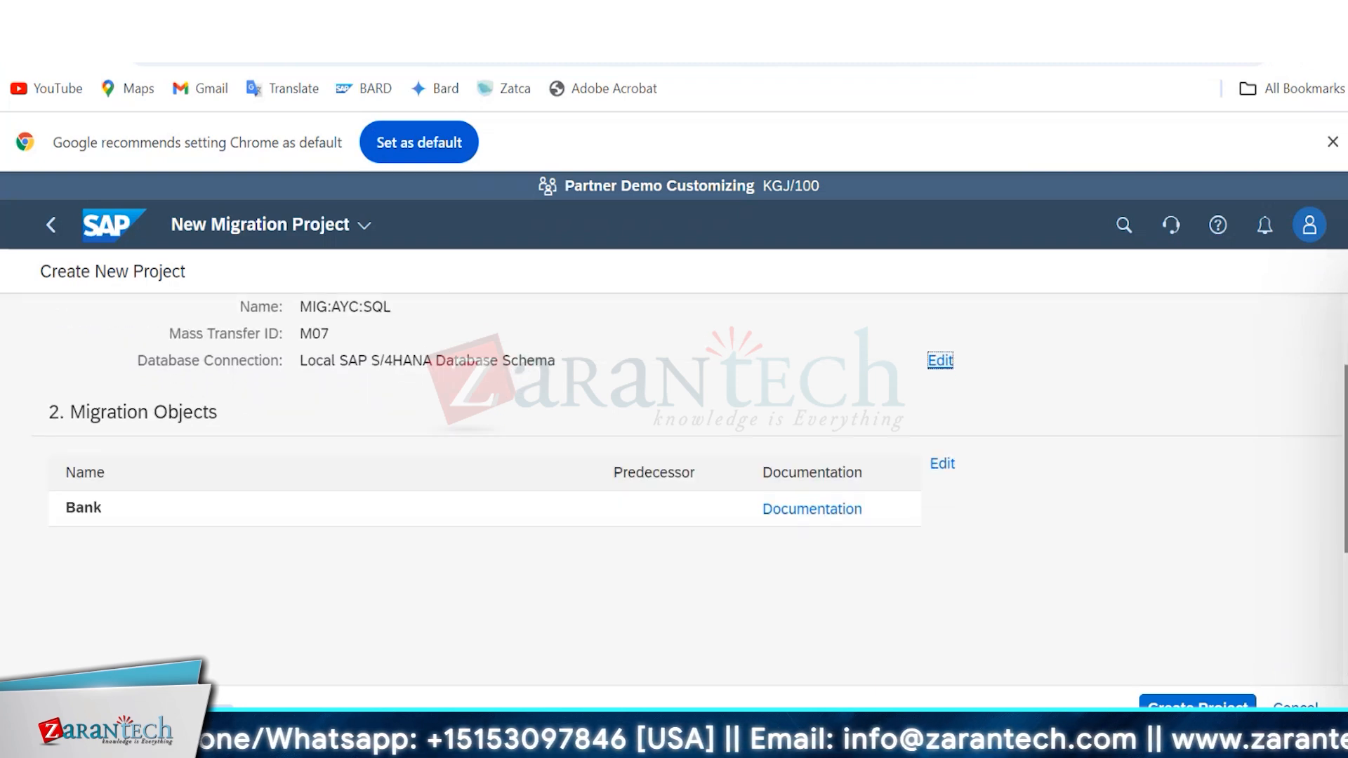
scroll(674, 464, "up", 2)
scroll(674, 463, "down", 2)
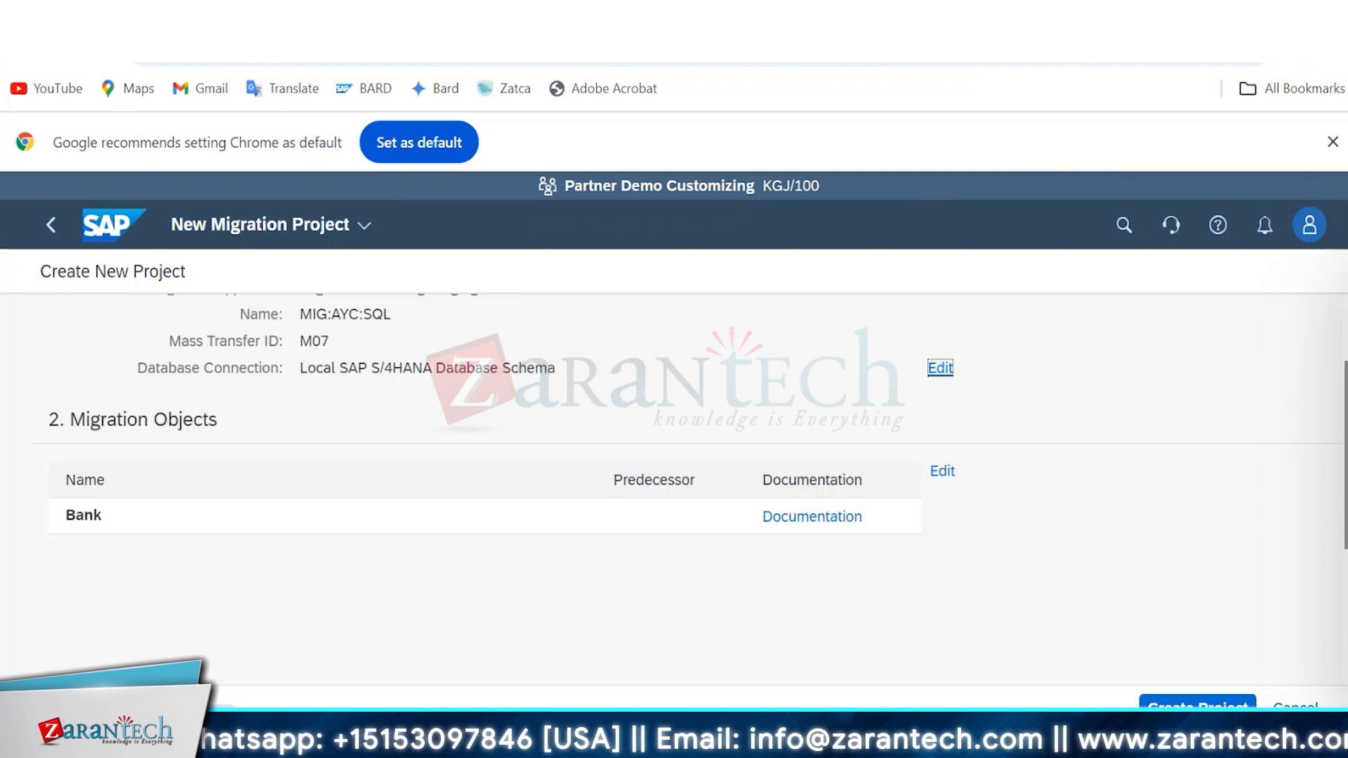
left_click(1200, 705)
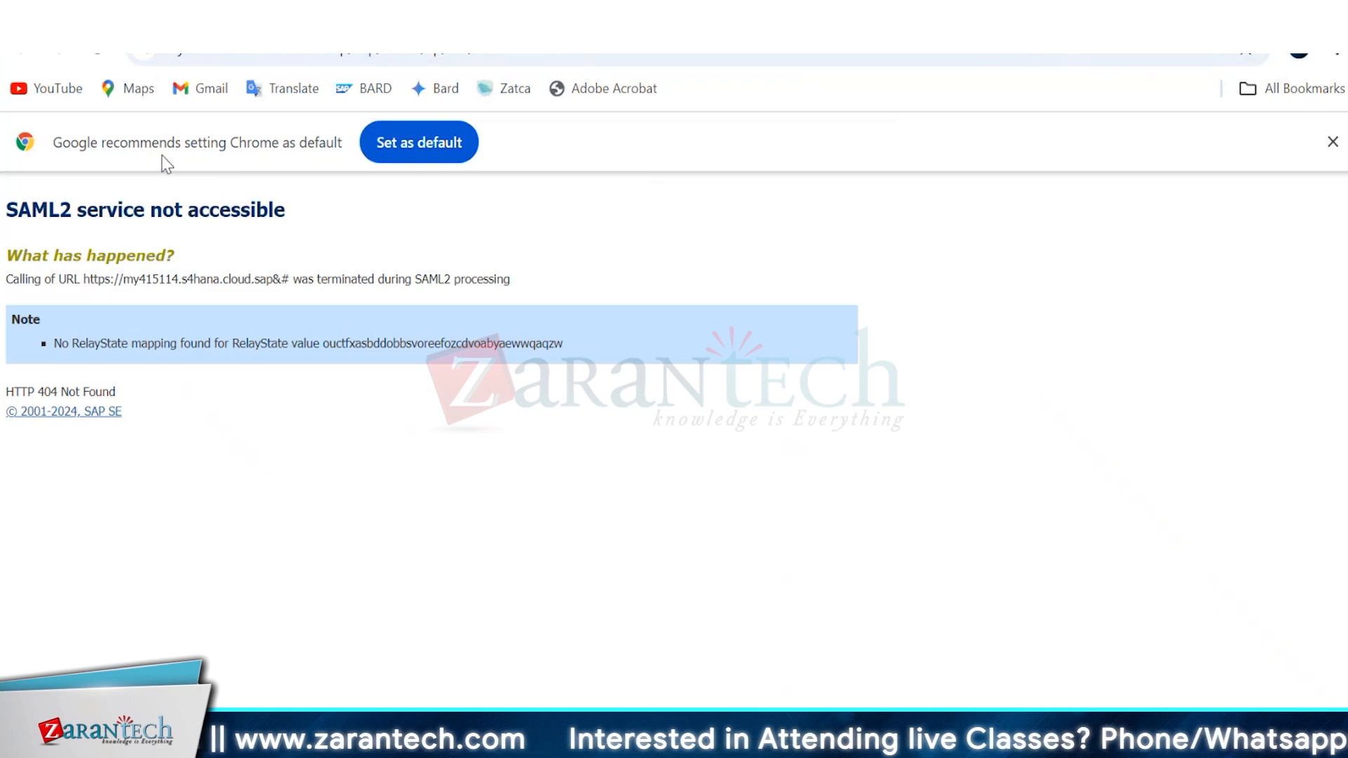
Reload the SAML2 error page with form resubmission, dismiss the default-browser notice and return to the SAP home page.
left_click(96, 62)
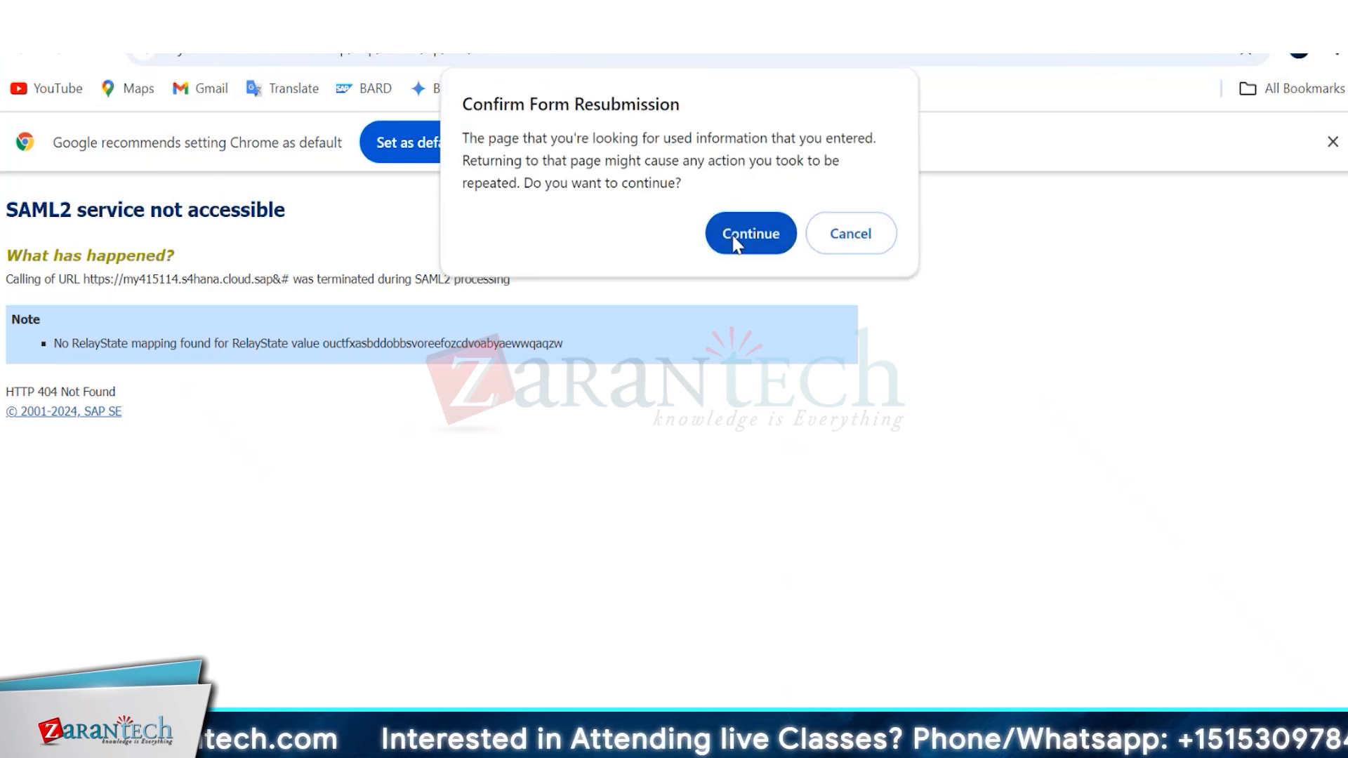
left_click(737, 238)
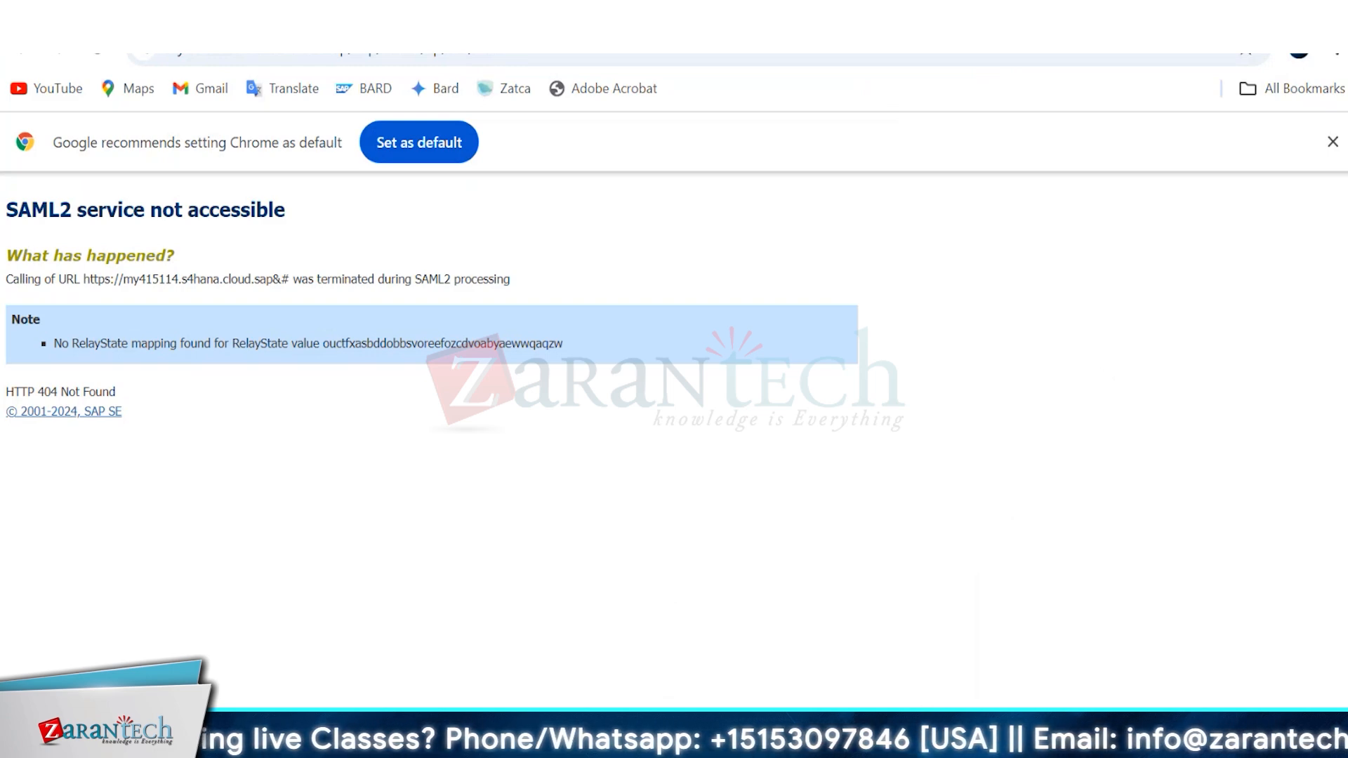
mouse_move(916, 742)
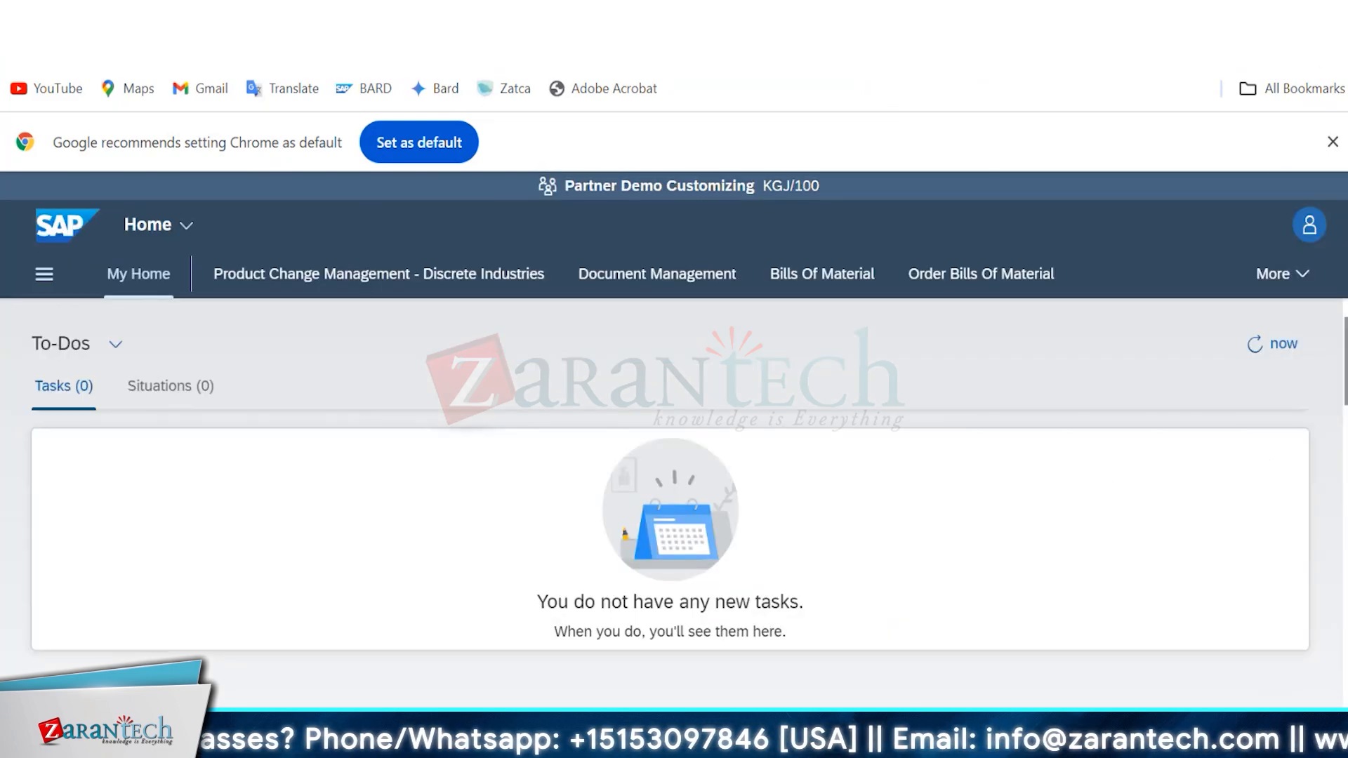
left_click(1333, 142)
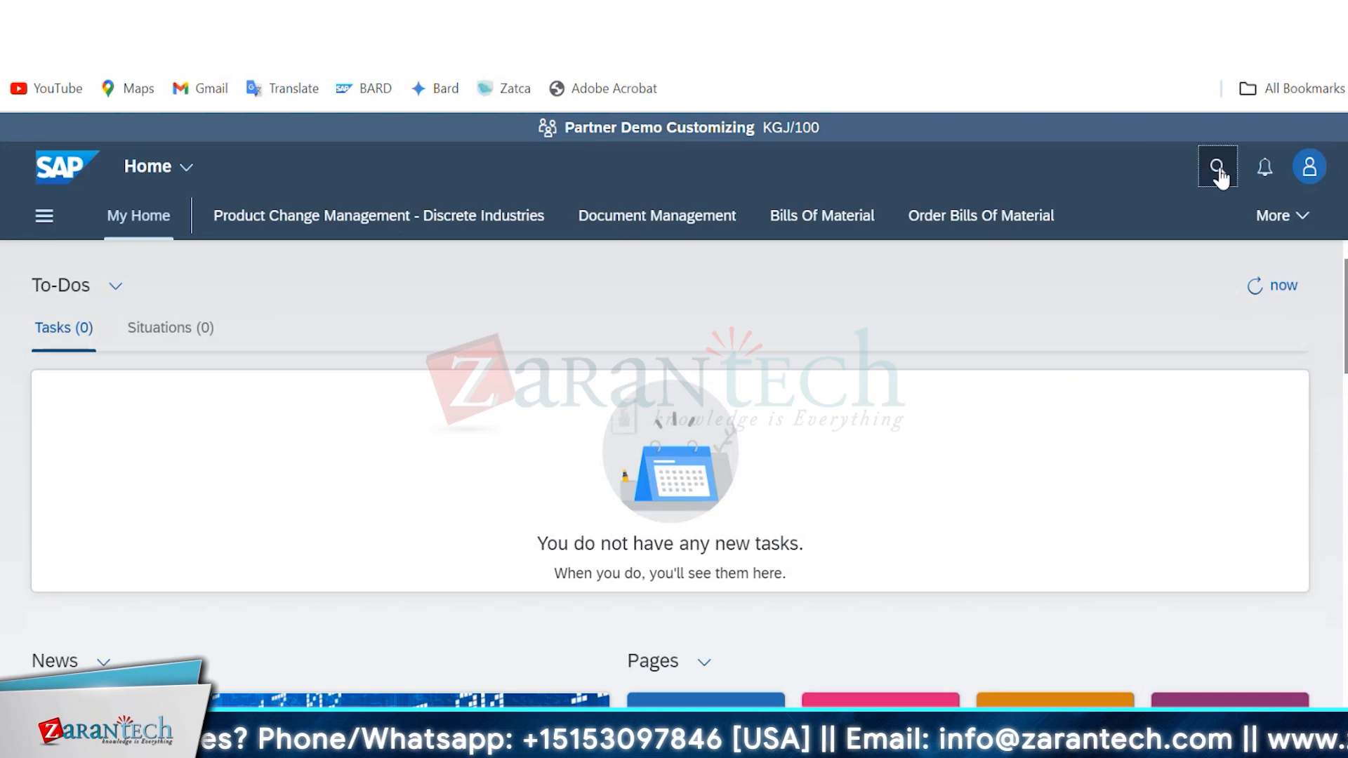
Search for the migration cockpit, open the active Migrate Your Data app and open the project MIG:AYC:SQL.
left_click(1219, 172)
type("migration c")
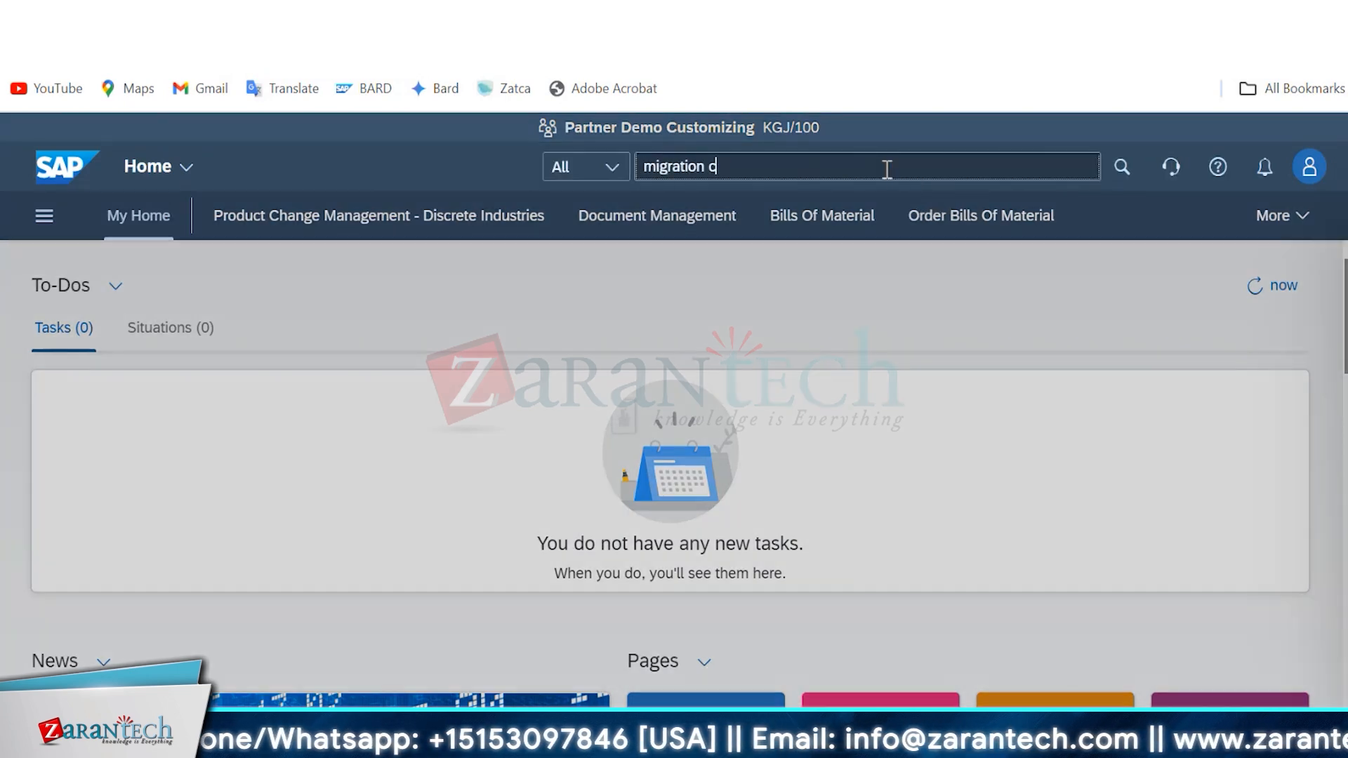
type("oc")
left_click(888, 259)
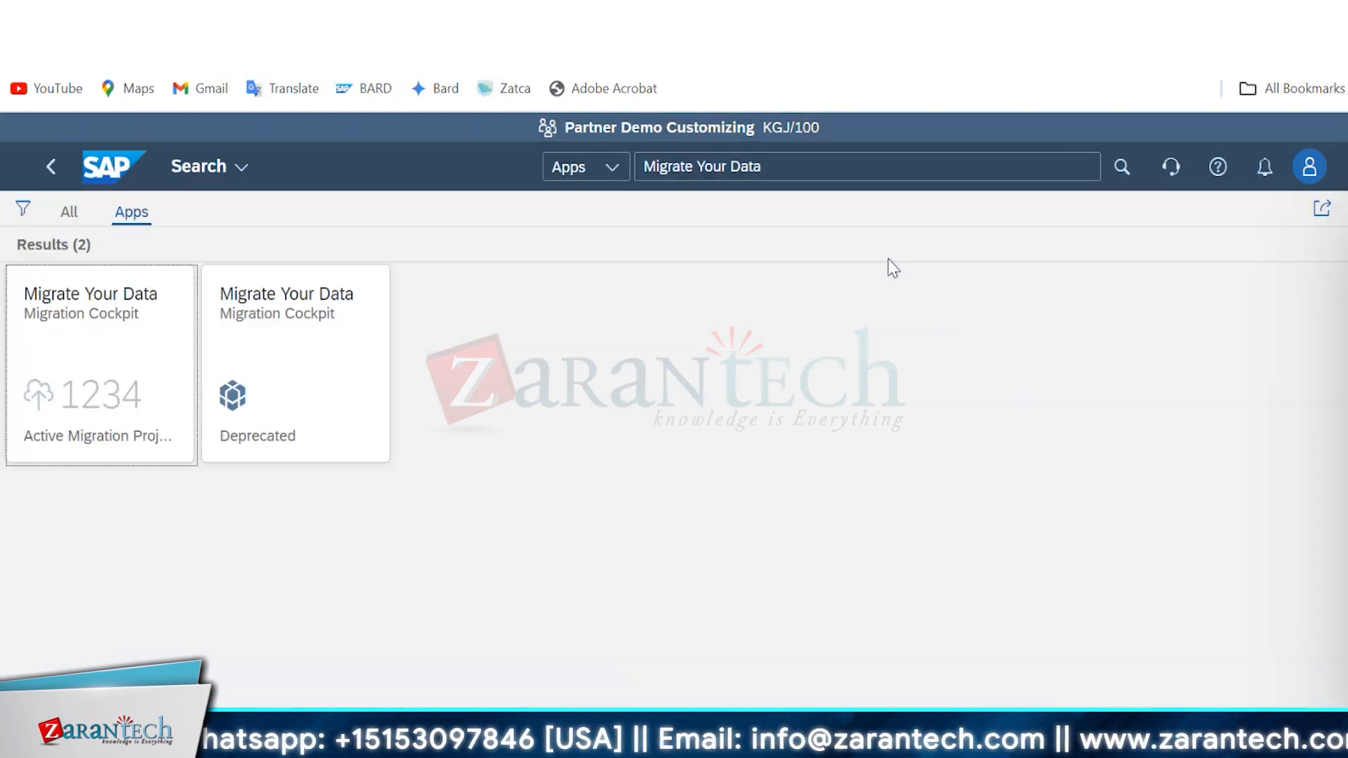
left_click(120, 373)
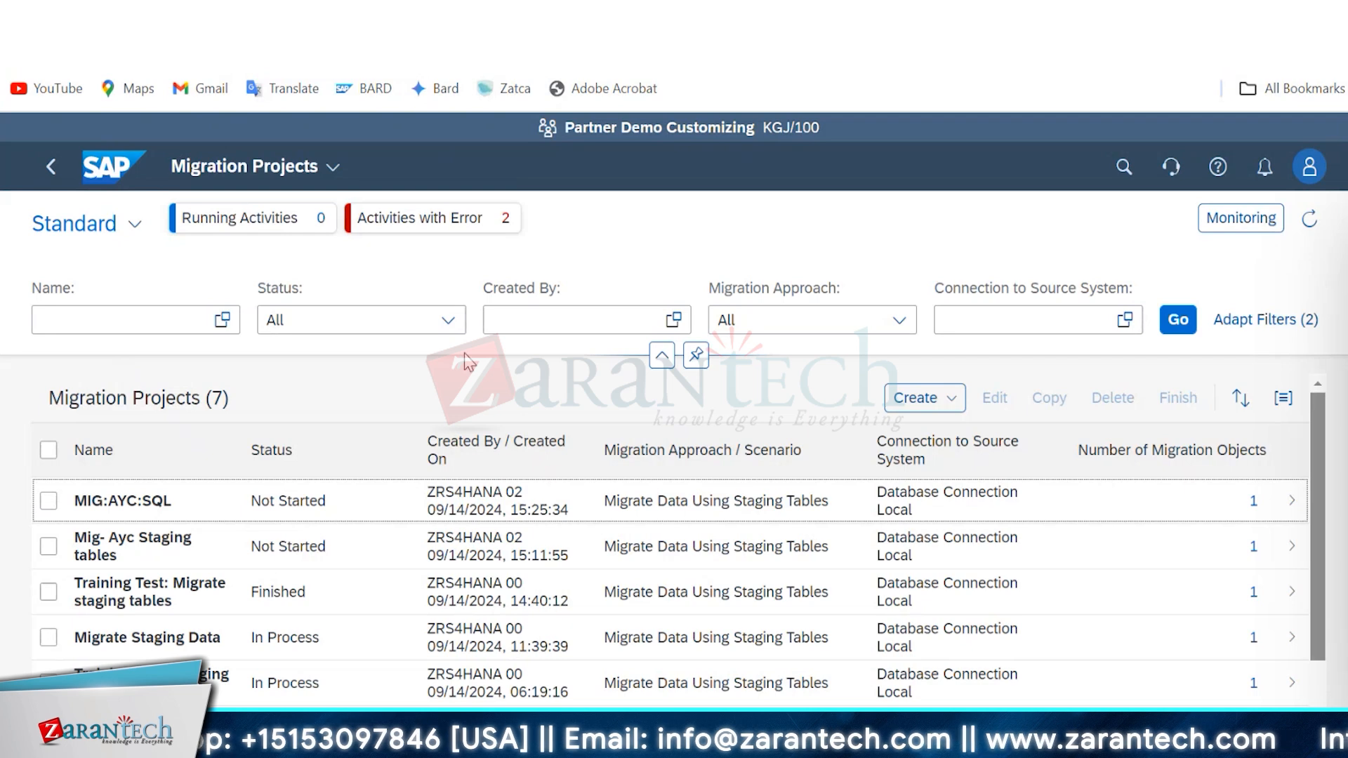
left_click(805, 520)
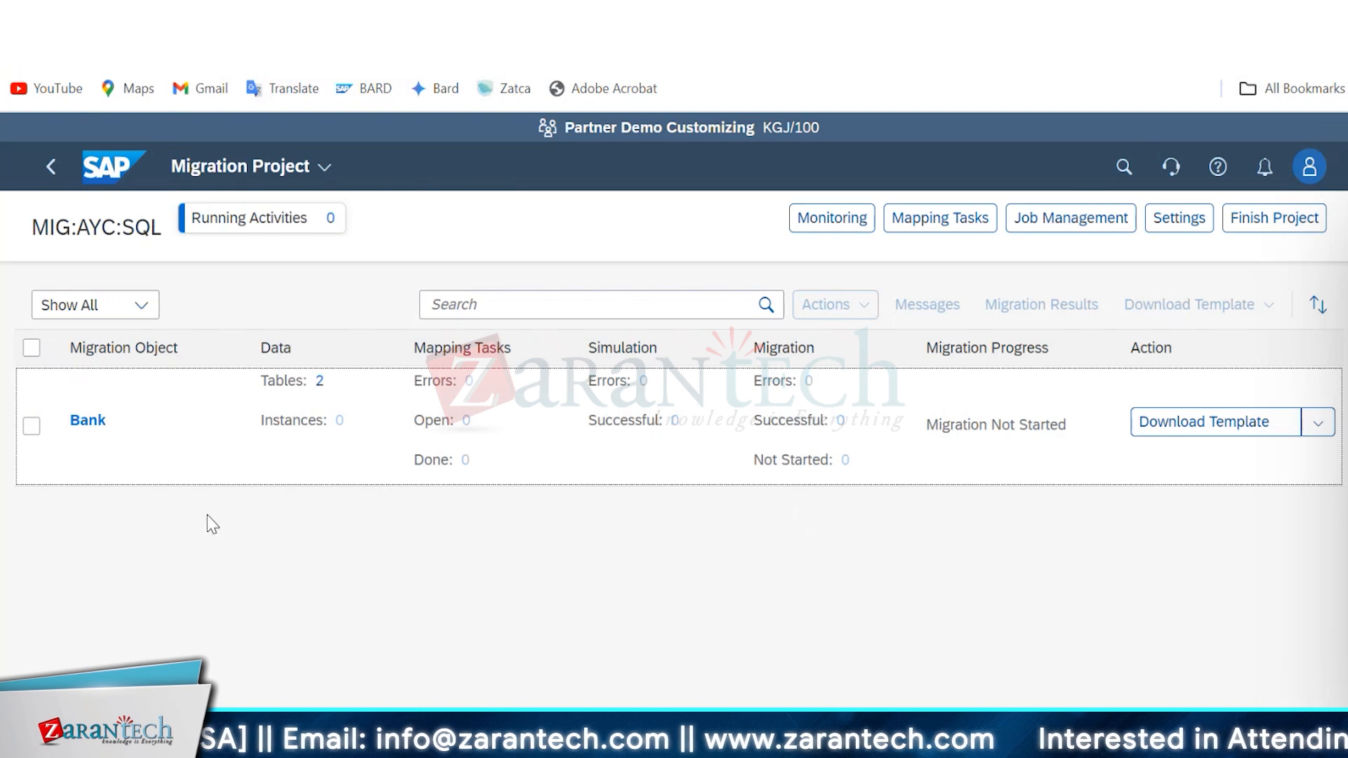
Select the Bank migration object and download its template as an XML file.
left_click(32, 427)
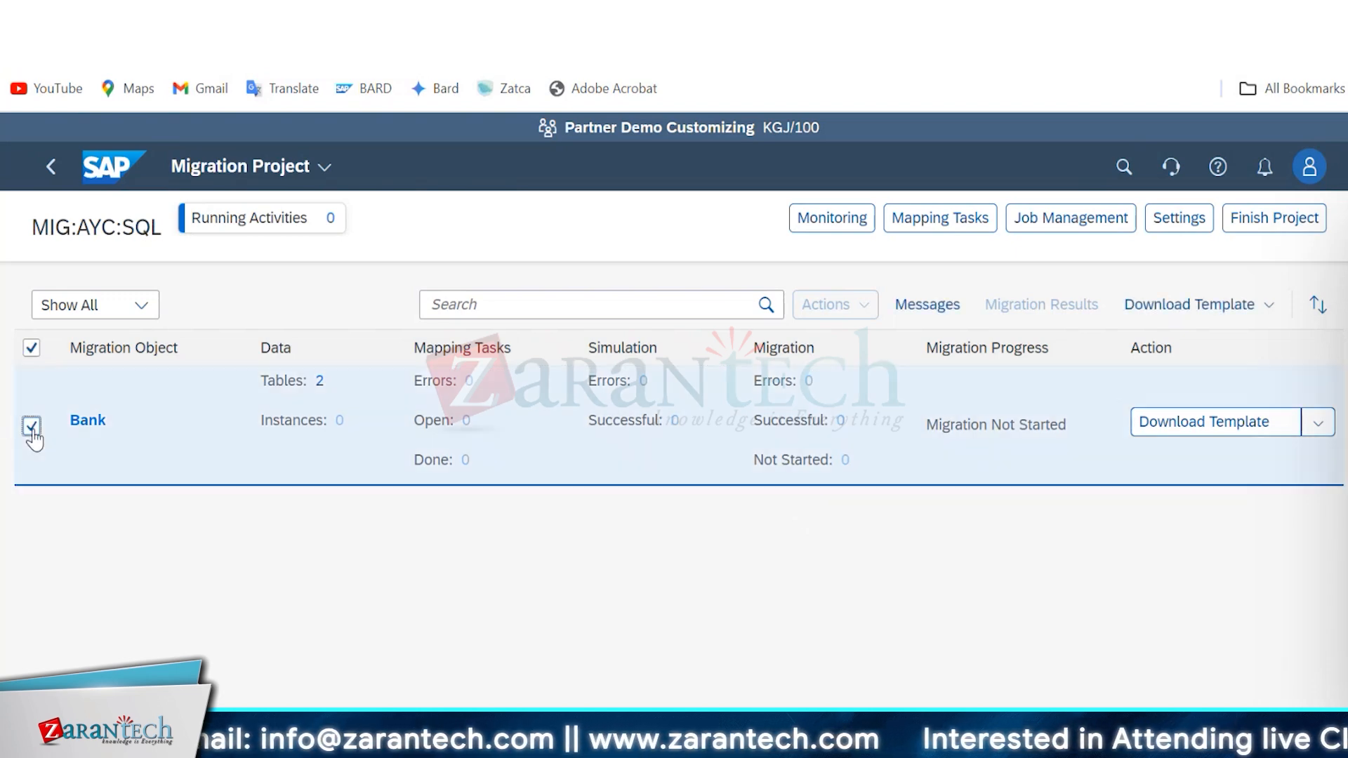
left_click(1228, 437)
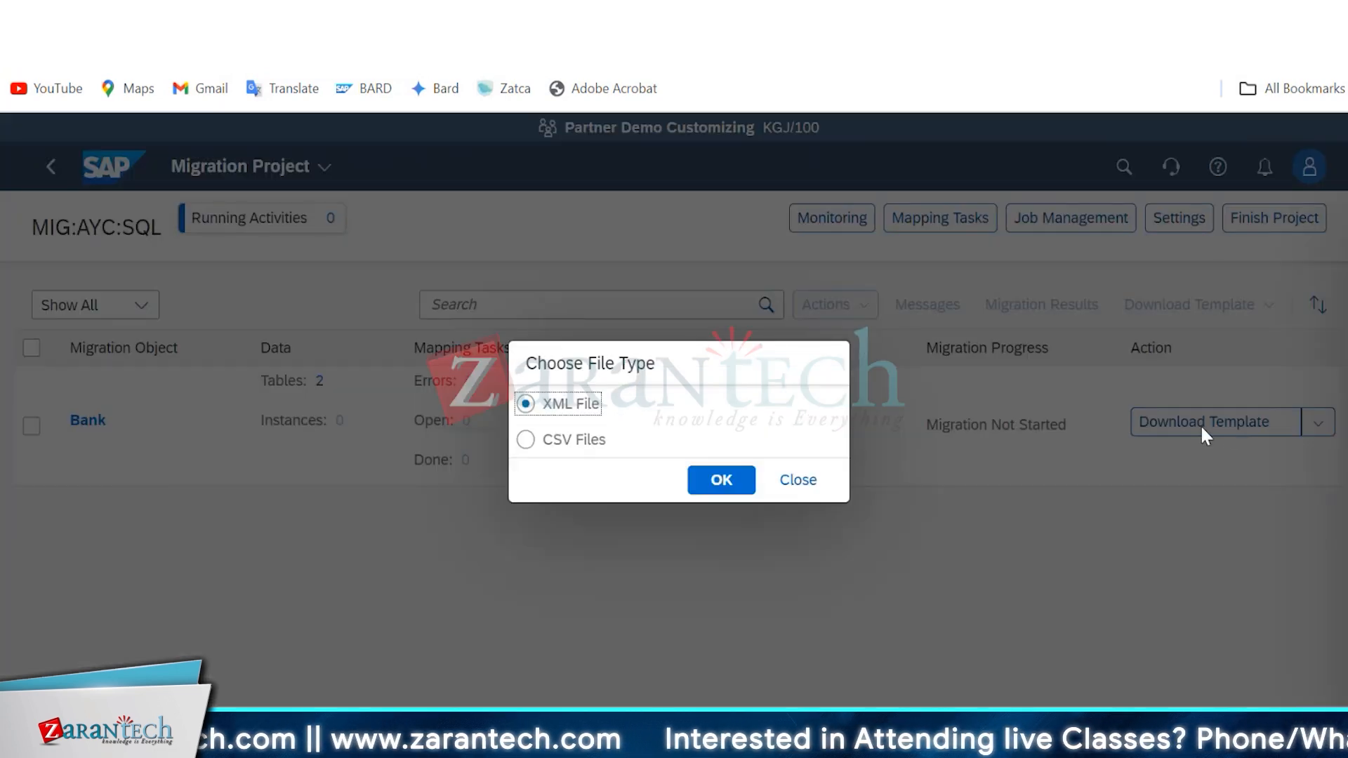
left_click(708, 480)
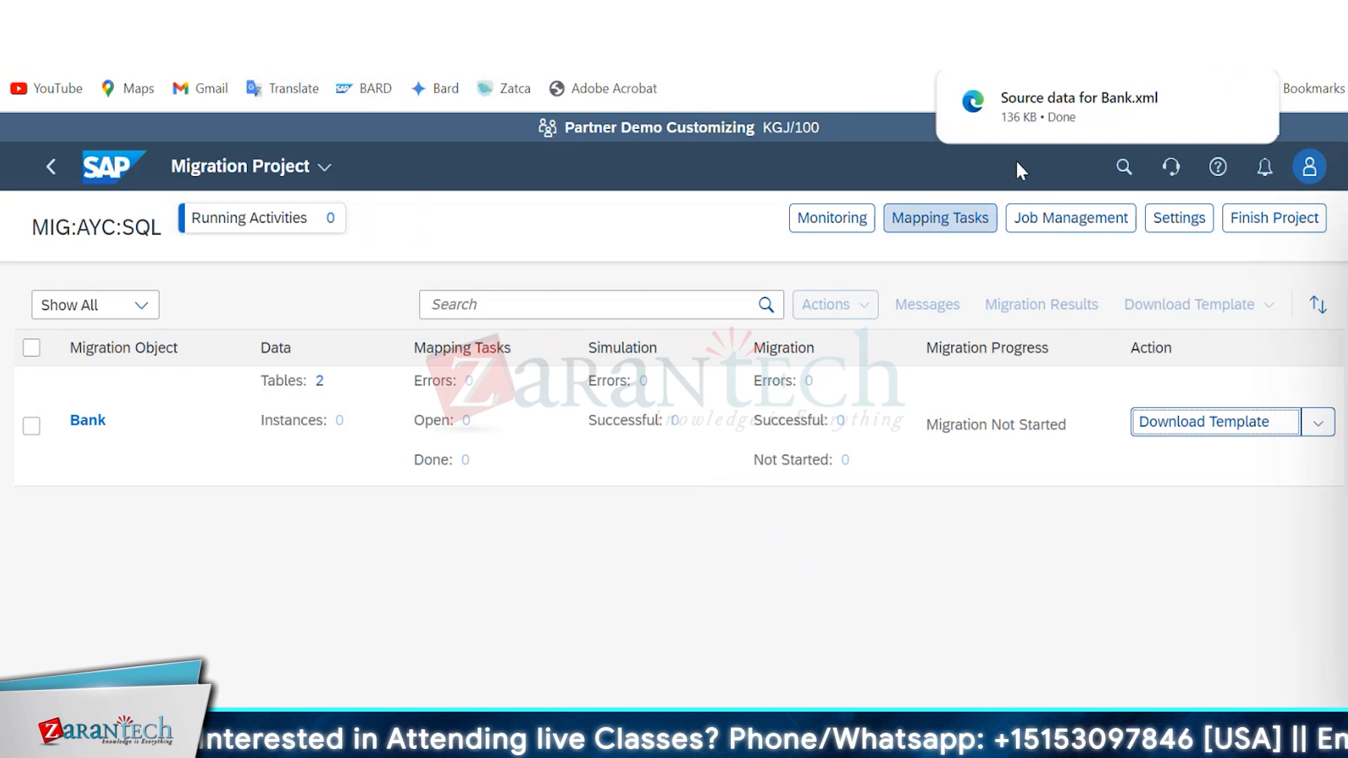
Show the downloaded Source data for Bank file in its folder and arrange the Excel window so both are visible.
left_click(1205, 103)
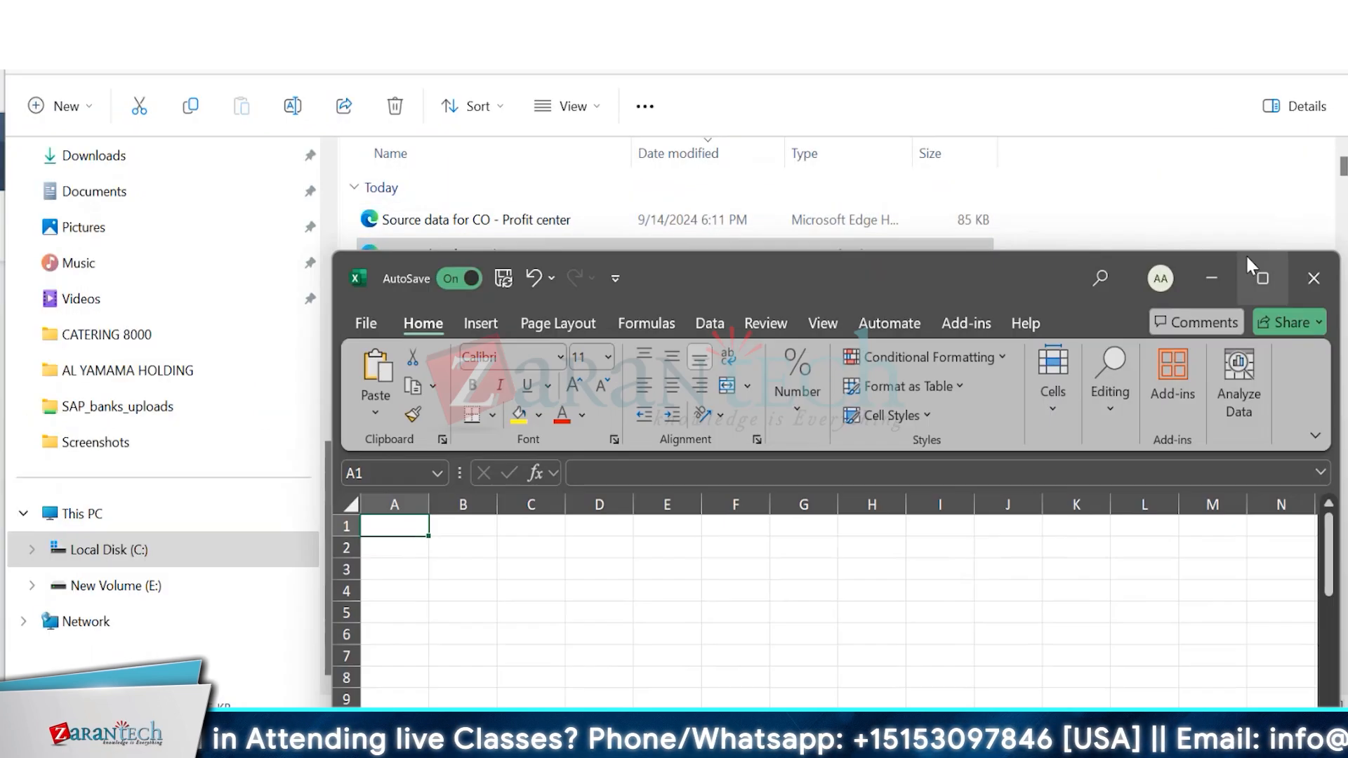
left_click(1202, 281)
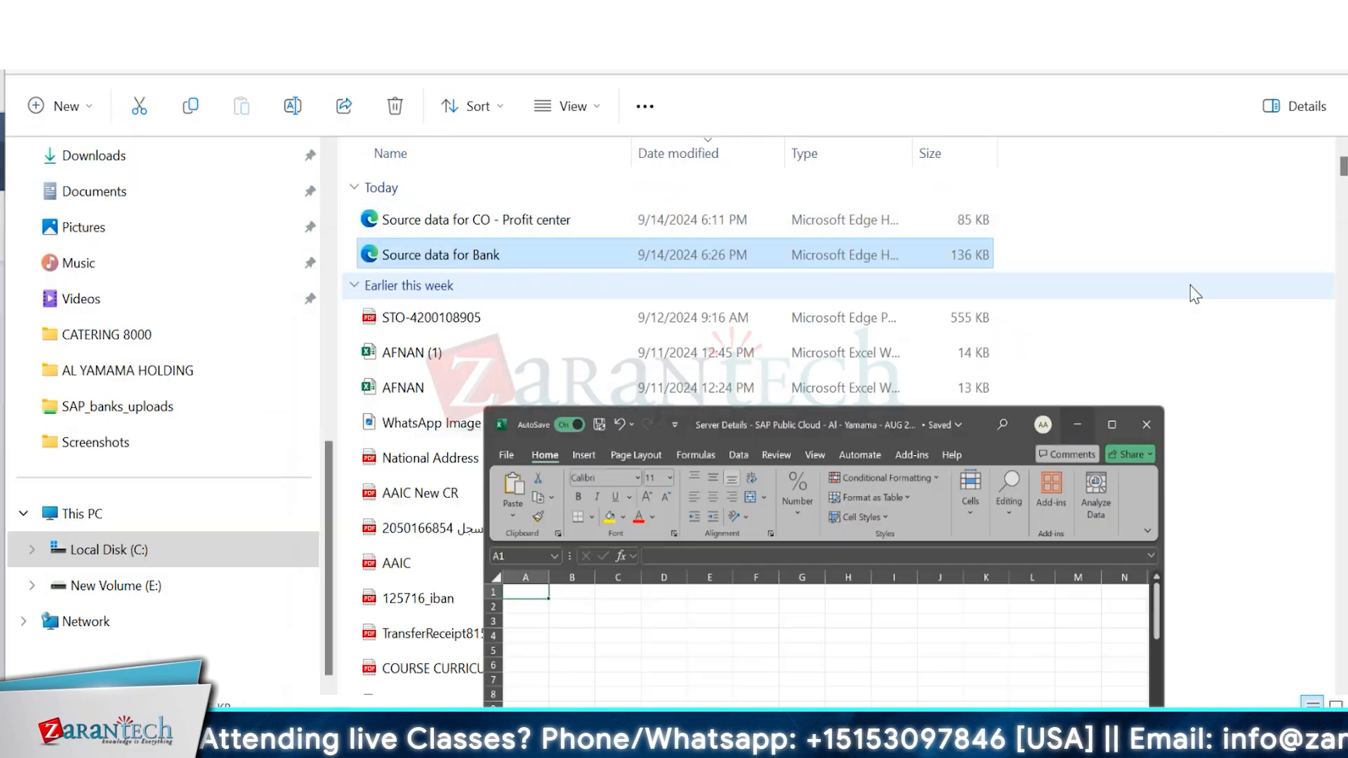
left_click(842, 741)
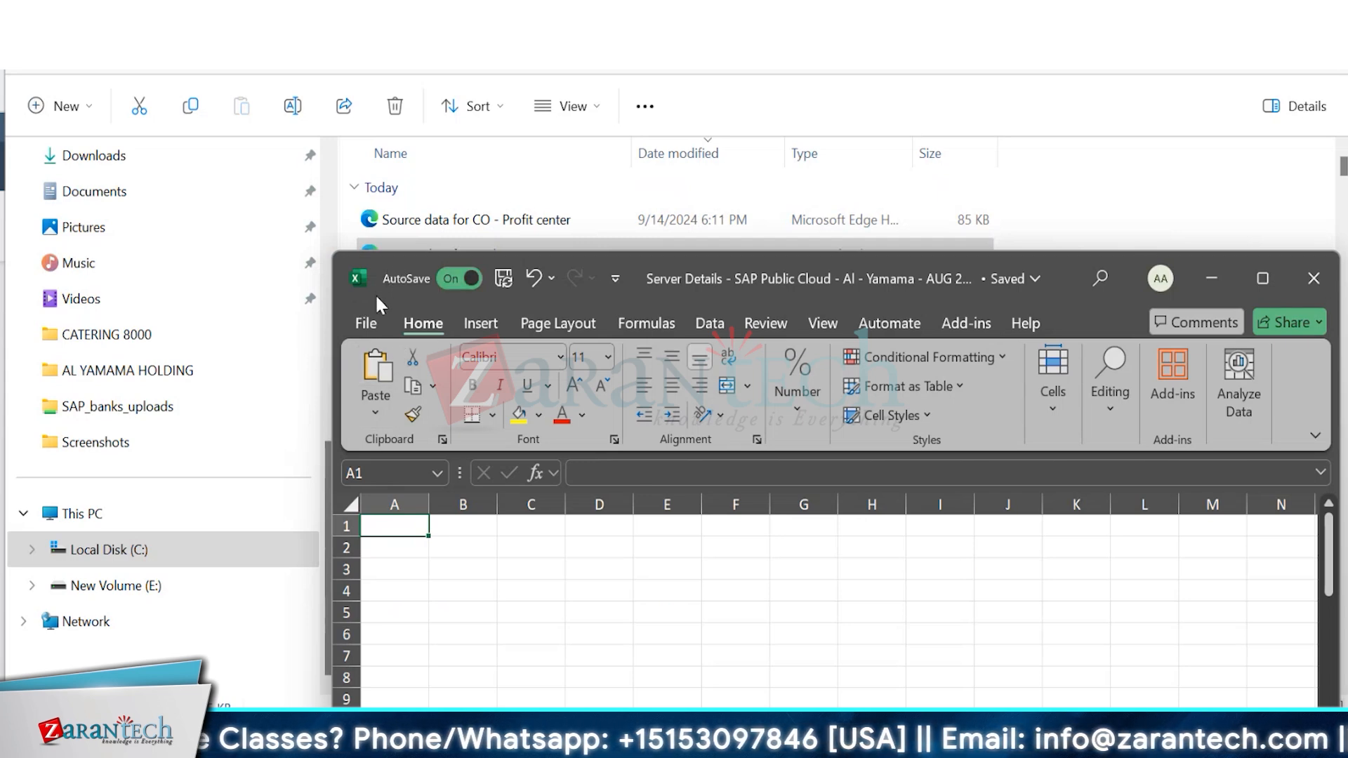
left_click(1264, 259)
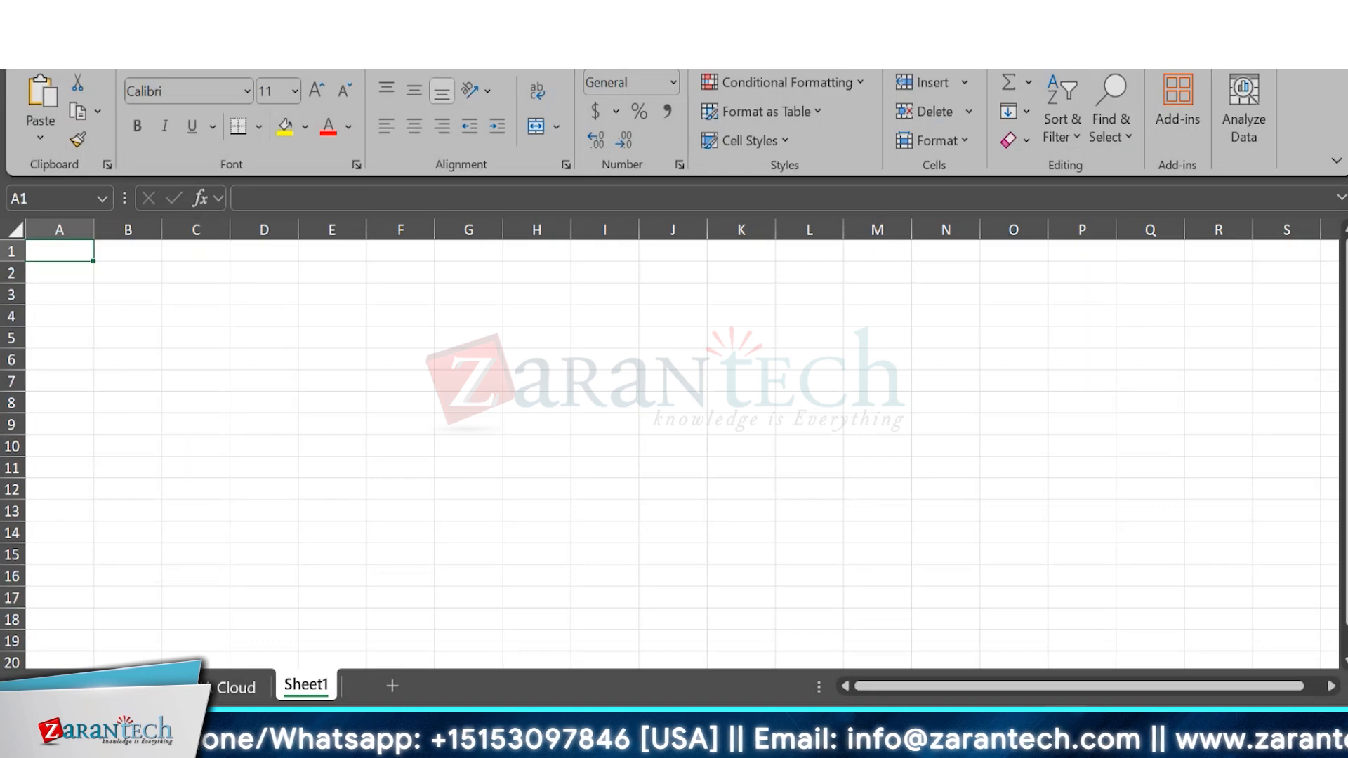
left_click_drag(1056, 3, 1034, 328)
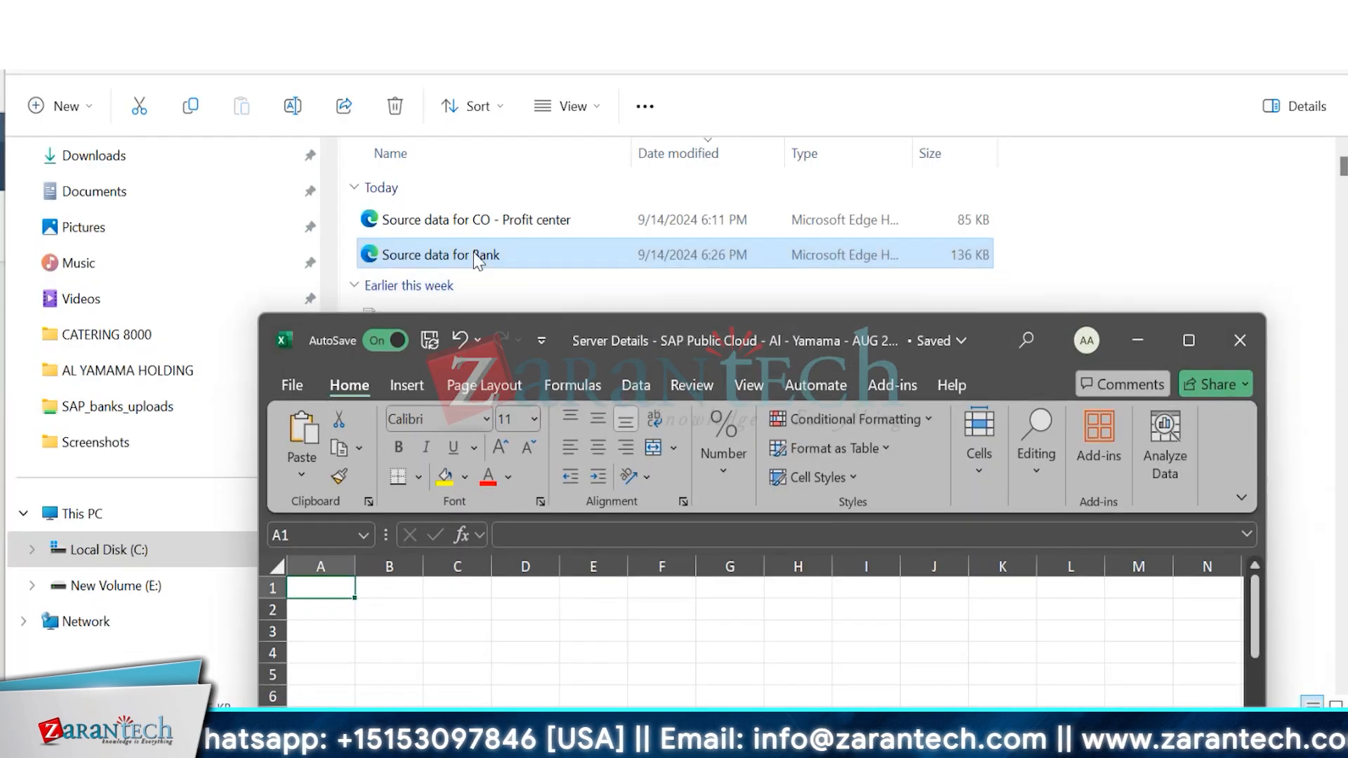
Open the Source data for Bank file in Excel, enable editing and maximize its window.
left_click_drag(478, 260, 313, 597)
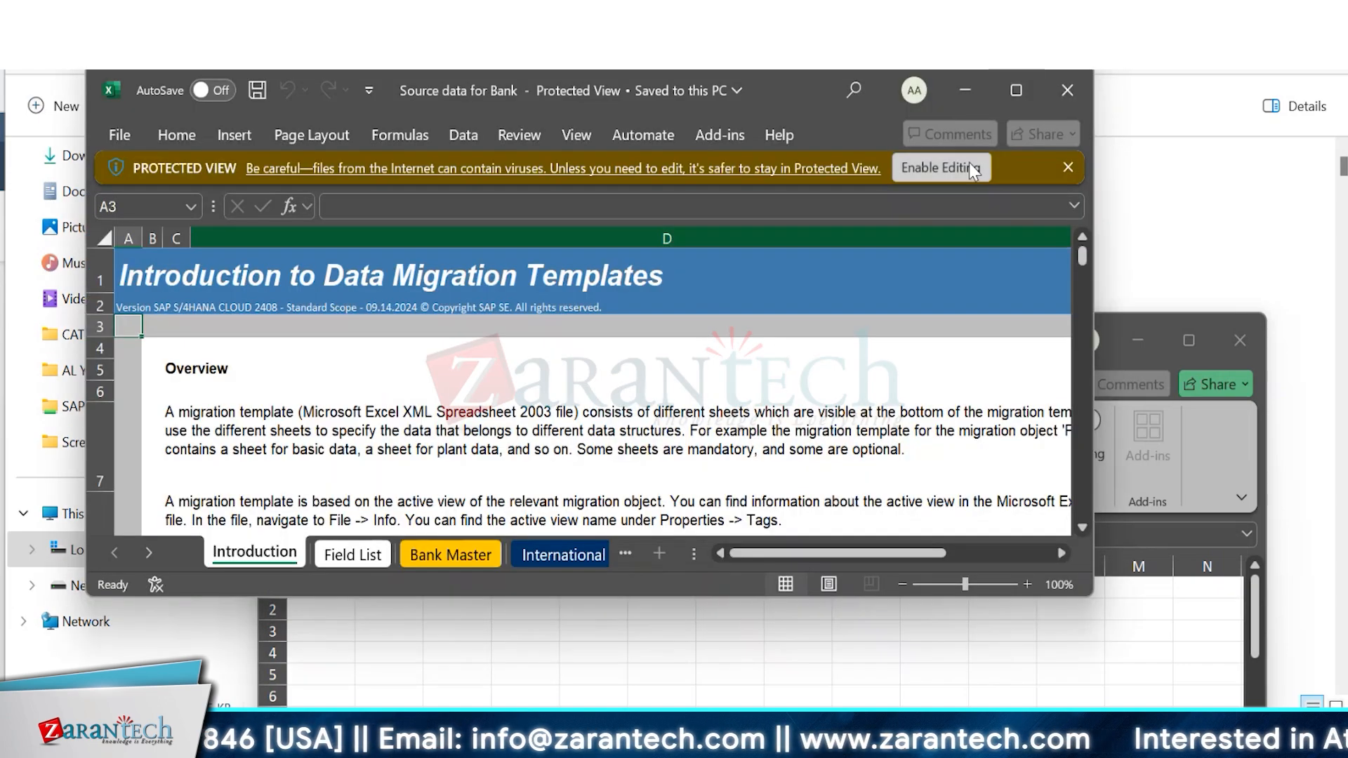
left_click(968, 165)
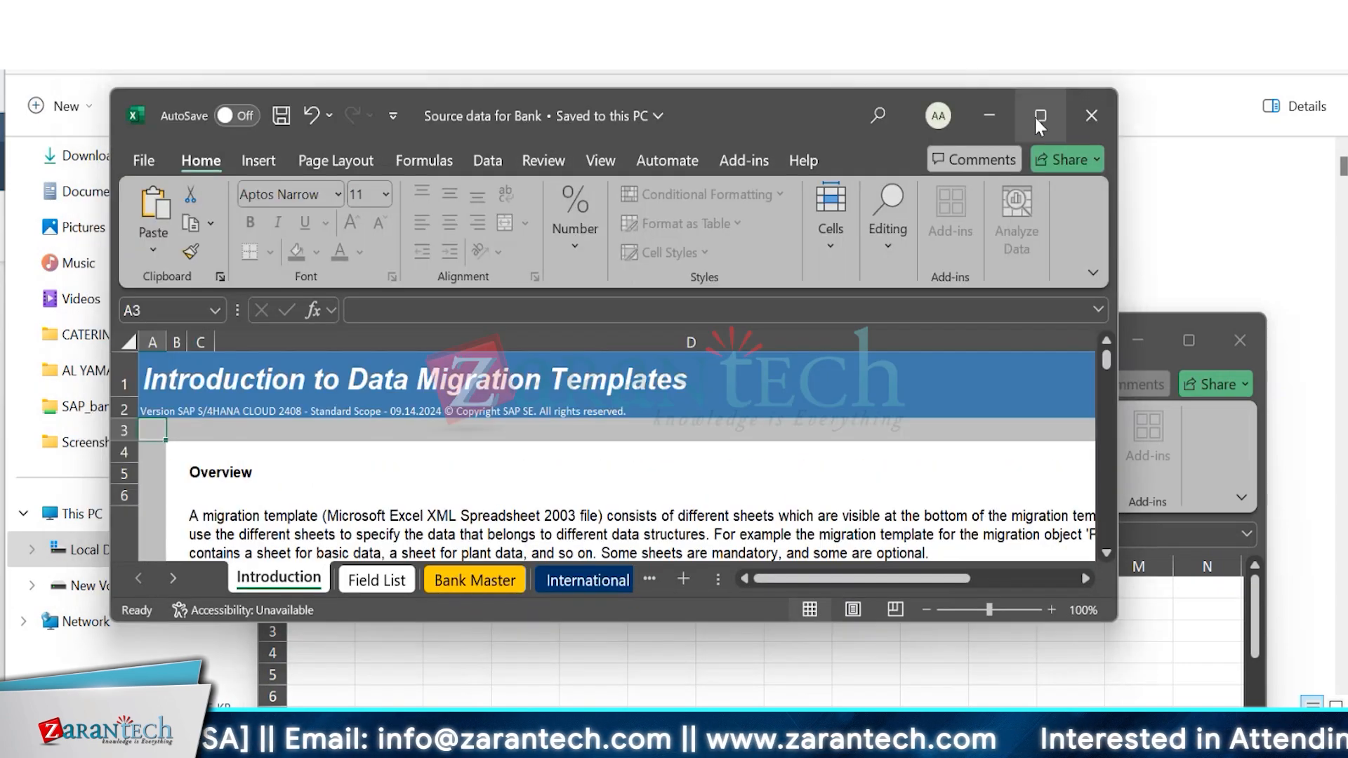
left_click(1040, 116)
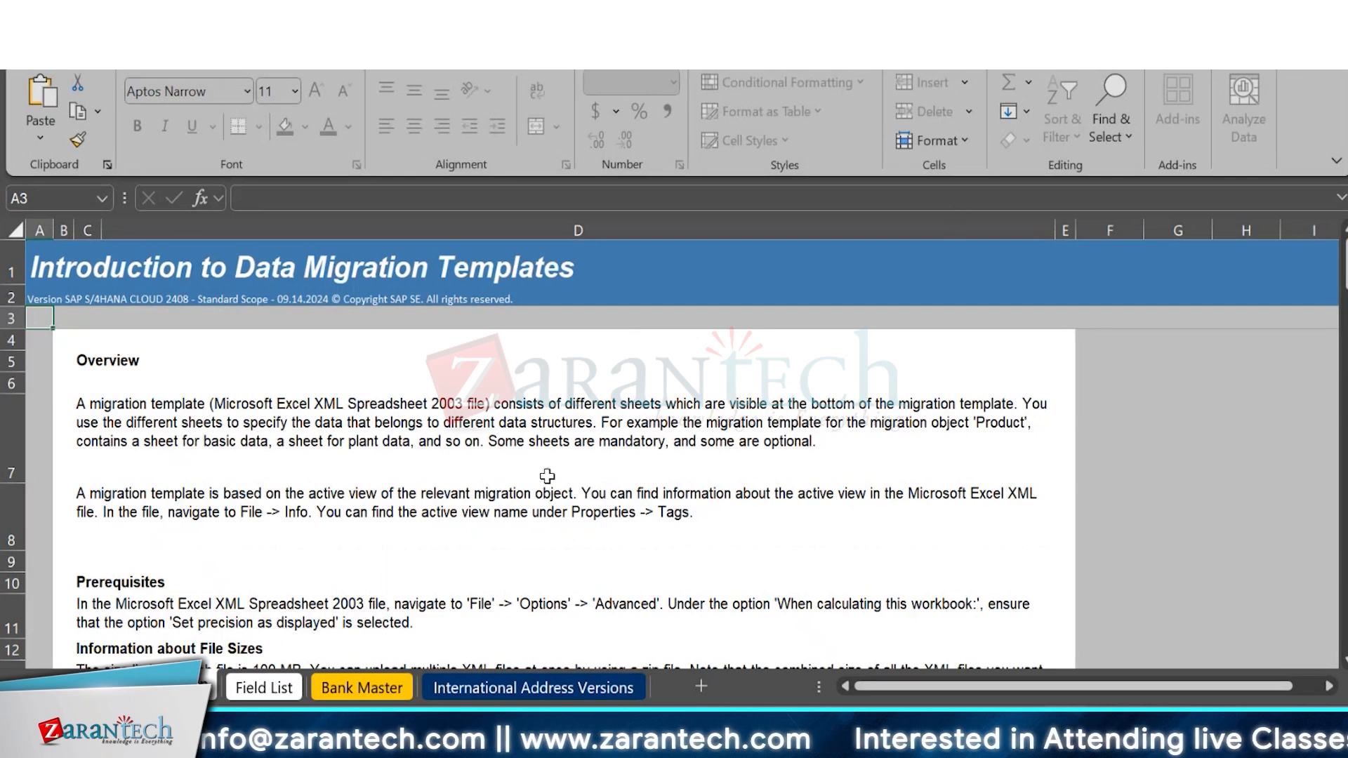
Examine the Bank object's field list for mandatory fields and compare it with the Bank Master sheet, ending on Bank Master.
left_click(281, 691)
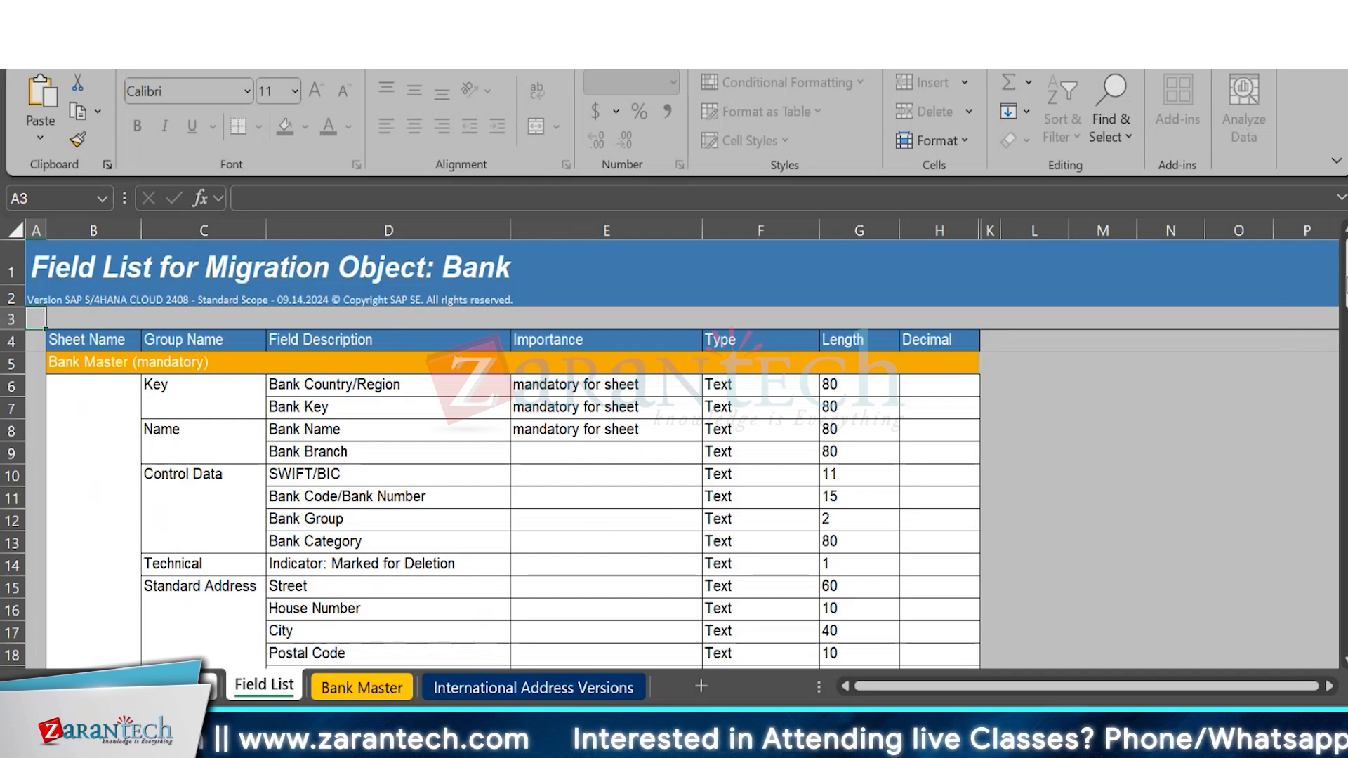
scroll(1319, 289, "down", 8)
scroll(696, 640, "down", 5)
scroll(696, 640, "up", 10)
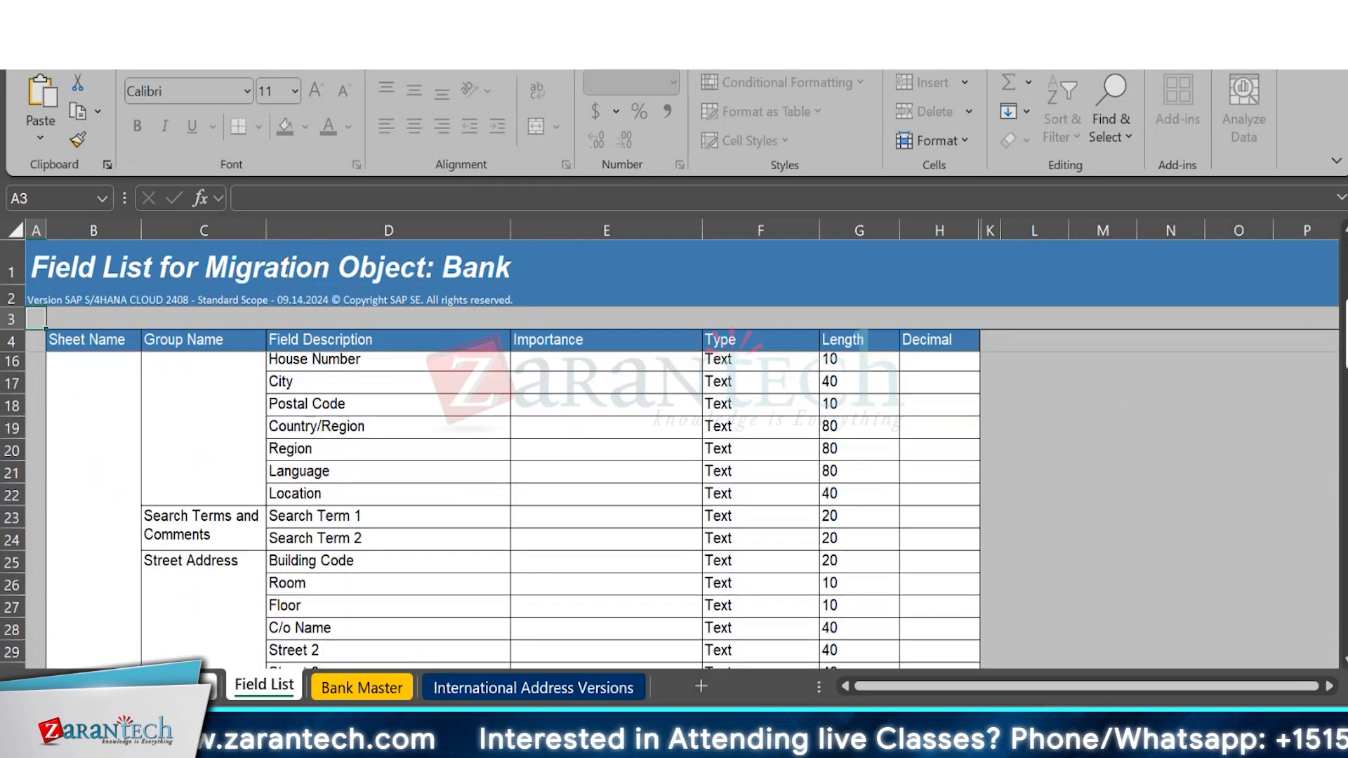
left_click(379, 688)
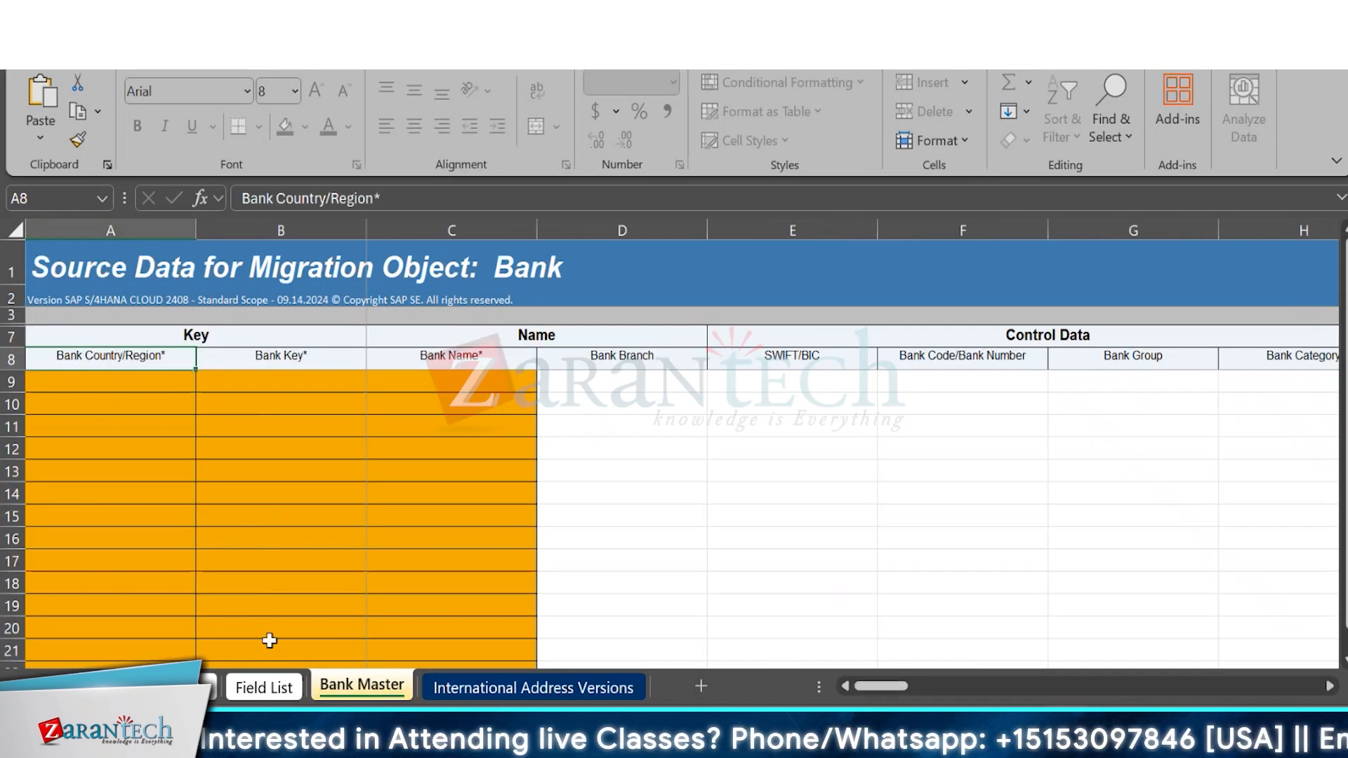
left_click(264, 688)
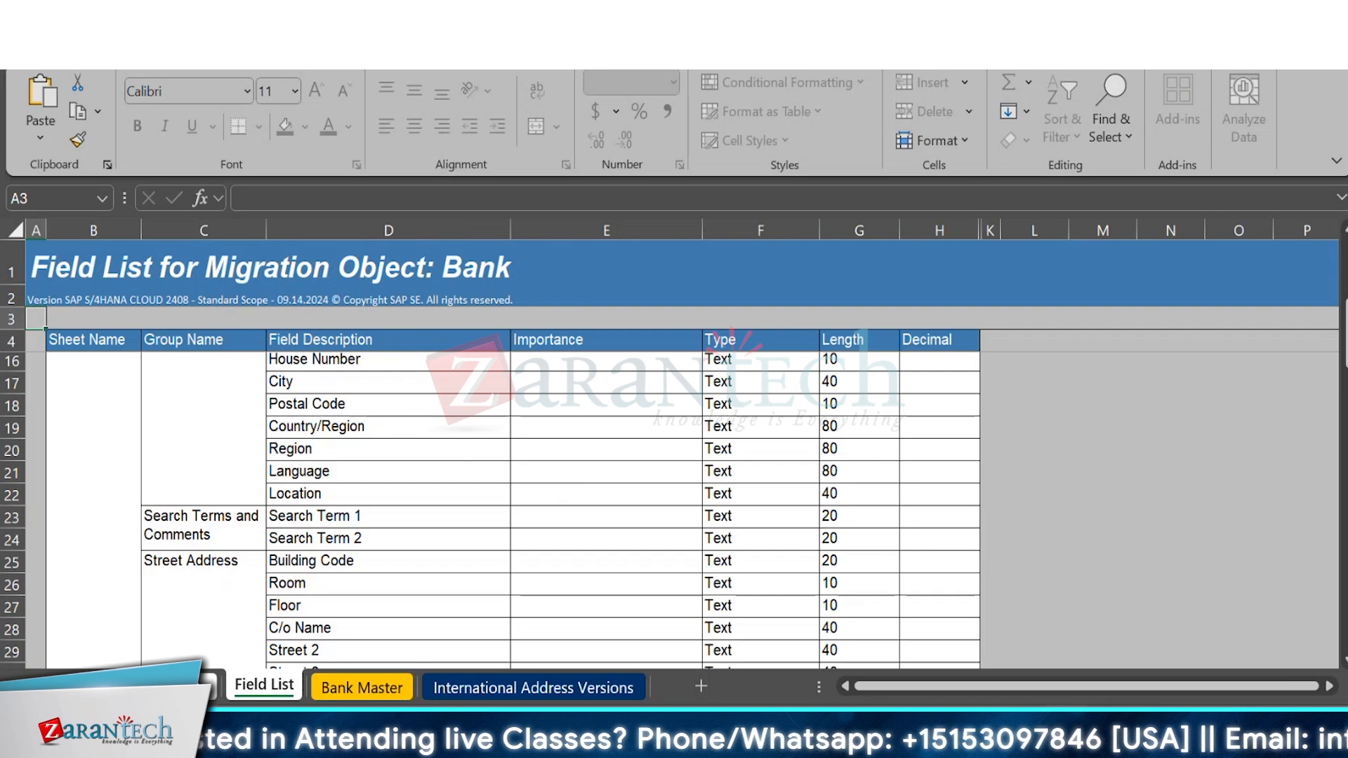
scroll(1119, 394, "up", 3)
scroll(628, 441, "up", 1)
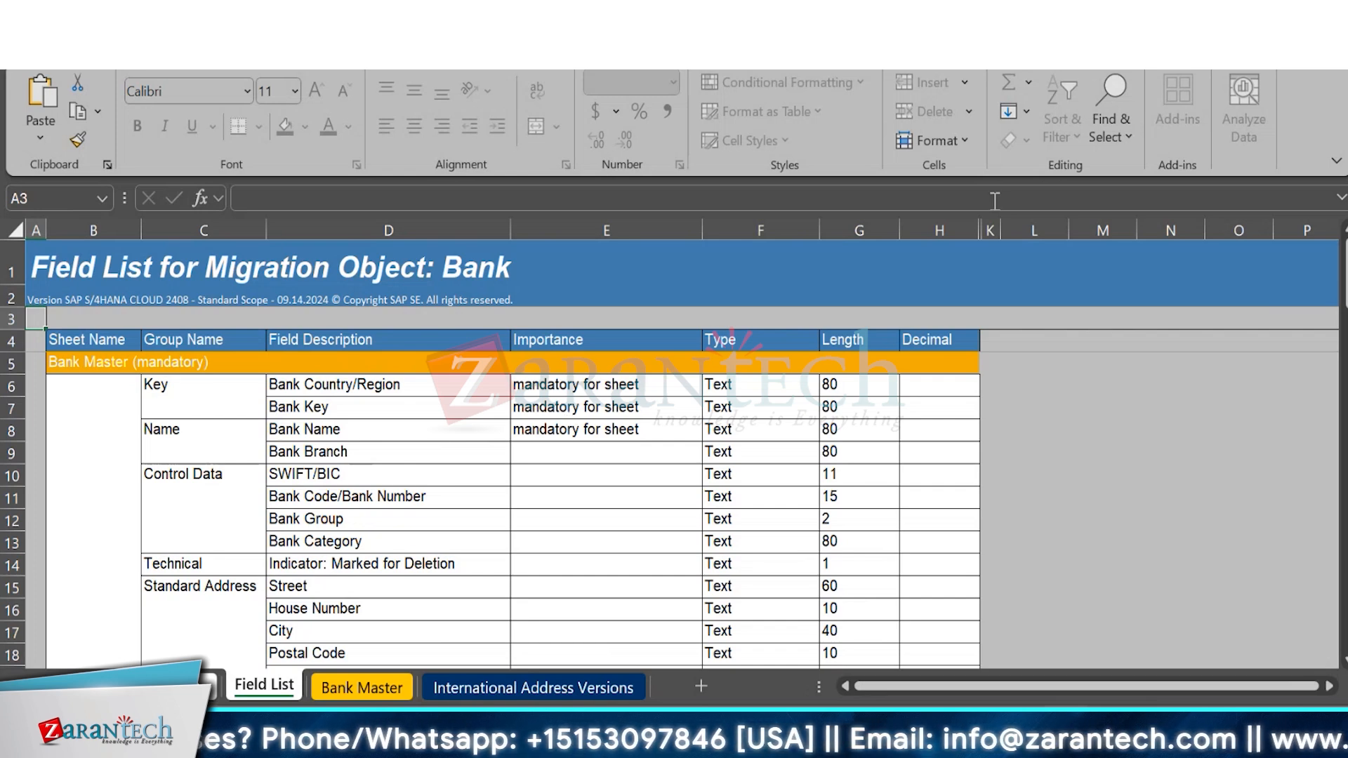
left_click(380, 691)
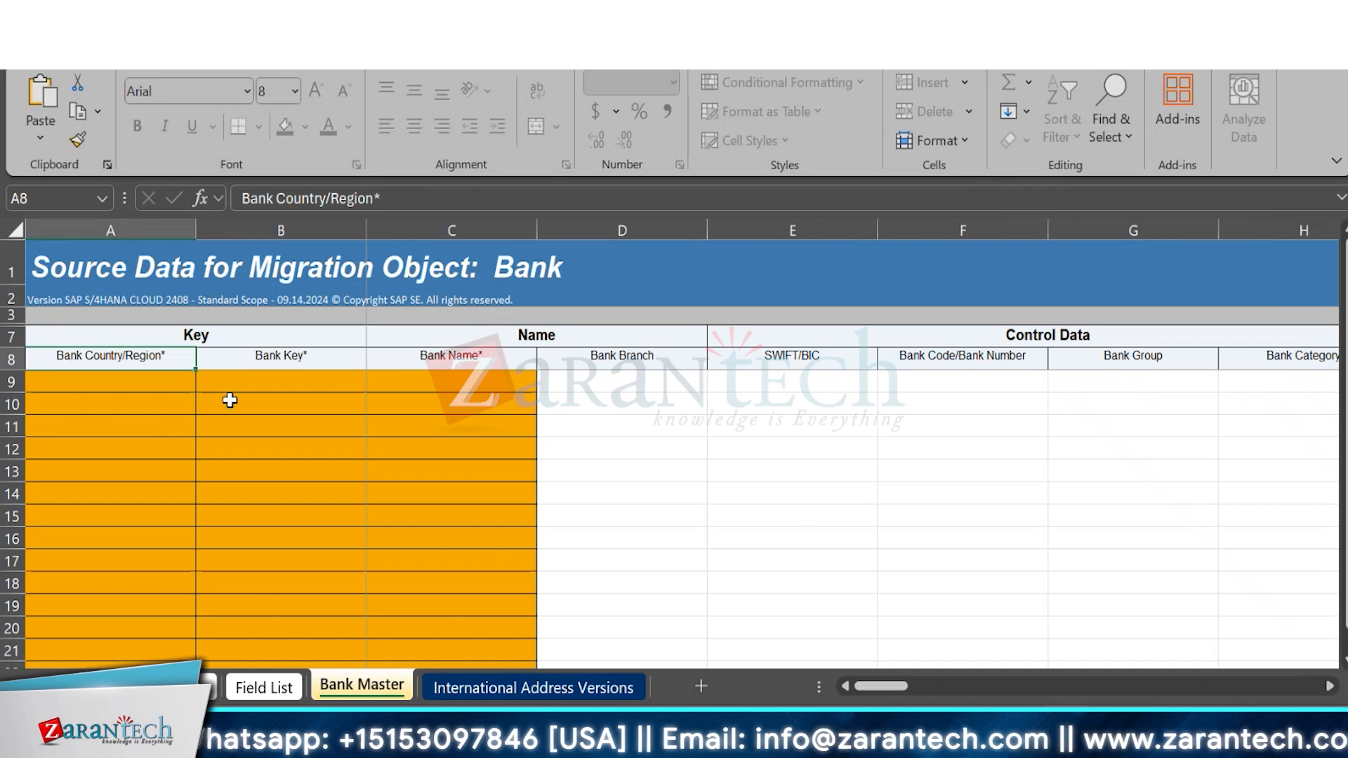
Enter SA as the bank country/region in row 9 of the Bank Master sheet.
left_click(111, 381)
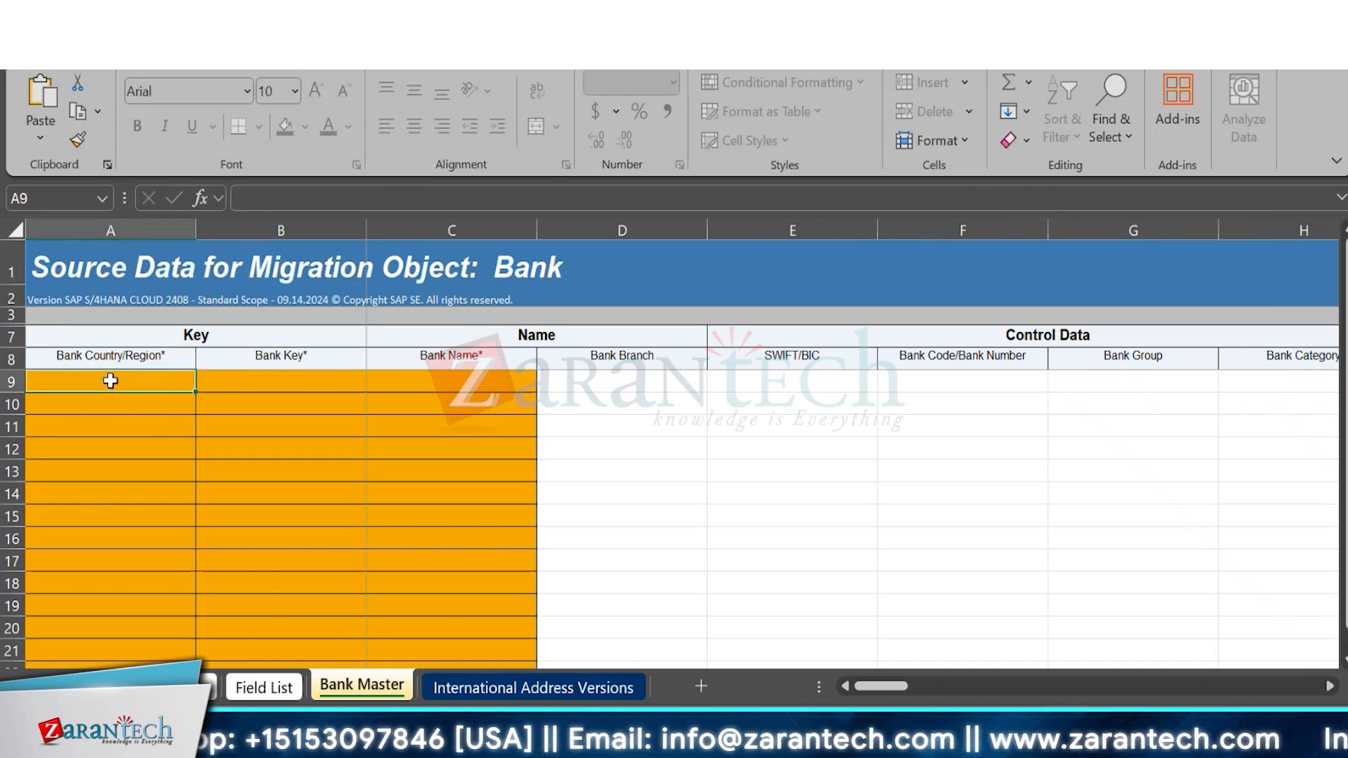
type("SA")
key("Tab")
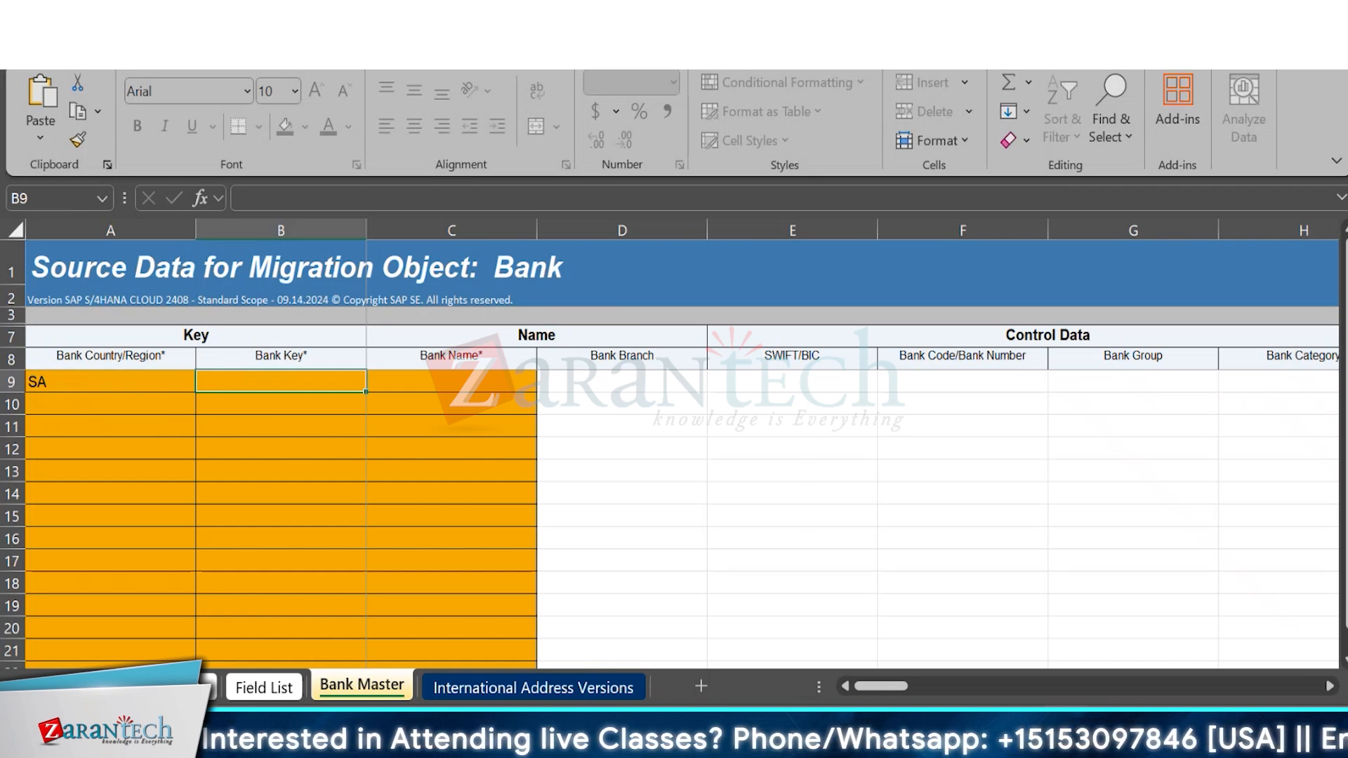
type("AL")
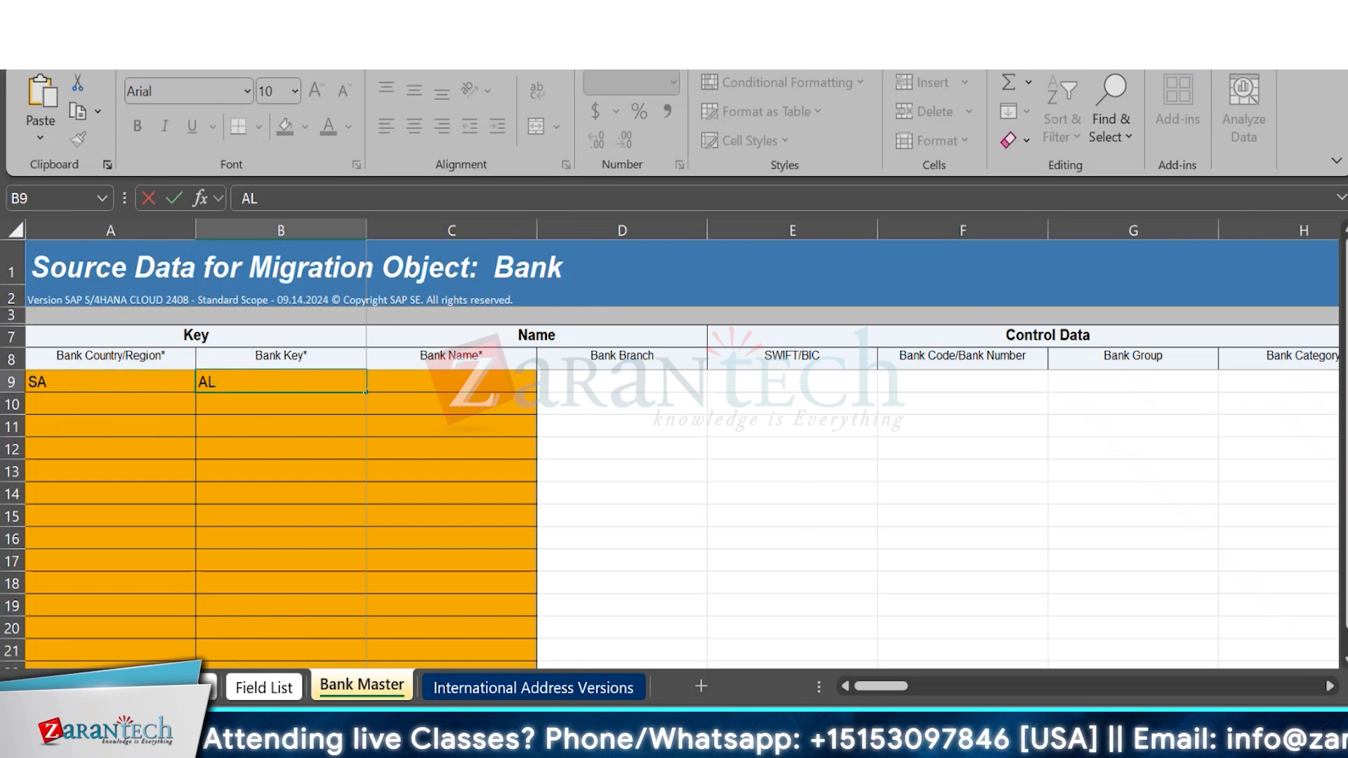
type("23")
key("BackSpace")
key("BackSpace")
key("BackSpace")
key("BackSpace")
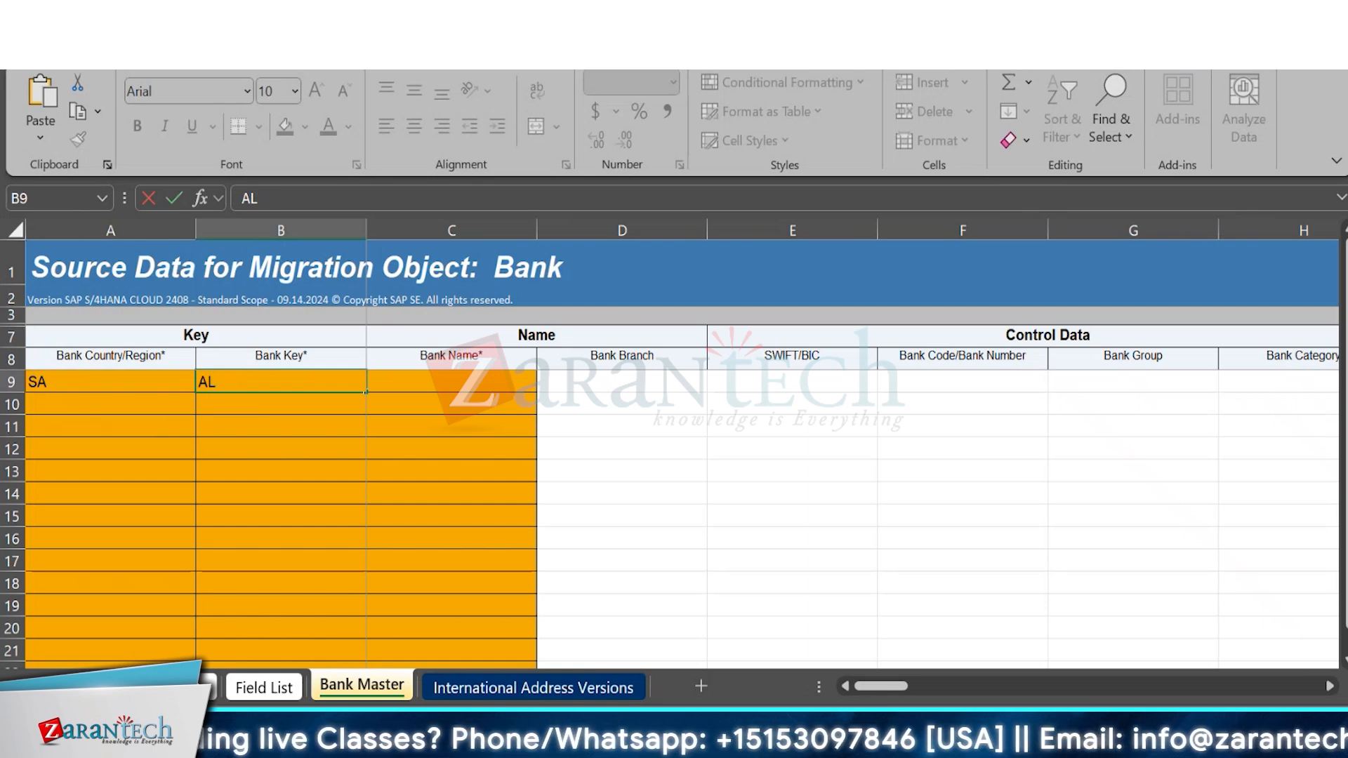
type("DE")
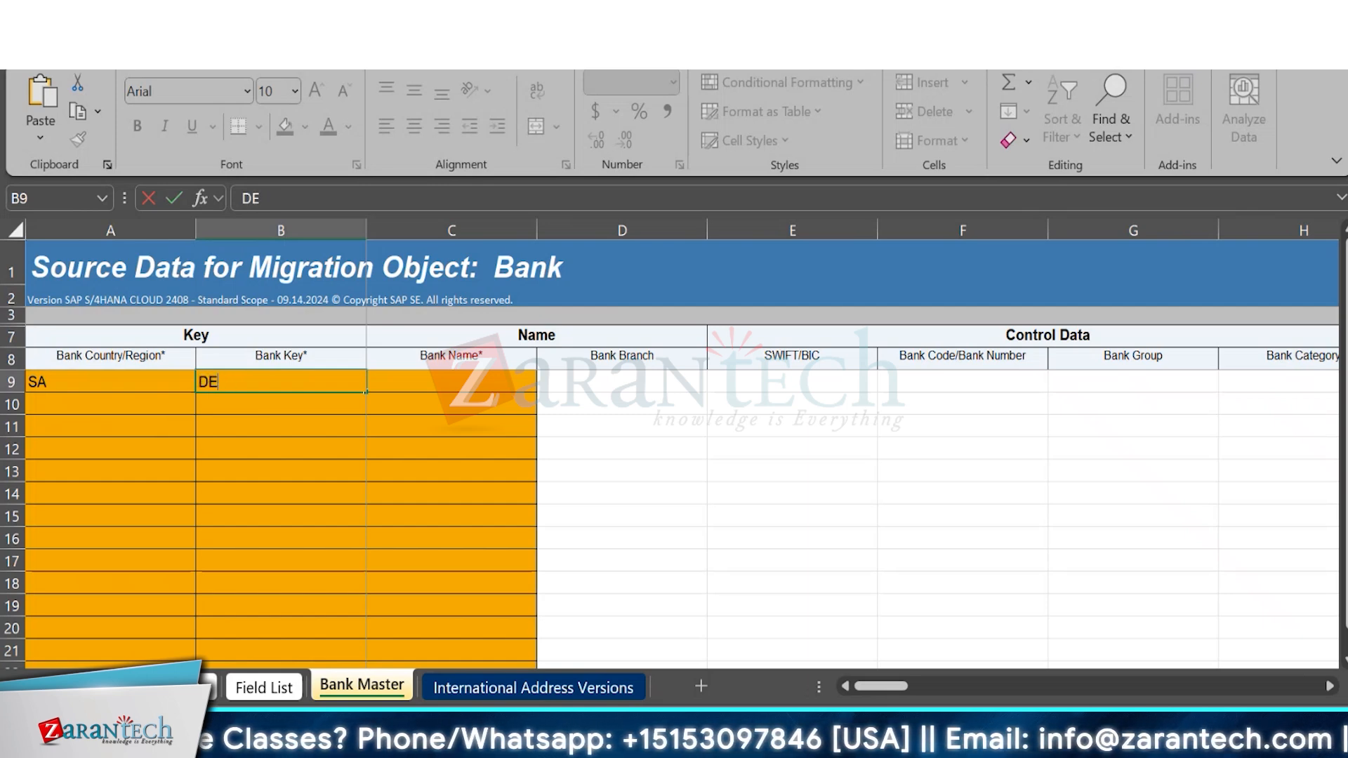
key("BackSpace")
key("BackSpace")
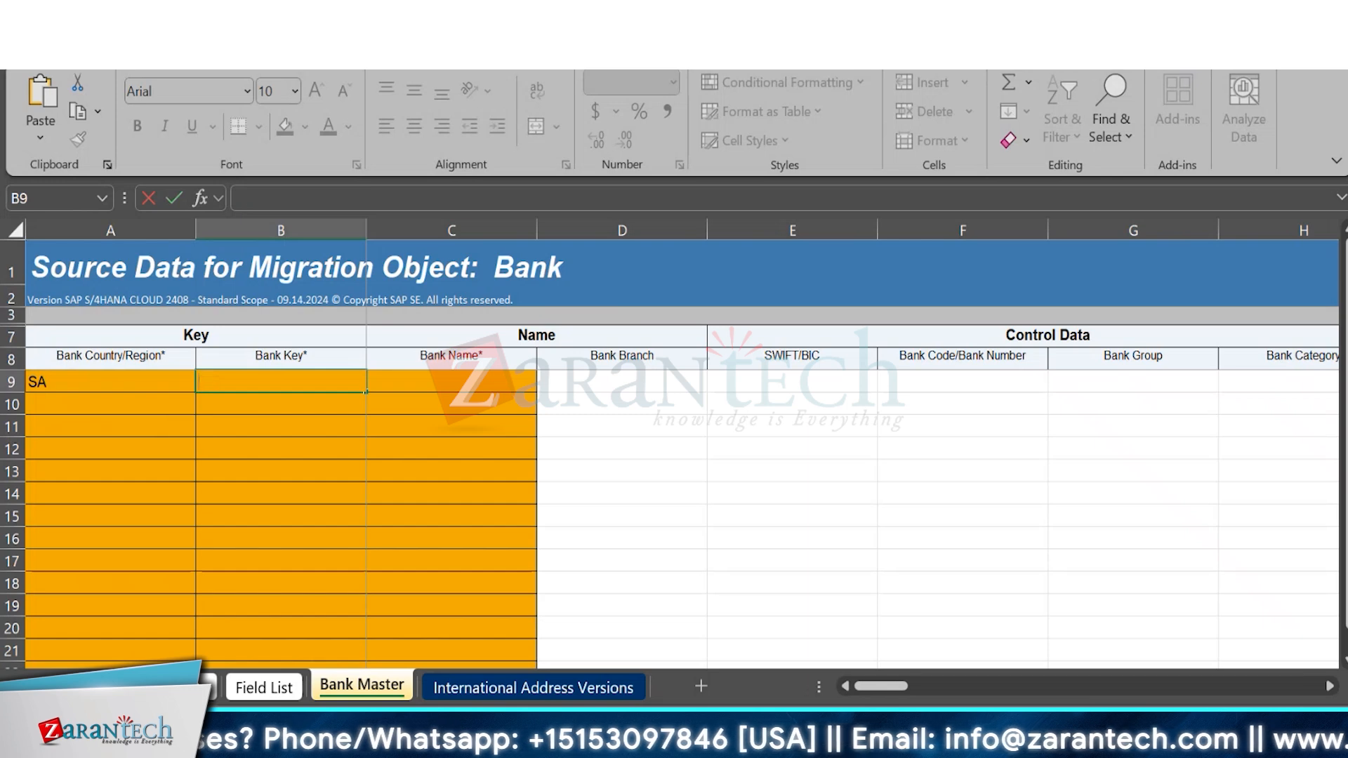
type("RA")
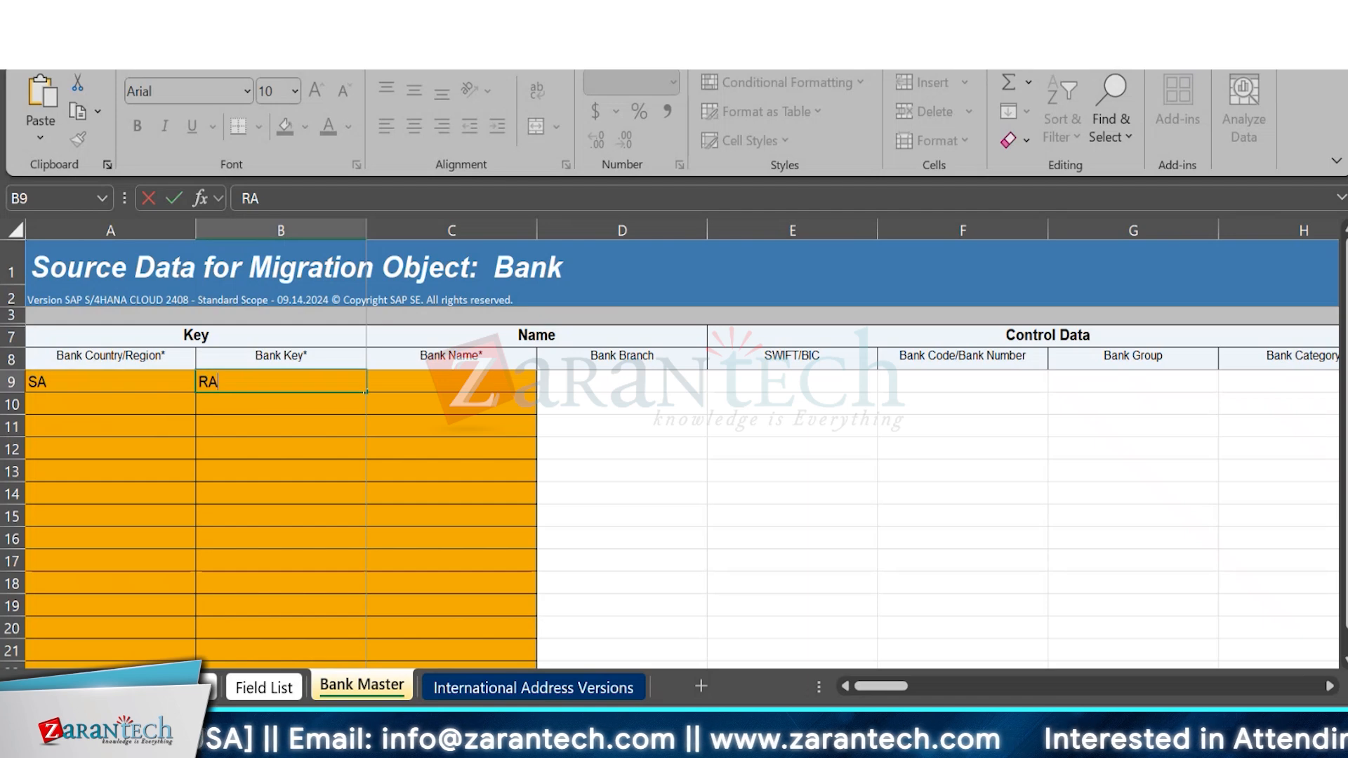
key("BackSpace")
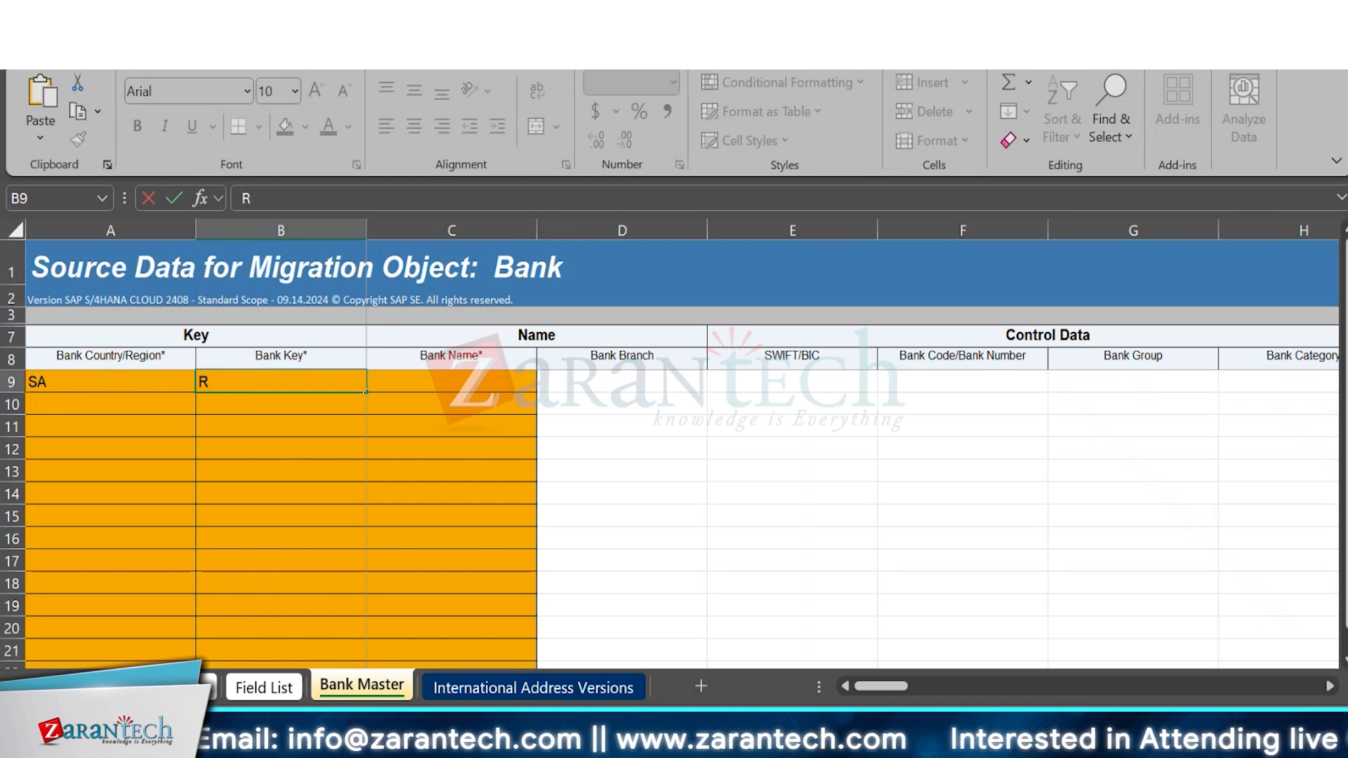
key("BackSpace")
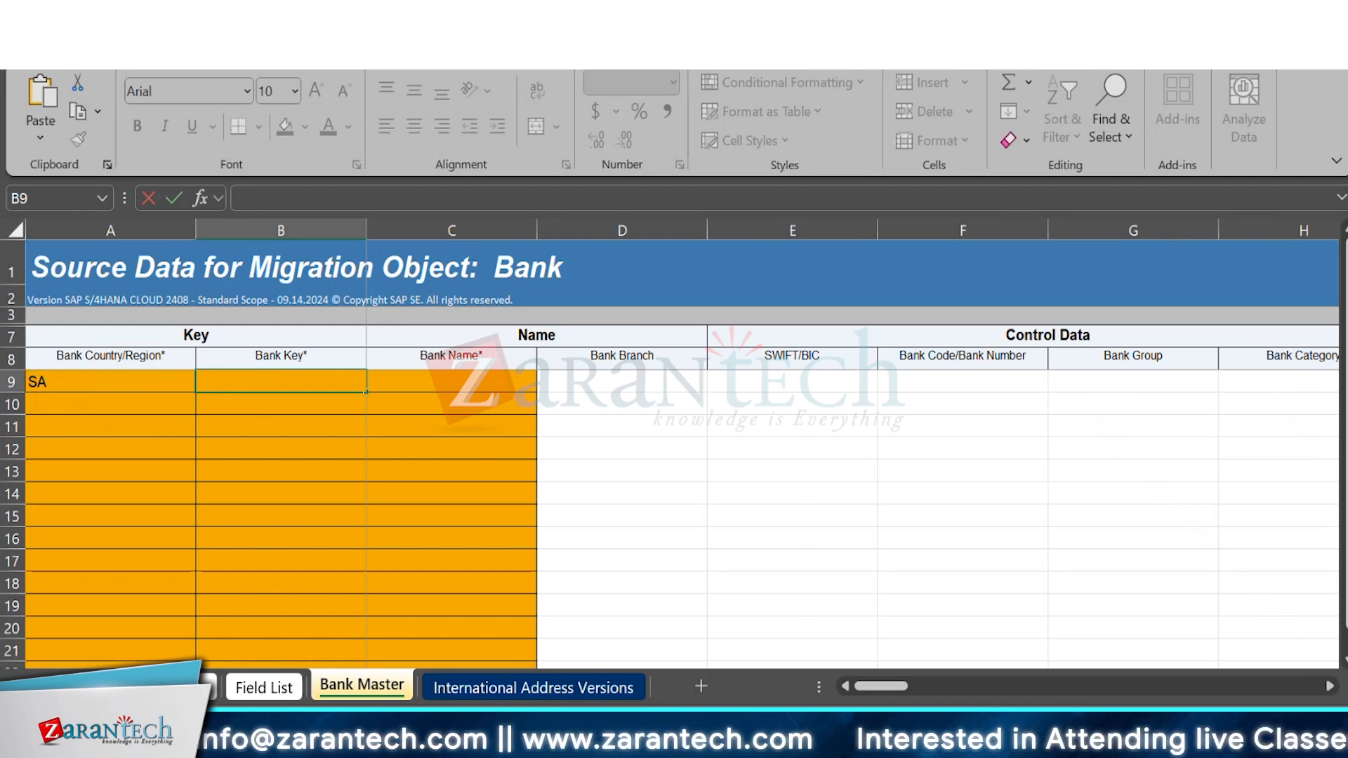
Set the bank country/region in row 9 to DE and enter 88990077 as the bank key.
left_click(166, 391)
key("BackSpace")
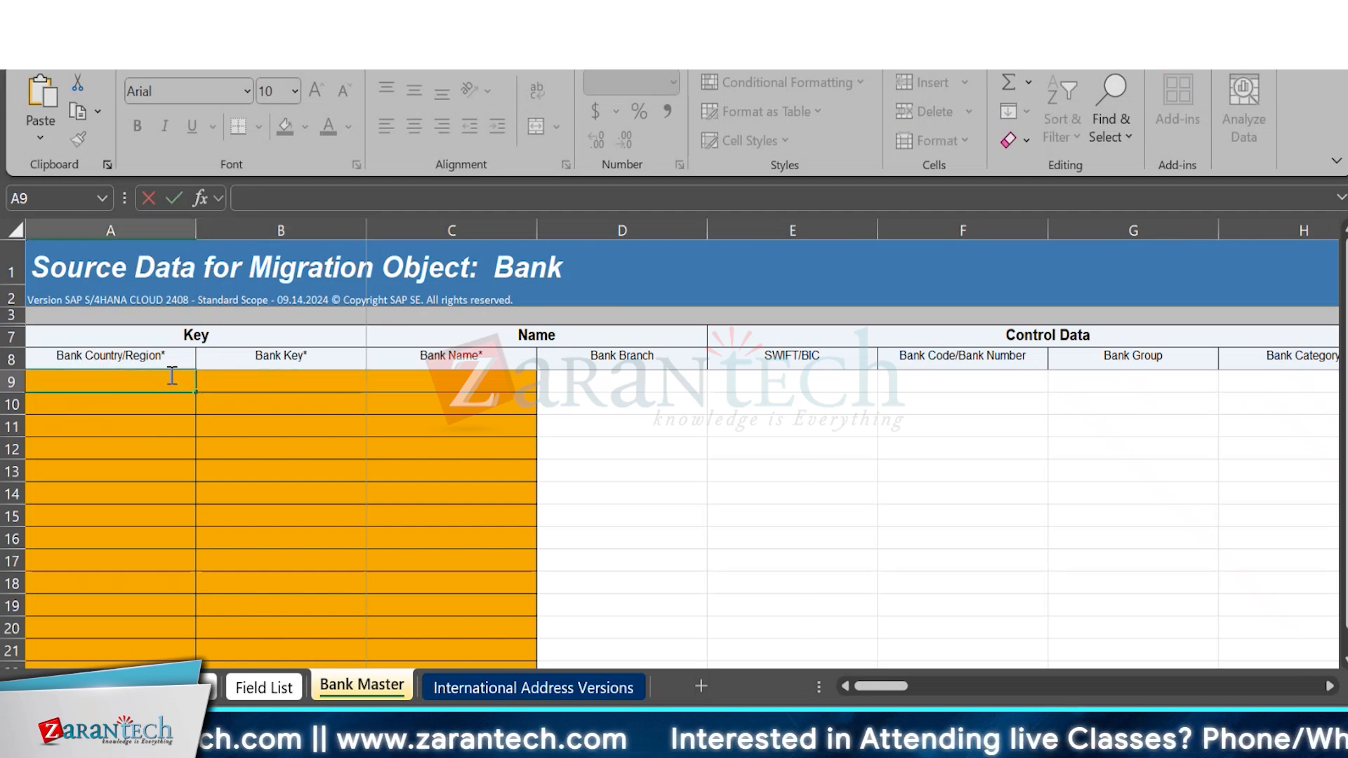
type("DE")
key("Tab")
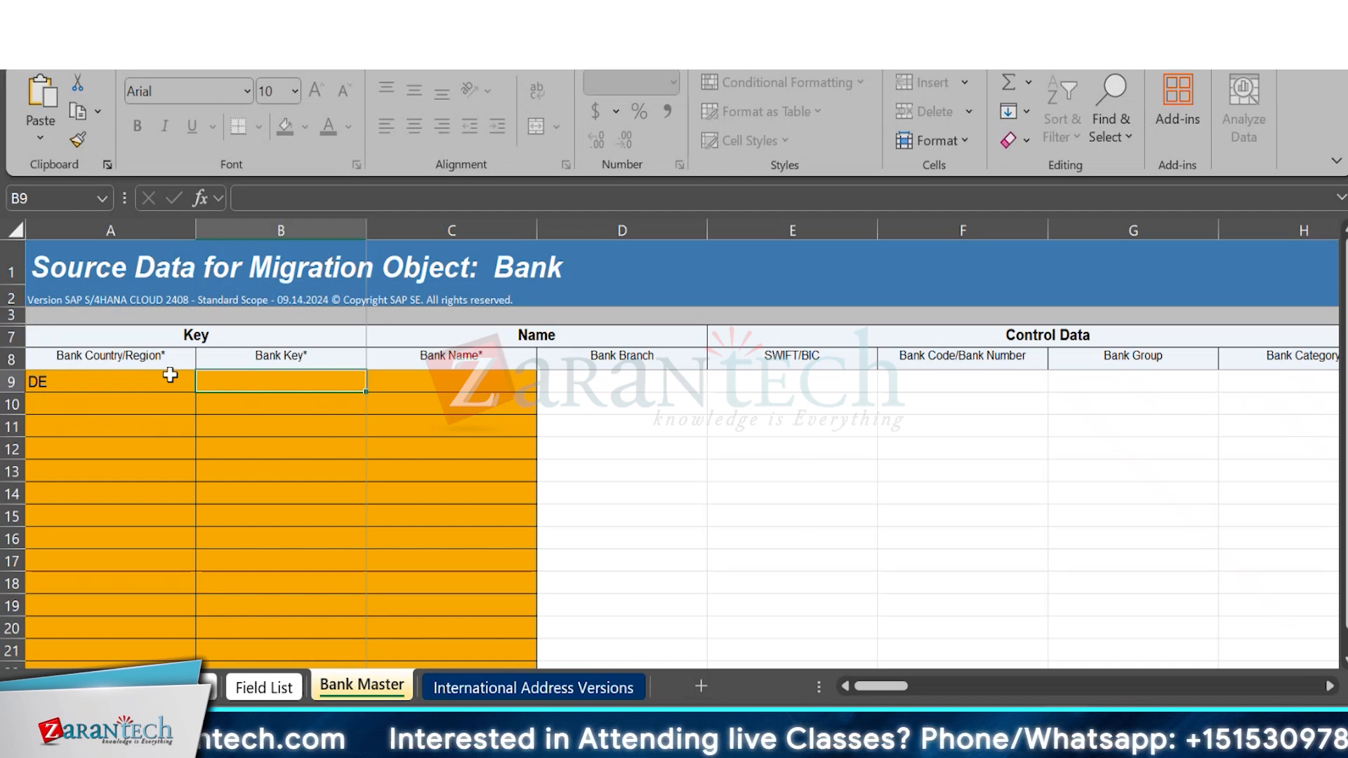
type("88")
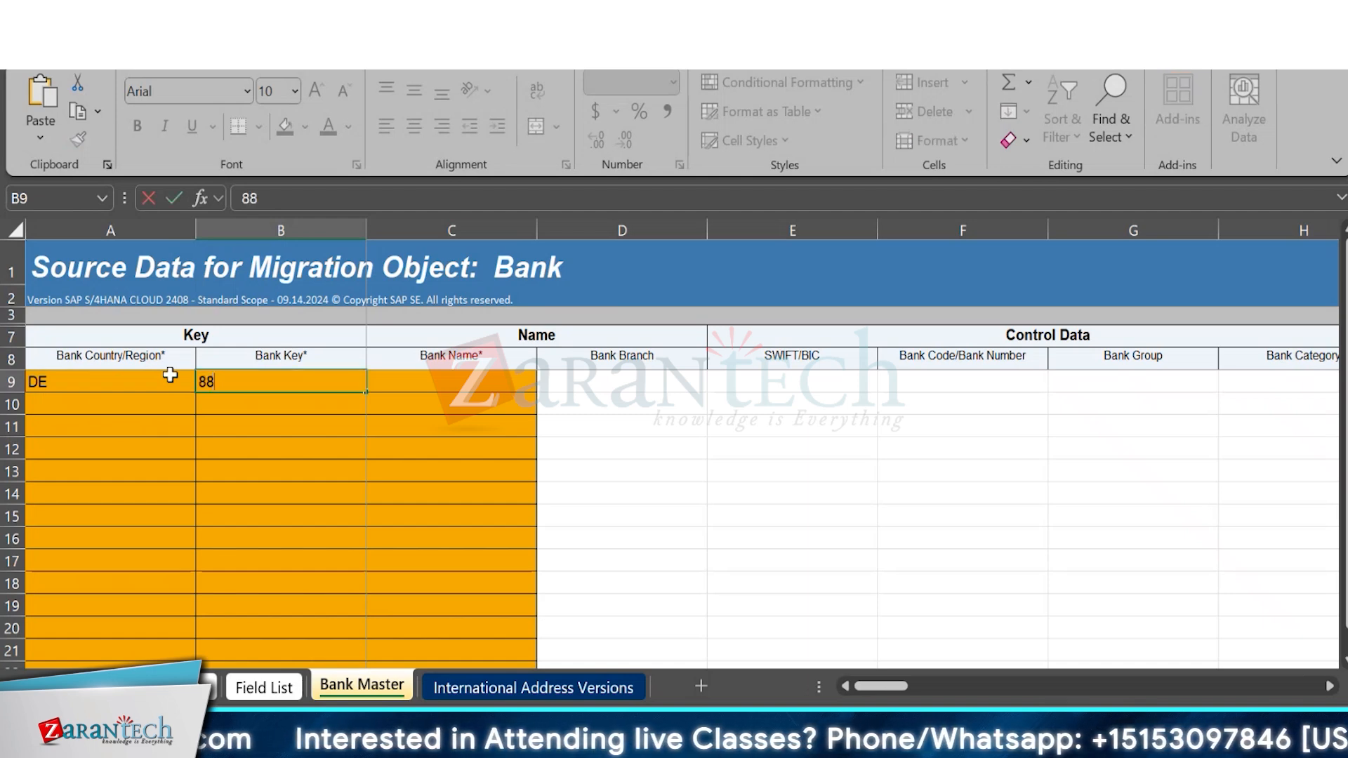
type("990077")
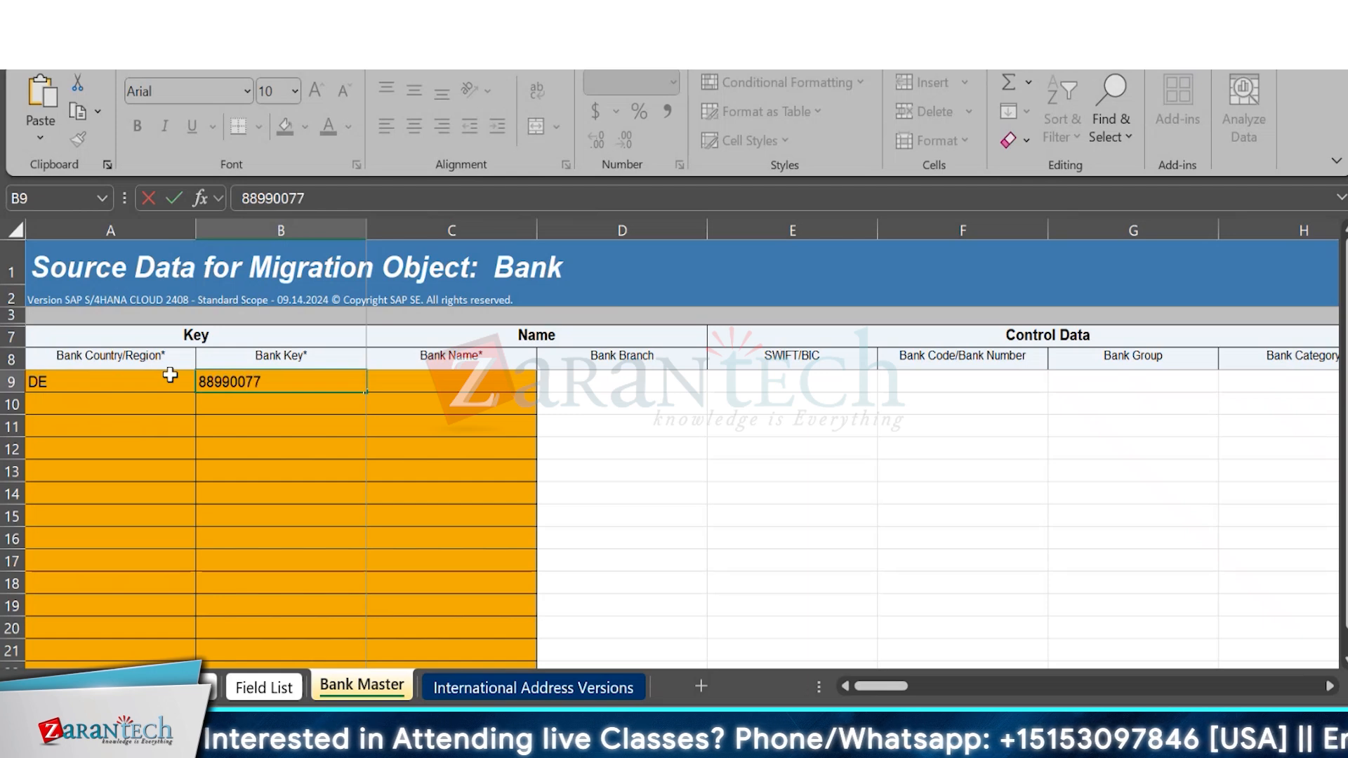
left_click(443, 386)
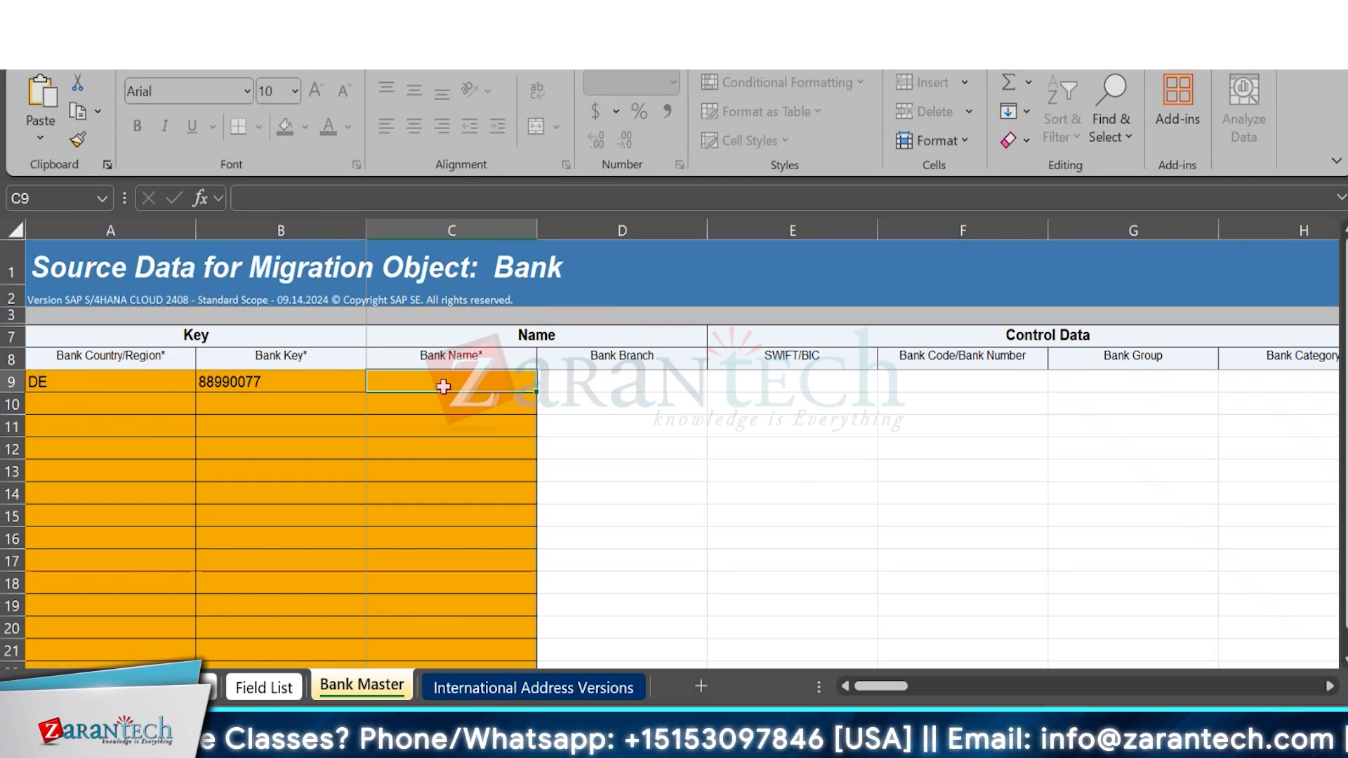
Enter Riyad Bank as the bank name in row 9 of the Bank Master sheet.
type("A")
key("BackSpace")
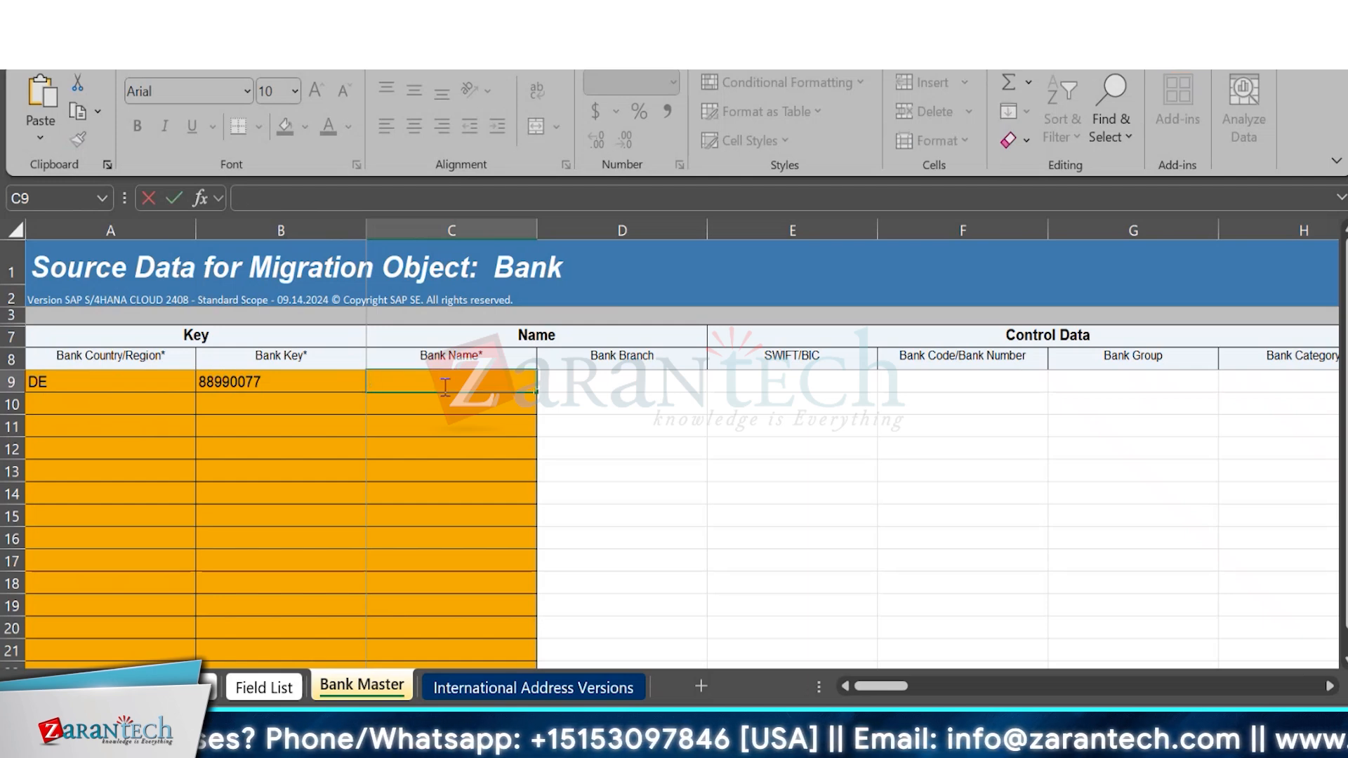
type("Riy")
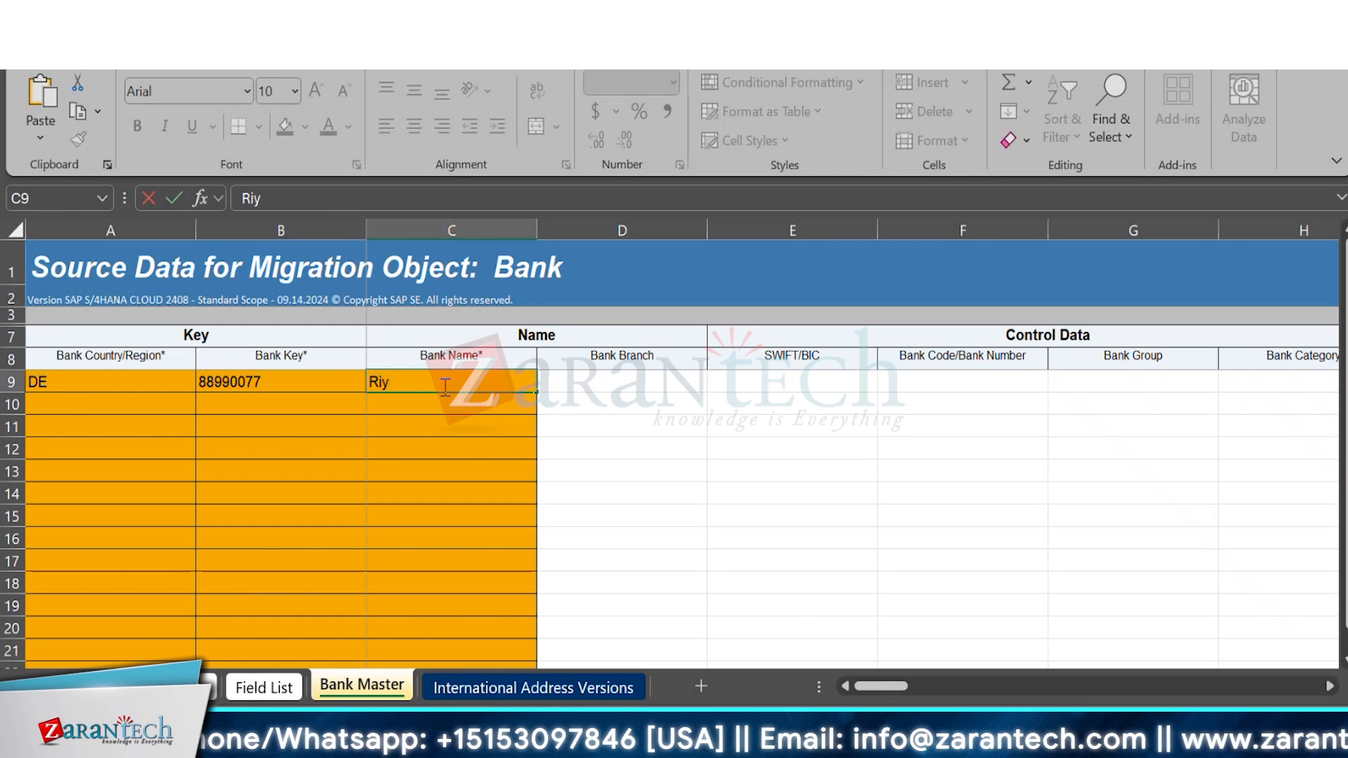
type("ad Bank")
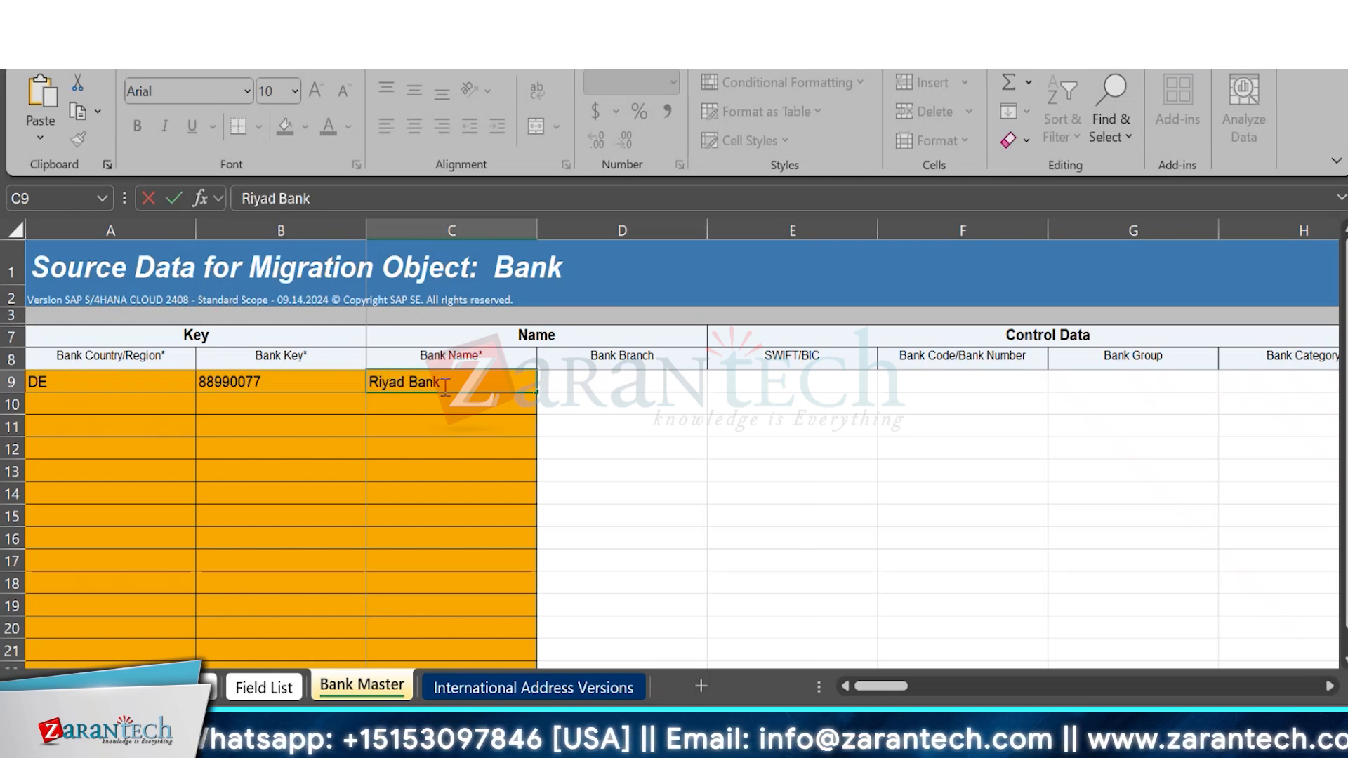
key("Tab")
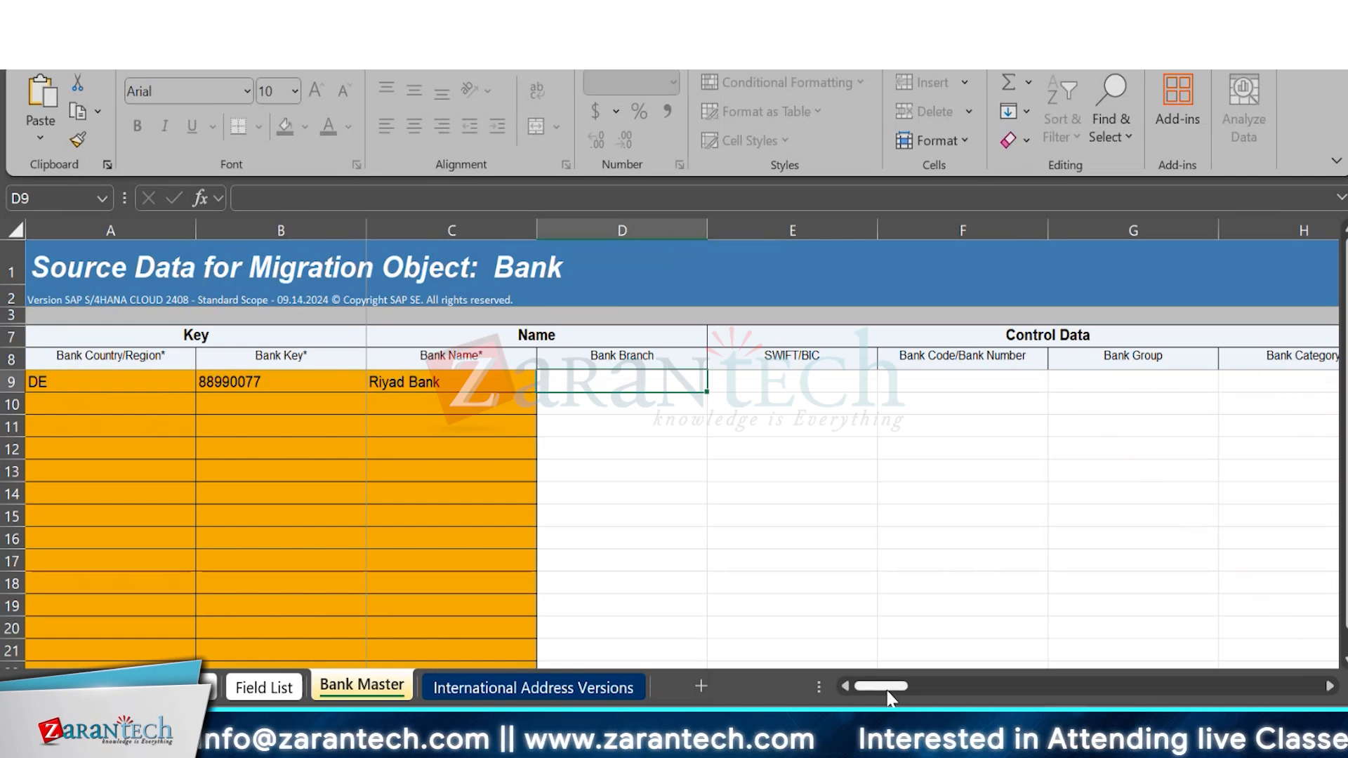
left_click_drag(891, 697, 704, 641)
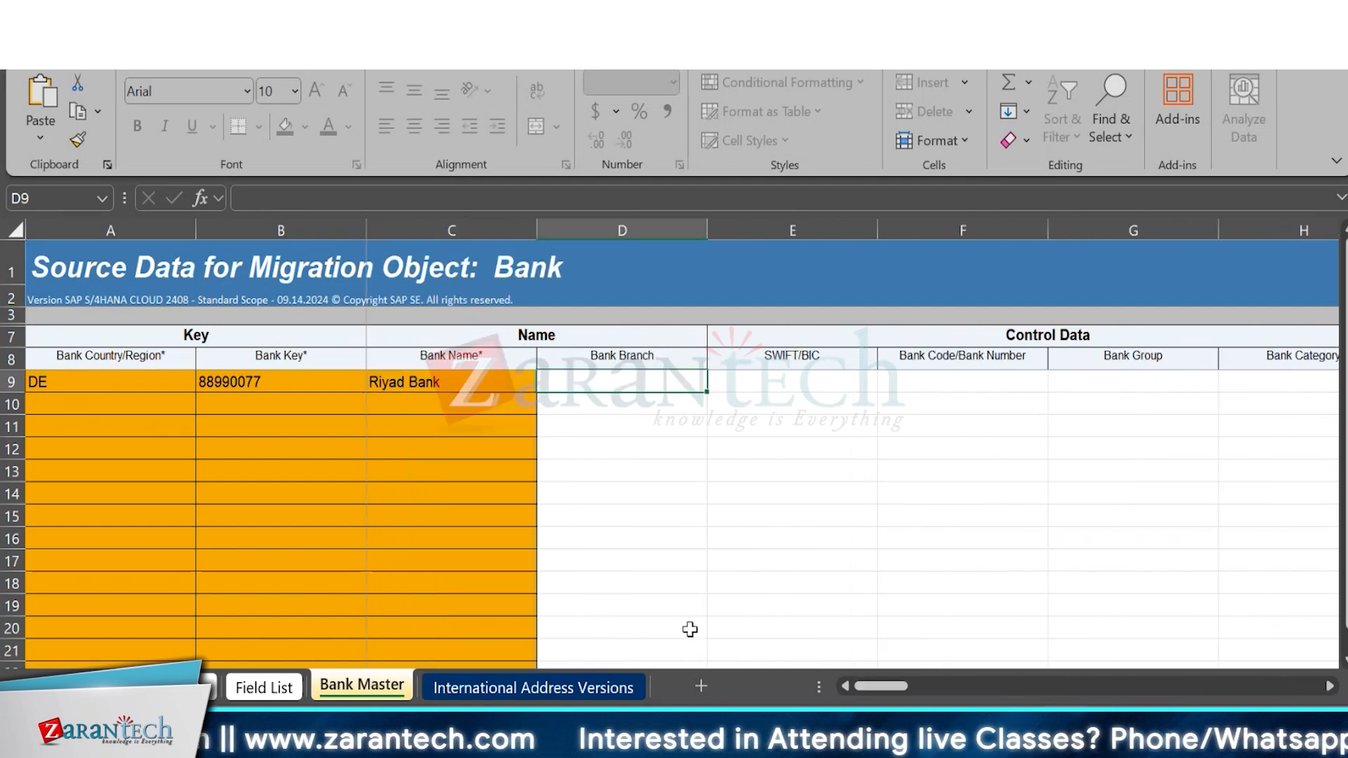
Review the mandatory fields on the Field List sheet and save the workbook, keeping the XML Spreadsheet 2003 format.
left_click(264, 688)
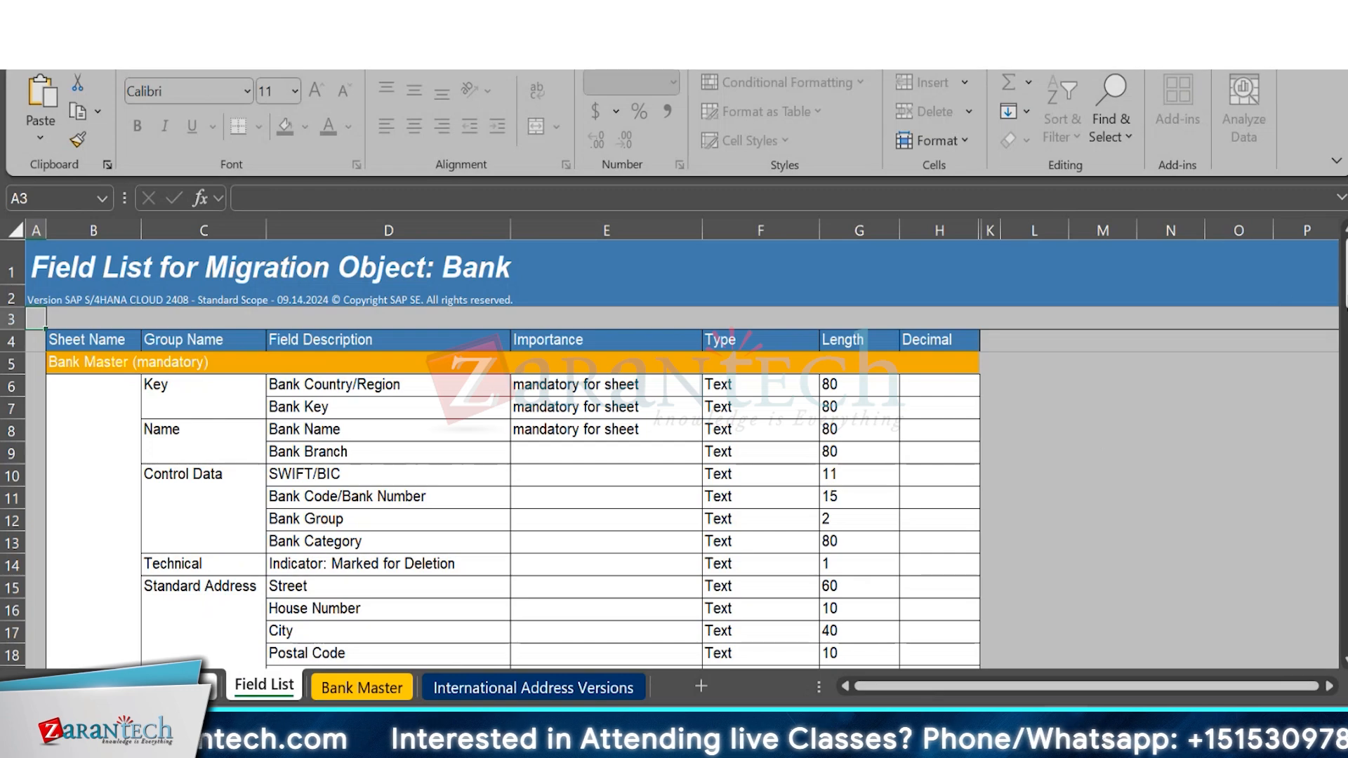
scroll(512, 509, "down", 10)
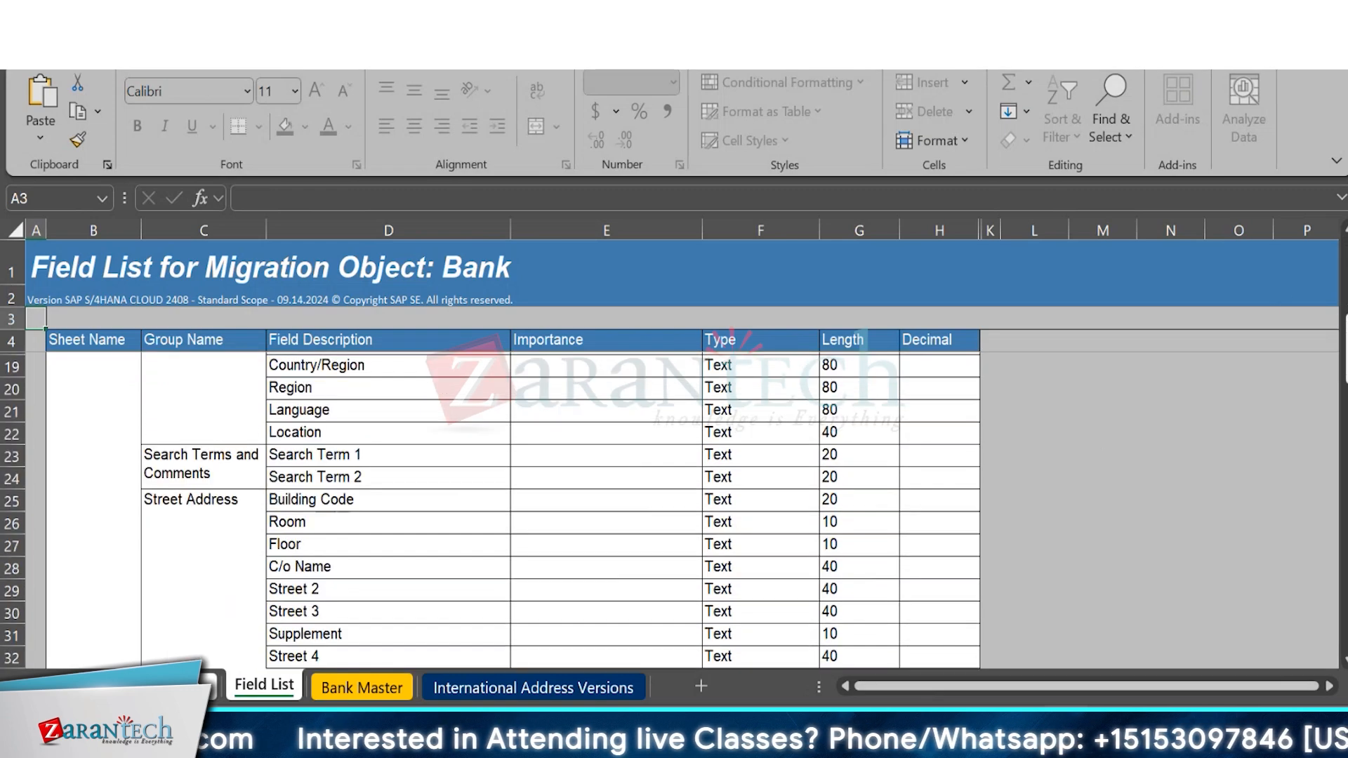
scroll(512, 509, "down", 6)
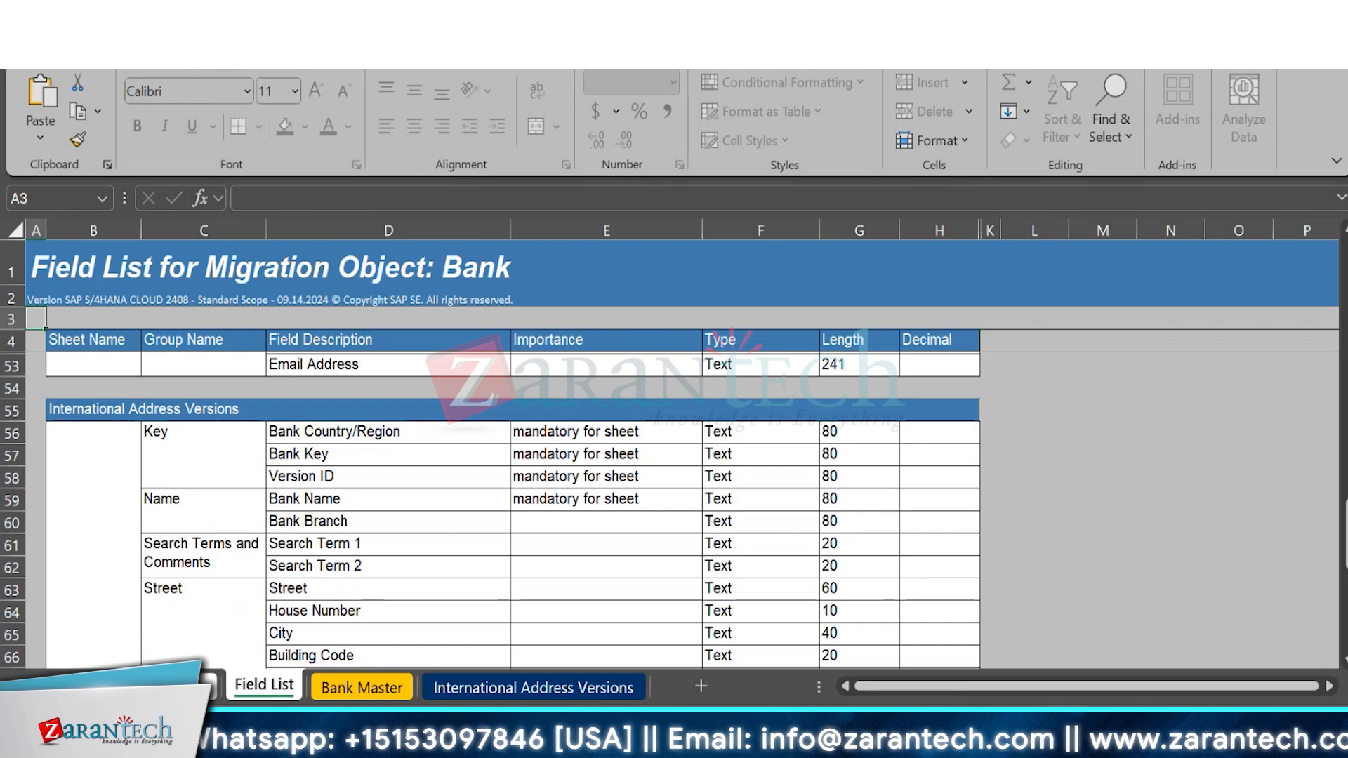
key("ctrl+s")
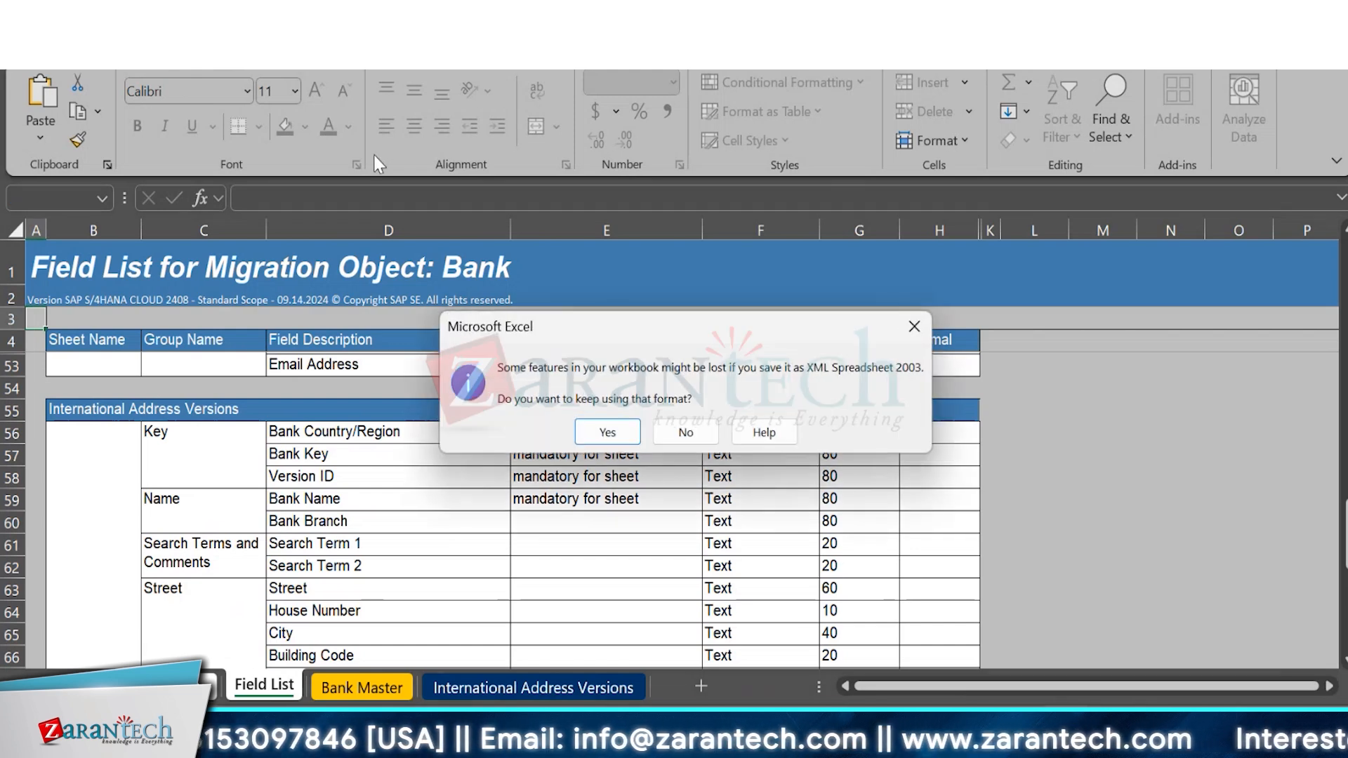
left_click(608, 427)
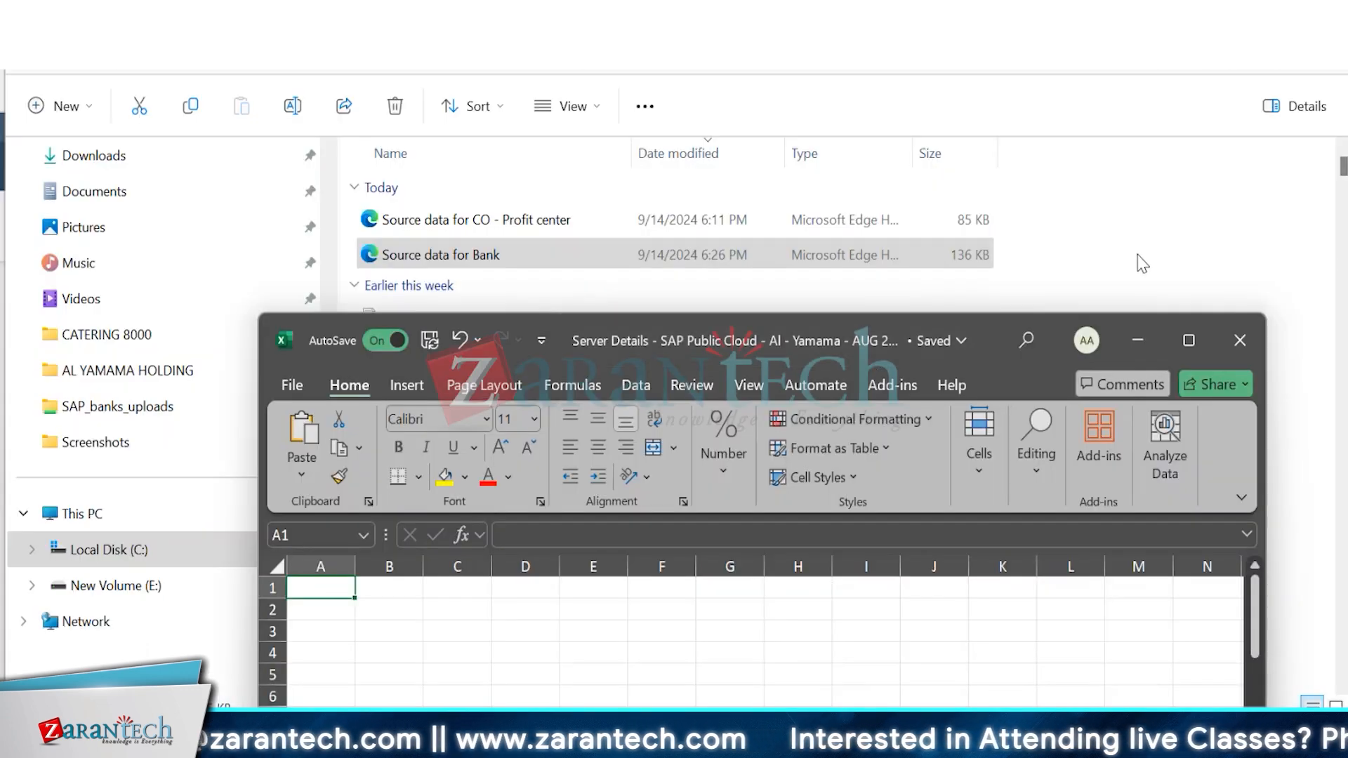
left_click(1139, 340)
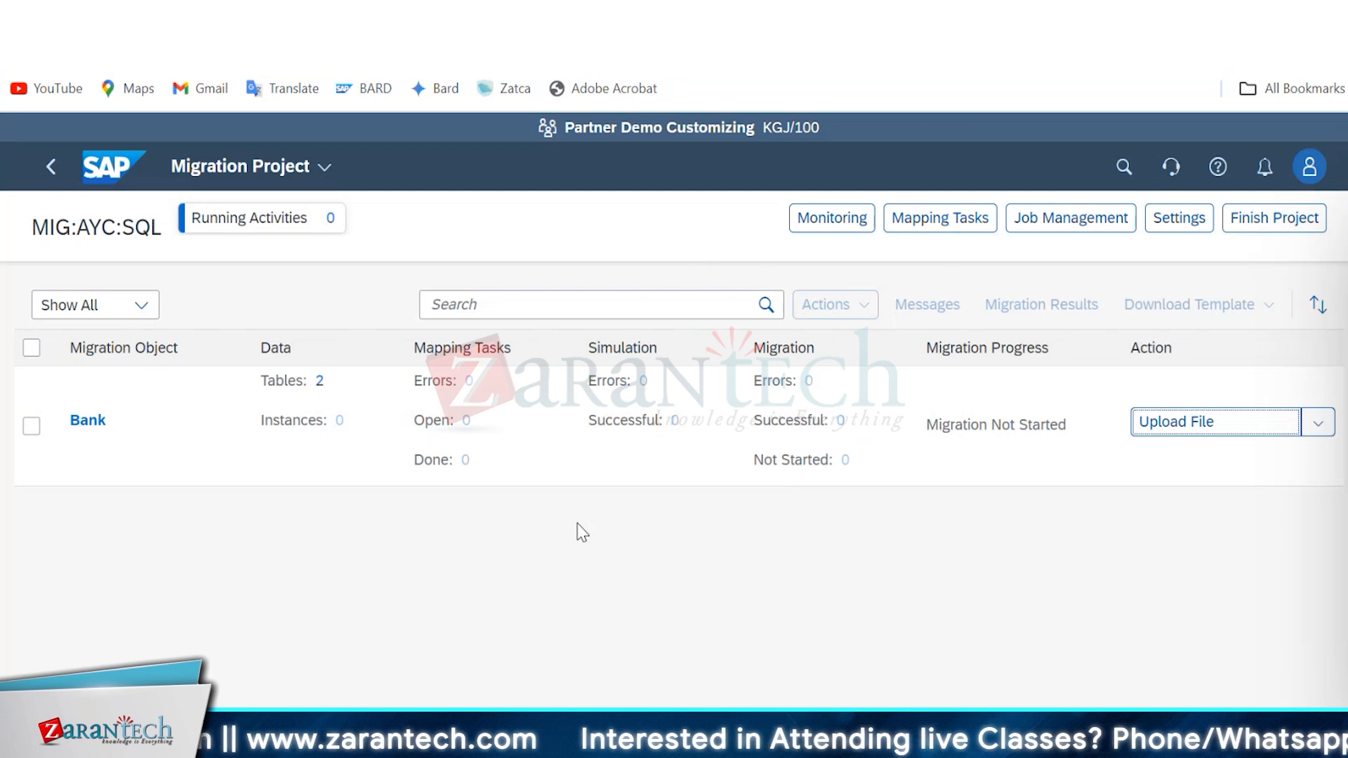
Upload the Source data for Bank file from Downloads to the Bank migration object and return to the project.
left_click(1182, 424)
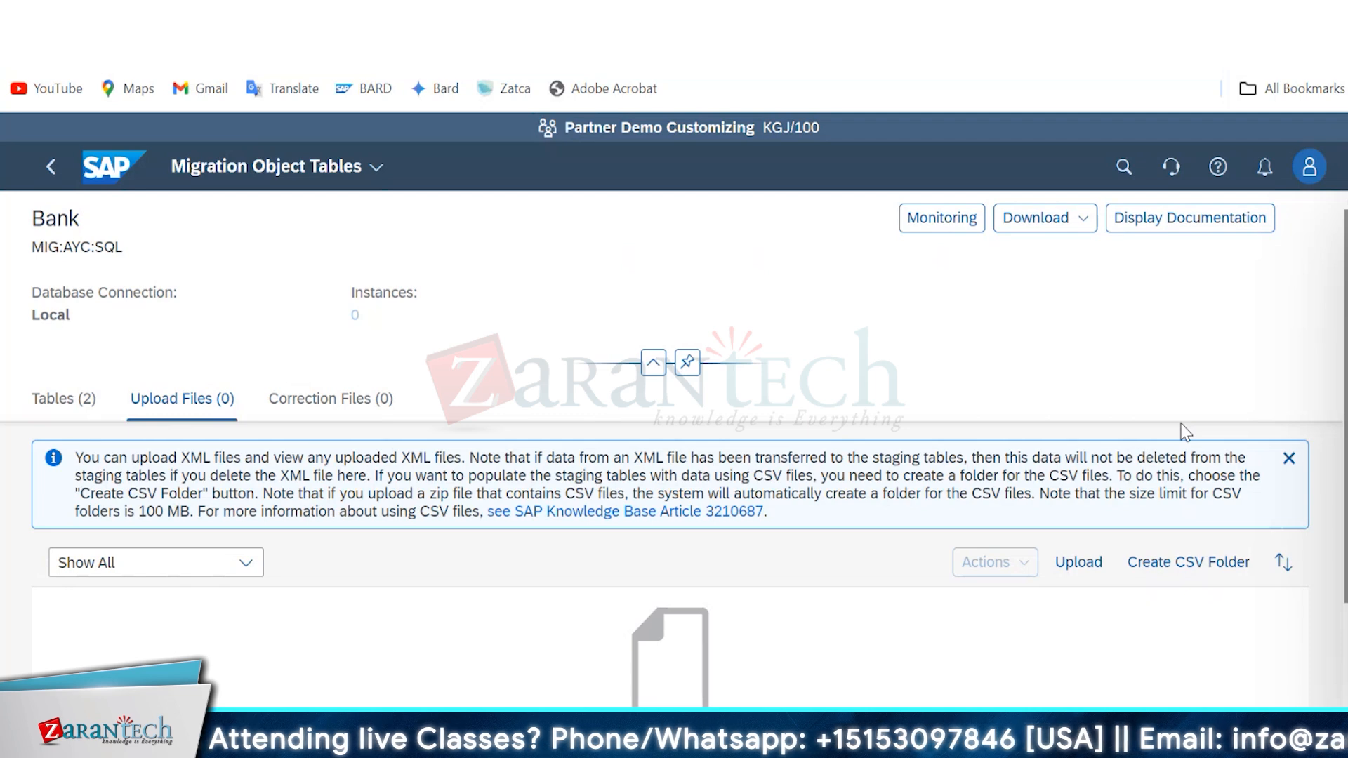
left_click(1090, 565)
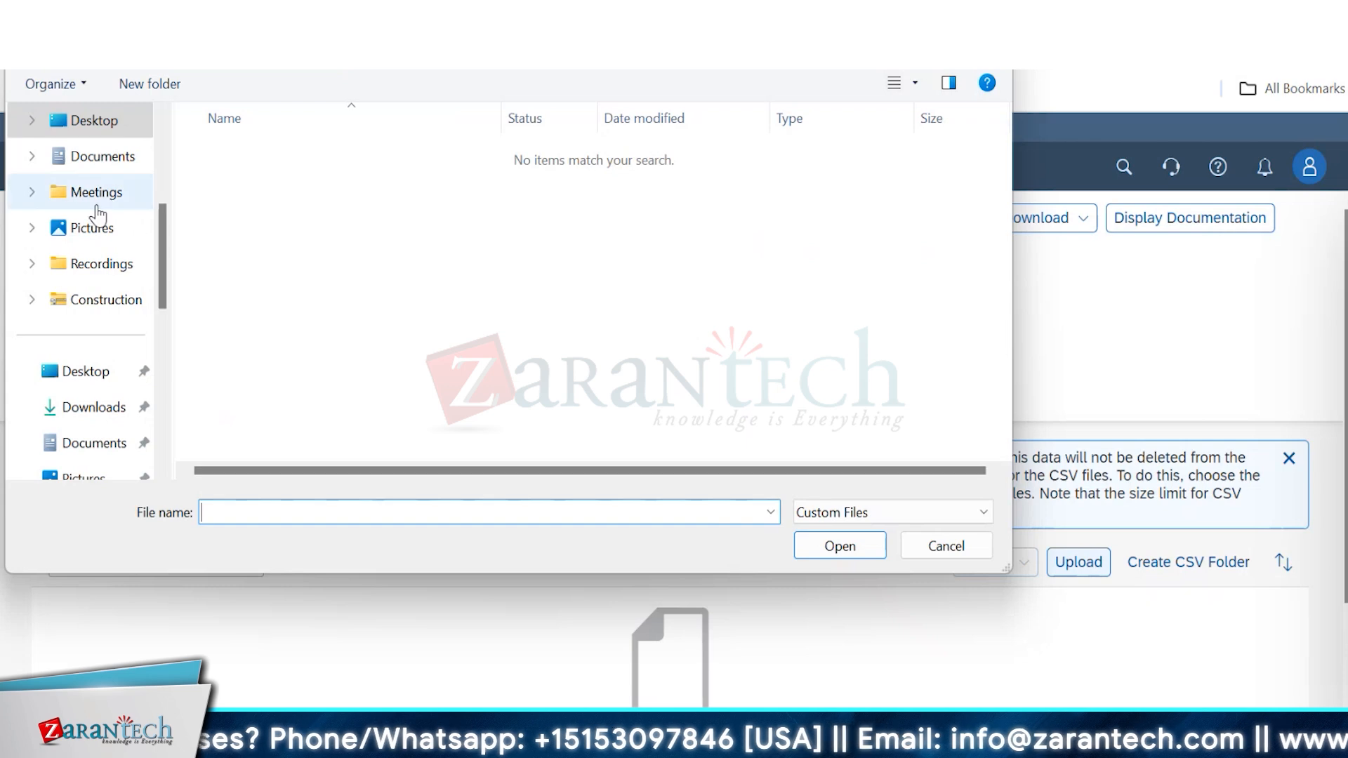
left_click(99, 414)
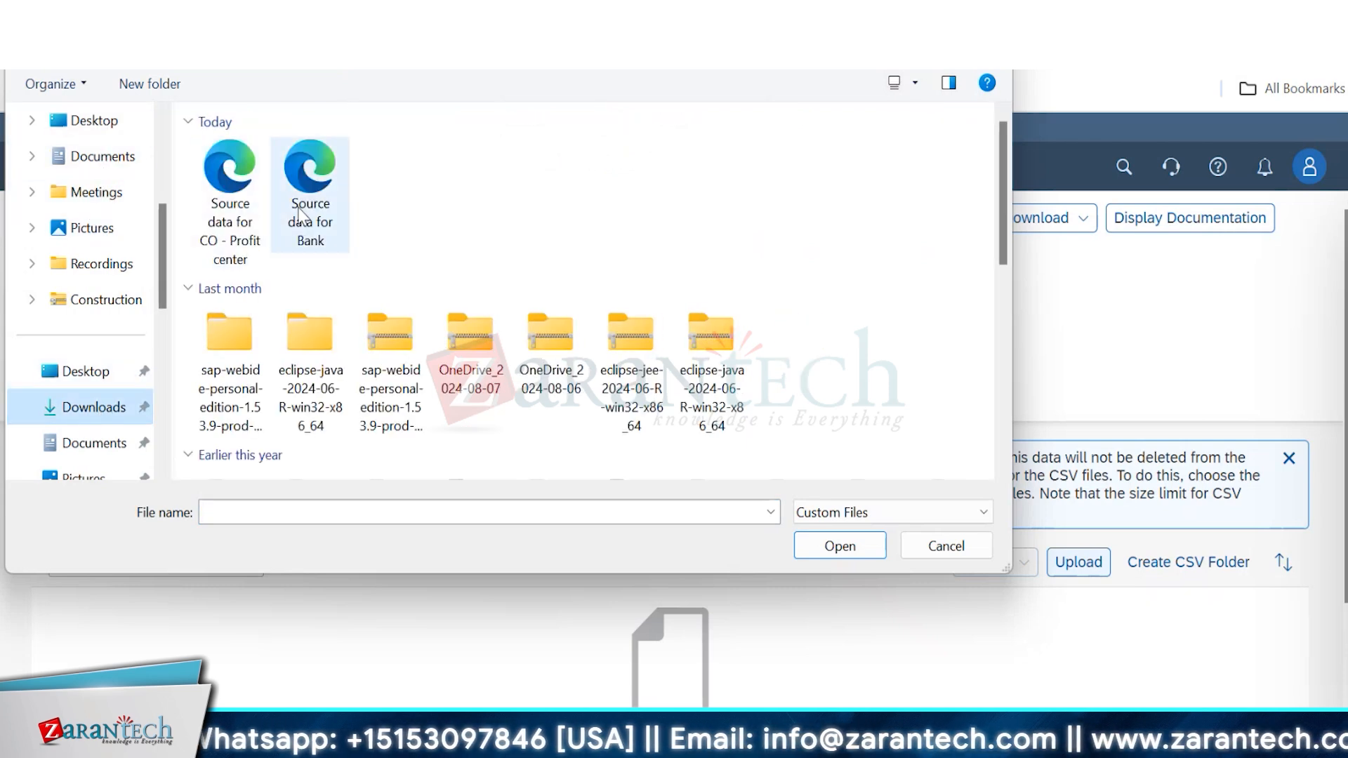
left_click(300, 214)
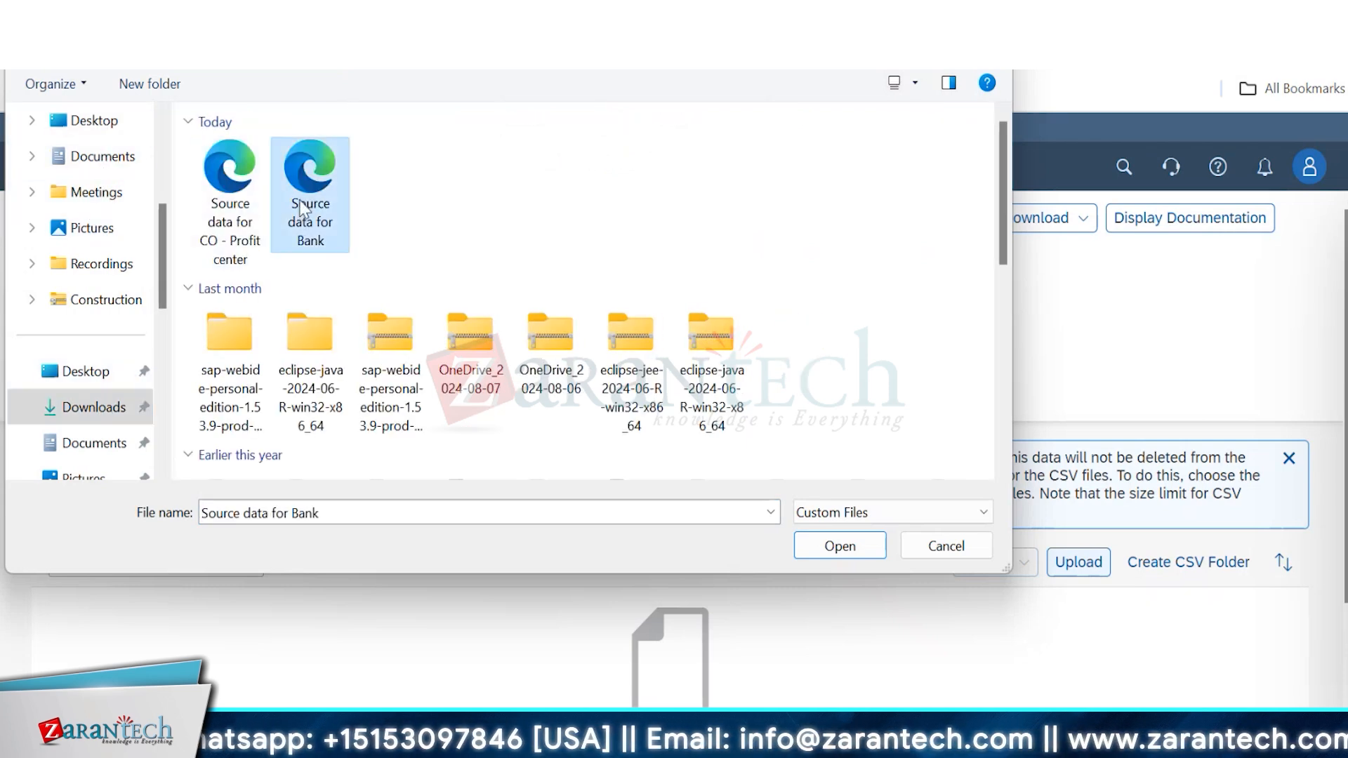
left_click(825, 546)
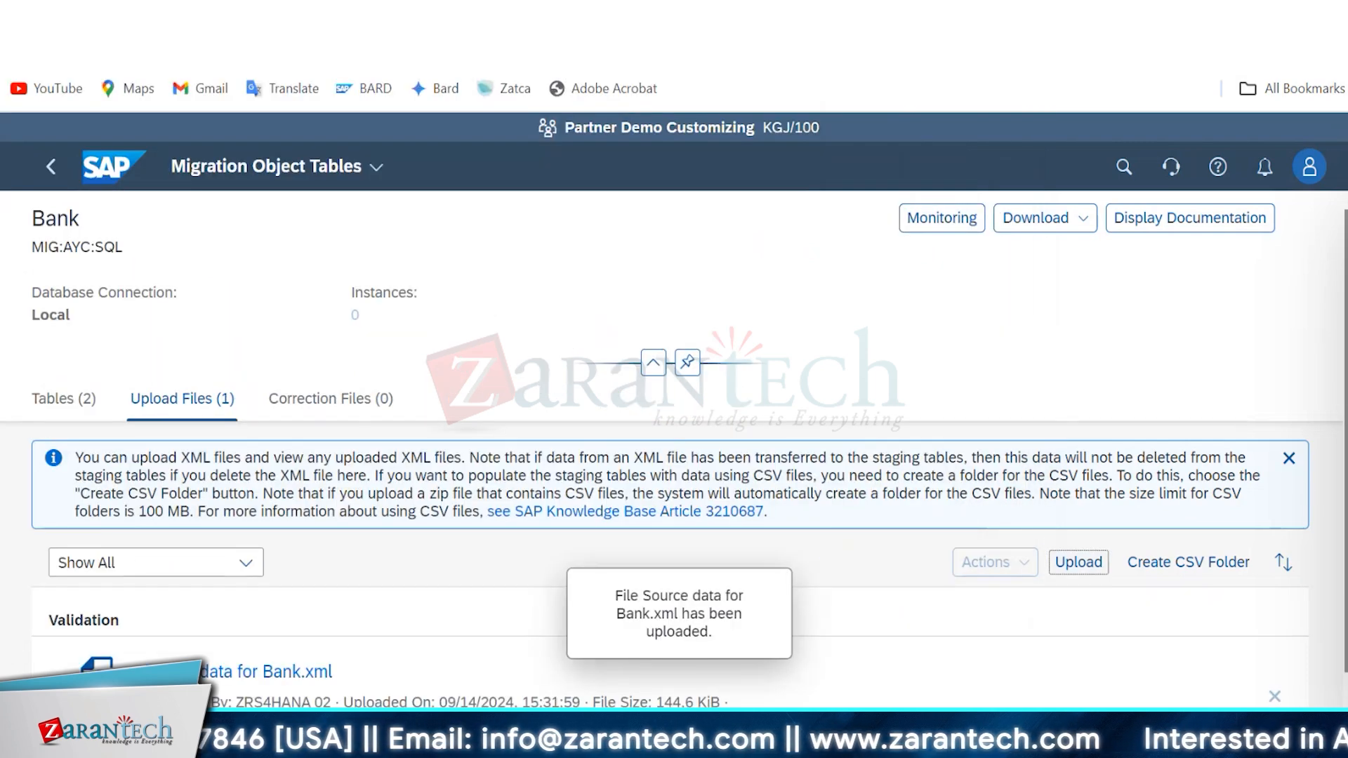
scroll(675, 443, "down", 1)
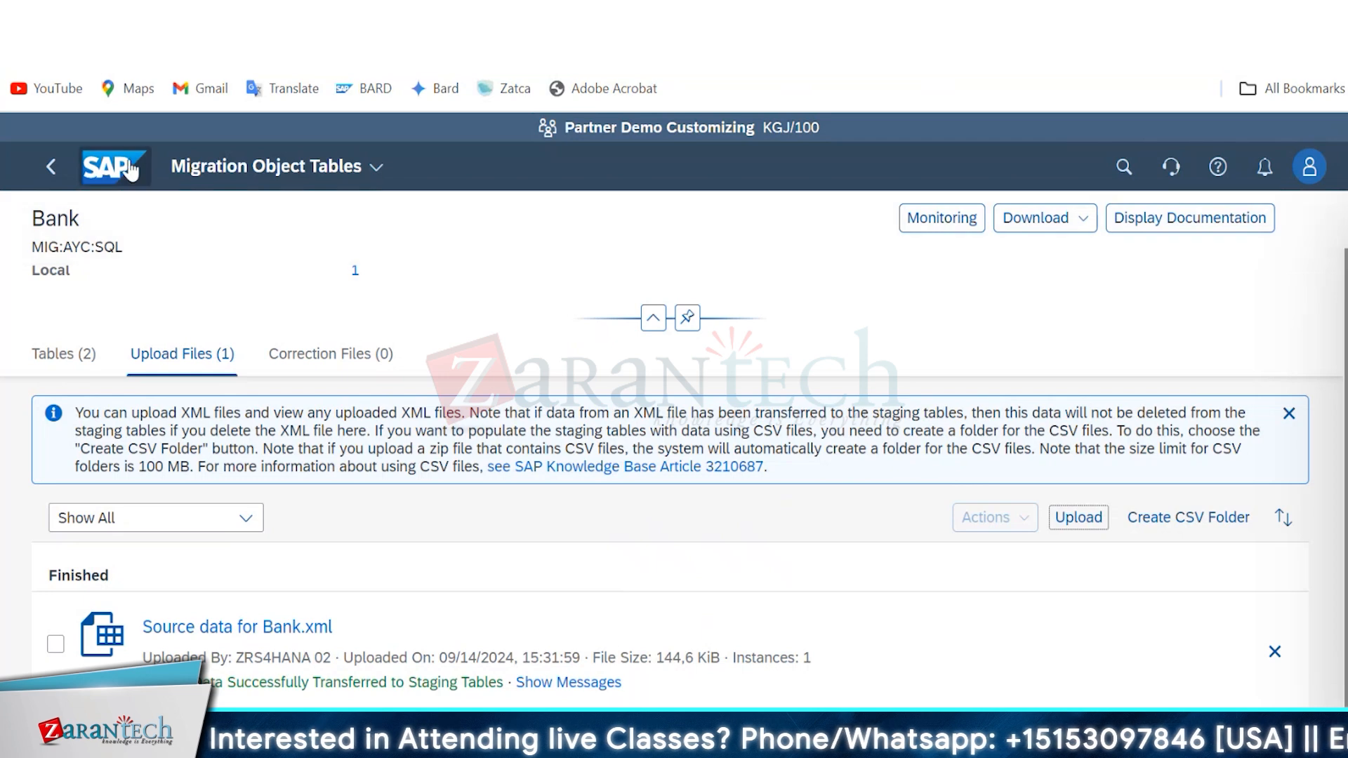
left_click(54, 176)
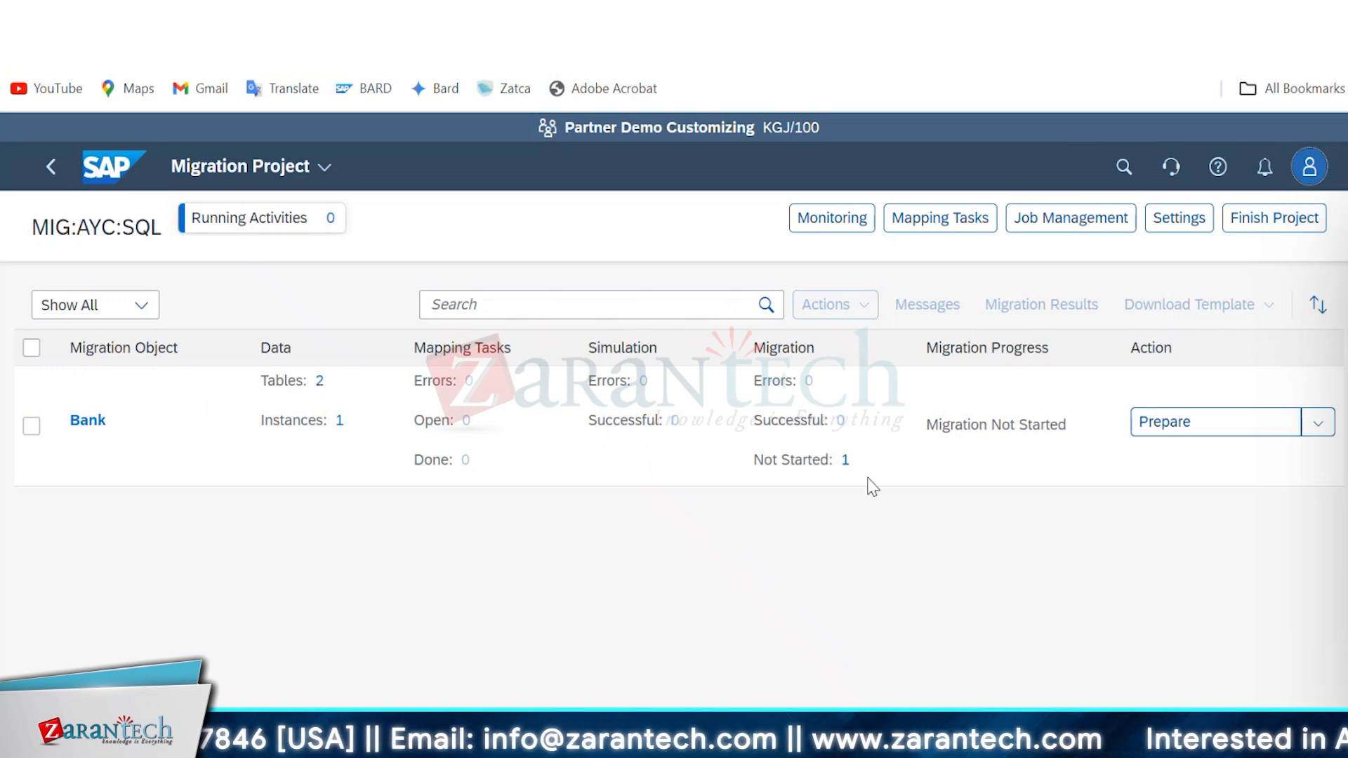
Prepare the Bank object's staging tables without the consistency check and review the activity in Monitoring.
left_click(1222, 430)
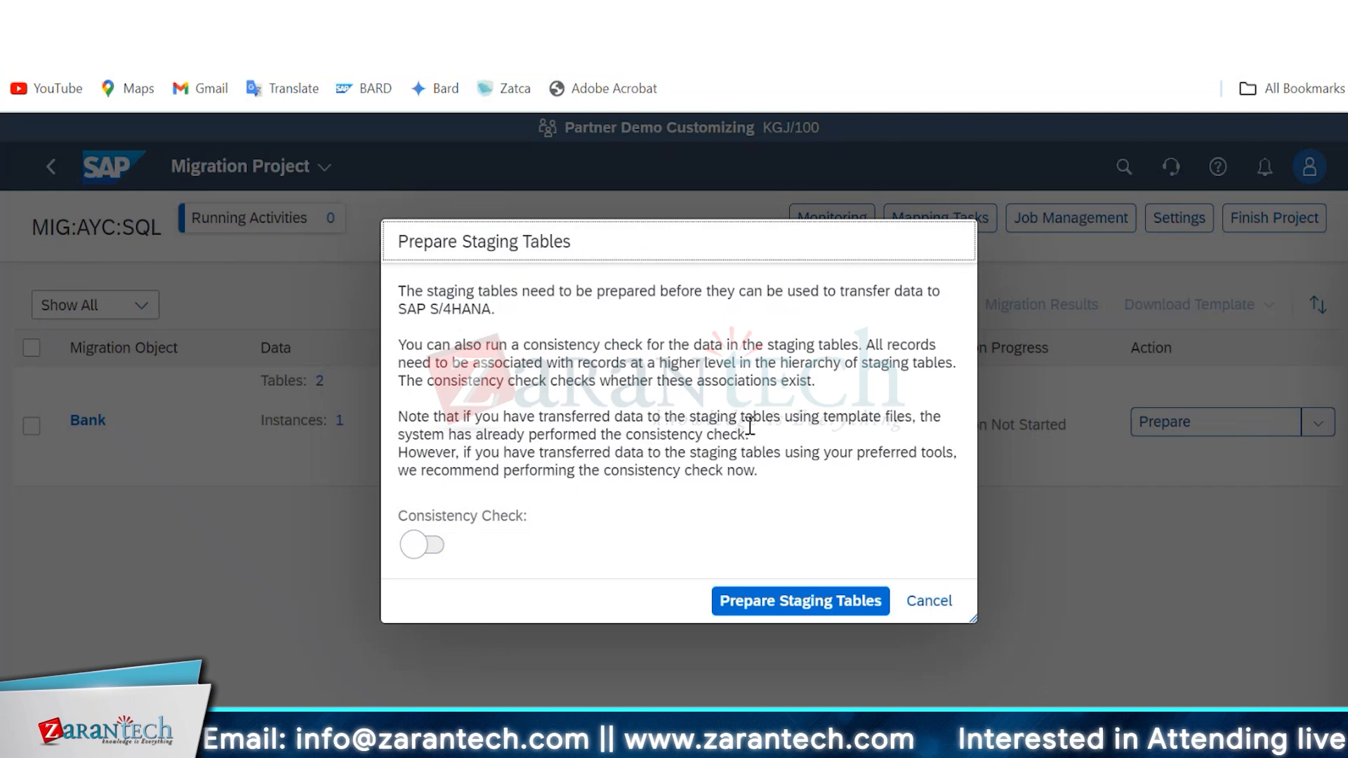
left_click(773, 603)
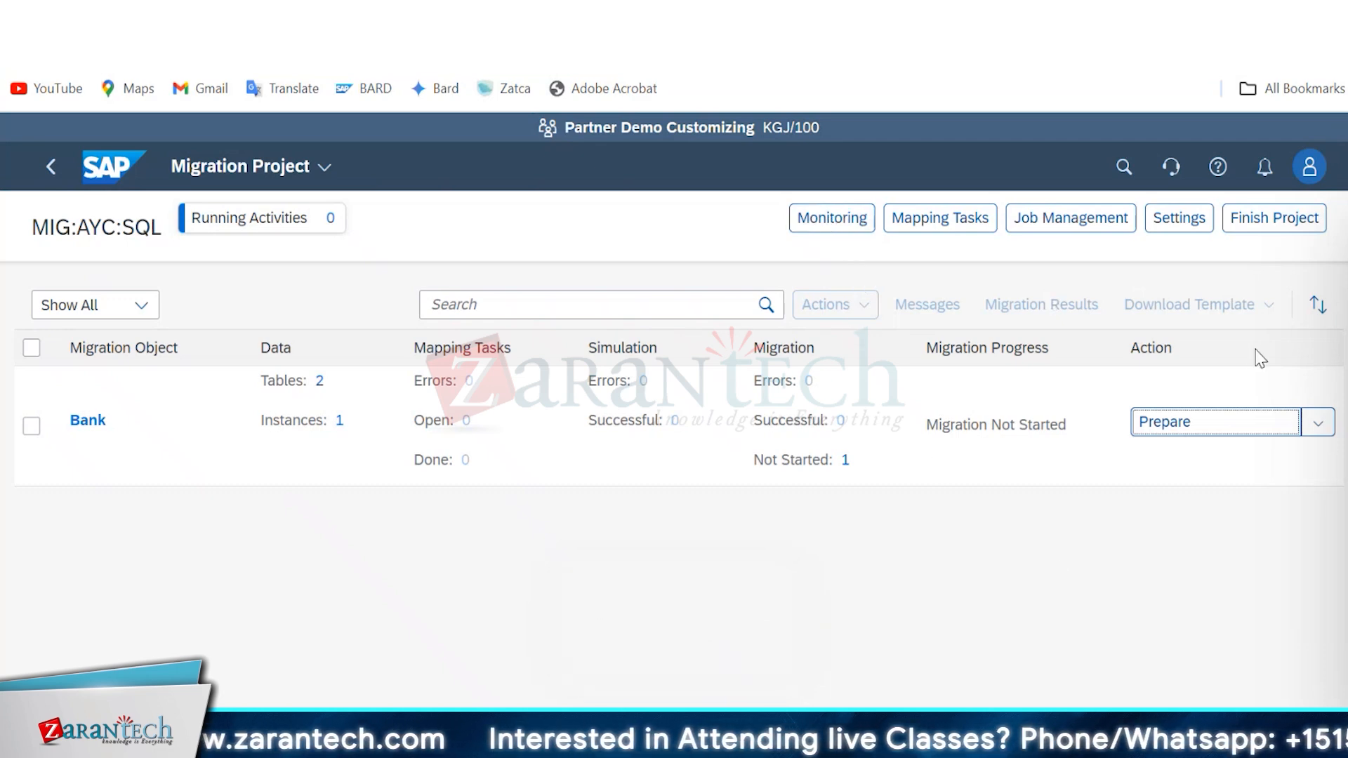
left_click(1319, 424)
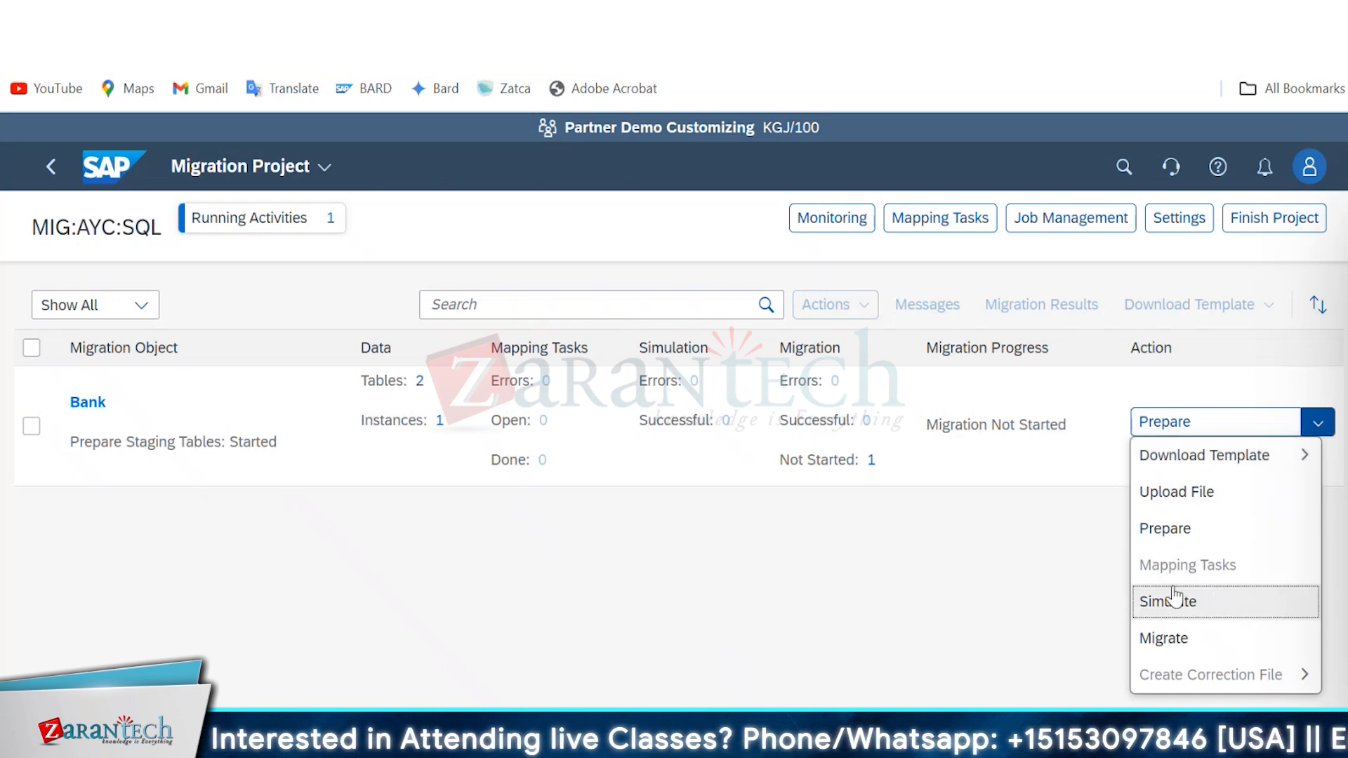
left_click(977, 573)
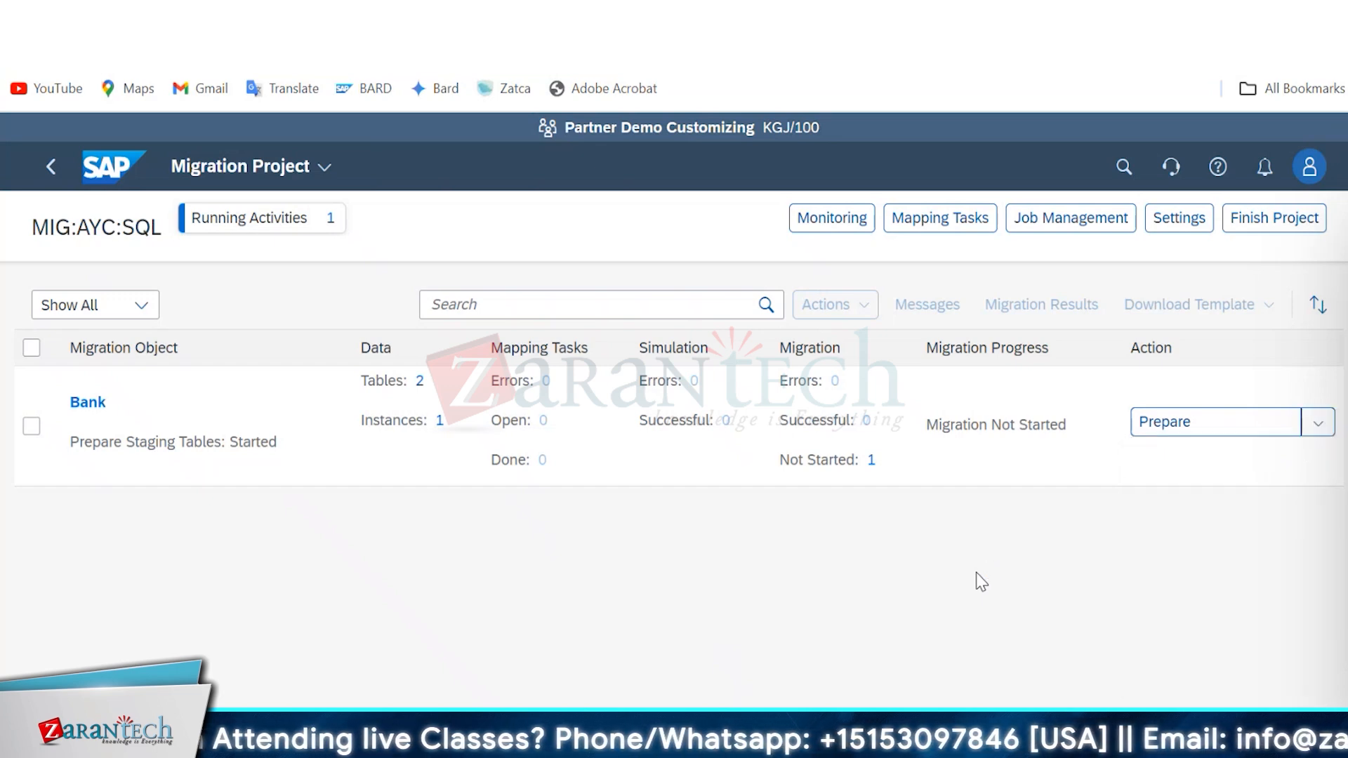
left_click(839, 232)
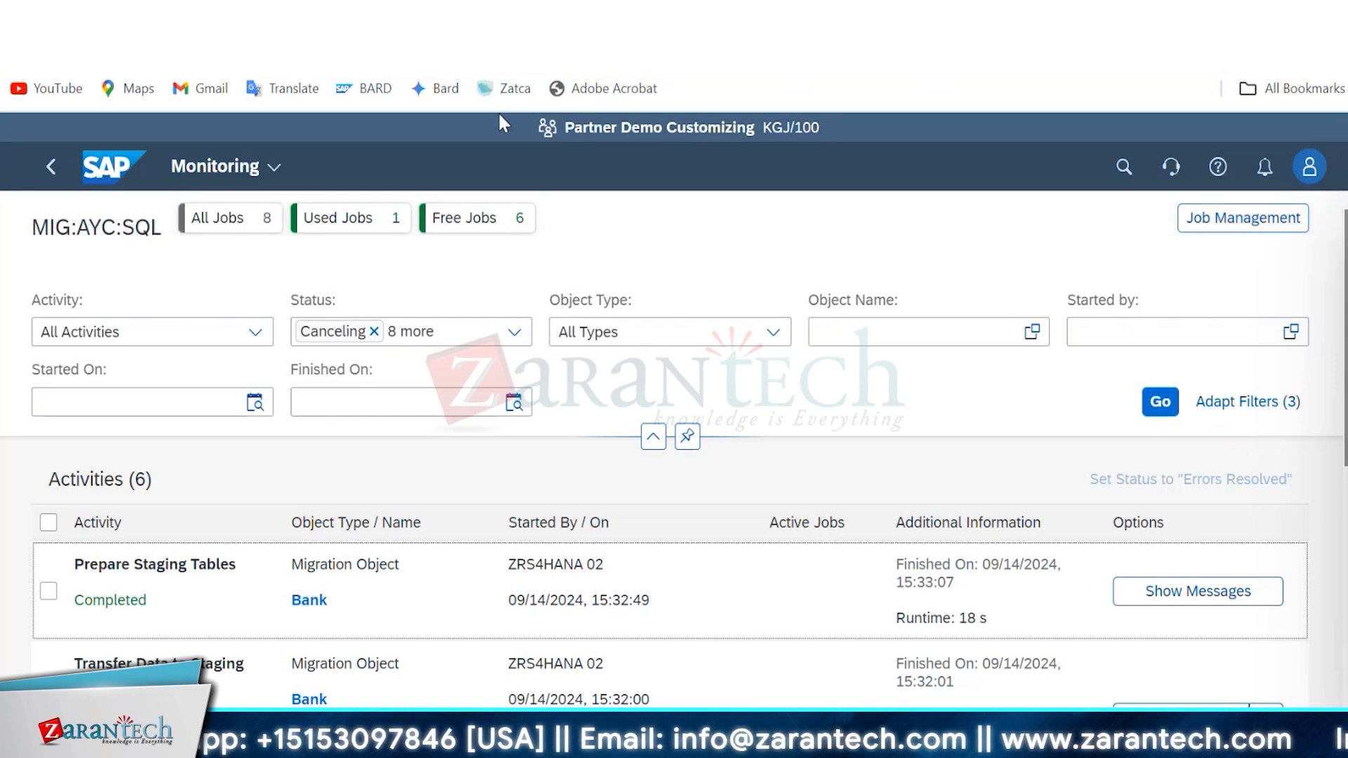
left_click(51, 166)
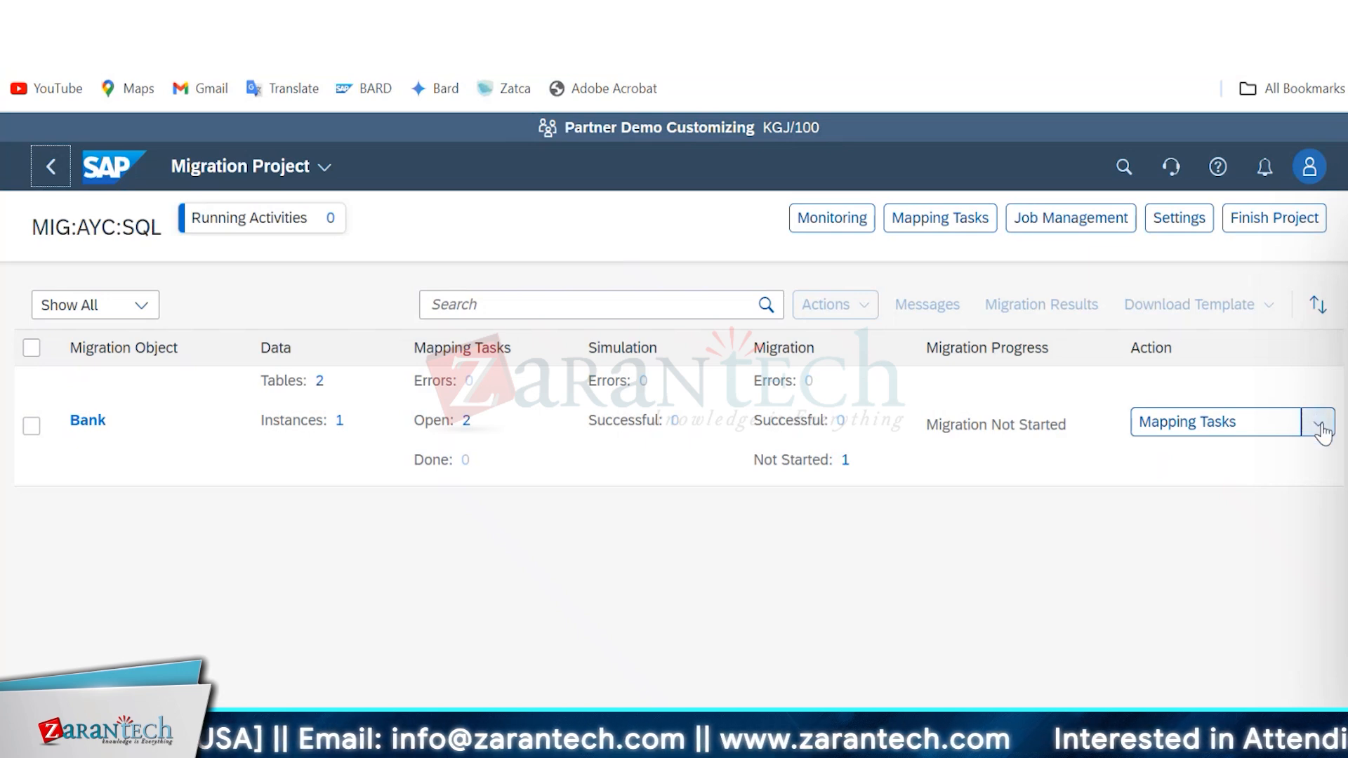
Confirm the Bank Key and Country/Region Key mapping tasks, refresh their status and return to the project.
left_click(1184, 429)
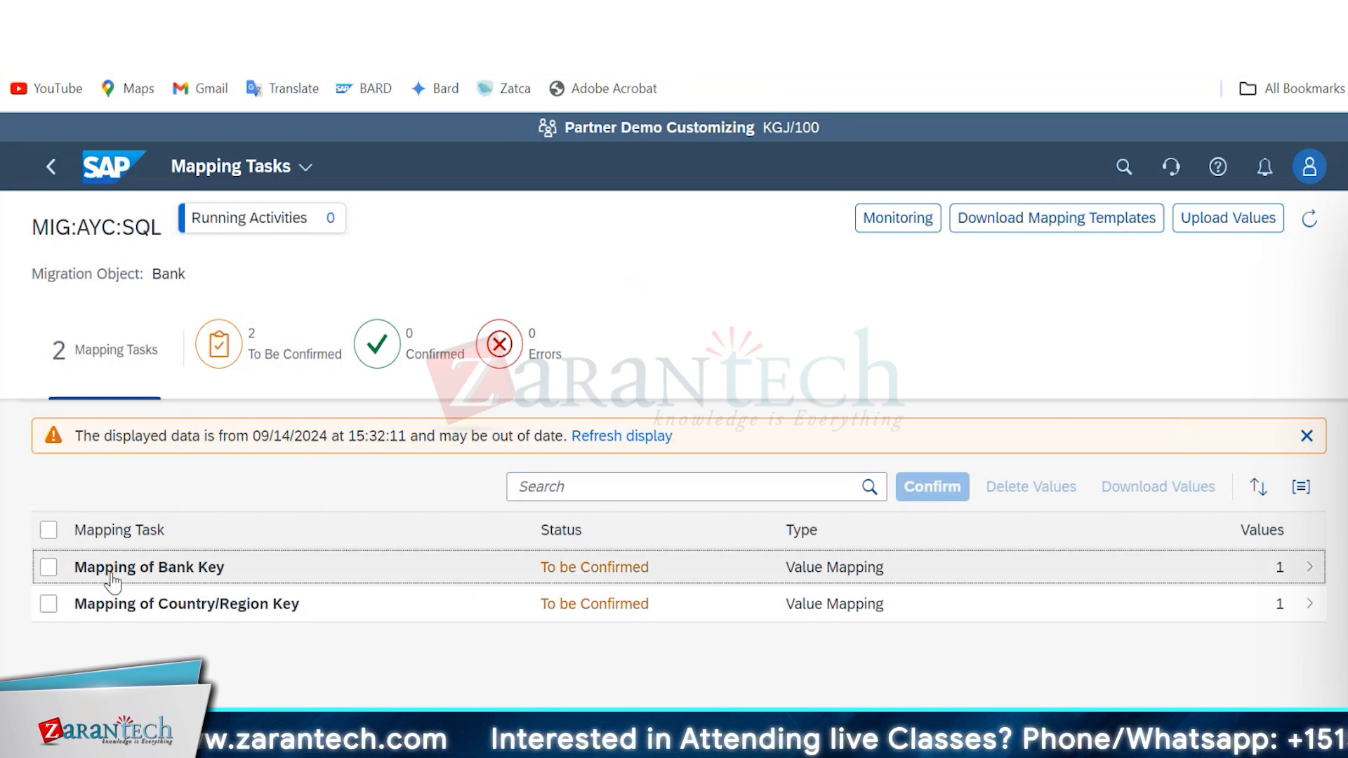
left_click(49, 569)
left_click(48, 604)
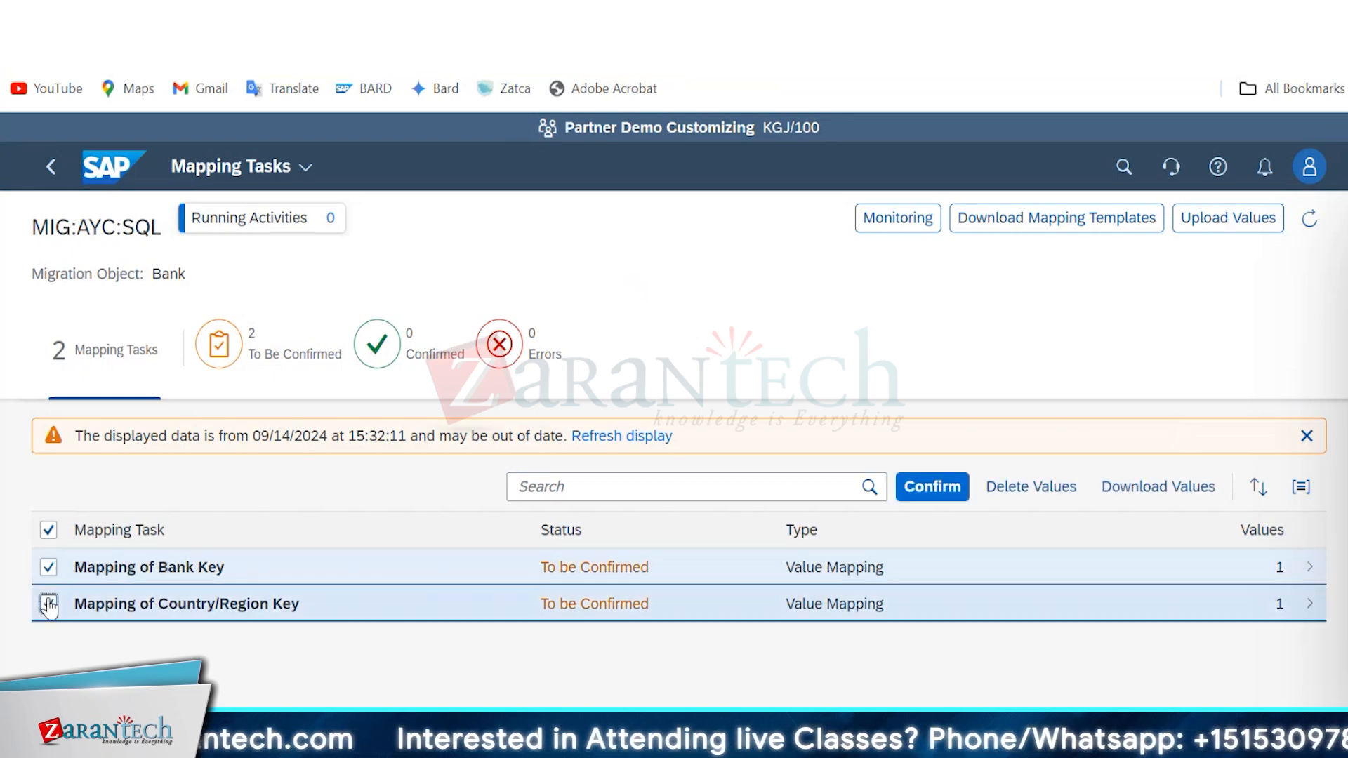
left_click(927, 489)
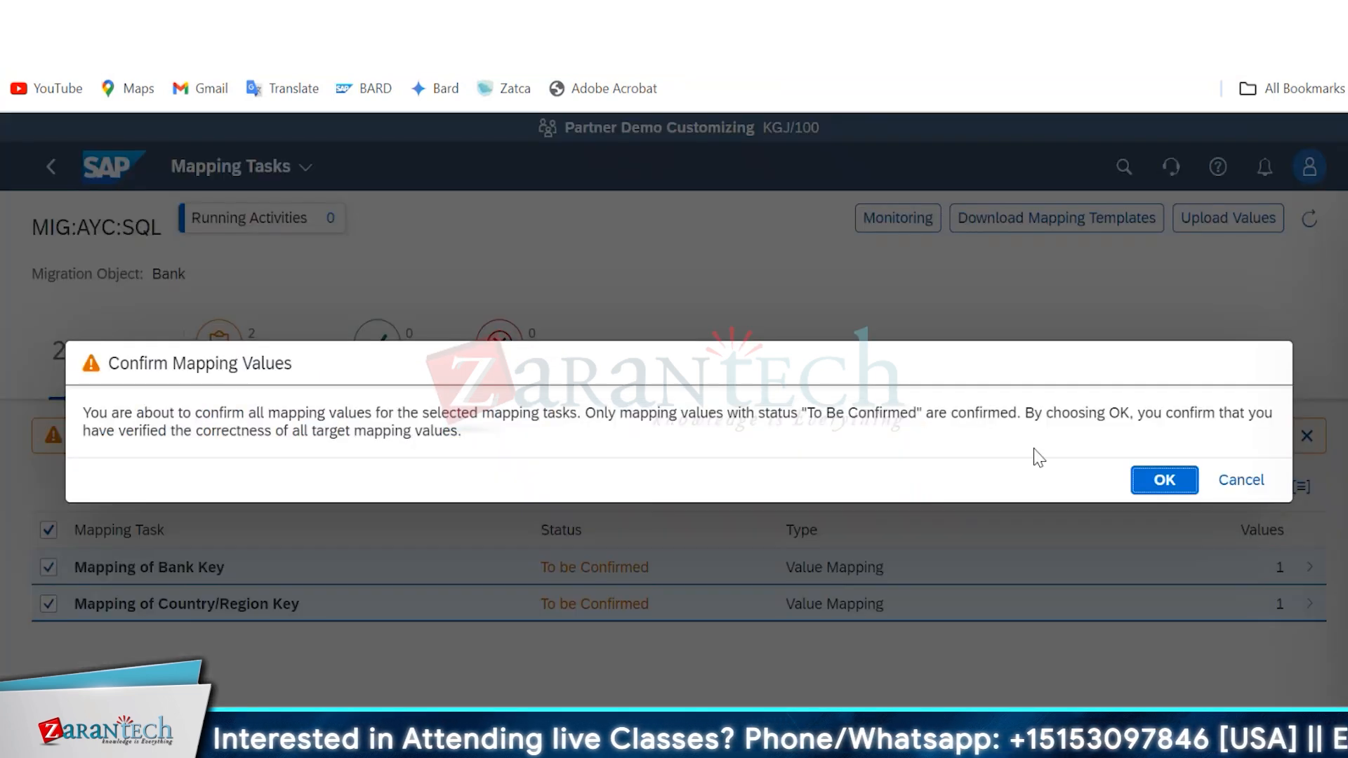
left_click(1156, 491)
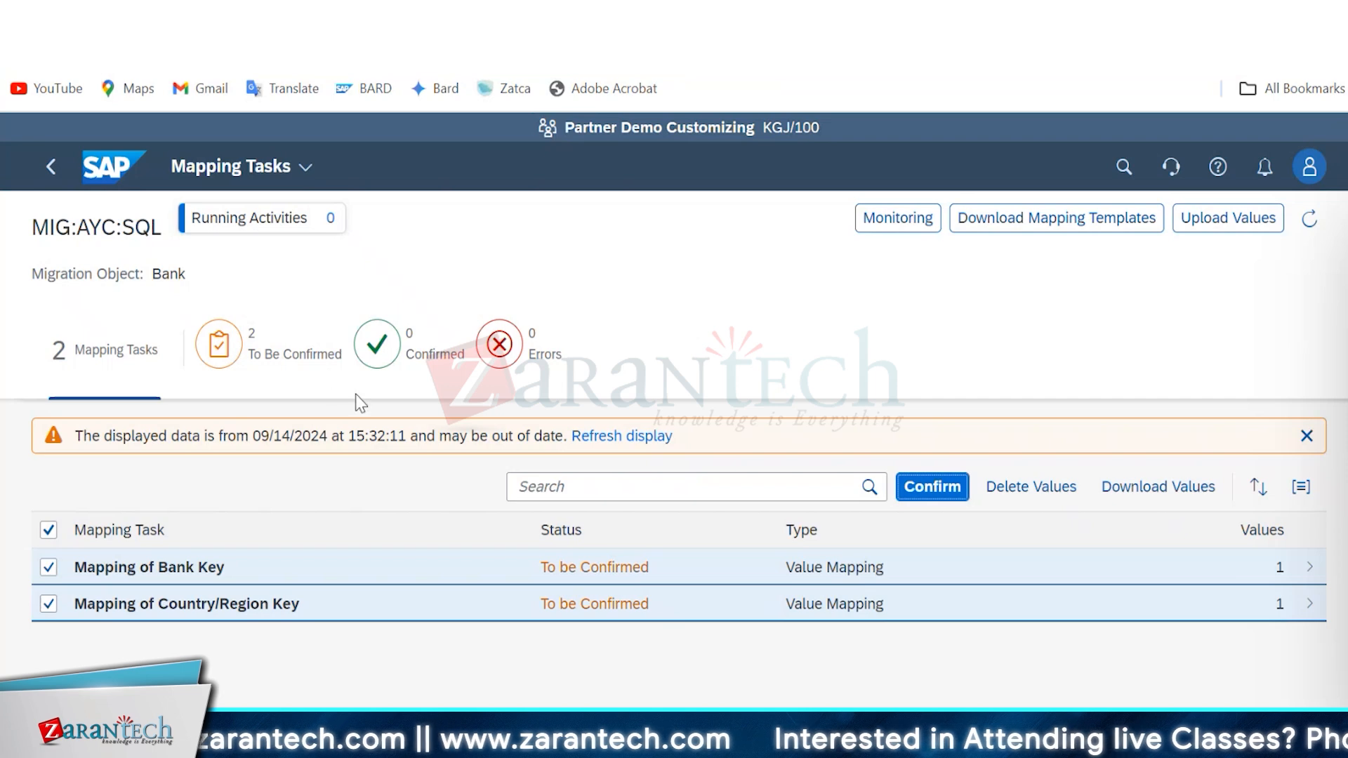
left_click(624, 441)
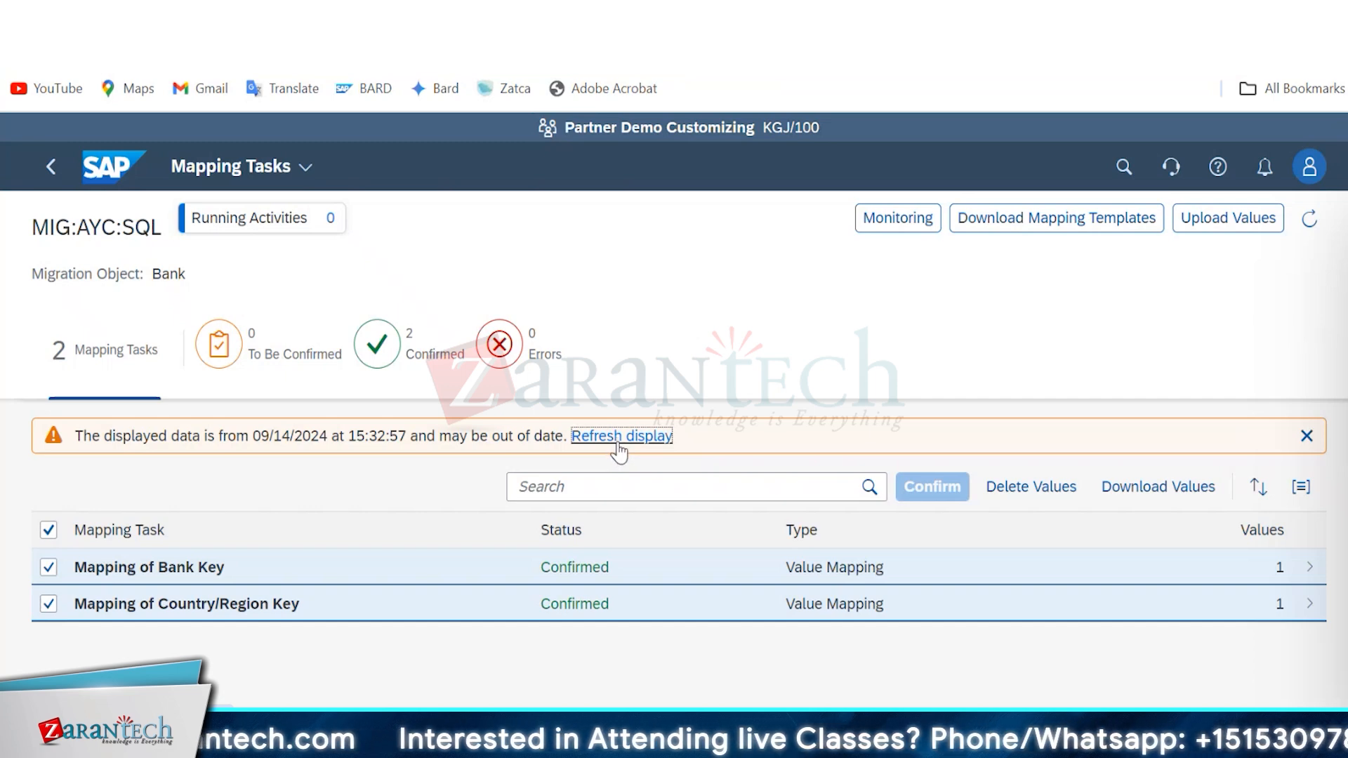
left_click(52, 172)
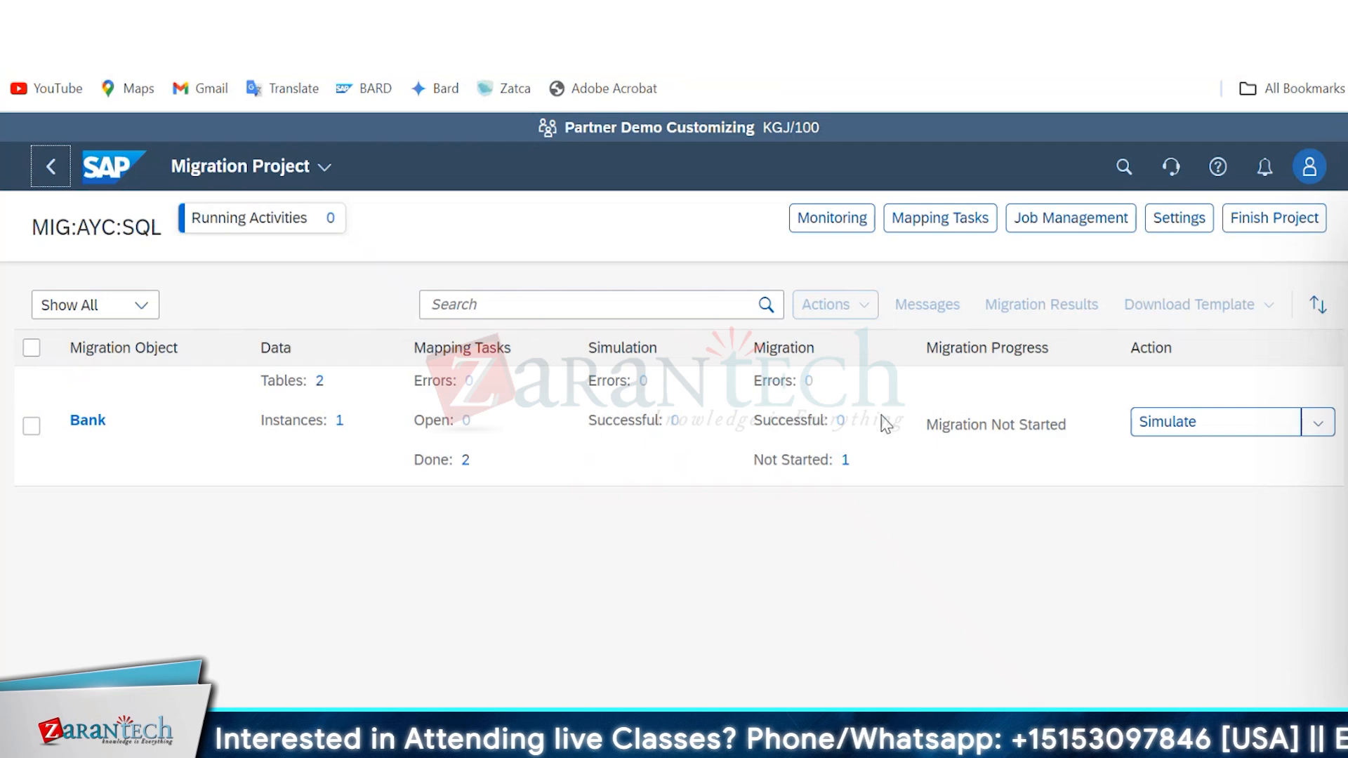
Simulate the Bank migration for all instances and examine the simulation's messages in Monitoring.
left_click(1168, 427)
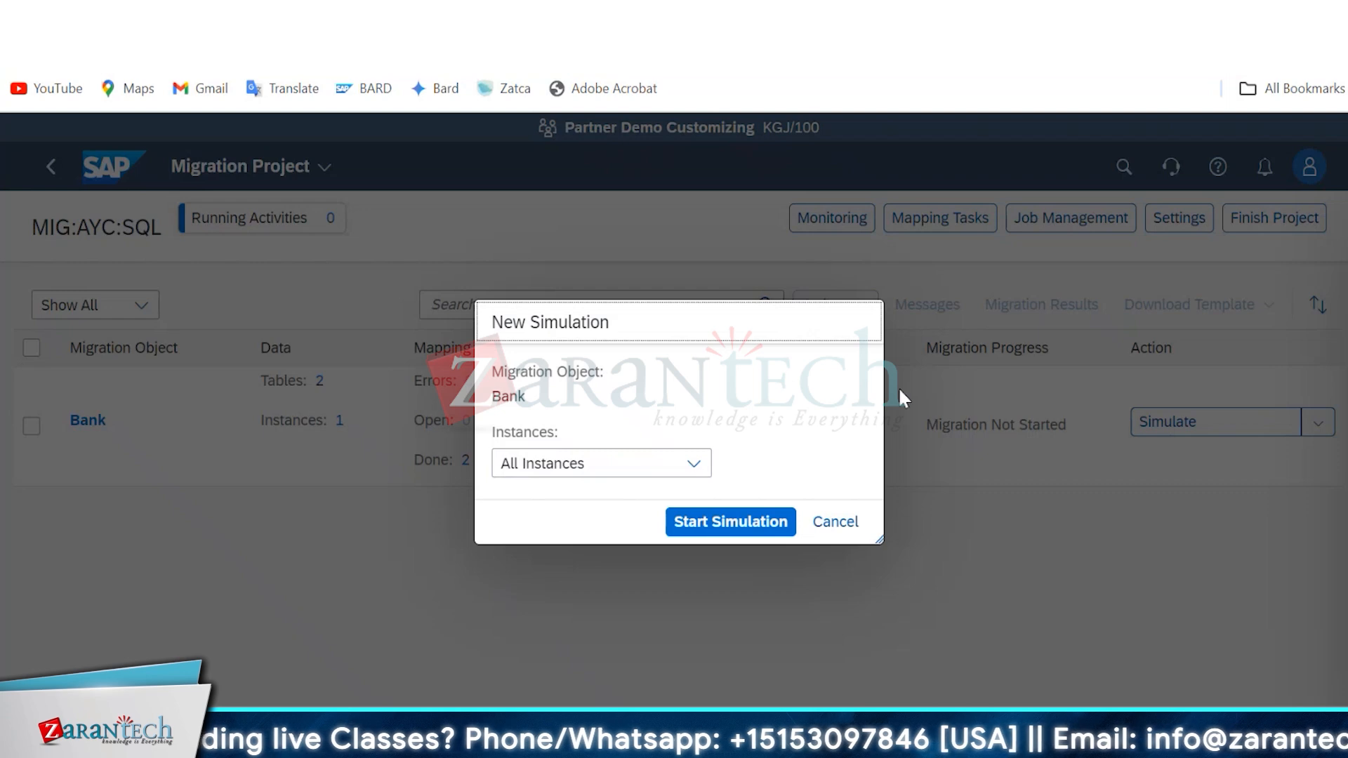
left_click(724, 528)
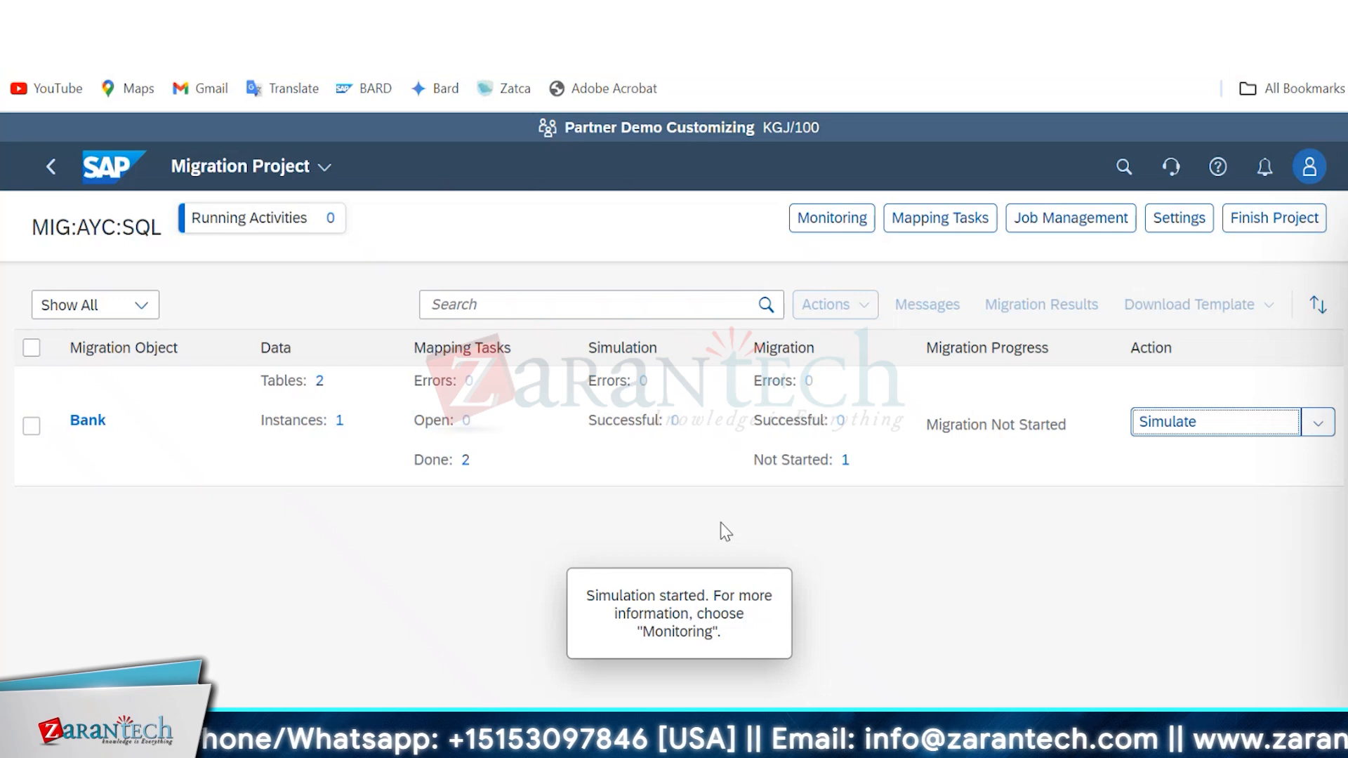
left_click(838, 227)
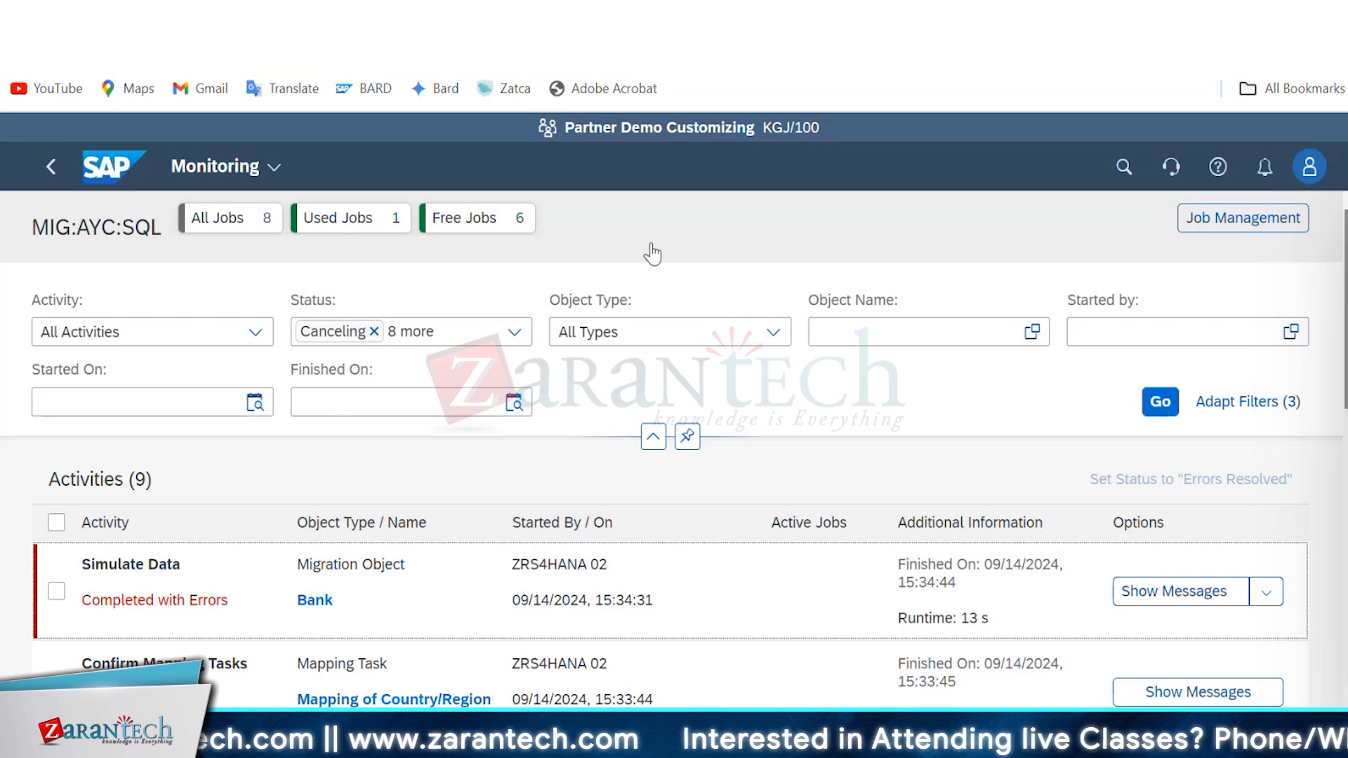
left_click(1170, 595)
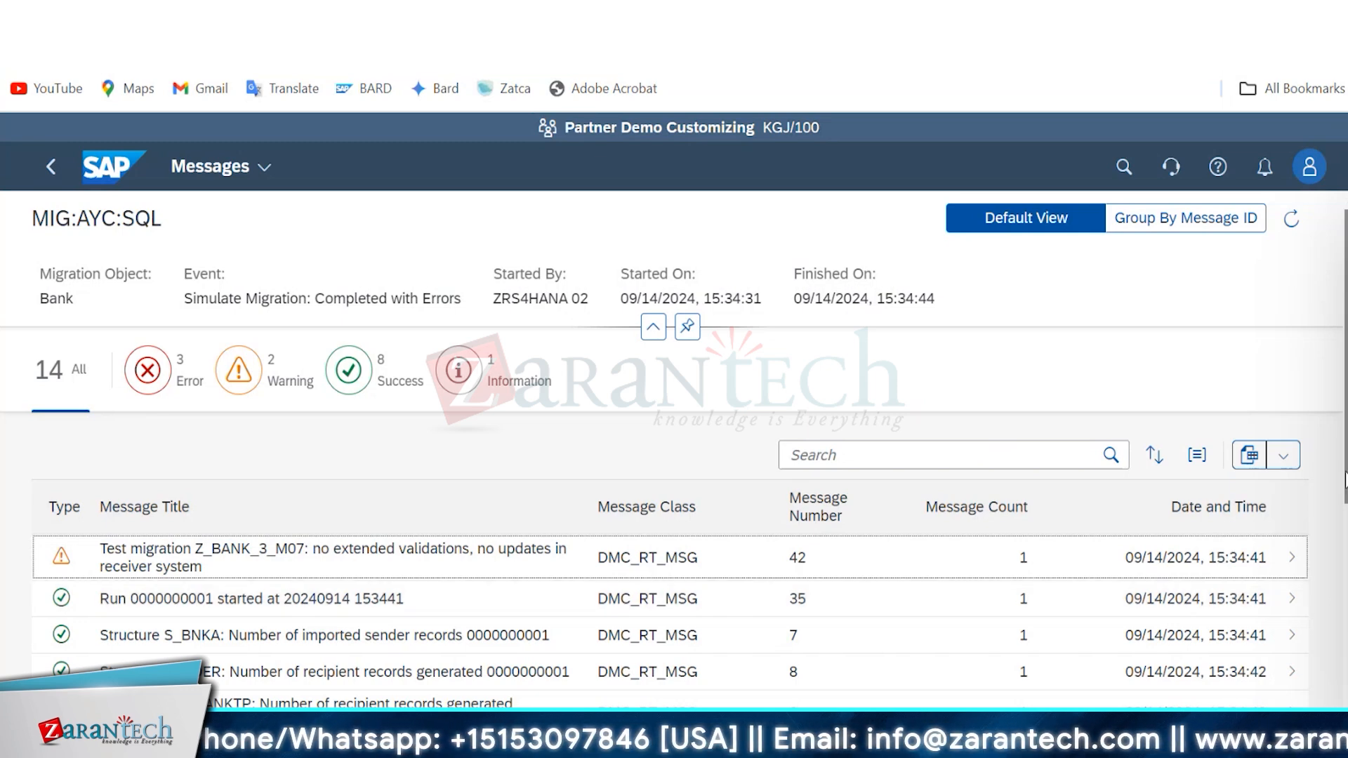
scroll(1170, 597, "down", 1)
scroll(675, 457, "down", 3)
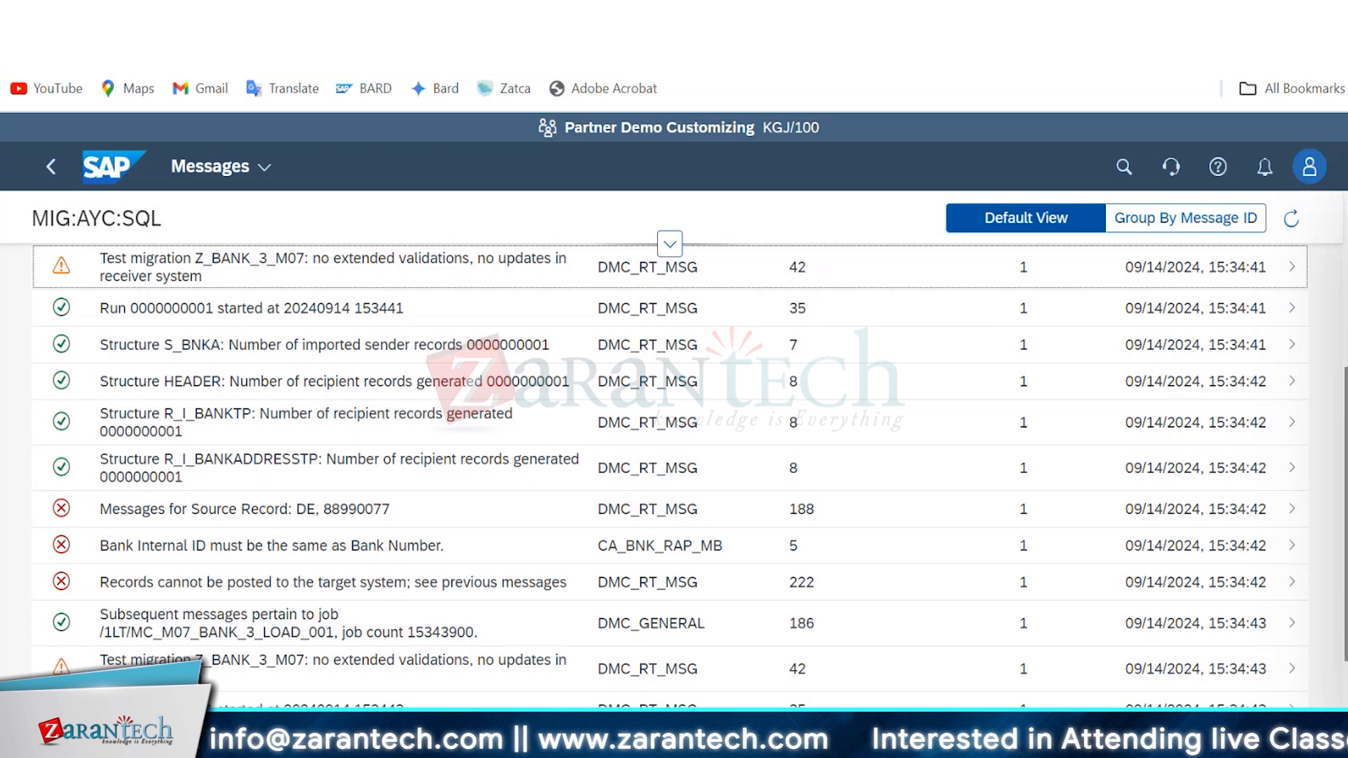
Return to the project and start the Bank migration for all instances, accepting the unsuccessful-simulation and irreversibility warnings.
left_click(51, 166)
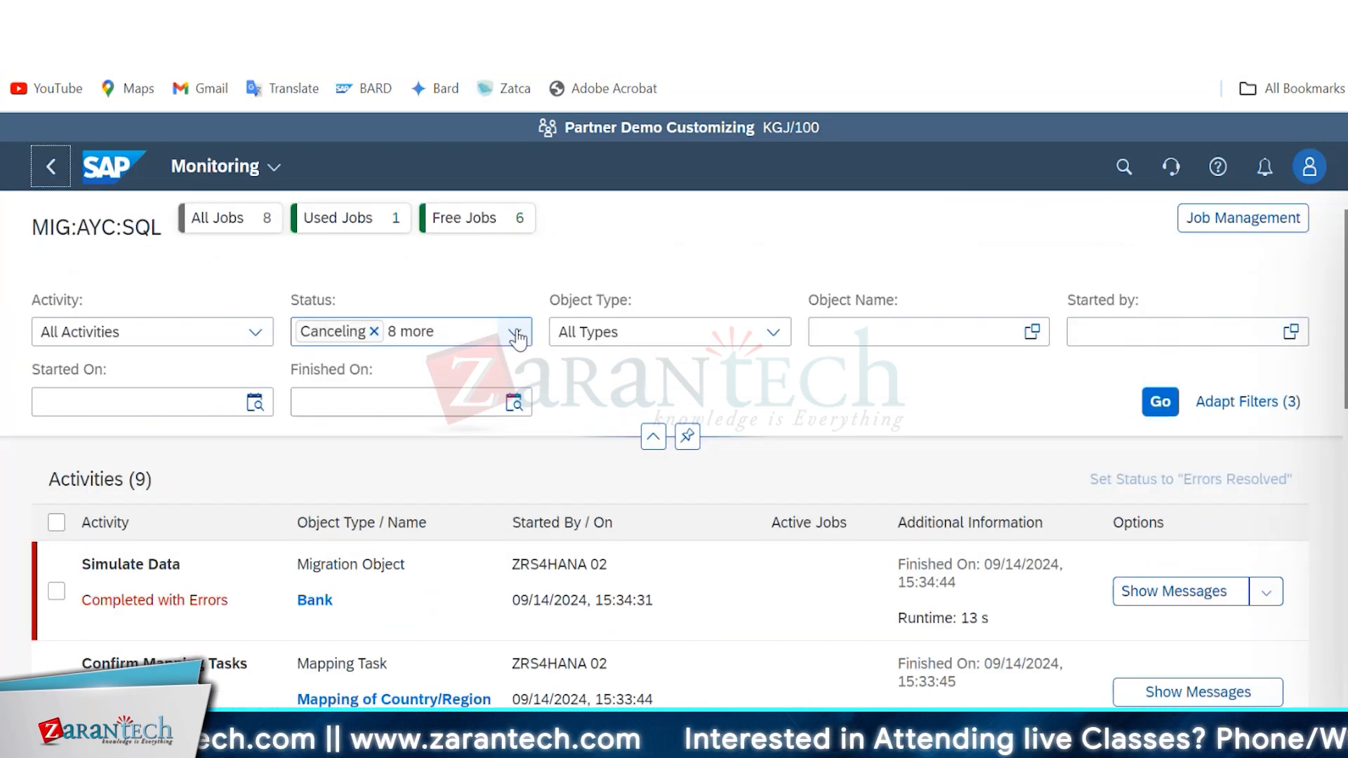
left_click(49, 165)
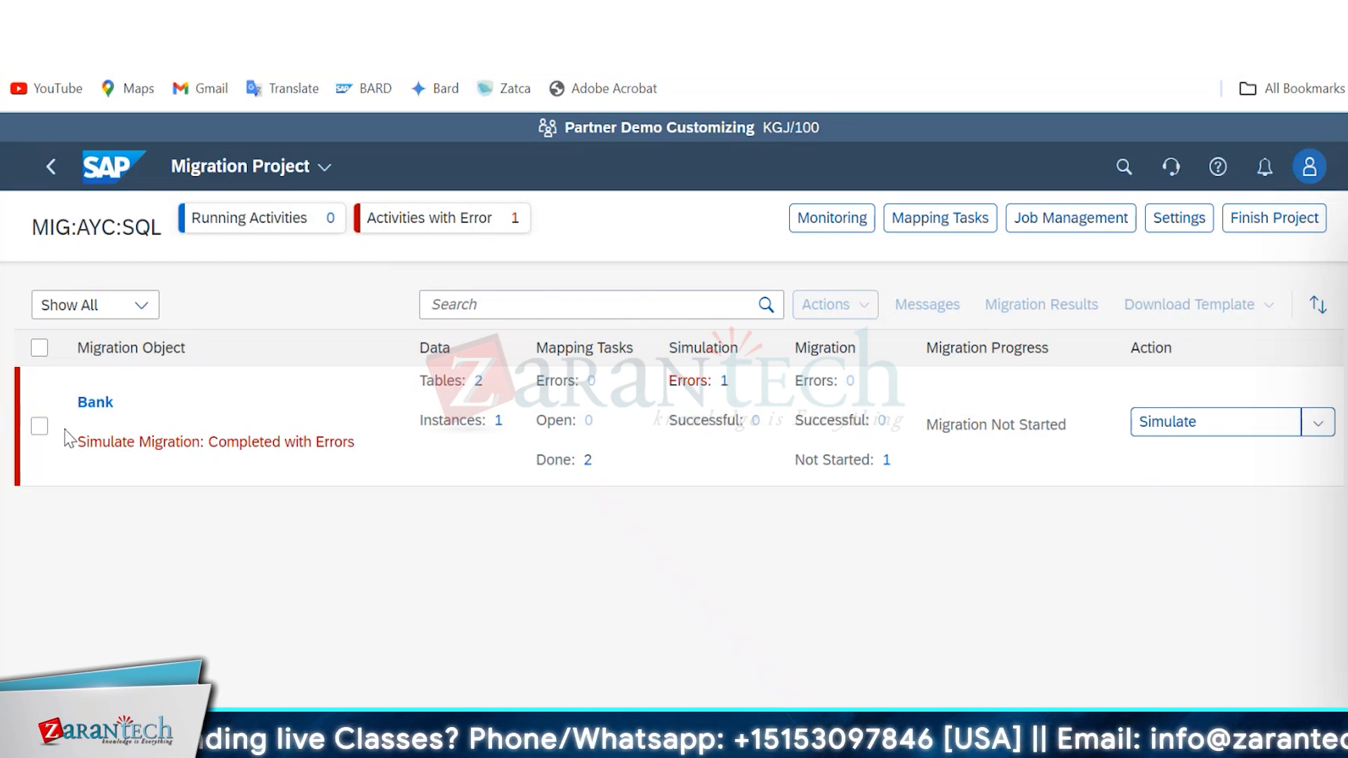
left_click(46, 431)
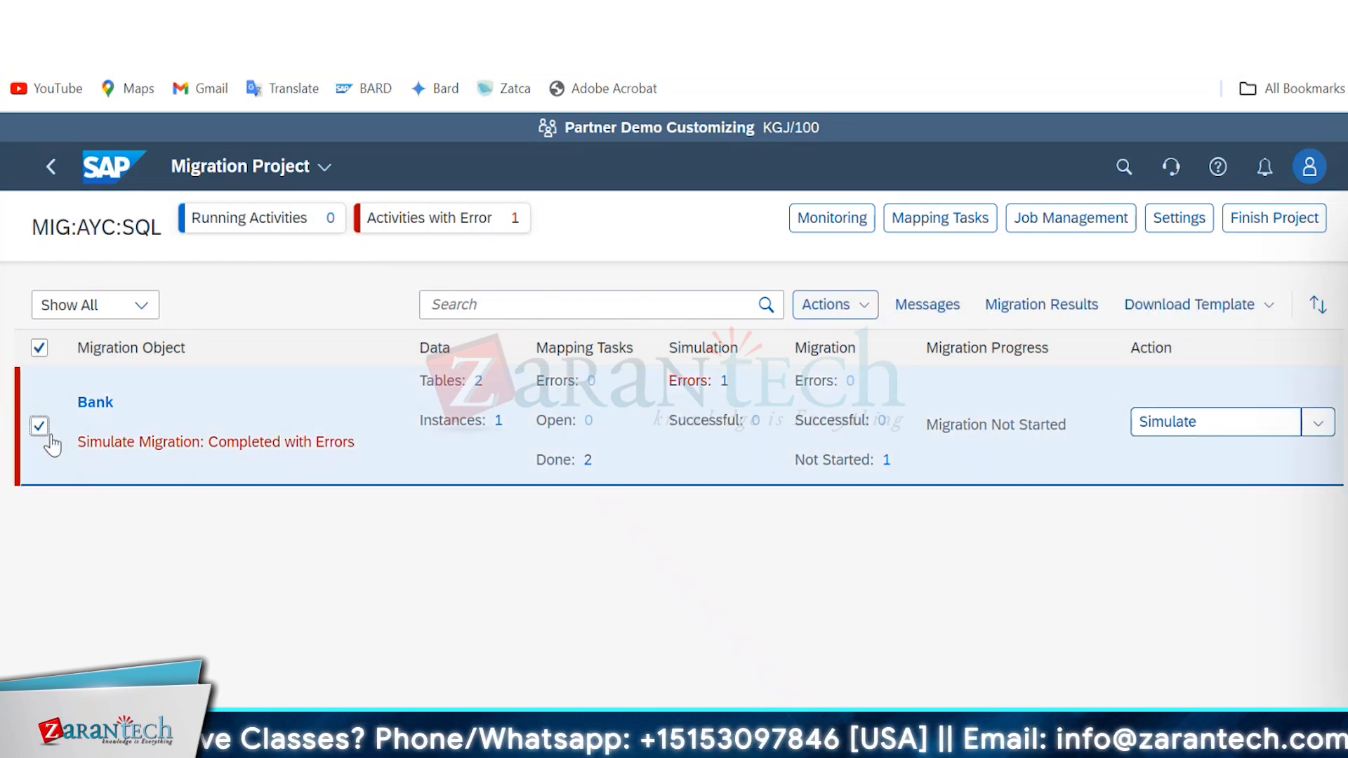
left_click(1320, 430)
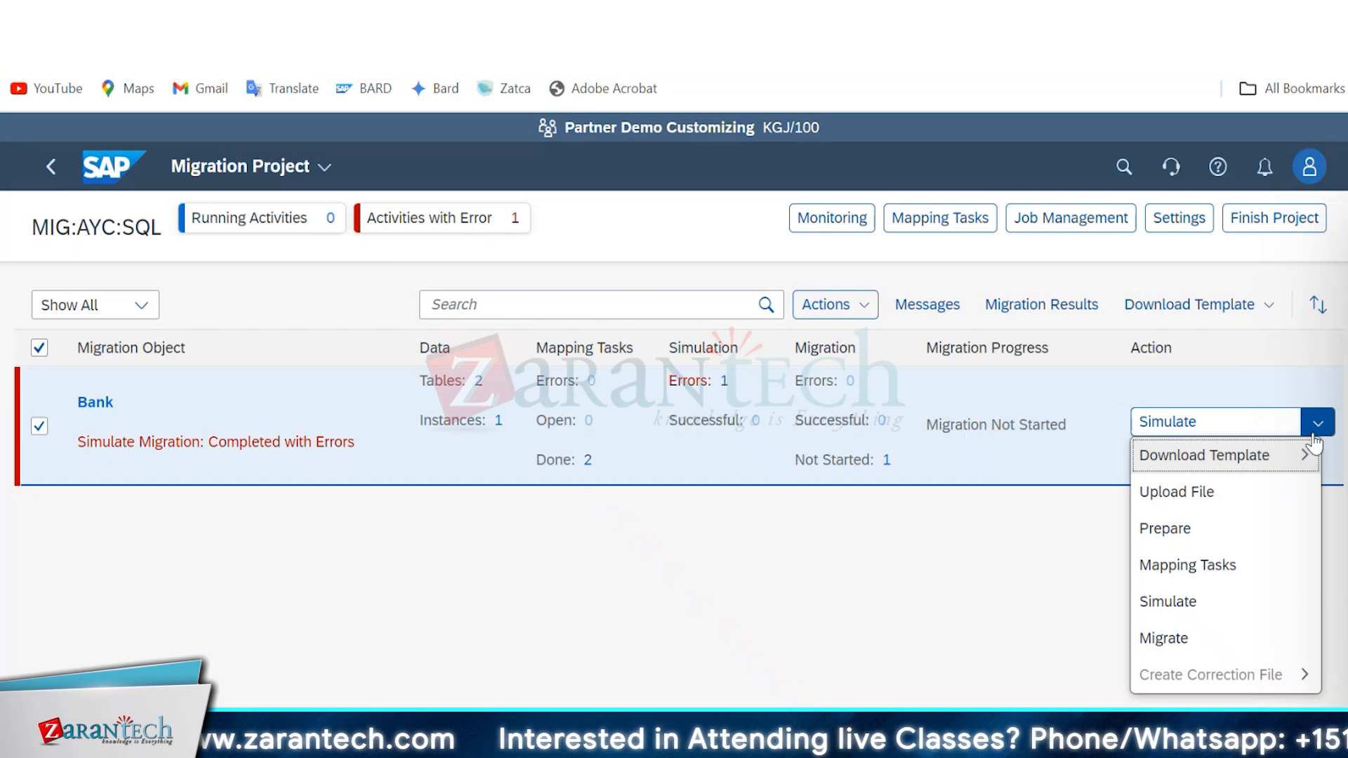
left_click(1270, 650)
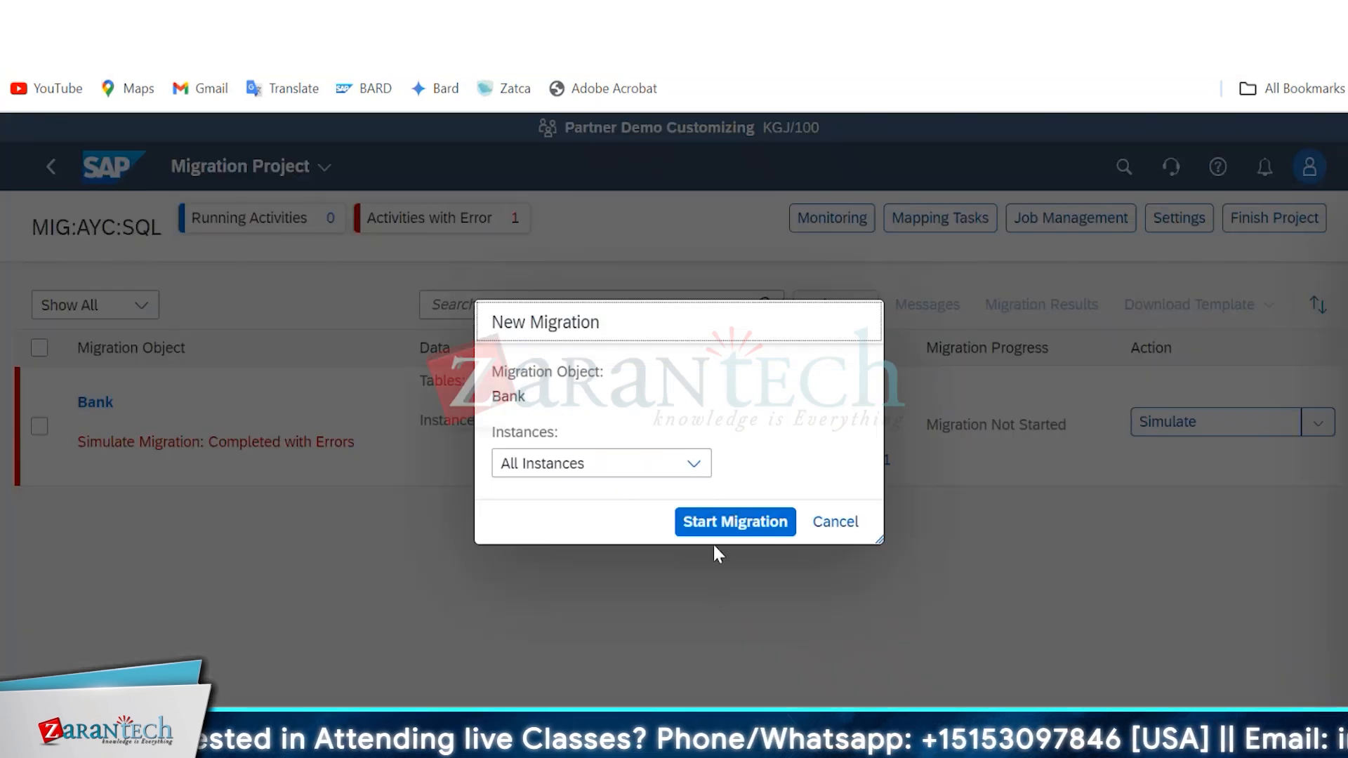
left_click(735, 523)
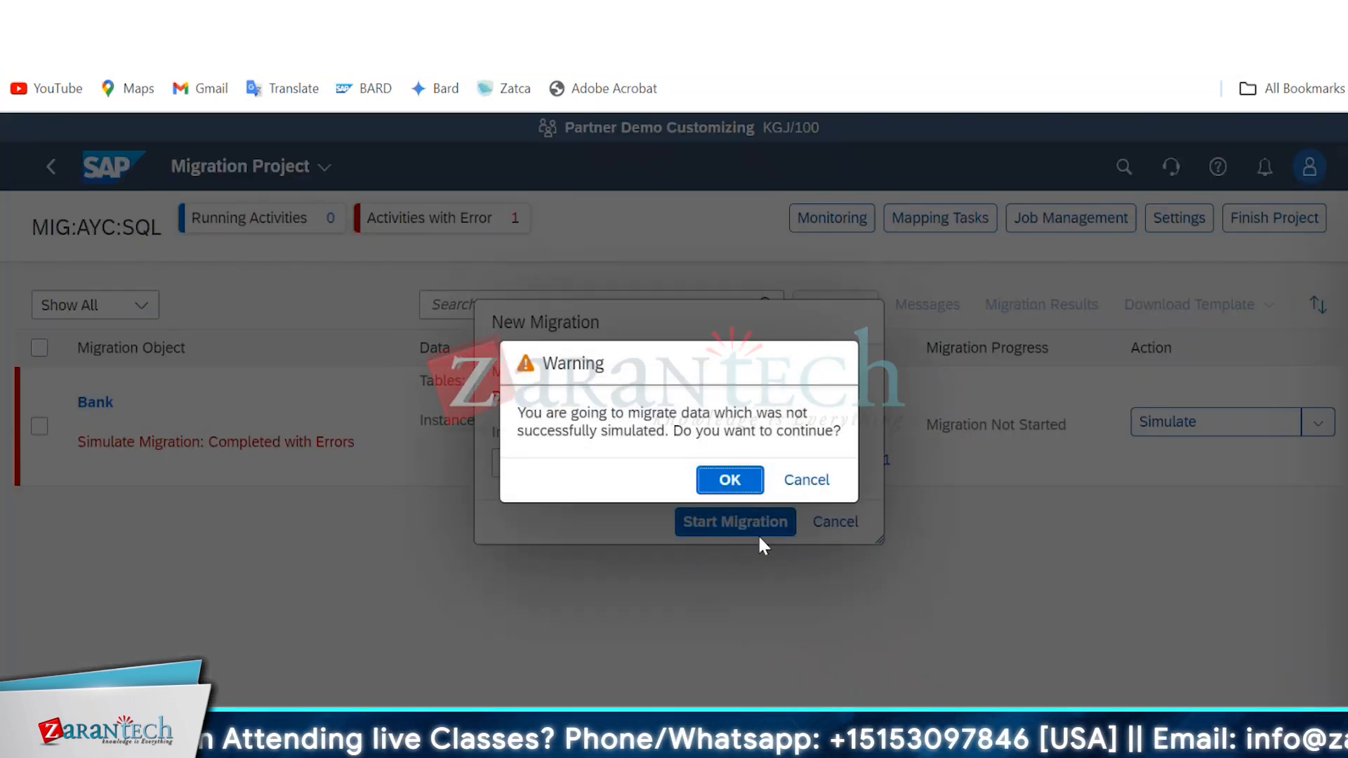
left_click(727, 475)
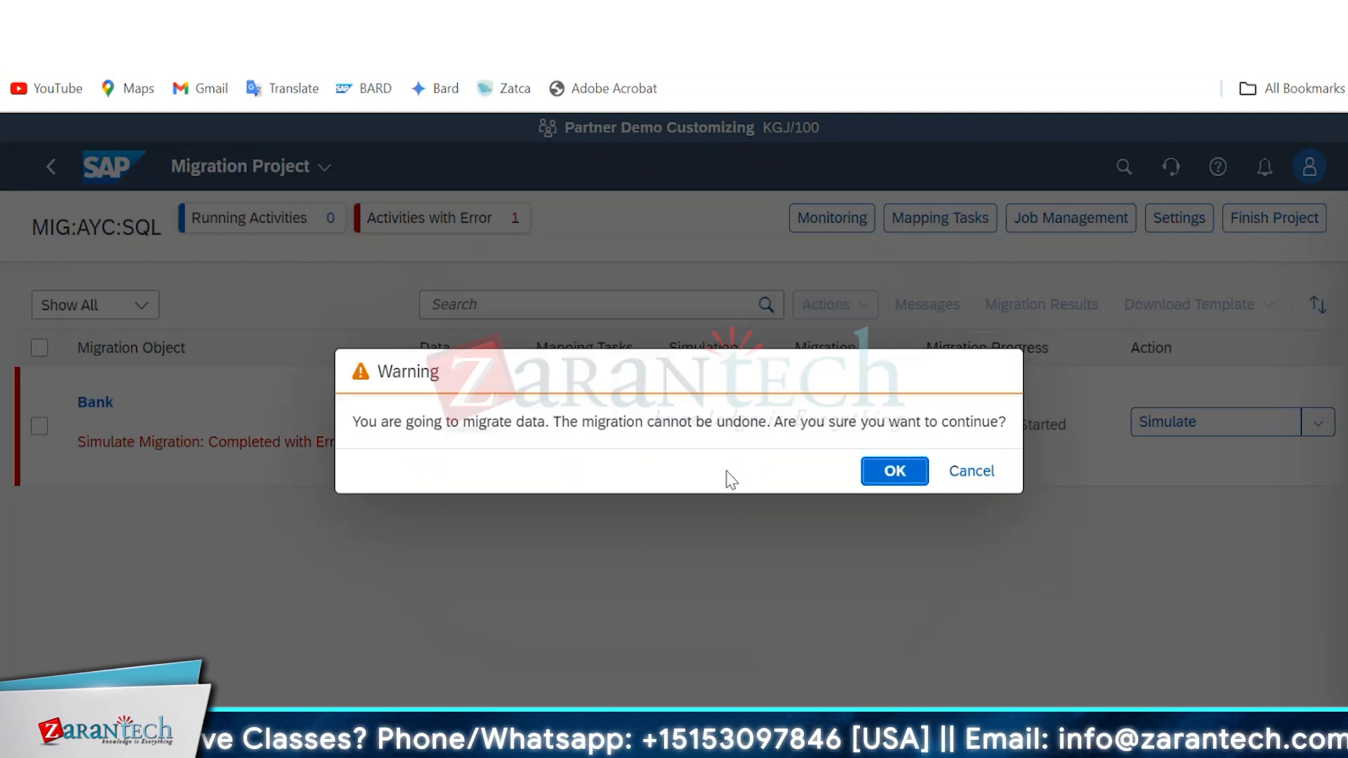
left_click(875, 472)
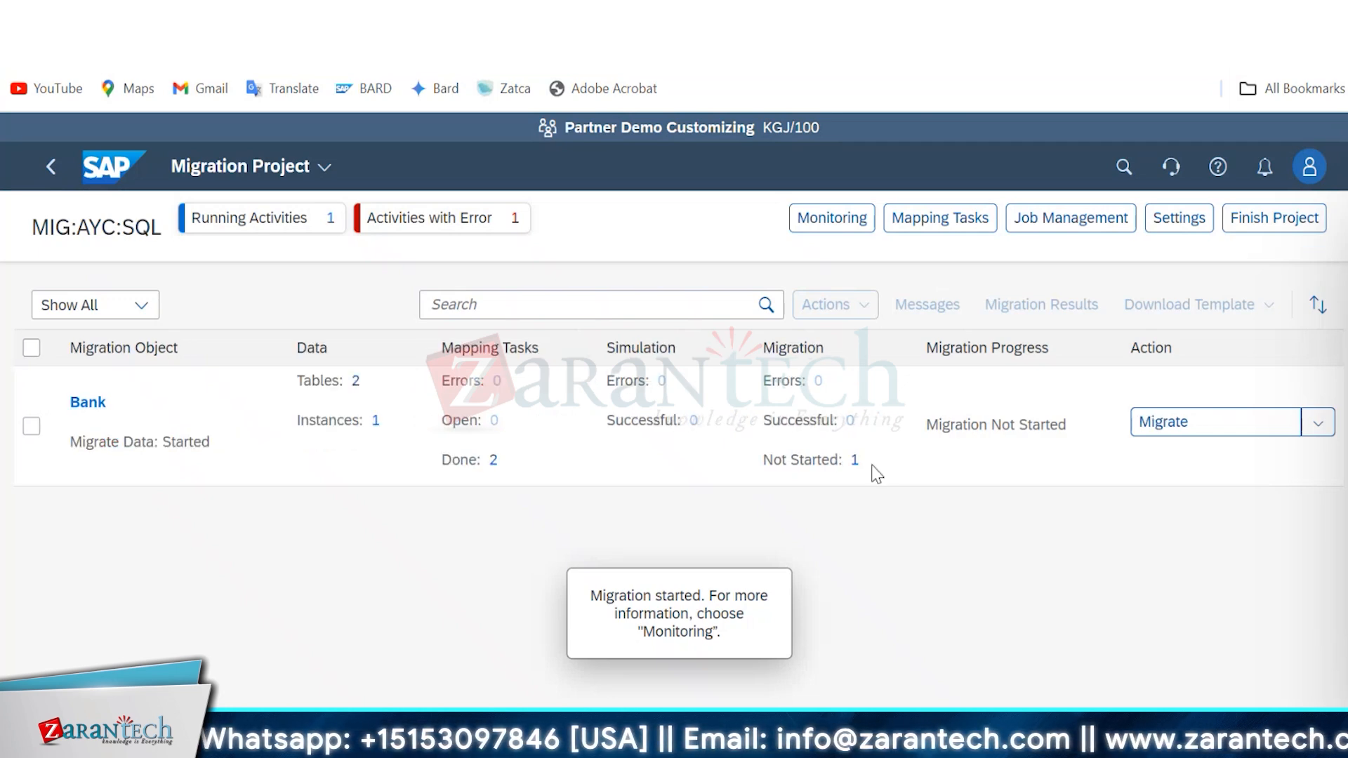
Examine the Bank Migrate Data activity's messages in Monitoring and return to the migration project.
left_click(839, 217)
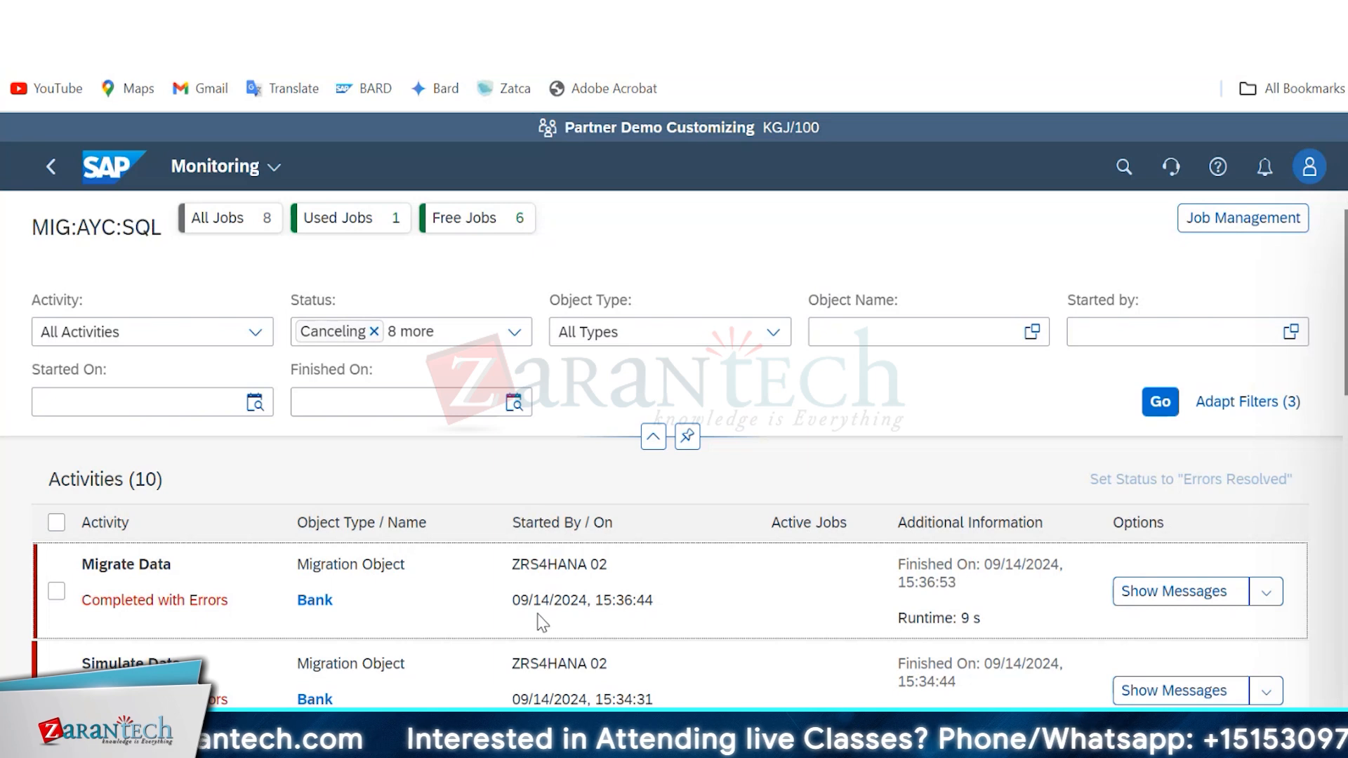
left_click(1174, 592)
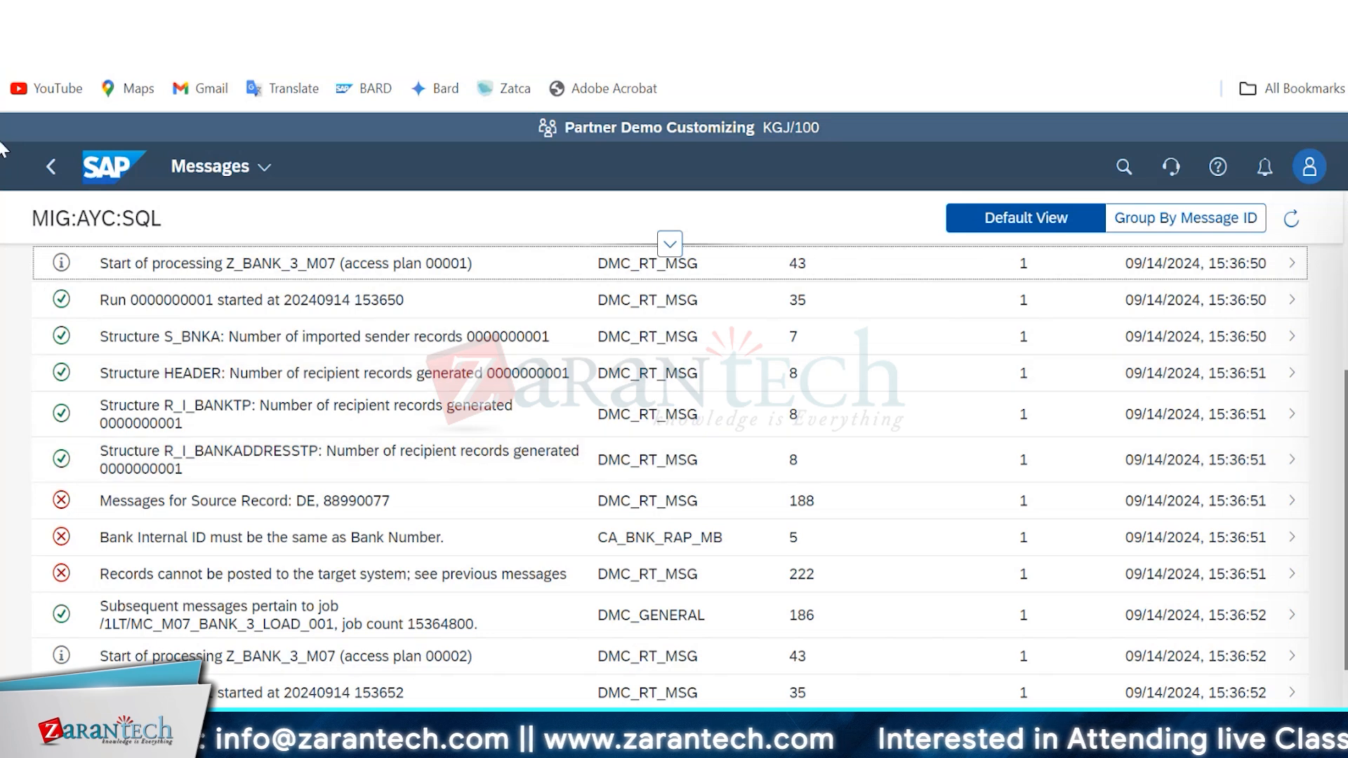
left_click(50, 169)
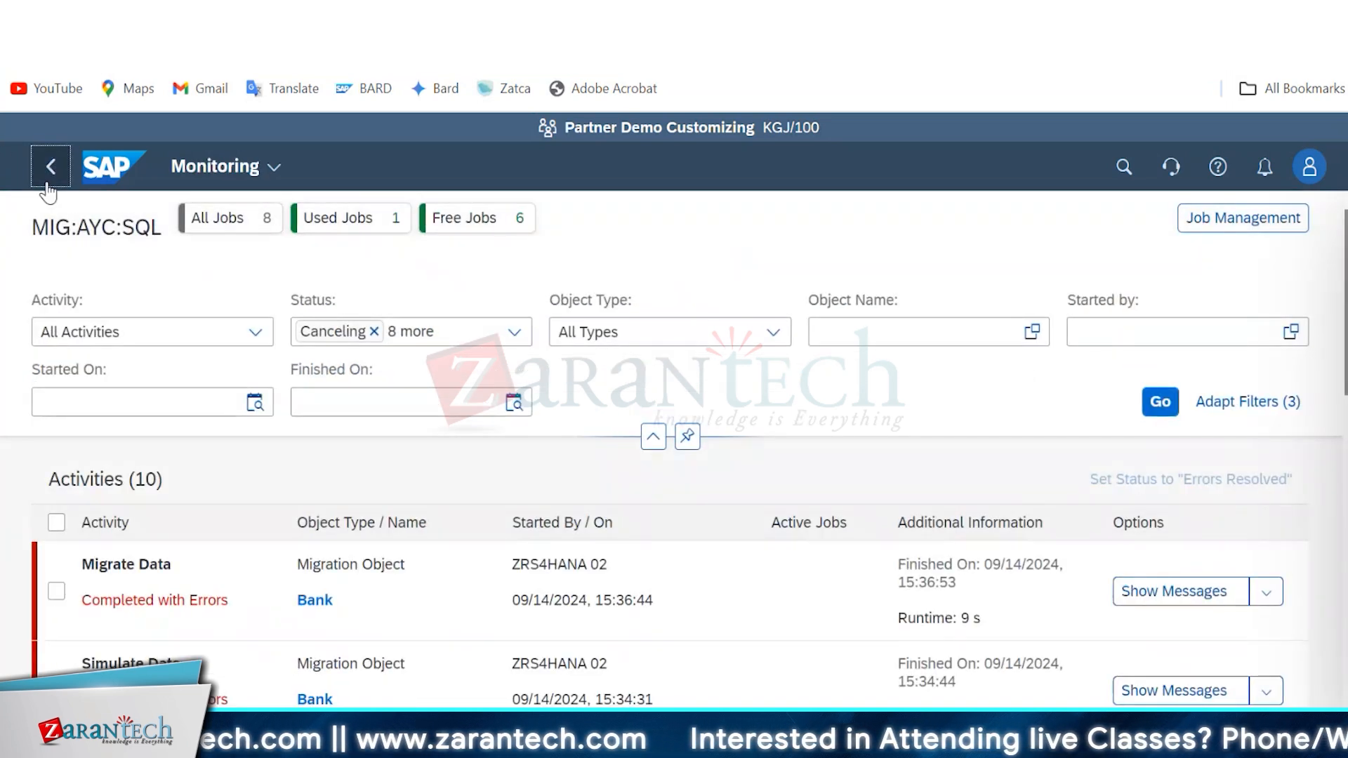
left_click(48, 174)
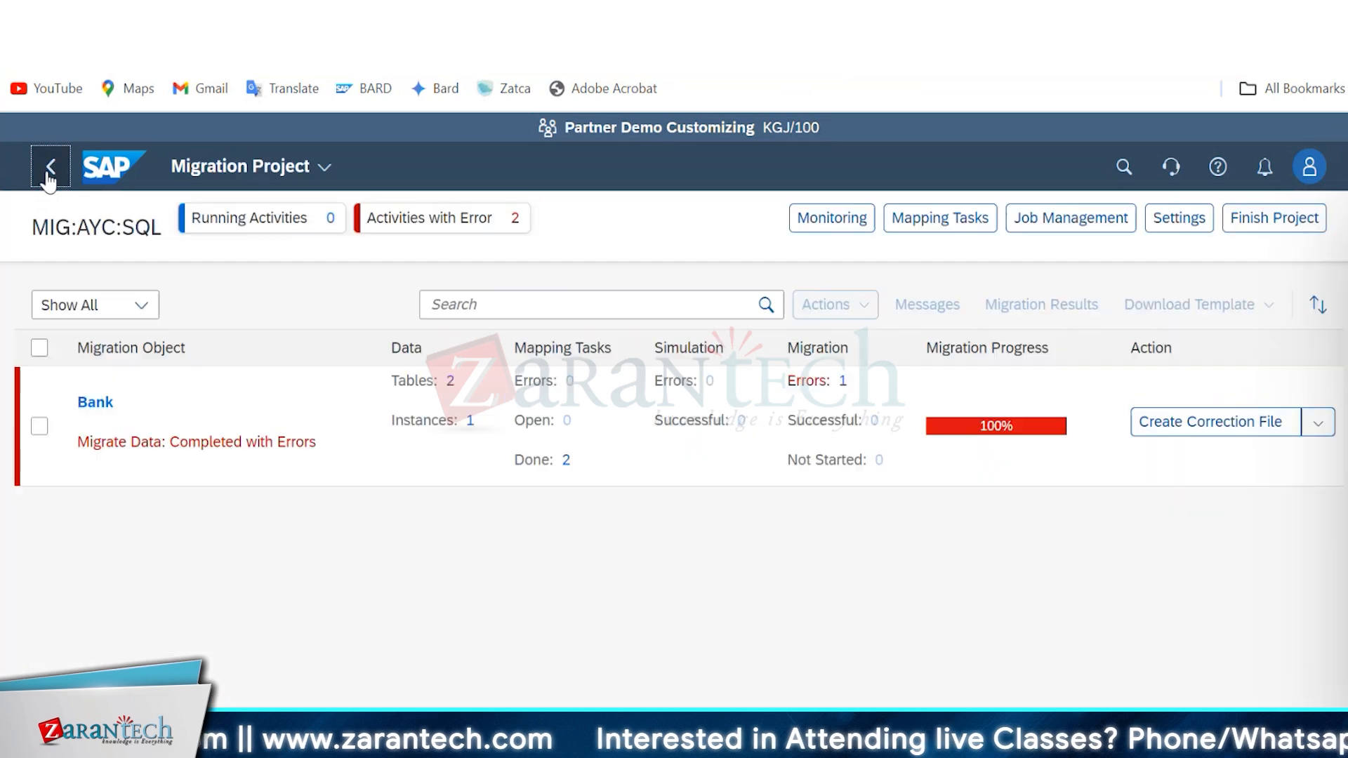
Finish the MIG:AYC:SQL project without a data retention period and dismiss the resulting notification.
left_click(1325, 425)
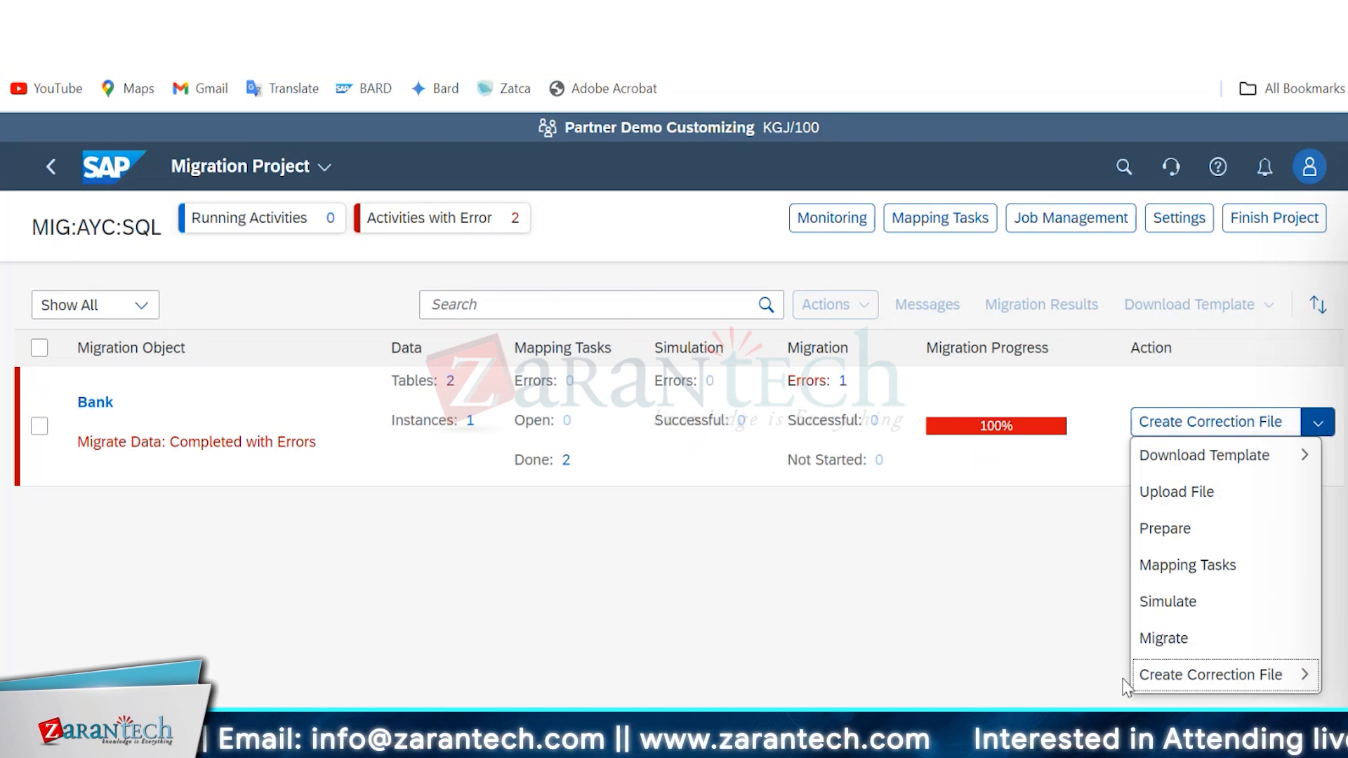
left_click(1273, 221)
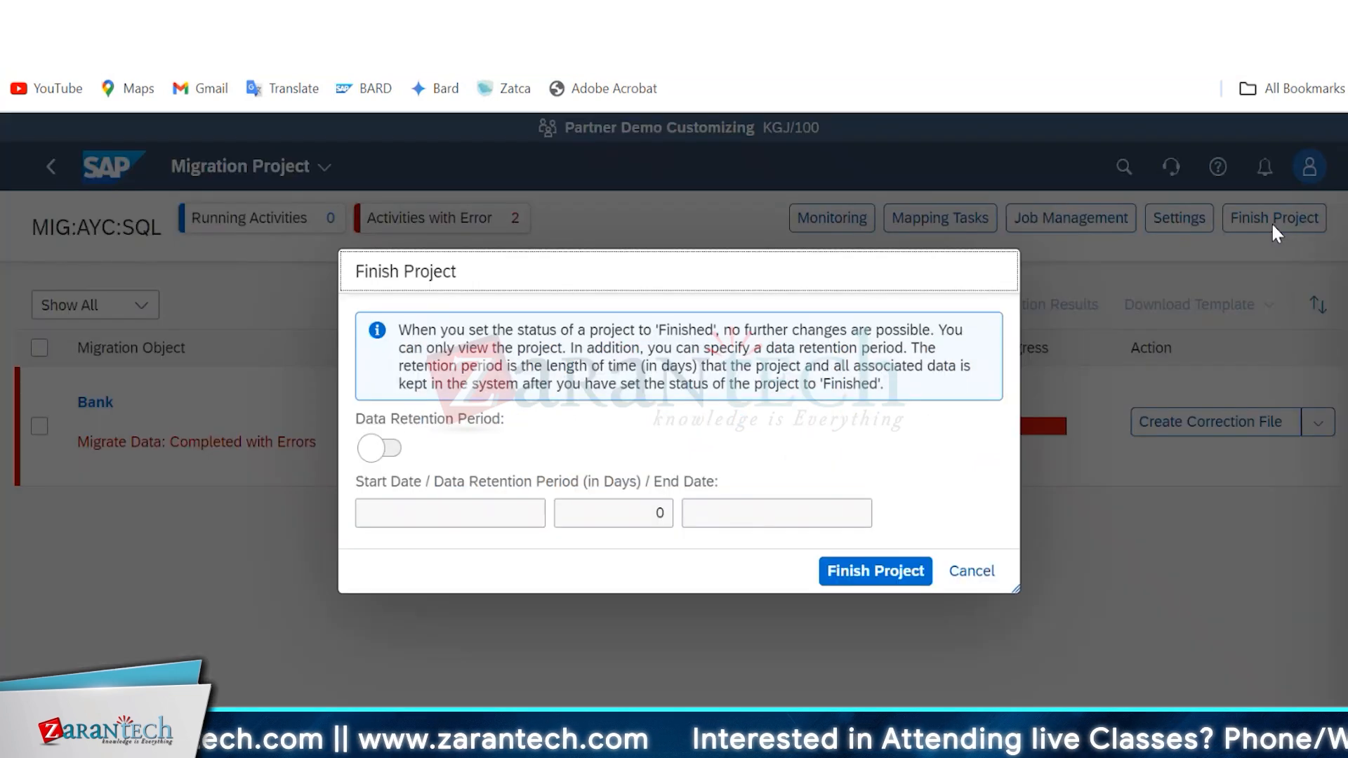
left_click(892, 581)
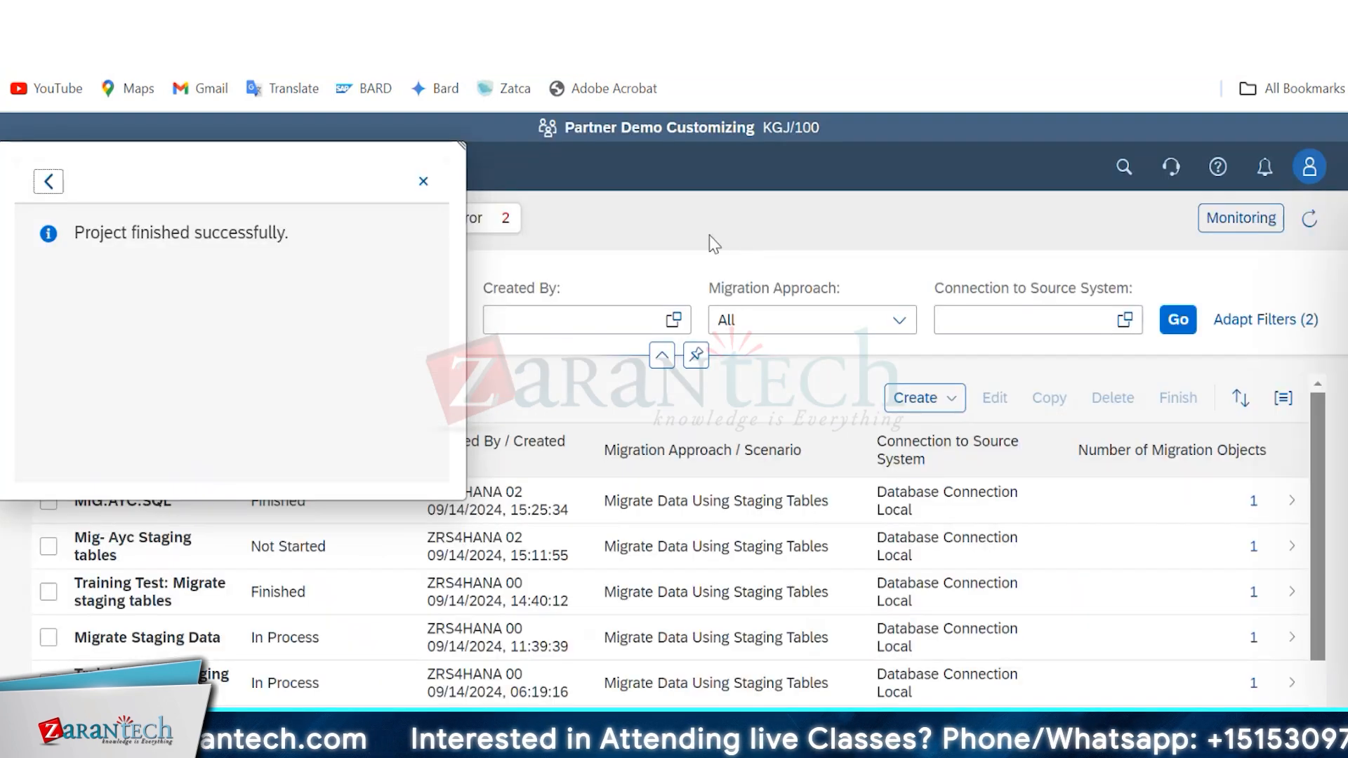
left_click(422, 181)
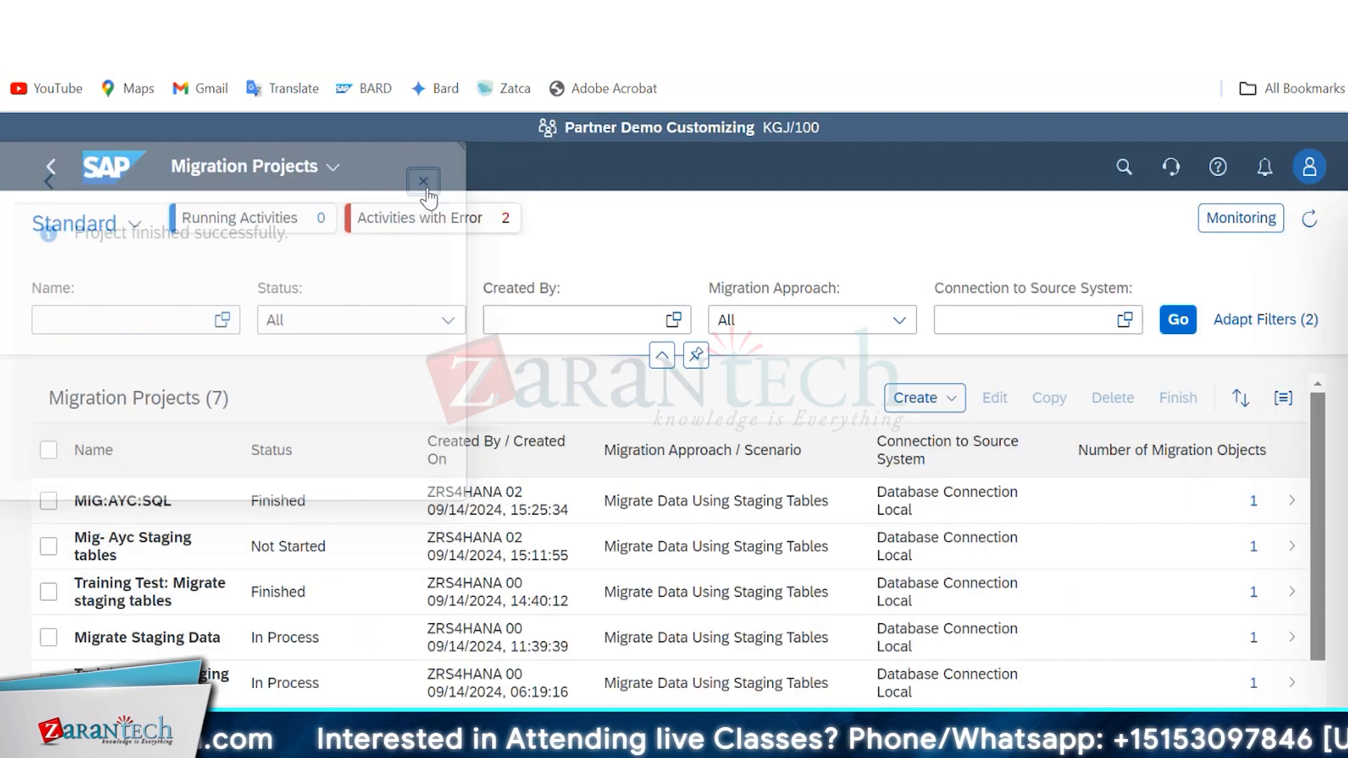